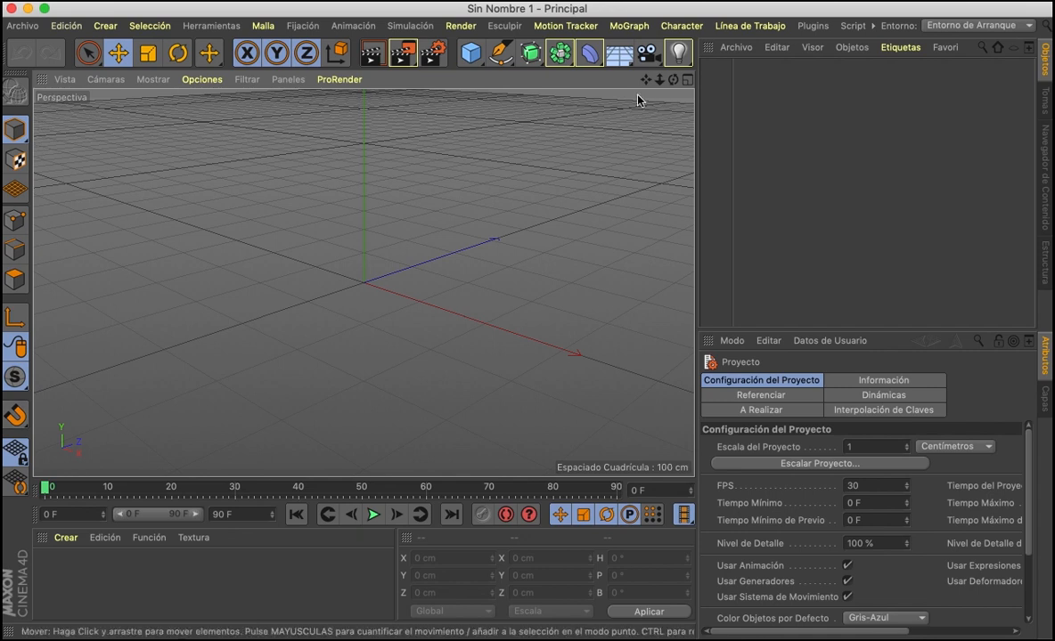
- Pan, zoom and orbit around the empty perspective view, and restore its default framing
left_click_drag(646, 79, 601, 102)
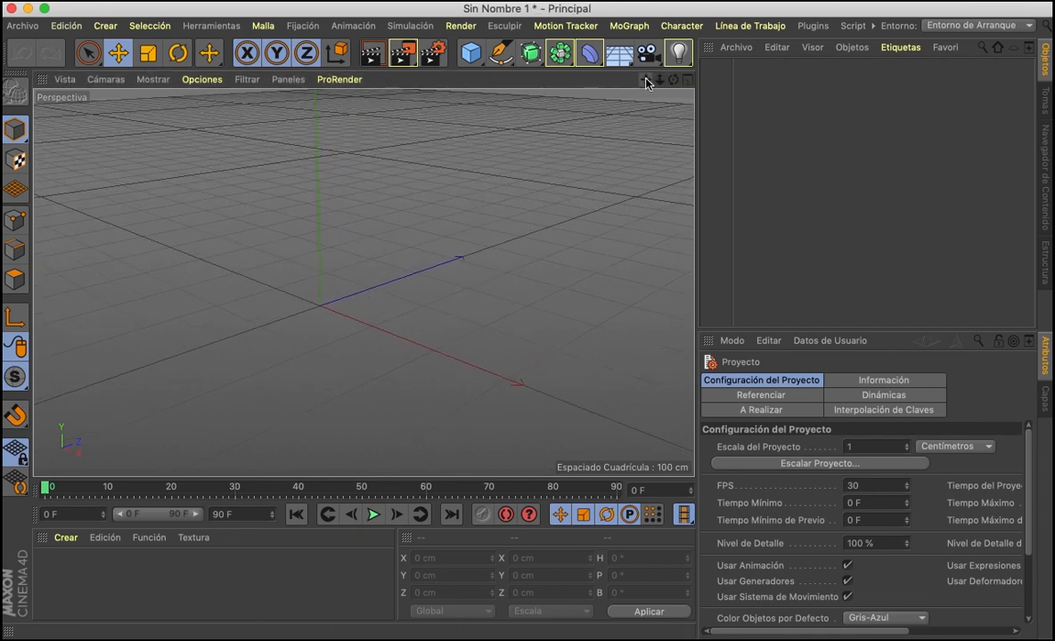
mouse_move(673, 80)
left_mouse_down()
mouse_move(668, 66)
mouse_move(623, 57)
mouse_move(647, 57)
mouse_move(679, 92)
mouse_move(674, 77)
left_mouse_up()
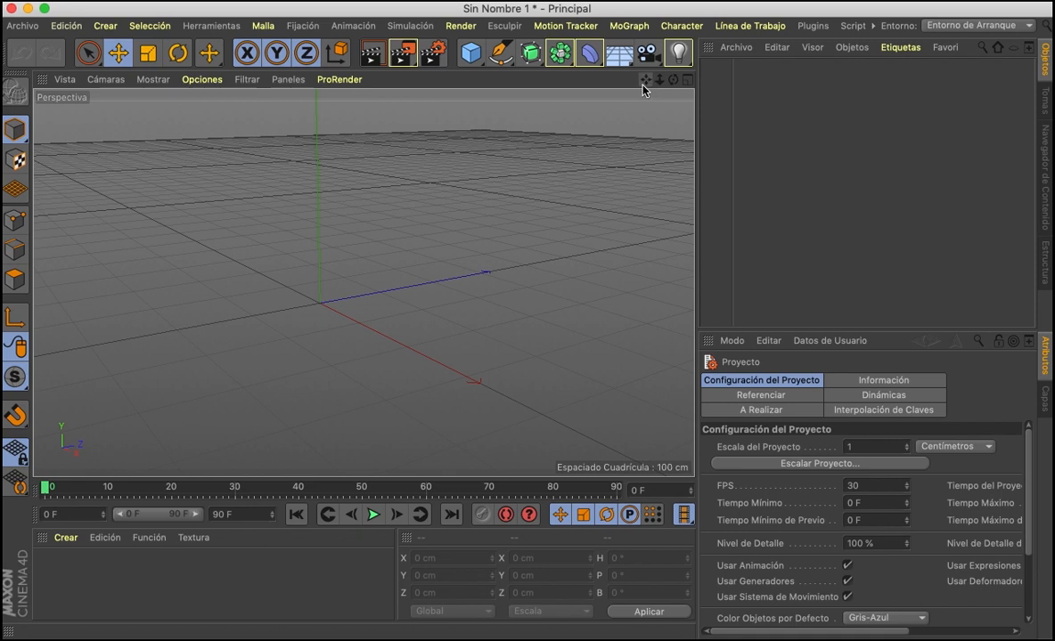
left_click_drag(673, 79, 583, 96)
left_click_drag(645, 80, 684, 28)
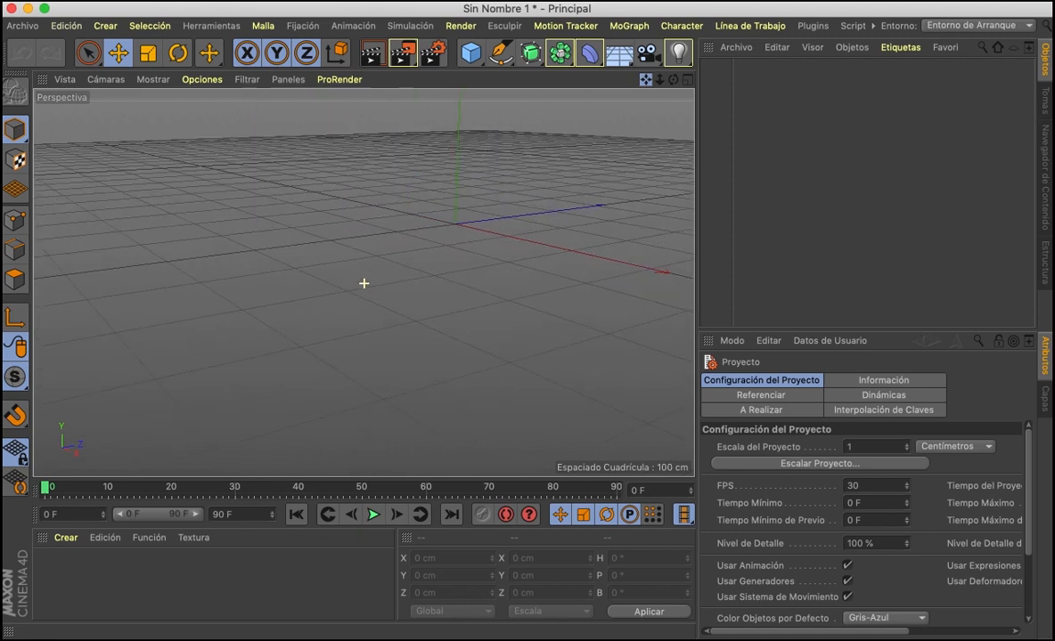
left_click_drag(363, 283, 364, 283)
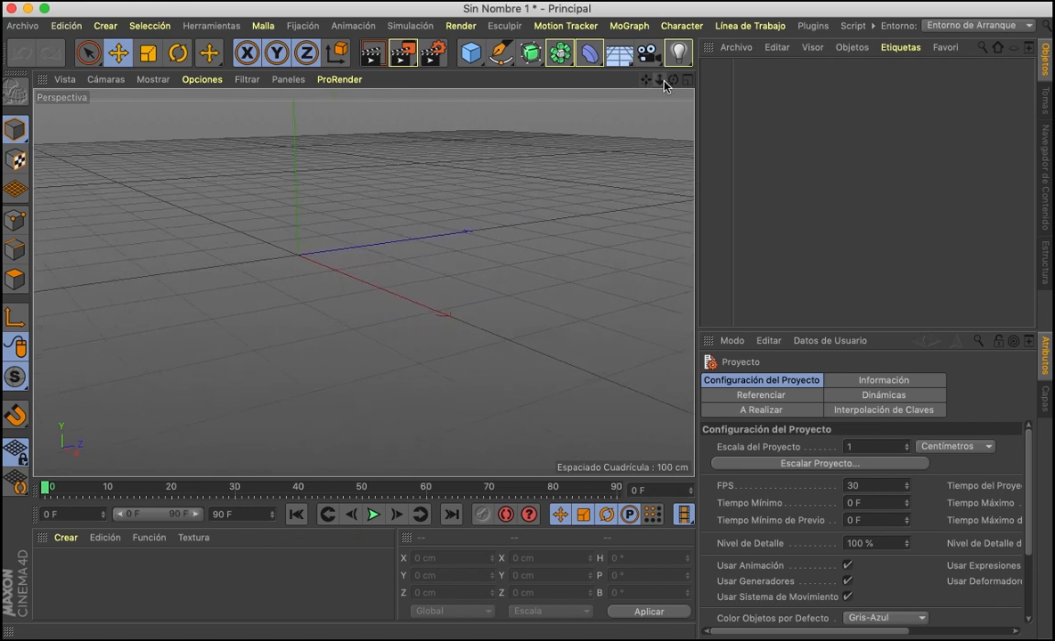
left_click_drag(660, 80, 660, 80)
left_click_drag(661, 79, 664, 78)
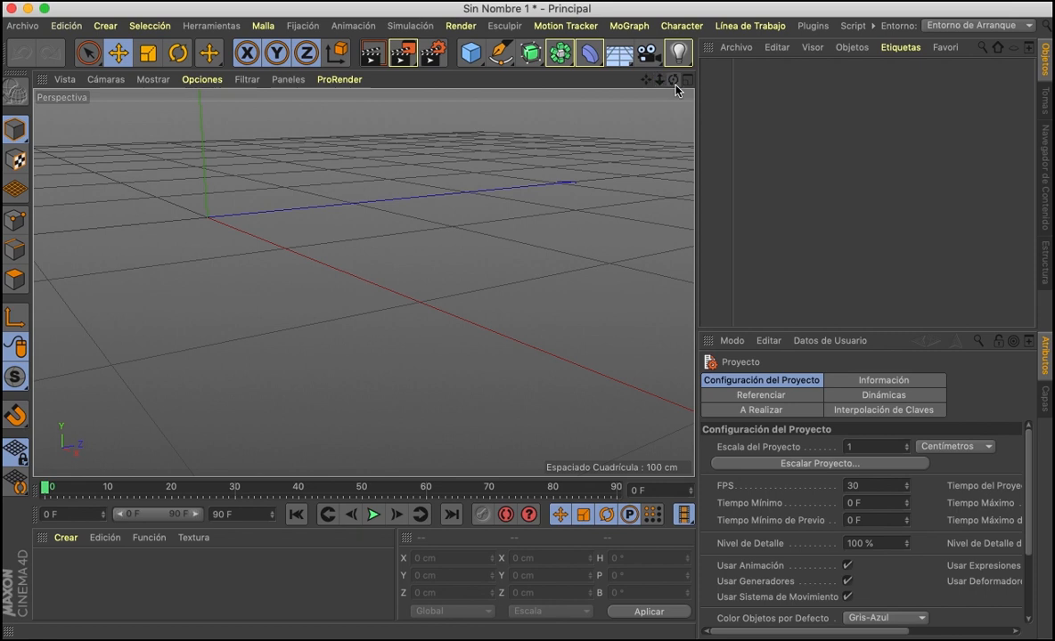
left_click_drag(673, 81, 353, 66)
left_click_drag(645, 80, 674, 82)
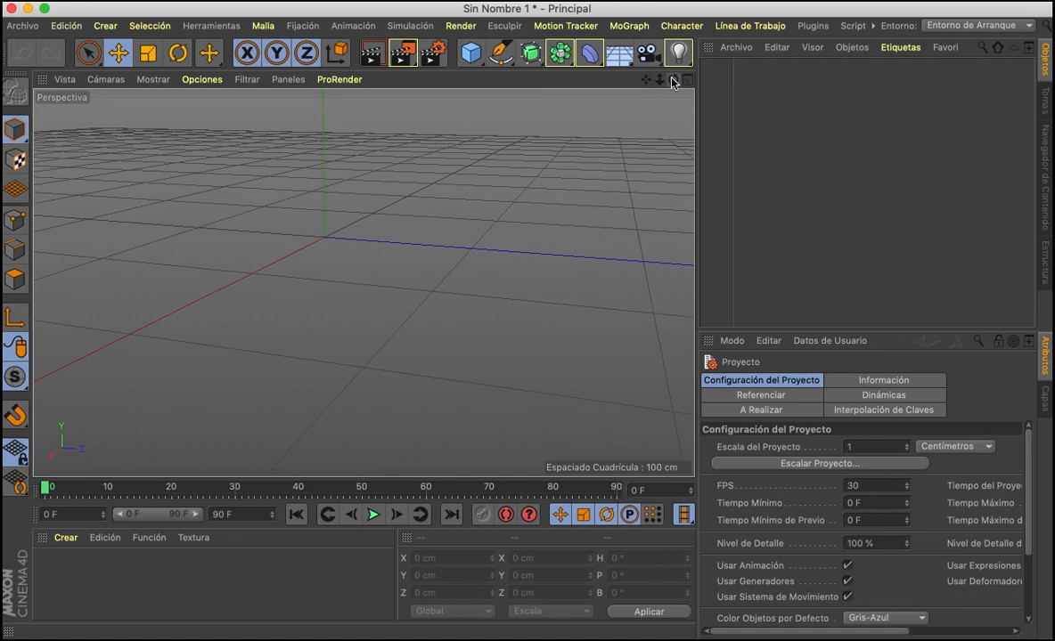
left_click(65, 82)
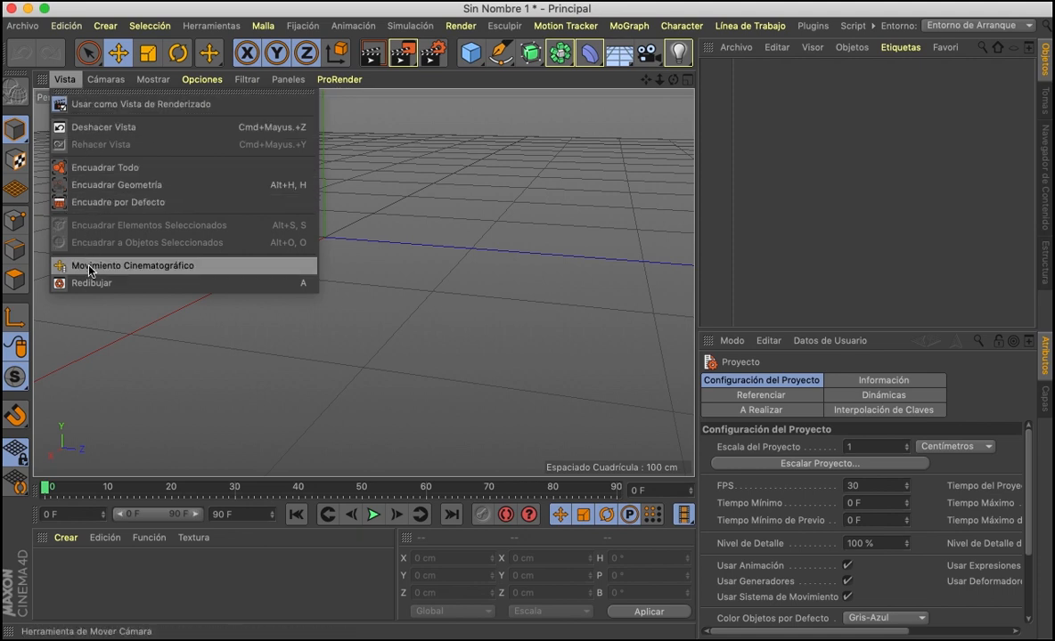
left_click(129, 212)
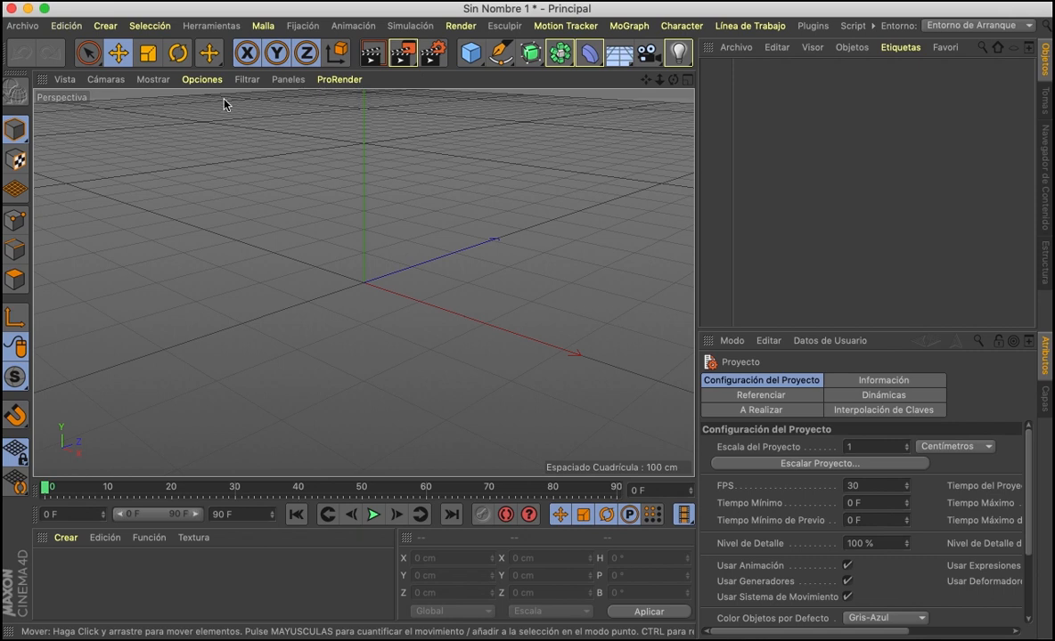
- Add a cube primitive with default dimensions to the scene
left_click(473, 62)
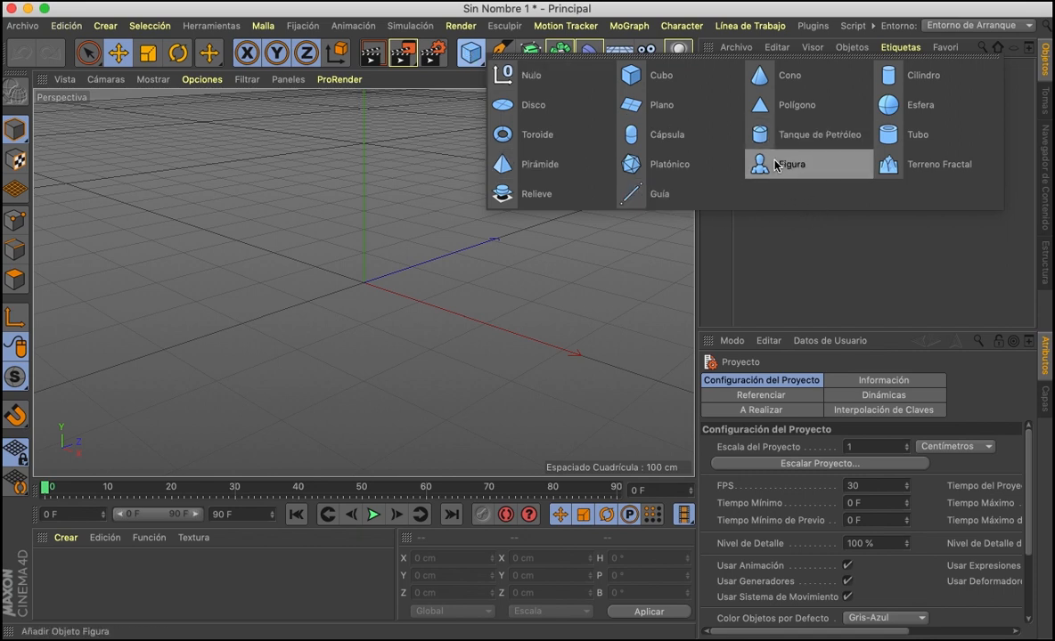
left_click(436, 131)
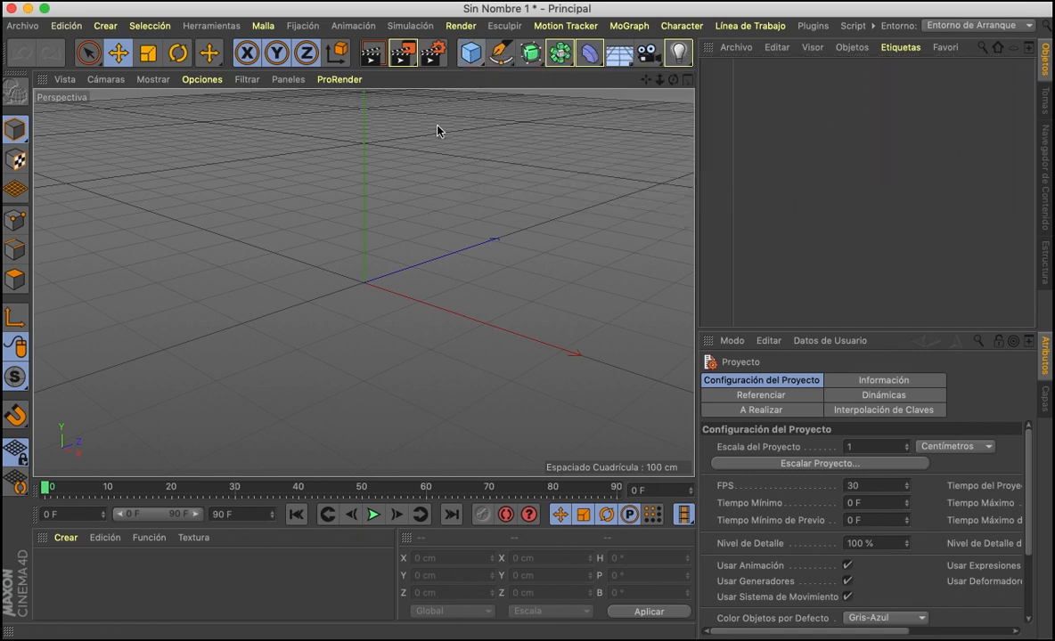
left_click(470, 53)
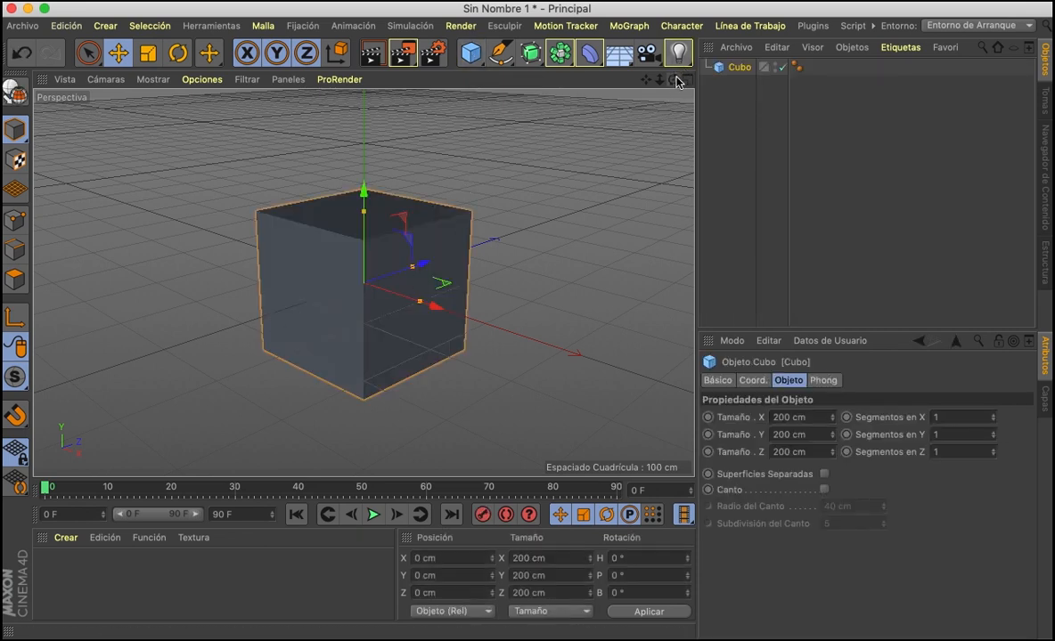
- Inspect the cube from several angles and switch to the four-view layout
left_click_drag(674, 80, 583, 141)
left_click_drag(641, 82, 641, 89)
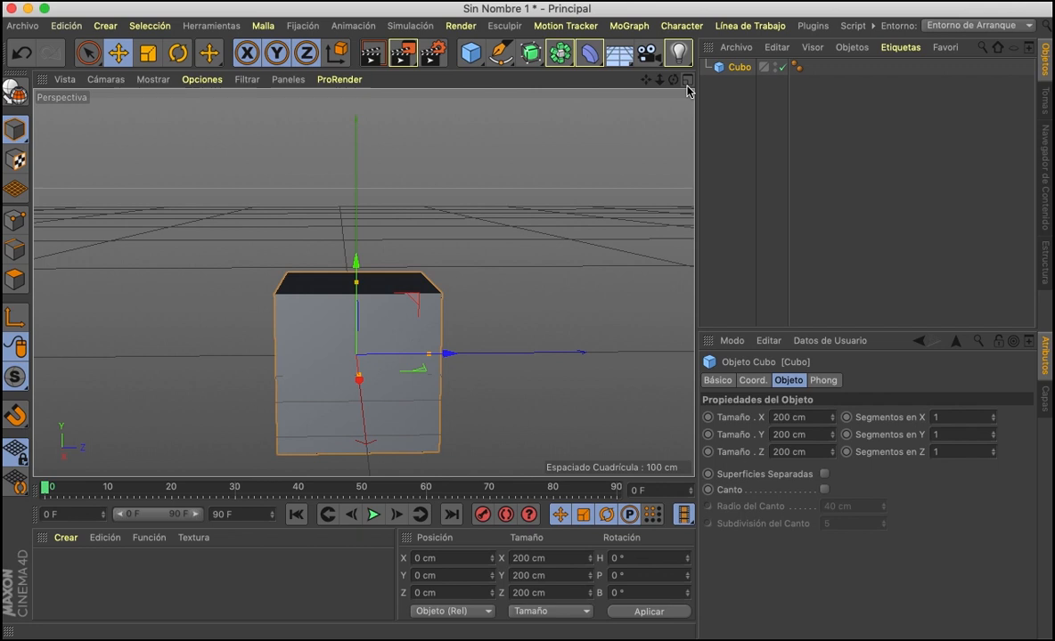
left_click(686, 83)
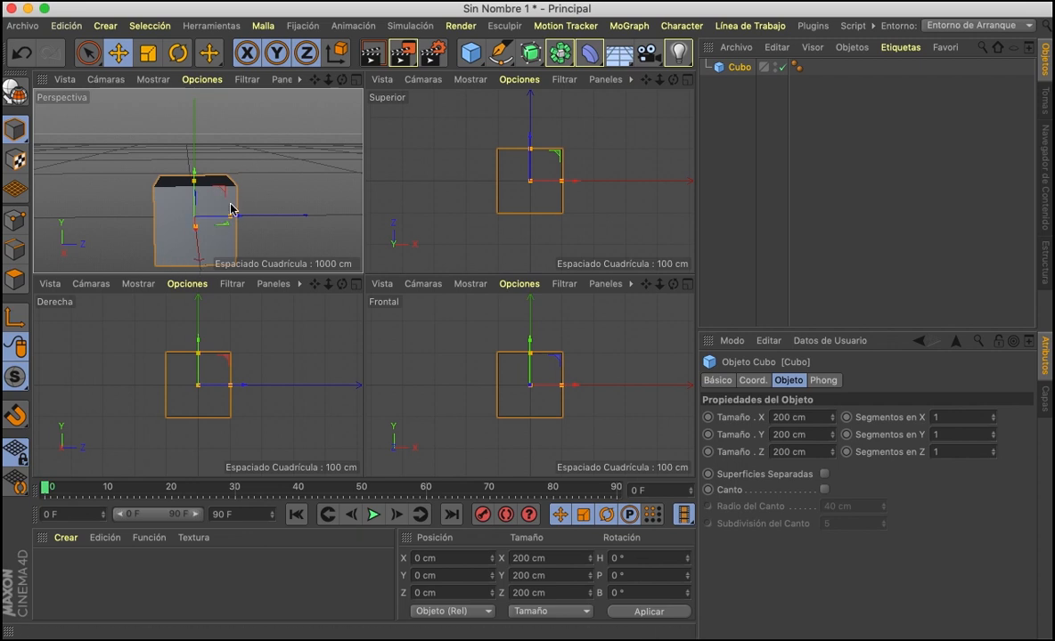
left_click_drag(342, 79, 234, 212)
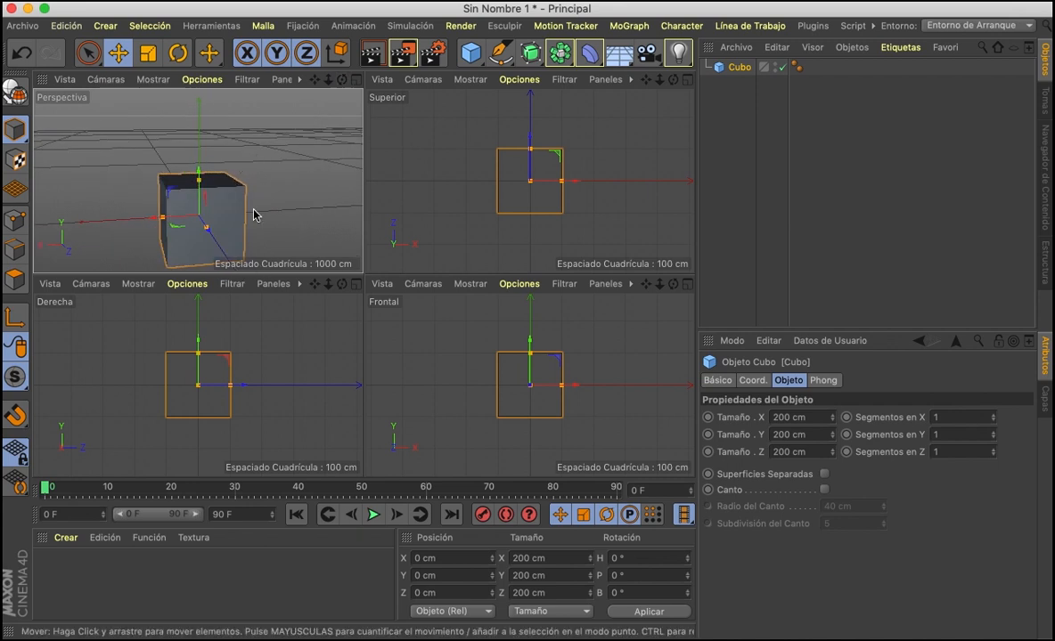
left_click_drag(342, 79, 196, 181)
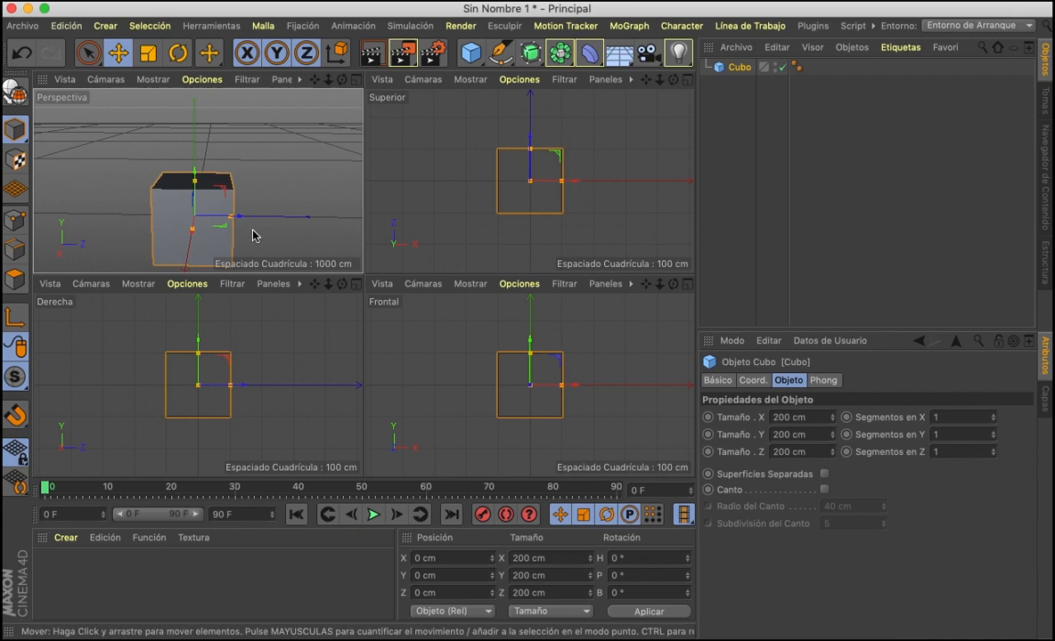
- Resize the cube to about 389 cm in X, 353 cm in Y and 383 cm in Z
left_click_drag(226, 219, 292, 218)
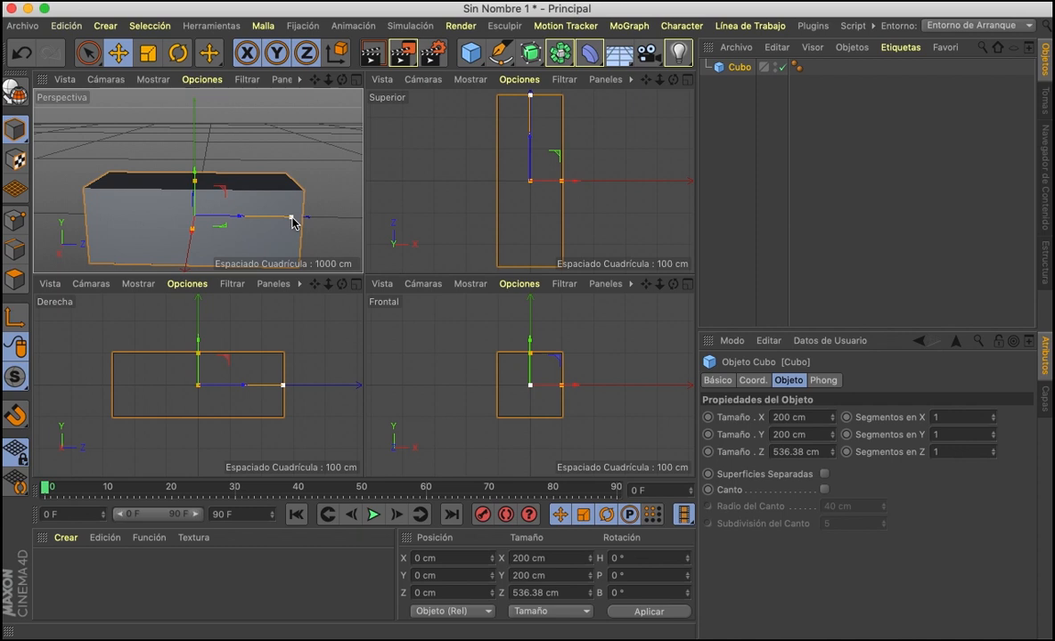
left_click_drag(292, 219, 262, 217)
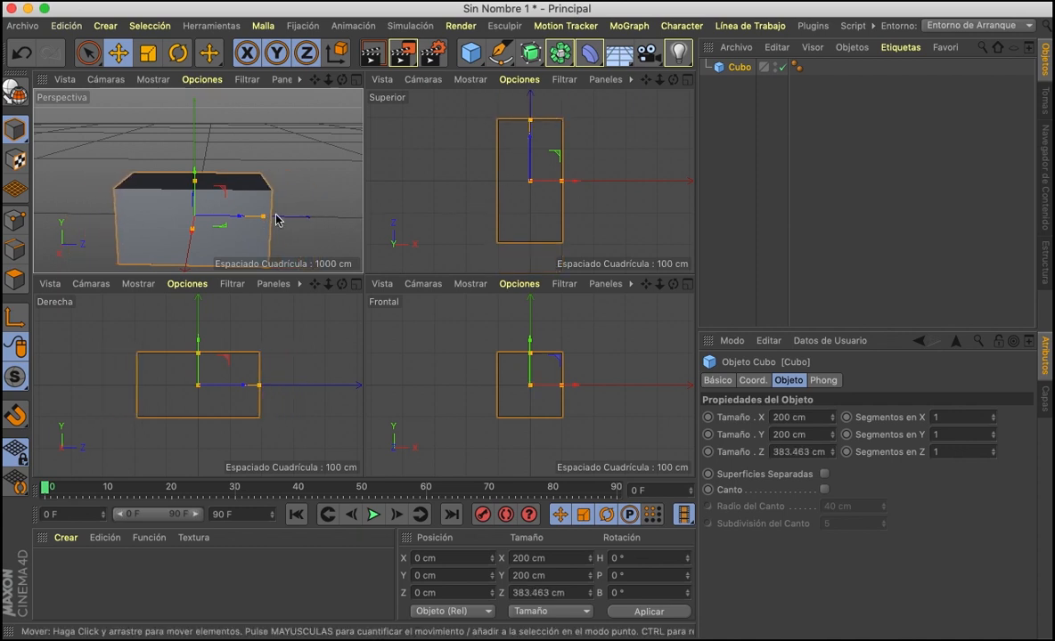
left_click_drag(258, 221, 229, 232)
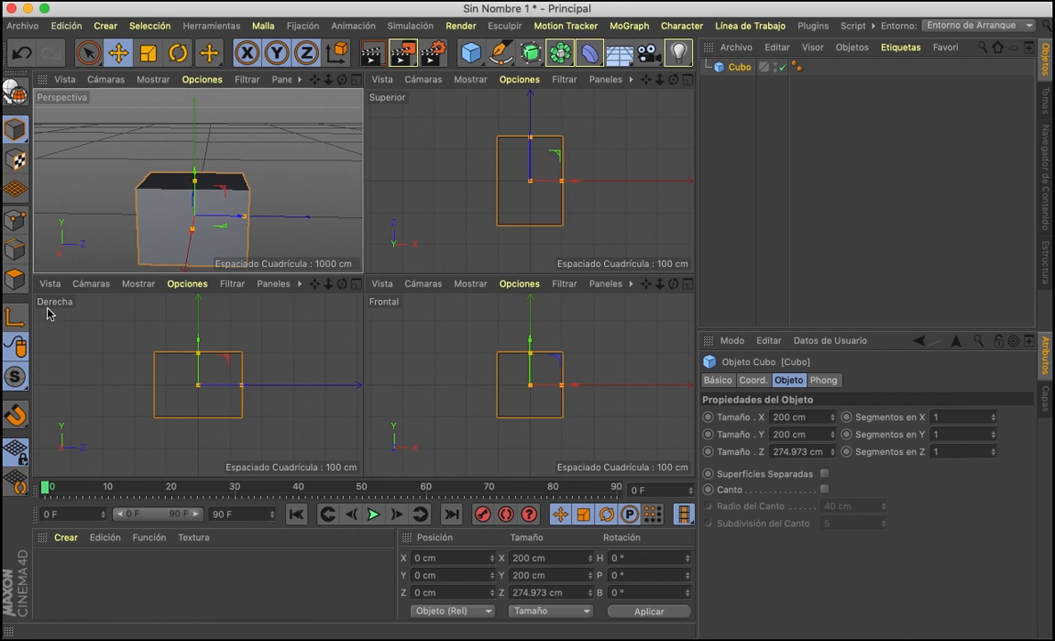
left_click(200, 360)
left_click_drag(201, 360, 202, 328)
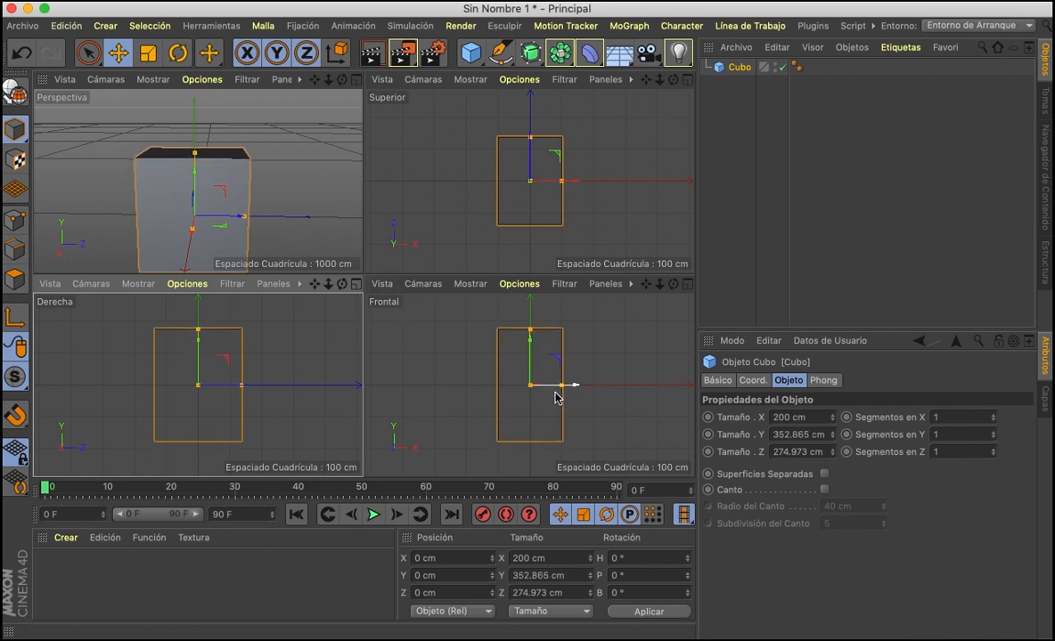
left_click_drag(243, 218, 273, 233)
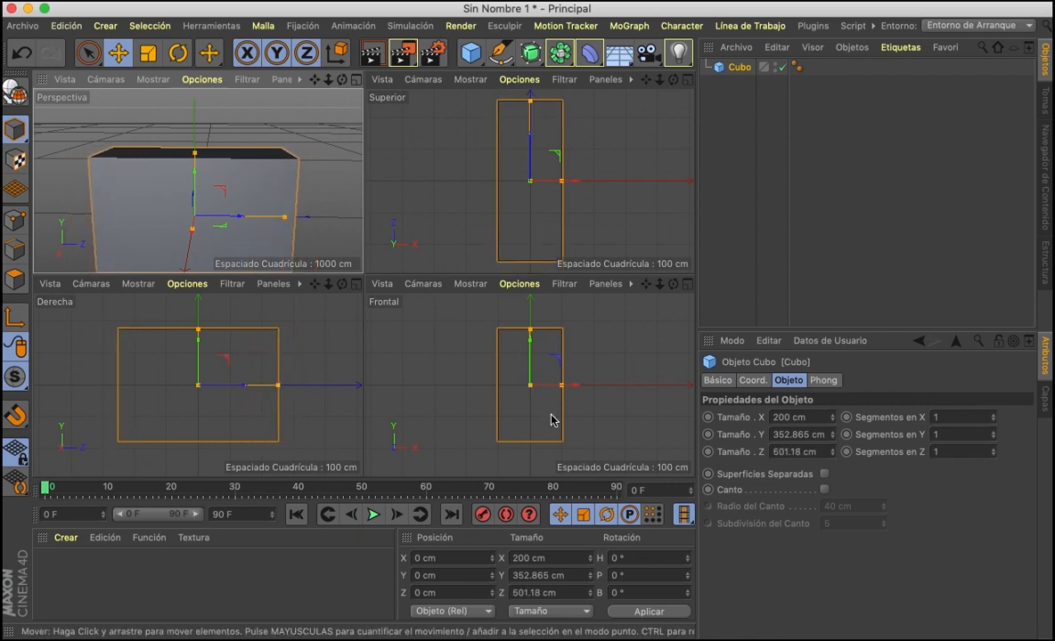
mouse_move(284, 217)
left_mouse_down()
mouse_move(233, 223)
mouse_move(275, 226)
mouse_move(263, 217)
left_mouse_up()
mouse_move(189, 230)
left_mouse_down()
mouse_move(184, 267)
mouse_move(188, 241)
left_mouse_up()
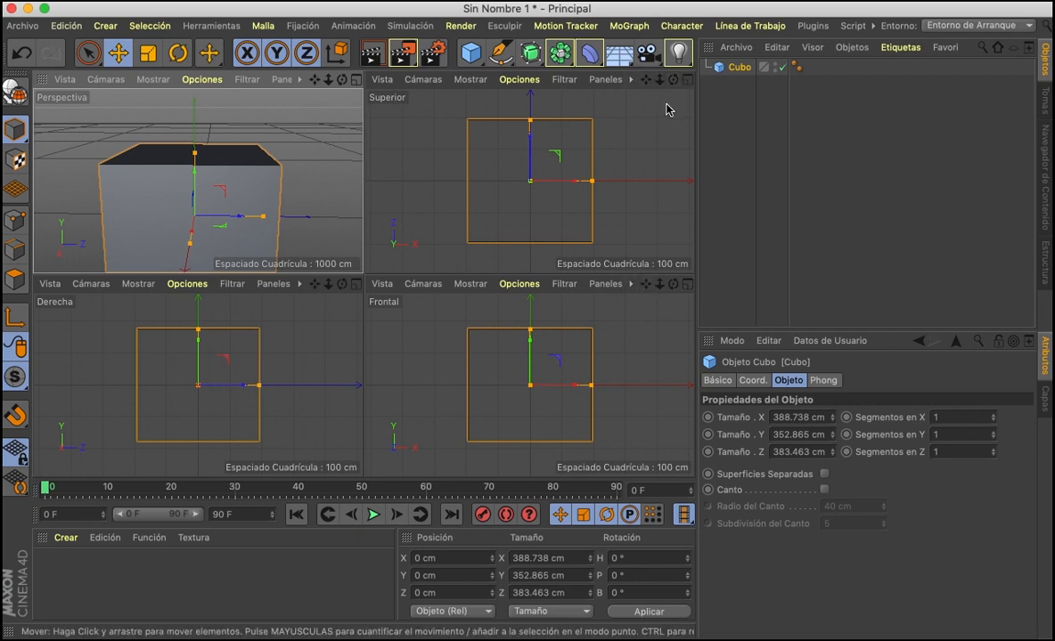
- Rotate the maximized front view around the cube and restore its default framing
left_click(686, 285)
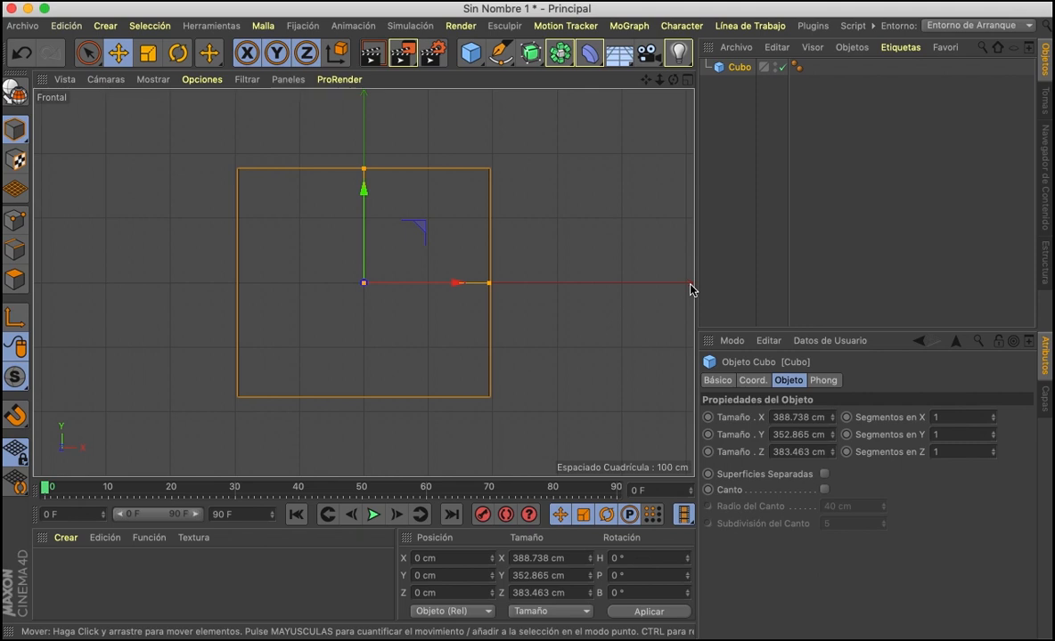
left_click(672, 80)
left_click_drag(671, 80, 345, 112)
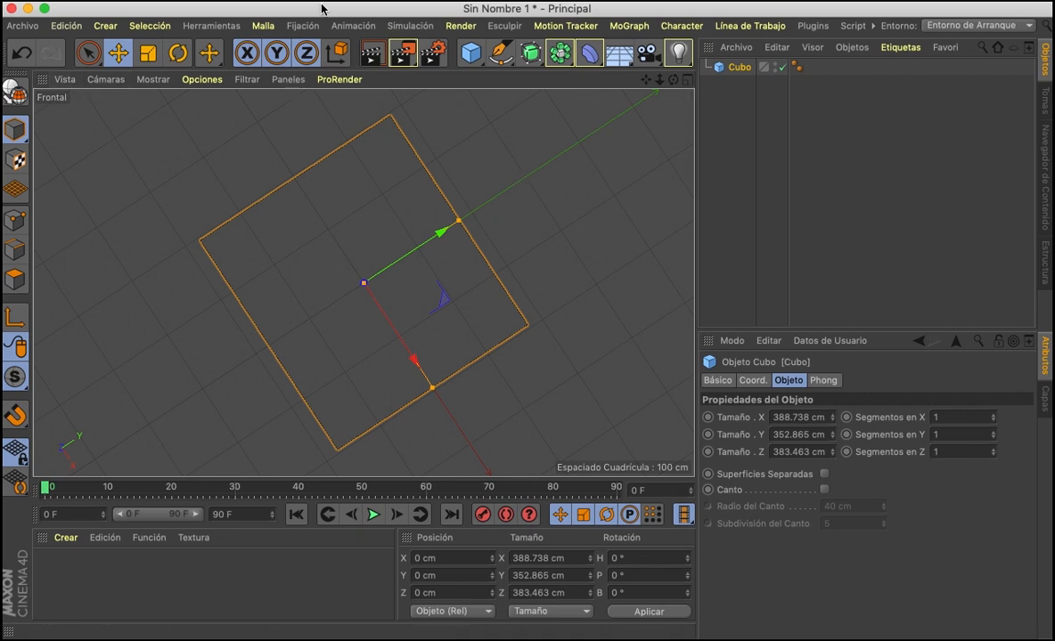
left_click(70, 81)
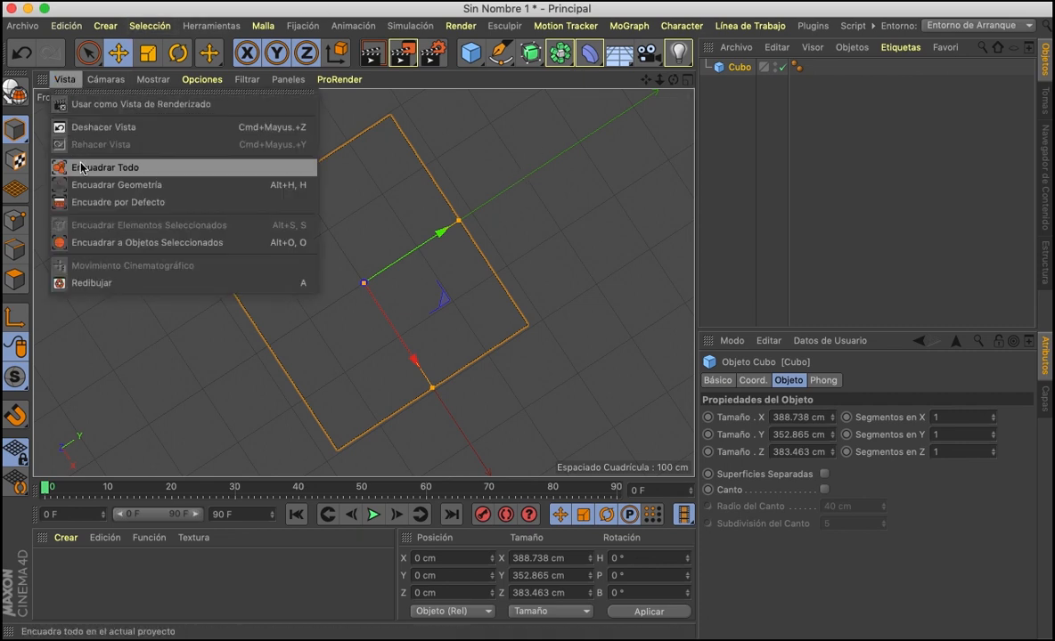
left_click(92, 204)
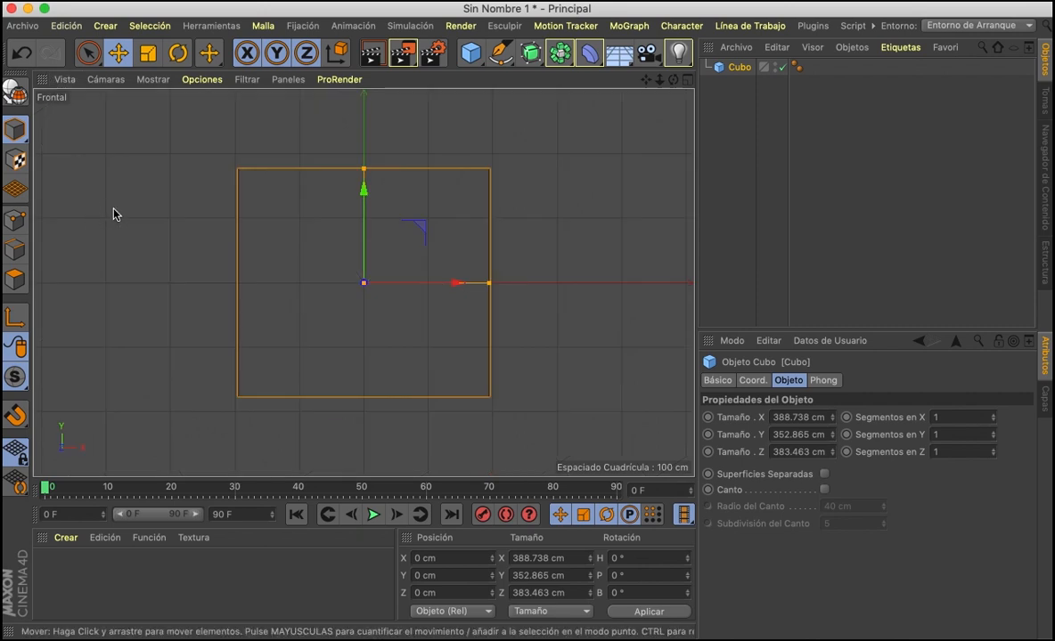
- Maximize the perspective view and examine the resized cube from a higher, closer angle
left_click(685, 80)
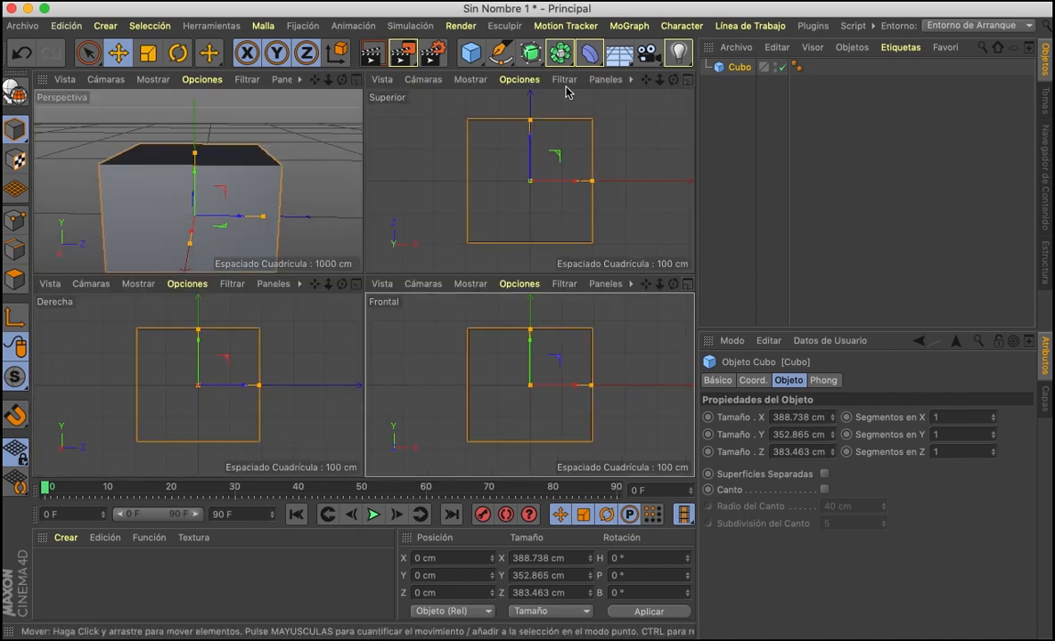
left_click(355, 81)
scroll(450, 299, "down", 3)
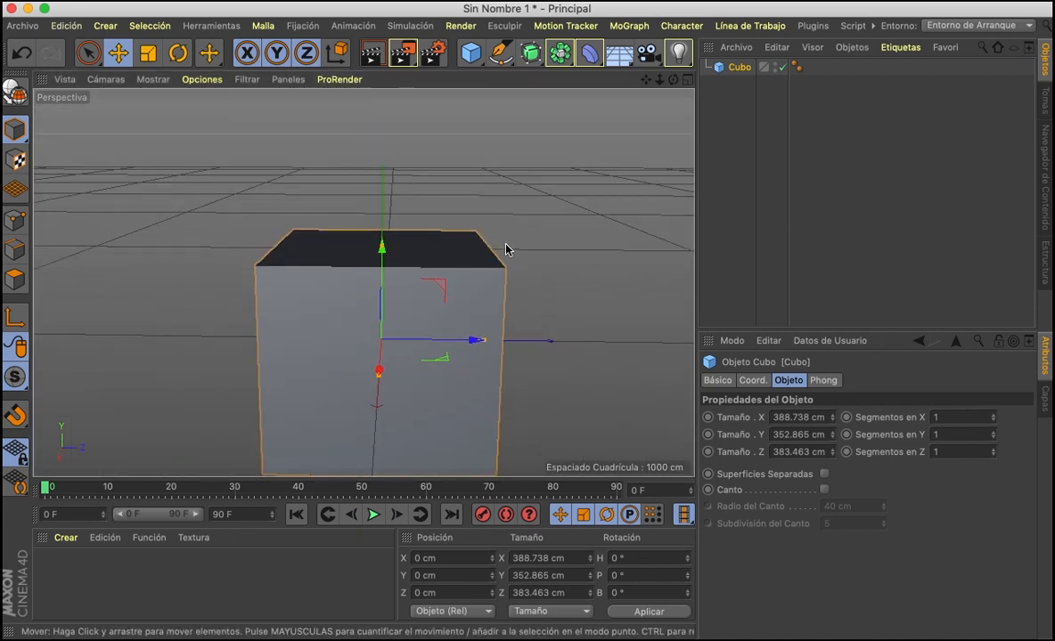
left_click_drag(646, 80, 617, 48)
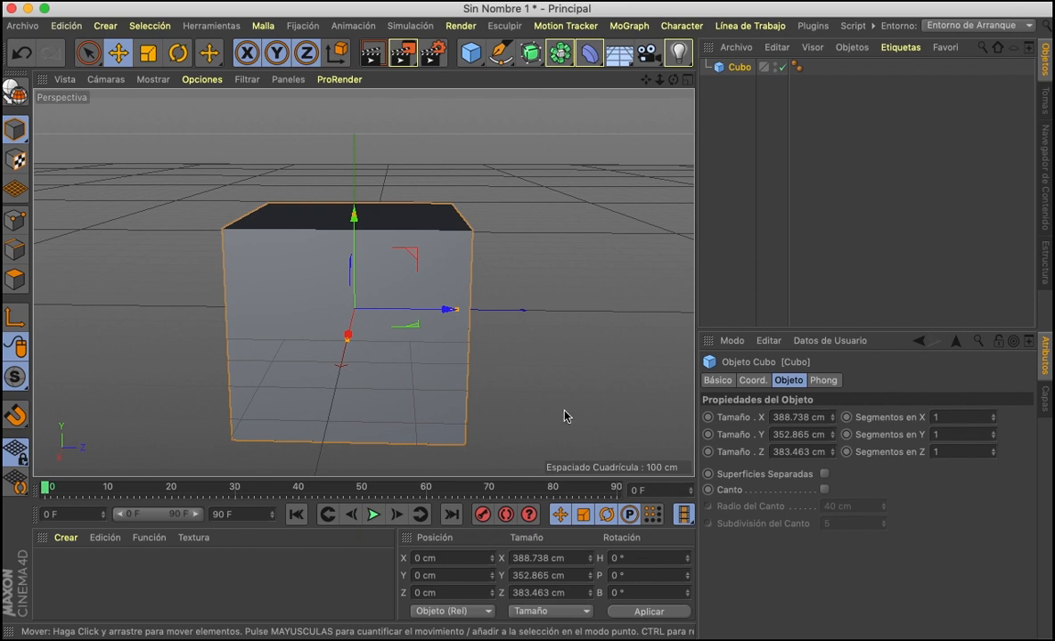
mouse_move(579, 353)
left_mouse_down("alt")
mouse_move(570, 344)
mouse_move(587, 304)
mouse_move(611, 372)
mouse_move(497, 339)
mouse_move(545, 292)
mouse_move(567, 344)
mouse_move(533, 306)
mouse_move(598, 370)
mouse_move(491, 267)
mouse_move(610, 353)
mouse_move(586, 316)
mouse_move(525, 379)
mouse_move(636, 347)
mouse_move(586, 341)
left_mouse_up("alt")
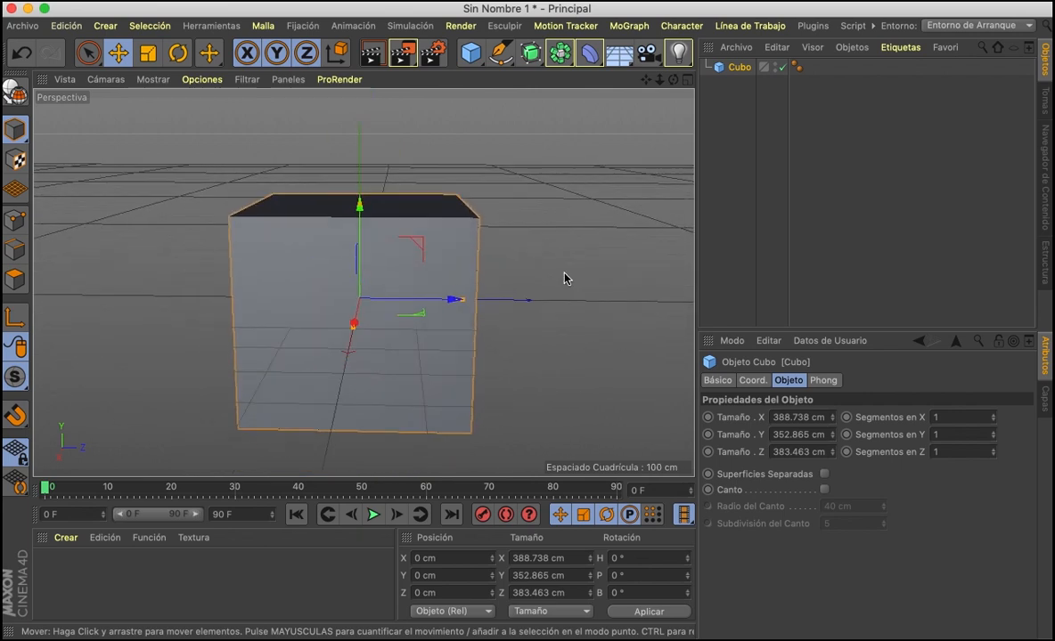
right_click_drag(563, 278, 566, 234, "alt")
left_click_drag(566, 247, 562, 298, "alt")
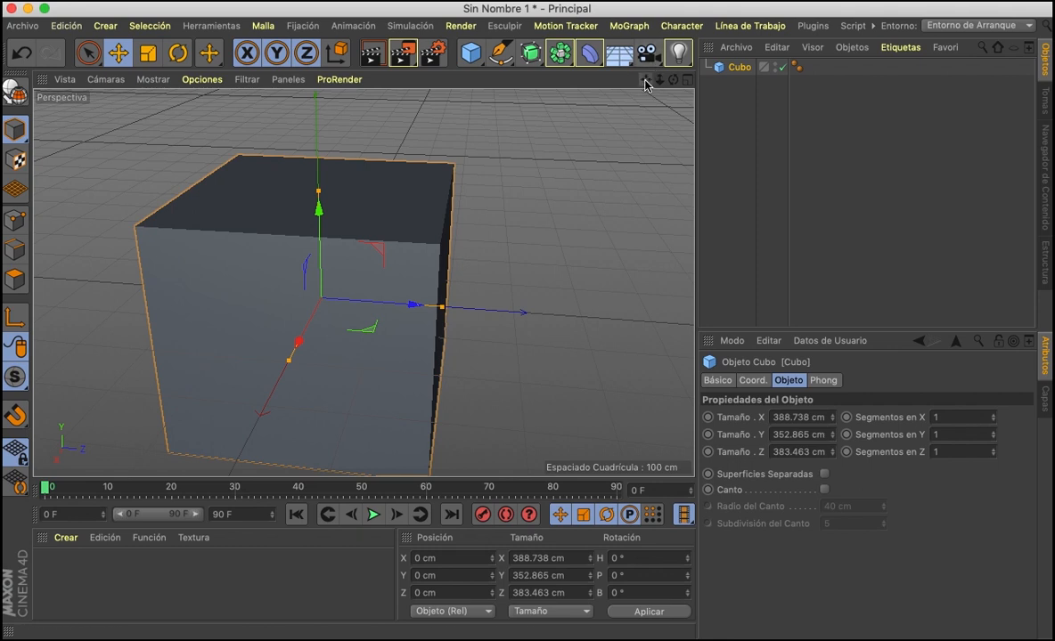
- Raise the cube to about 180 cm in Y using the front view, and return to the maximized perspective view
left_click(688, 81)
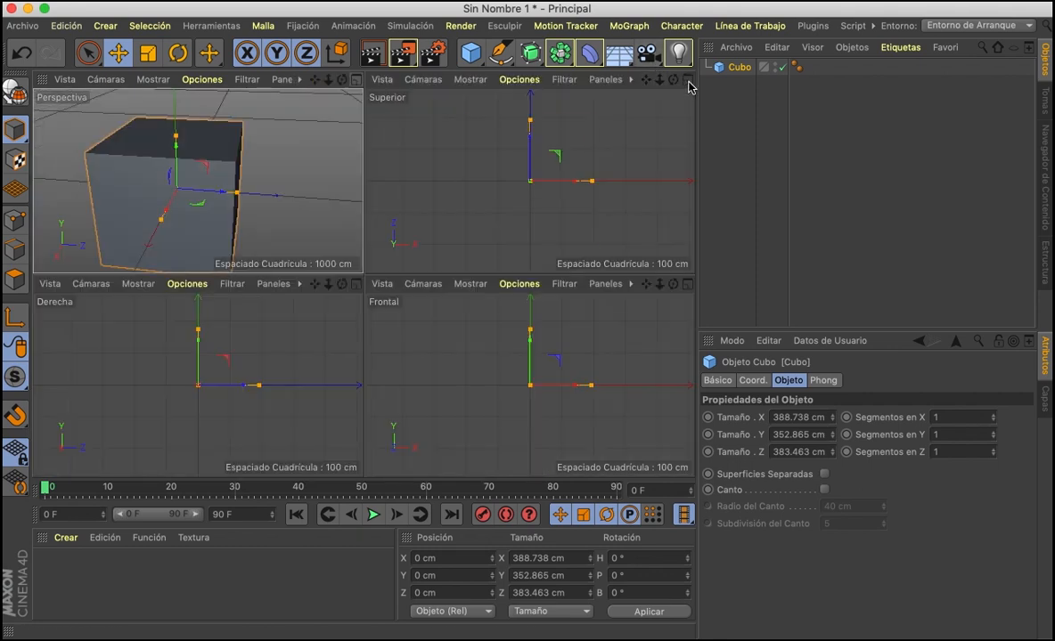
left_click(687, 284)
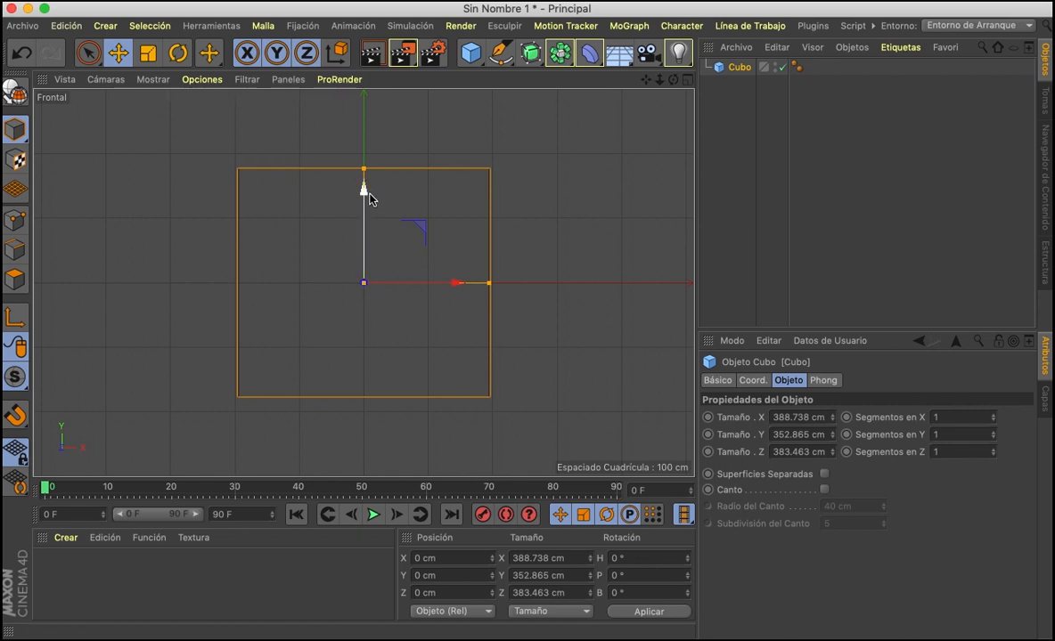
left_click_drag(366, 195, 370, 83)
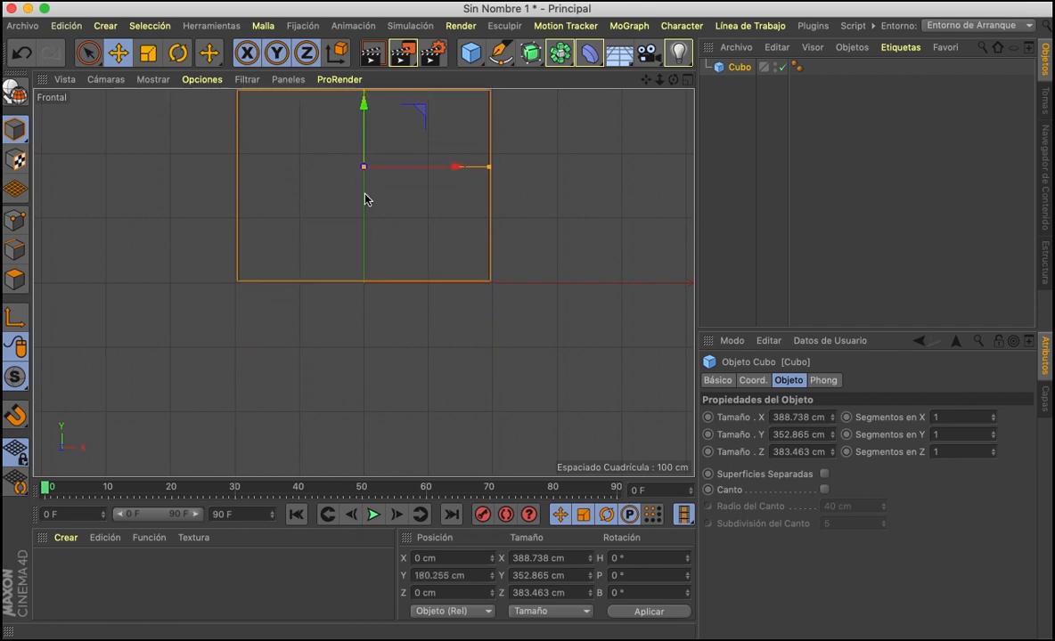
left_click(686, 80)
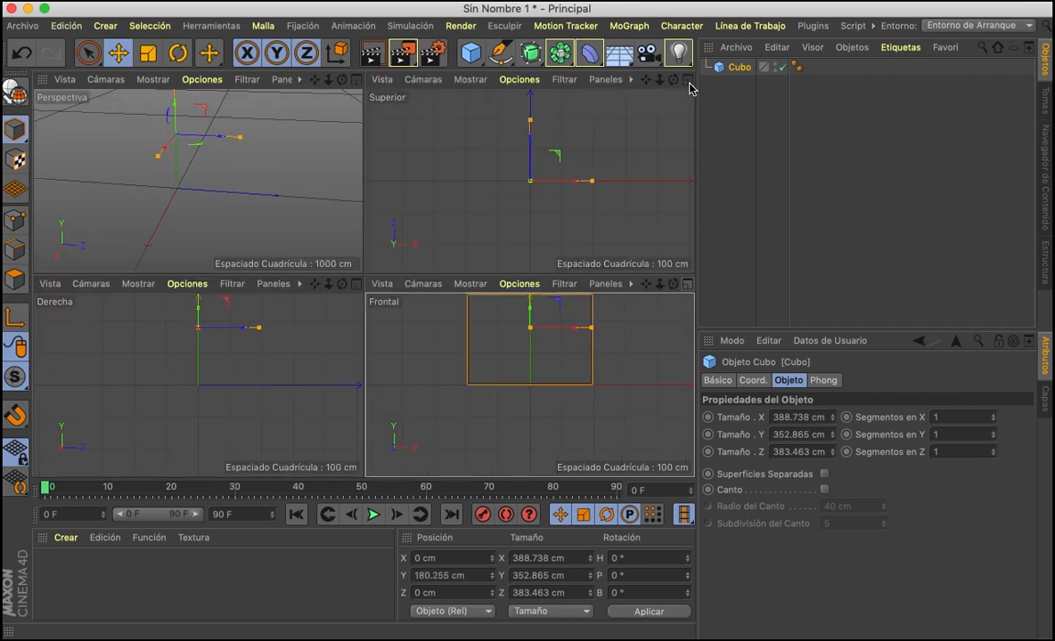
left_click(355, 80)
scroll(511, 161, "down", 3)
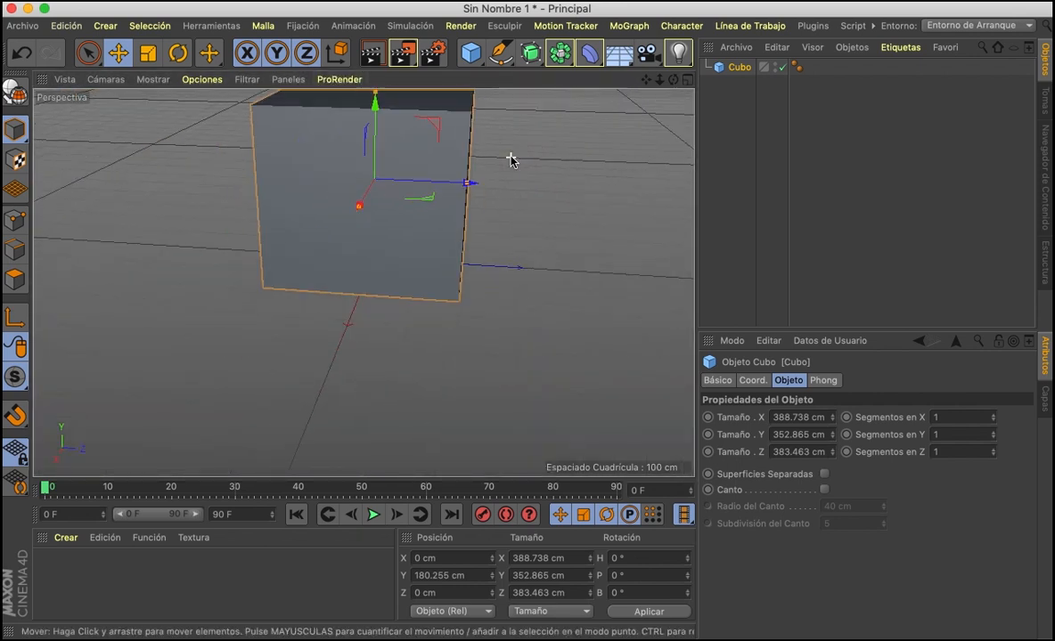
- Raise the cube along Y to about 179 cm directly in the perspective view
mouse_move(646, 79)
left_mouse_down()
mouse_move(626, 109)
mouse_move(643, 86)
left_mouse_up()
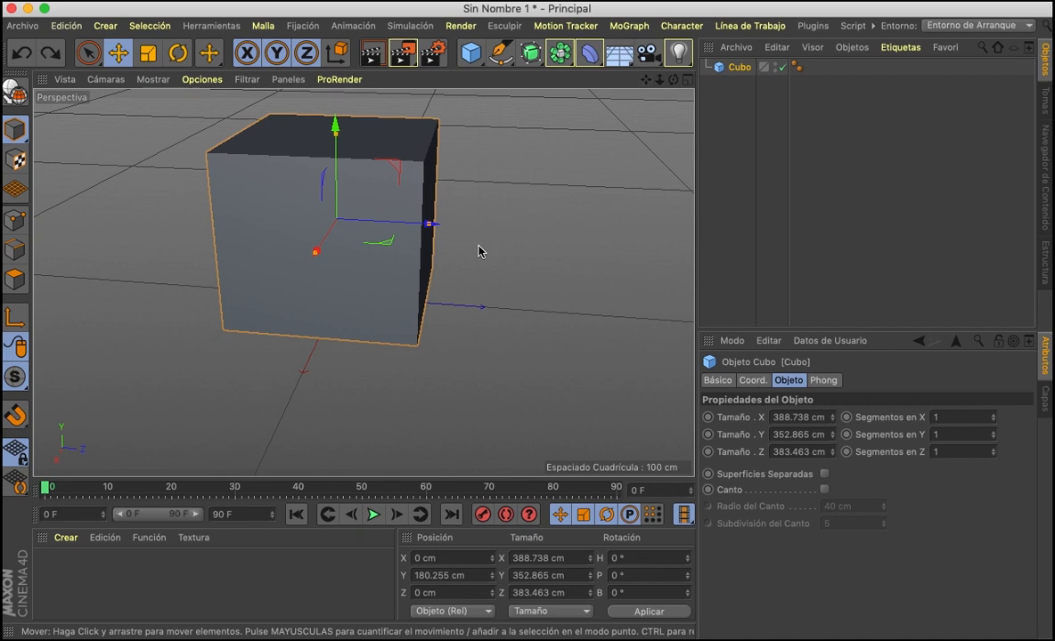
middle_click_drag(506, 233, 503, 312, "alt")
left_click_drag(673, 79, 541, 163)
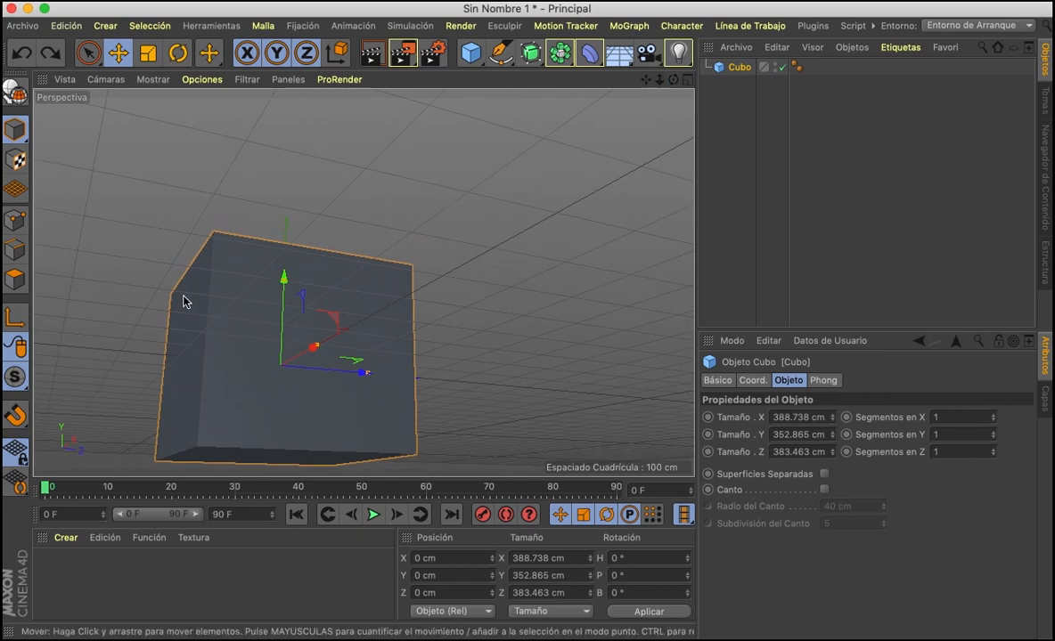
left_click_drag(674, 79, 627, 71)
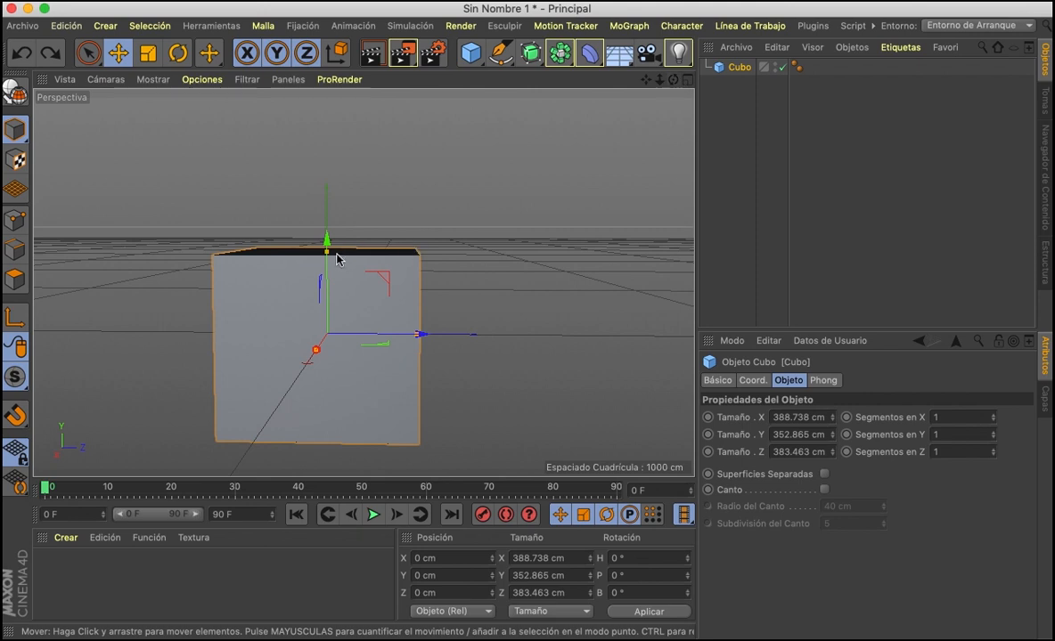
left_click_drag(324, 242, 331, 160)
mouse_move(672, 80)
left_mouse_down()
mouse_move(638, 77)
mouse_move(605, 35)
mouse_move(666, 75)
mouse_move(648, 67)
mouse_move(623, 78)
mouse_move(675, 86)
left_mouse_up()
scroll(631, 212, "down", 3)
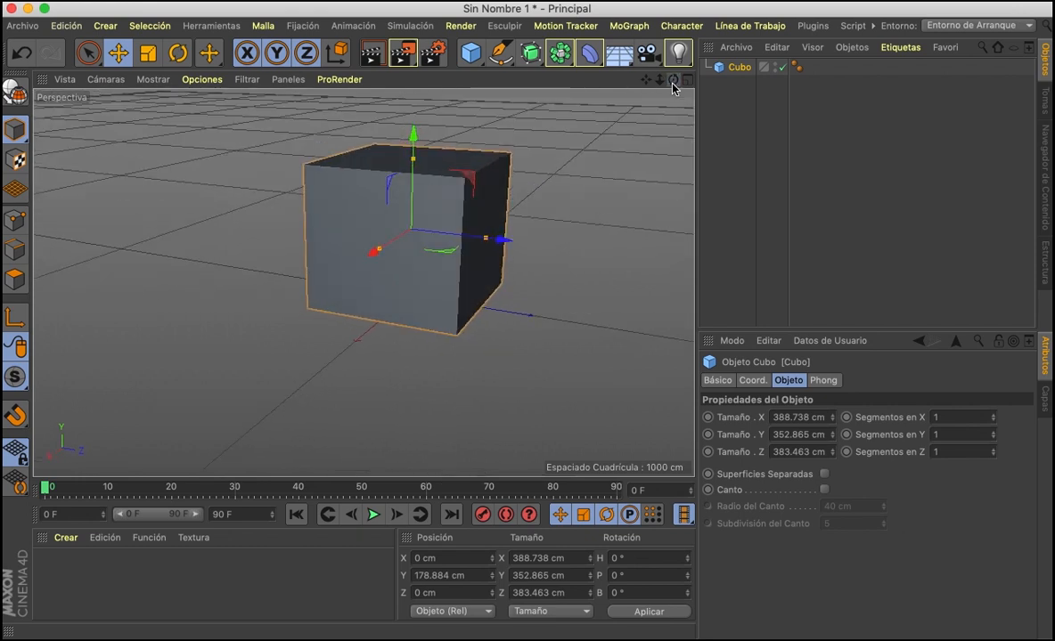
- Set the perspective view's display mode to Sombreado Gouraud (Líneas) and examine the cube's edges up close
left_click(153, 80)
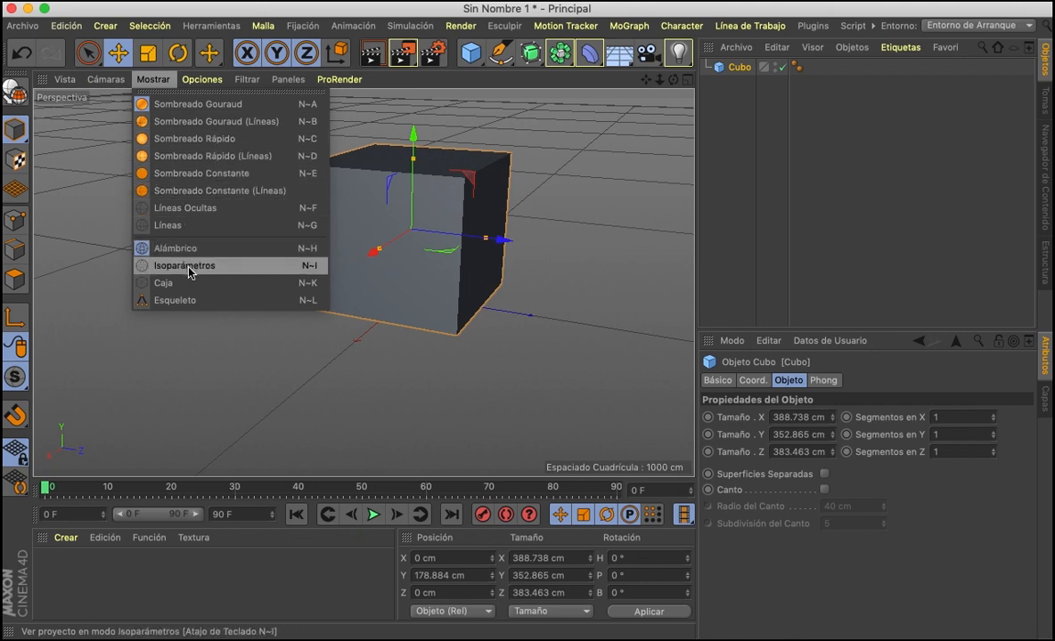
left_click(220, 120)
scroll(500, 179, "up", 6)
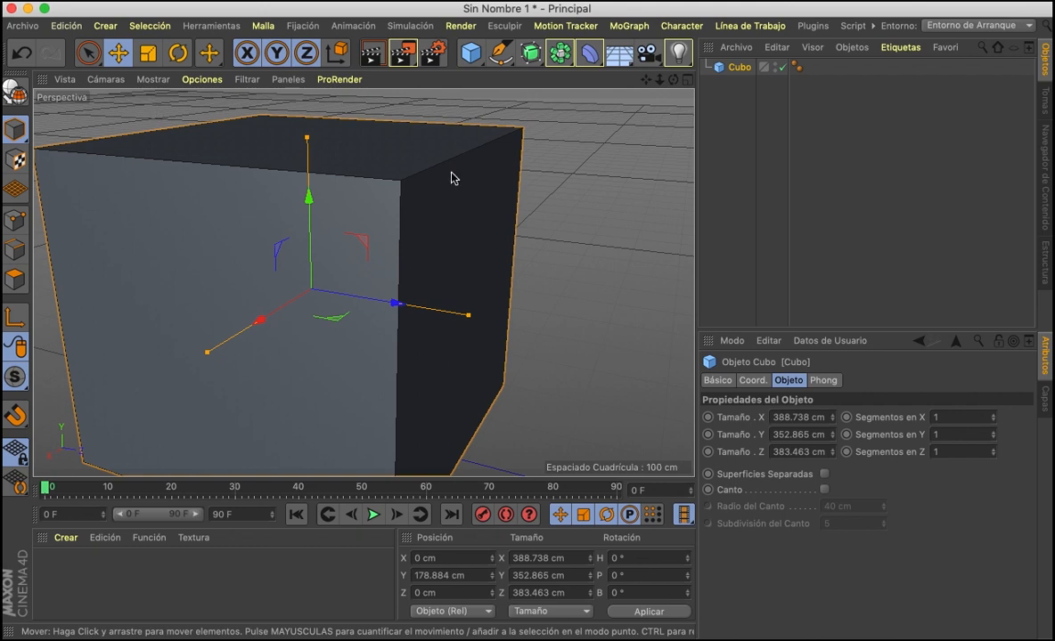
left_click_drag(674, 80, 379, 281)
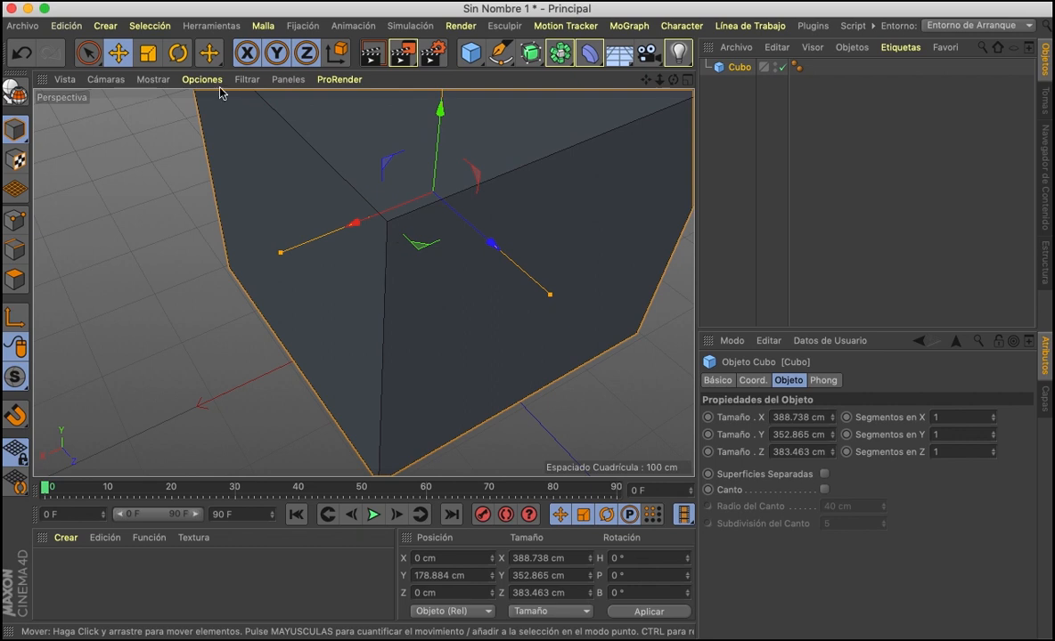
- Compare plain Sombreado Gouraud with Sombreado Gouraud (Líneas) on the cube, leaving the version with lines active
left_click(152, 81)
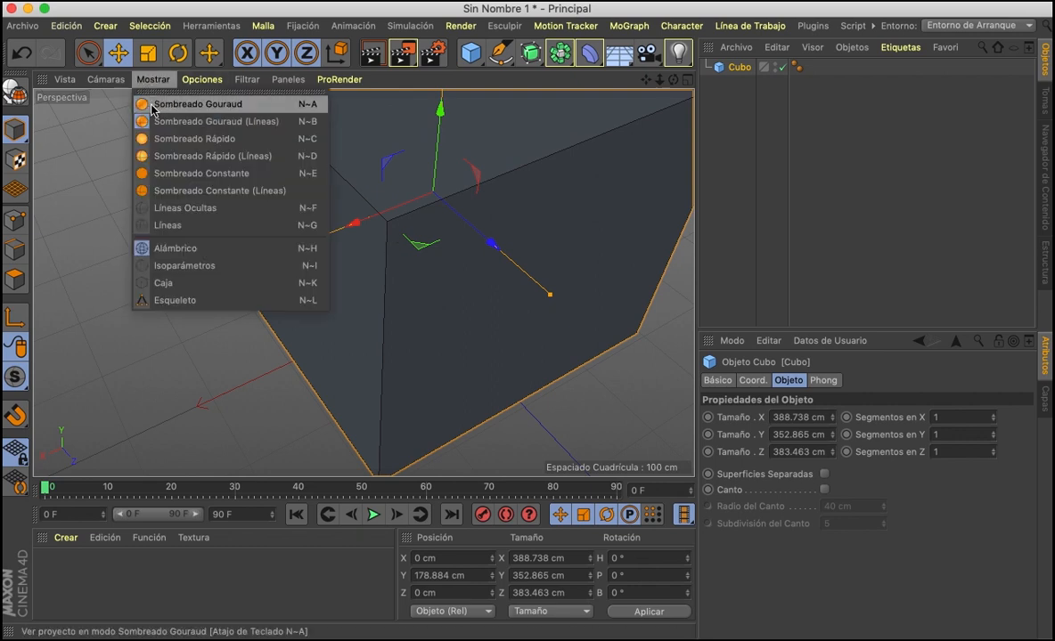
left_click(151, 104)
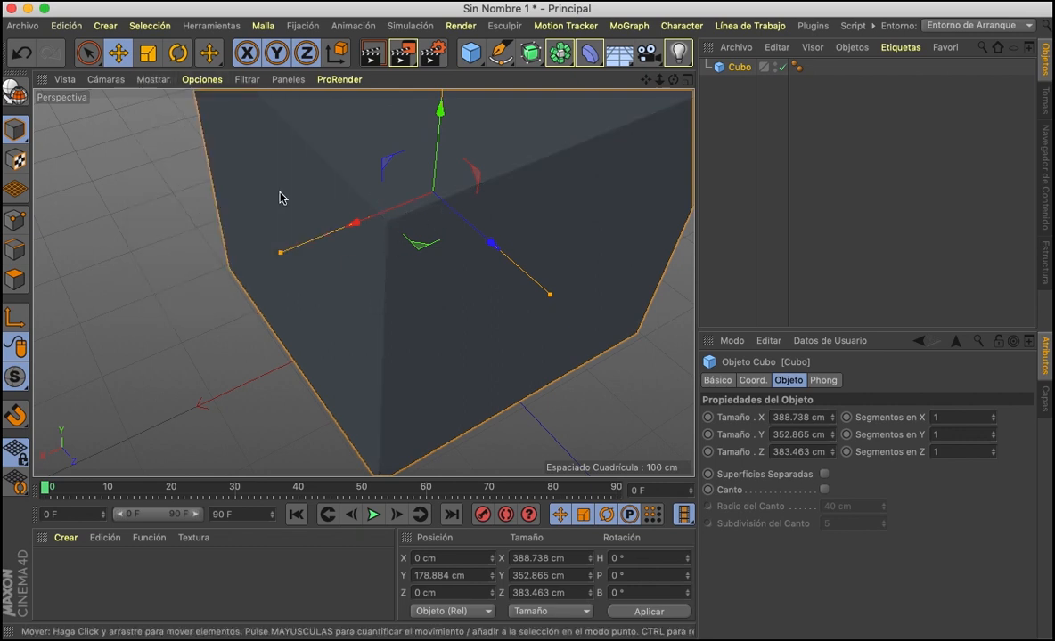
left_click(152, 79)
left_click(161, 123)
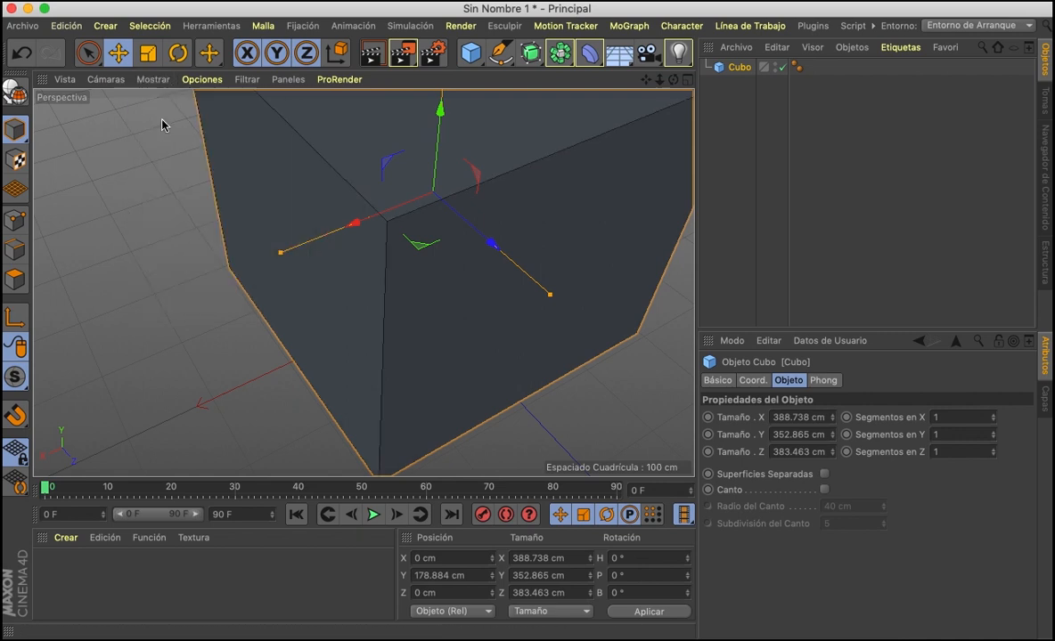
left_click_drag(673, 79, 363, 283)
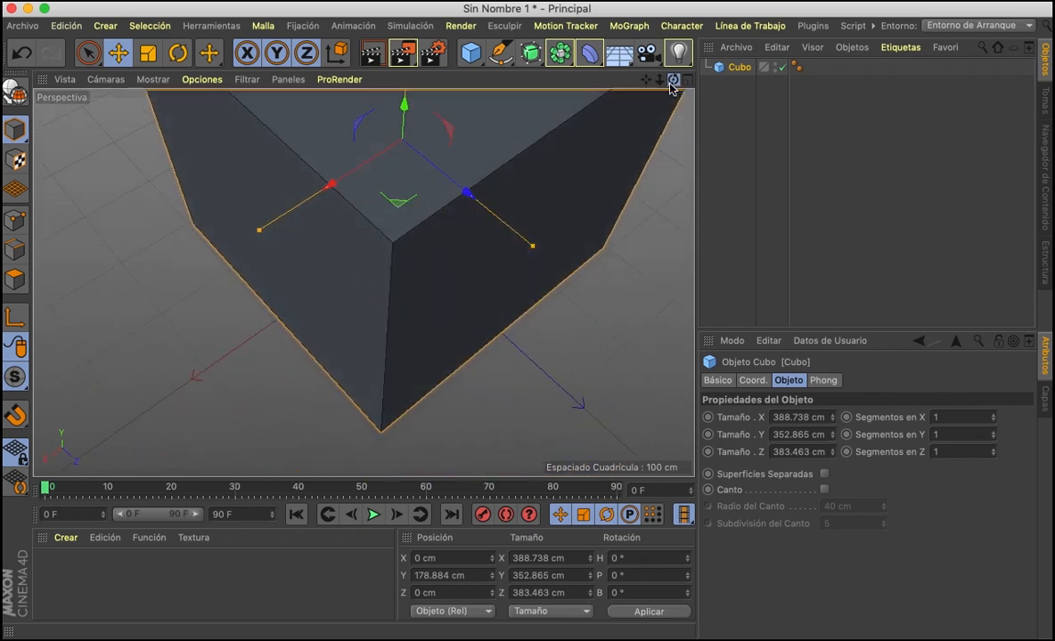
- Display the cube in Sombreado Rápido, examine it from another angle, and switch to Sombreado Rápido (Líneas)
left_click(155, 78)
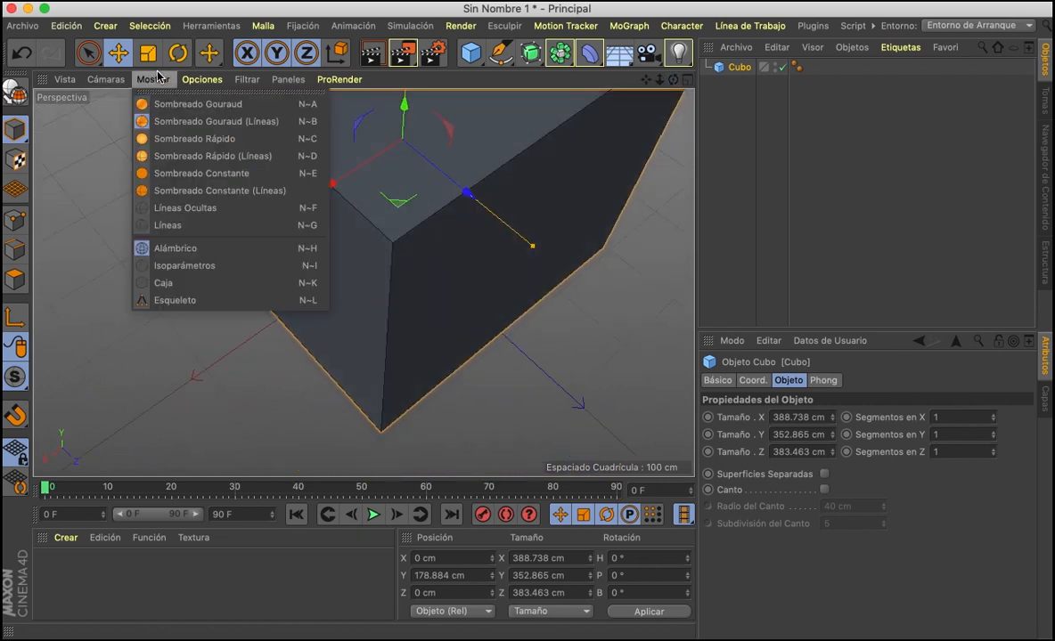
left_click(163, 139)
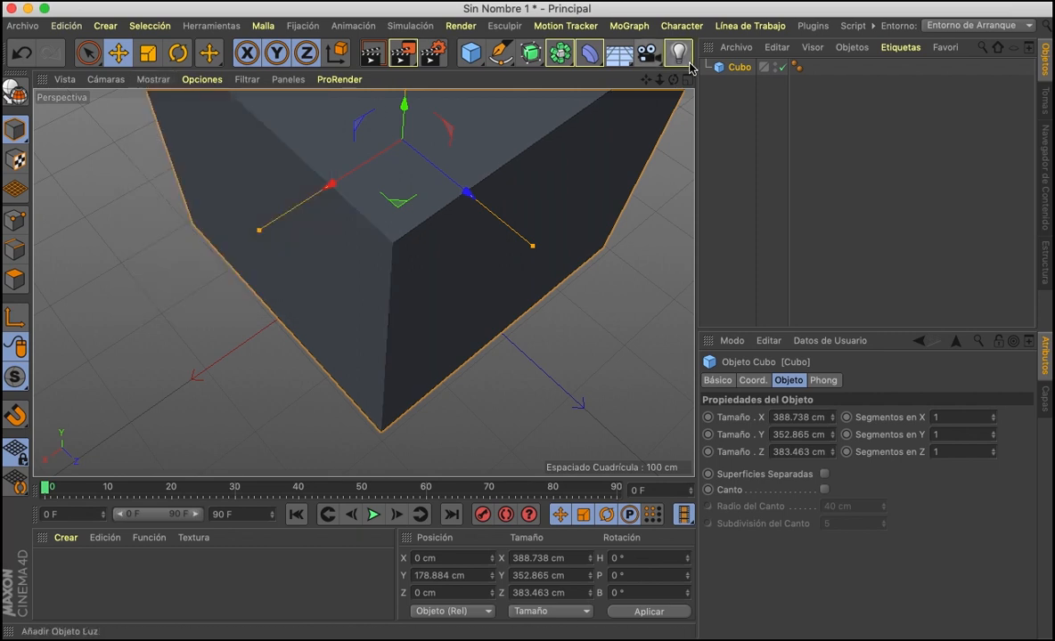
left_click_drag(674, 79, 363, 282)
left_click(153, 79)
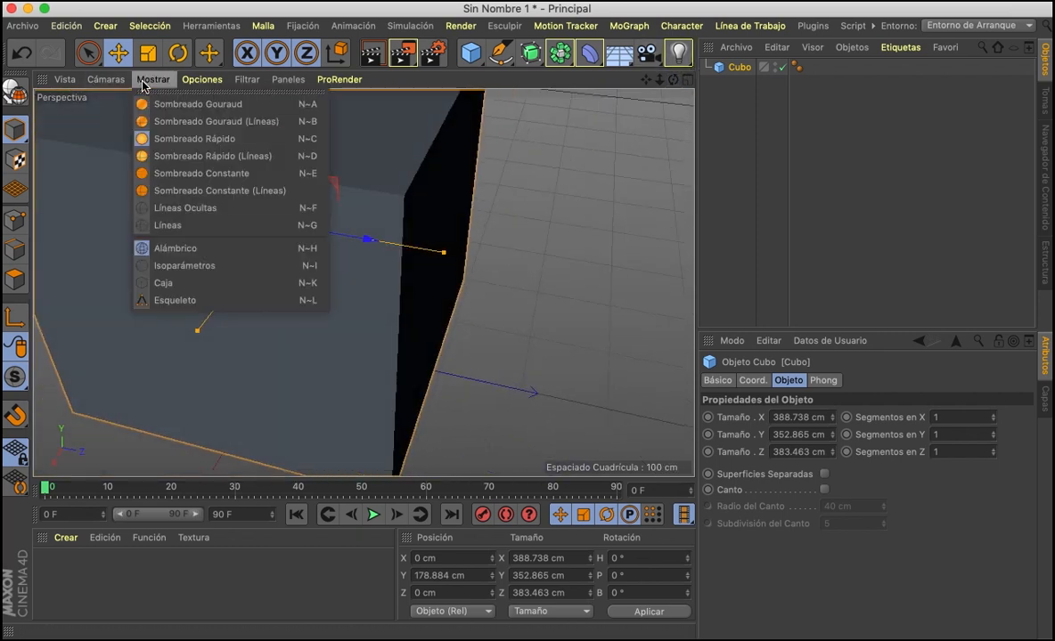
left_click(199, 156)
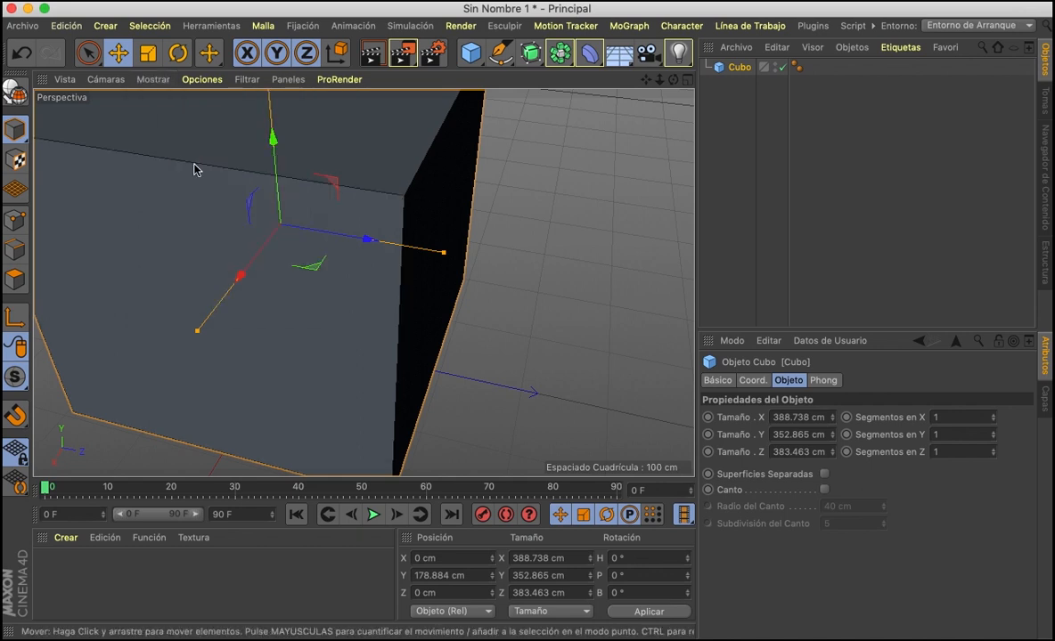
- Display the cube in Sombreado Constante and in Sombreado Constante (Líneas), examining it from different angles
left_click(153, 79)
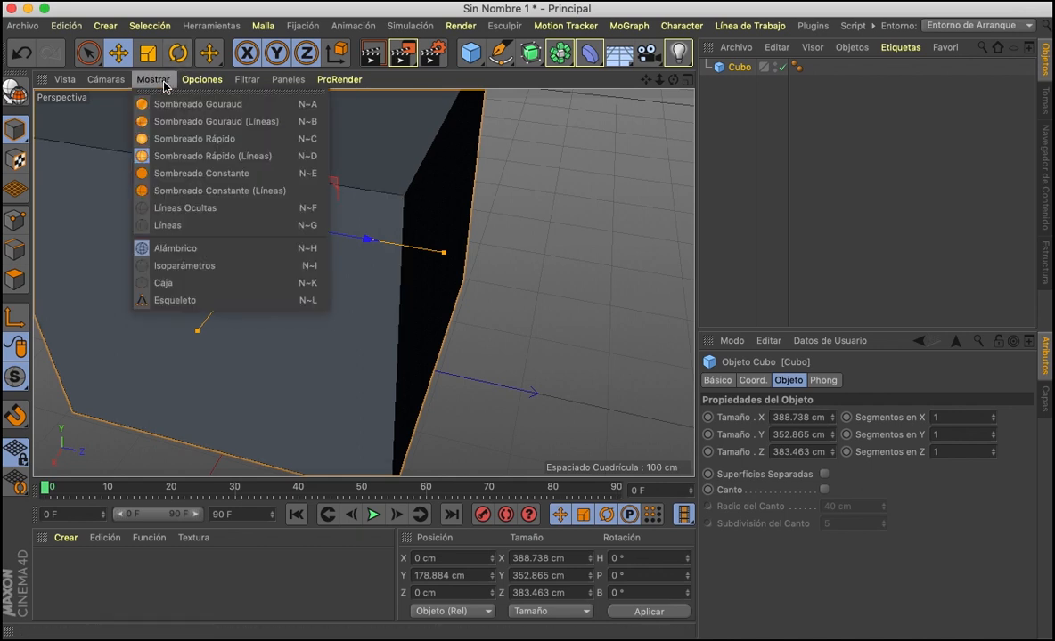
left_click(201, 174)
left_click_drag(363, 283, 362, 282, "alt")
left_click(150, 79)
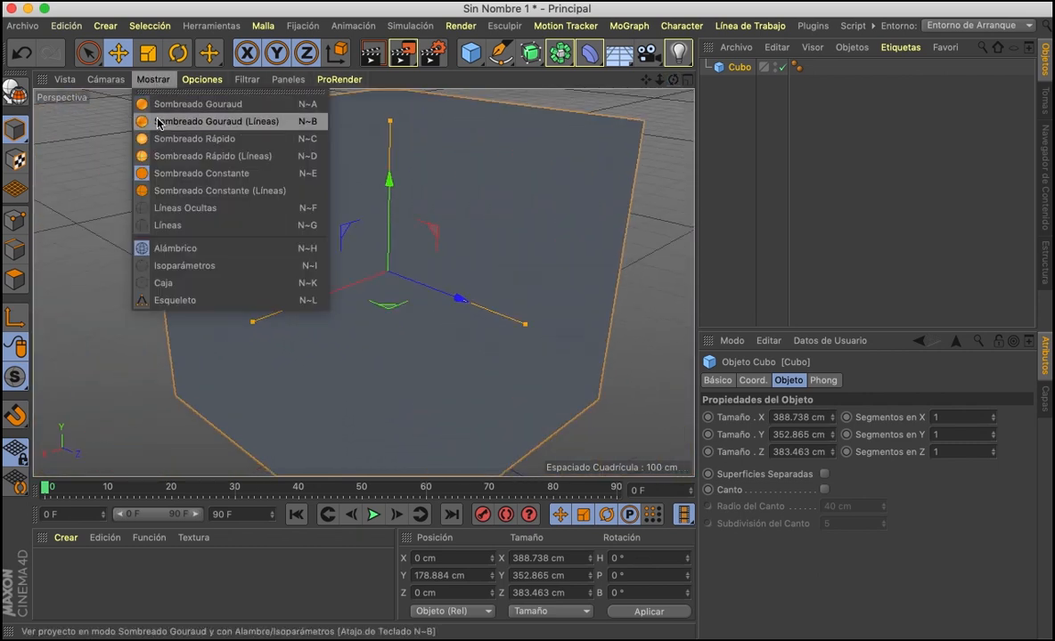
left_click(167, 194)
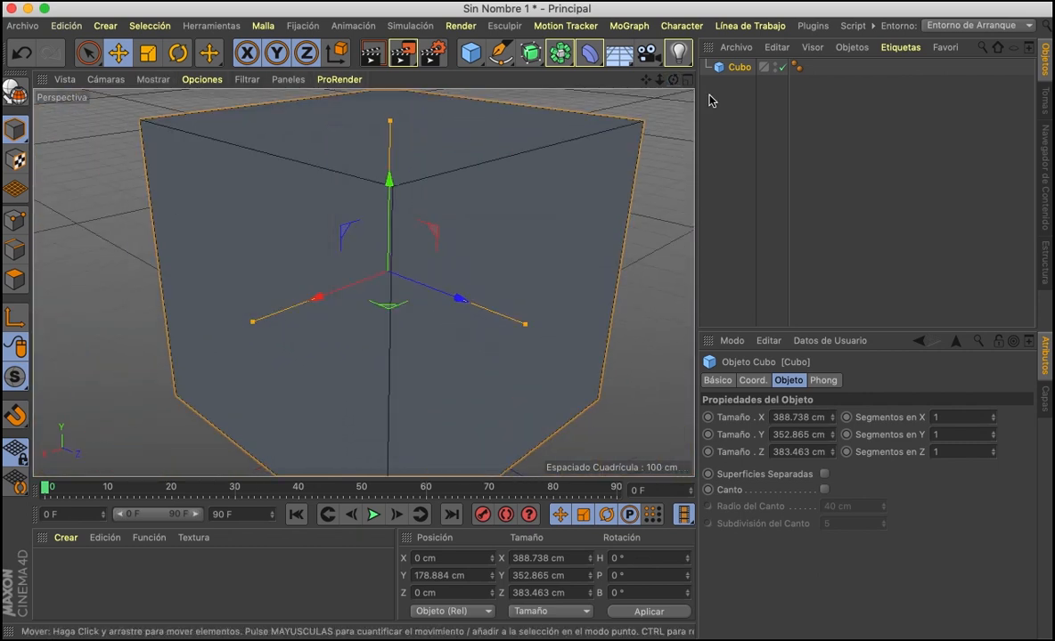
left_click_drag(362, 283, 365, 283, "alt")
- Display the cube in Líneas Ocultas and in Líneas mode, and examine the wireframe from another angle
left_click(153, 79)
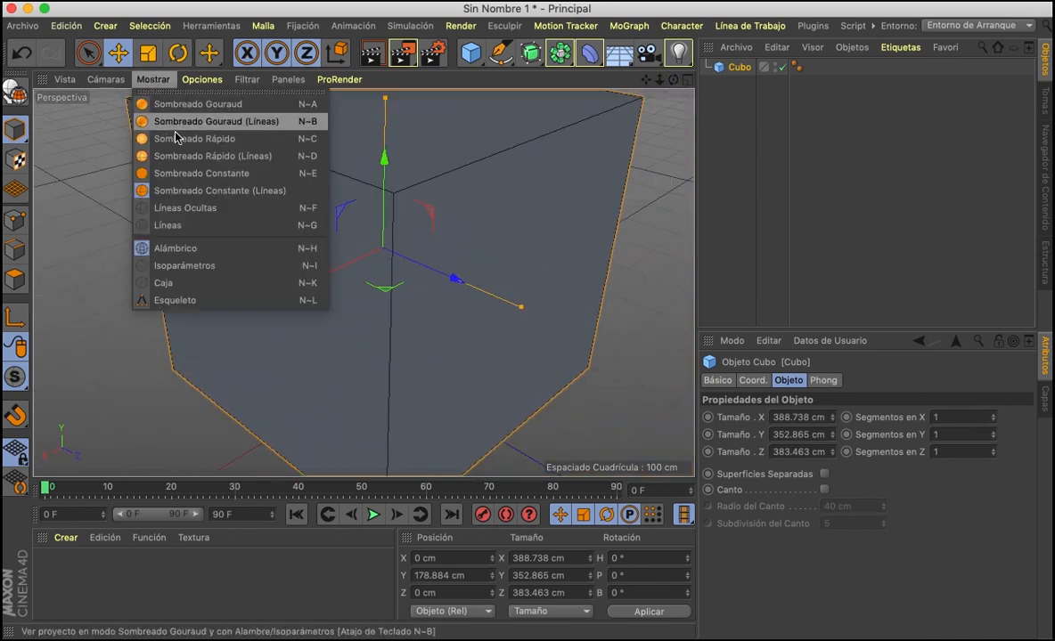
left_click(202, 210)
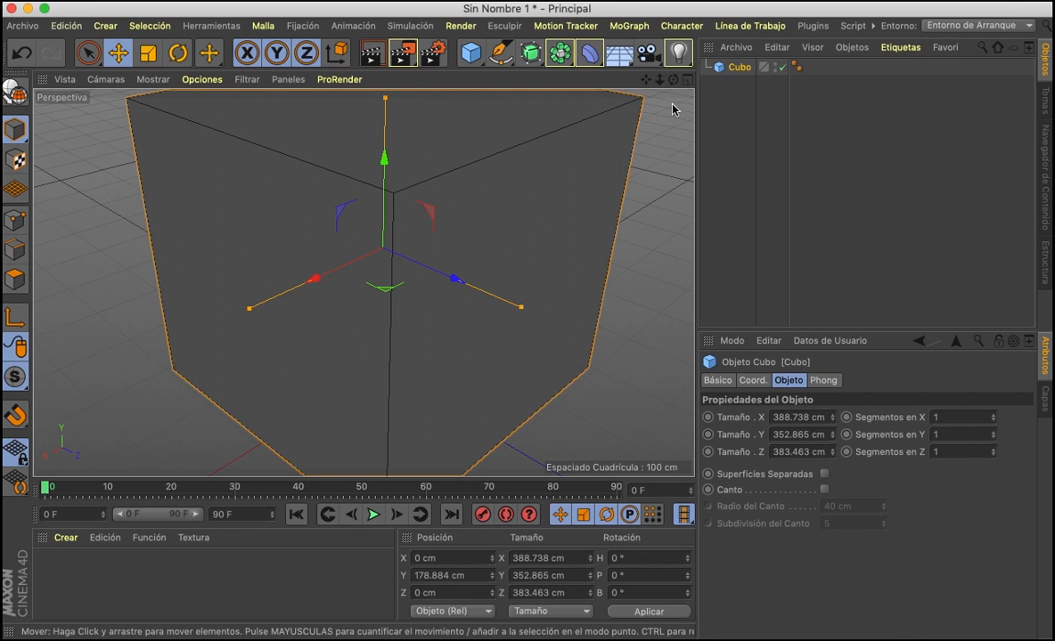
left_click(152, 79)
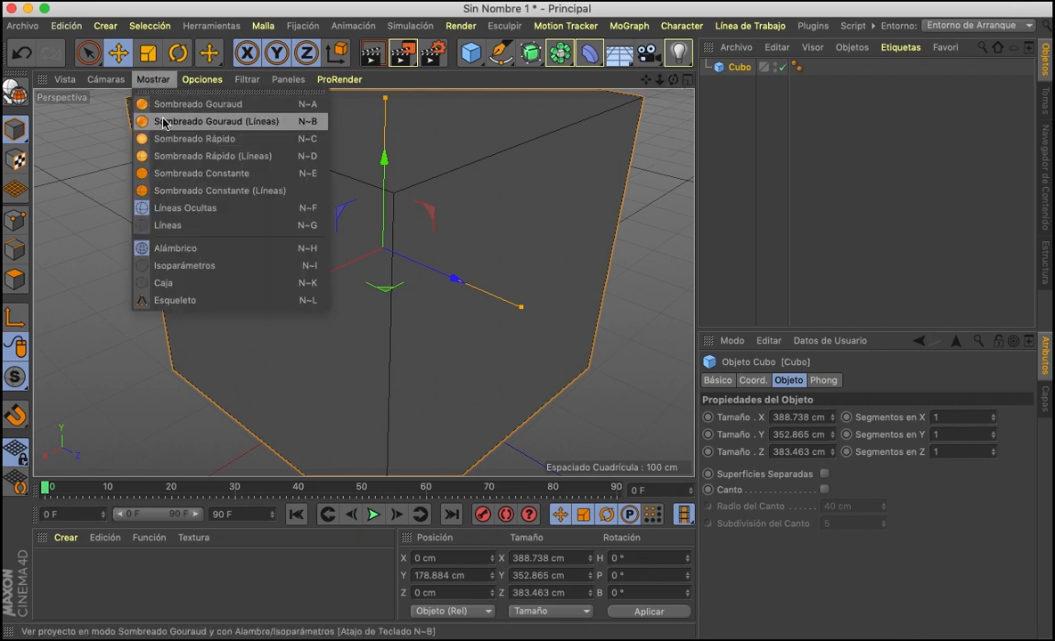
left_click(171, 224)
mouse_move(673, 81)
left_mouse_down()
mouse_move(639, 68)
mouse_move(654, 79)
left_mouse_up()
- Restore the Sombreado Gouraud (Líneas) display and look up the keyboard codes of the display modes
left_click(153, 80)
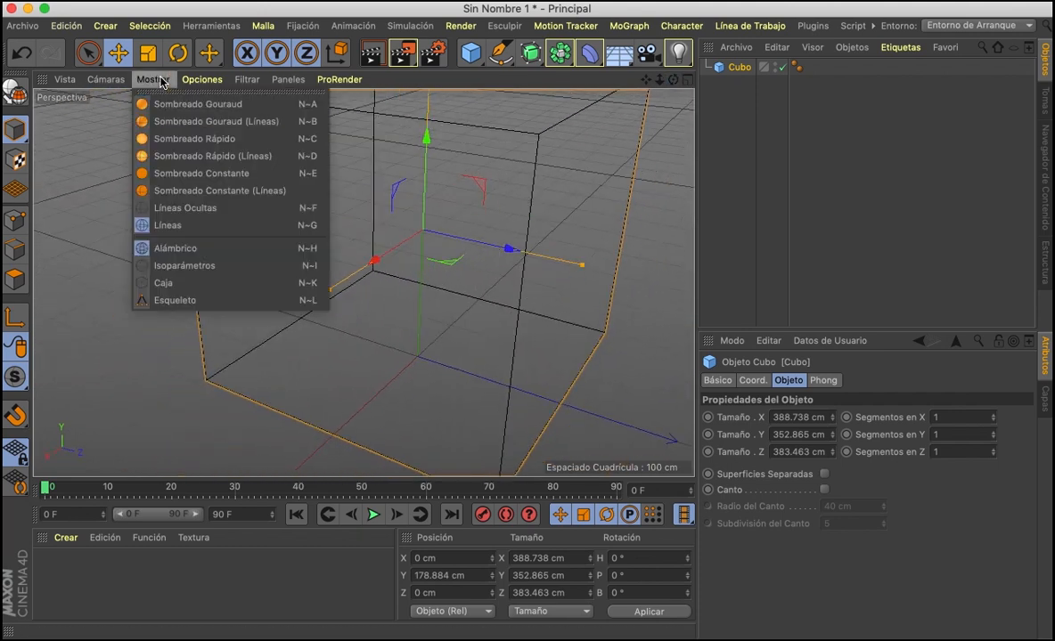
left_click(169, 124)
left_click(161, 82)
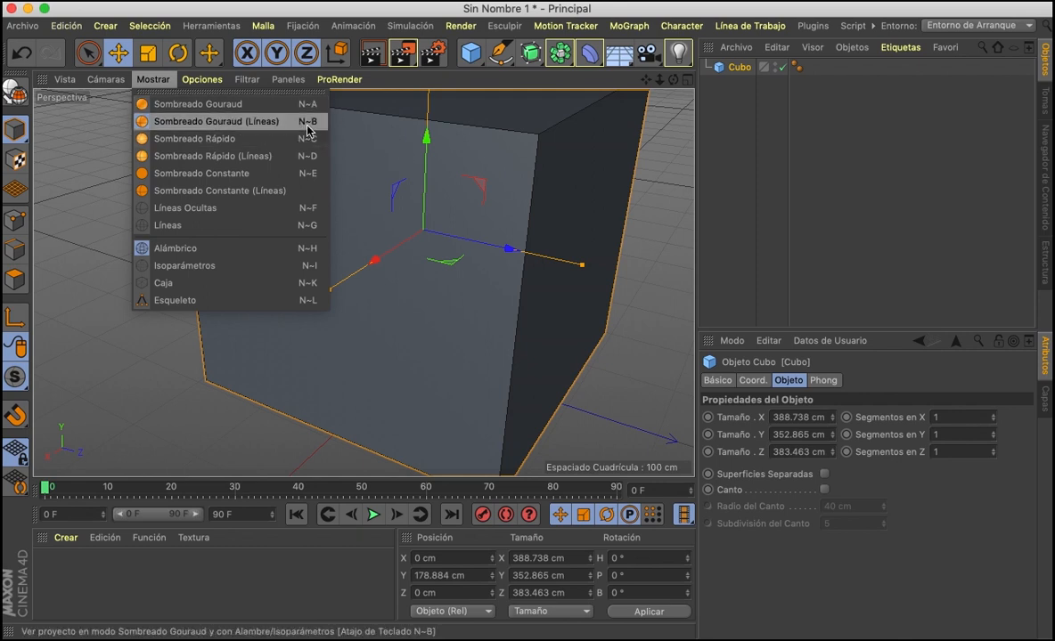
left_click(455, 232)
- Alternate the display between Sombreado Gouraud and Sombreado Gouraud (Líneas) while examining the cube, finishing with the lines shown
key("n")
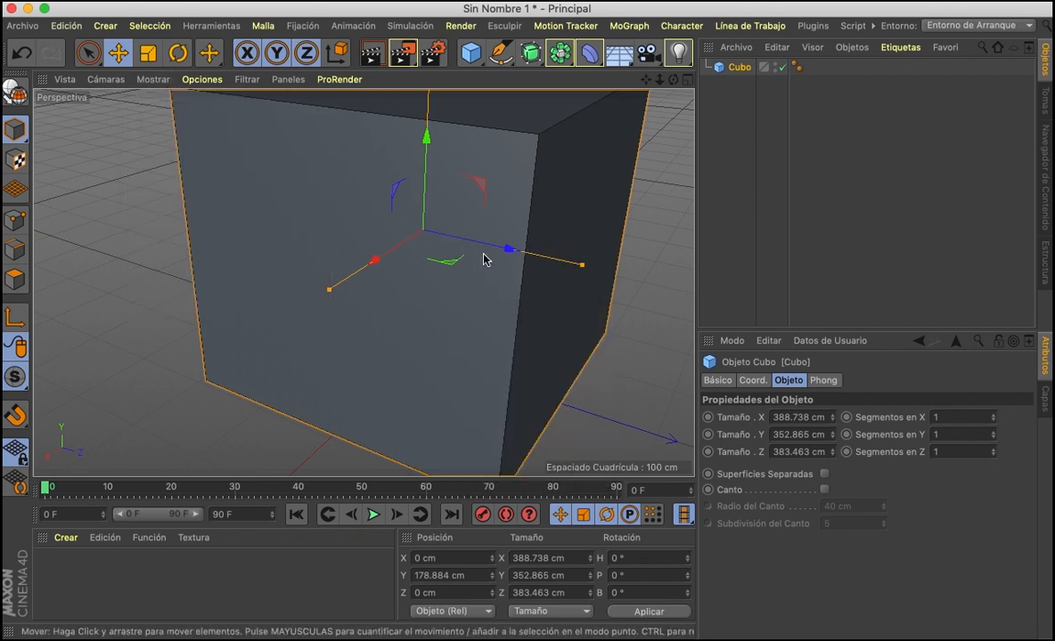
key("n")
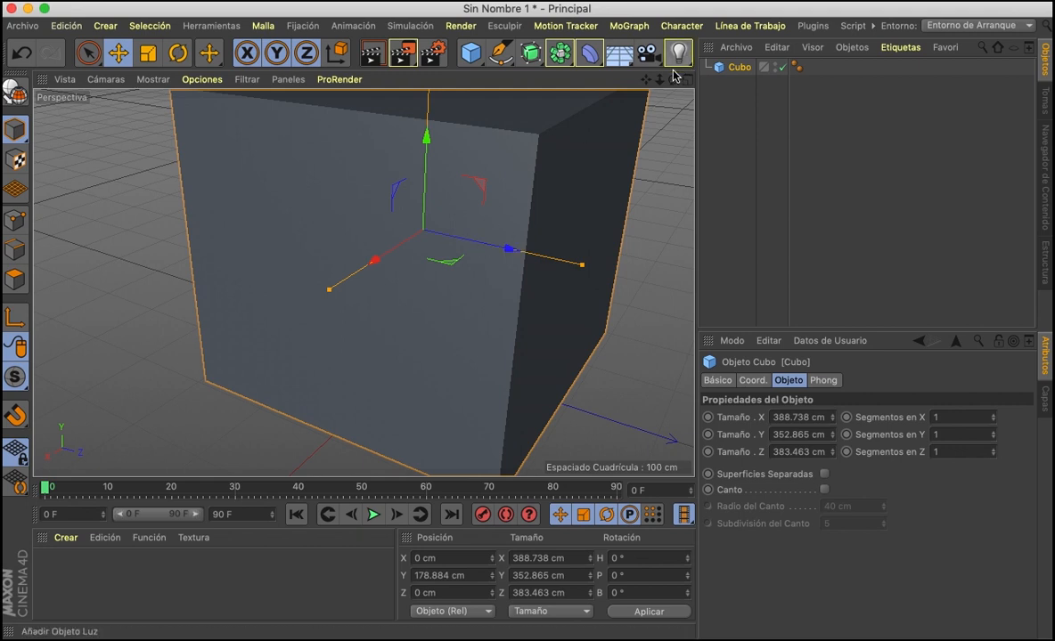
key("n")
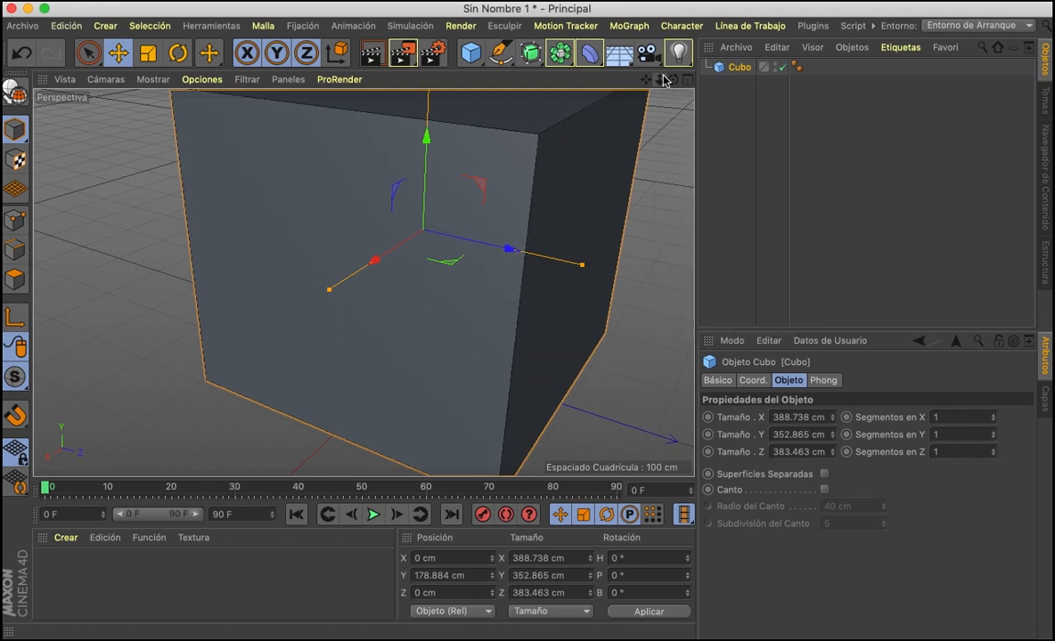
key("n")
left_click_drag(673, 79, 673, 82)
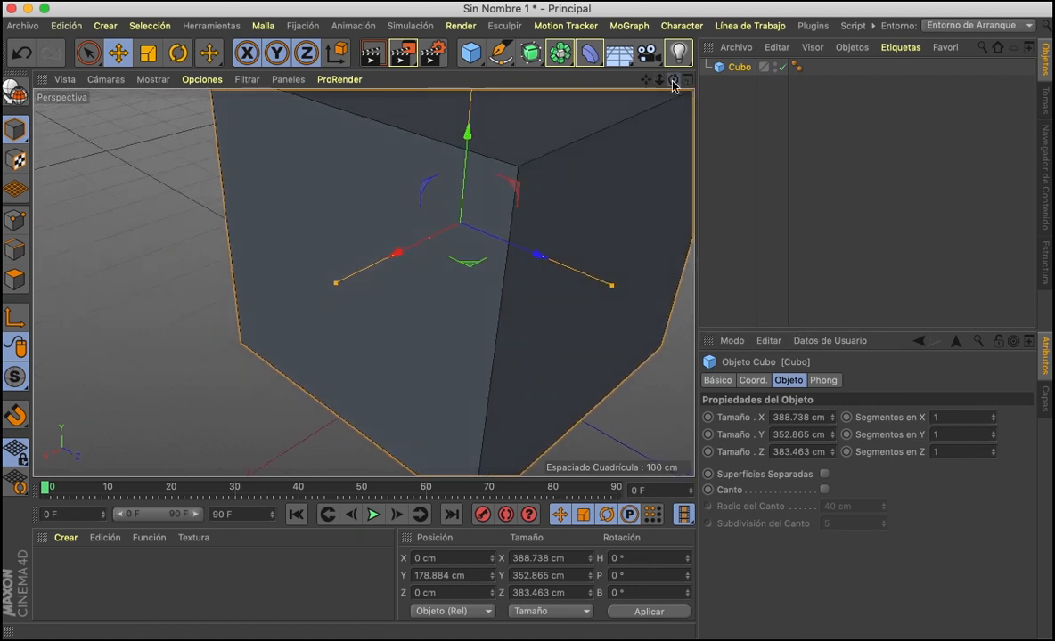
key("n")
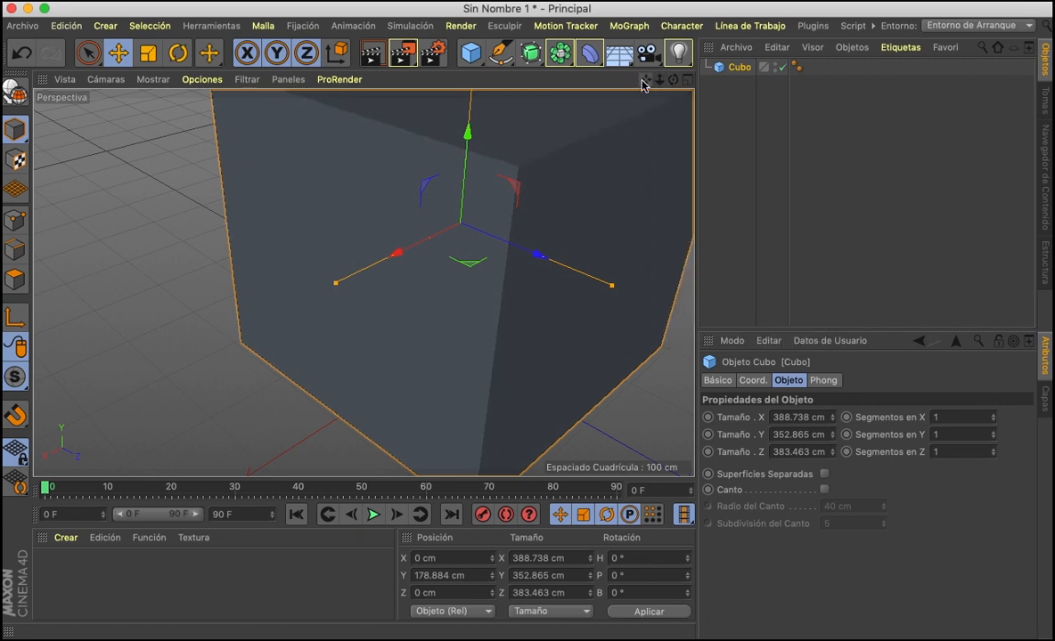
left_click_drag(641, 84, 355, 283)
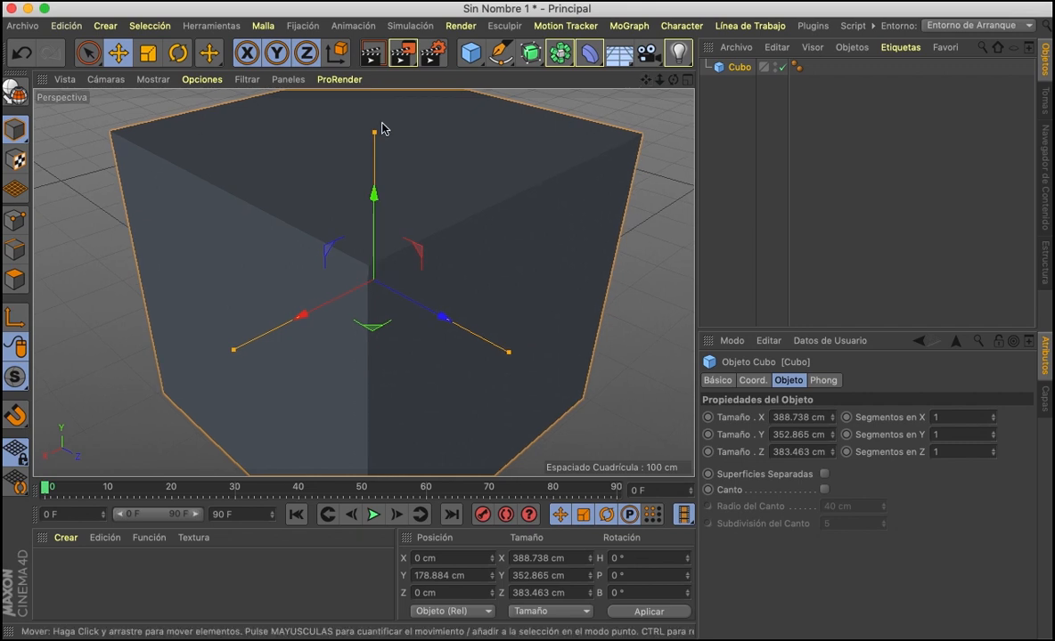
key("n")
scroll(676, 186, "down", 3)
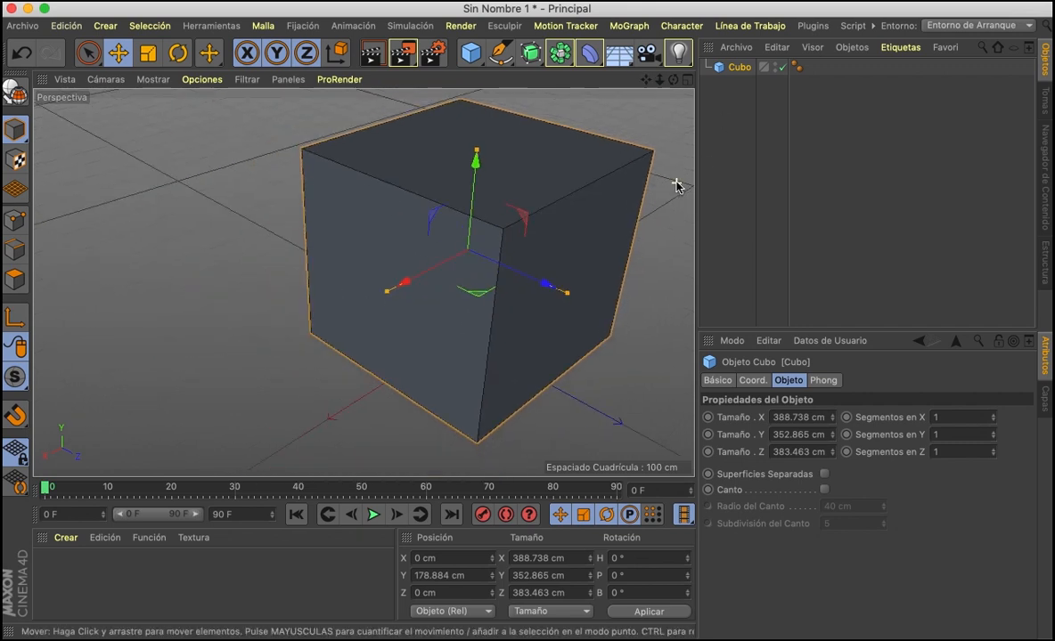
left_click_drag(645, 80, 354, 283)
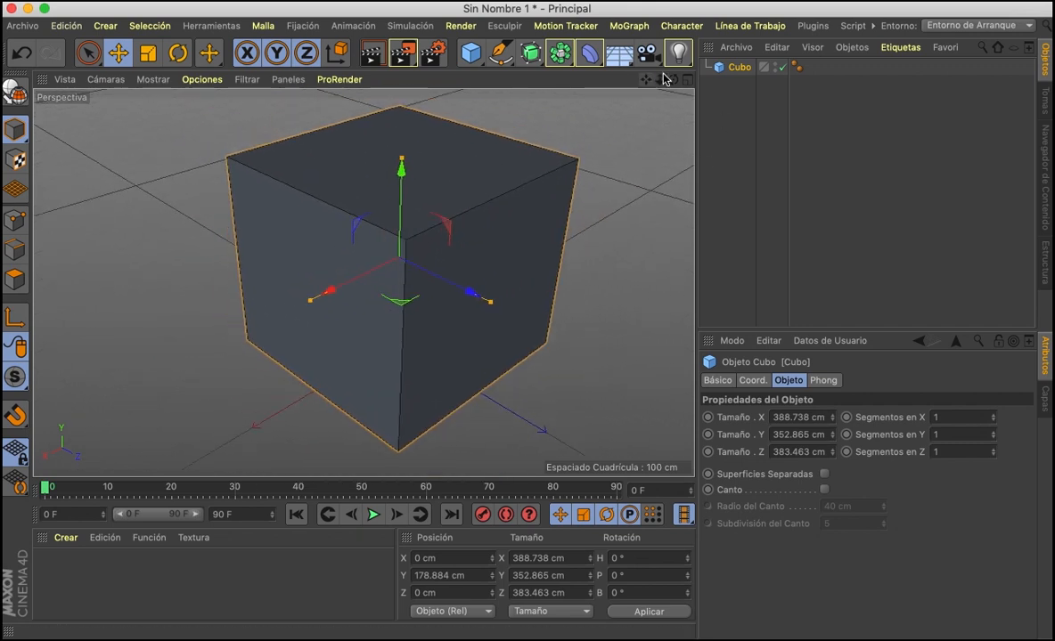
left_click_drag(674, 79, 365, 281)
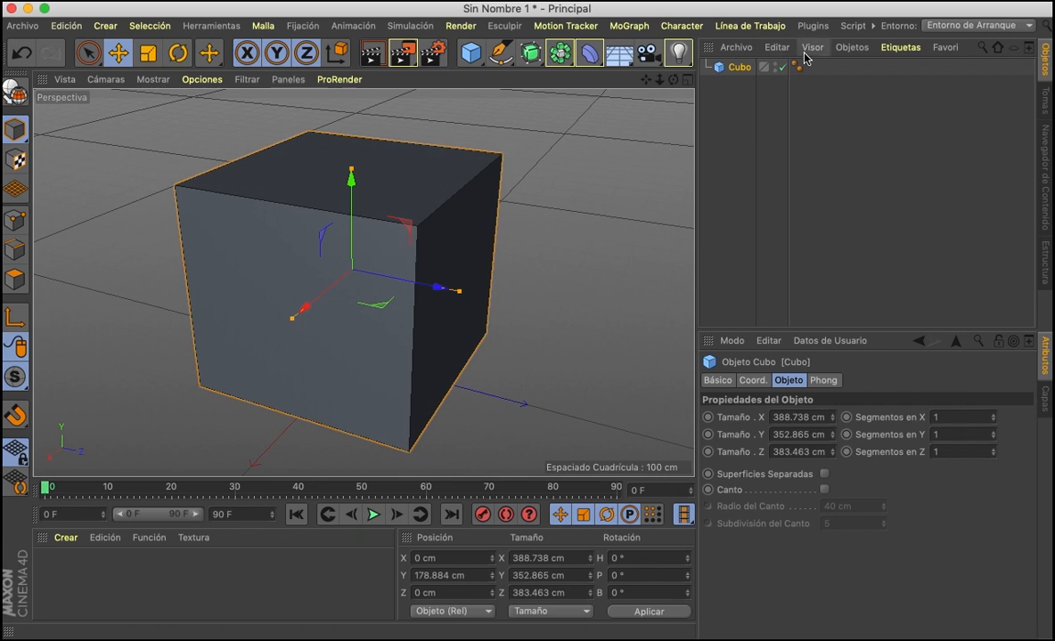
- Deselect the cube and select it again twice to compare its selected and unselected display
left_click(737, 94)
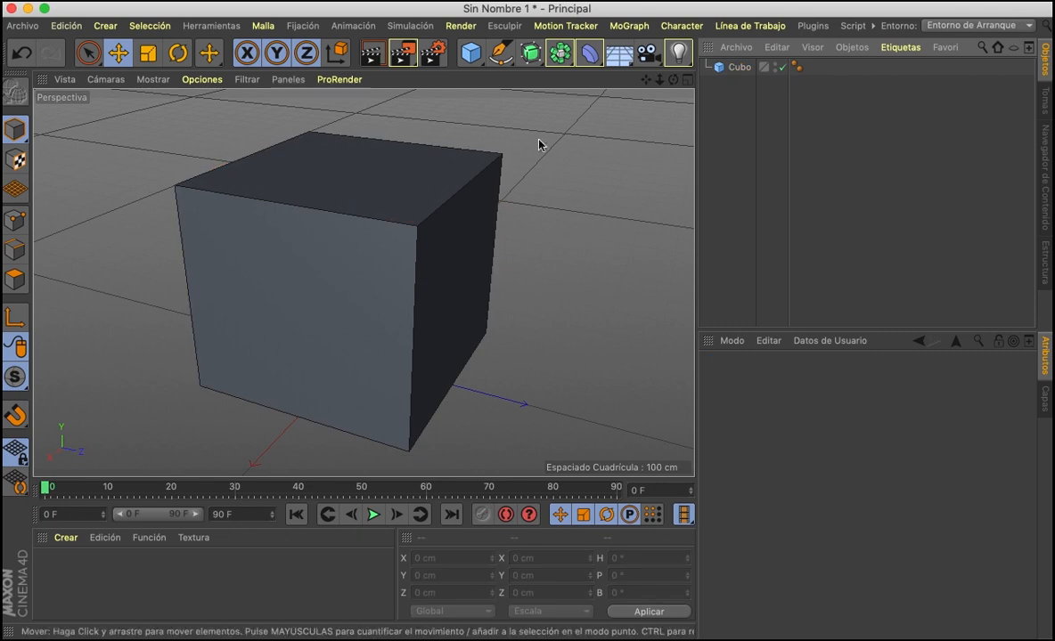
left_click(741, 67)
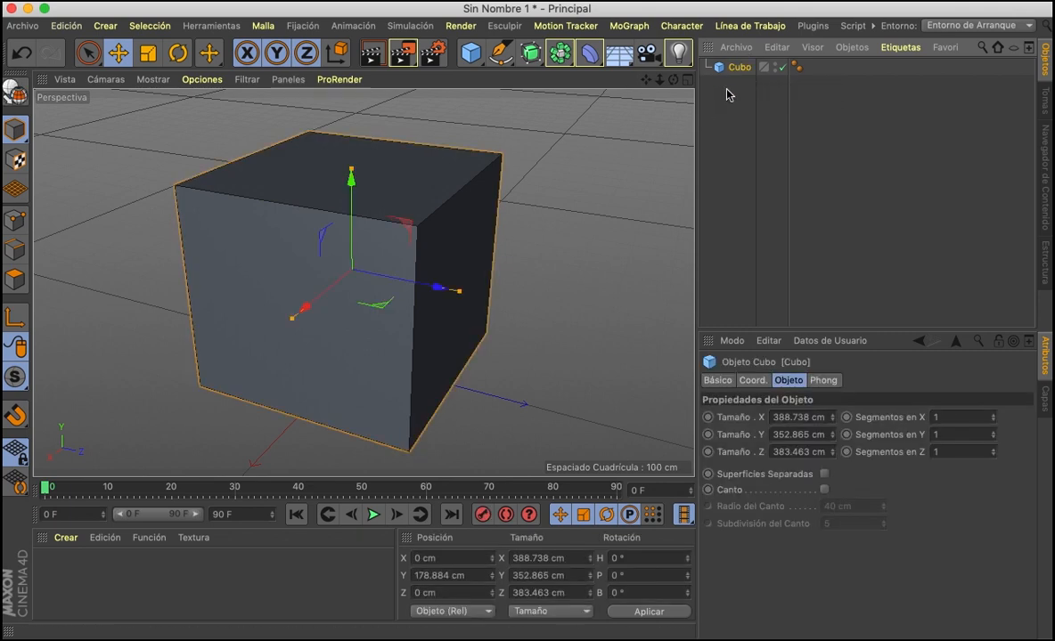
left_click(643, 157)
left_click(737, 69)
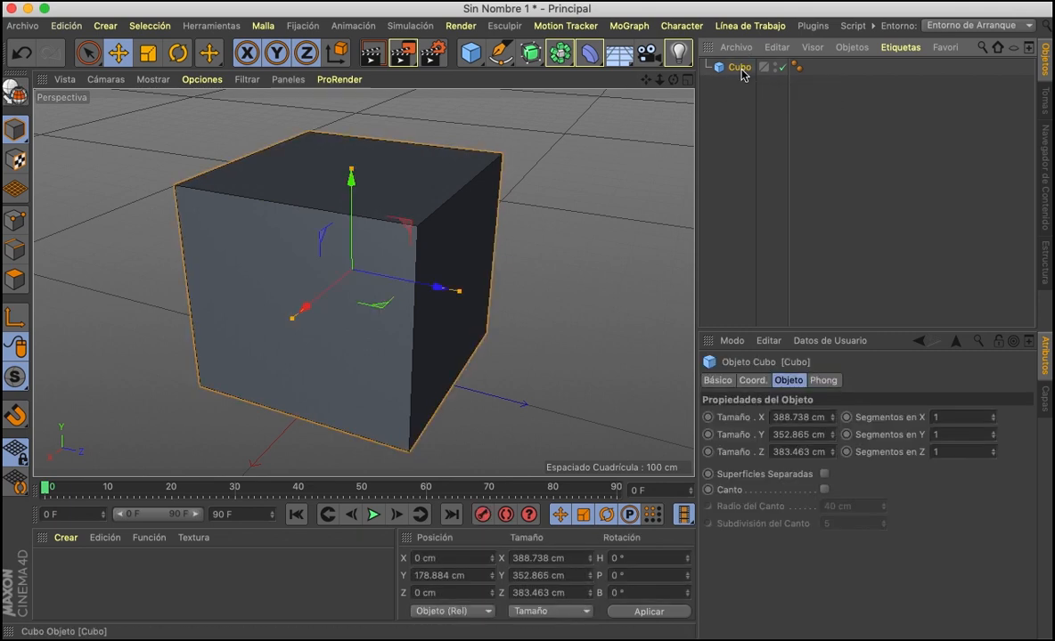
- Deselect the cube and reselect it from the object hierarchy, deselect it again, and select it directly in the viewport
left_click(735, 110)
left_click(742, 67)
left_click(730, 153)
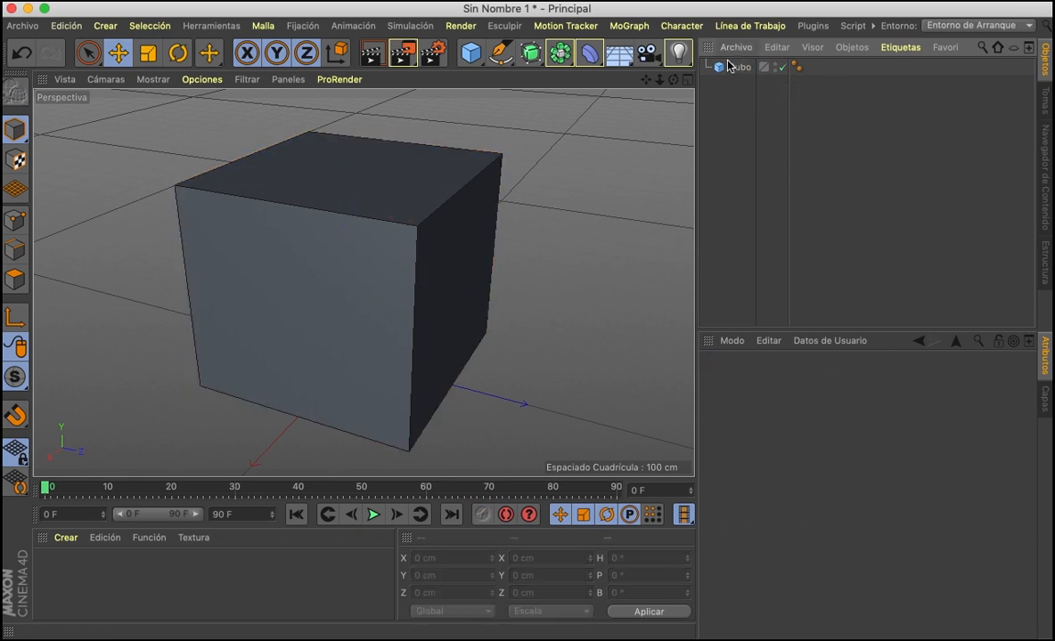
left_click(393, 212)
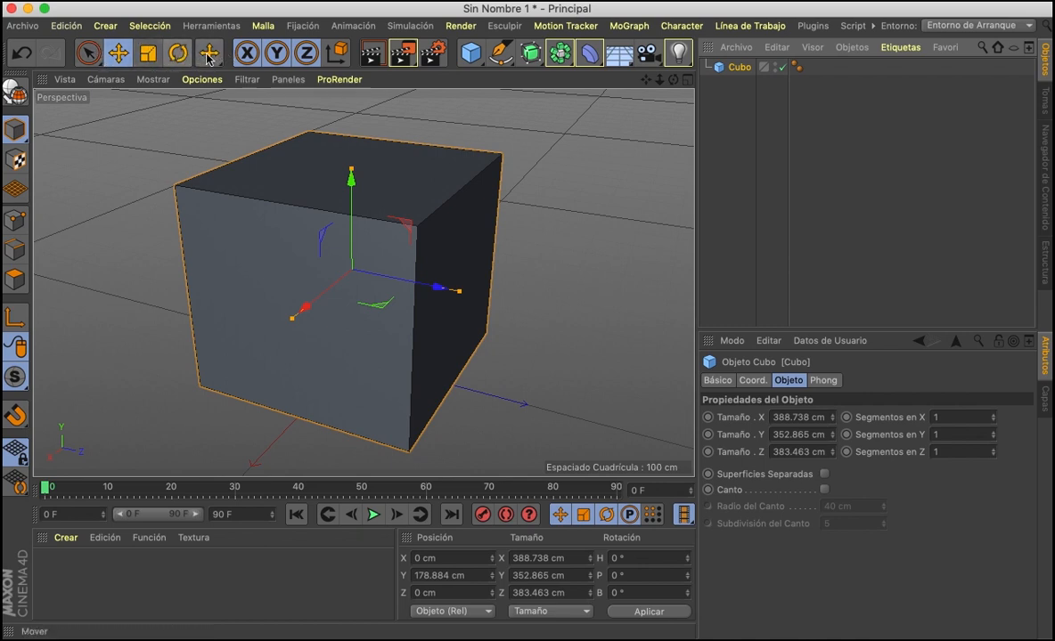
- Activate the Selección Directa tool, look through the other selection tool variants, and keep Selección Directa
left_click(89, 54)
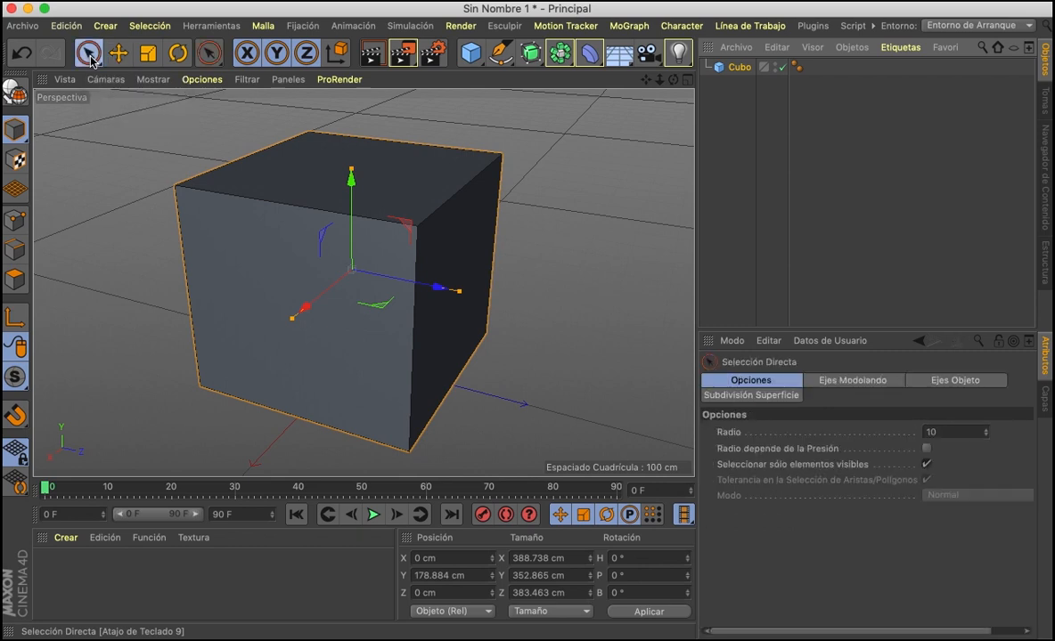
left_click(90, 56)
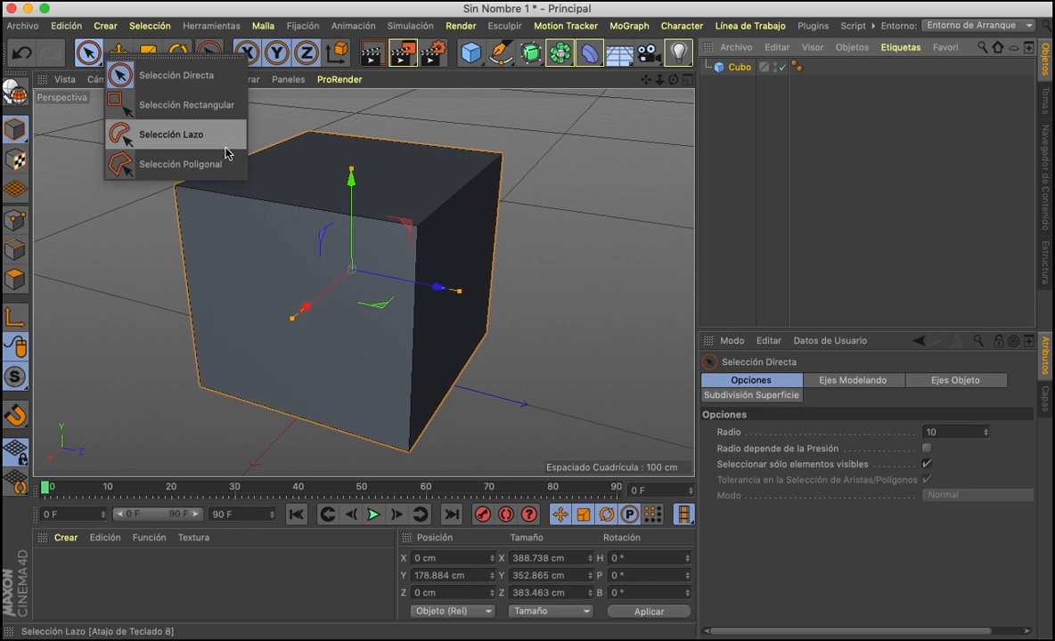
left_click(172, 82)
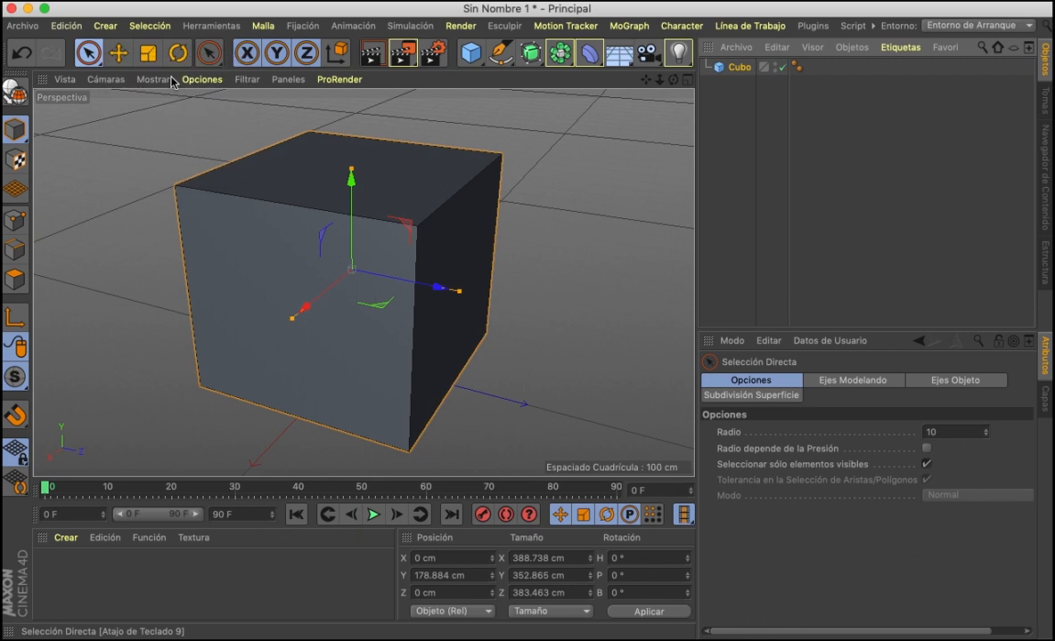
- Move the cube along its axes to about X -160 cm, Y 170 cm and Z -84 cm
left_click(121, 59)
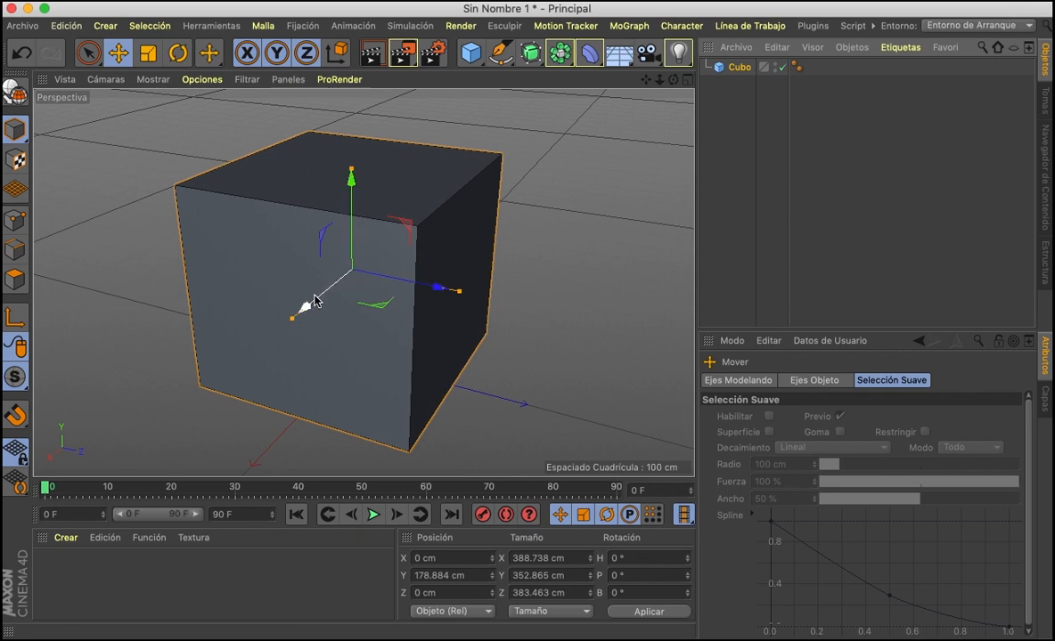
left_click_drag(436, 285, 391, 238)
left_click_drag(346, 299, 384, 253)
mouse_move(414, 189)
left_mouse_down()
mouse_move(409, 215)
mouse_move(411, 201)
left_mouse_up()
left_click_drag(449, 245, 373, 256)
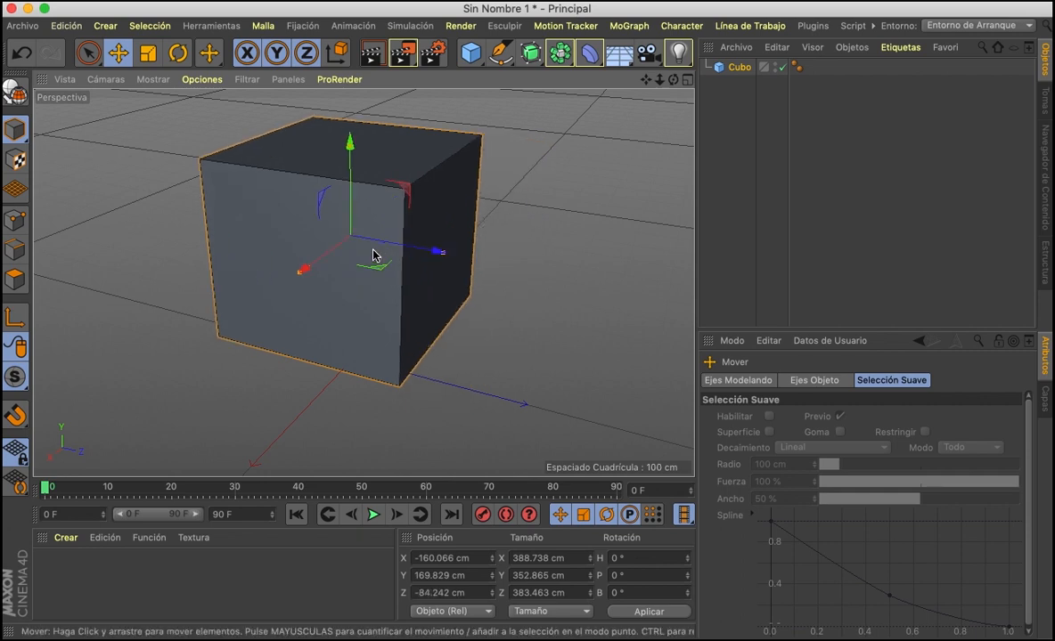
- Scale the cube uniformly to about 396 × 359 × 391 cm
left_click(148, 53)
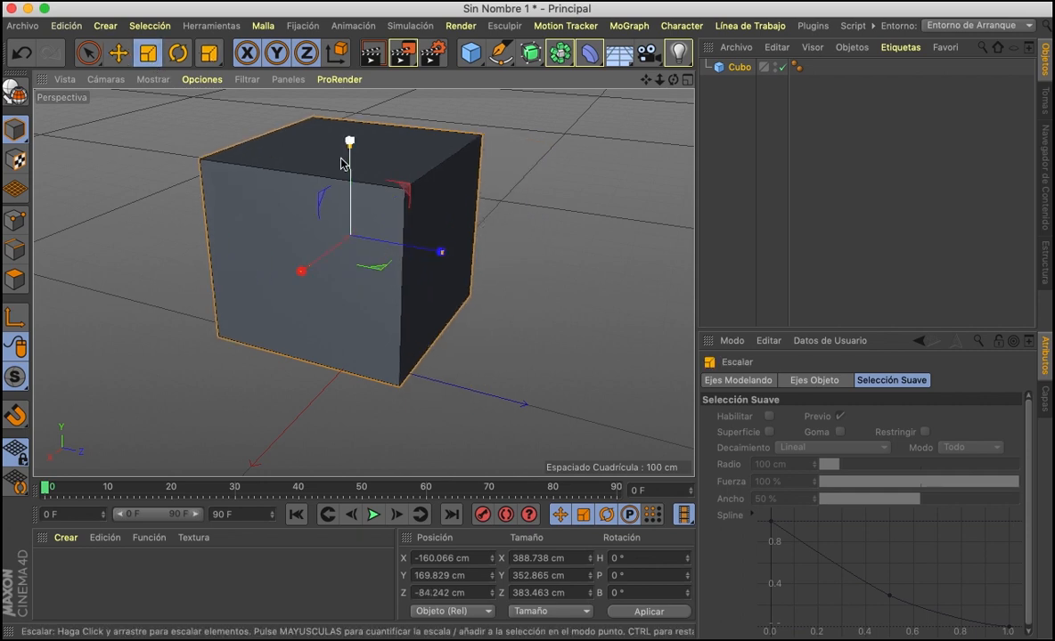
left_click(119, 54)
left_click(147, 53)
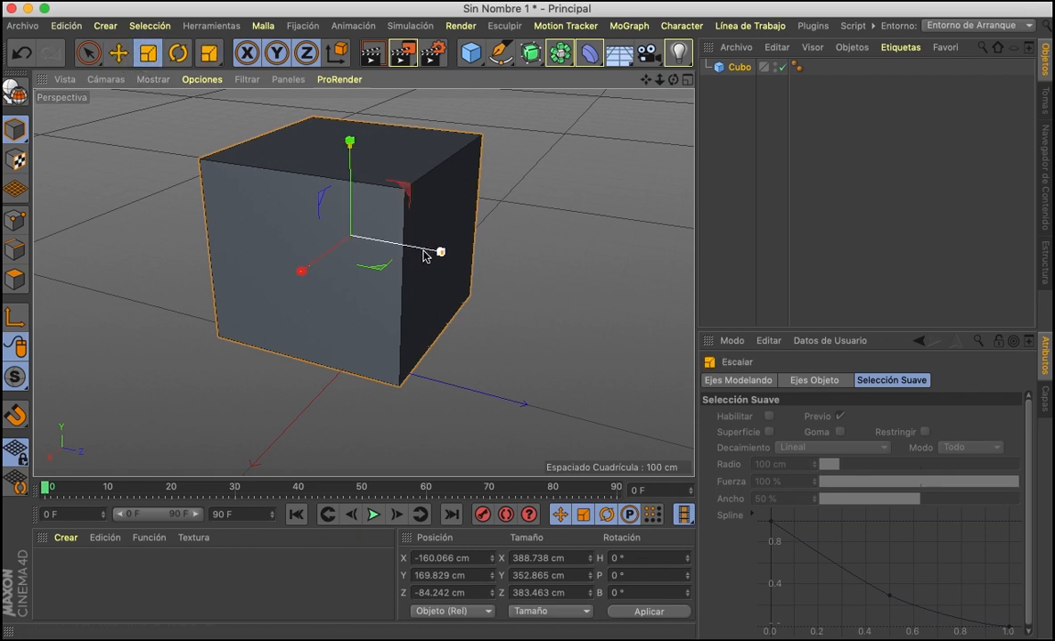
mouse_move(414, 257)
left_mouse_down()
mouse_move(553, 308)
mouse_move(531, 329)
mouse_move(390, 284)
mouse_move(315, 284)
mouse_move(414, 287)
mouse_move(426, 251)
mouse_move(415, 240)
mouse_move(374, 245)
mouse_move(426, 261)
mouse_move(403, 252)
mouse_move(389, 263)
mouse_move(412, 245)
mouse_move(380, 246)
mouse_move(399, 242)
left_mouse_up()
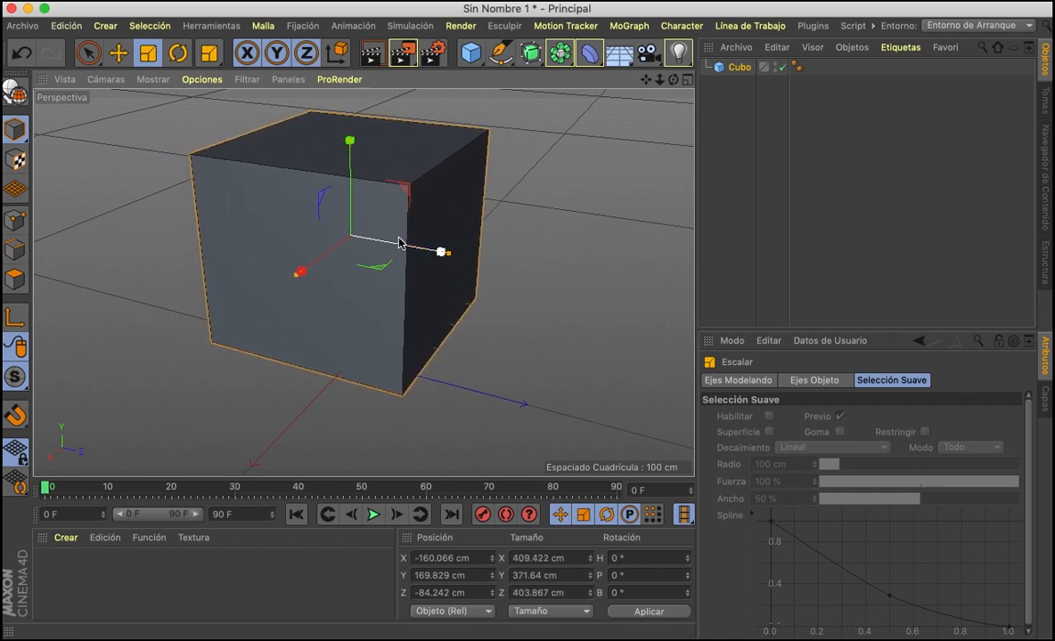
mouse_move(399, 243)
left_mouse_down()
mouse_move(377, 240)
mouse_move(398, 243)
left_mouse_up()
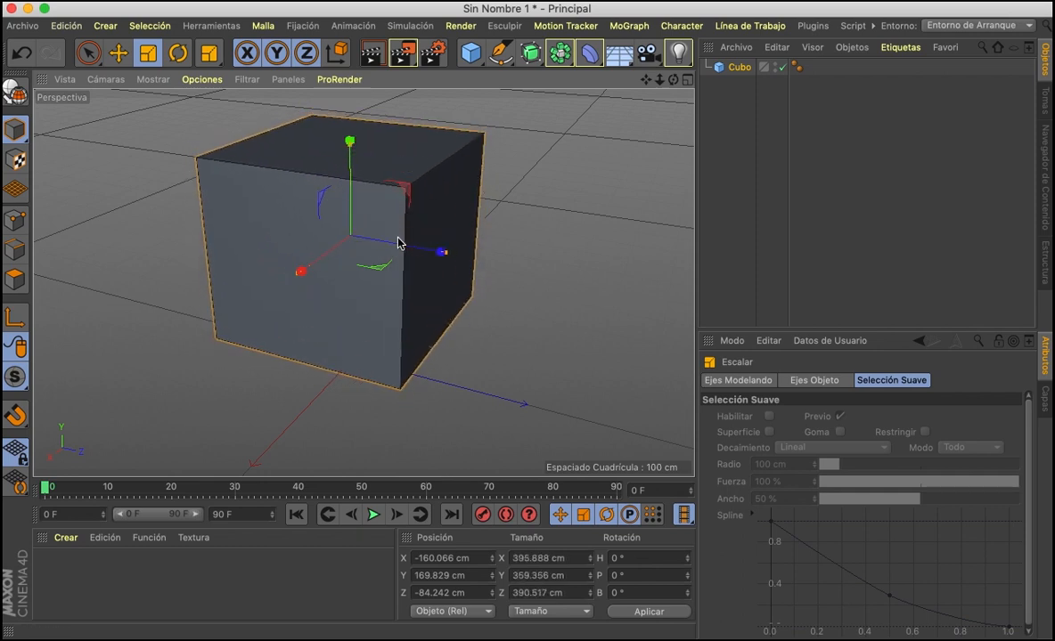
- Try rotating the cube about its heading and bank axes with the Rotate tool, and undo the rotations
left_click(171, 57)
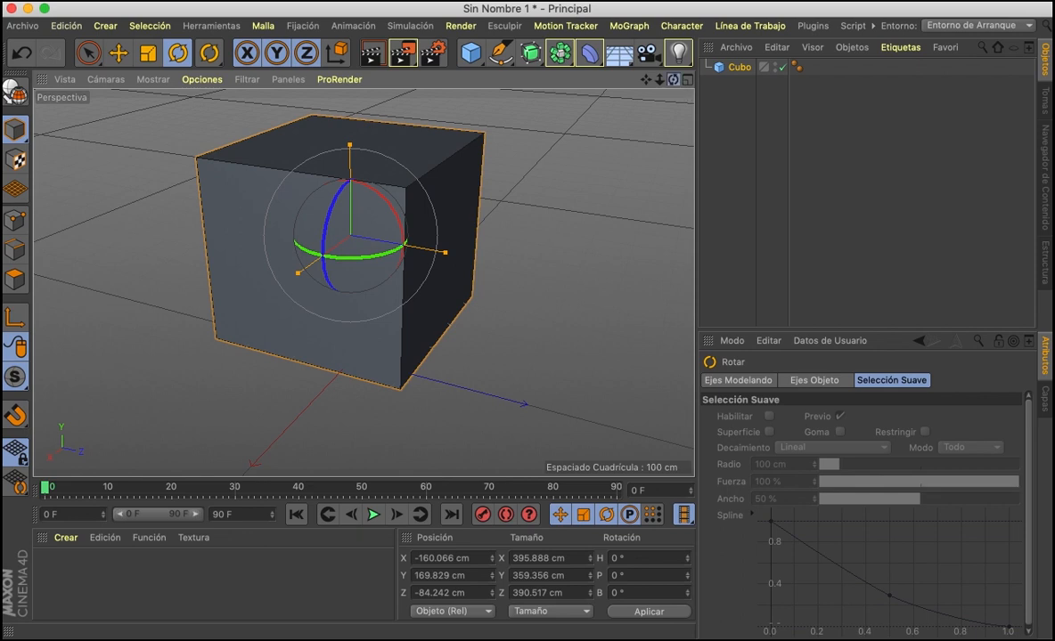
mouse_move(673, 79)
left_mouse_down()
mouse_move(597, 82)
mouse_move(628, 62)
mouse_move(731, 89)
mouse_move(675, 82)
left_mouse_up()
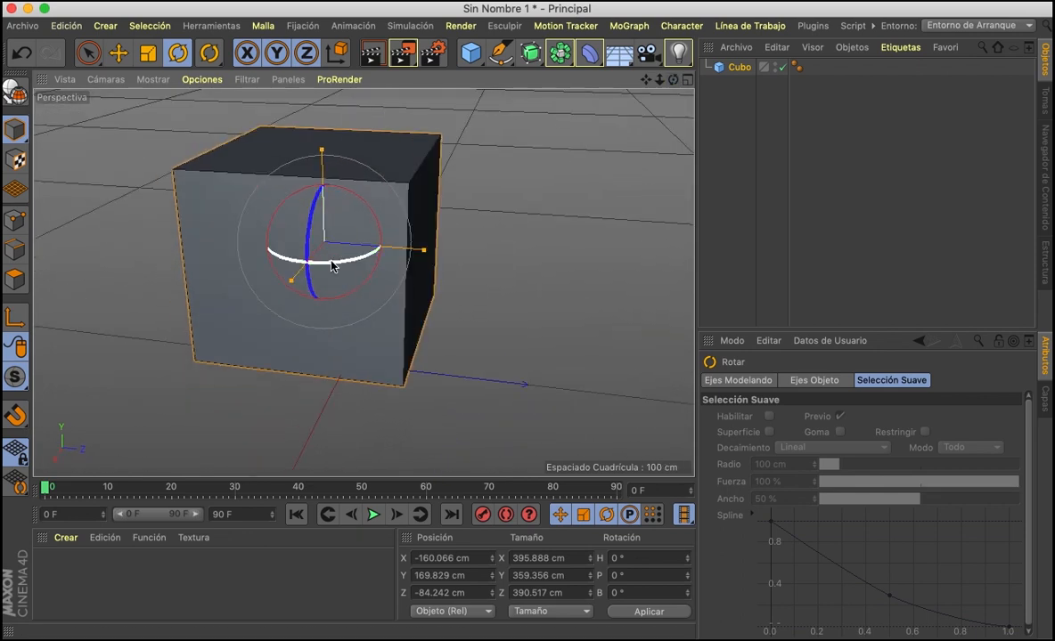
left_click_drag(332, 265, 357, 278)
left_click_drag(321, 233, 340, 247)
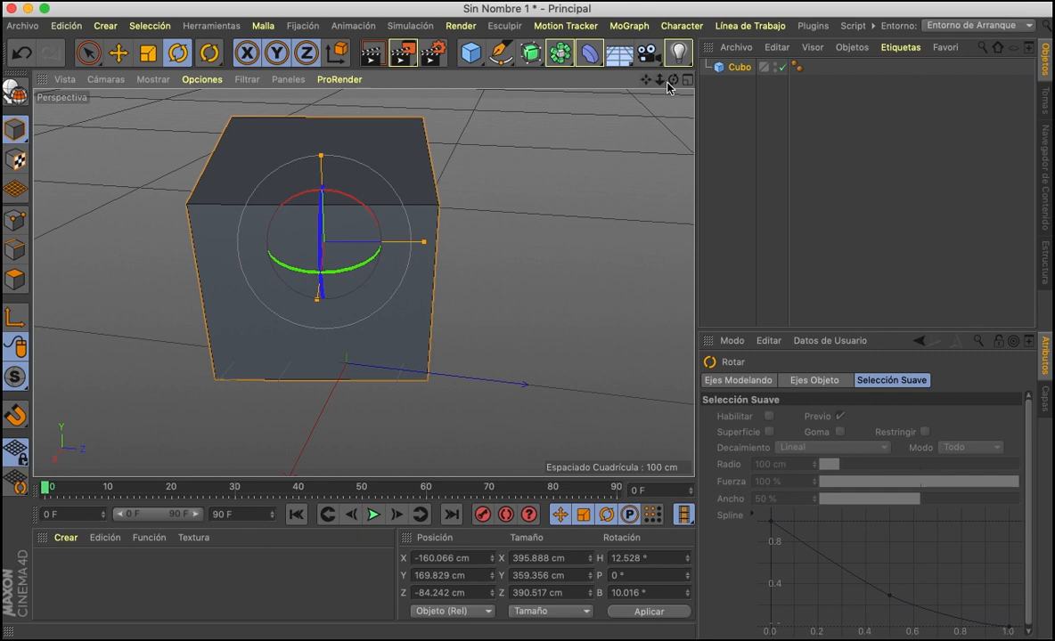
key("super+z")
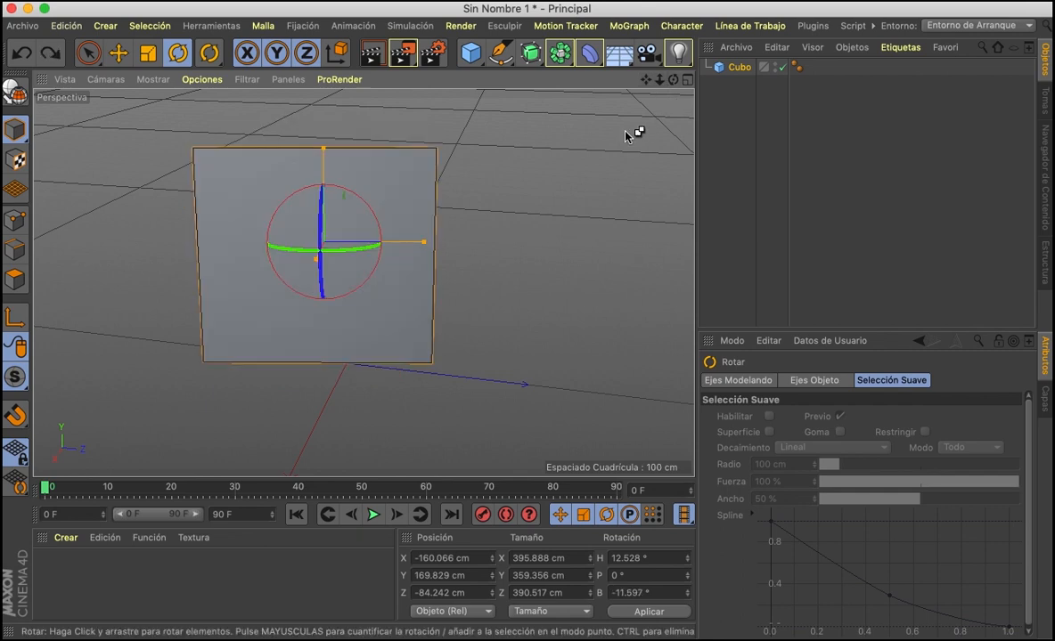
key("super+z")
key("super+z")
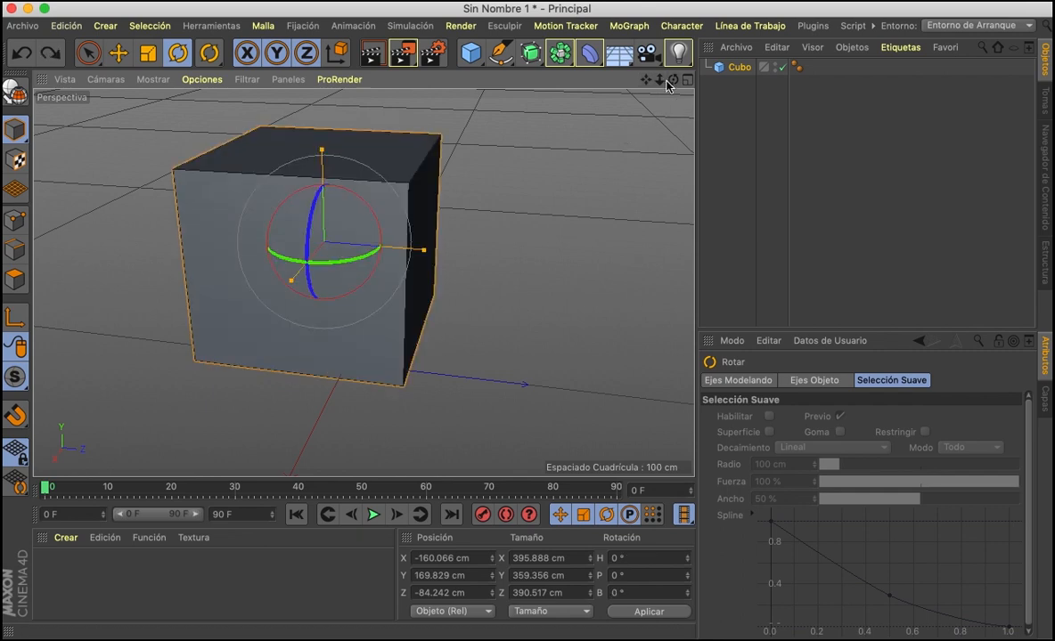
- Switch among the Scale, Move and Rotate tools, and choose Rotar from the recently used tools
left_click_drag(673, 79, 655, 98)
left_click_drag(363, 283, 336, 262)
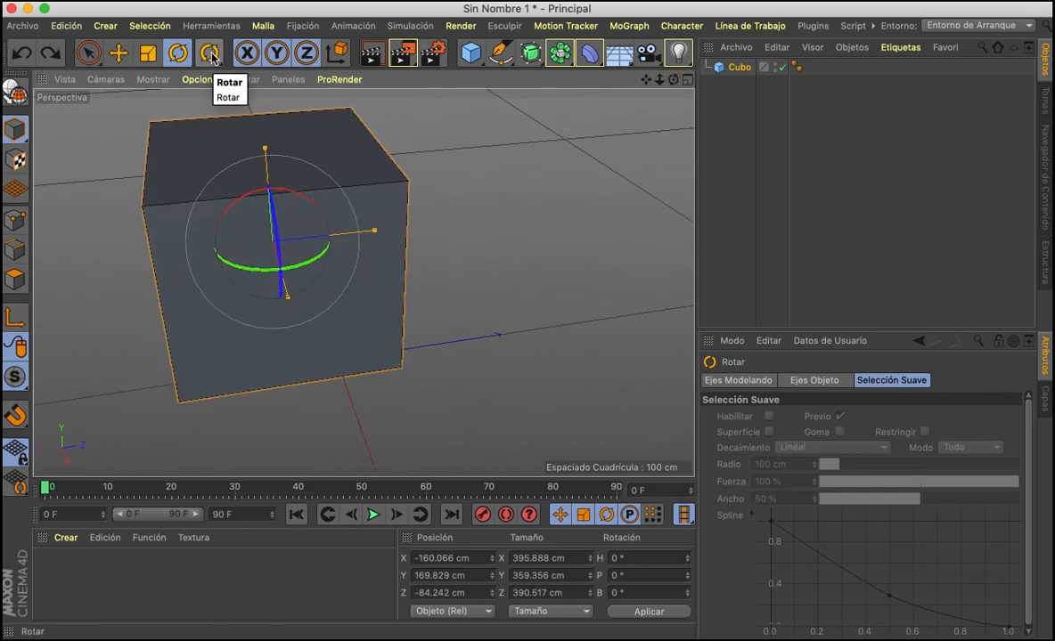
left_click(143, 57)
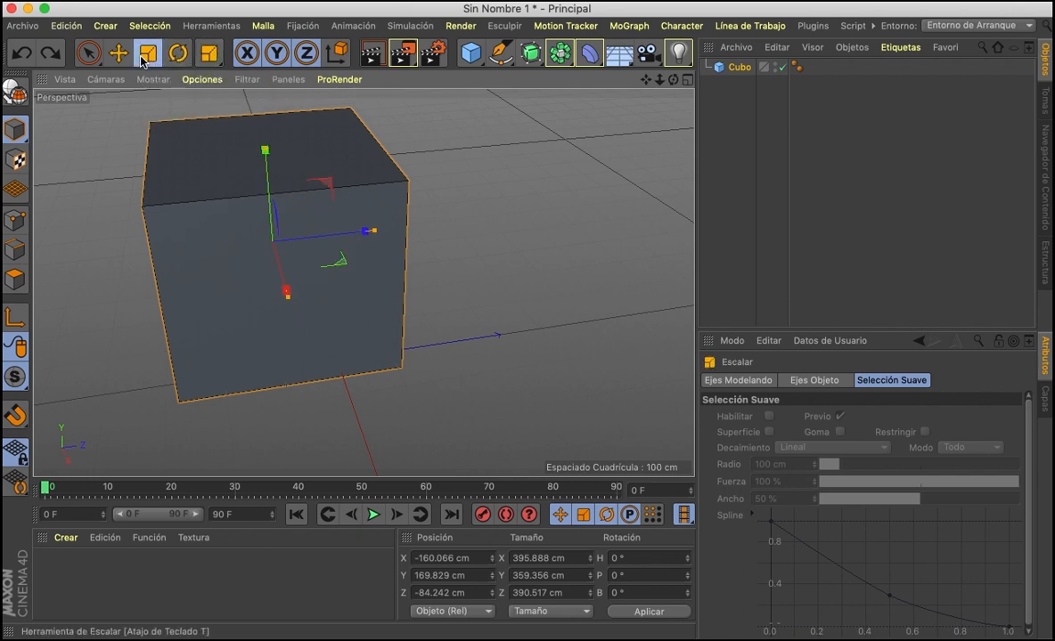
left_click(117, 54)
left_click(176, 56)
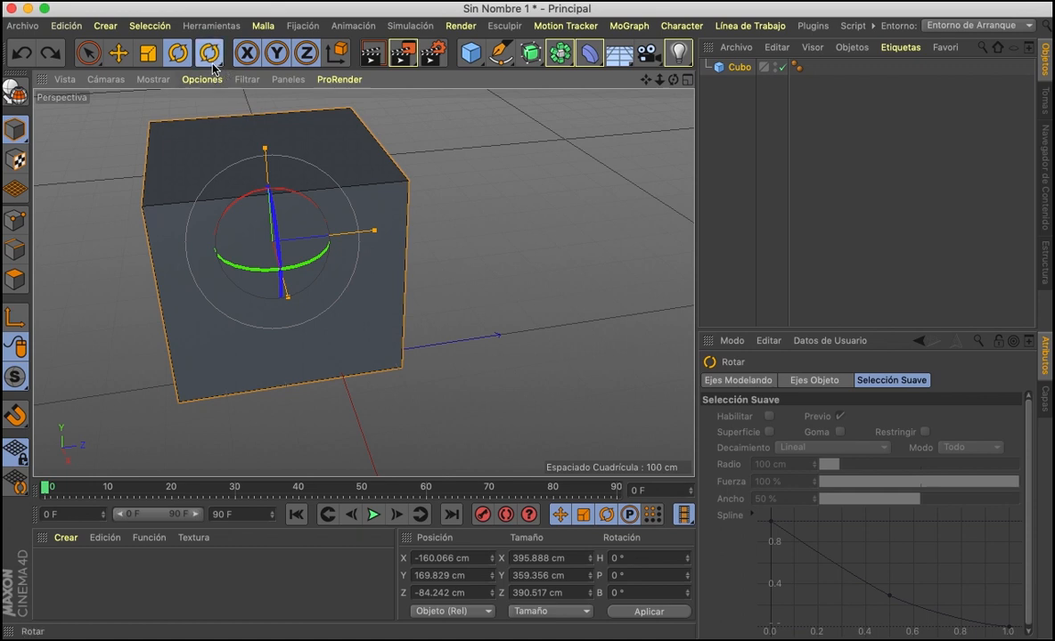
left_click(209, 53)
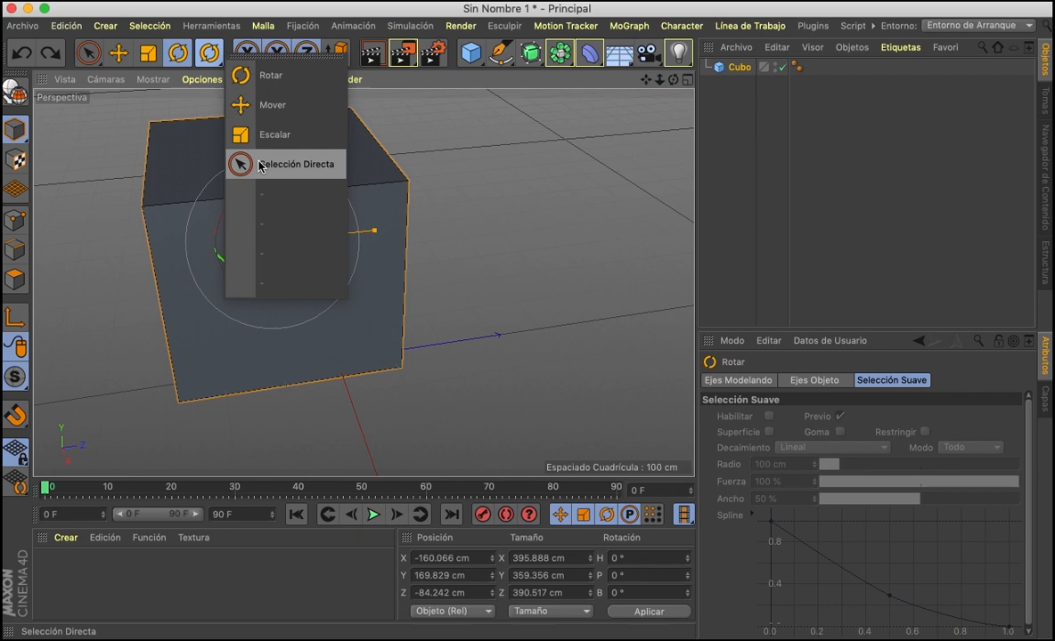
left_click_drag(258, 166, 244, 77)
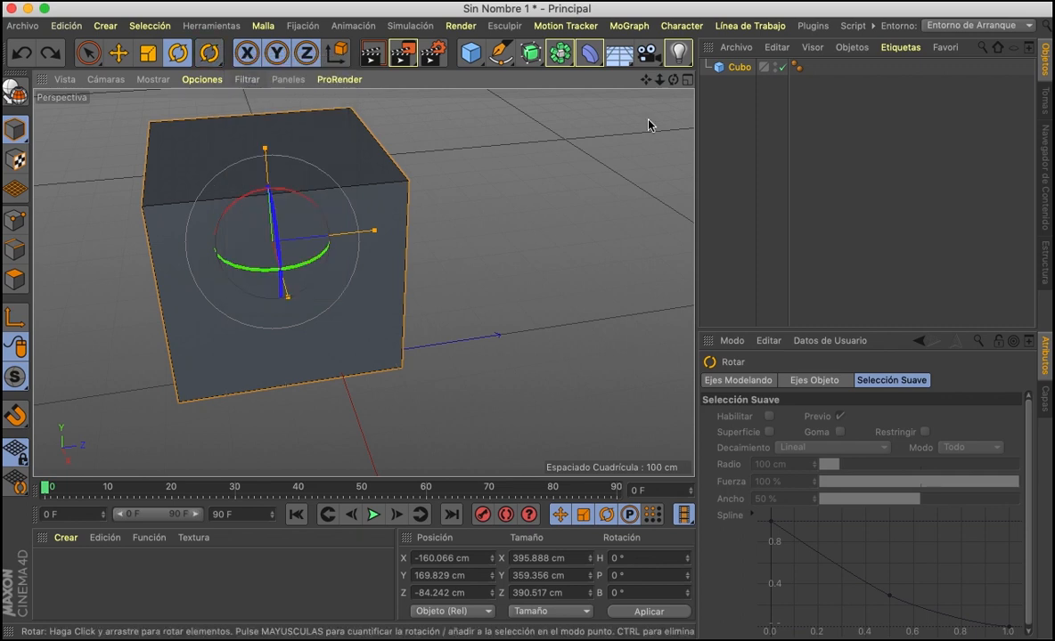
- Lock and unlock the X, Y and Z axes in several combinations, finishing with all three axes unlocked
left_click_drag(672, 80, 667, 41)
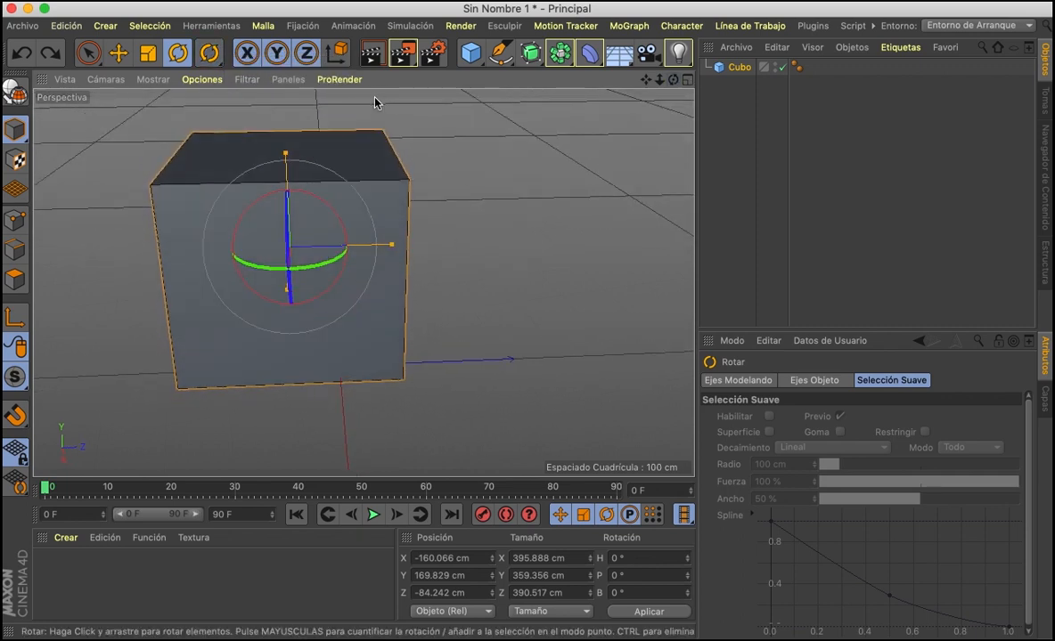
left_click(247, 54)
left_click(276, 54)
left_click(299, 54)
left_click(296, 54)
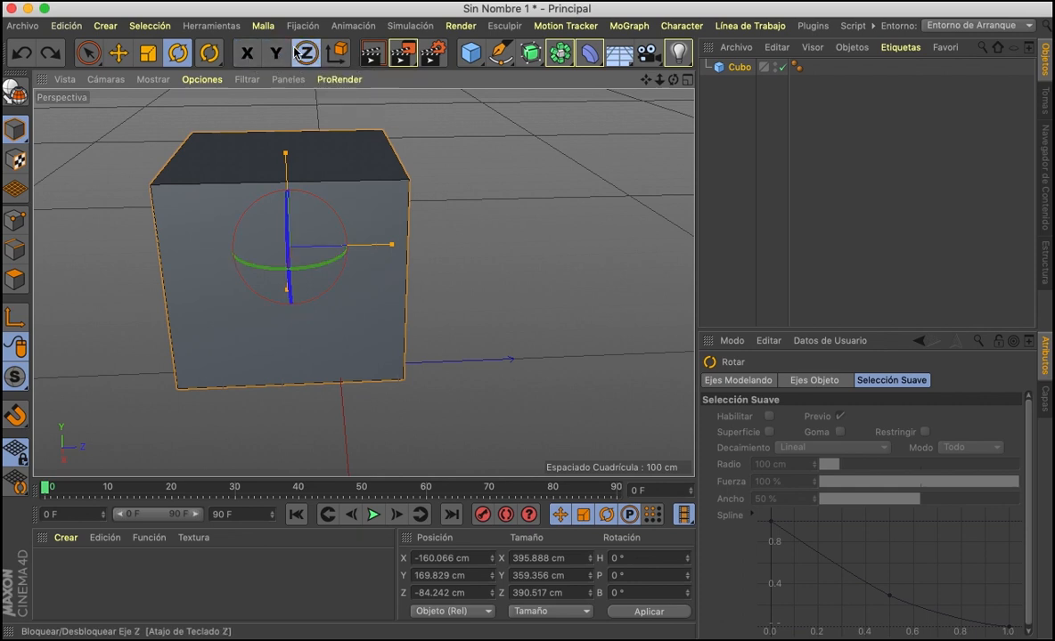
left_click(277, 53)
left_click(247, 54)
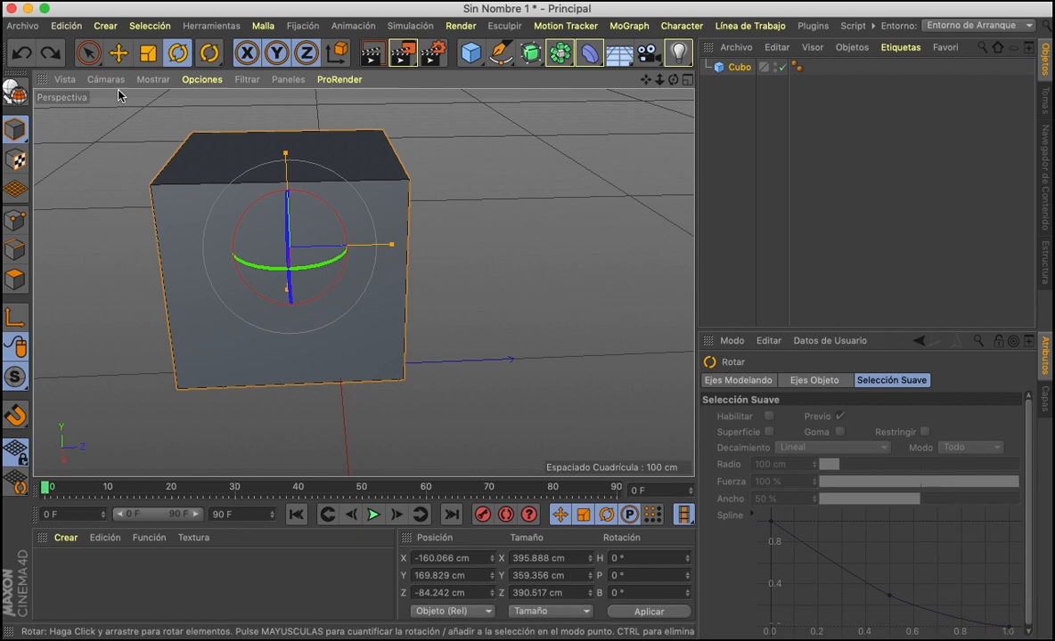
left_click(278, 54)
left_click(253, 54)
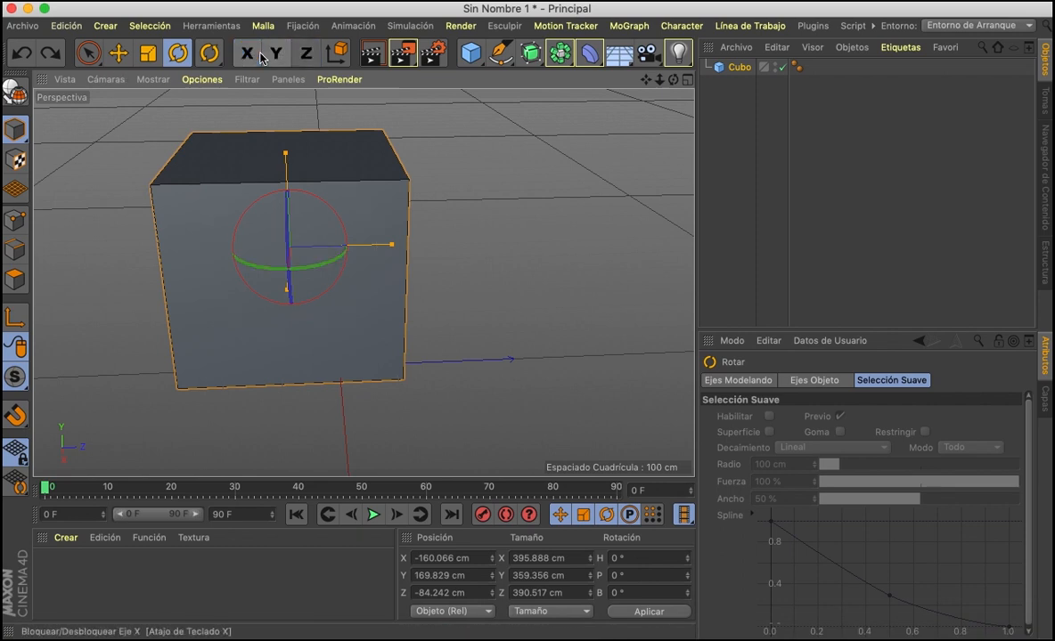
left_click(275, 53)
left_click(303, 53)
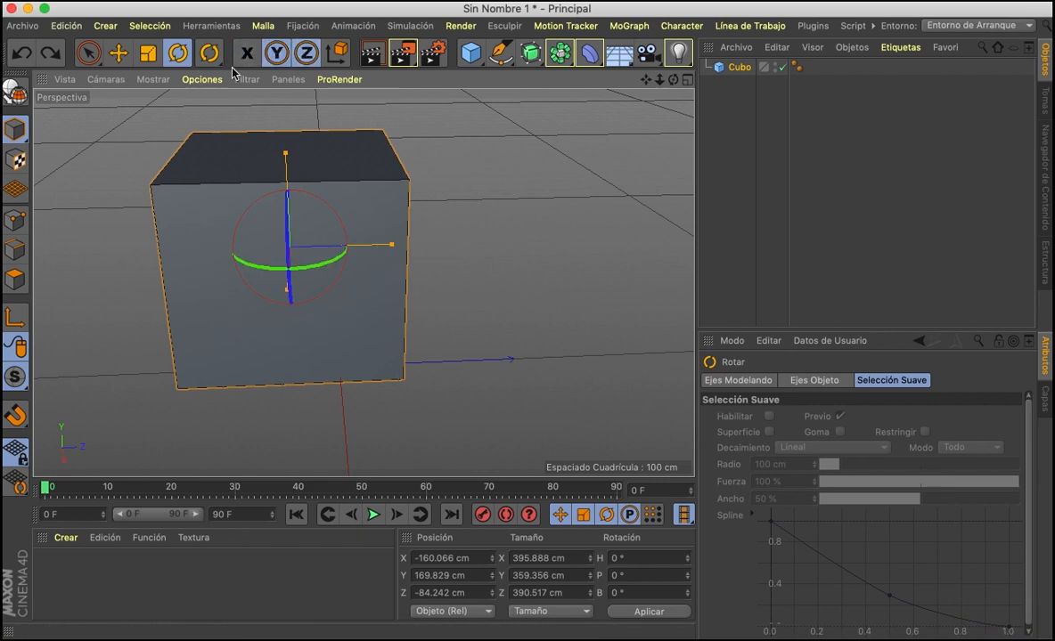
left_click(247, 53)
- Rotate the cube freely to about 29.2° heading, 7.6° pitch and 35.4° bank, undoing the first trial rotation
mouse_move(673, 79)
left_mouse_down()
mouse_move(544, 55)
mouse_move(605, 39)
mouse_move(722, 48)
mouse_move(693, 98)
mouse_move(615, 112)
mouse_move(570, 98)
mouse_move(583, 46)
mouse_move(650, 56)
mouse_move(674, 90)
left_mouse_up()
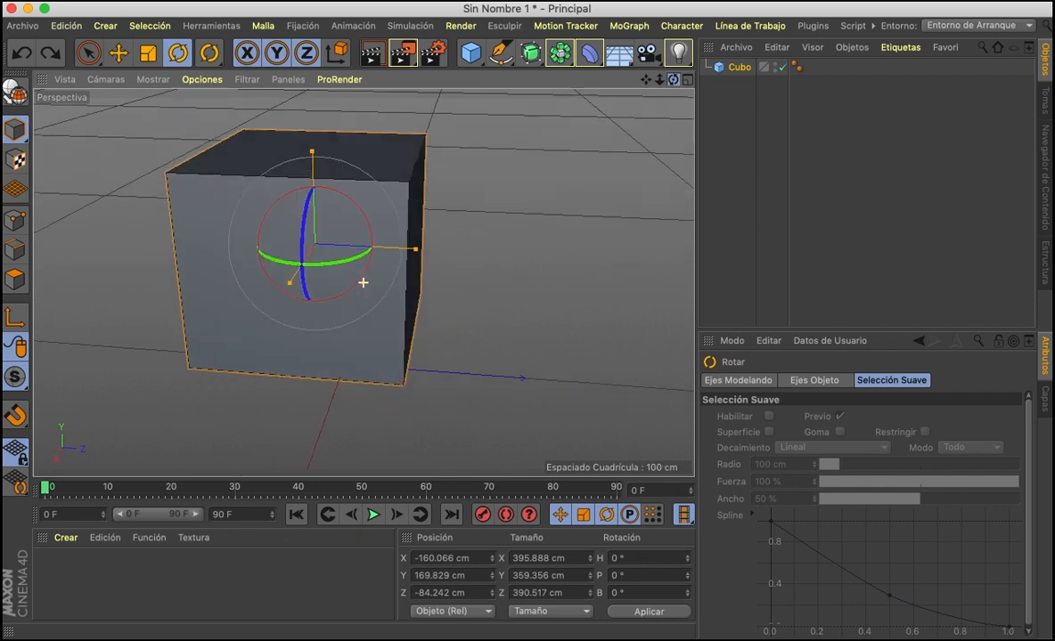
left_click(335, 53)
left_click_drag(309, 206, 359, 284)
key("super+z")
left_click_drag(331, 235, 401, 200)
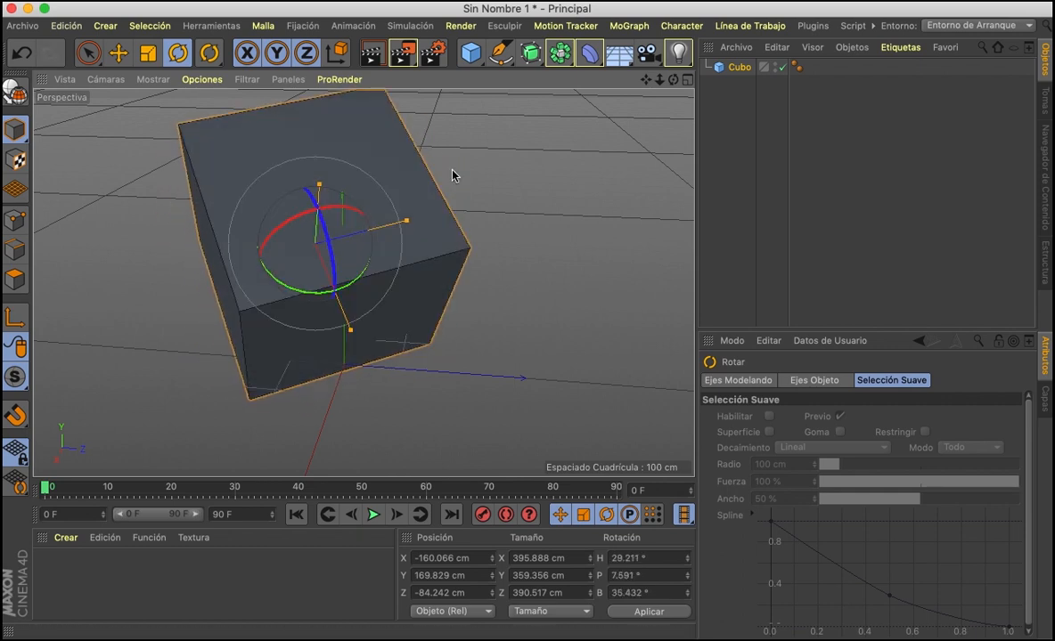
- Move the rotated cube along its local X axis to about X -273 cm, Y 266 cm and Z -162 cm
left_click_drag(674, 80, 363, 282)
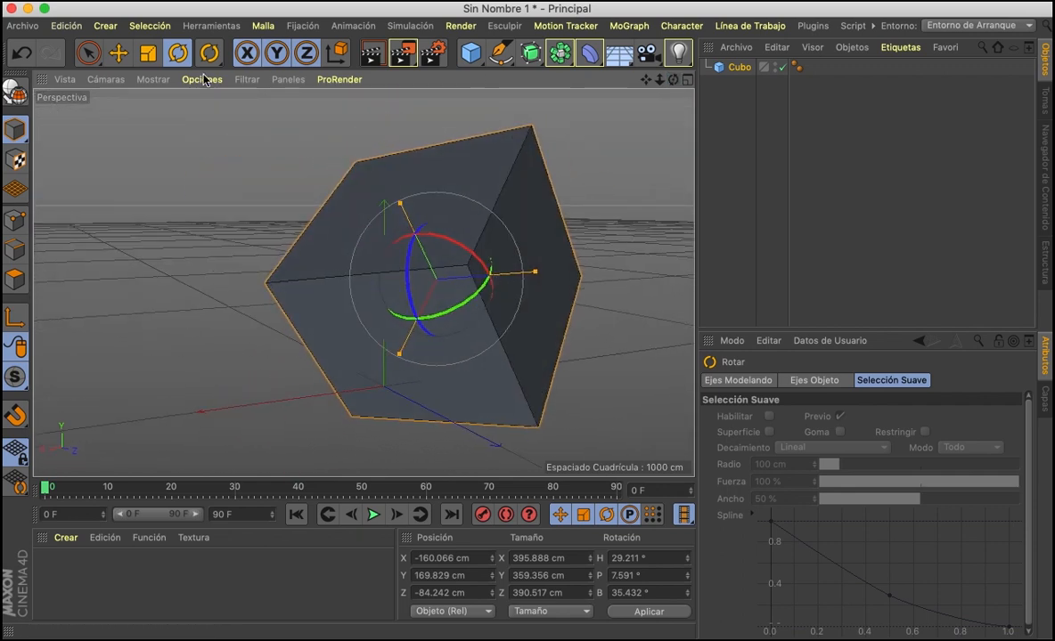
left_click(116, 56)
scroll(435, 204, "down", 2)
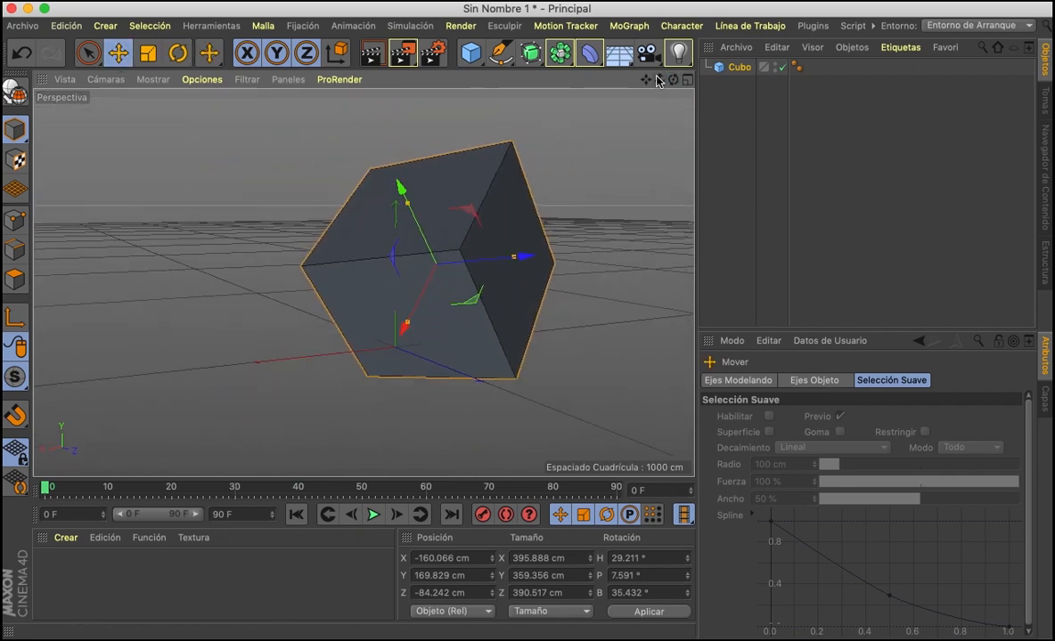
left_click_drag(649, 80, 363, 283)
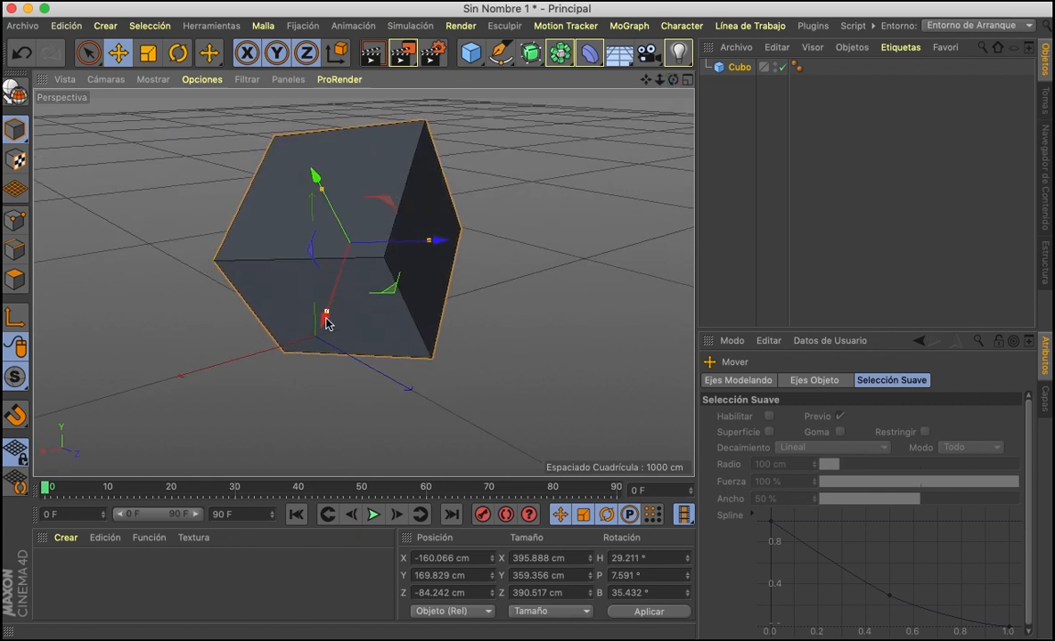
left_click_drag(324, 334, 345, 264)
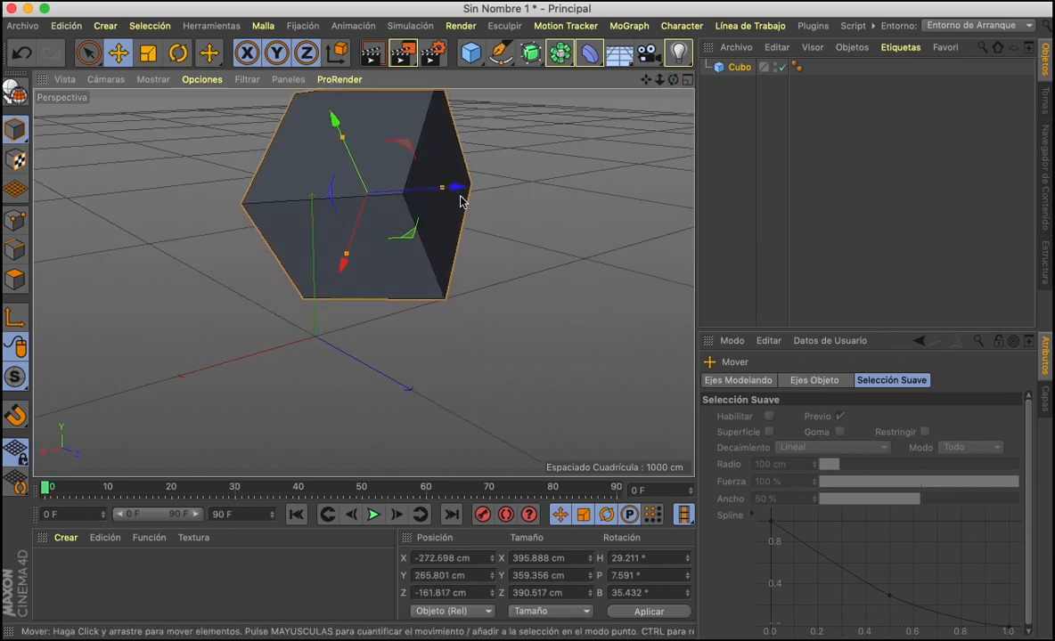
- Try moving the rotated cube along its local Z and X axes, and undo both moves
left_click_drag(461, 202, 596, 190)
left_click_drag(485, 261, 459, 351)
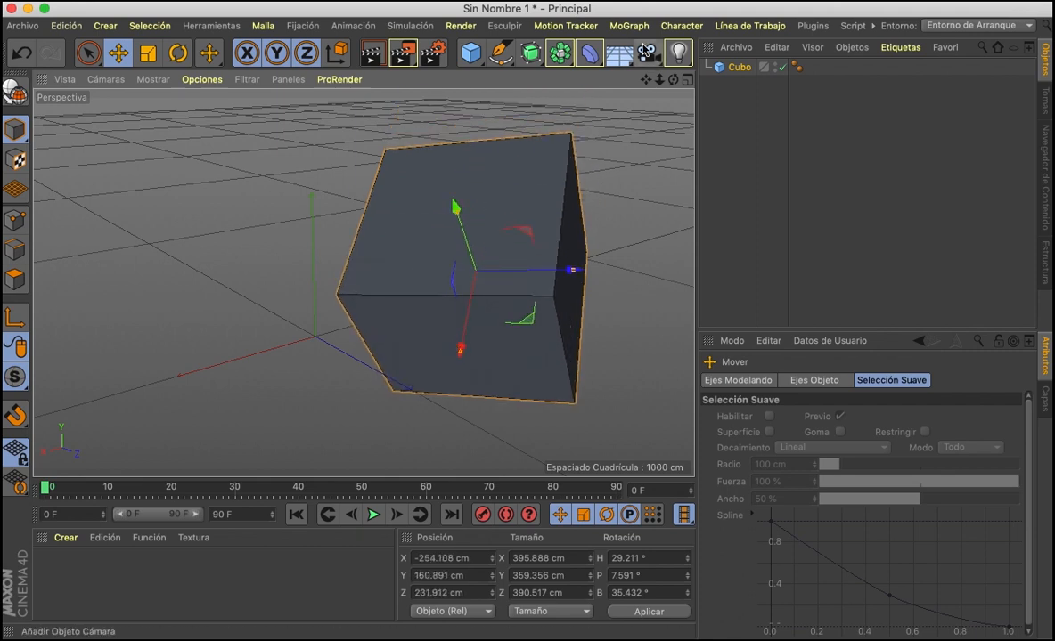
key("super+z")
key("super+z")
- Switch the cube's transform handles from the object's own coordinate system to the world coordinate system
left_click_drag(674, 80, 601, 146)
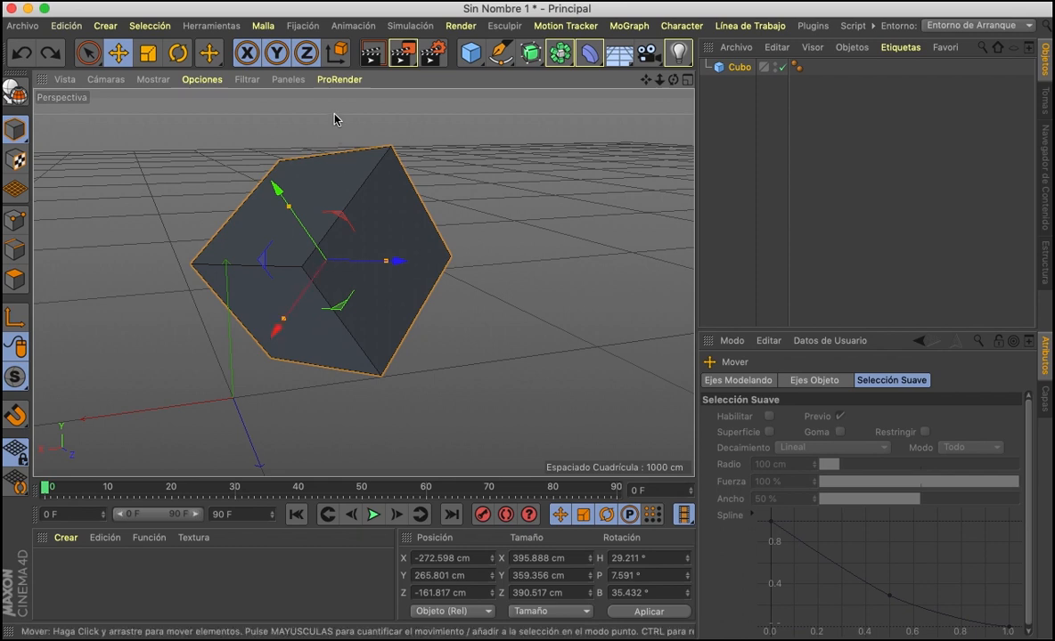
left_click(337, 54)
left_click(340, 56)
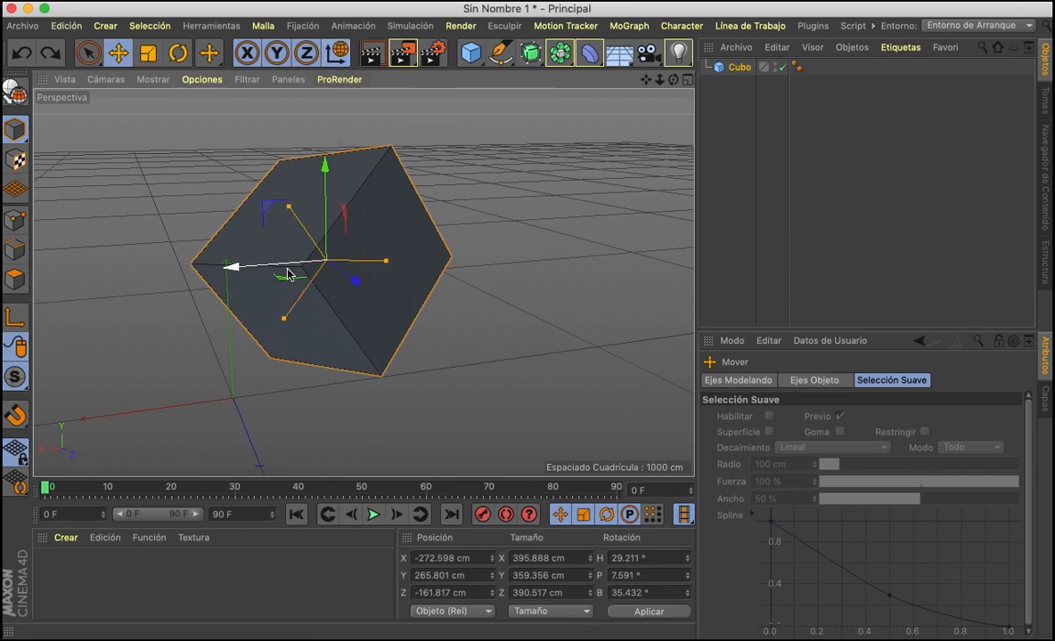
- Move the rotated cube along the world Y and Z axes to about Y 249 cm and Z -46 cm
left_click_drag(673, 79, 646, 152)
left_click_drag(363, 283, 385, 333)
left_click_drag(360, 278, 410, 282)
left_click_drag(318, 181, 328, 195)
- Toggle the transform handles between the world and object coordinate systems to compare them, ending on the object's own system
left_click(339, 55)
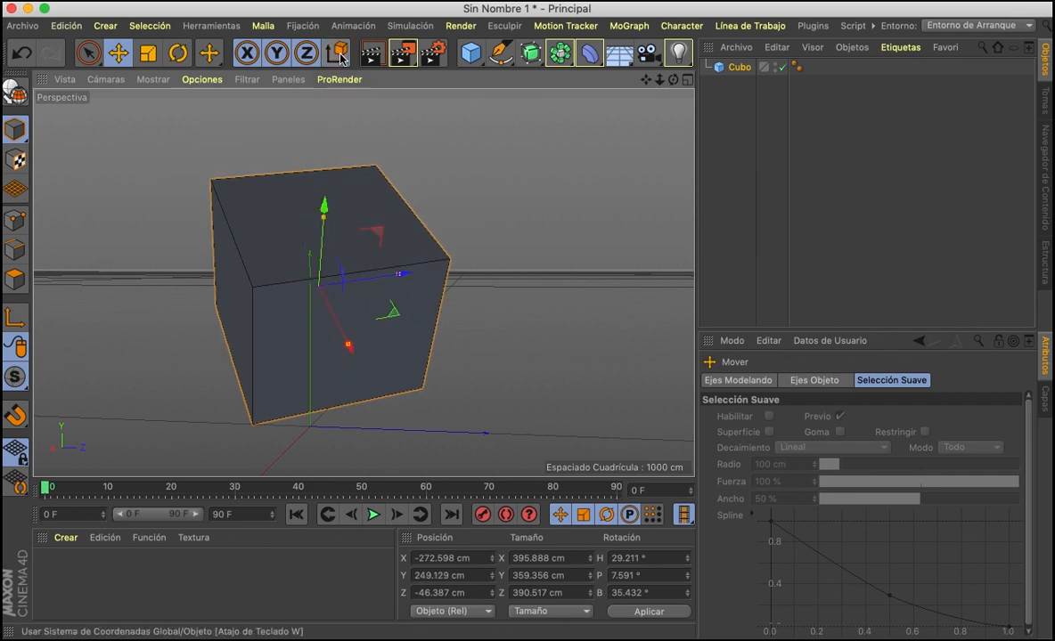
left_click(341, 57)
left_click(341, 57)
left_click(340, 57)
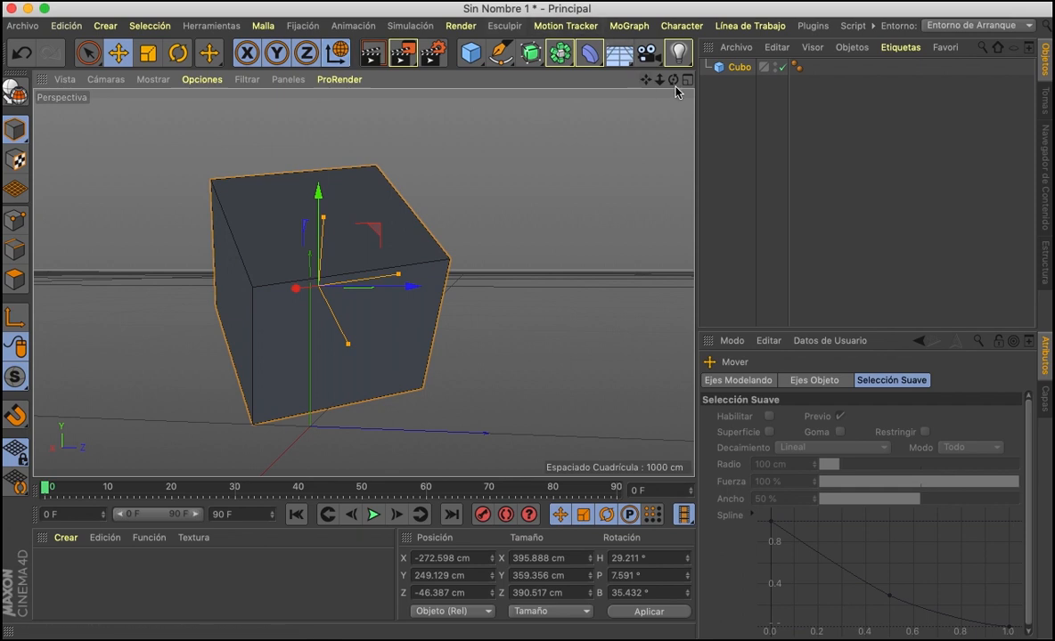
left_click_drag(674, 80, 588, 85)
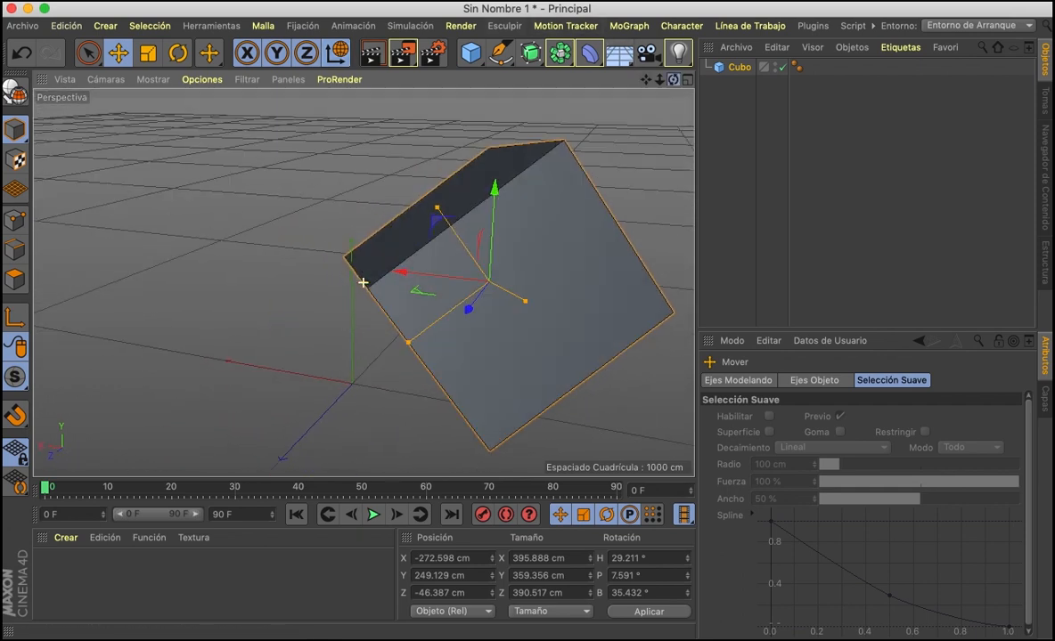
left_click(340, 56)
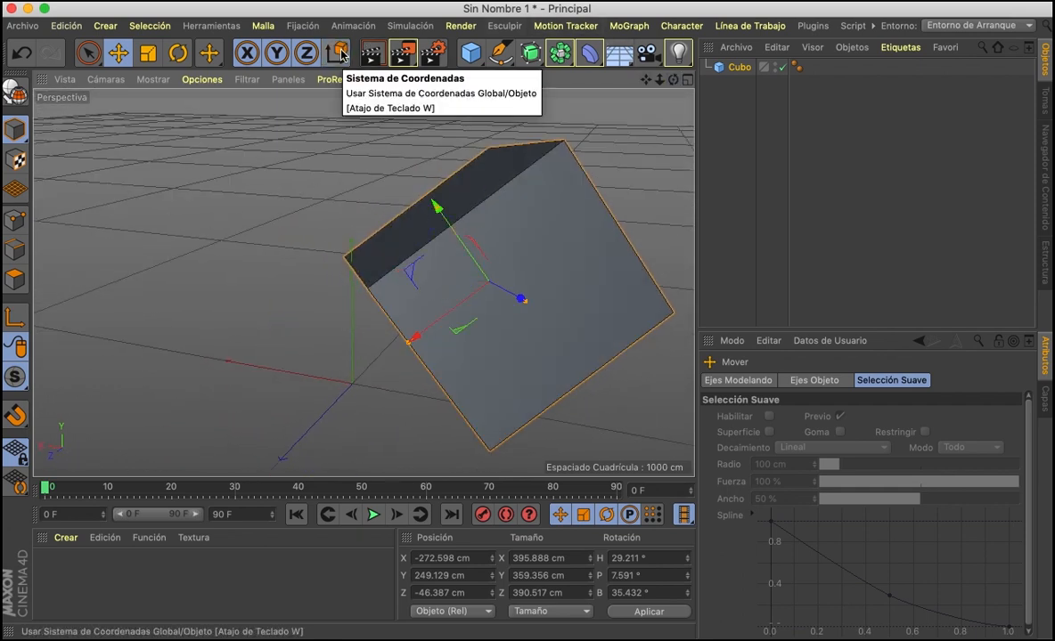
left_click(340, 55)
left_click(340, 55)
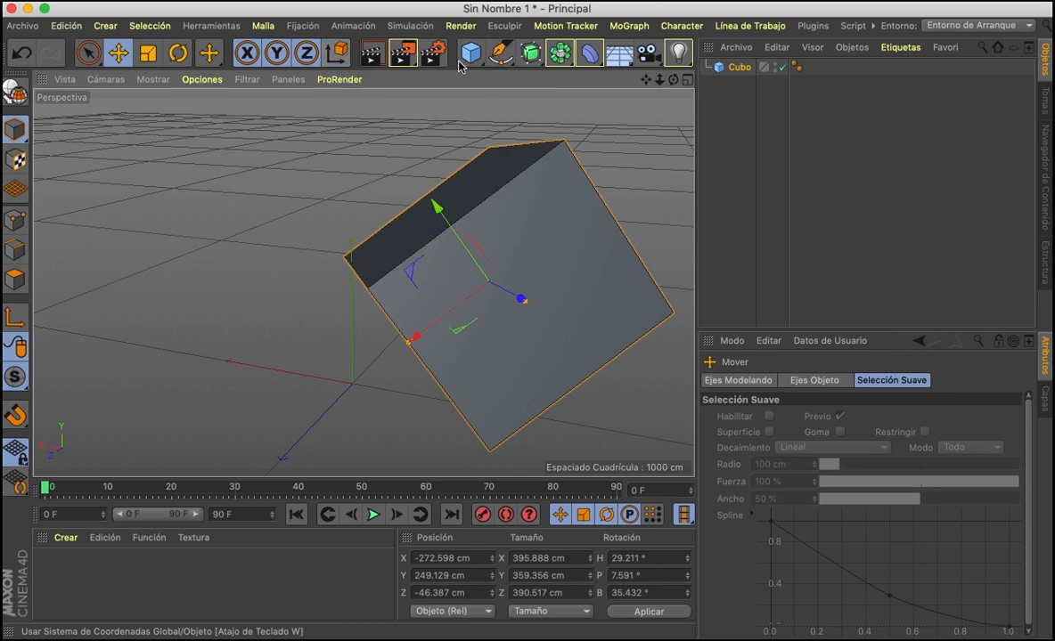
- Undo the cube's moves and rotations back to 0° on all rotation axes and position X -160, Y 170, Z -84 cm
key("super+z")
key("super+z")
key("super+z")
key("super+z")
key("super+z")
key("super+z")
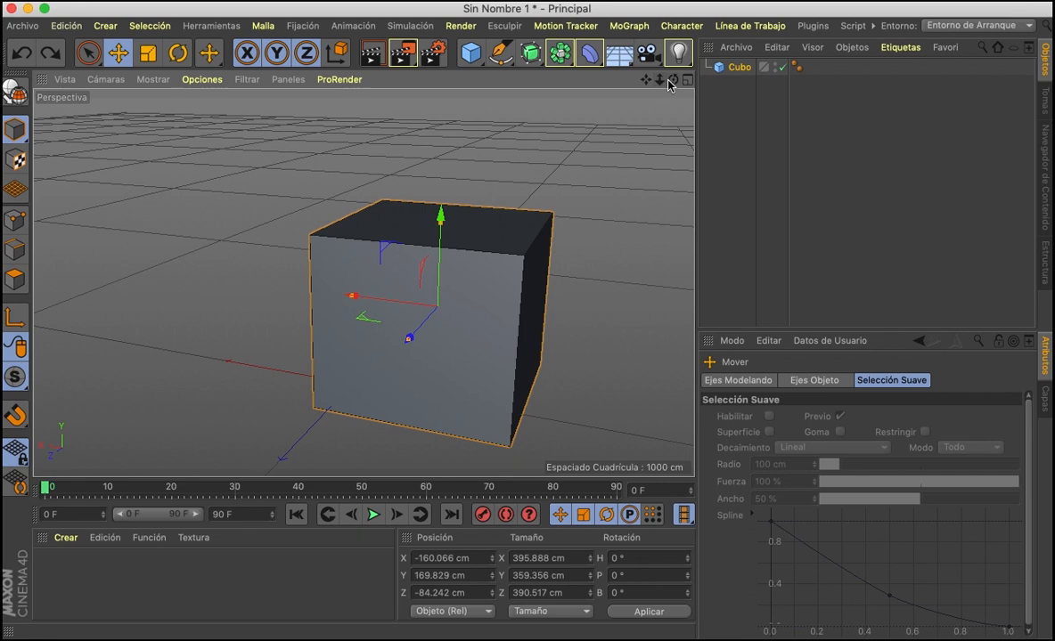
- Resize the cube with its size handles to about 349 × 71 × 345 cm and lower it to about Y 41 cm
left_click_drag(672, 80, 606, 82)
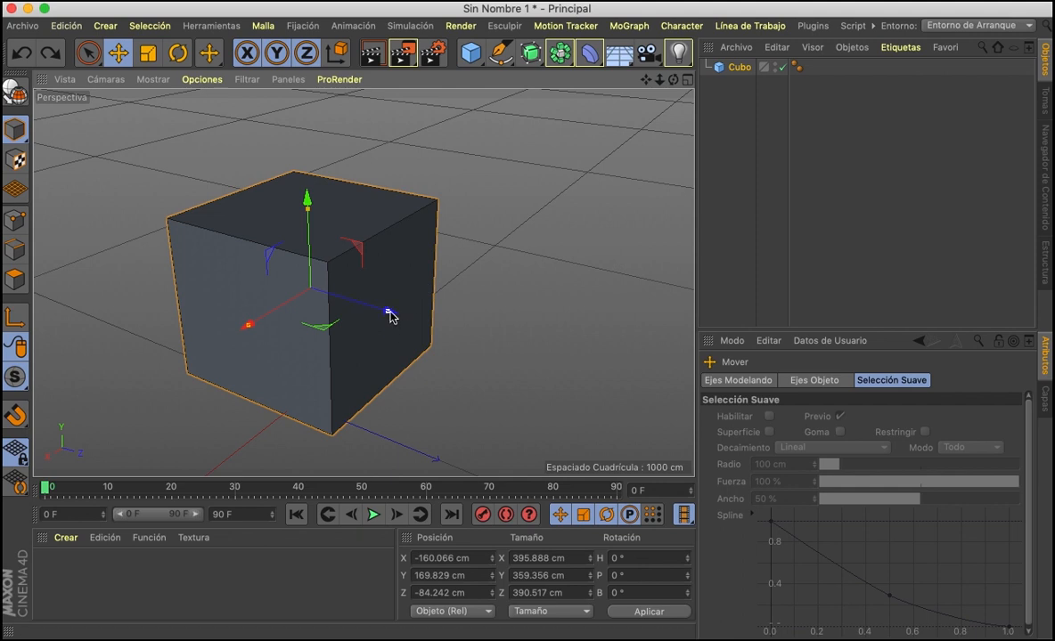
mouse_move(249, 324)
left_mouse_down()
mouse_move(297, 283)
mouse_move(228, 364)
mouse_move(282, 312)
mouse_move(278, 325)
mouse_move(265, 314)
left_mouse_up()
mouse_move(385, 318)
left_mouse_down()
mouse_move(337, 304)
mouse_move(378, 308)
left_mouse_up()
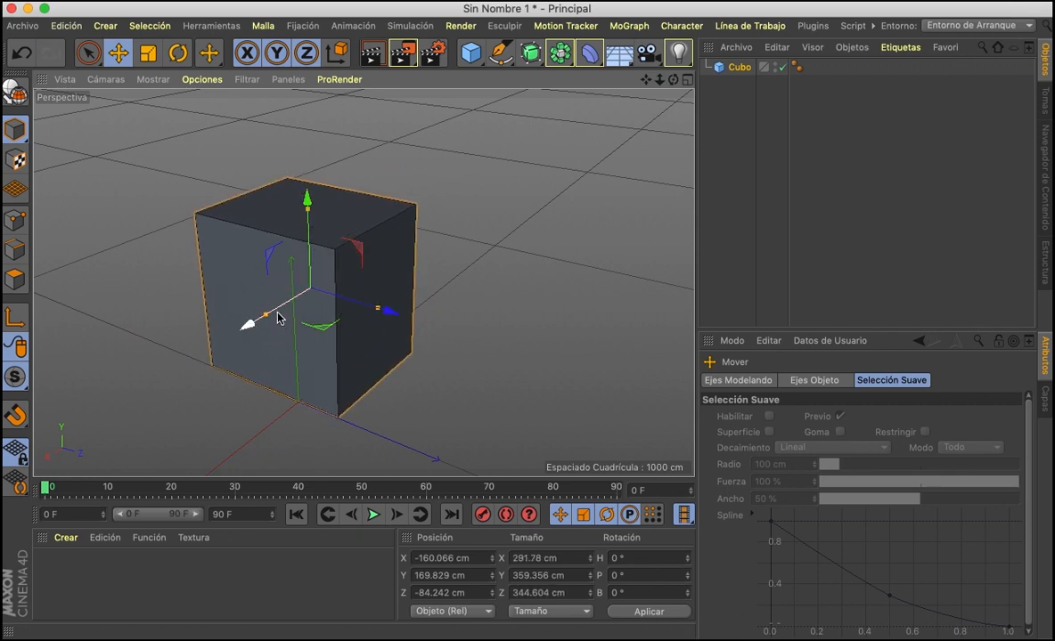
mouse_move(270, 318)
left_mouse_down()
mouse_move(292, 292)
mouse_move(256, 322)
left_mouse_up()
left_click_drag(307, 214, 308, 282)
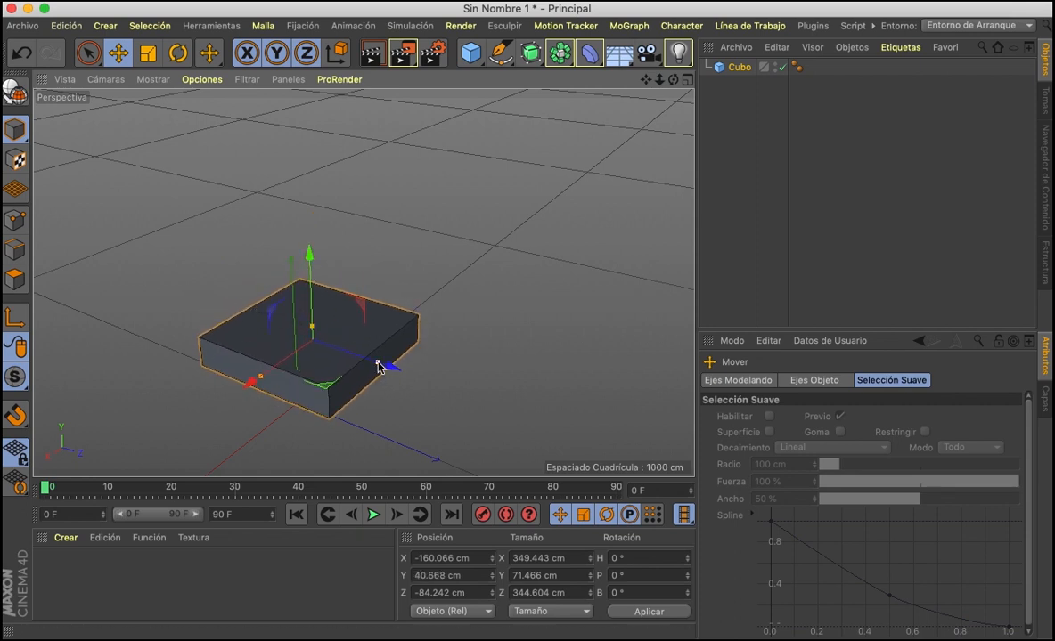
- Resize the cube with its size handles to about 383 × 329 × 368 cm and raise it to about Y 134 cm
left_click_drag(378, 367, 403, 368)
left_click_drag(313, 325, 318, 281)
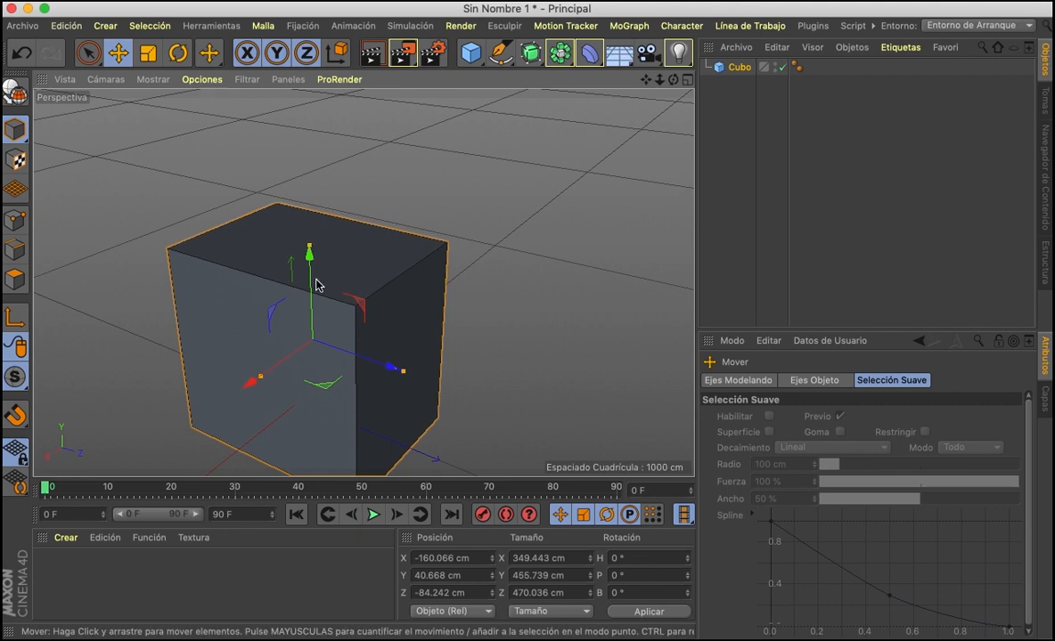
left_click_drag(293, 351, 259, 400)
left_click_drag(403, 370, 381, 365)
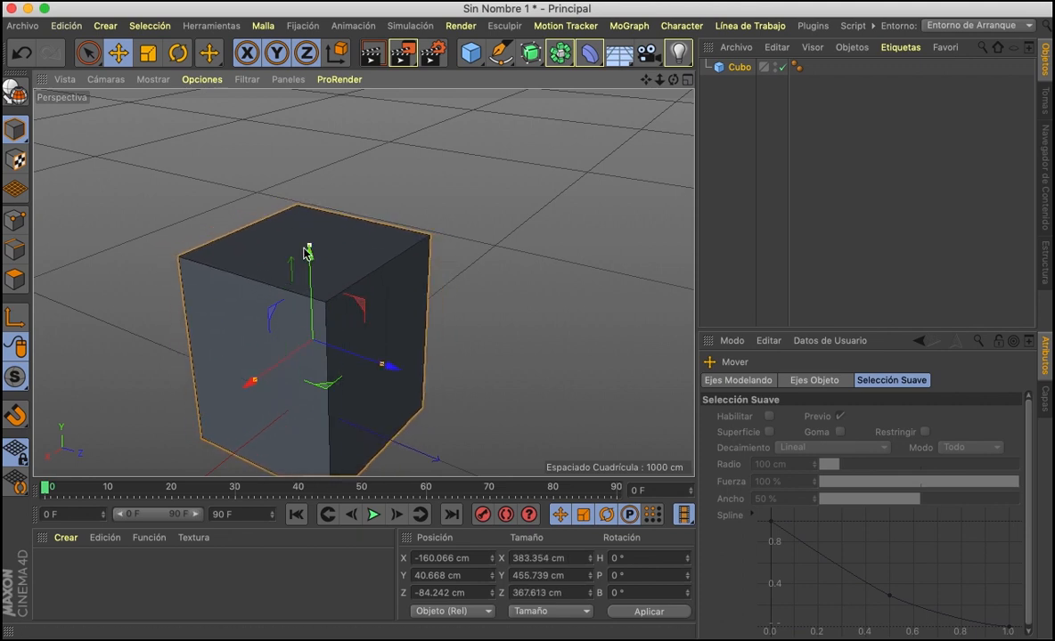
left_click_drag(309, 245, 267, 178)
- Try changing the cube's height by its size handle with the Scale and Rotate tools active, undoing the trial changes
left_click(148, 58)
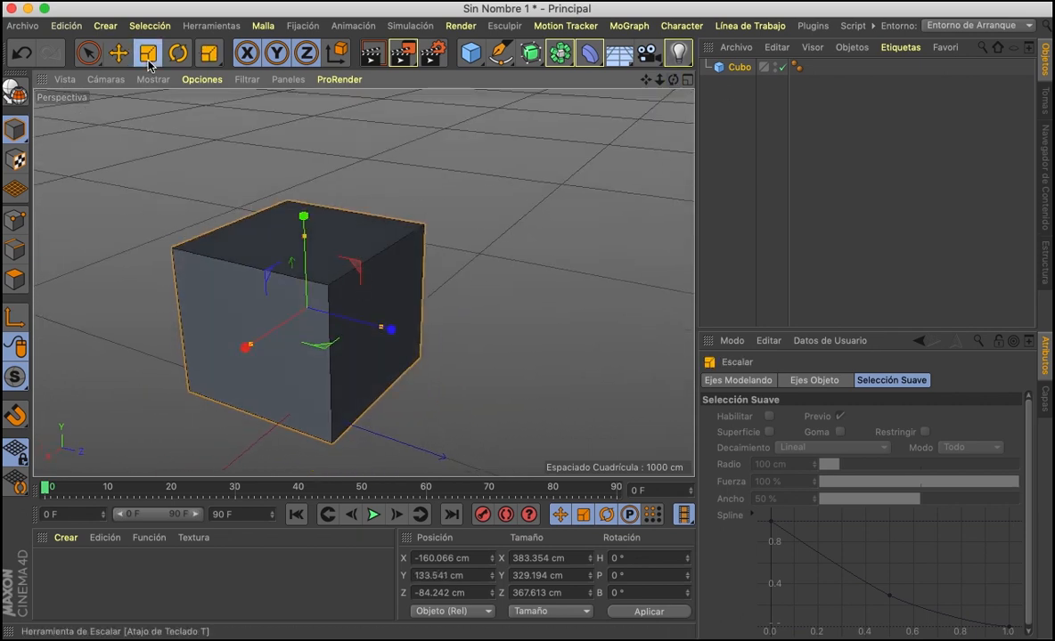
left_click_drag(307, 227, 305, 260)
key("ctrl+z")
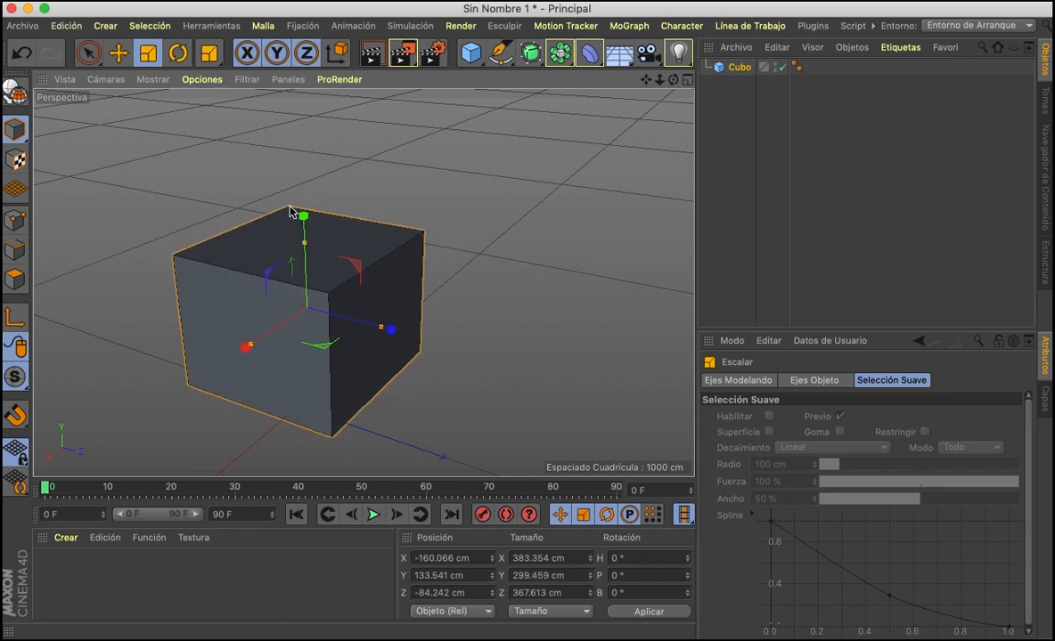
left_click(178, 53)
mouse_move(304, 237)
left_mouse_down()
mouse_move(318, 189)
mouse_move(314, 236)
left_mouse_up()
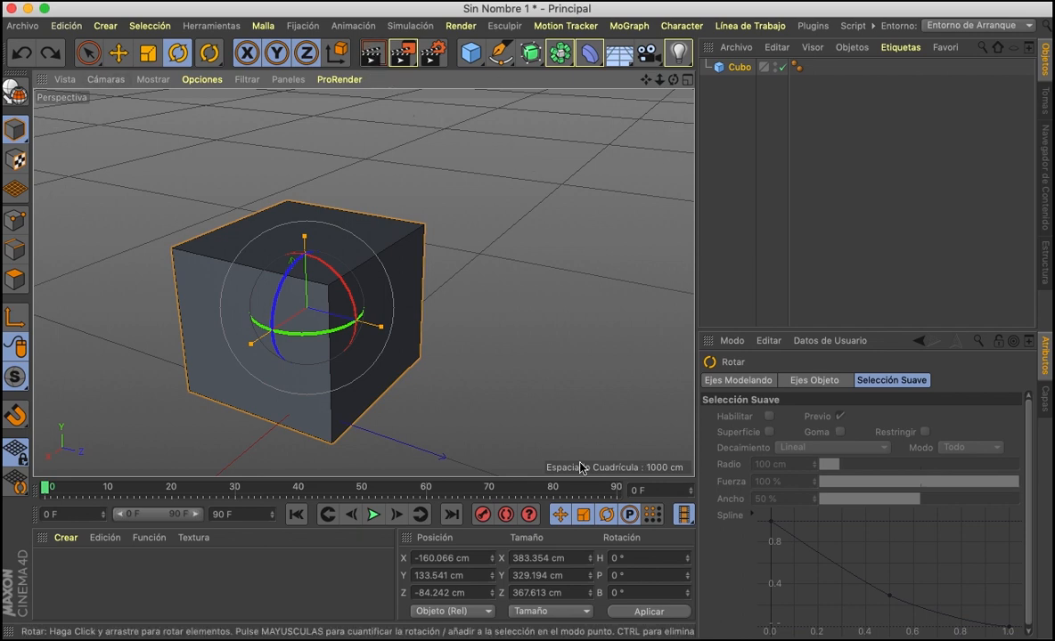
- Render the cube in the viewport and in the image viewer, and zoom the rendered image to 78%
left_click(372, 55)
left_click(428, 222)
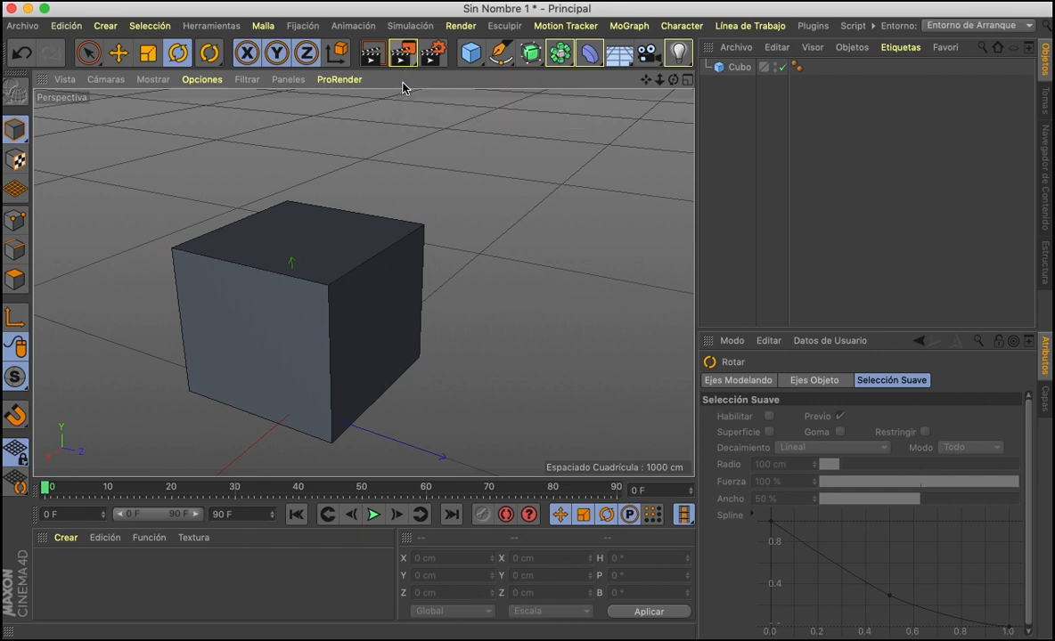
left_click(404, 55)
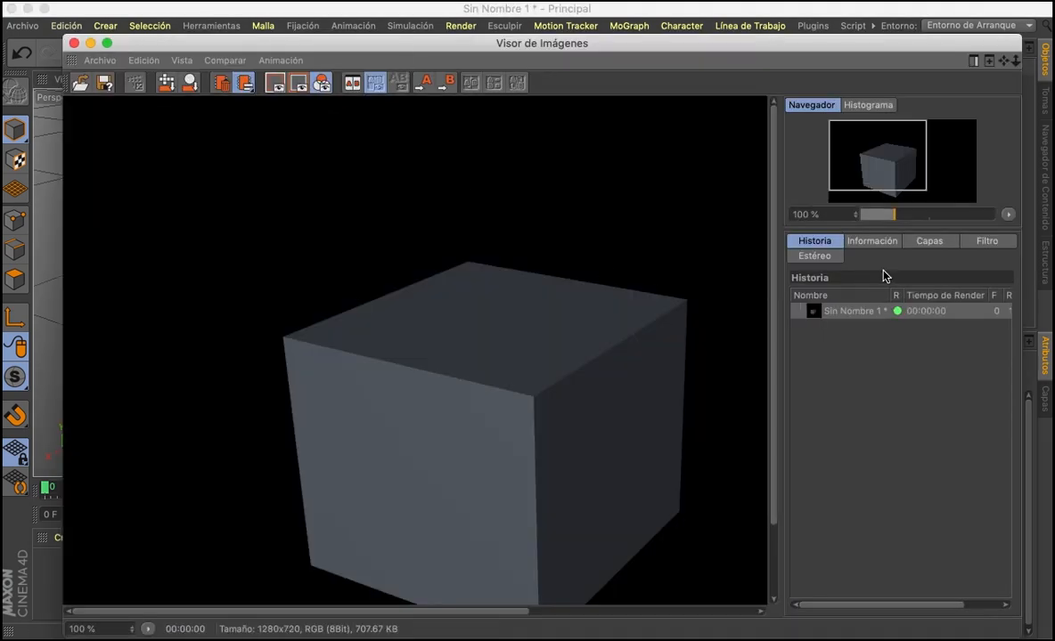
mouse_move(894, 217)
left_mouse_down()
mouse_move(931, 215)
mouse_move(892, 218)
left_mouse_up()
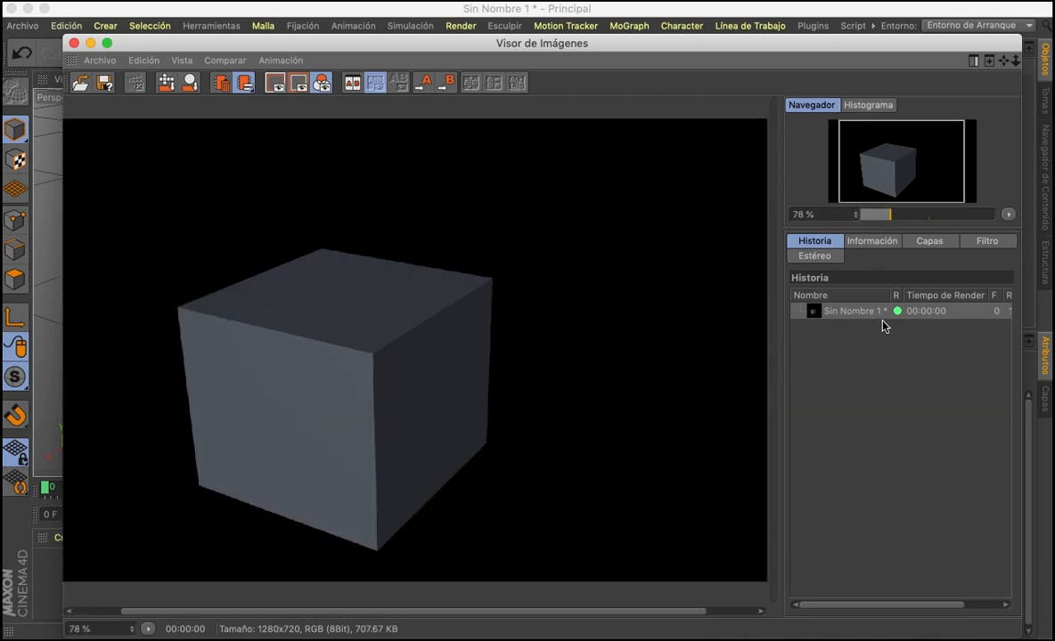
- Look at the save options for the rendered image without saving it, and close the image viewer
left_click(99, 60)
left_click(122, 104)
left_click(129, 416)
left_click(74, 43)
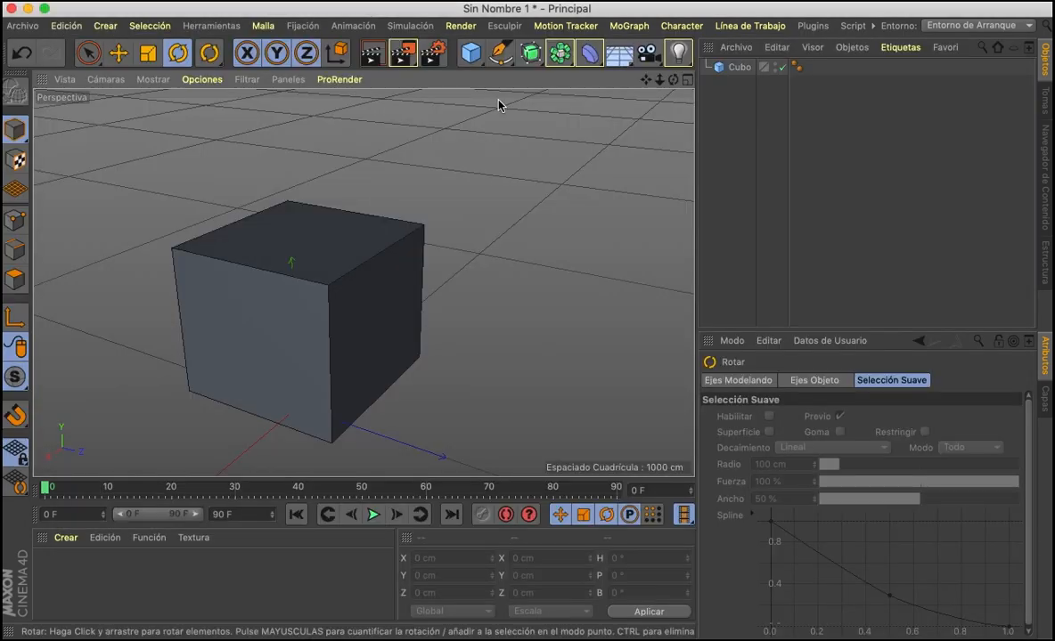
- Review the output section of the render settings and close them
left_click(439, 62)
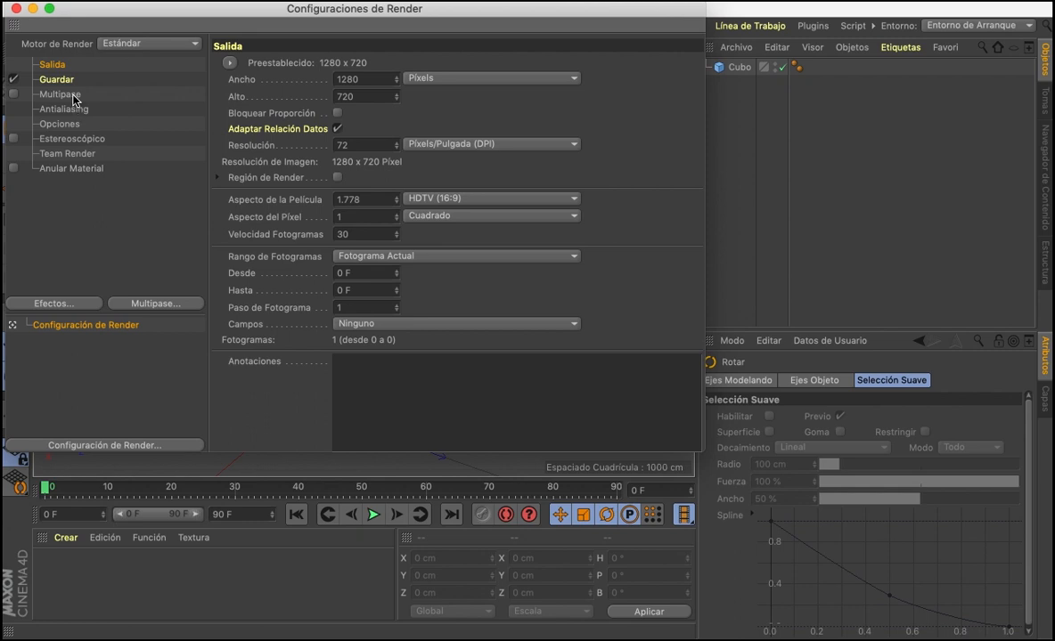
left_click(15, 8)
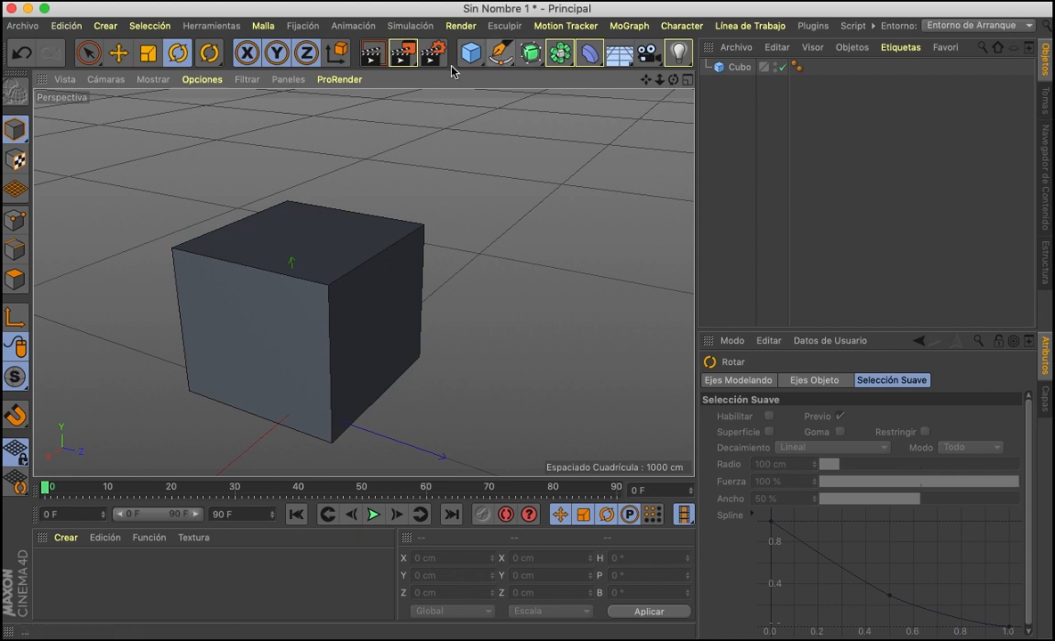
- Delete the cube from the scene and undo the deletion
left_click(724, 68)
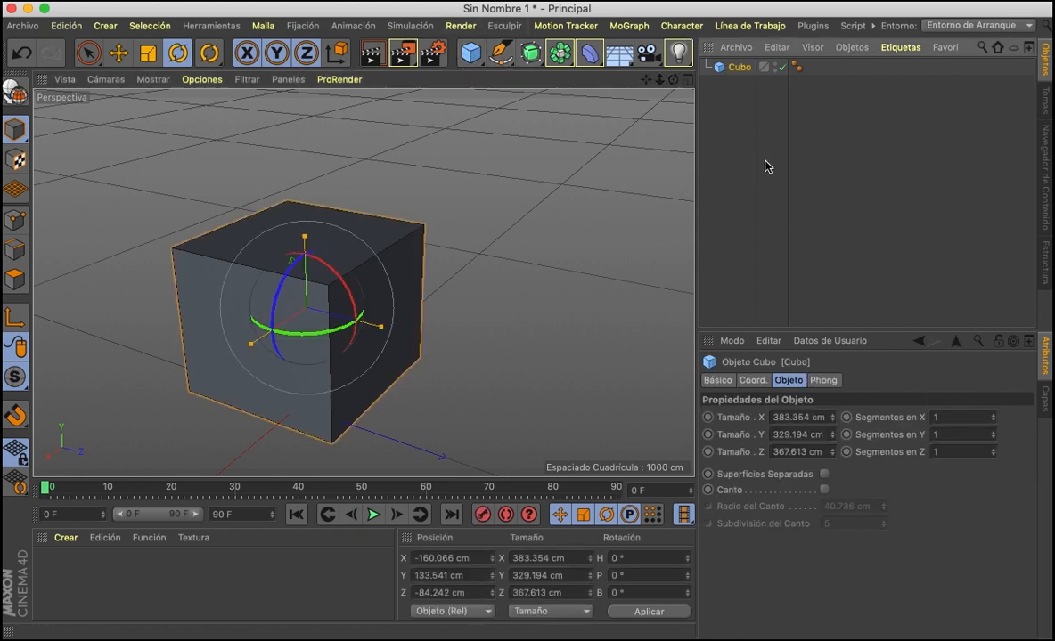
key("Delete")
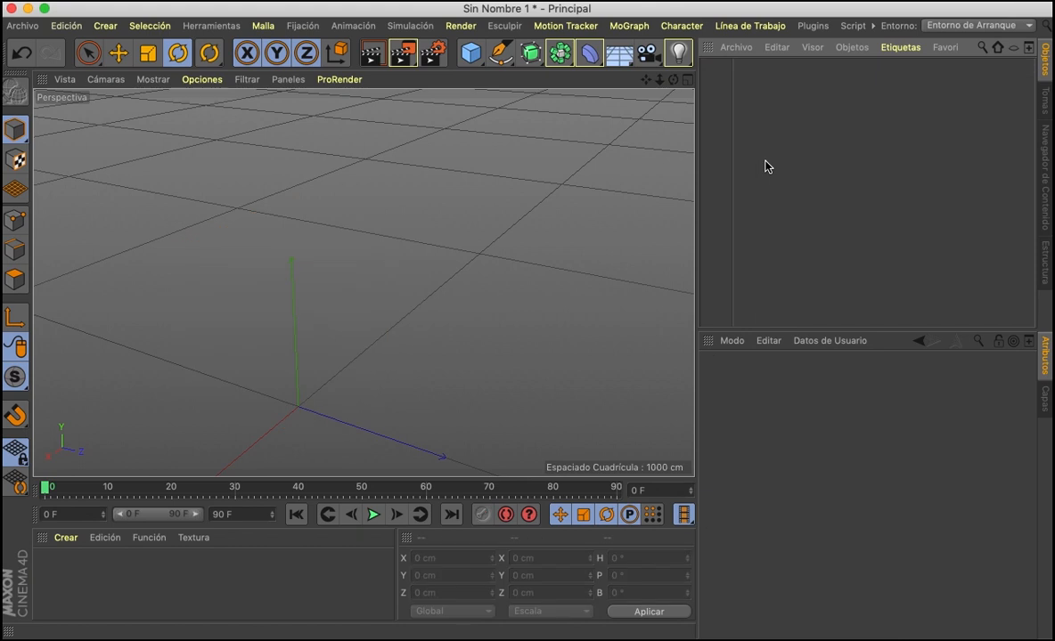
key("ctrl+z")
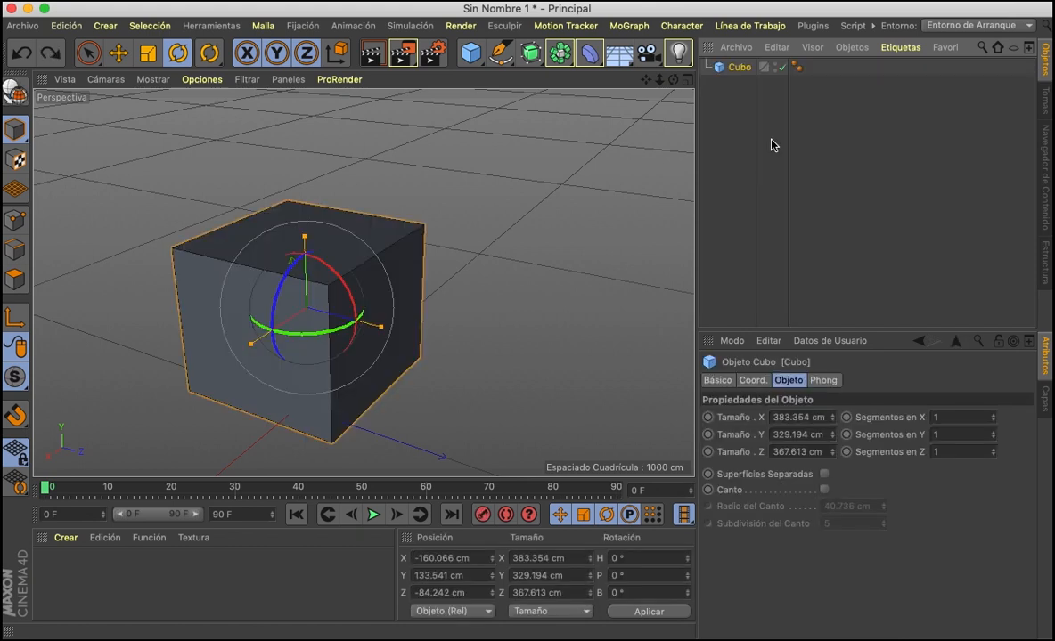
- Deselect and reselect the cube, and examine its basic, coordinate and object attributes
left_click(678, 132)
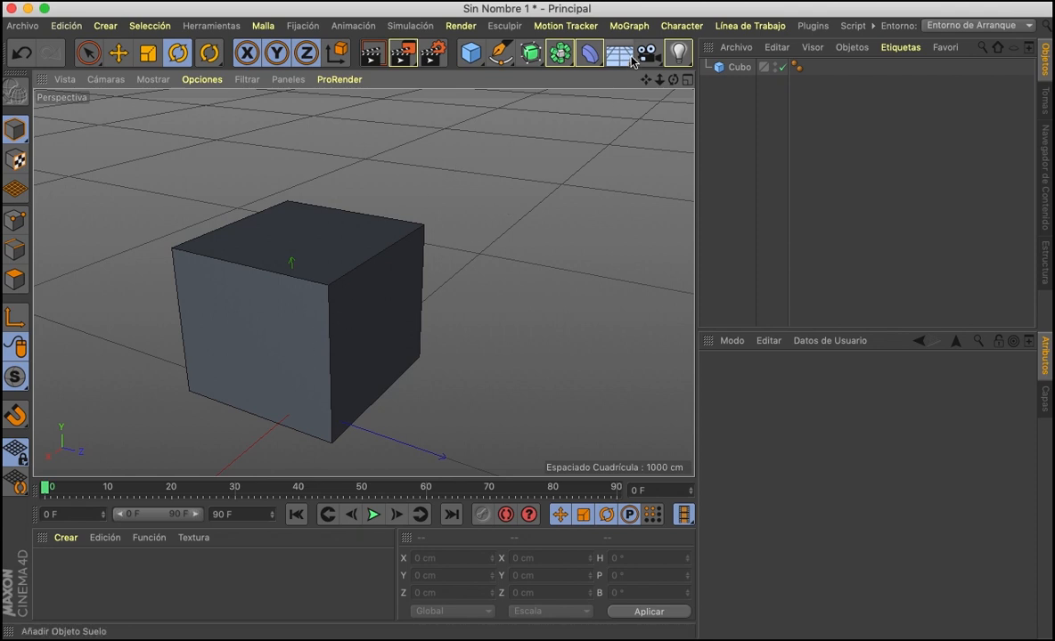
left_click(721, 71)
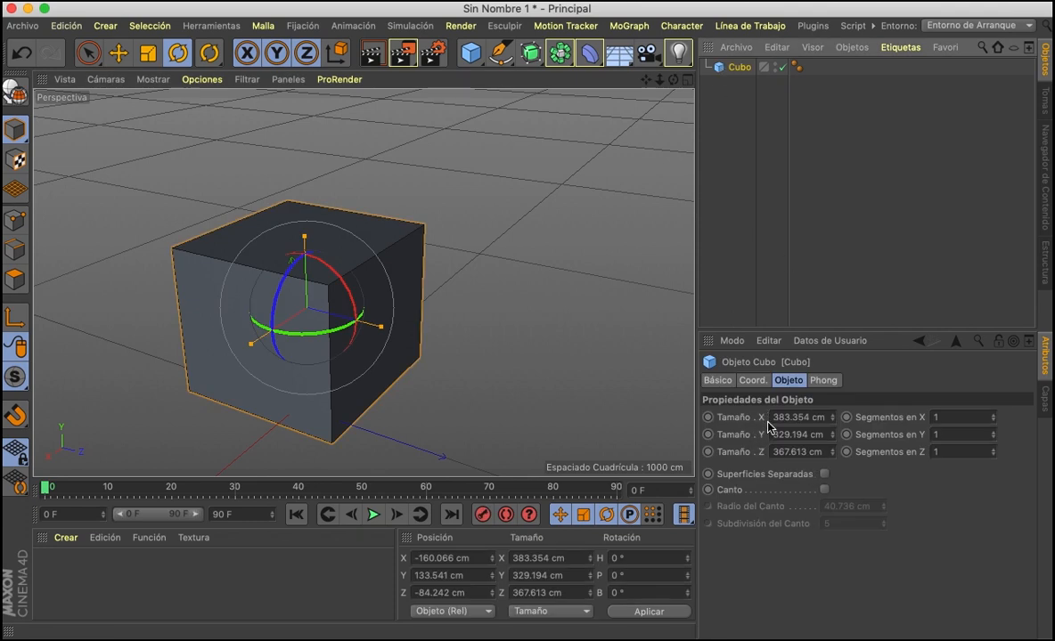
left_click(722, 383)
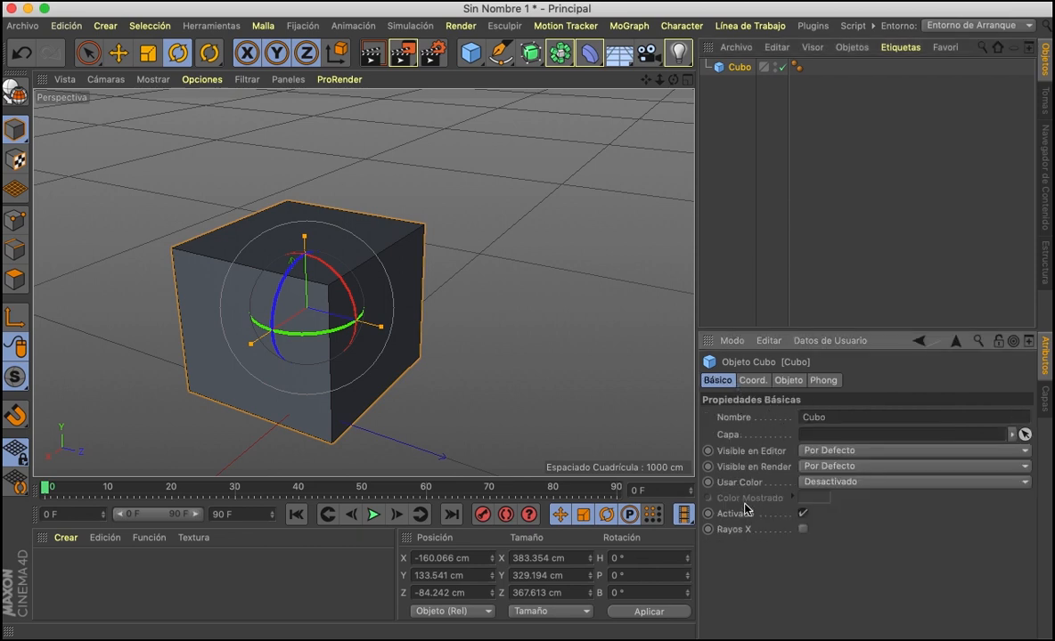
left_click(753, 382)
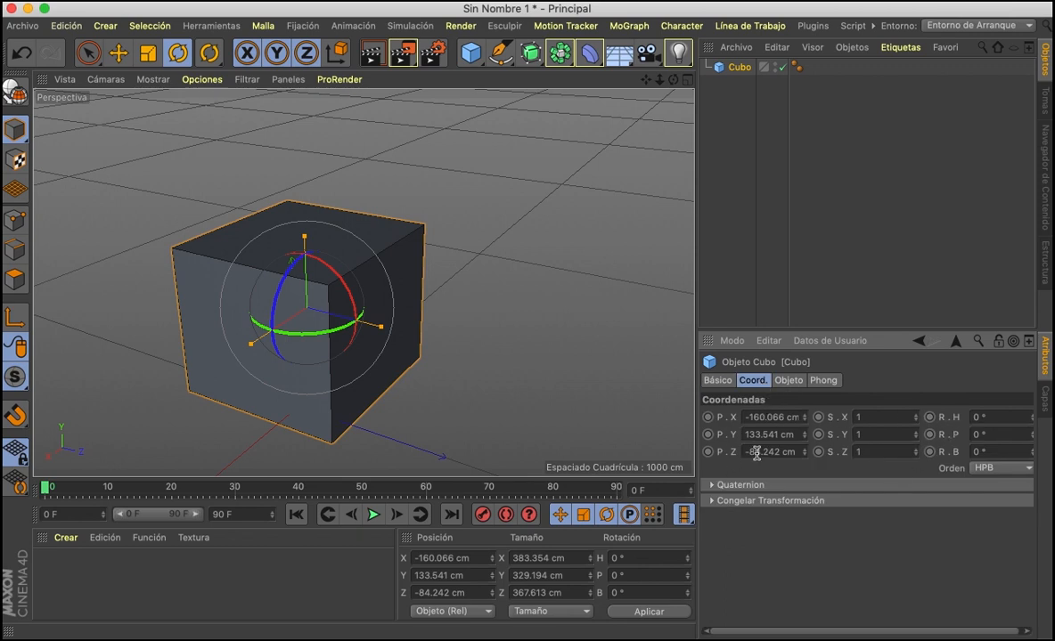
left_click(788, 381)
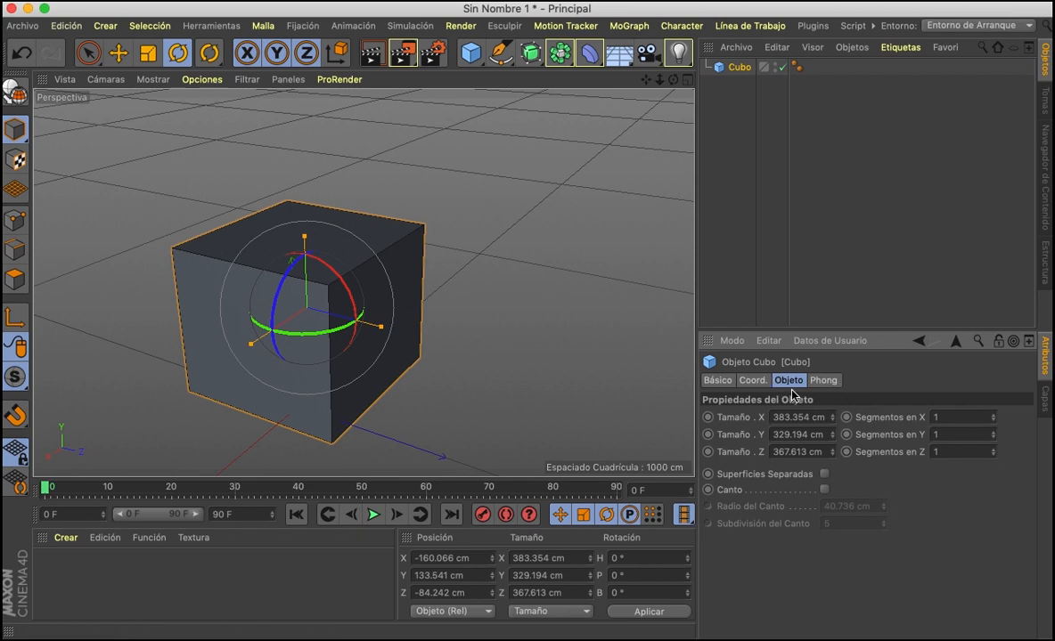
- Activate the Move tool and set the cube's X segments to 4
left_click(560, 327)
left_click(360, 321)
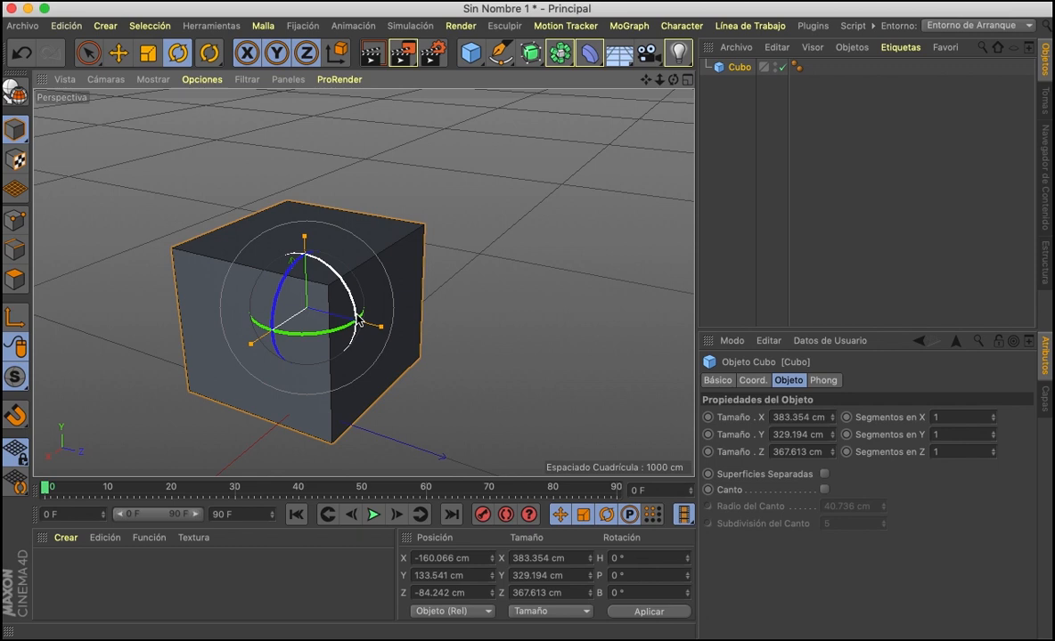
scroll(242, 378, "up", 5)
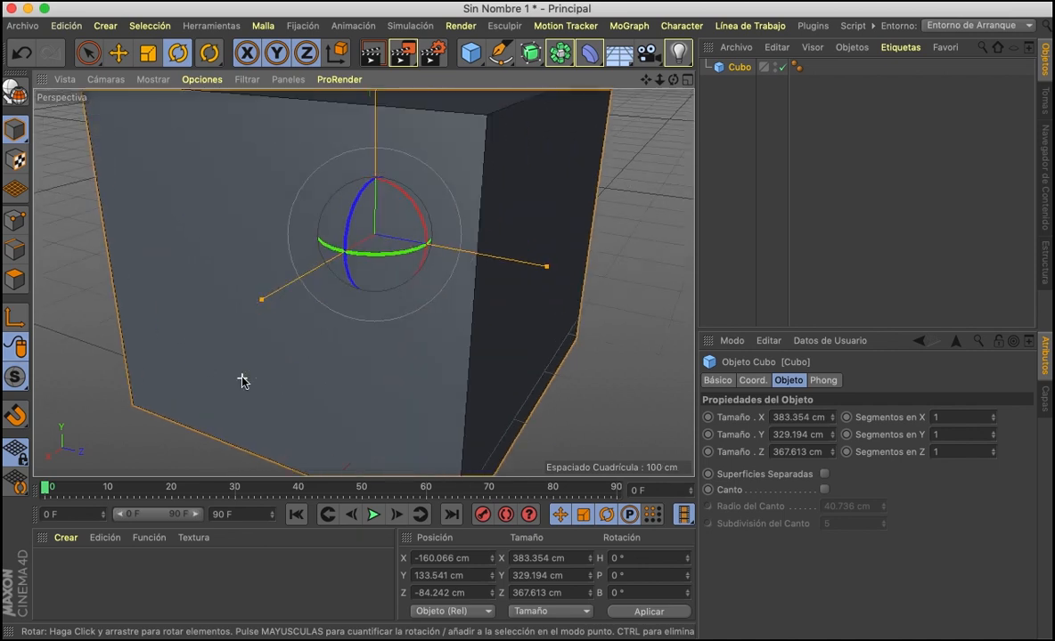
scroll(242, 381, "down", 3)
left_click_drag(672, 79, 911, 127)
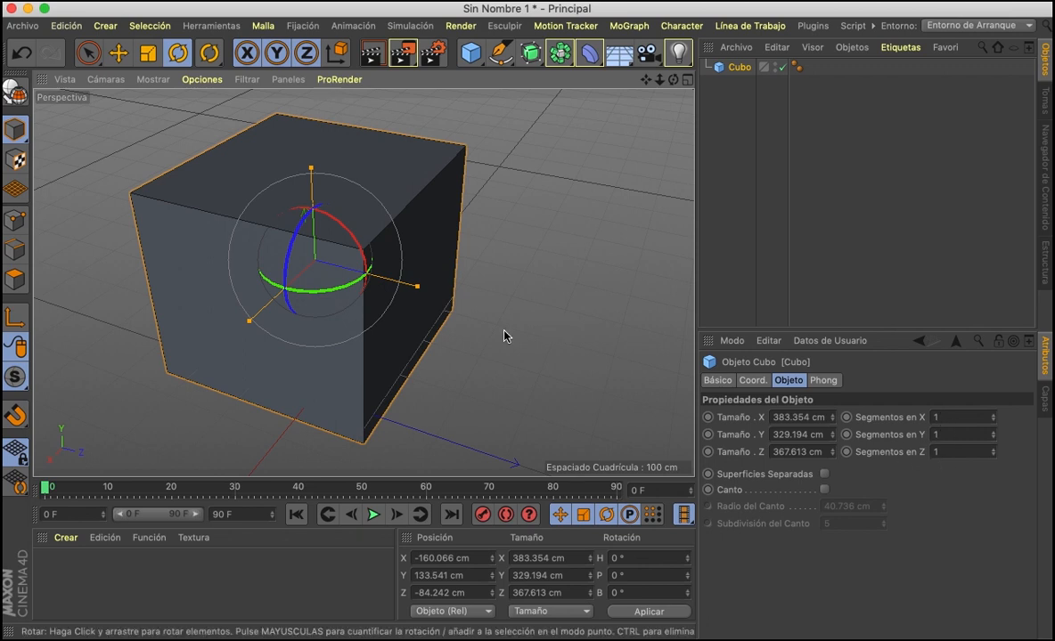
left_click(119, 55)
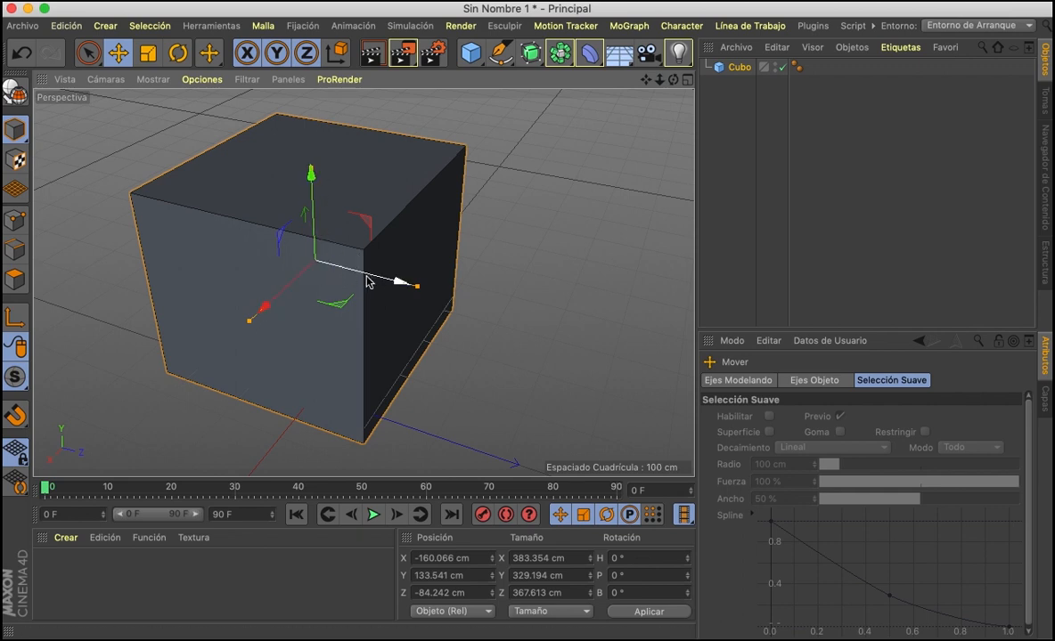
left_click(738, 73)
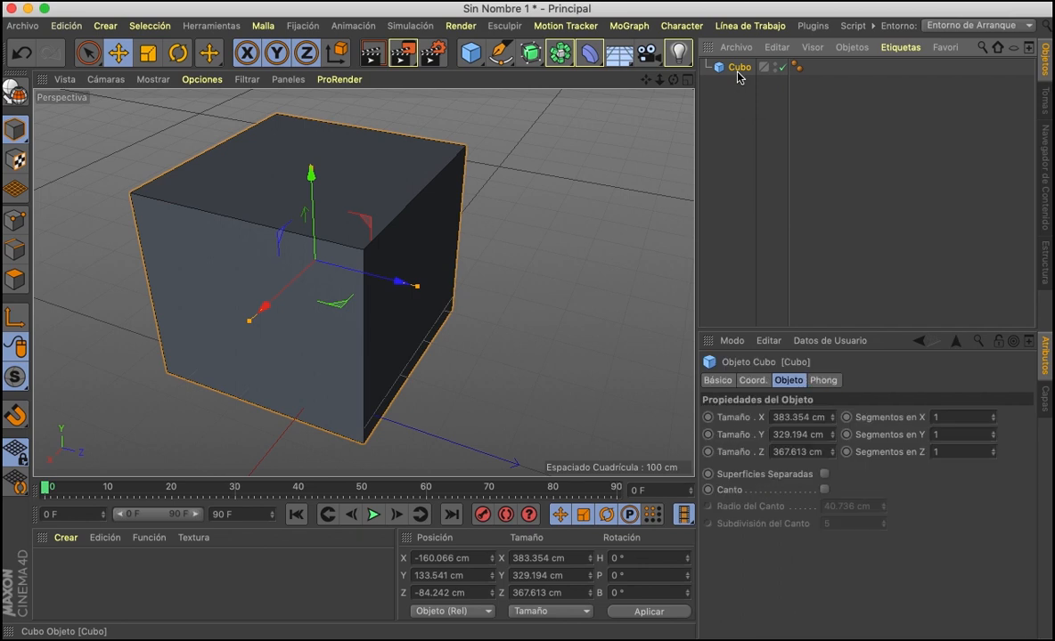
left_click(993, 414)
left_click(993, 414)
left_click(994, 415)
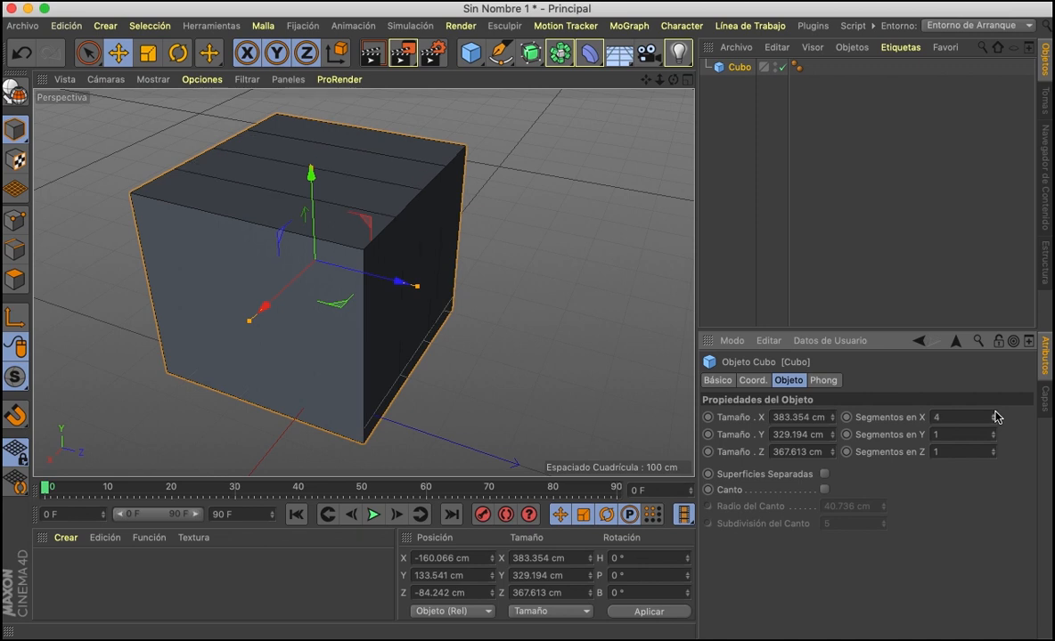
scroll(389, 120, "up", 4)
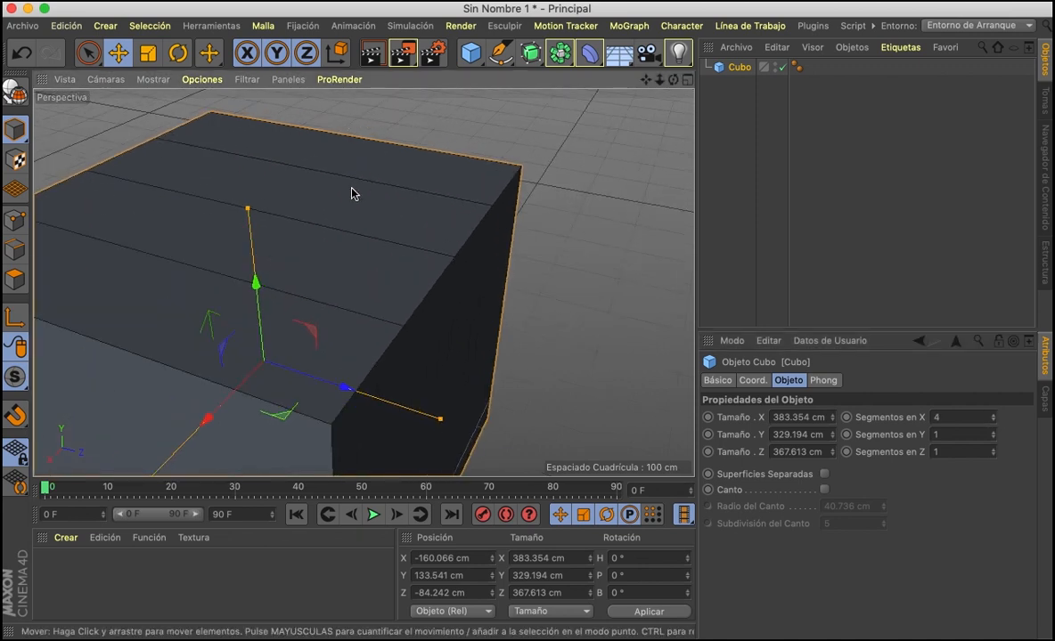
- Switch the viewport display to Gouraud shading without lines and restore Gouraud shading with lines
scroll(314, 299, "down", 2)
scroll(314, 300, "down", 3)
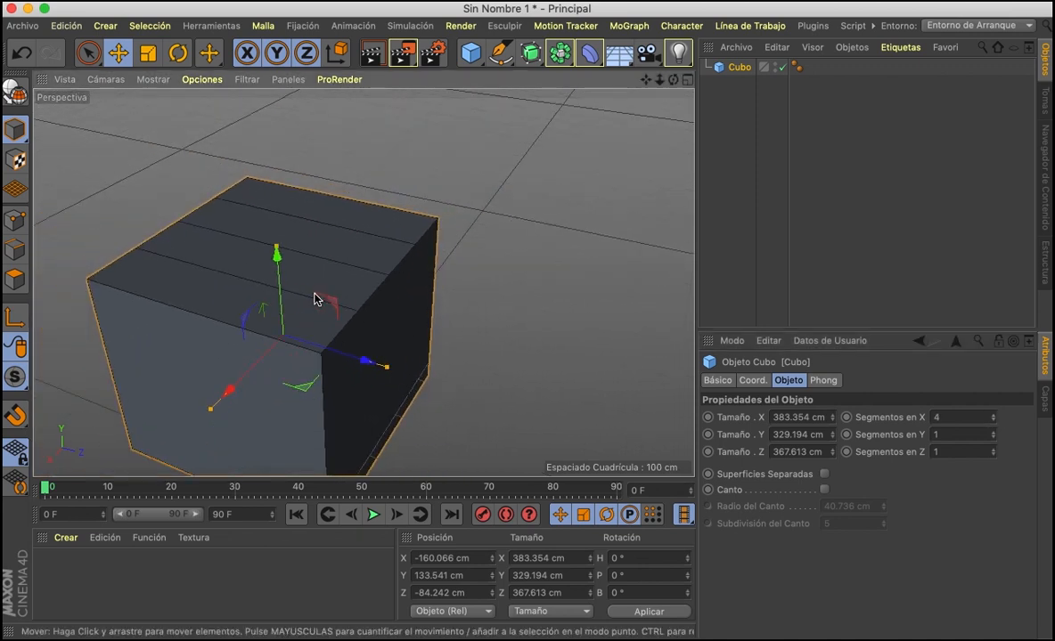
left_click_drag(673, 79, 606, 71)
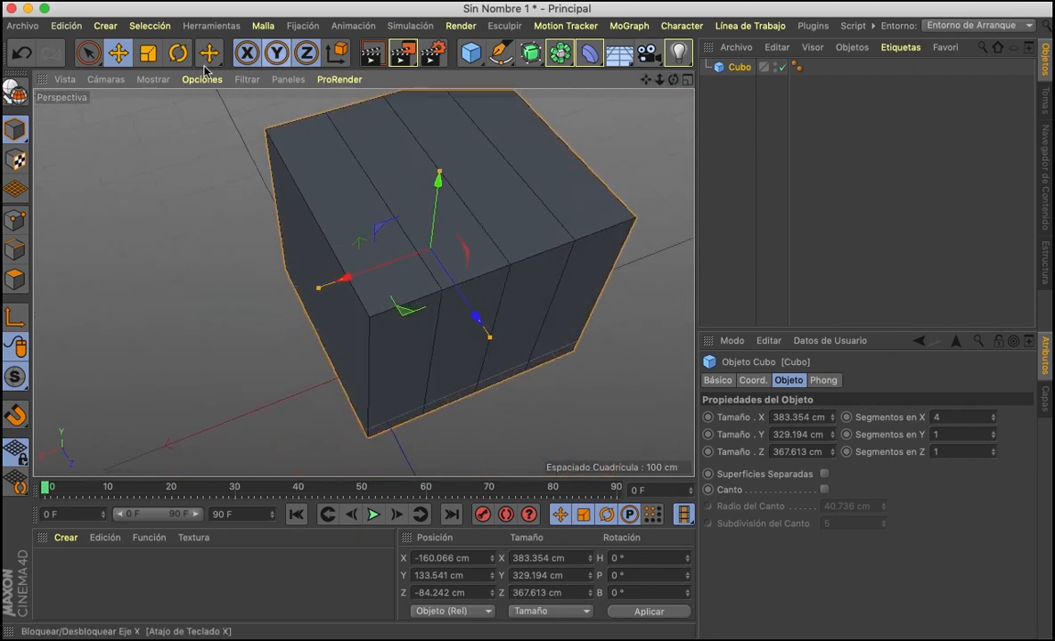
left_click(158, 82)
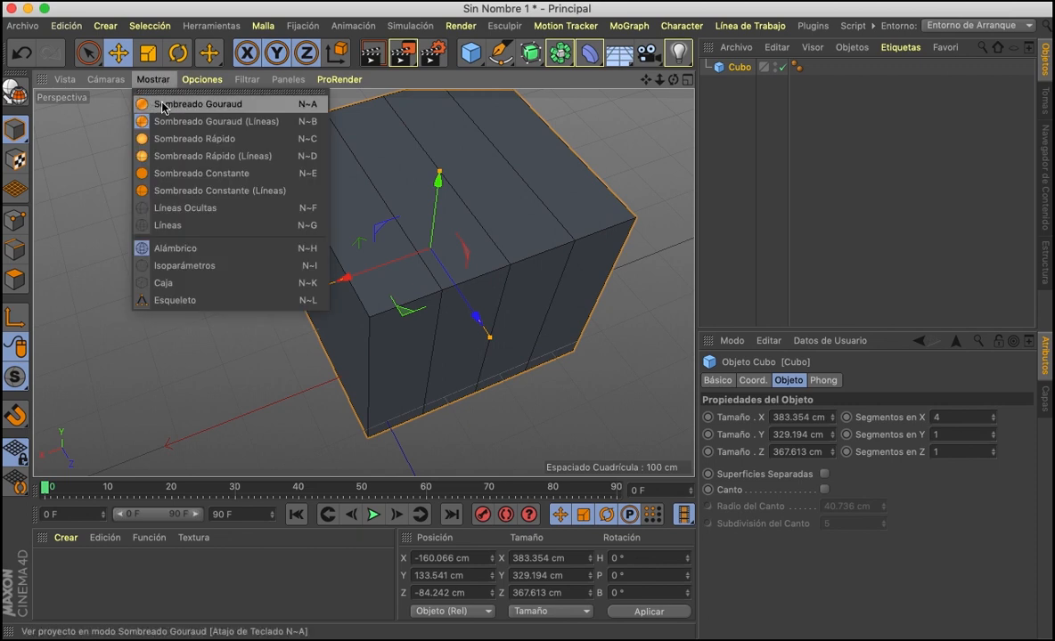
left_click(162, 105)
left_click_drag(674, 79, 632, 107)
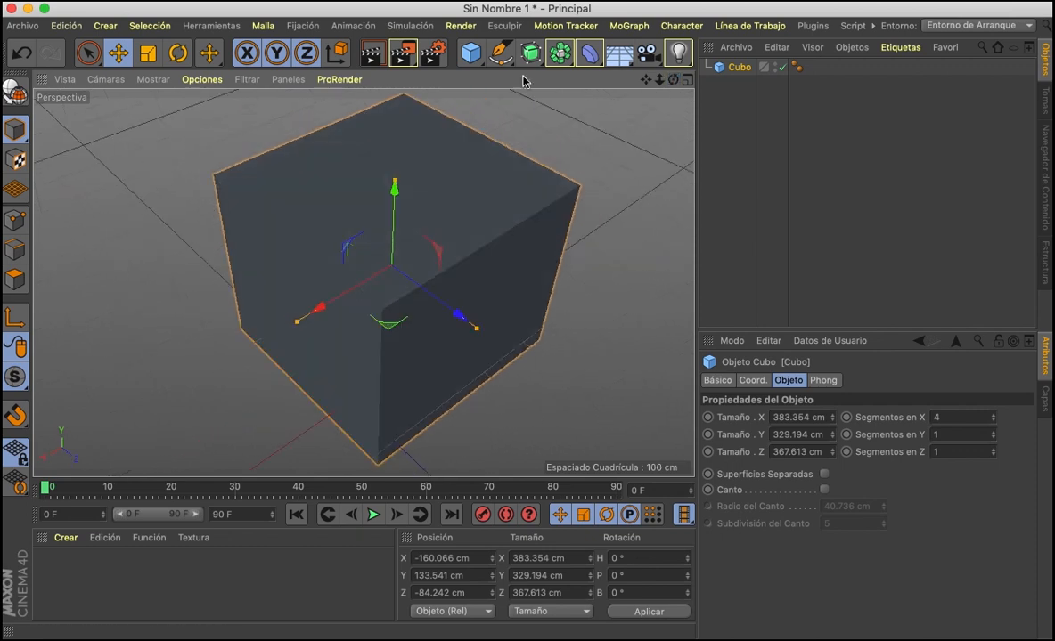
left_click(153, 79)
left_click(162, 116)
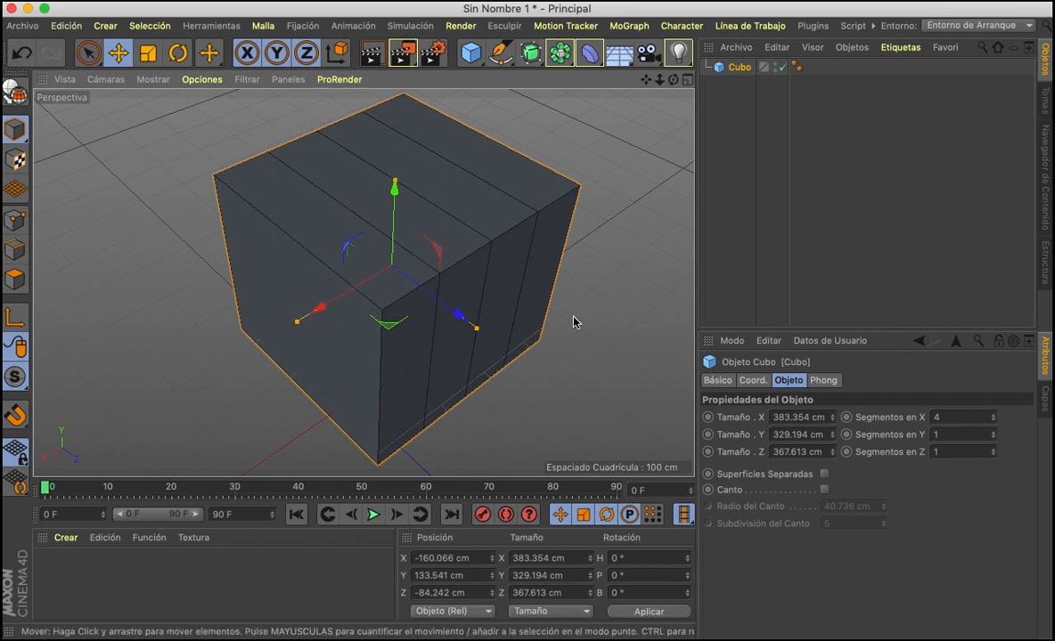
- Set the cube's Y segments to 5 and its Z segments to 5
mouse_move(673, 80)
left_mouse_down()
mouse_move(691, 44)
mouse_move(675, 79)
left_mouse_up()
left_click(994, 432)
left_click(994, 432)
left_click(994, 432)
left_click(994, 431)
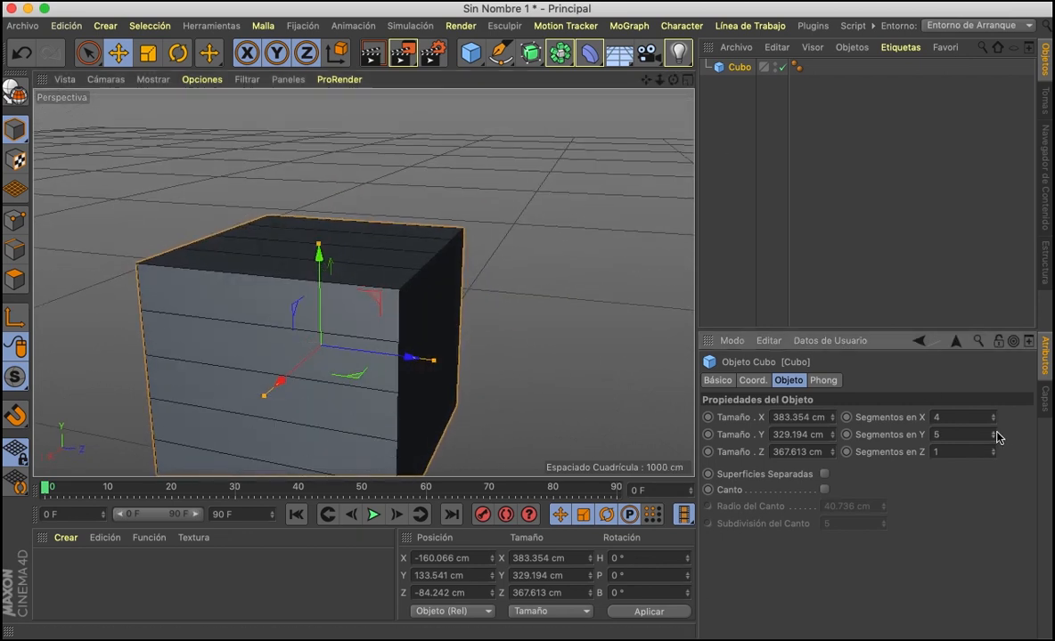
left_click(994, 450)
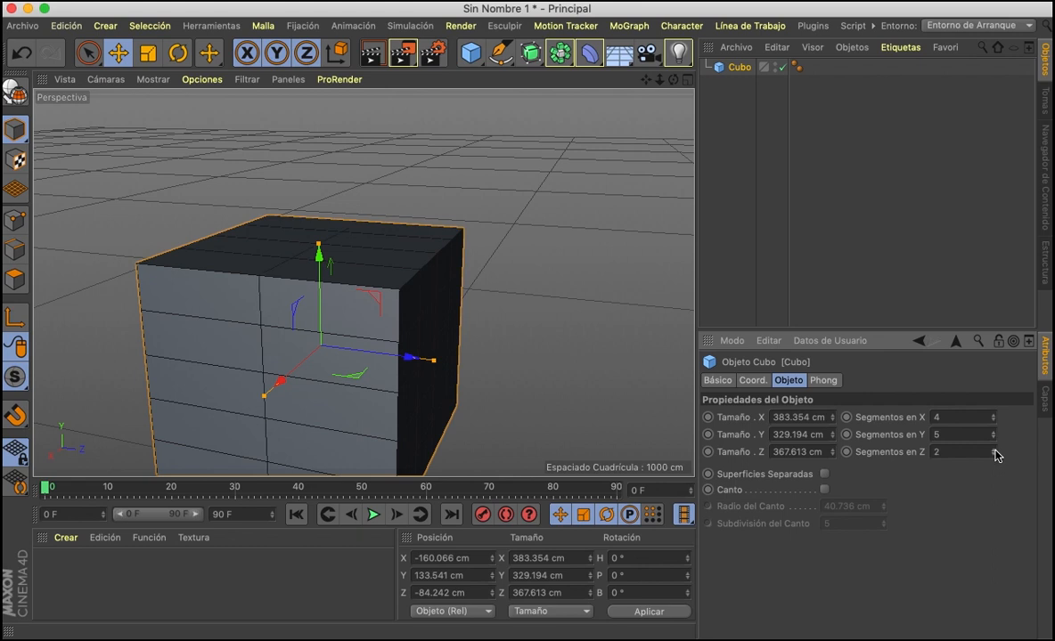
left_click(994, 449)
left_click(994, 450)
left_click(994, 449)
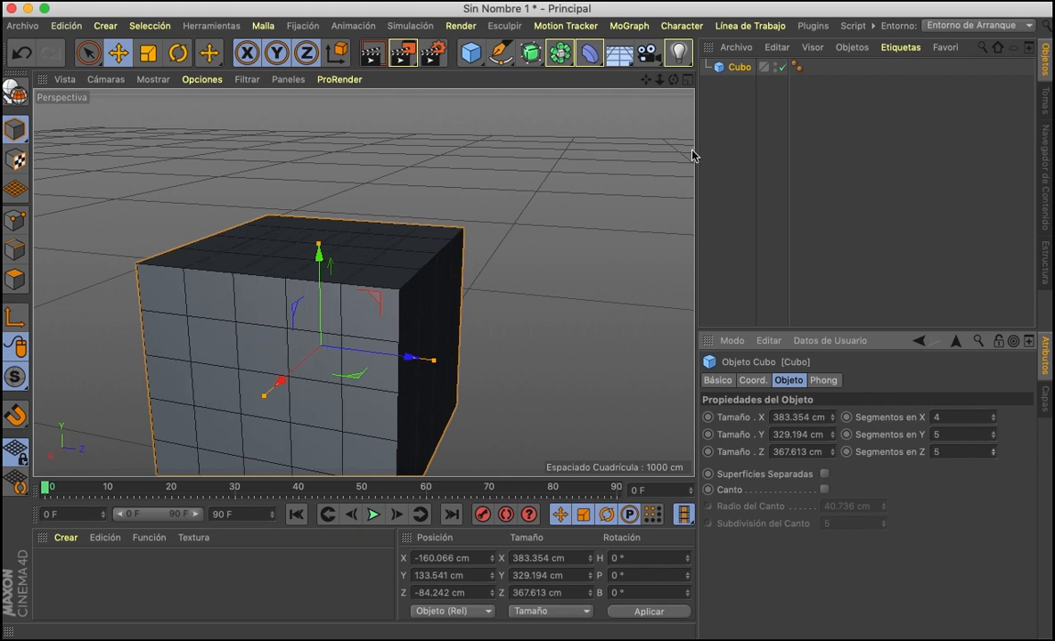
- Set the cube's X, Y and Z segments all to 1
left_click_drag(338, 249, 363, 283, "alt")
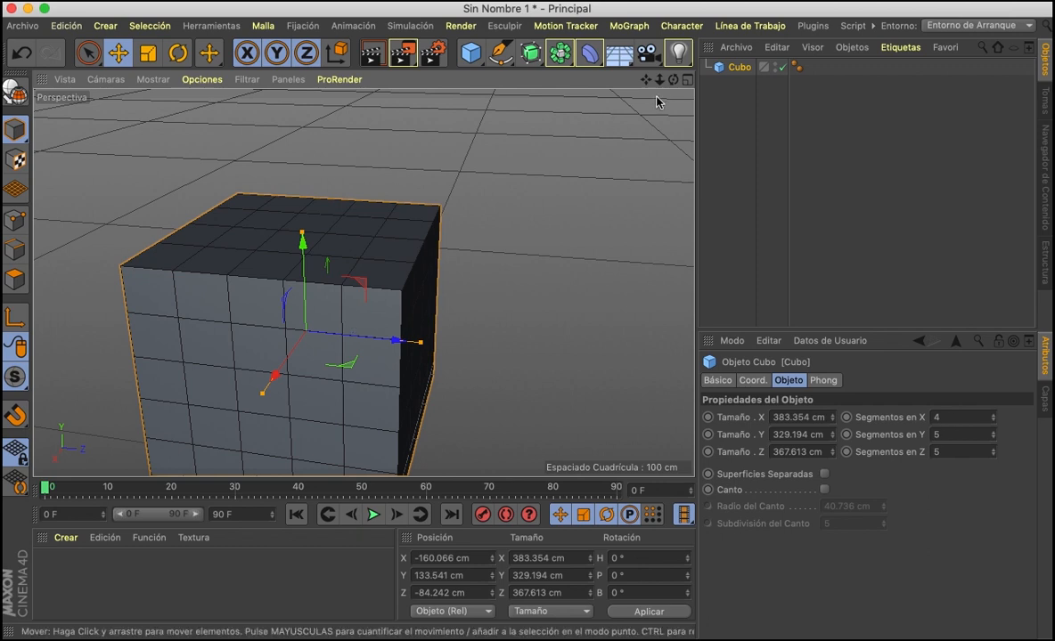
mouse_move(646, 80)
left_mouse_down()
mouse_move(364, 283)
mouse_move(646, 82)
left_mouse_up()
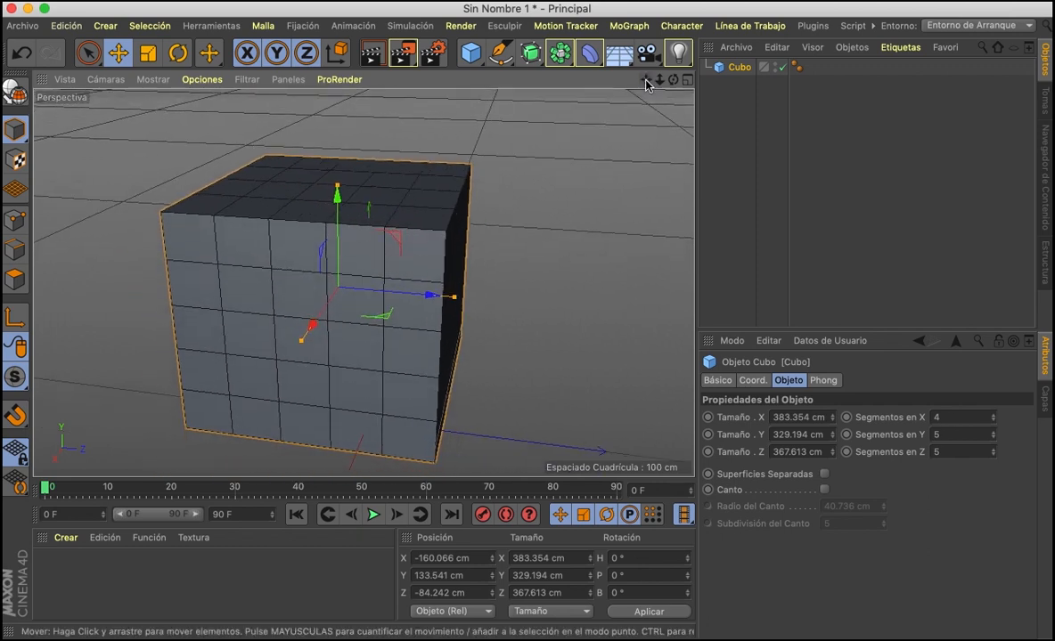
left_click(960, 415)
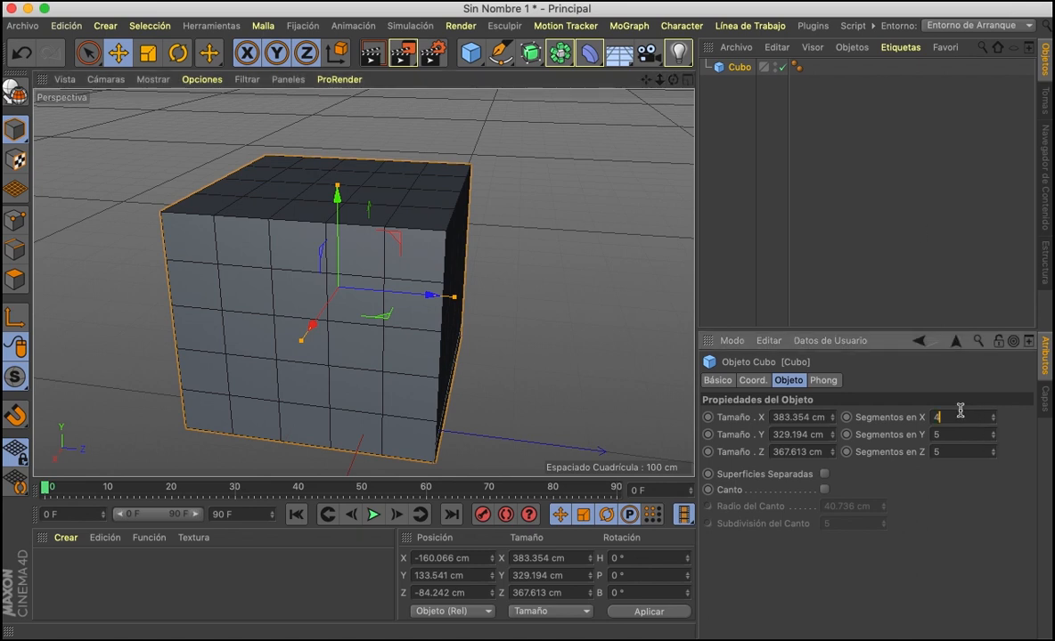
type("1")
key("Tab")
type("1")
key("Tab")
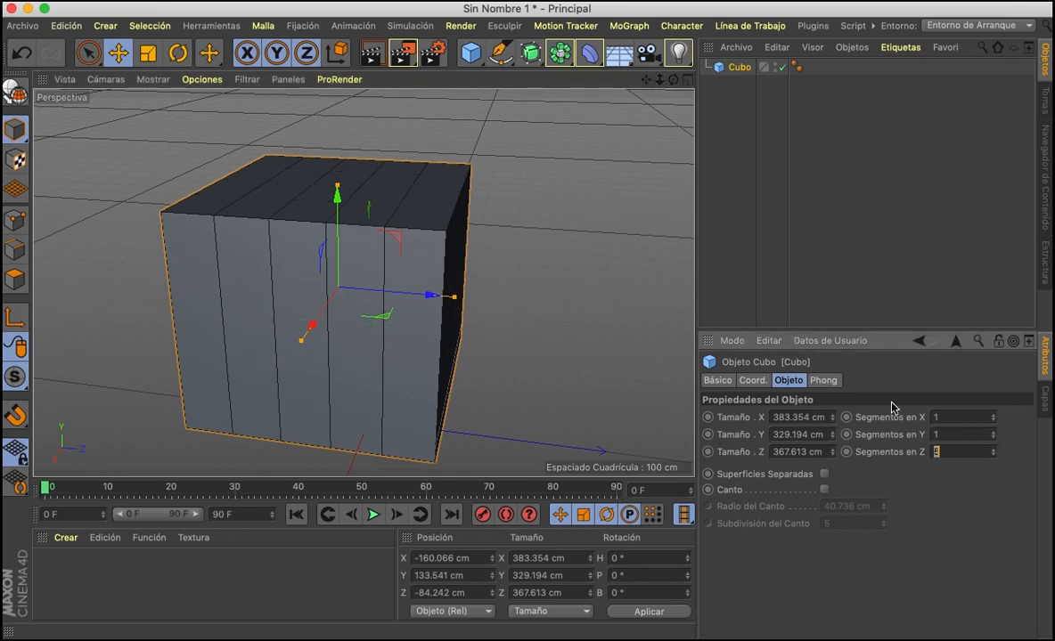
type("1")
key("Return")
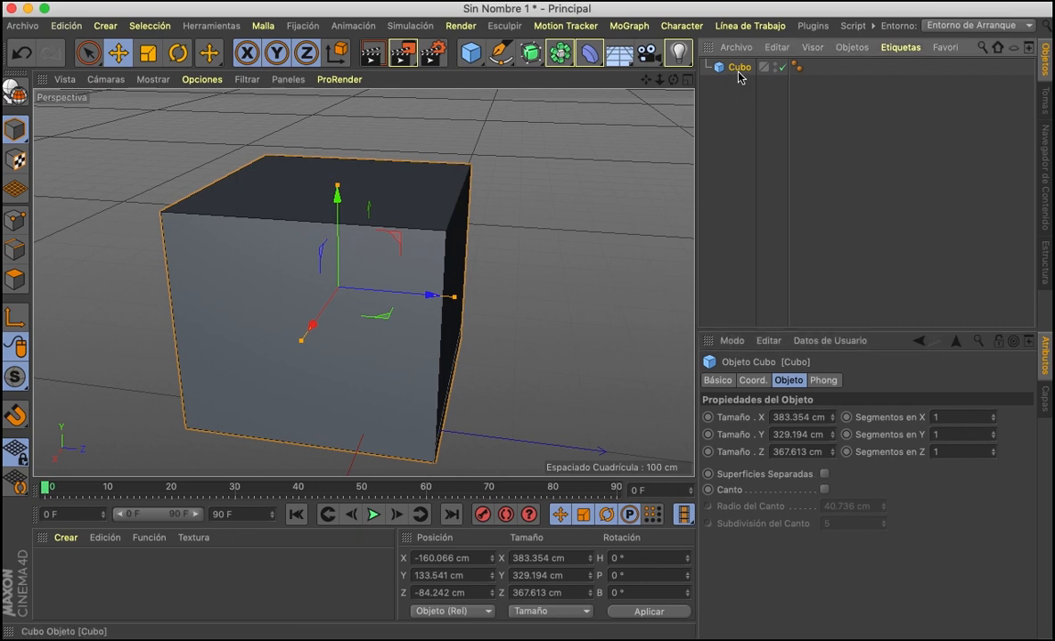
- Copy and paste the cube, and move the copy along the Z axis to about Z 371 cm
key("super+c")
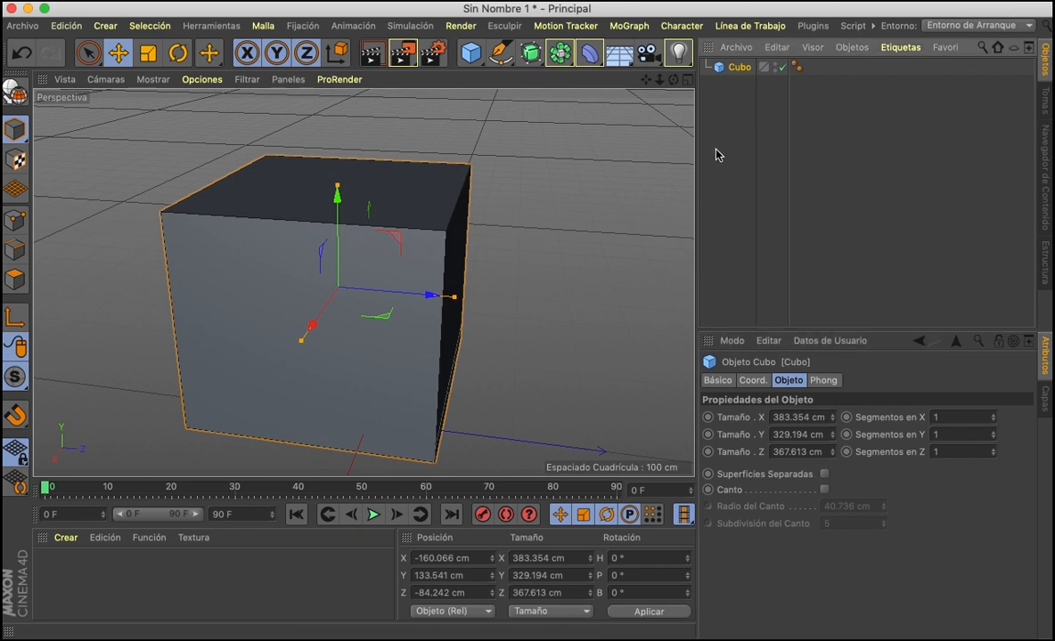
key("super+v")
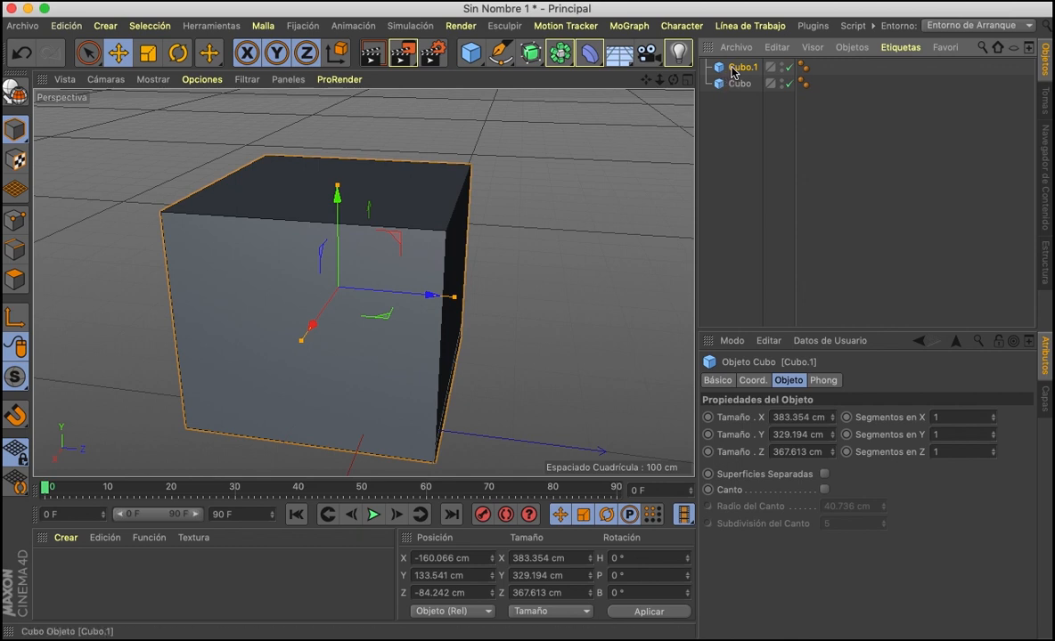
left_click_drag(367, 292, 677, 285)
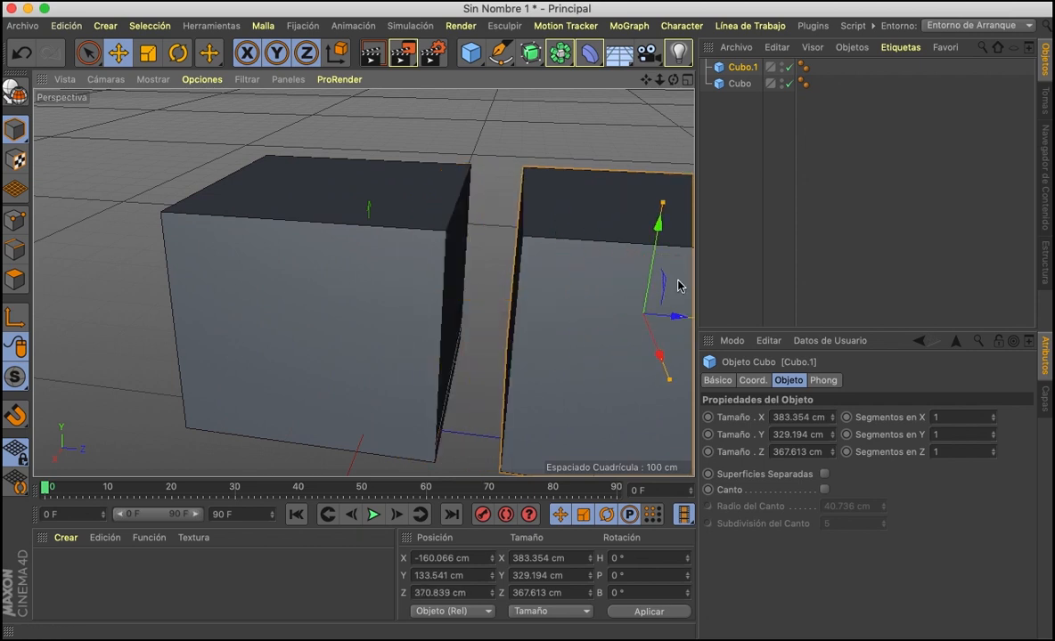
scroll(575, 235, "down", 3)
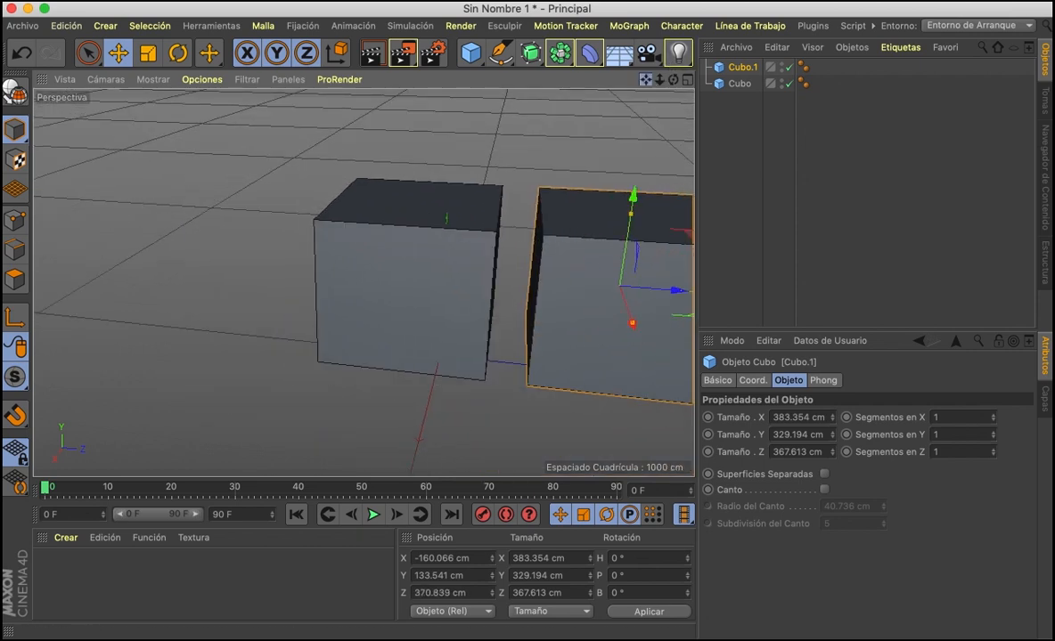
left_click_drag(645, 80, 521, 79)
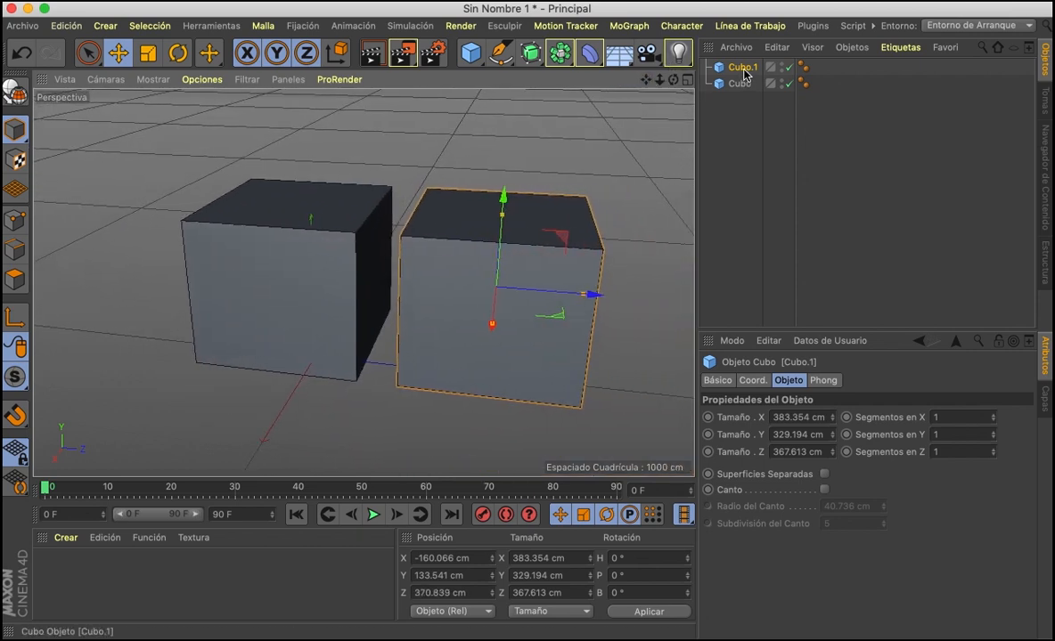
- Compare the selections of the two cubes and delete the pasted copy
left_click(607, 175)
left_click(735, 83)
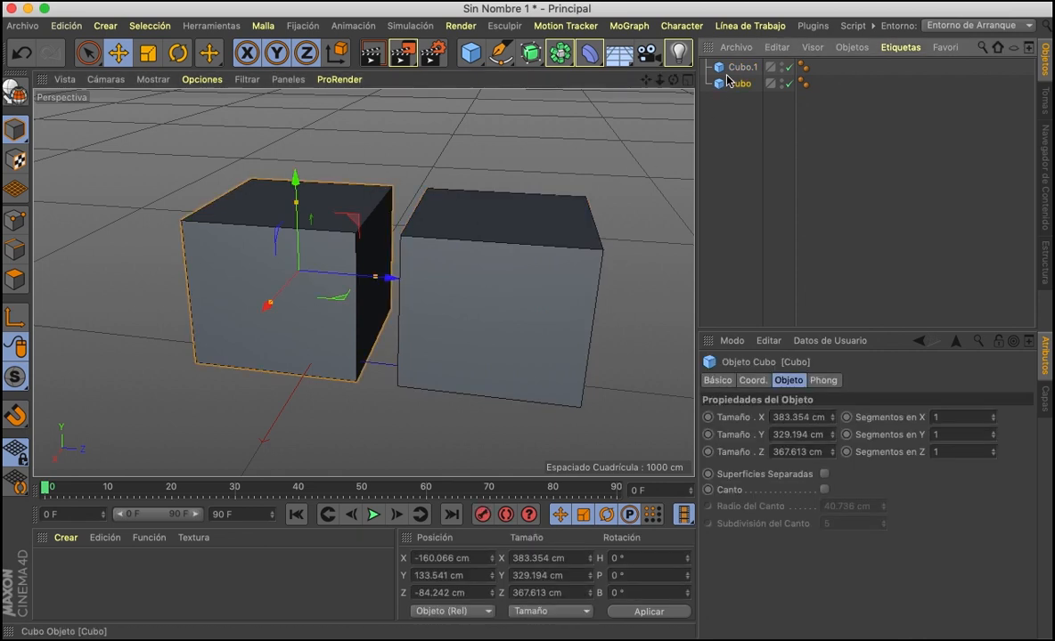
left_click(731, 66)
key("Delete")
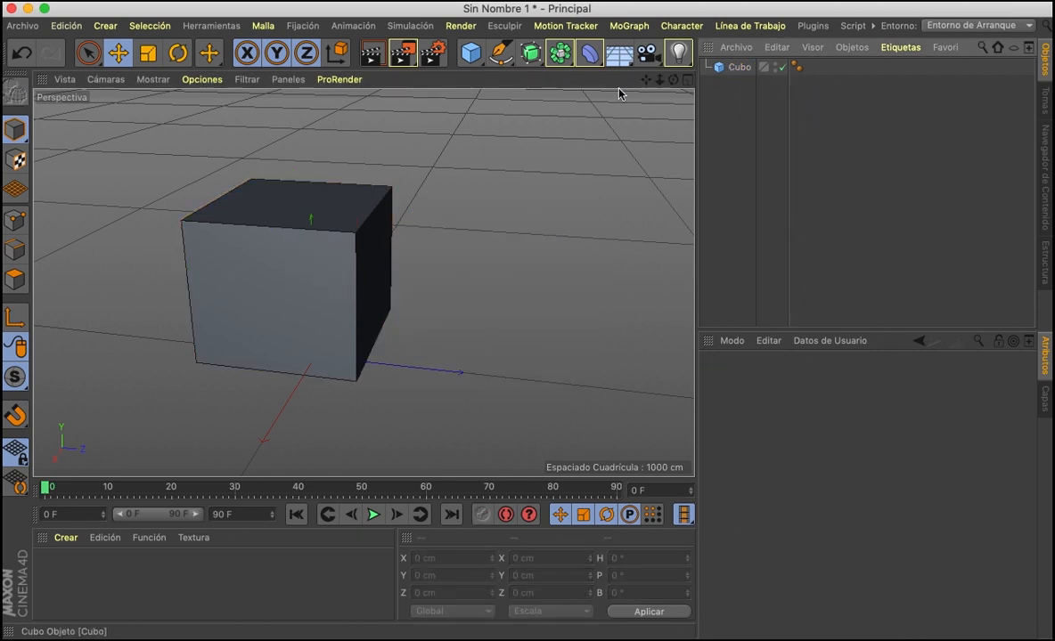
- Duplicate the cube directly in the viewport along its Z axis, placing the duplicate at about Z 420 cm
left_click(289, 281)
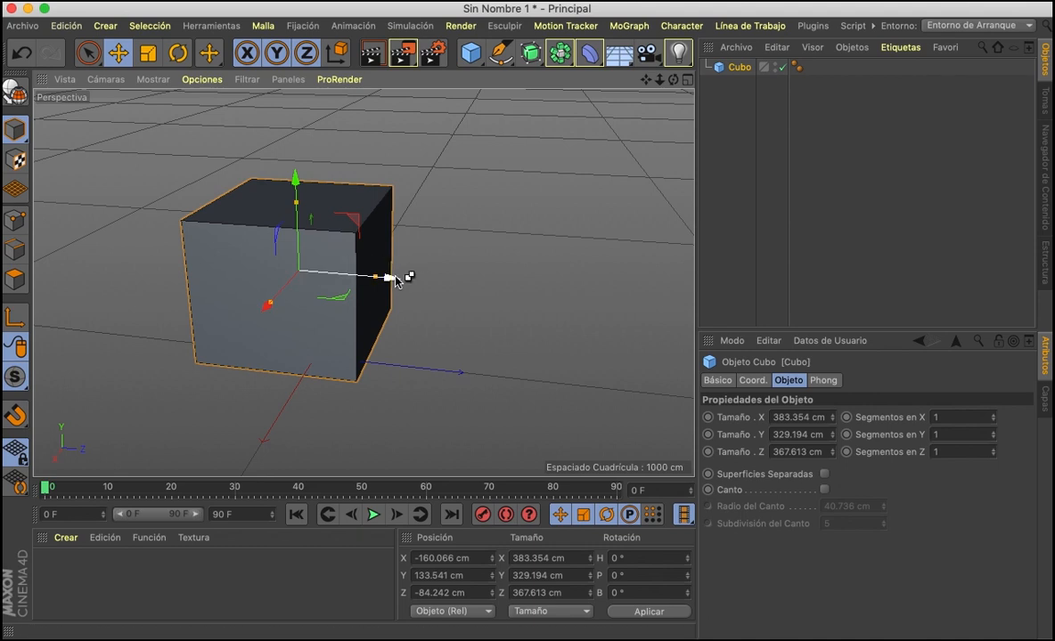
left_click_drag(396, 279, 621, 327, "ctrl")
left_click_drag(646, 81, 548, 73)
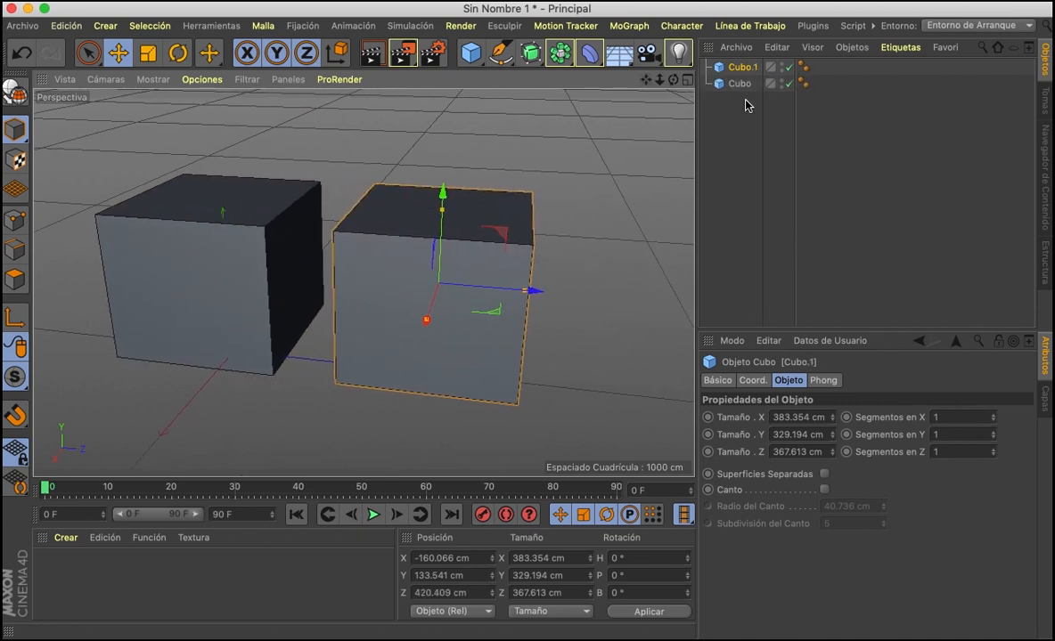
- Set the original cube's X, Y and Z segments all to 5
left_click(738, 84)
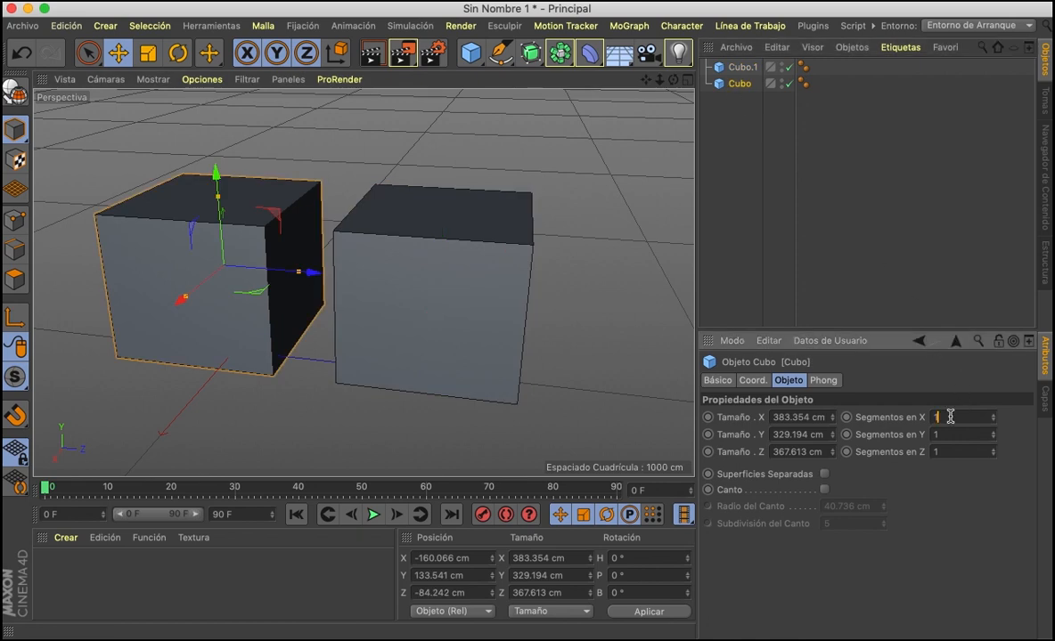
type("5")
key("Tab")
type("5")
key("Tab")
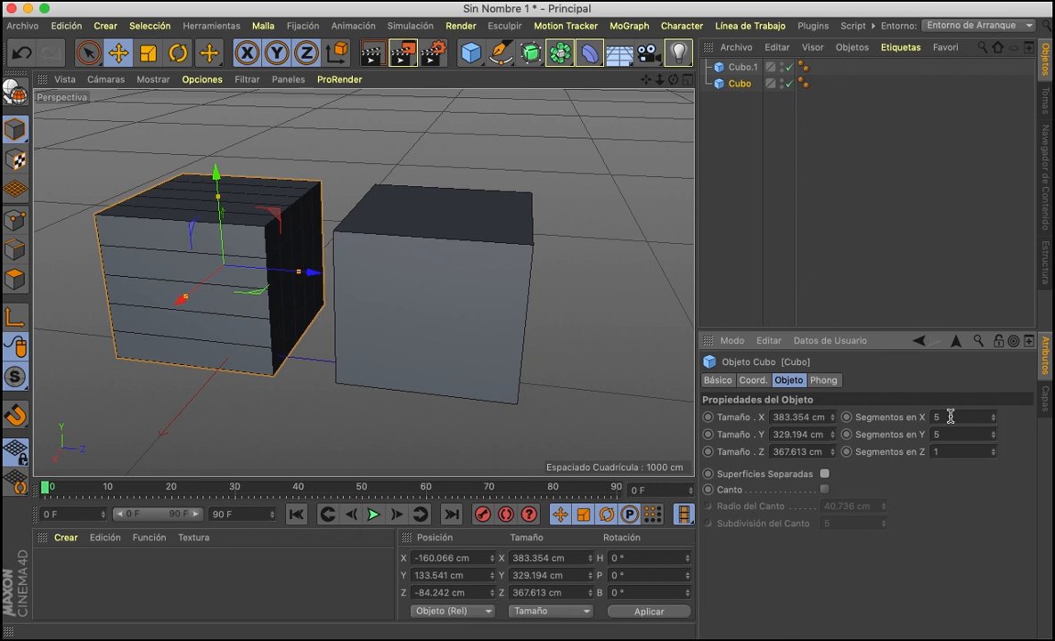
key("BackSpace")
key("super+z")
left_click(944, 451)
type("5")
left_click(241, 376)
scroll(227, 305, "up", 2)
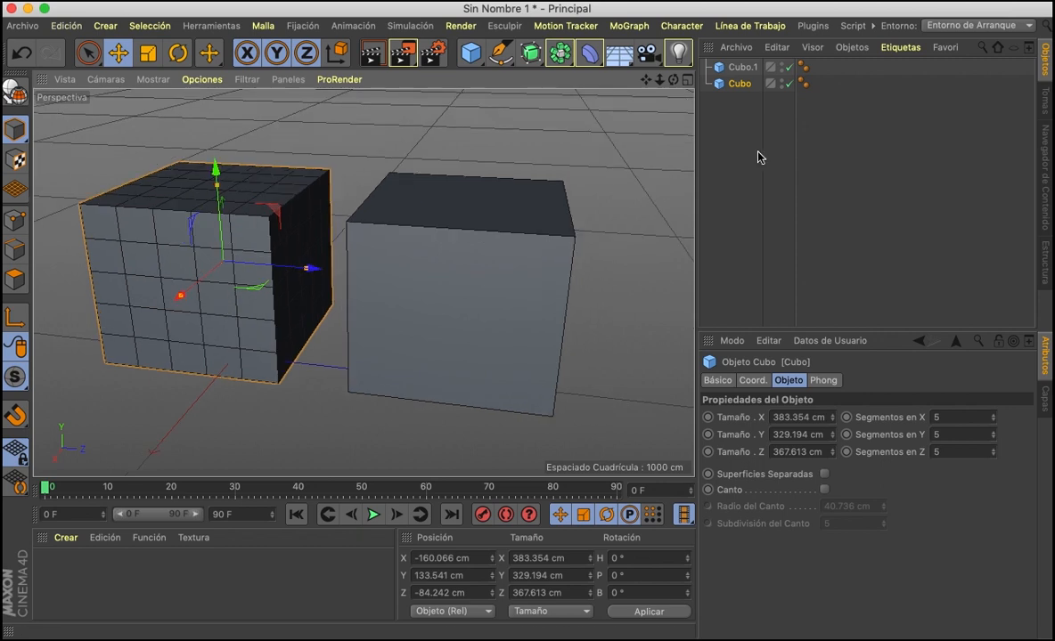
- Compare the segmented cube with the unsegmented duplicate from several angles, with the segmented cube selected
left_click(520, 314)
left_click(326, 192)
left_click(349, 164)
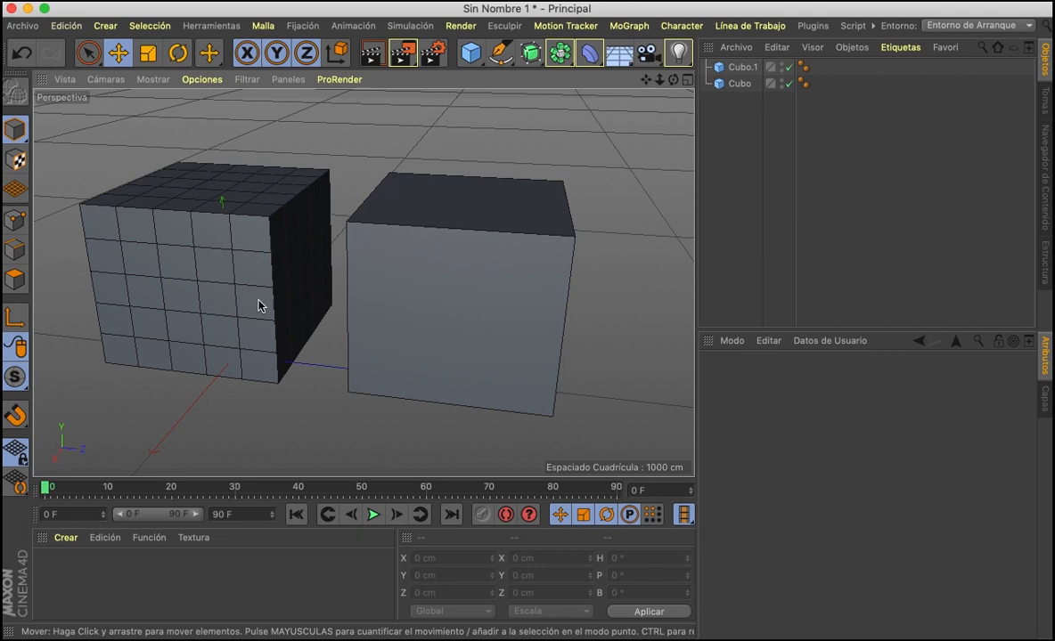
left_click(194, 305)
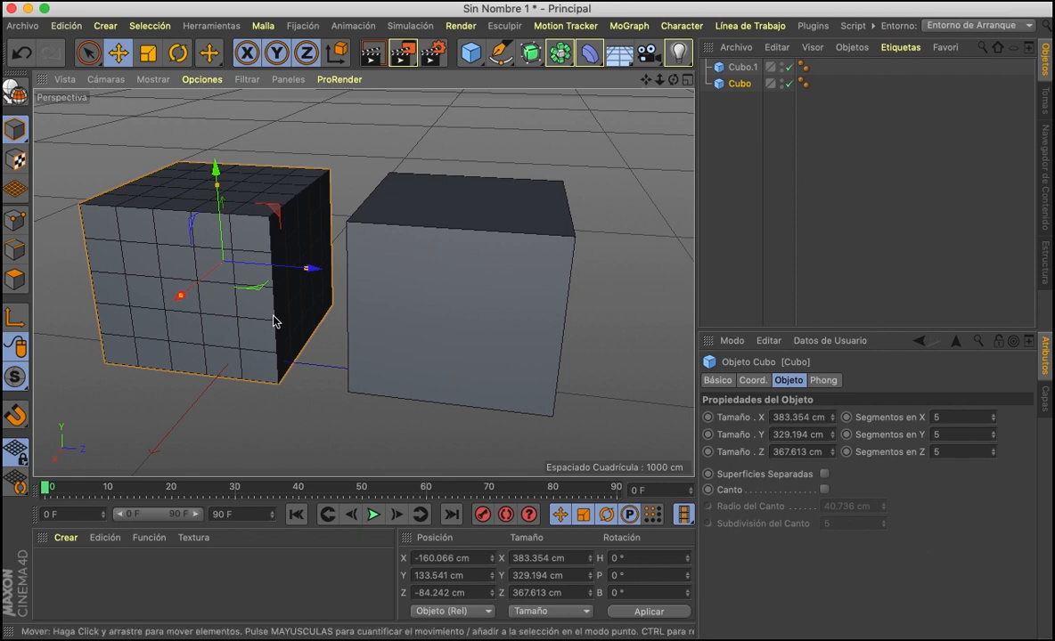
scroll(100, 249, "up", 4)
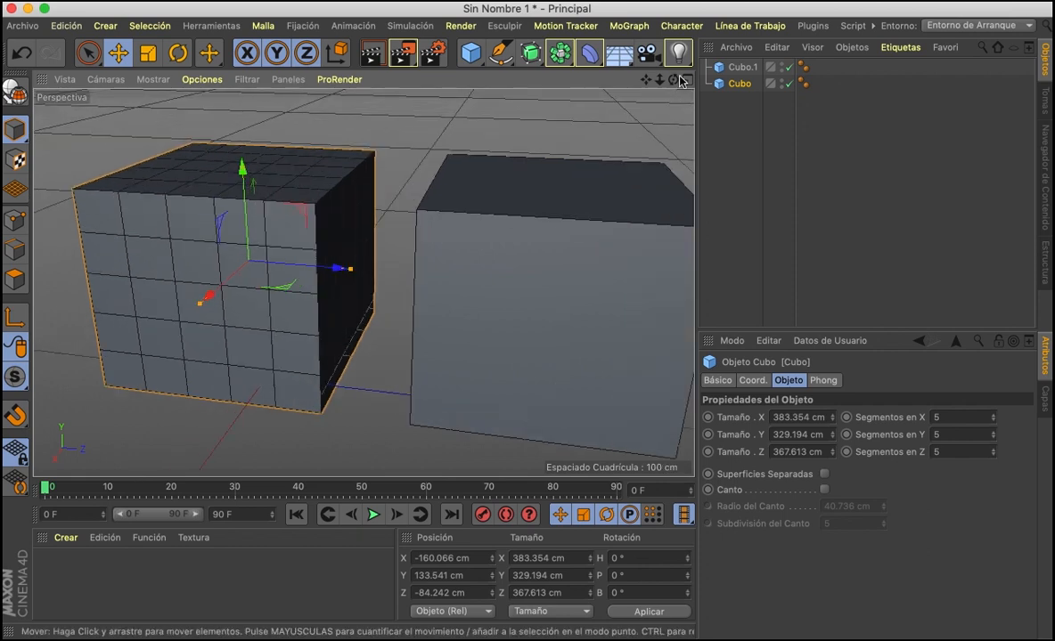
left_click_drag(673, 79, 617, 123)
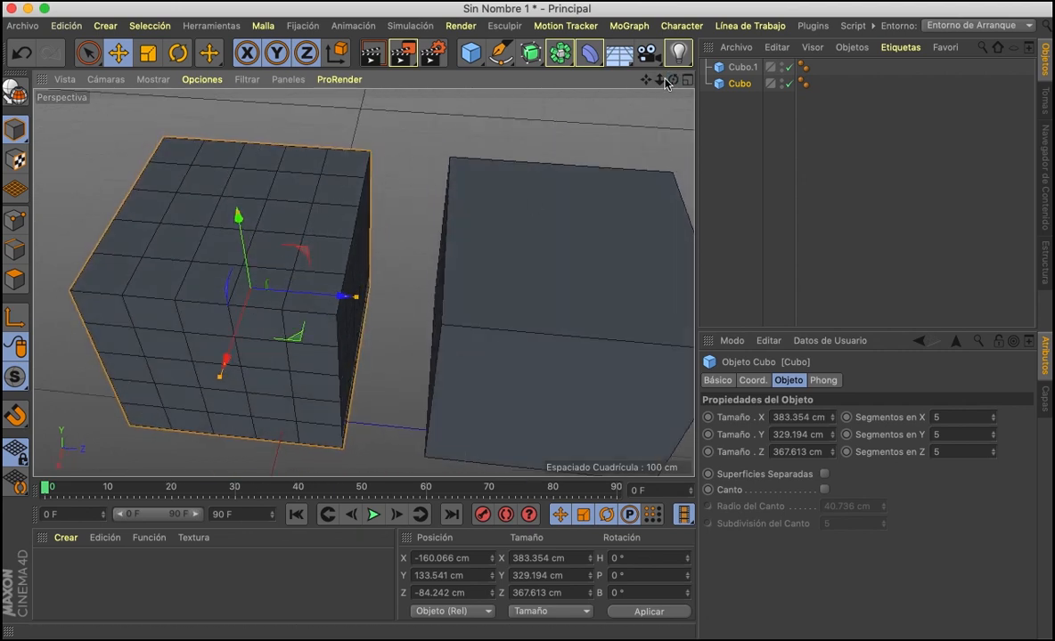
mouse_move(673, 79)
left_mouse_down()
mouse_move(623, 98)
mouse_move(570, 99)
mouse_move(677, 83)
left_mouse_up()
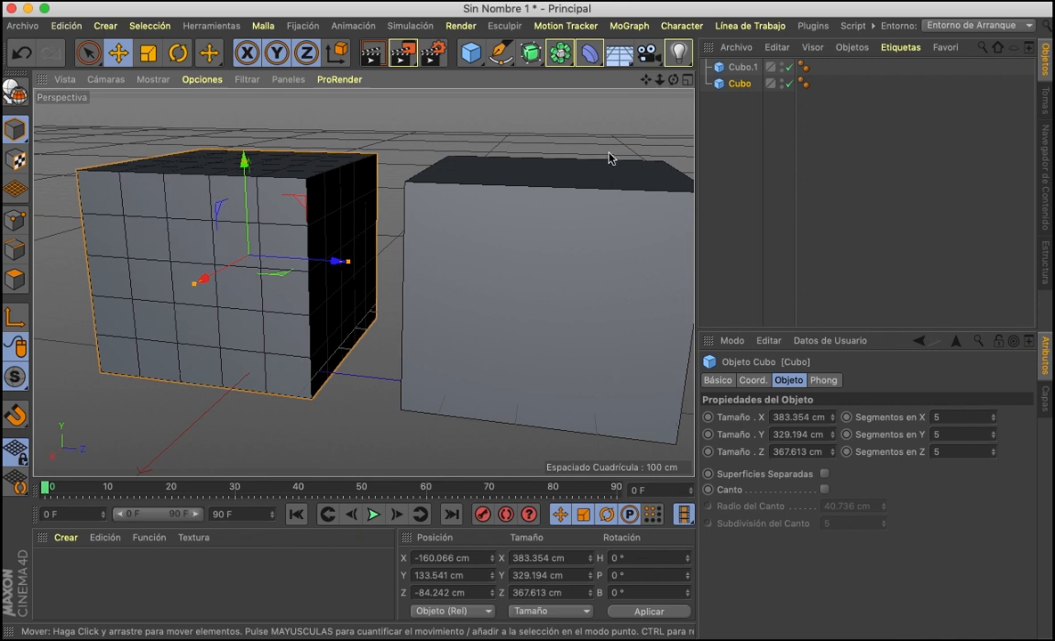
mouse_move(673, 80)
left_mouse_down()
mouse_move(659, 83)
mouse_move(674, 83)
left_mouse_up()
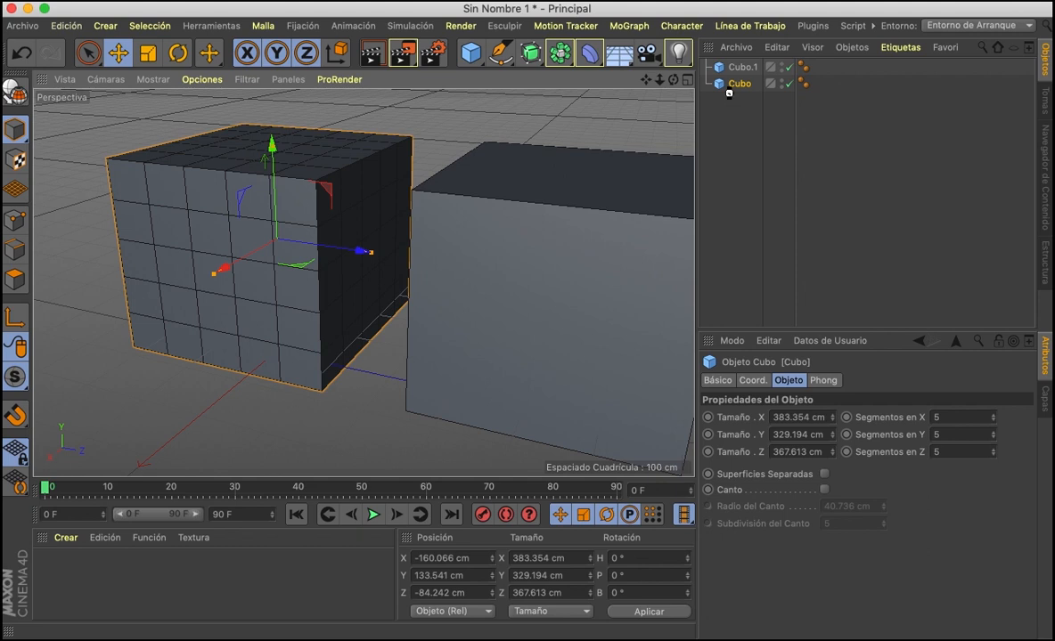
- Convert the segmented cube into an editable polygon object and select the unsegmented duplicate
key("c")
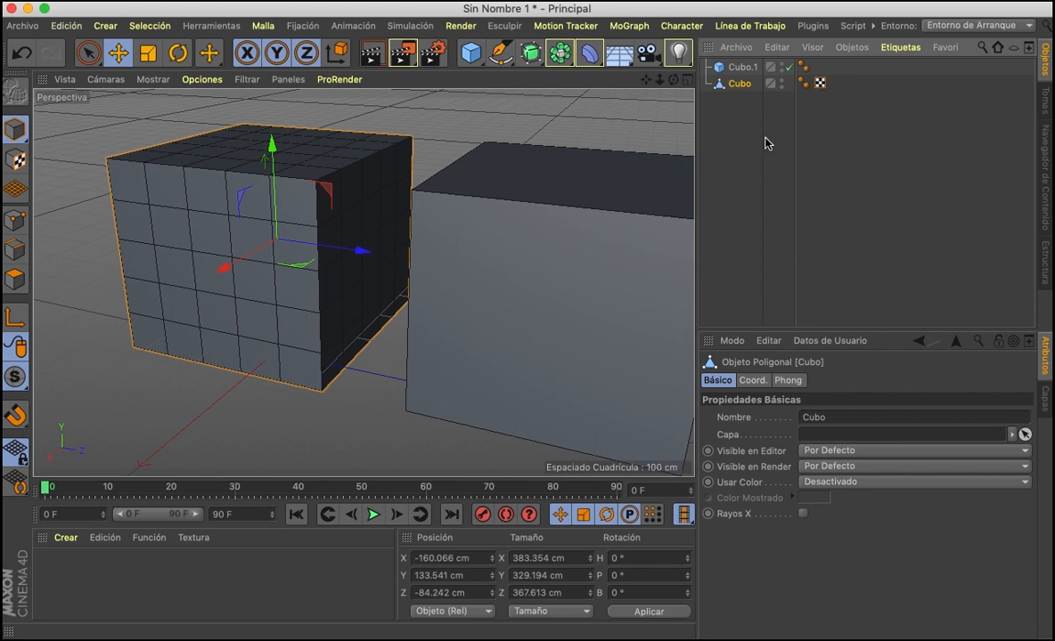
scroll(154, 229, "up", 1)
scroll(154, 229, "down", 1)
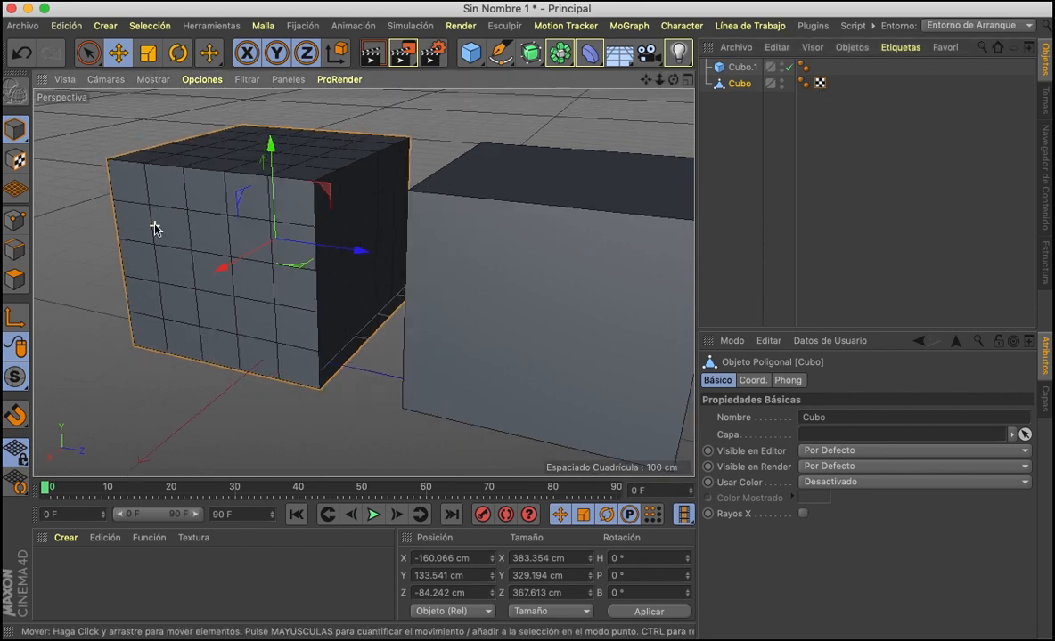
left_click_drag(362, 282, 363, 283, "alt")
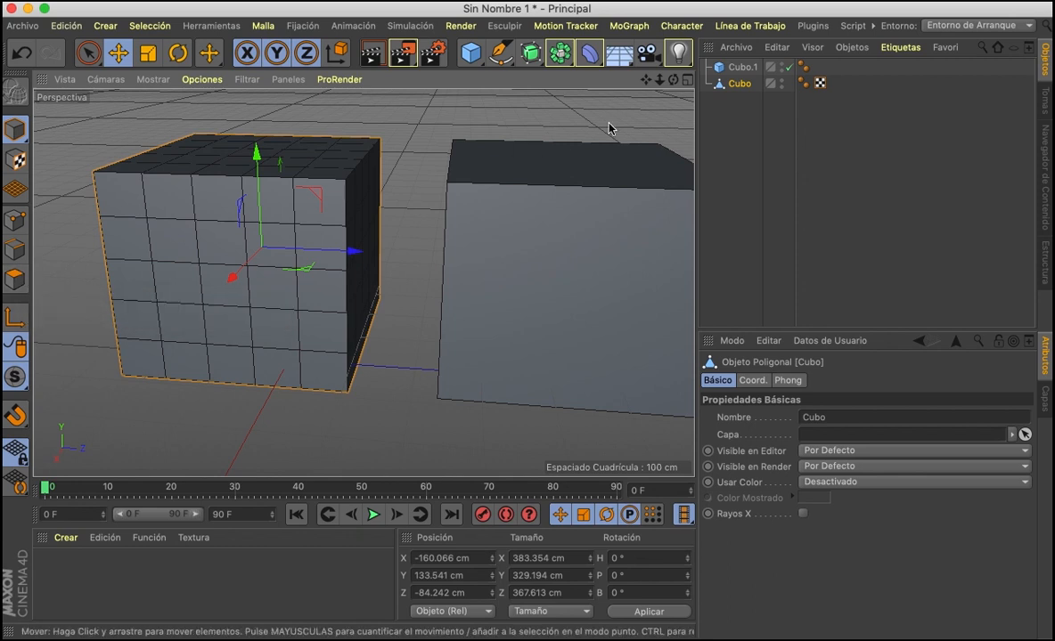
left_click(721, 69)
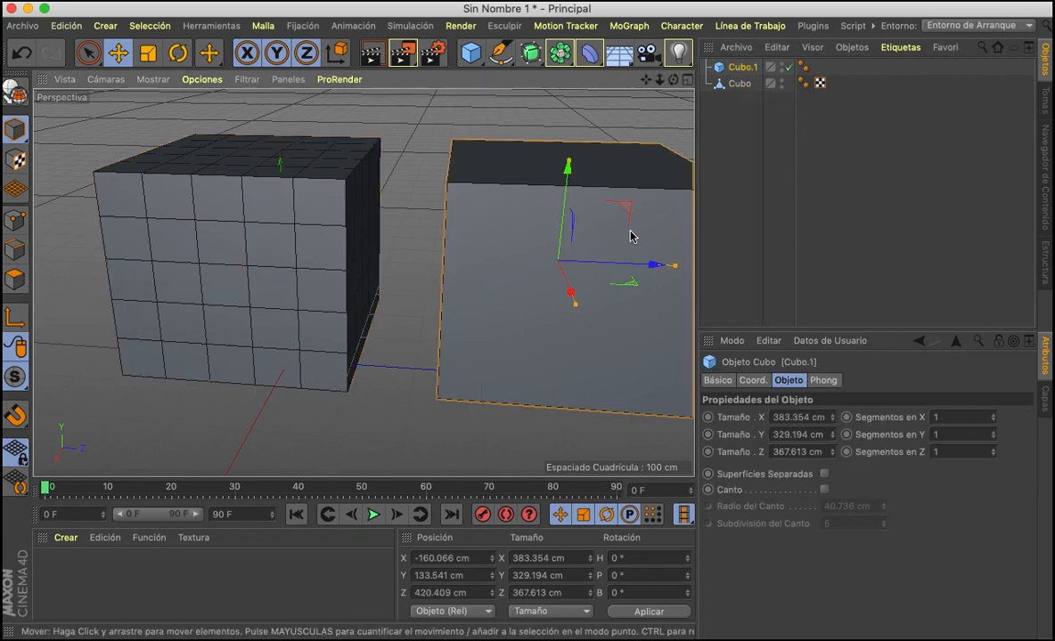
- Switch to Points mode and select the editable segmented cube to show its points
left_click(15, 249)
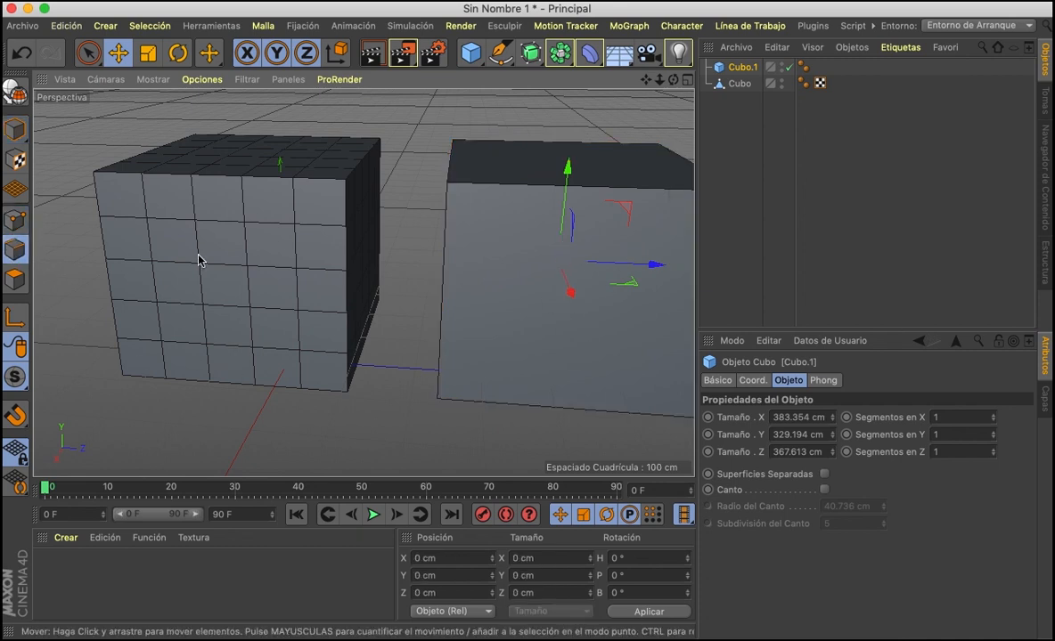
left_click(15, 220)
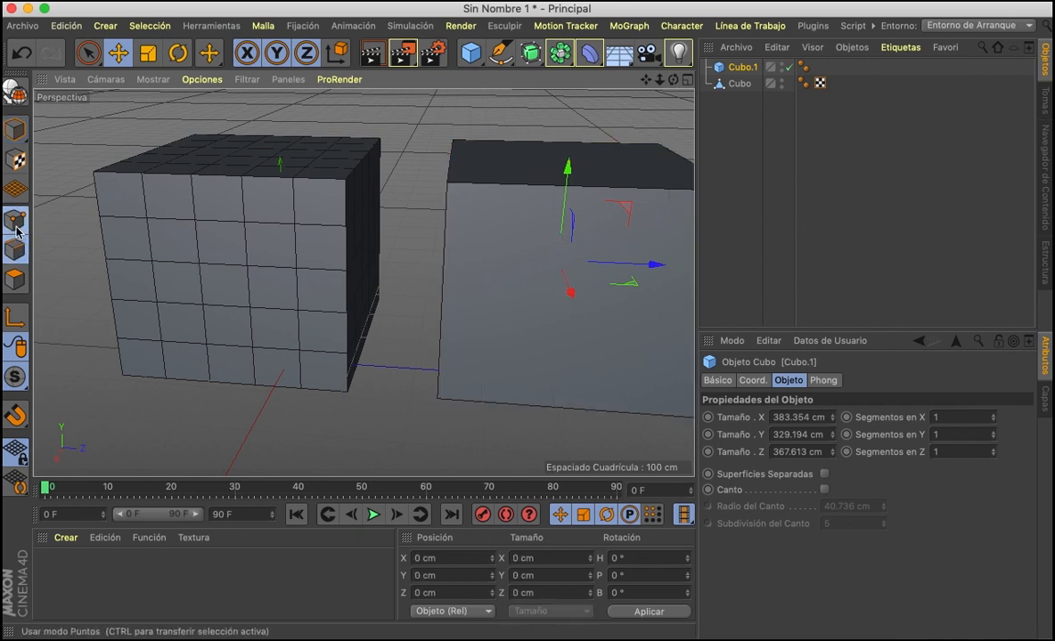
left_click(735, 86)
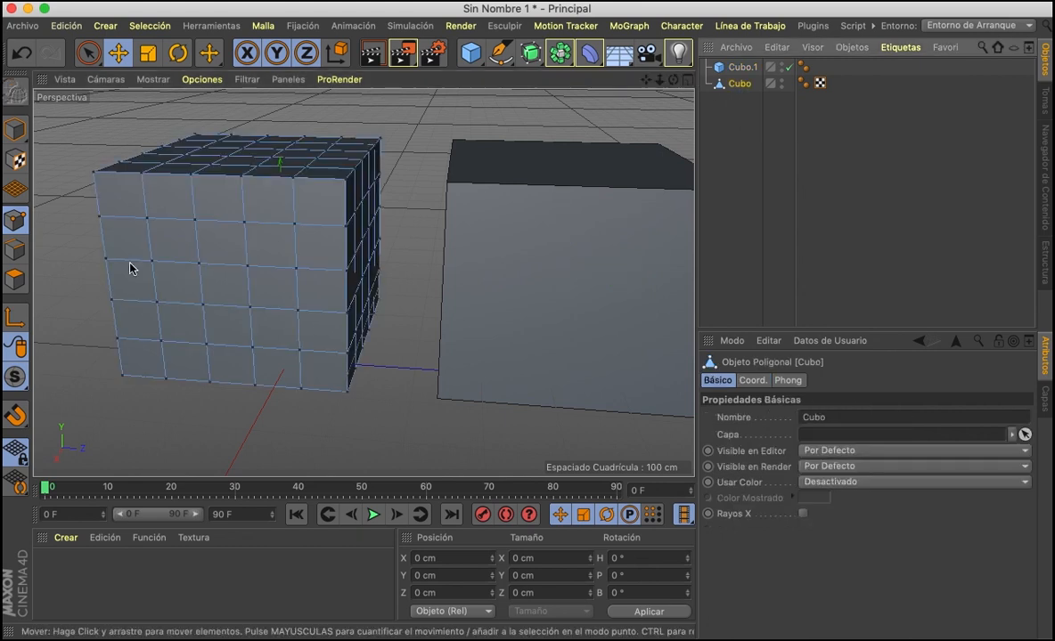
- Select individual points on the segmented cube's front face, try moving one, and undo the move
left_click(146, 217)
left_click(299, 227)
left_click(246, 277)
left_click(294, 224)
mouse_move(271, 248)
left_mouse_down()
mouse_move(236, 292)
mouse_move(276, 245)
mouse_move(266, 270)
mouse_move(285, 236)
mouse_move(277, 261)
left_mouse_up()
key("super+z")
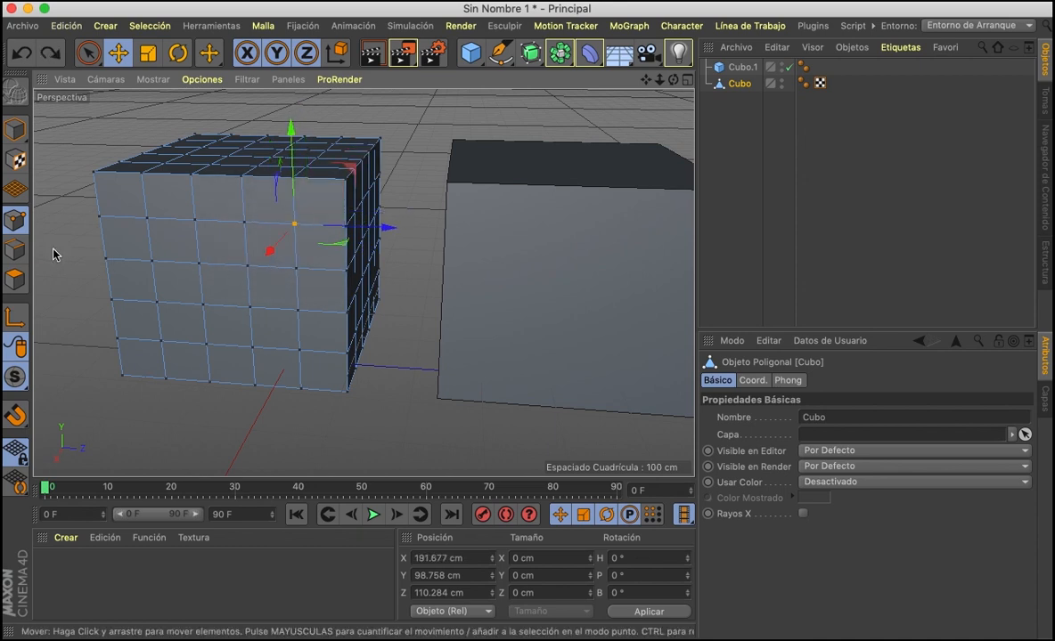
- Try moving an edge in the upper part of the front face in Edge mode, and undo the move
left_click(16, 253)
left_click(171, 219)
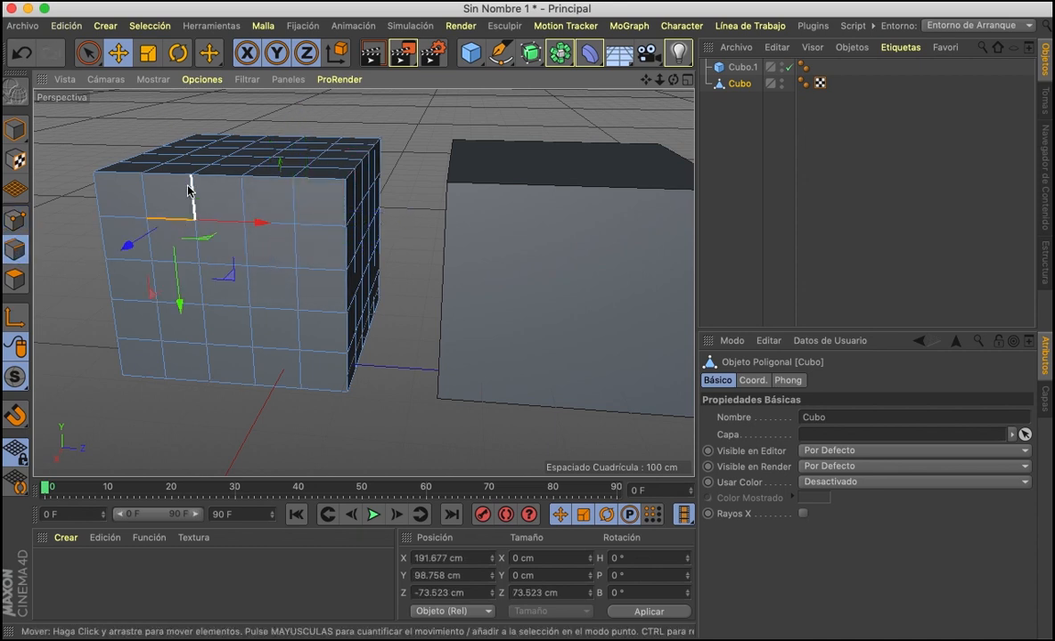
mouse_move(177, 301)
left_mouse_down()
mouse_move(176, 287)
mouse_move(177, 306)
left_mouse_up()
key("super+z")
- In Polygon mode, select a polygon on the front face and pull it outward to about X 270 cm
left_click(16, 285)
left_click(217, 242)
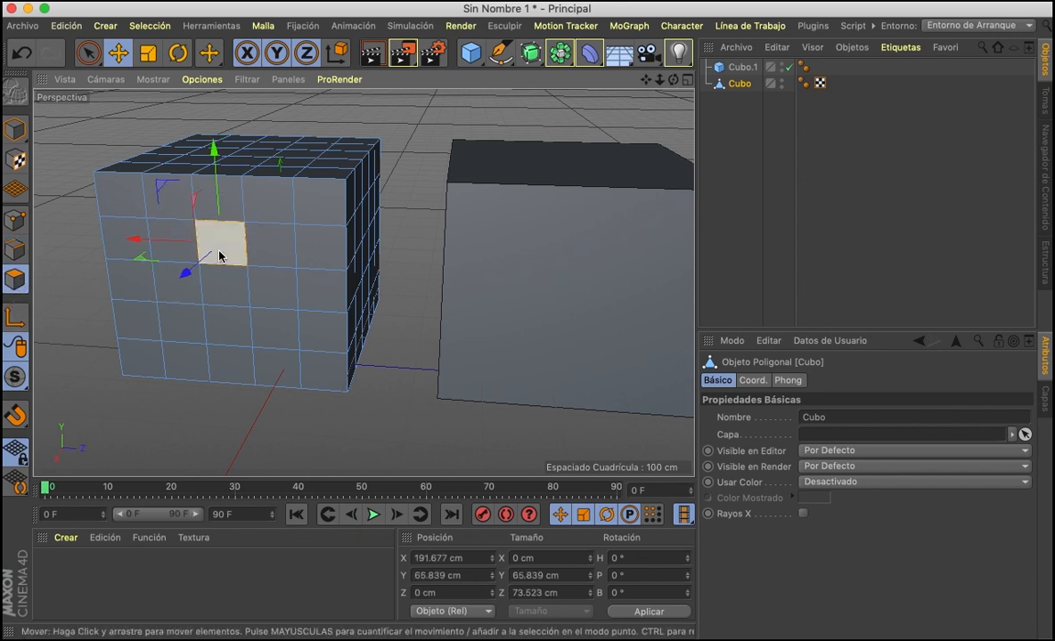
left_click_drag(194, 271, 144, 253)
key("super+z")
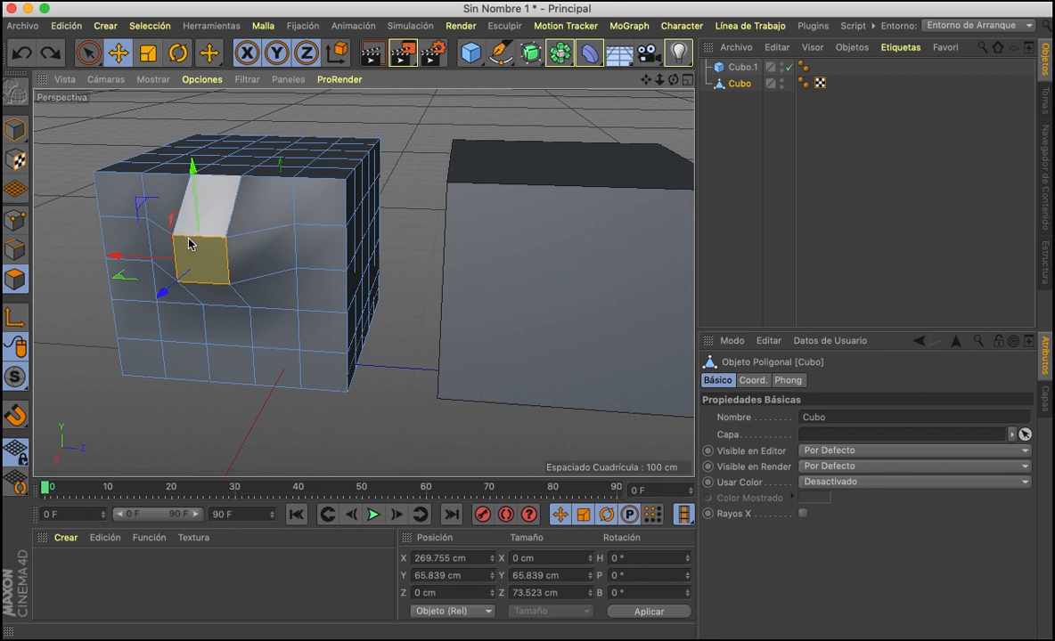
- Scale the pulled polygon uniformly to about 69 by 77 cm
left_click(148, 54)
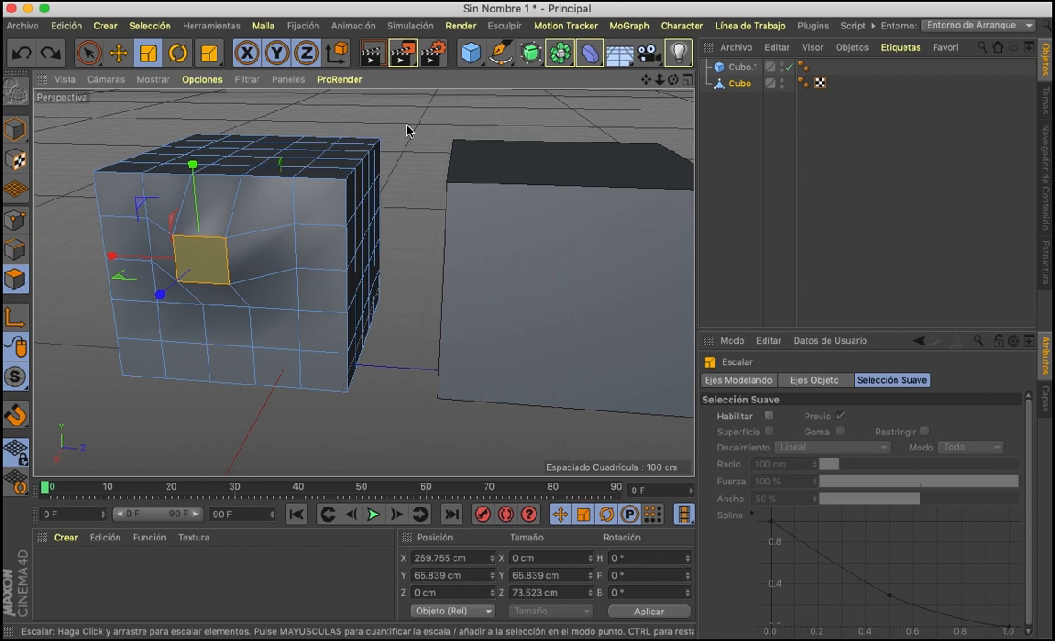
mouse_move(405, 129)
left_mouse_down()
mouse_move(481, 107)
mouse_move(412, 111)
left_mouse_up()
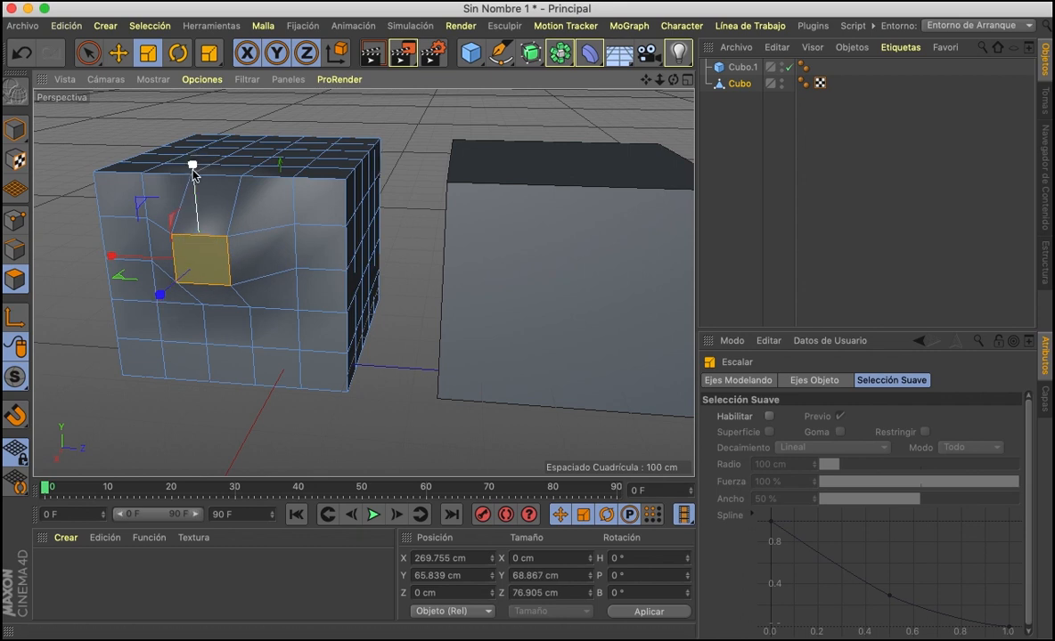
- Try scaling the pulled polygon along individual axes, and undo the single-axis scaling
left_click_drag(192, 175, 198, 221)
mouse_move(112, 256)
left_mouse_down()
mouse_move(133, 252)
mouse_move(100, 245)
left_mouse_up()
left_click_drag(194, 166, 189, 89)
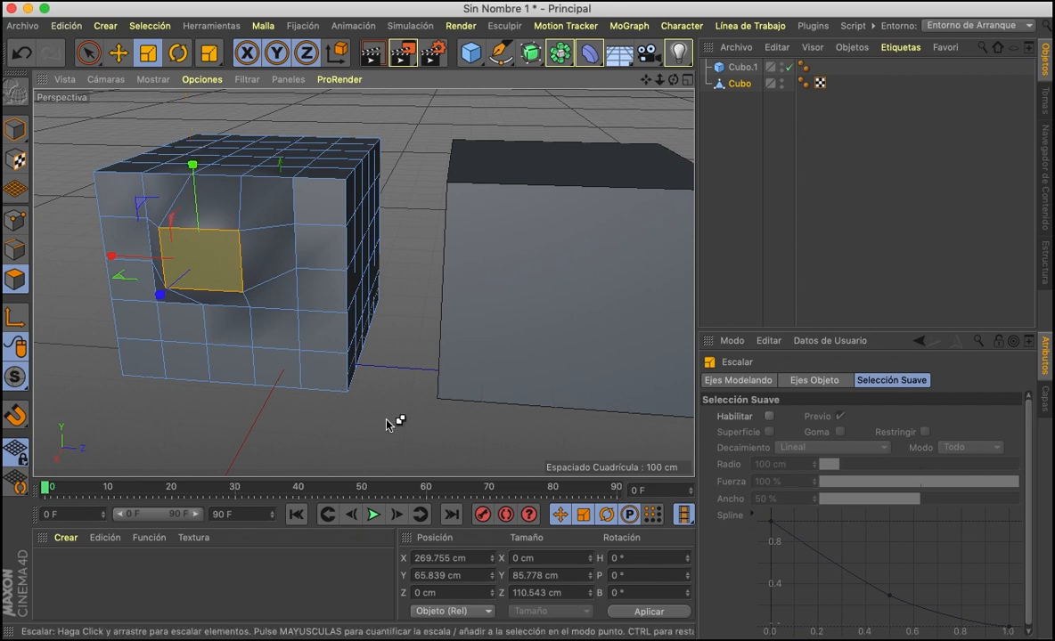
key("super+z")
key("super+z")
key("super+z")
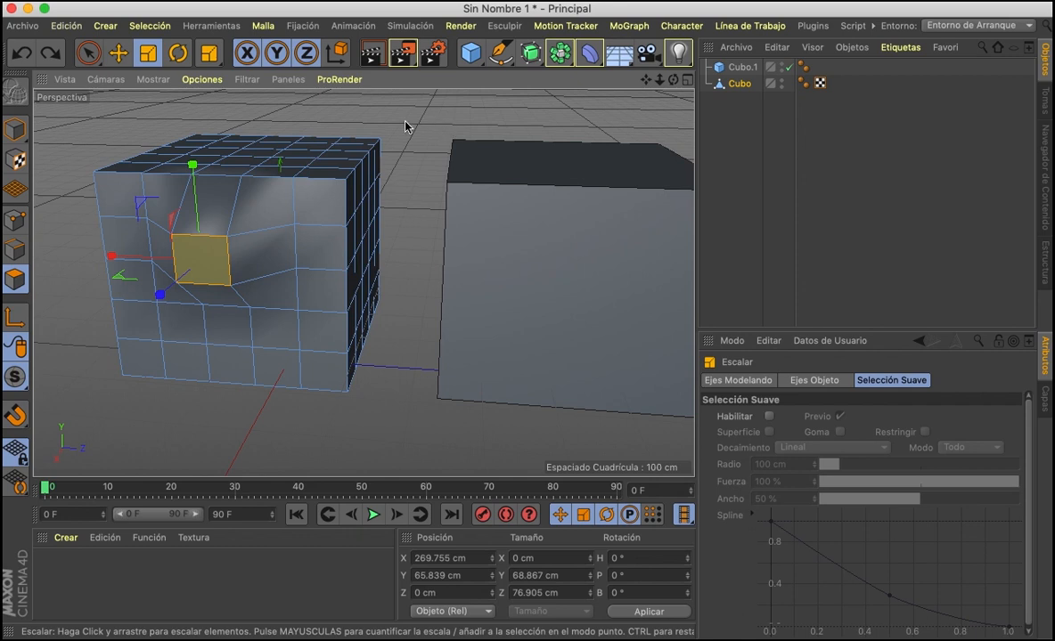
- Scale the pulled polygon uniformly to about 116 by 129 cm and rotate it freely
left_click_drag(406, 127, 466, 127)
left_click(177, 52)
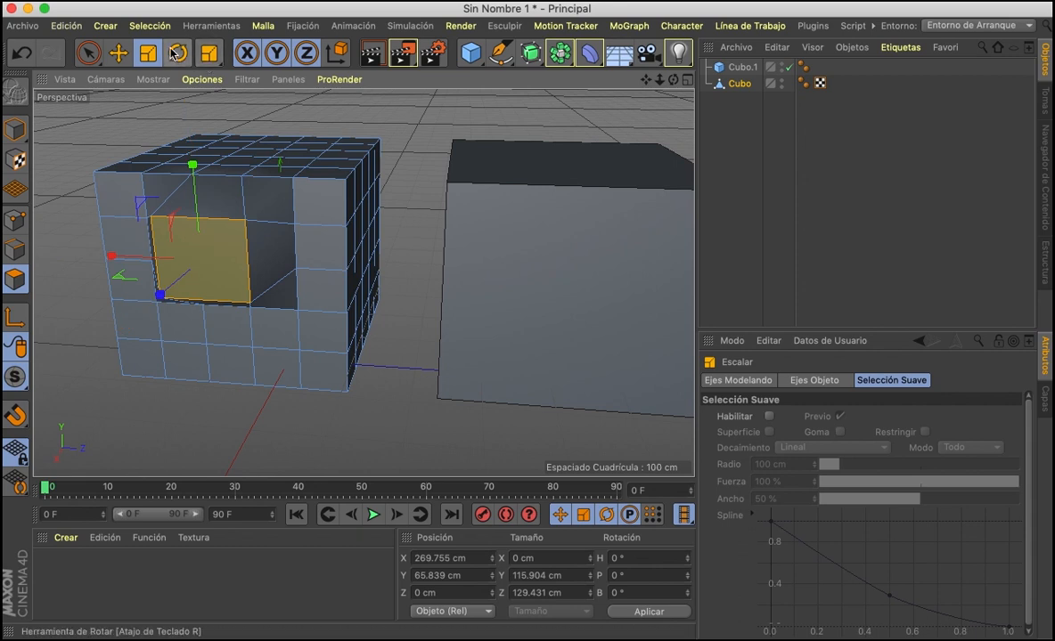
left_click_drag(237, 282, 162, 294)
- In Edge mode, move one vertical edge of the rotated polygon outward to about X 479 cm
left_click(13, 255)
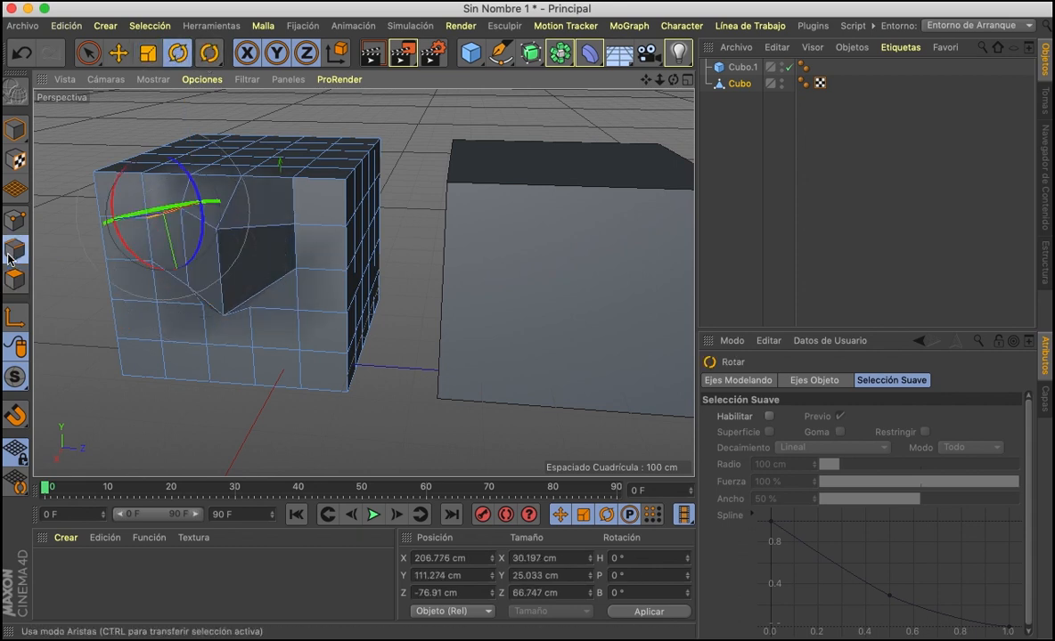
left_click(118, 53)
left_click_drag(198, 306, 157, 368)
left_click_drag(673, 79, 795, 105)
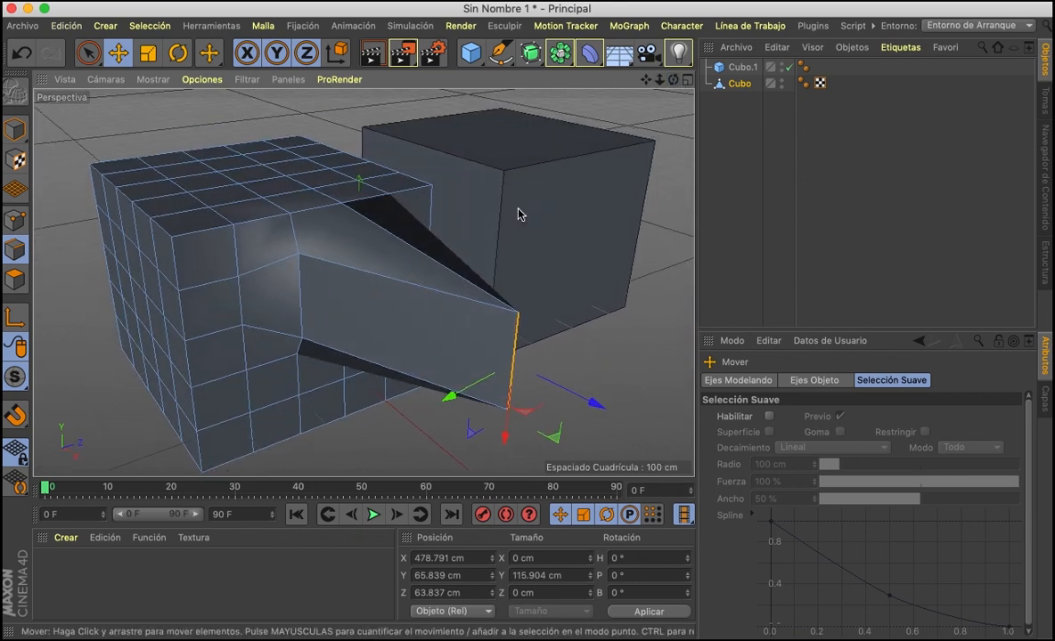
- Raise the upper edge of the protruding polygon by about 105 cm and select an edge on the cube beside it
left_click(419, 244)
left_click_drag(440, 169, 445, 85)
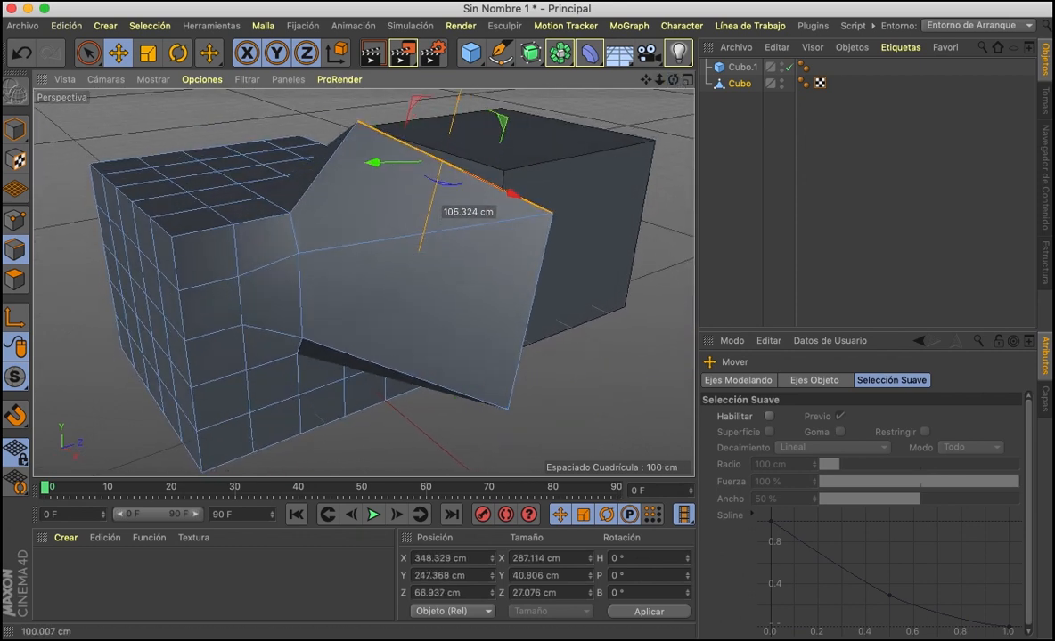
left_click_drag(423, 221, 425, 215)
left_click(260, 315)
left_click(241, 301)
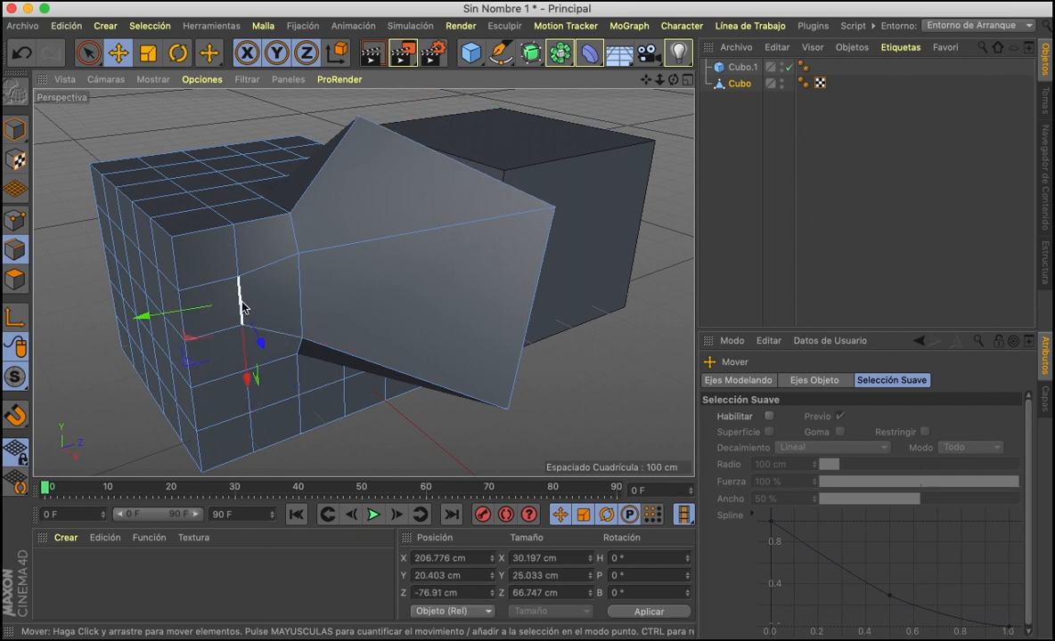
- In Points mode, pull the point at the upper base of the protrusion outward from the cube
left_click(19, 220)
left_click(296, 252)
left_click_drag(330, 271, 491, 333)
- Raise a top-face point to about Y 228 cm and shift the neighbouring front-edge point to about X 149 cm
left_click_drag(673, 79, 361, 160)
left_click(273, 173)
left_click_drag(266, 108, 266, 63)
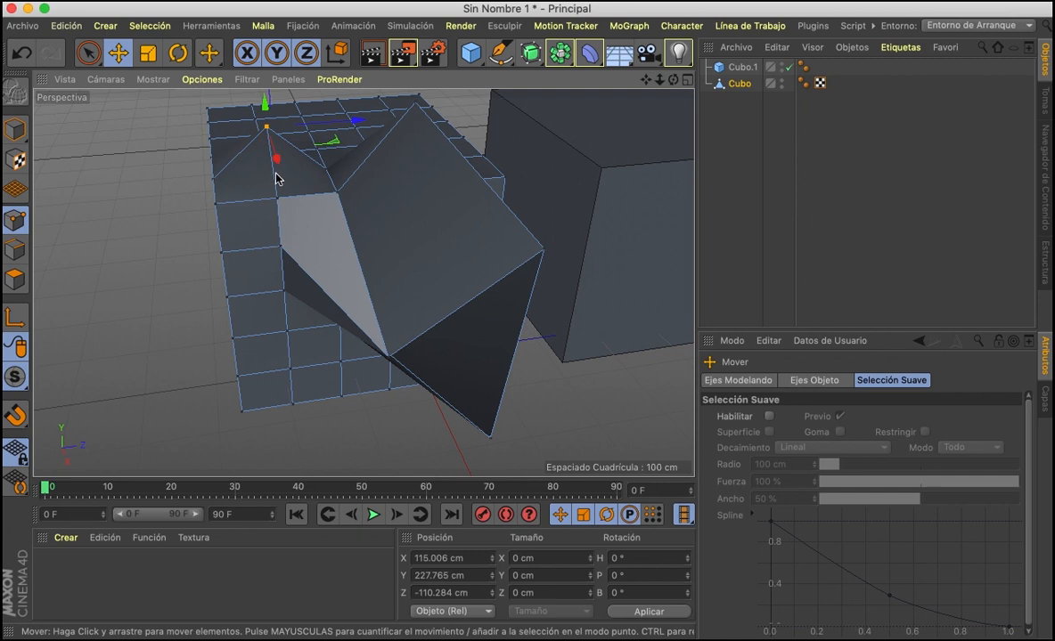
left_click(276, 177)
left_click_drag(286, 237, 278, 210)
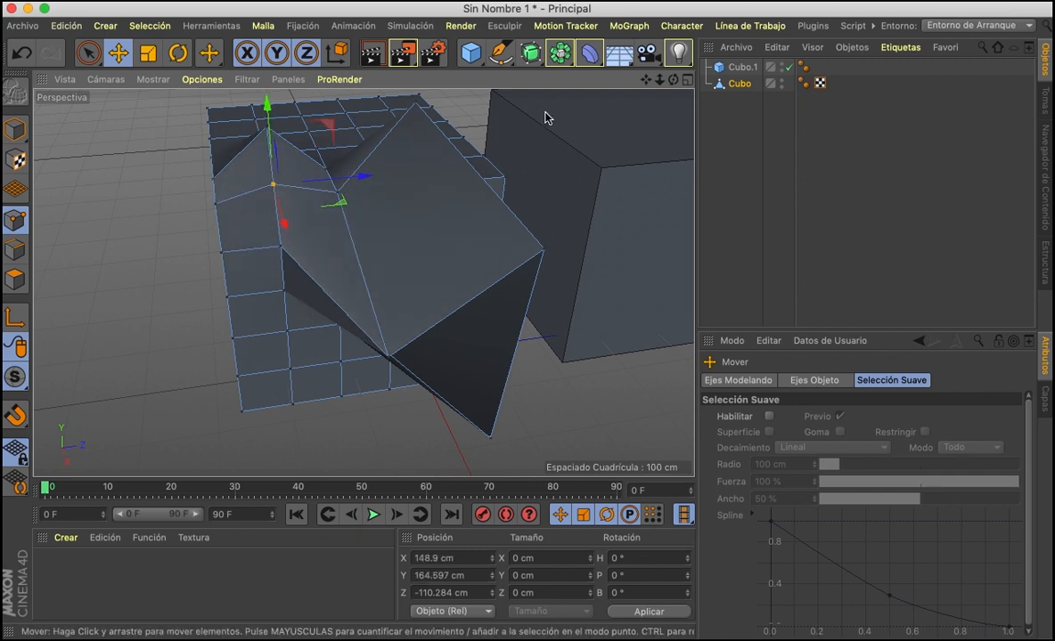
- Set the parametric cube's X, Y and Z segments all to 5 and move it along X to about -101 cm
left_click_drag(645, 79, 556, 194)
left_click(742, 67)
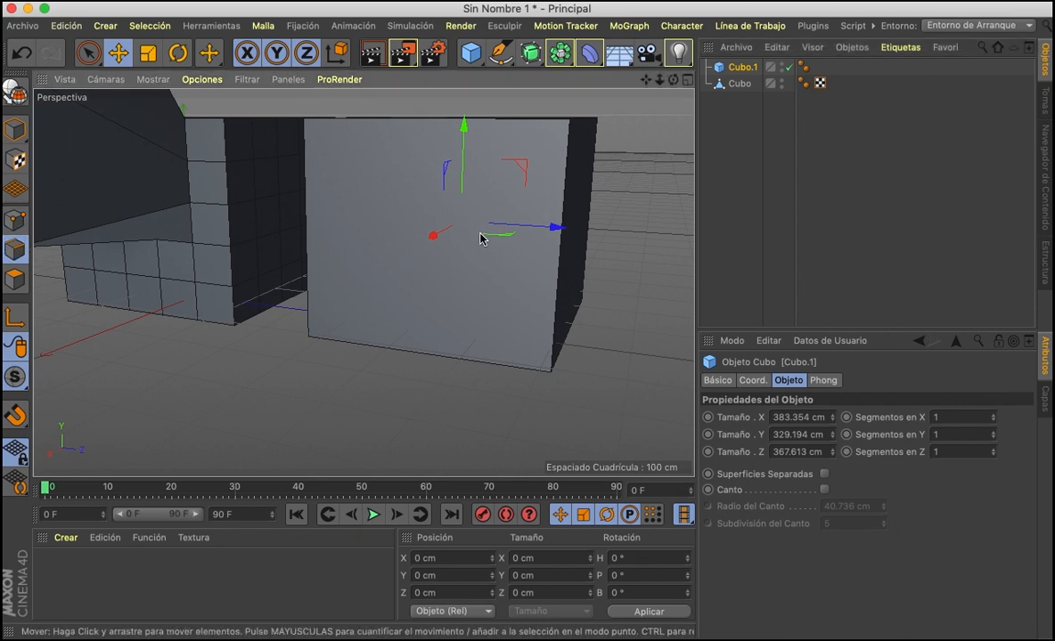
left_click(10, 279)
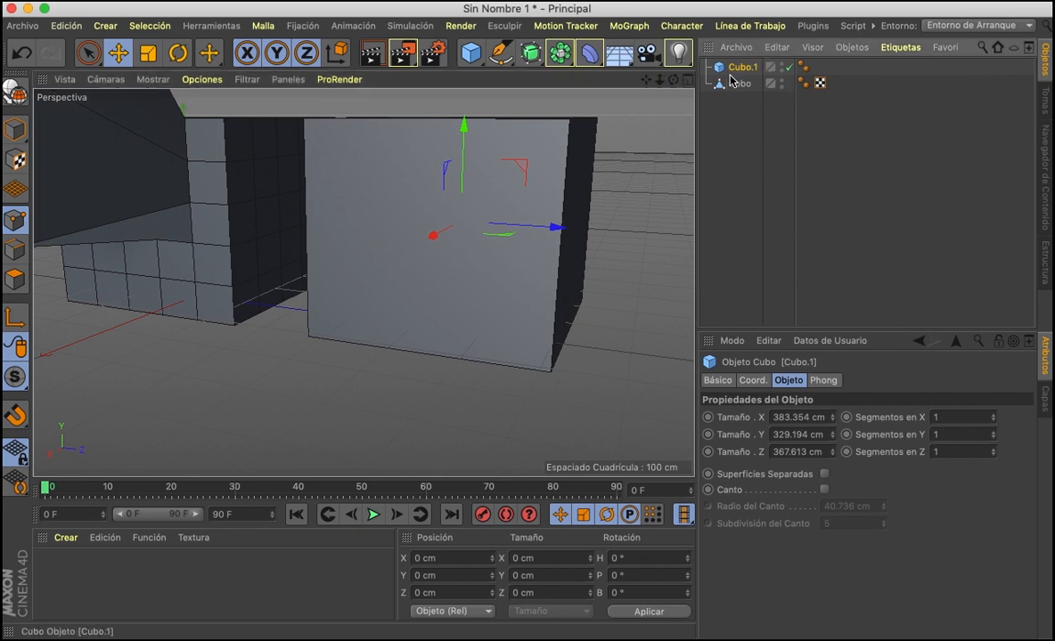
left_click(954, 415)
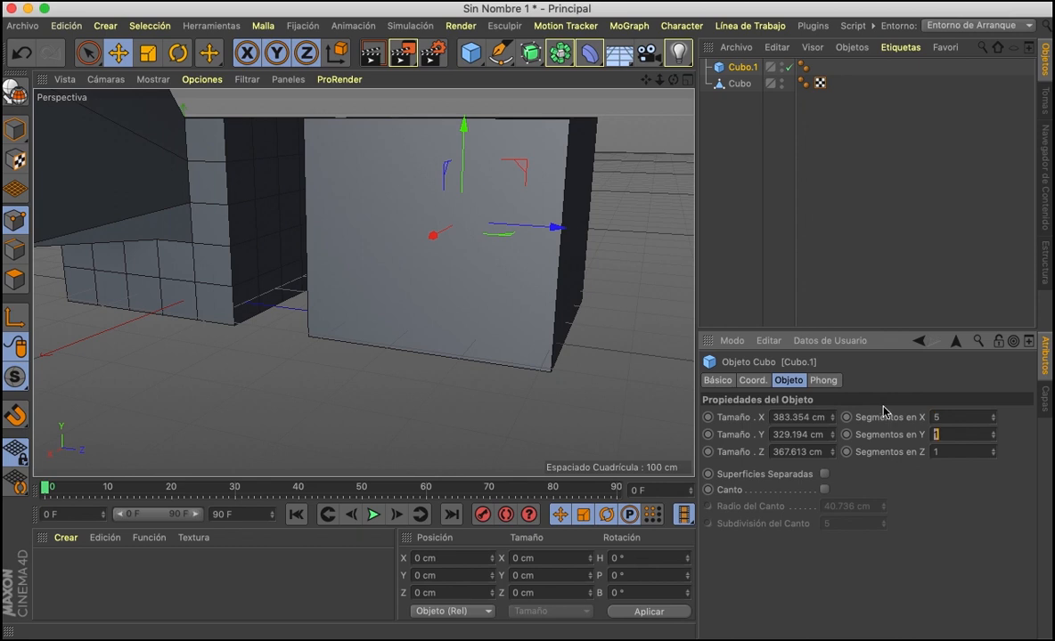
key("Tab")
type("5")
key("Return")
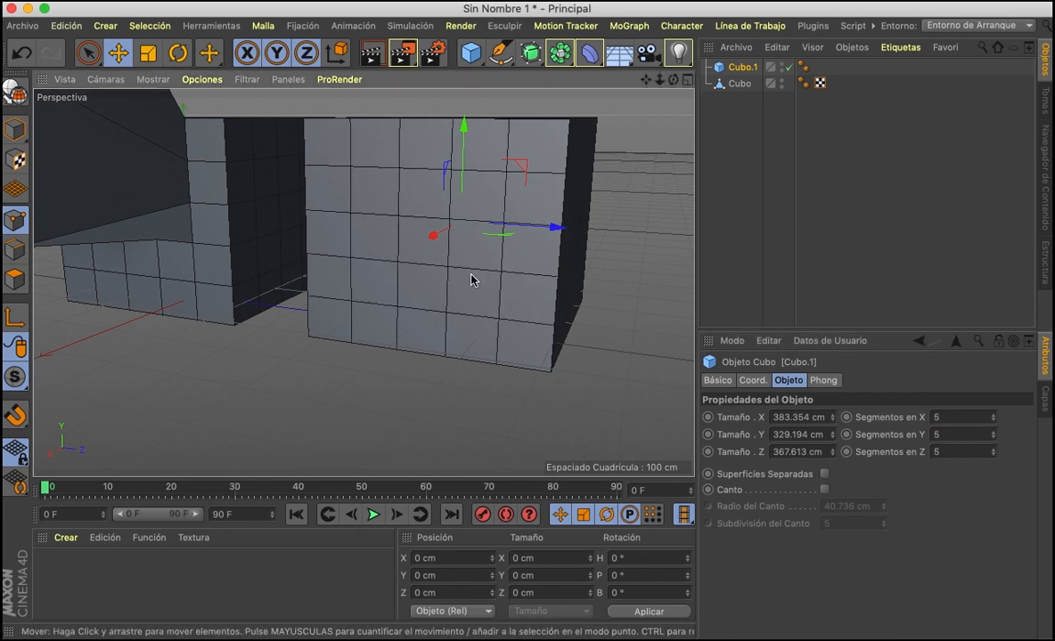
left_click_drag(432, 236, 427, 262)
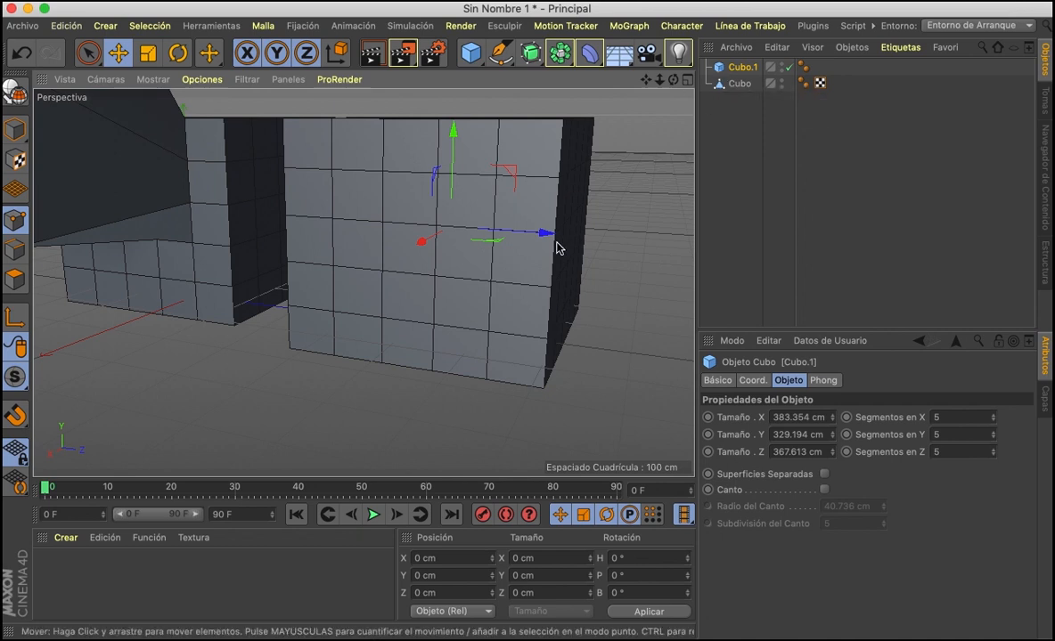
- Convert the parametric cube into an editable polygon object and undo the conversion
left_click(14, 90)
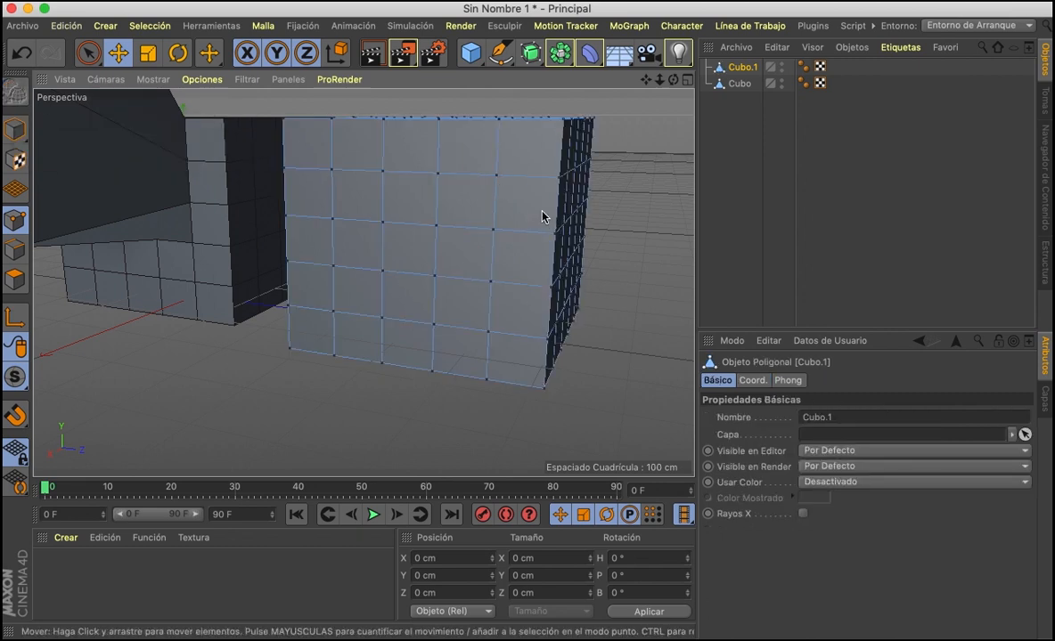
key("ctrl+z")
- Check the parametric cube in the component modes and return it to Model mode
left_click_drag(646, 79, 611, 133)
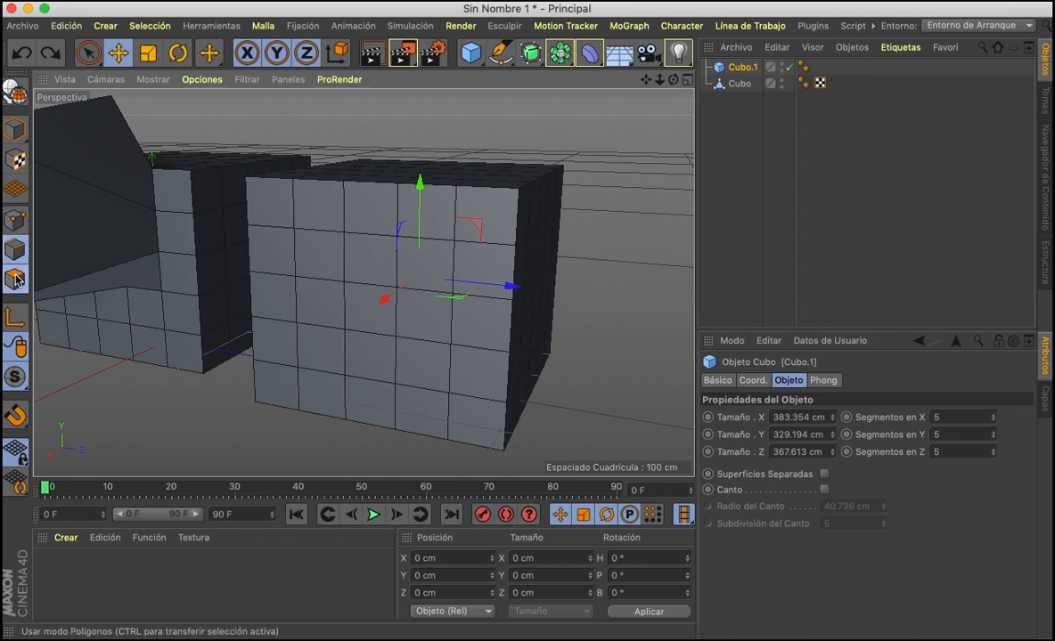
left_click(15, 220)
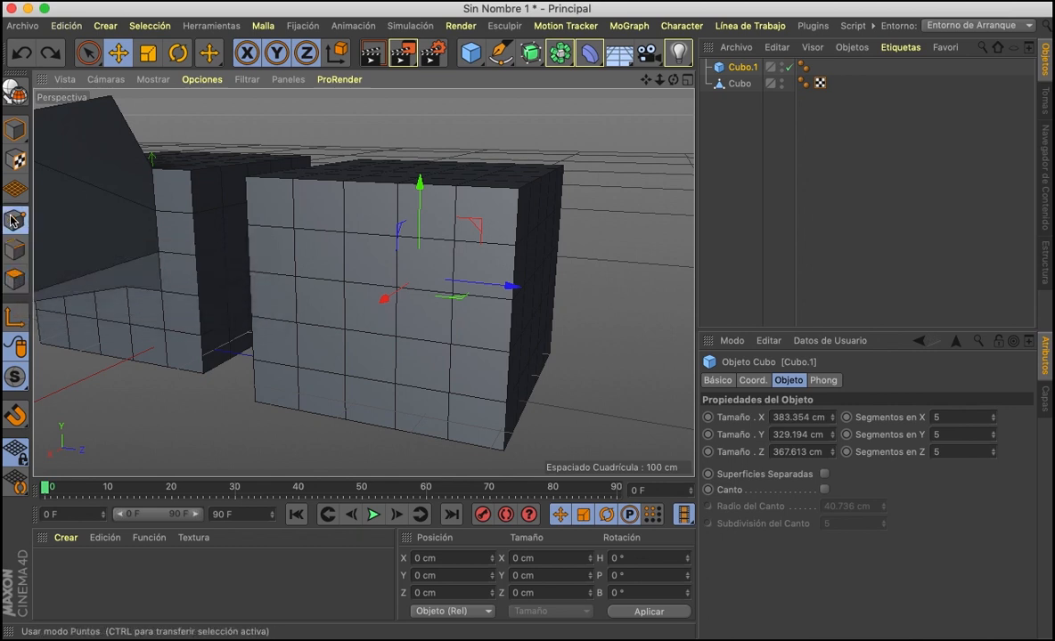
left_click(17, 140)
left_click(17, 140)
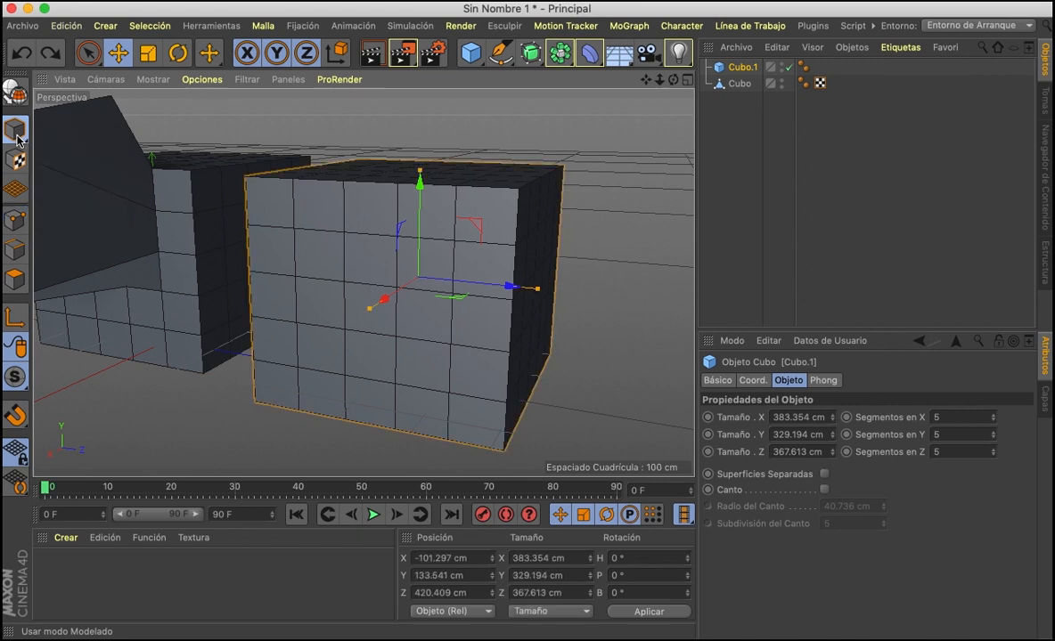
- Examine the deformed cube's points, edges and polygons in their modes, and return to Model mode with the parametric cube selected
left_click(104, 105)
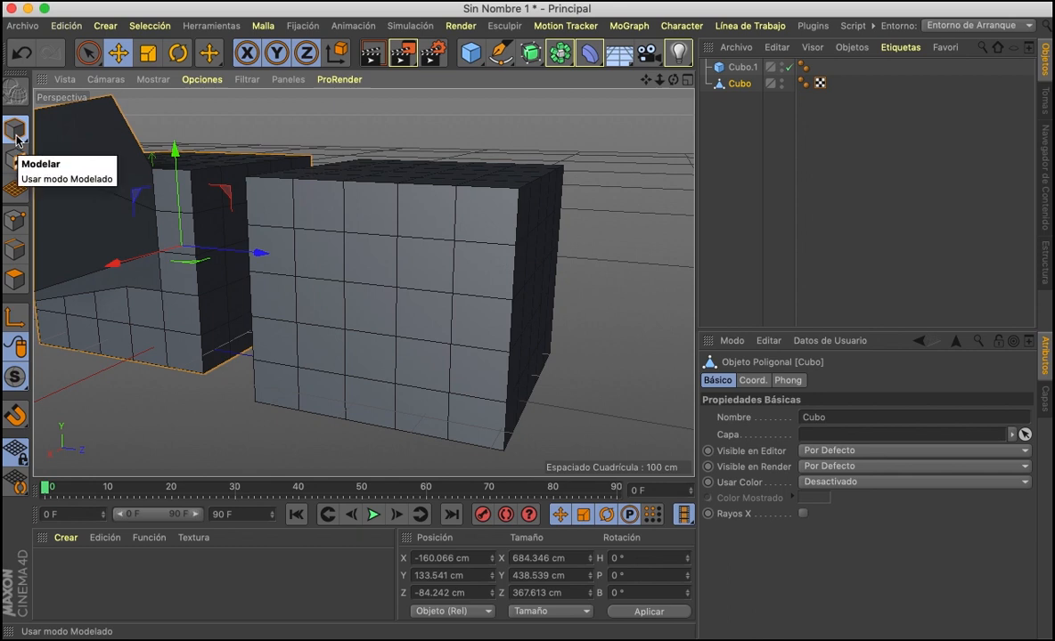
left_click(14, 219)
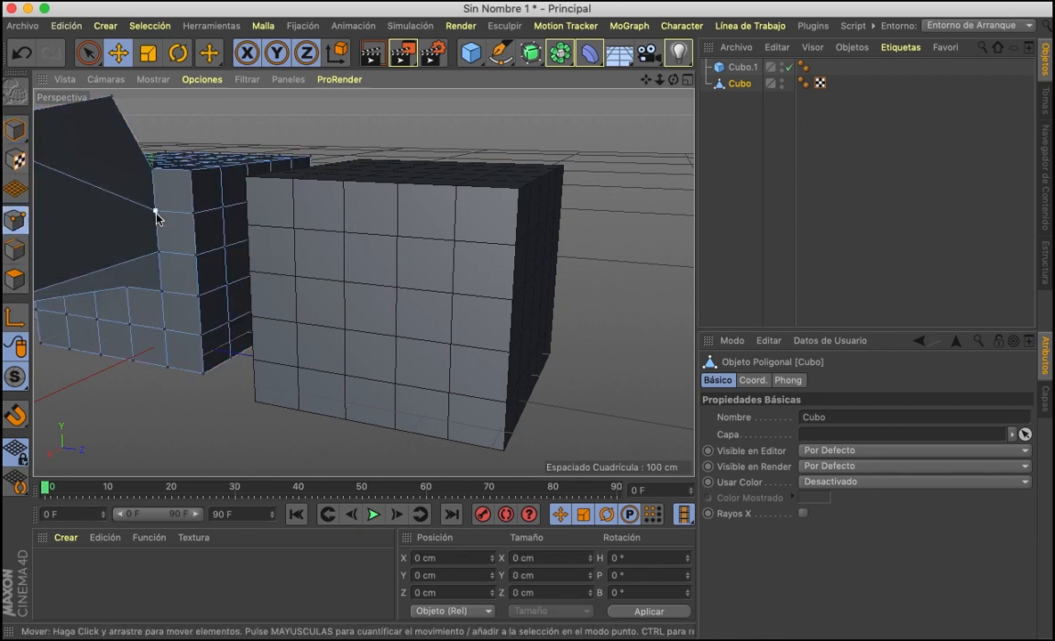
left_click(15, 250)
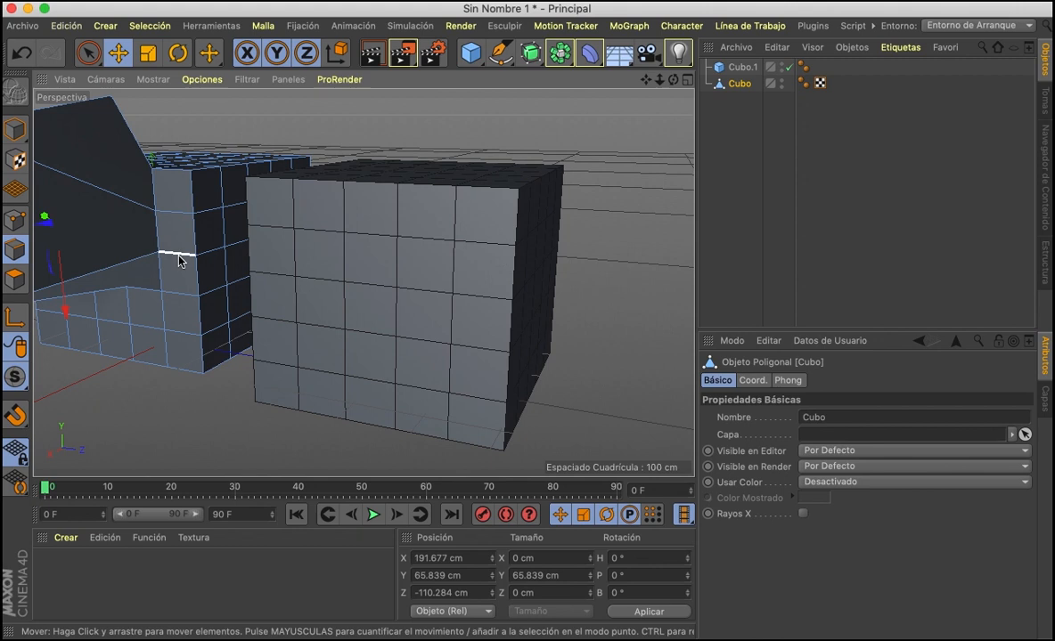
left_click(15, 279)
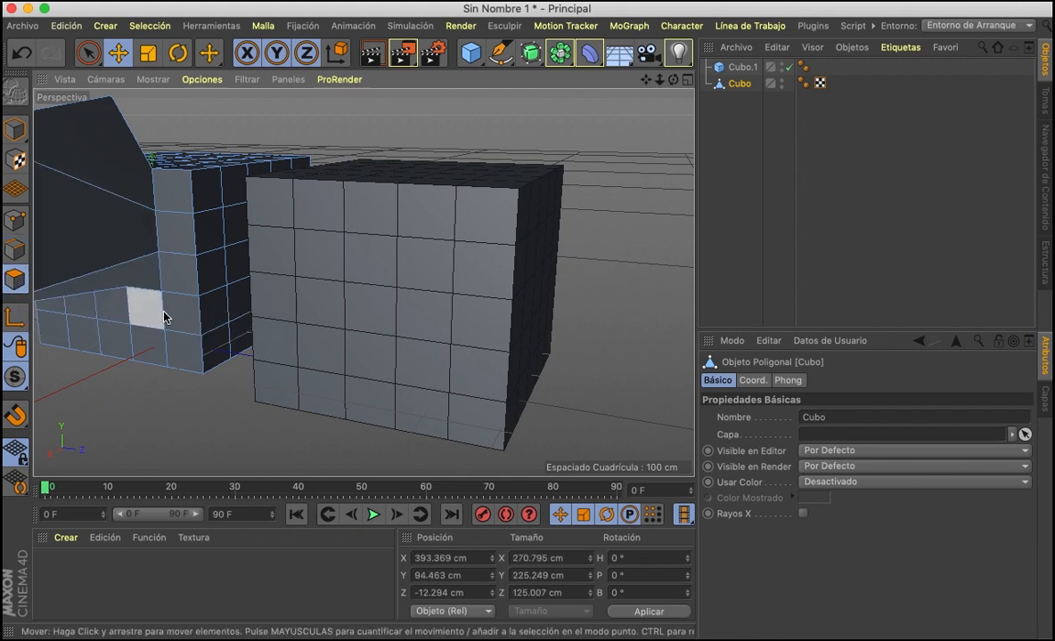
left_click(193, 235)
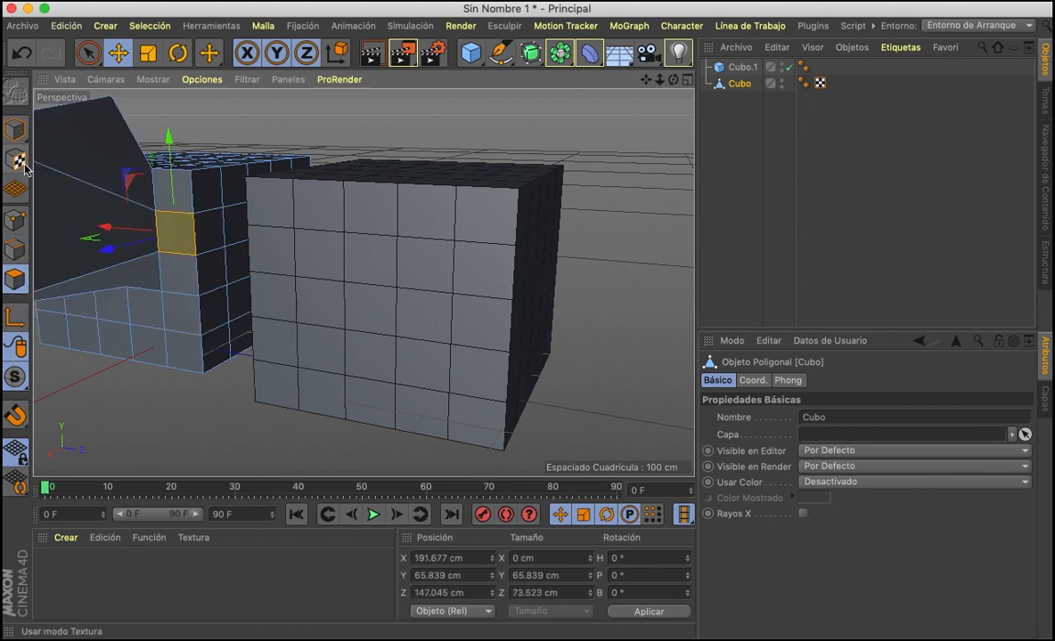
left_click(15, 130)
left_click(522, 169)
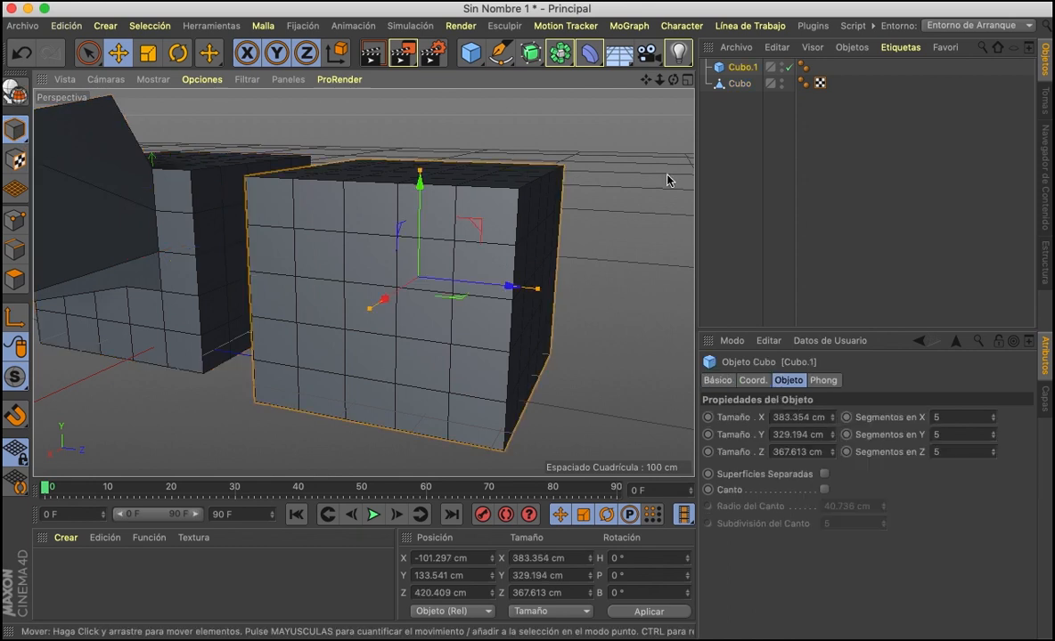
- Bring both cubes into view and select them together in the object list
key("h")
key("o")
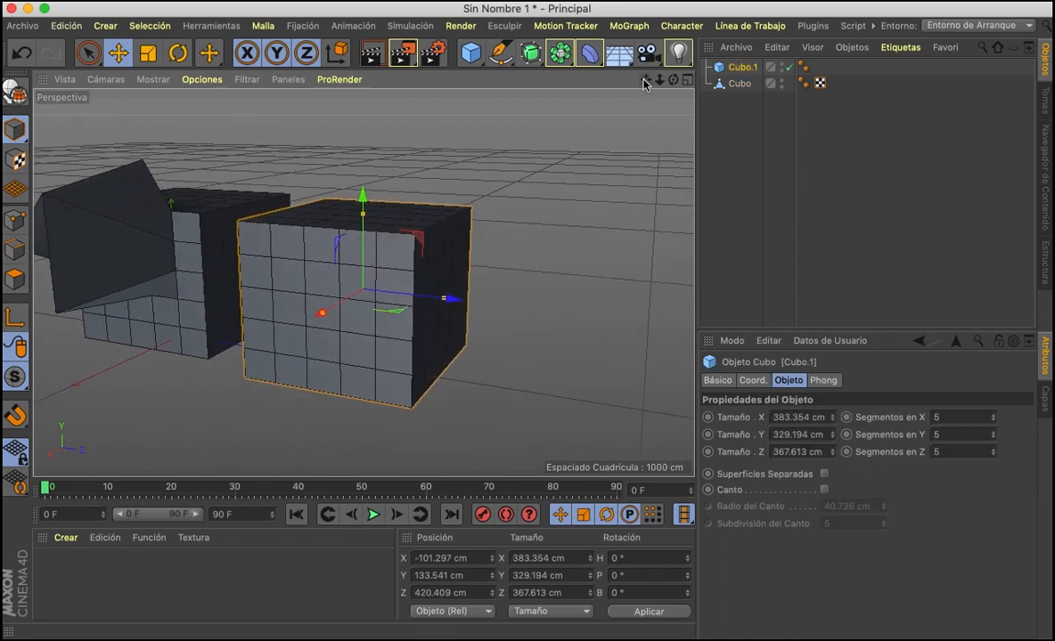
left_click_drag(673, 80, 799, 73)
left_click_drag(672, 79, 643, 70)
left_click_drag(751, 121, 728, 64)
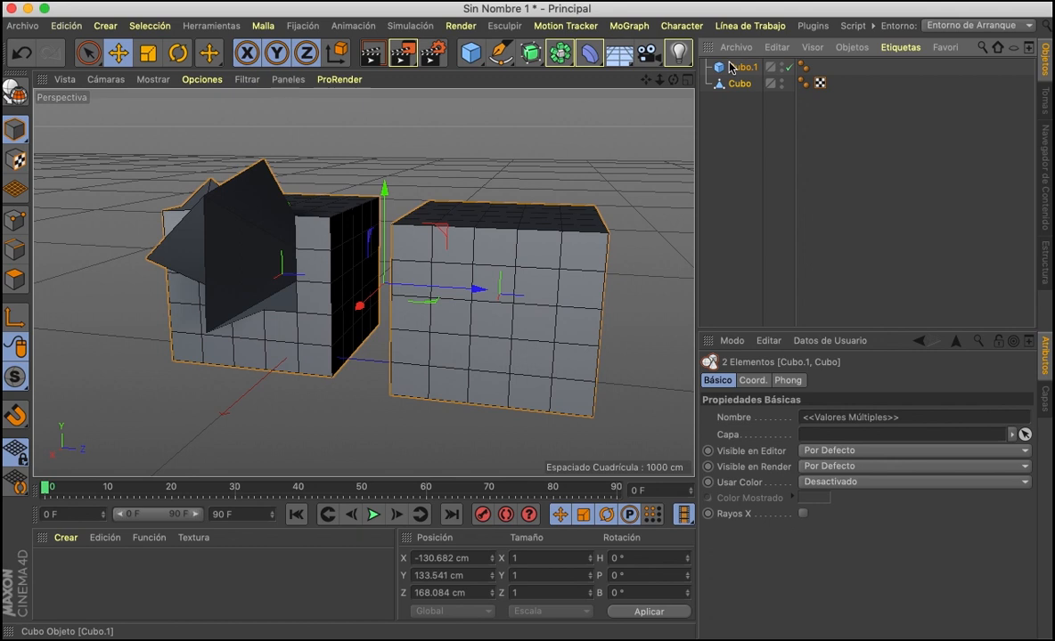
- Replace both cubes with a cylinder of about 85 cm radius and 177 cm height, raised to about 123 cm in Y
key("Delete")
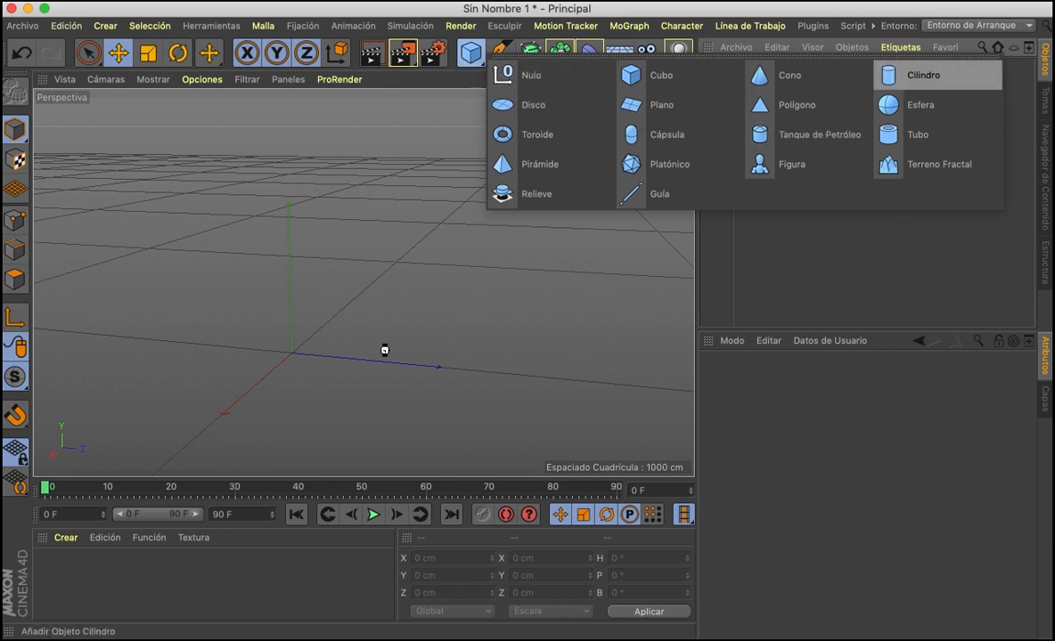
left_click(923, 75)
left_click_drag(290, 264, 297, 207)
scroll(289, 264, "up", 2)
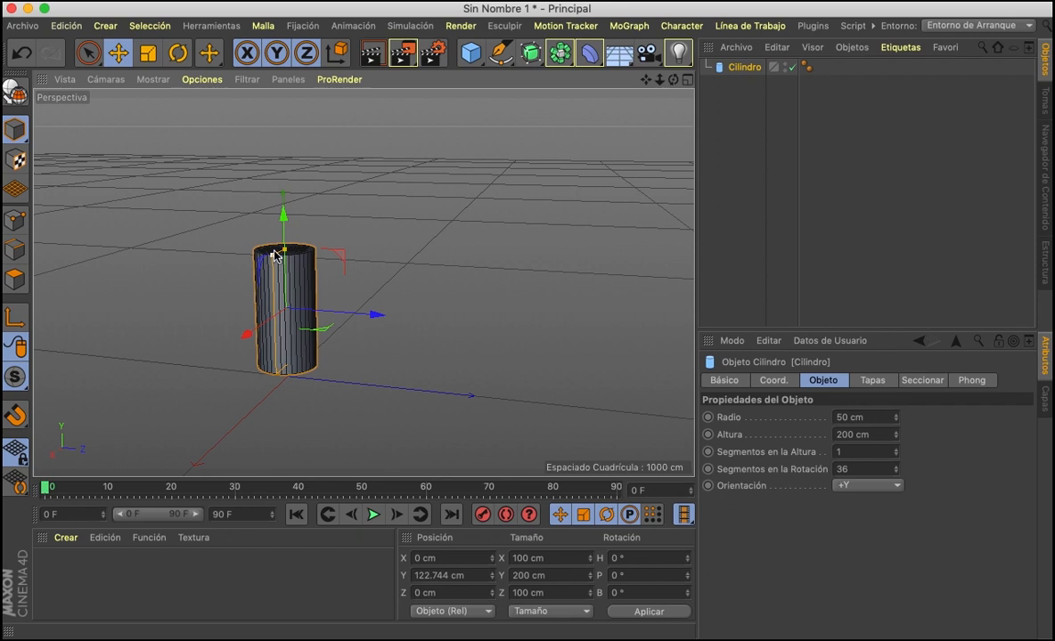
left_click_drag(285, 253, 269, 280)
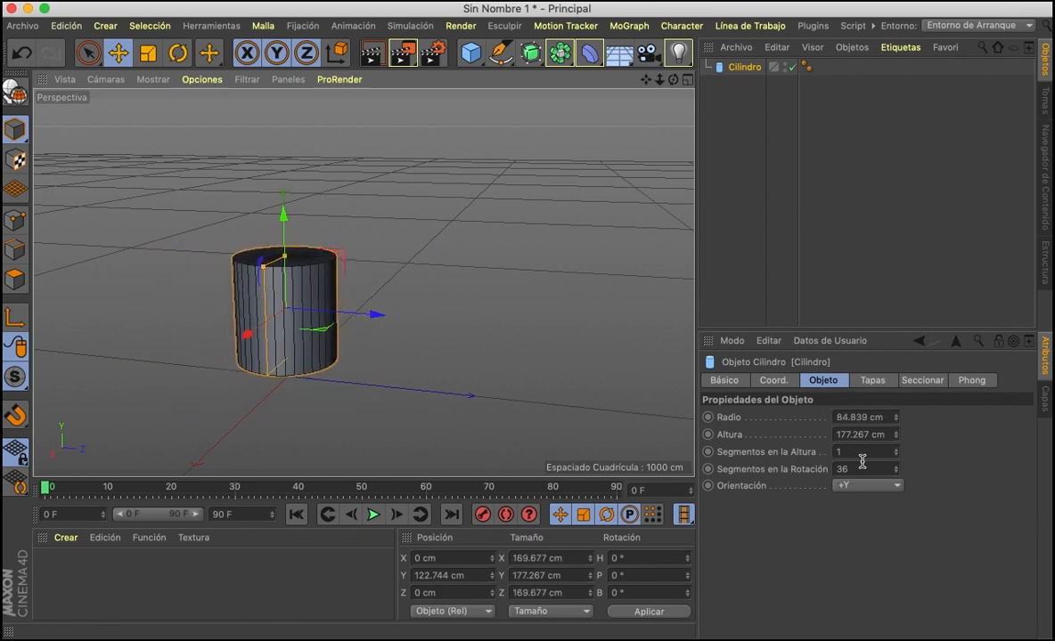
- Set the cylinder to 7 height segments and 45 rotation segments
left_click(896, 449)
left_click(895, 449)
left_click(895, 449)
left_click(896, 449)
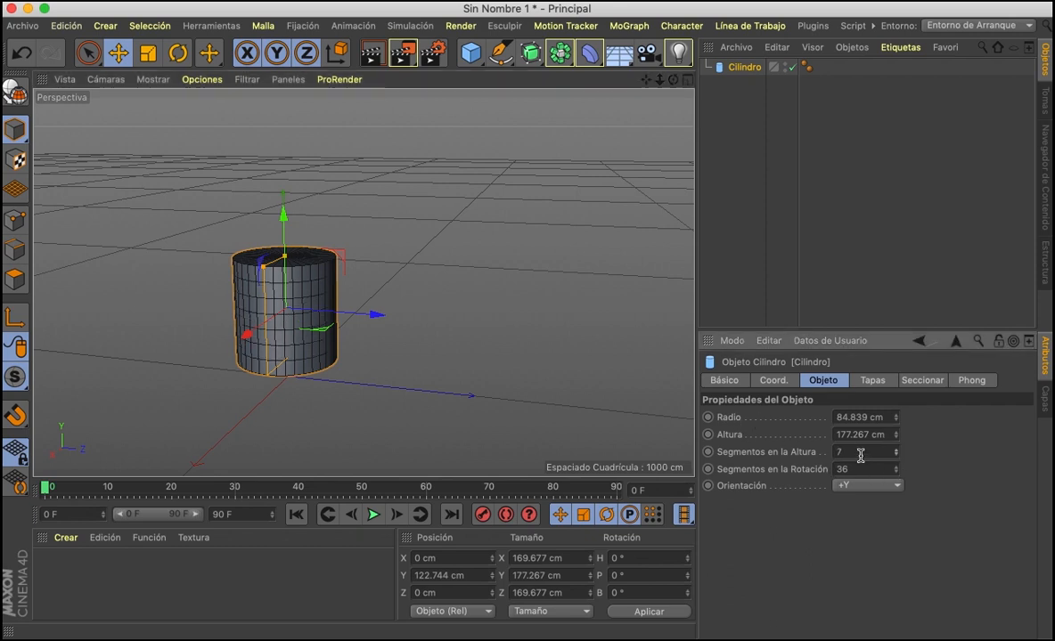
scroll(309, 255, "up", 5)
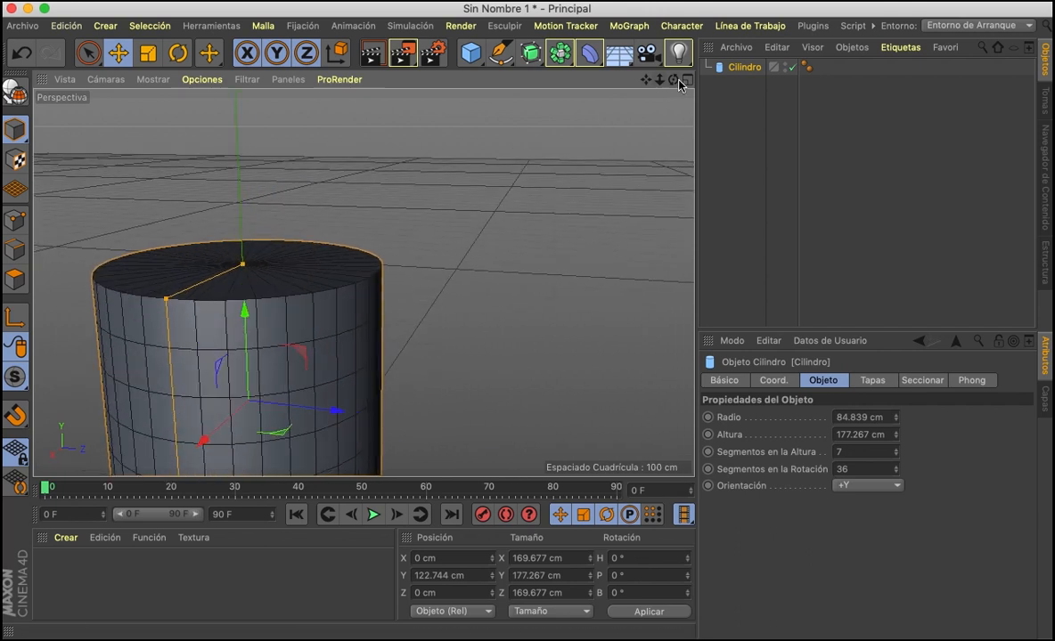
left_click_drag(674, 79, 648, 205)
left_click_drag(896, 467, 897, 468)
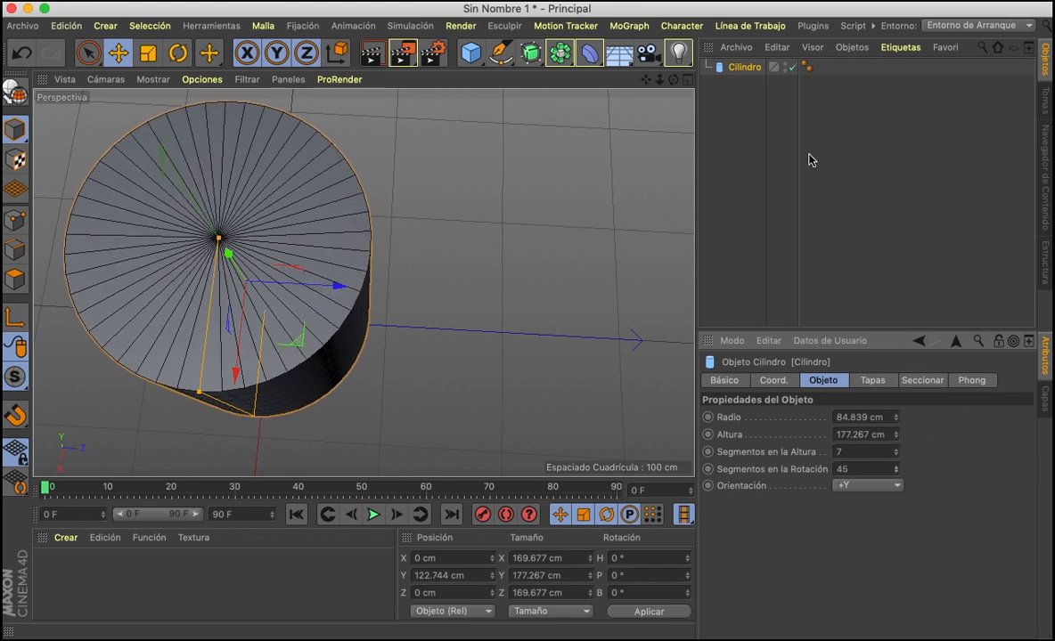
- Try the -X and +X orientations on the cylinder while viewing it from the side
left_click_drag(673, 80, 673, 5)
scroll(546, 311, "down", 5)
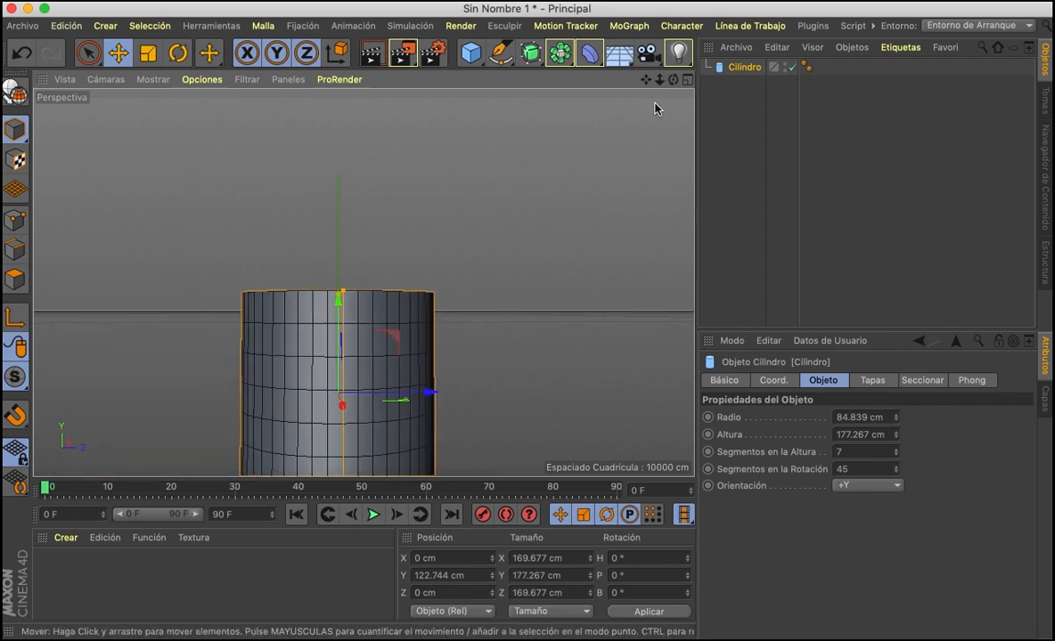
left_click_drag(646, 79, 673, 96)
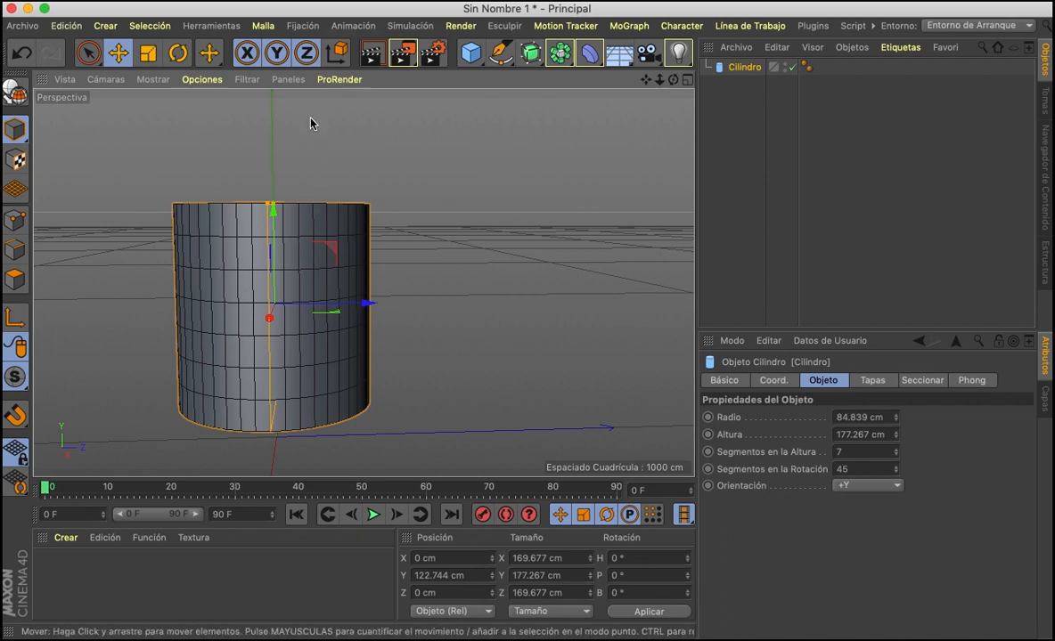
left_click(894, 490)
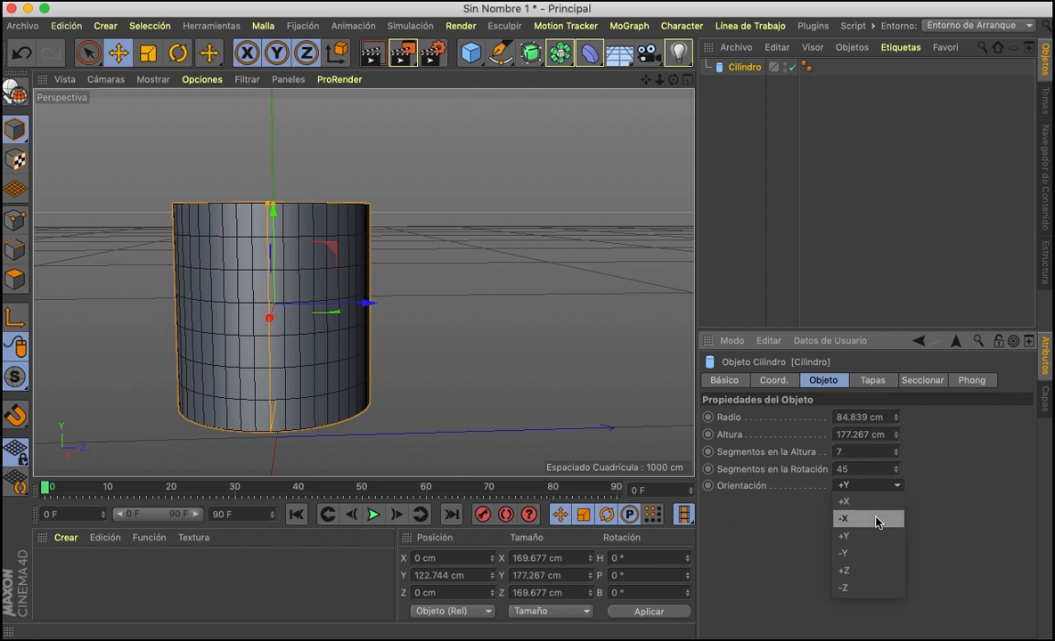
left_click(877, 519)
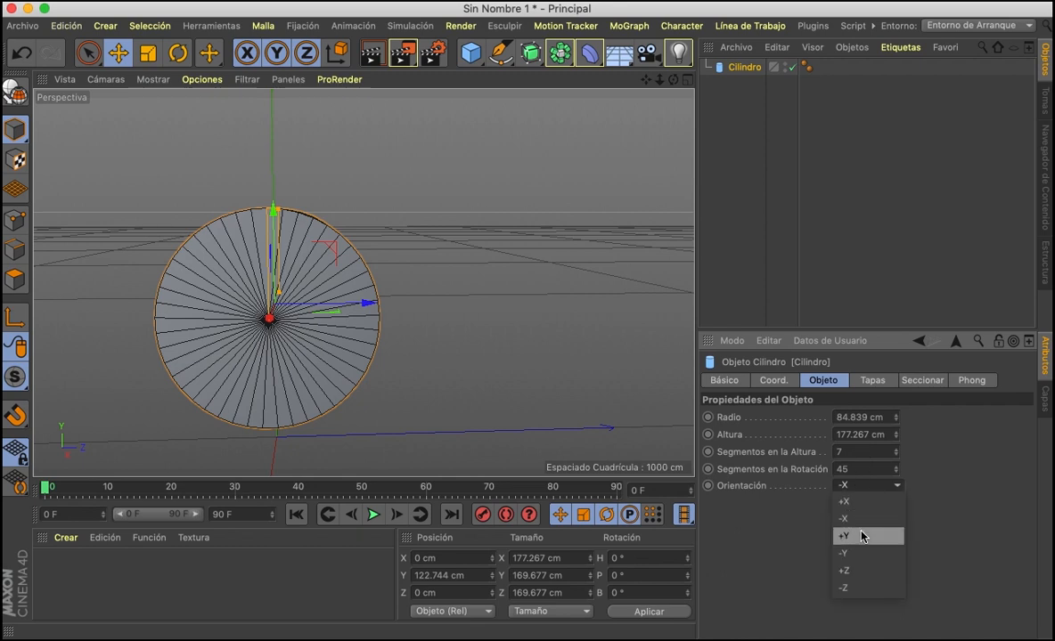
left_click(855, 502)
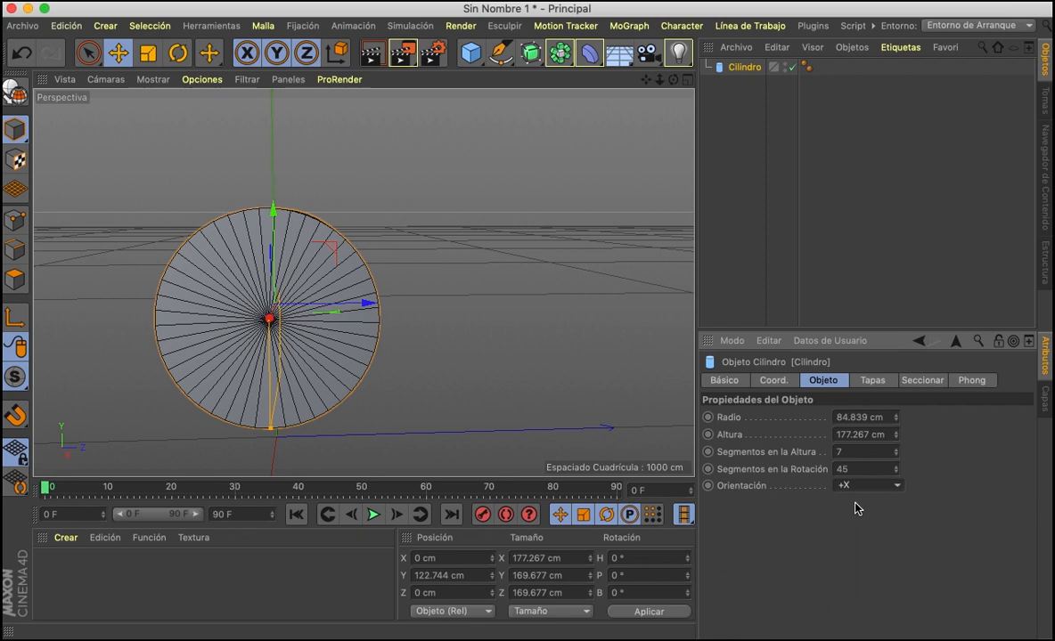
left_click(860, 486)
left_click(862, 519)
left_click(849, 487)
left_click(850, 520)
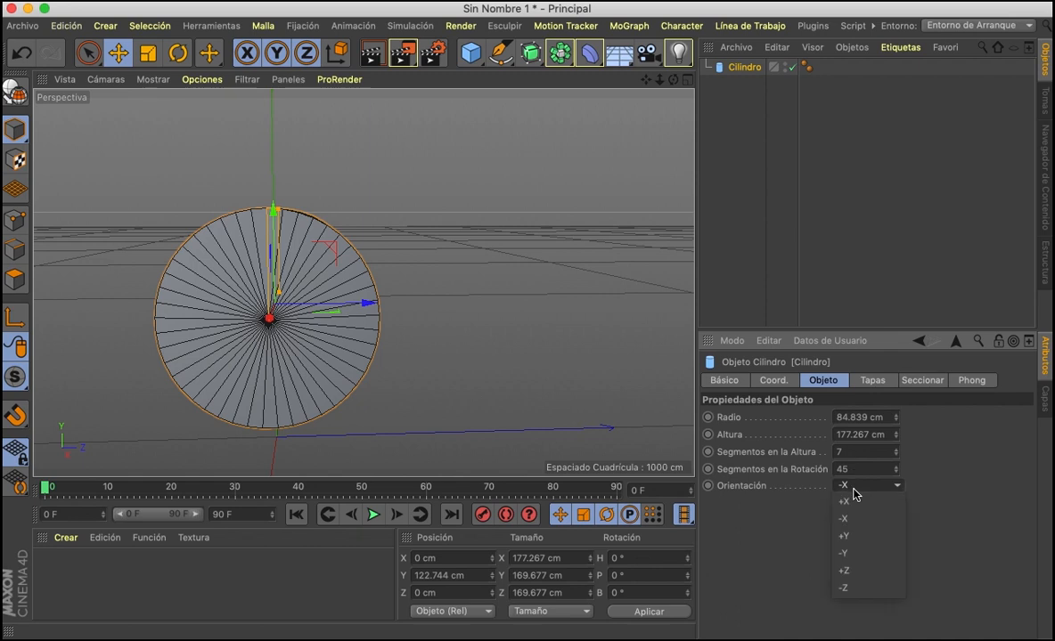
- Try the +Z and -Z orientations on the cylinder and restore +Y
left_click(869, 580)
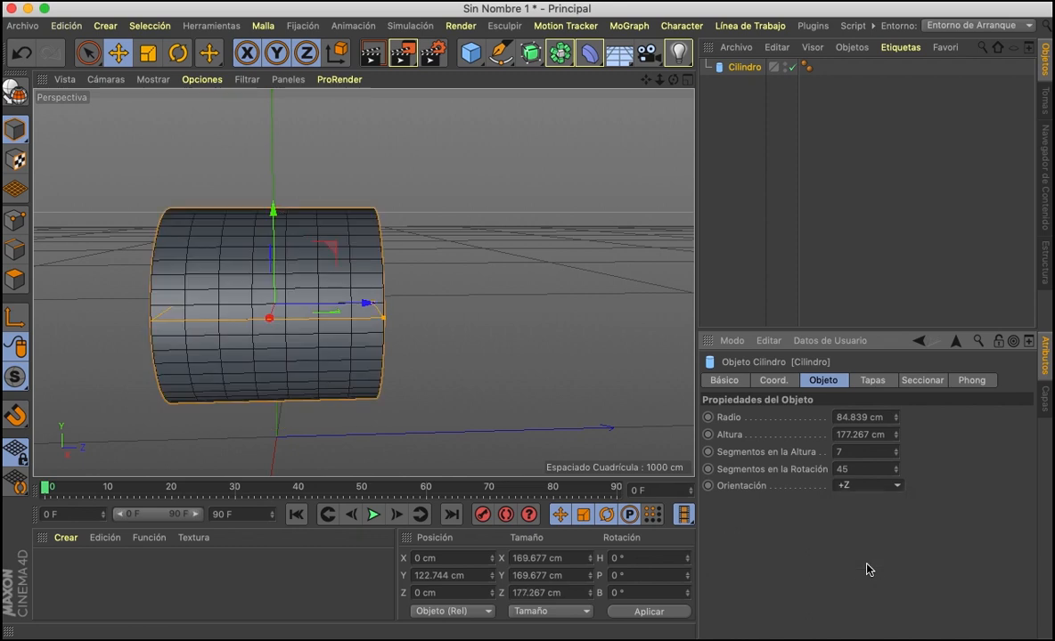
left_click(867, 485)
left_click(854, 588)
left_click(884, 485)
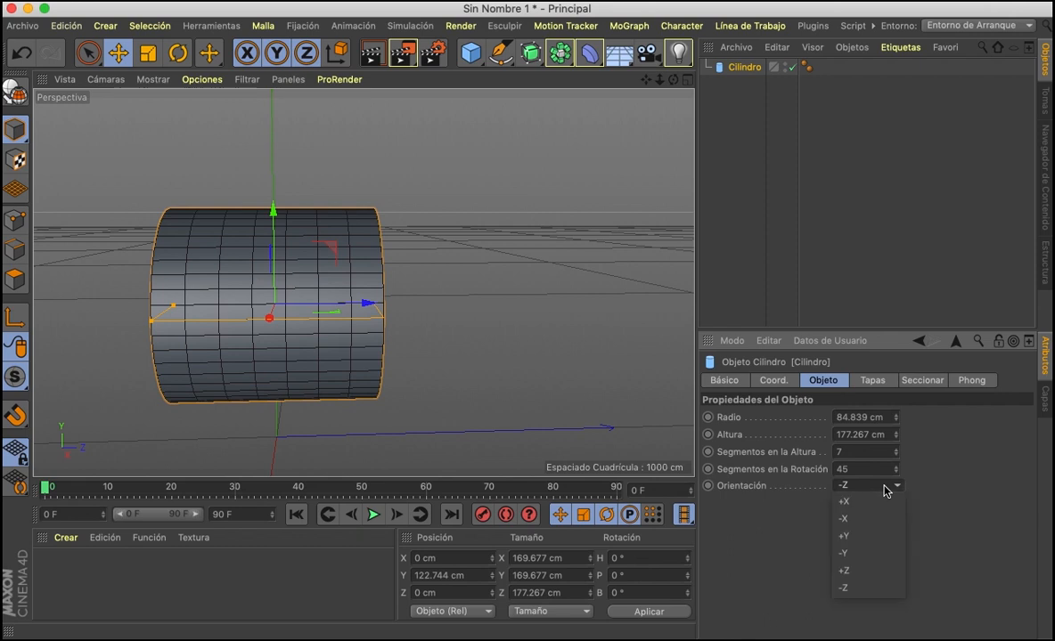
left_click(860, 536)
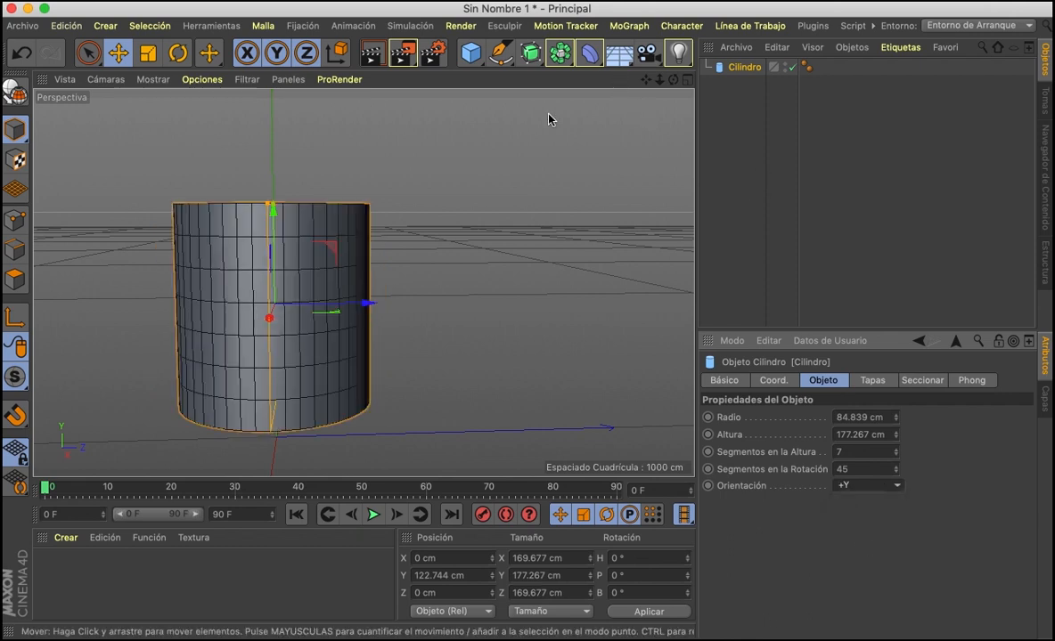
- Stretch the cylinder to about 291 cm tall and raise it to about 166 cm in Y
left_click_drag(276, 219, 282, 135)
scroll(476, 221, "down", 2)
left_click_drag(646, 79, 646, 117)
left_click_drag(673, 80, 595, 80)
left_click_drag(374, 173, 392, 207)
- Add a cube beside the cylinder at about Z -305 cm, sized about 64 cm in Y and 228 cm in Z
left_click_drag(471, 70, 637, 73)
left_click_drag(428, 280, 408, 348)
left_click_drag(344, 297, 373, 343)
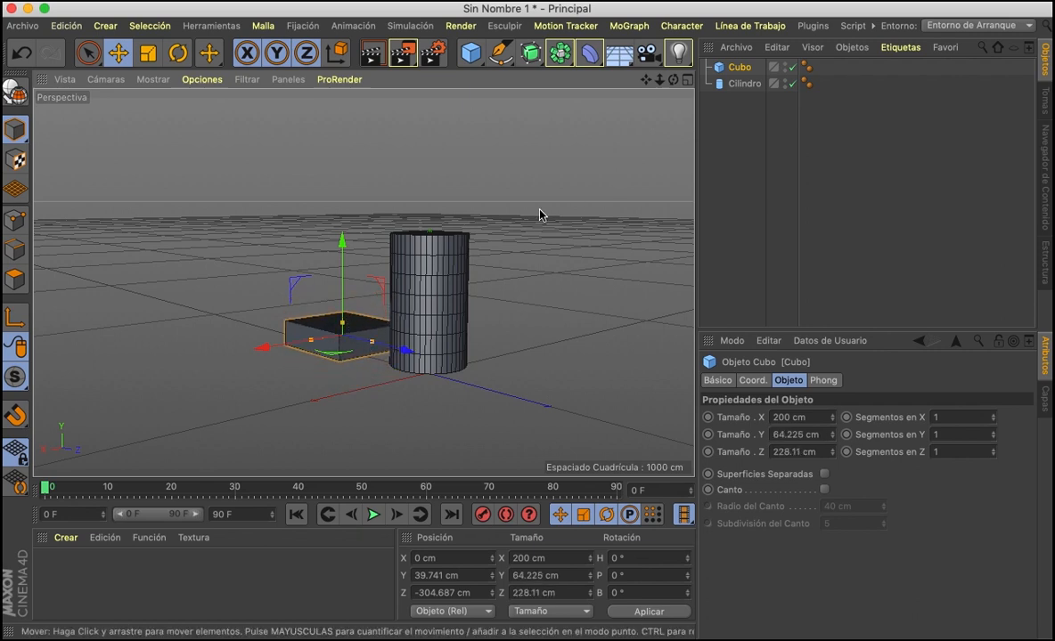
- Reshape the cylinder into a slimmer column of about 48 cm radius and 336 cm height
left_click(744, 82)
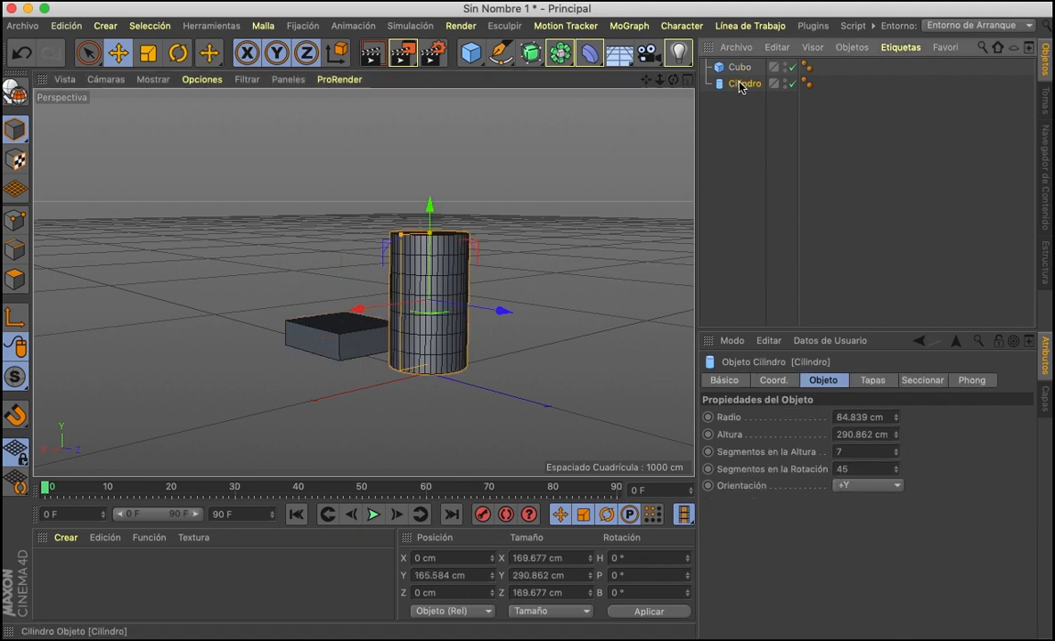
key("s")
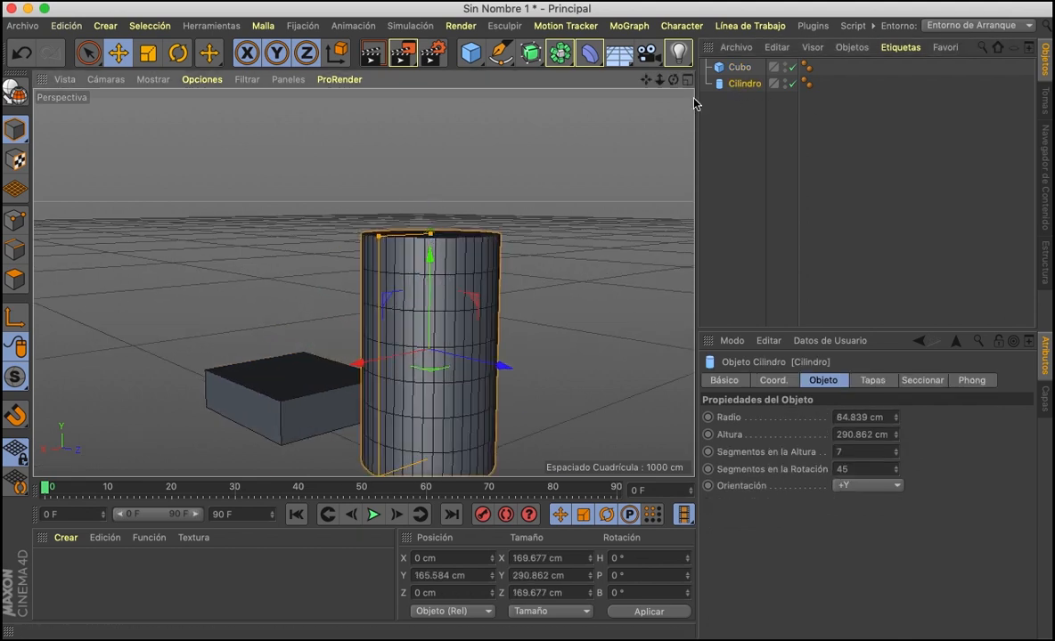
left_click_drag(645, 79, 478, 172)
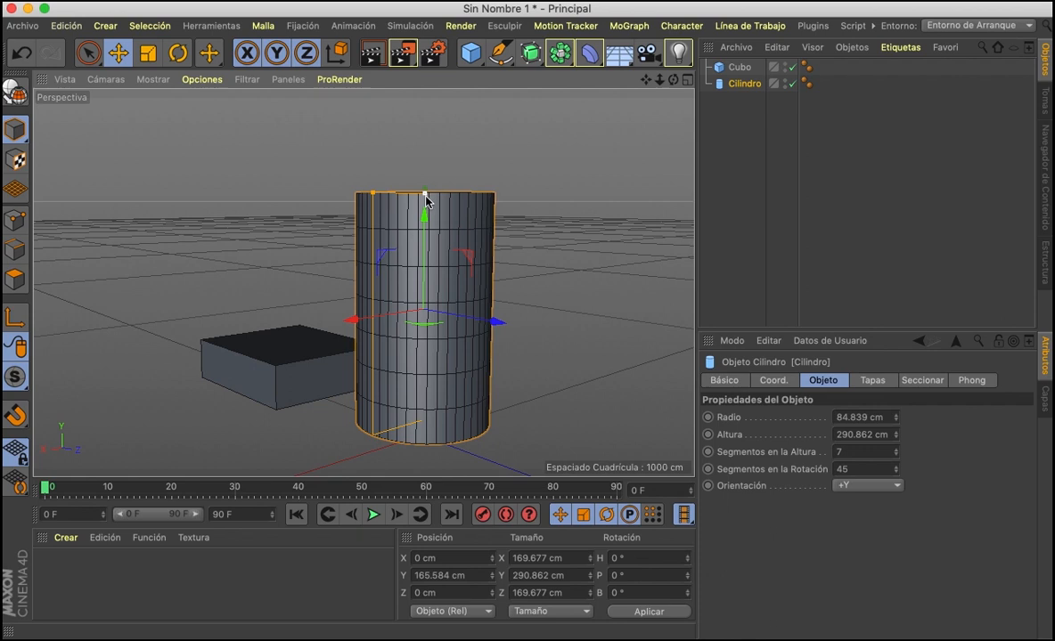
left_click_drag(425, 195, 396, 208)
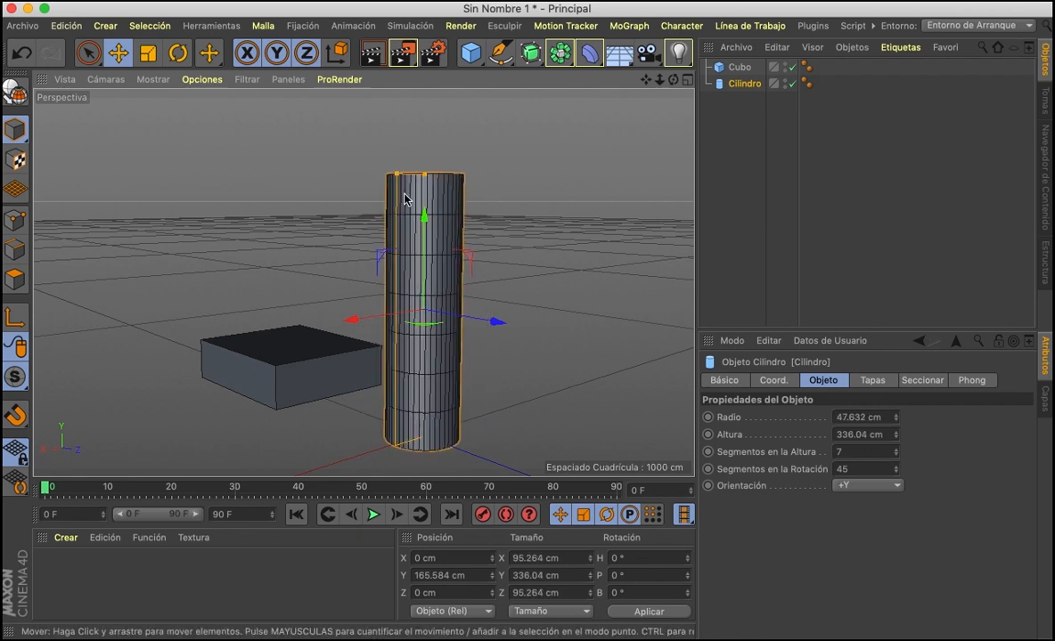
- Move the cube under the column to about Z -29 cm and raise the cylinder onto it at about Y 234 cm
left_click(797, 64)
left_click_drag(353, 384, 481, 430)
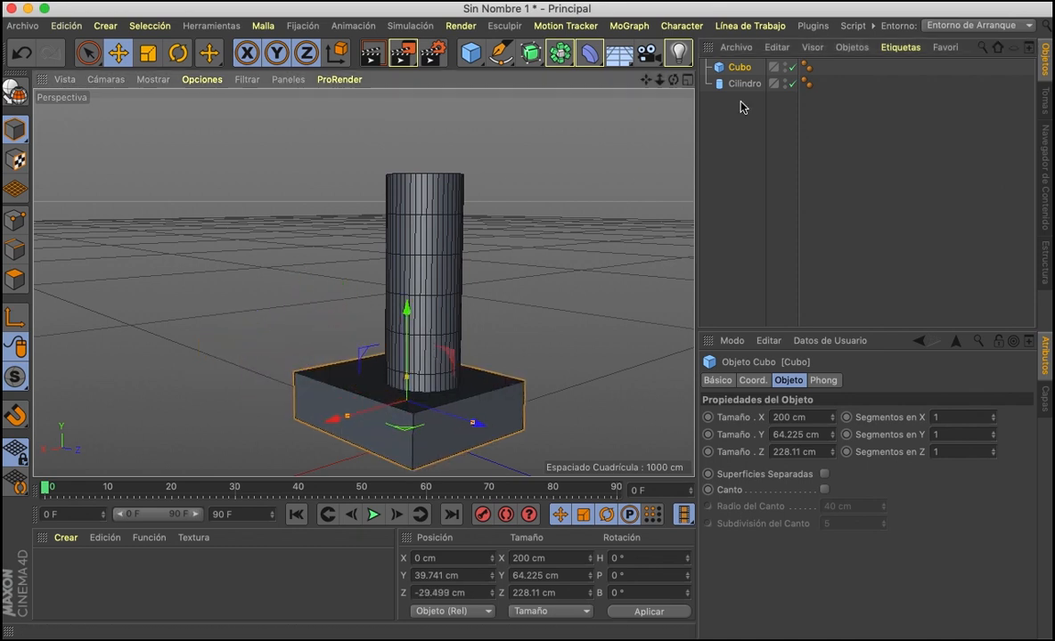
left_click(428, 268)
left_click_drag(426, 217, 424, 161)
left_click_drag(353, 259, 346, 264)
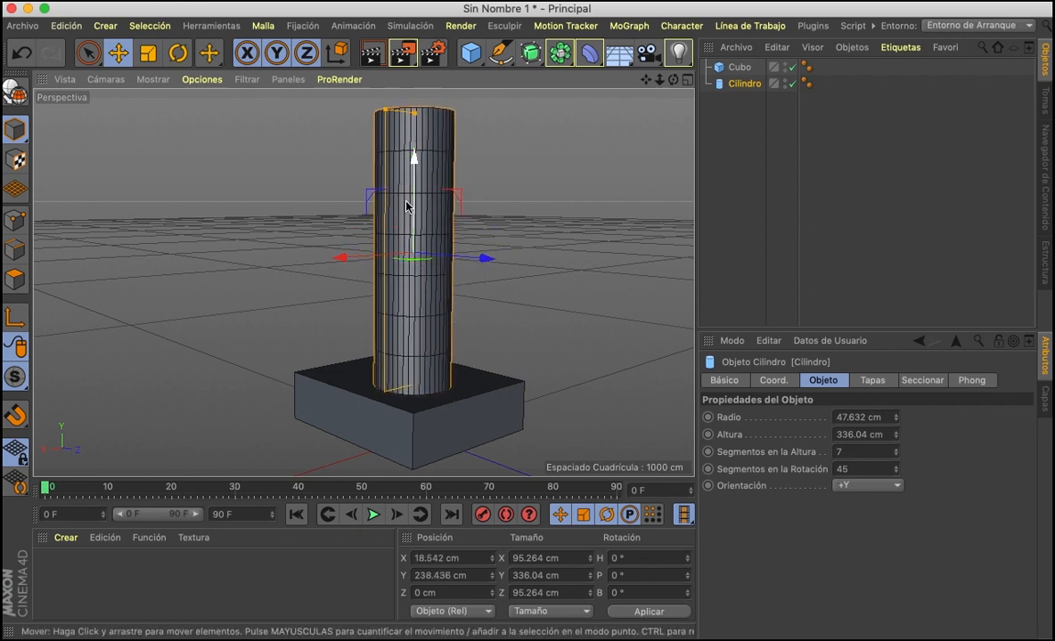
left_click_drag(385, 165, 385, 169)
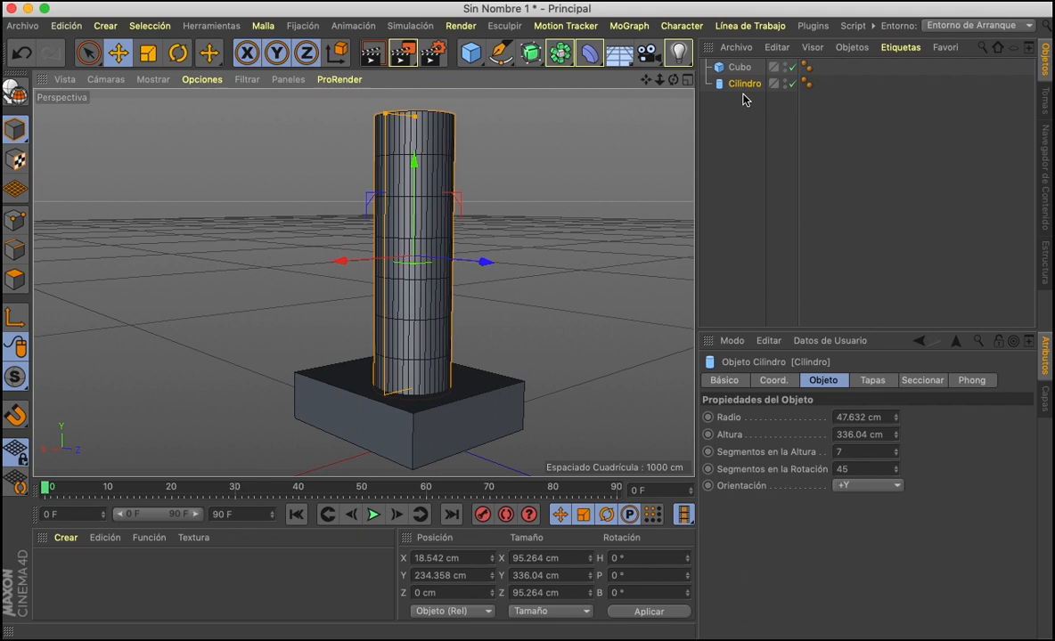
- Flatten the cube to a slab about 15 cm high and raise it to about Y 61 cm at the column's foot
left_click(739, 67)
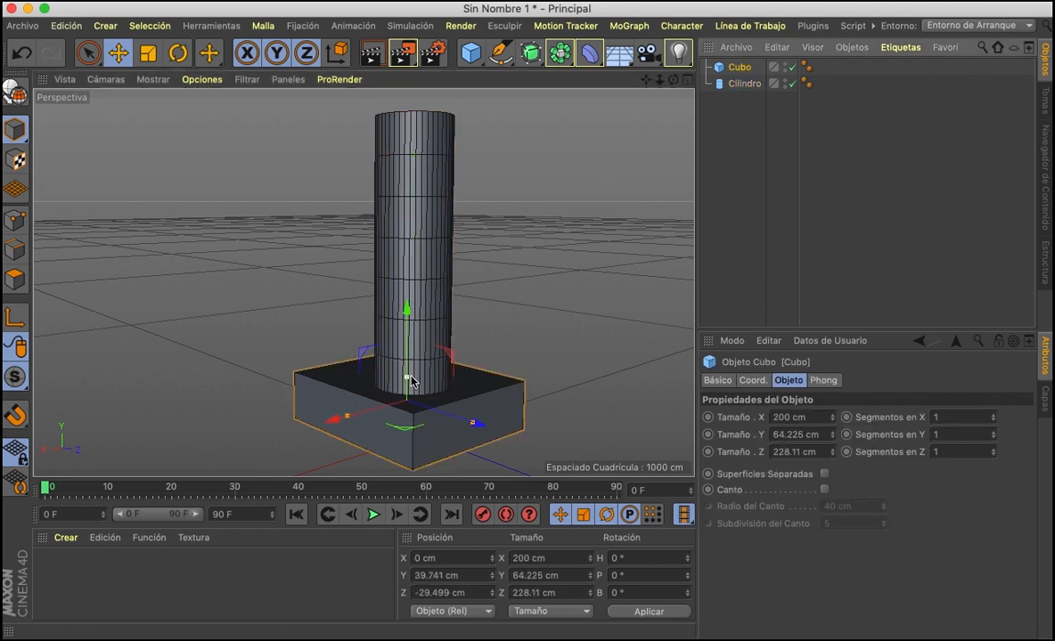
left_click_drag(407, 374, 407, 351)
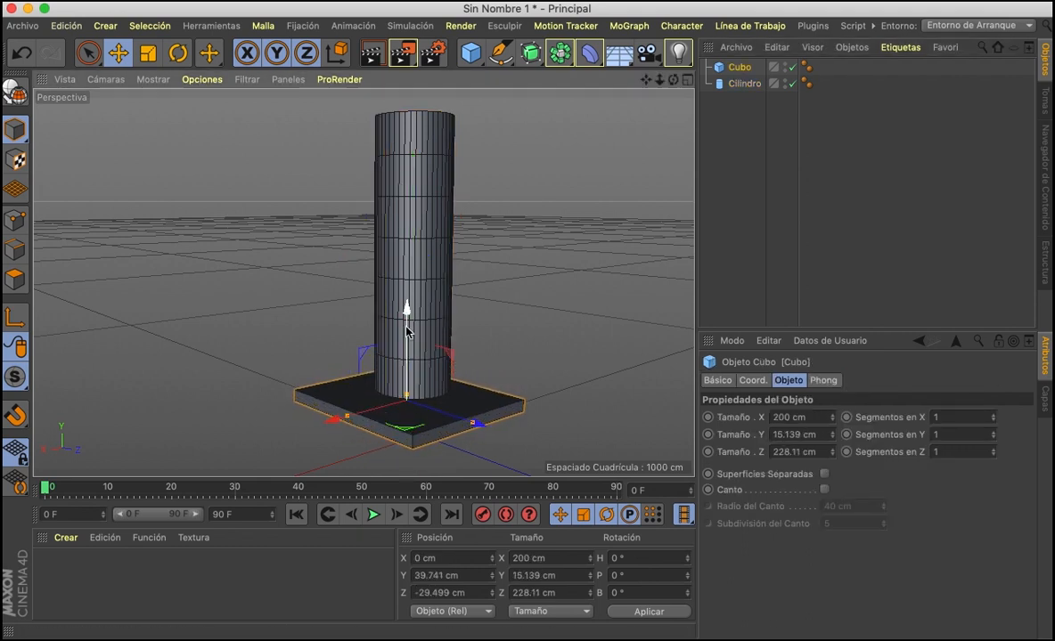
left_click_drag(406, 305, 408, 296)
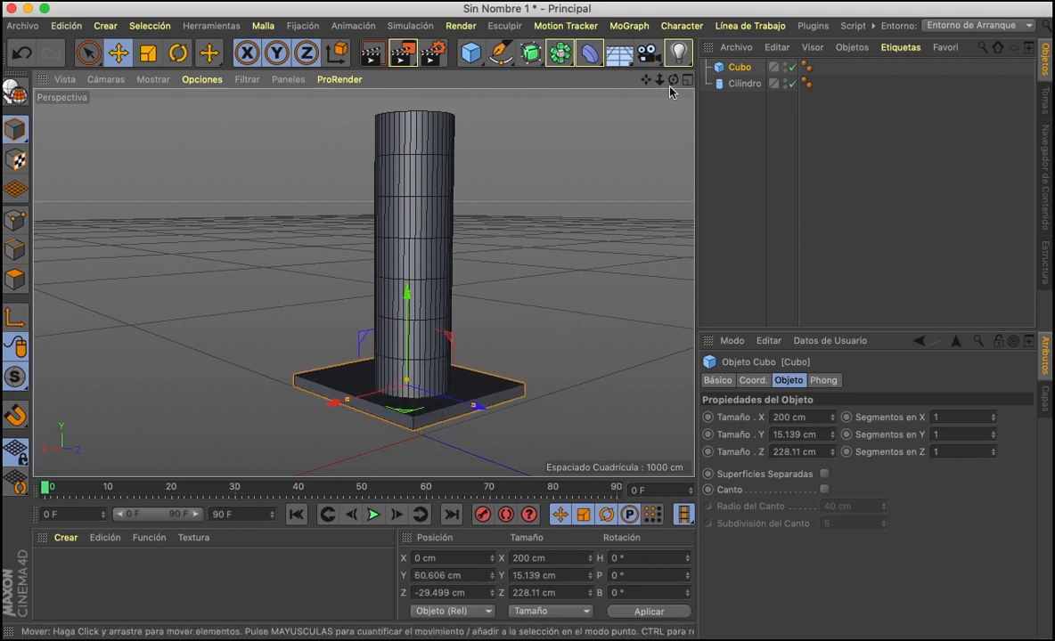
- Centre the cylinder over the base slab along X and Z in the top view
left_click_drag(673, 80, 670, 71)
left_click_drag(362, 283, 673, 86, "alt")
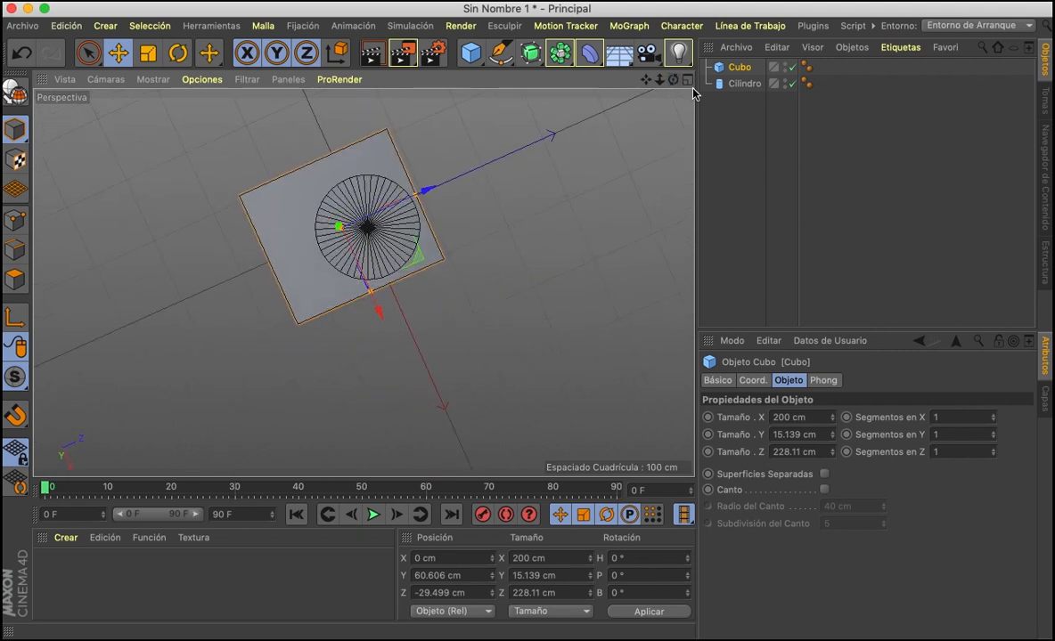
left_click(689, 81)
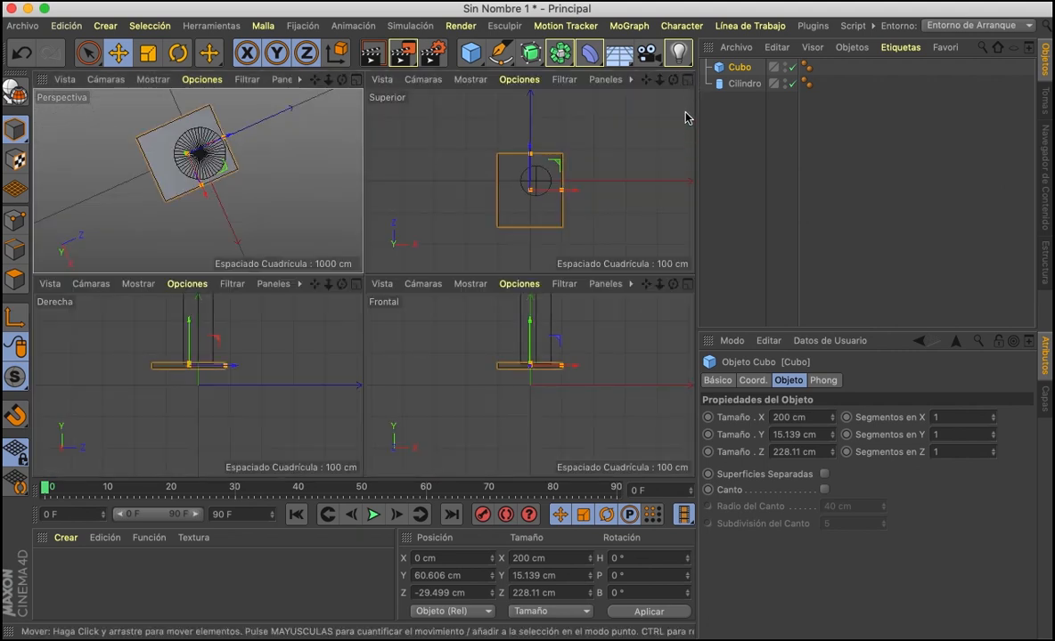
left_click(689, 82)
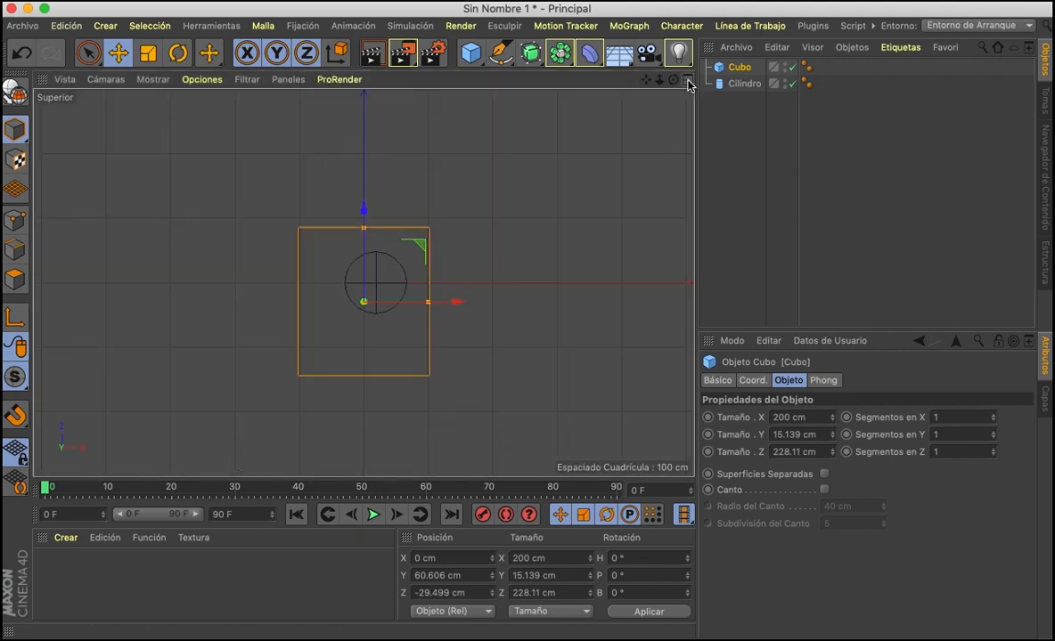
left_click(742, 90)
left_click_drag(478, 285, 458, 297)
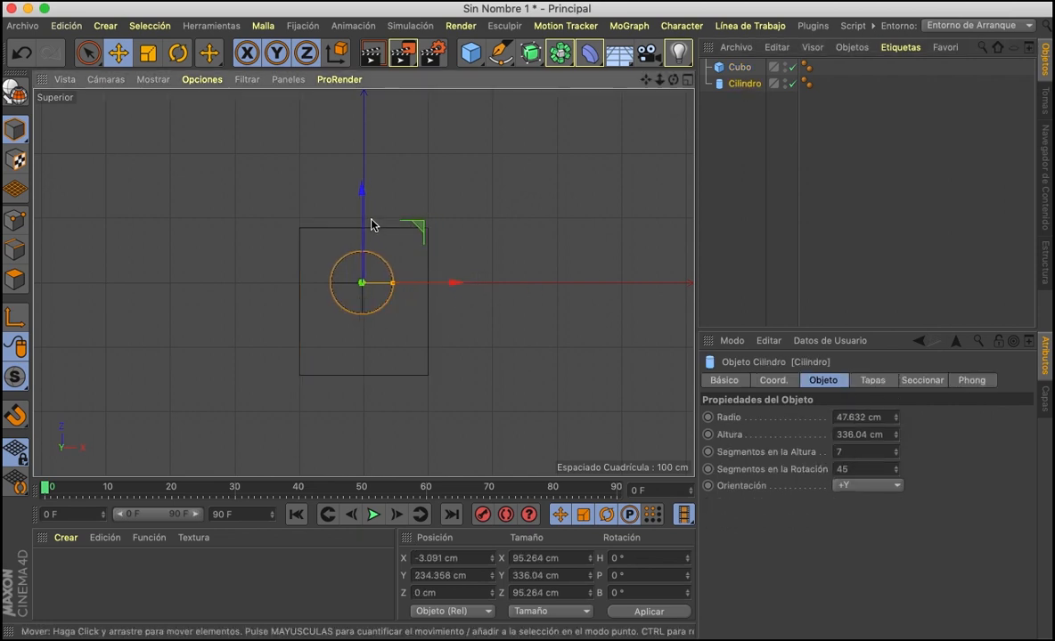
left_click_drag(365, 208, 367, 221)
mouse_move(452, 300)
left_mouse_down()
mouse_move(460, 301)
mouse_move(448, 302)
left_mouse_up()
- Shrink the base slab around the column to about 165 cm in X and 156 cm in Z, positioned at about Z -37 cm
left_click(739, 67)
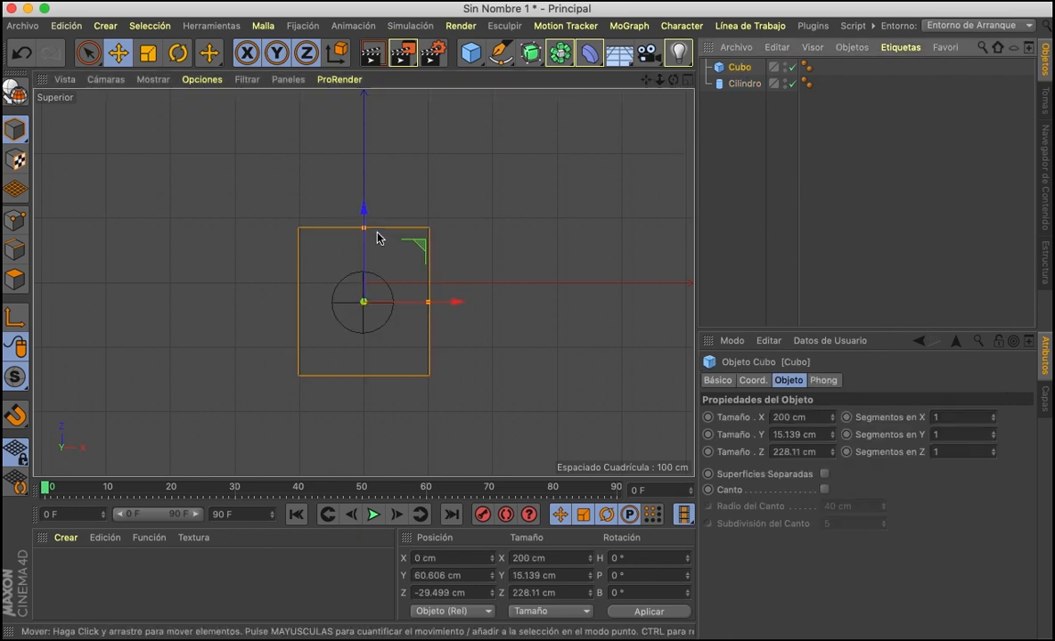
left_click_drag(365, 230, 366, 252)
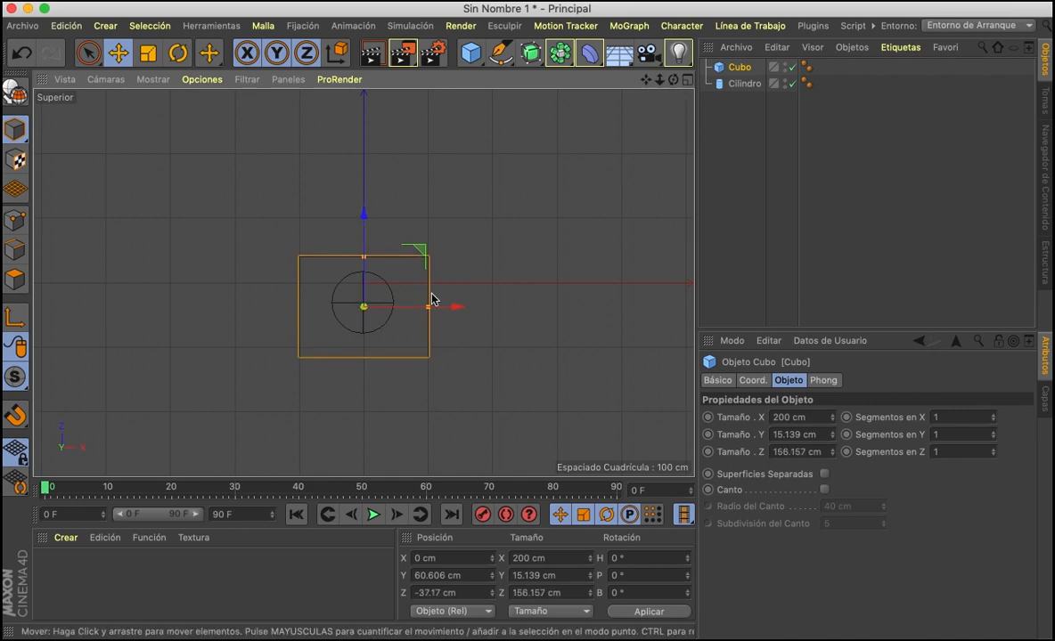
left_click_drag(427, 307, 417, 308)
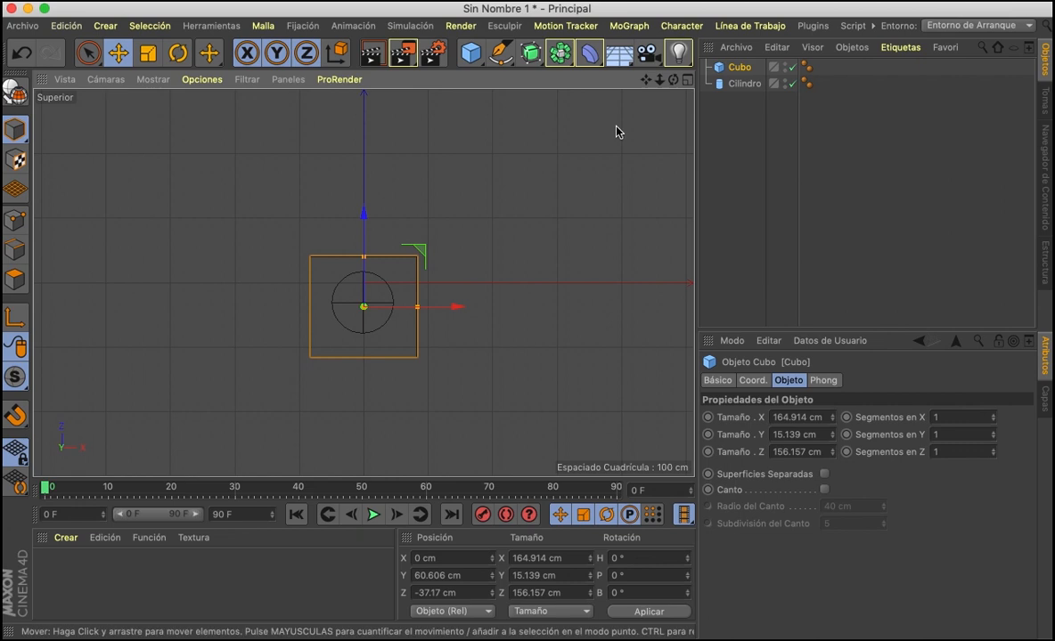
- Return to the perspective view, frame the whole column from the side and select its base cube
left_click(686, 79)
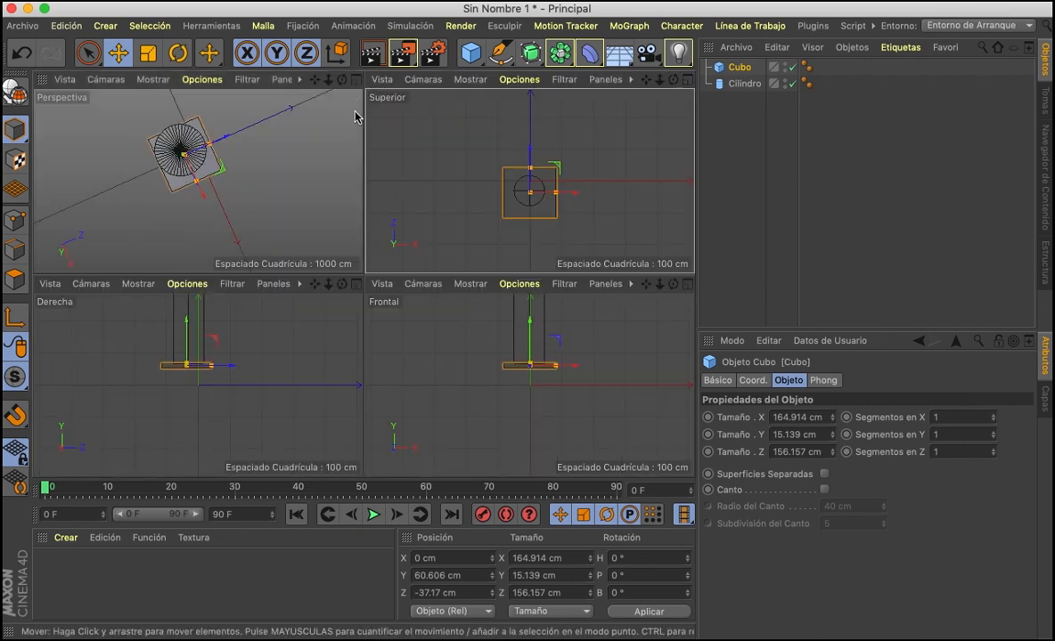
left_click(356, 80)
left_click_drag(672, 80, 494, 210)
left_click_drag(650, 82, 584, 214)
left_click(739, 83)
left_click(740, 67)
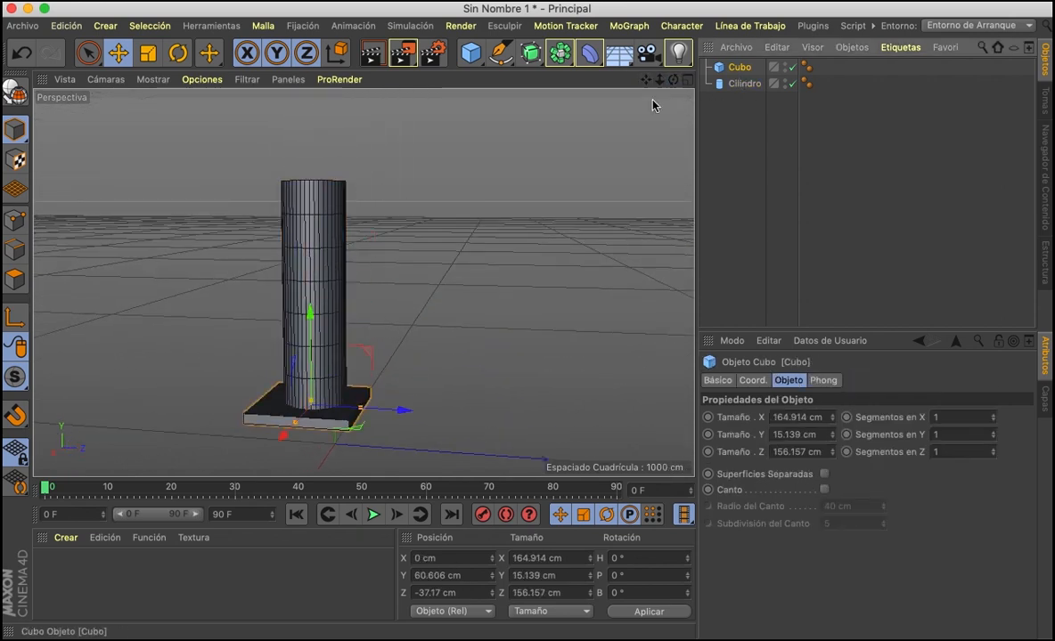
- Duplicate the base slab downward and enlarge the copy to about 221 cm in Z and 24 cm in height, at about Y 41 cm
mouse_move(309, 314)
left_mouse_down("ctrl")
mouse_move(311, 327)
mouse_move(320, 318)
mouse_move(308, 326)
left_mouse_up("ctrl")
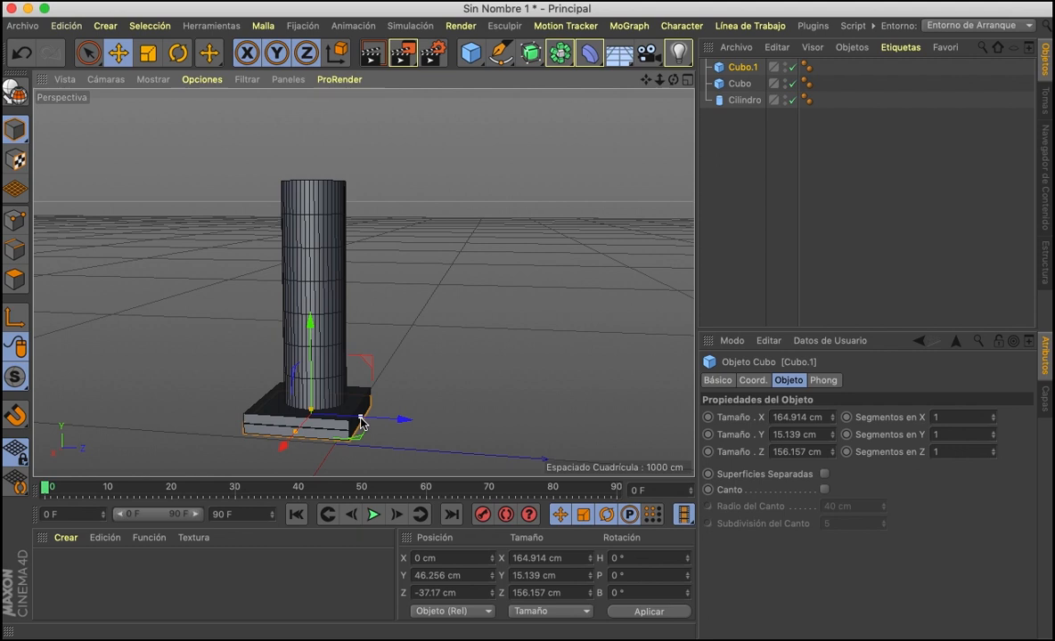
left_click_drag(362, 422, 385, 422)
left_click_drag(298, 432, 315, 405)
key("super+z")
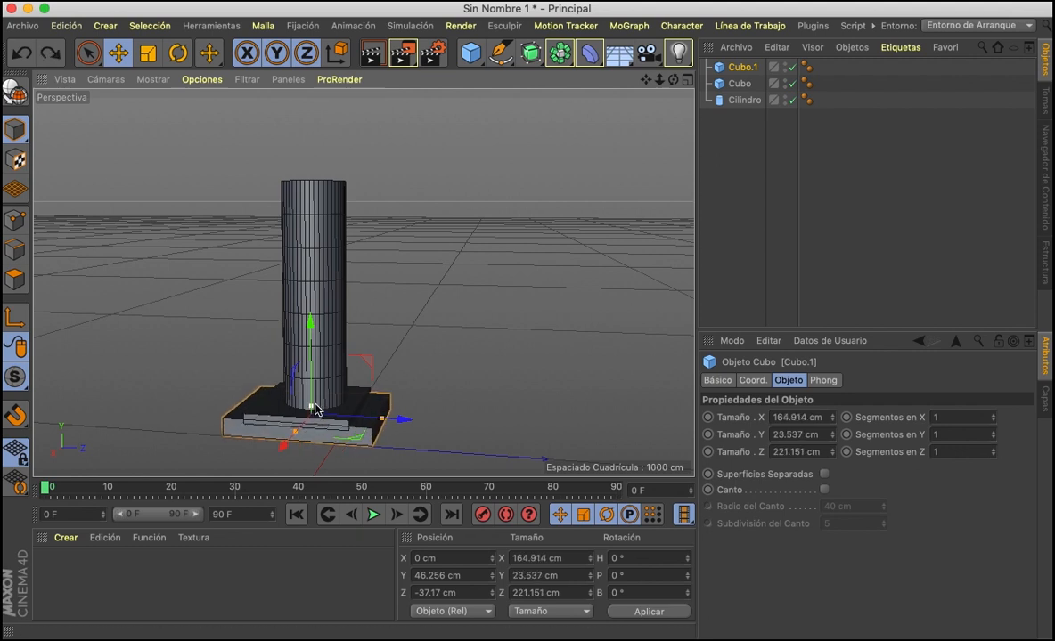
left_click_drag(311, 336, 310, 342)
left_click_drag(672, 79, 740, 112)
left_click_drag(362, 282, 673, 79)
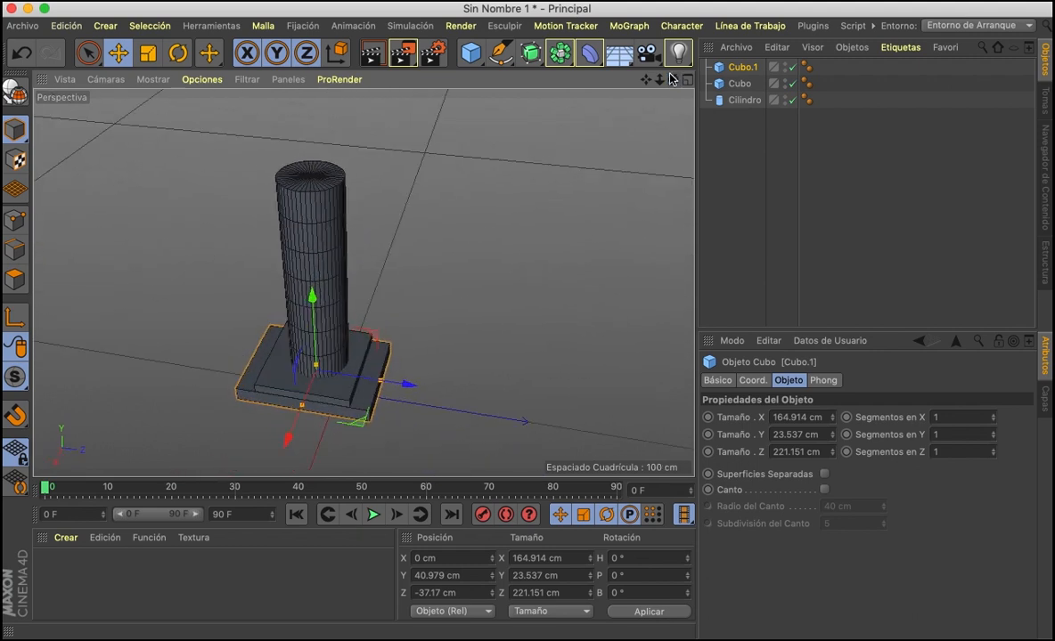
- Convert the column's cylinder into an editable polygon object and switch to polygon mode
left_click(489, 241)
scroll(300, 141, "up", 3)
left_click_drag(667, 79, 363, 282)
left_click(745, 100)
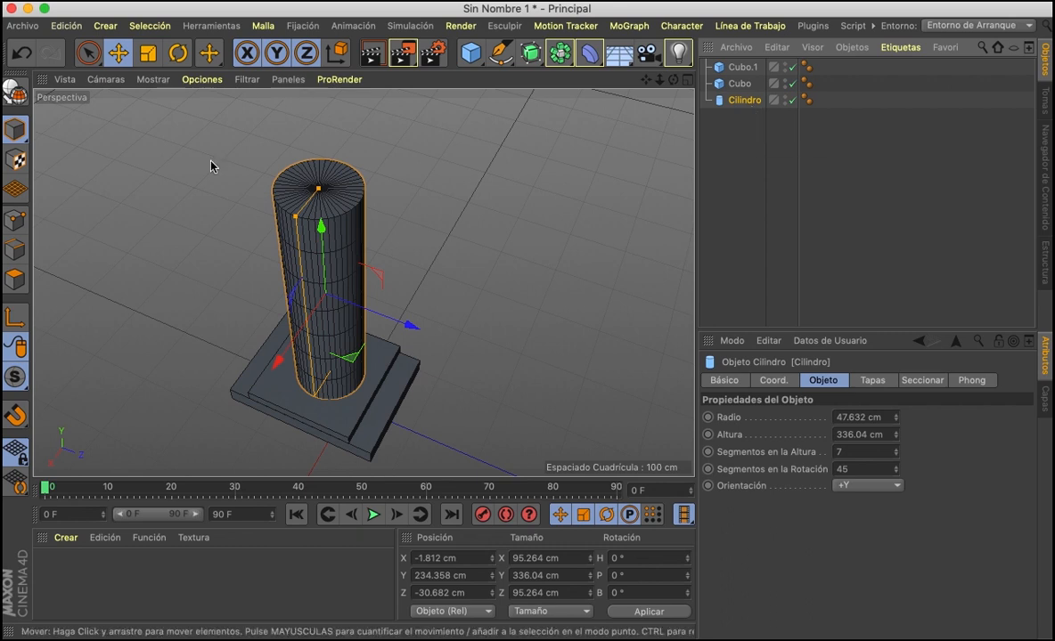
key("c")
left_click(14, 278)
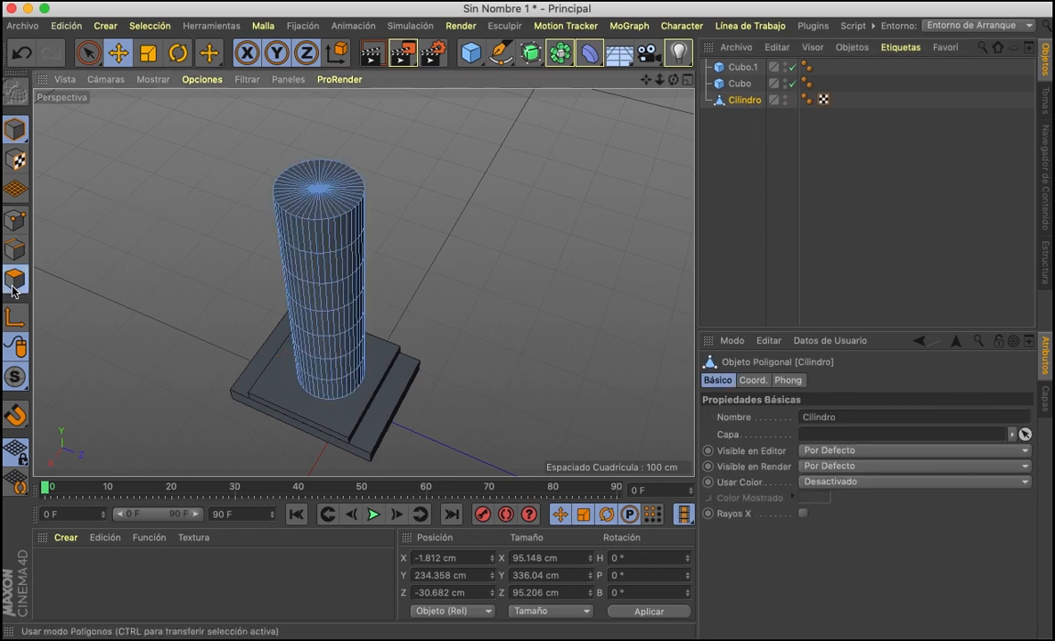
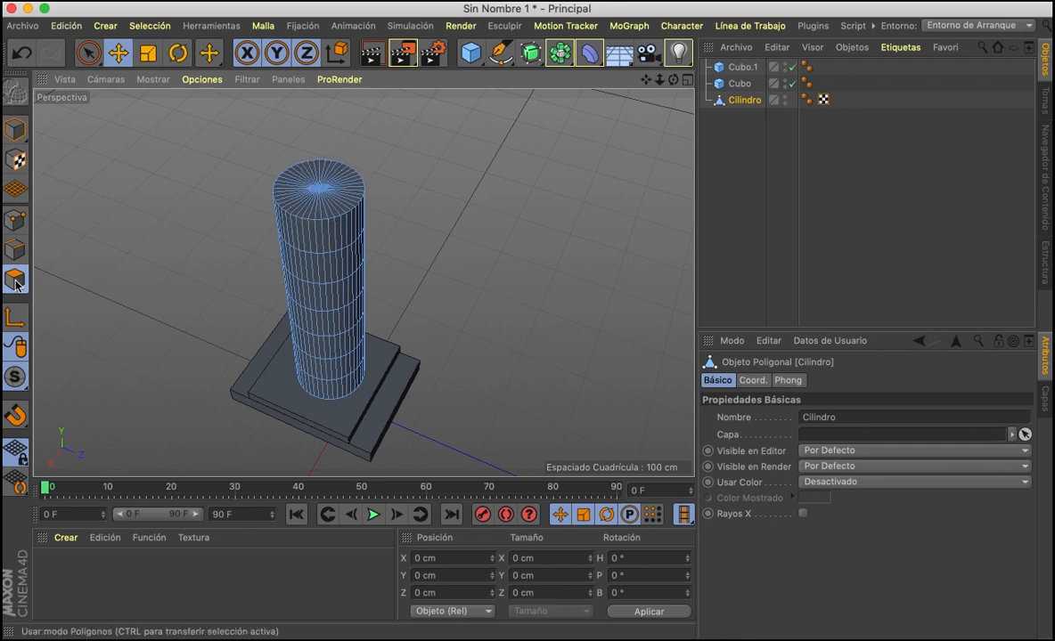
- Switch to edge mode, try selecting the edges of the cylinder's top rim and clear the selection
left_click(15, 250)
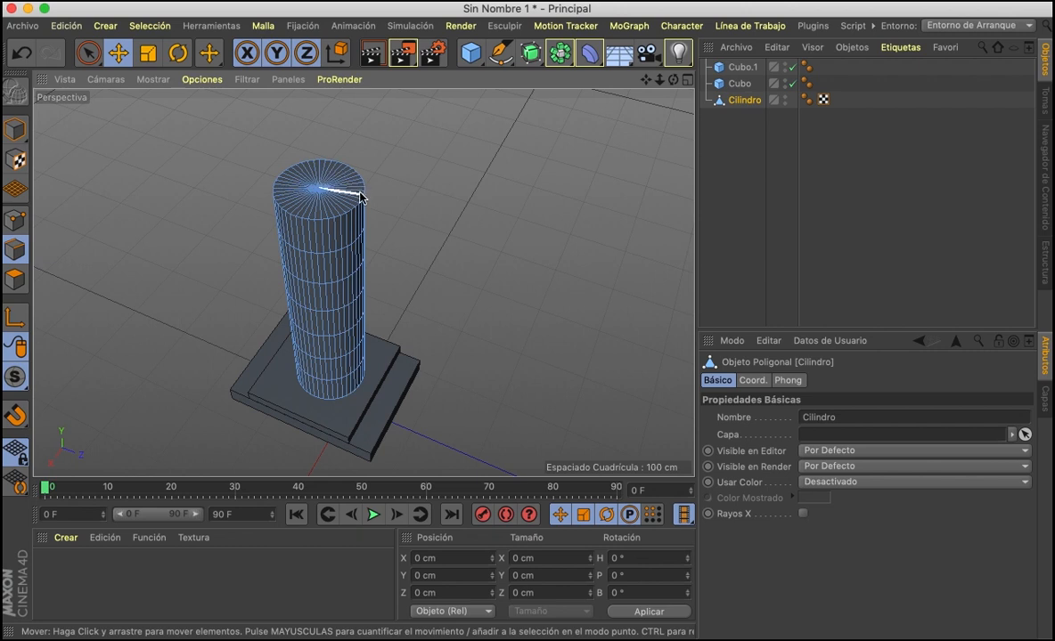
scroll(358, 208, "up", 3)
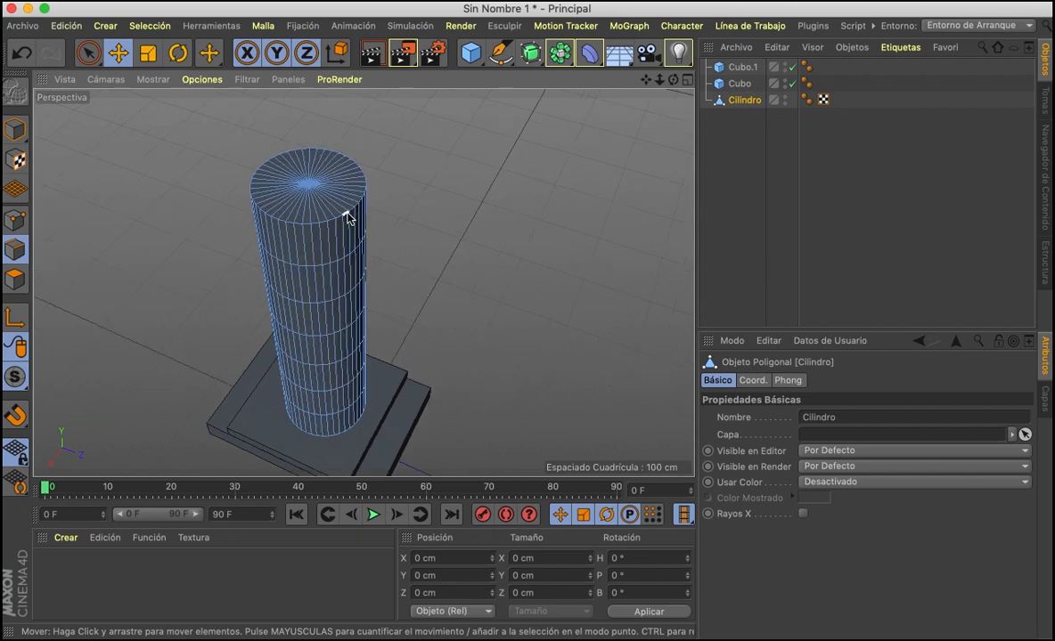
left_click(339, 218)
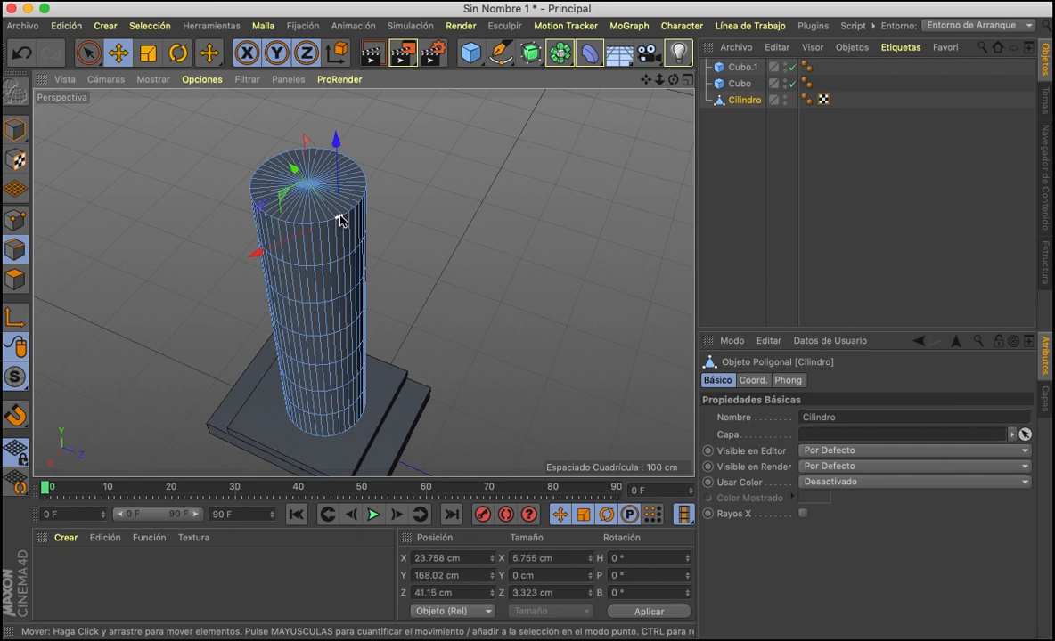
scroll(341, 218, "up", 2)
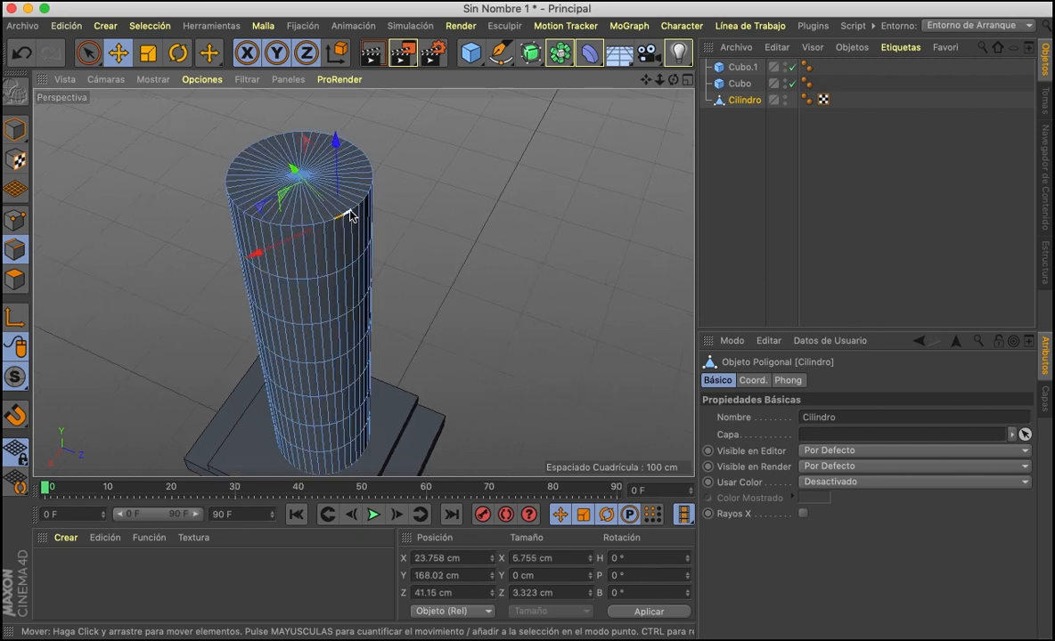
double_click(350, 211)
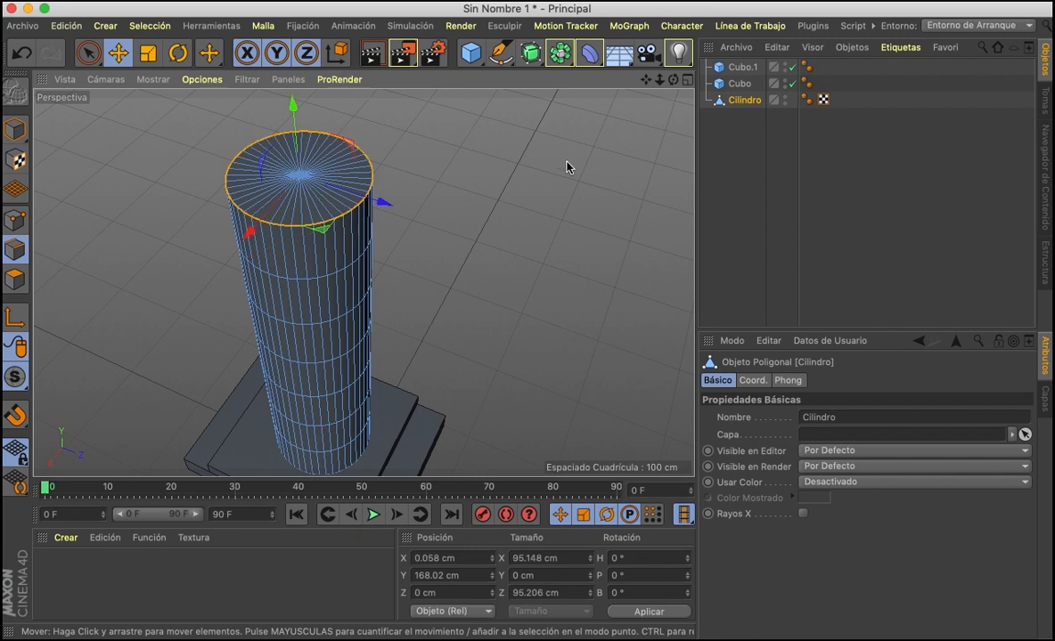
left_click(517, 127)
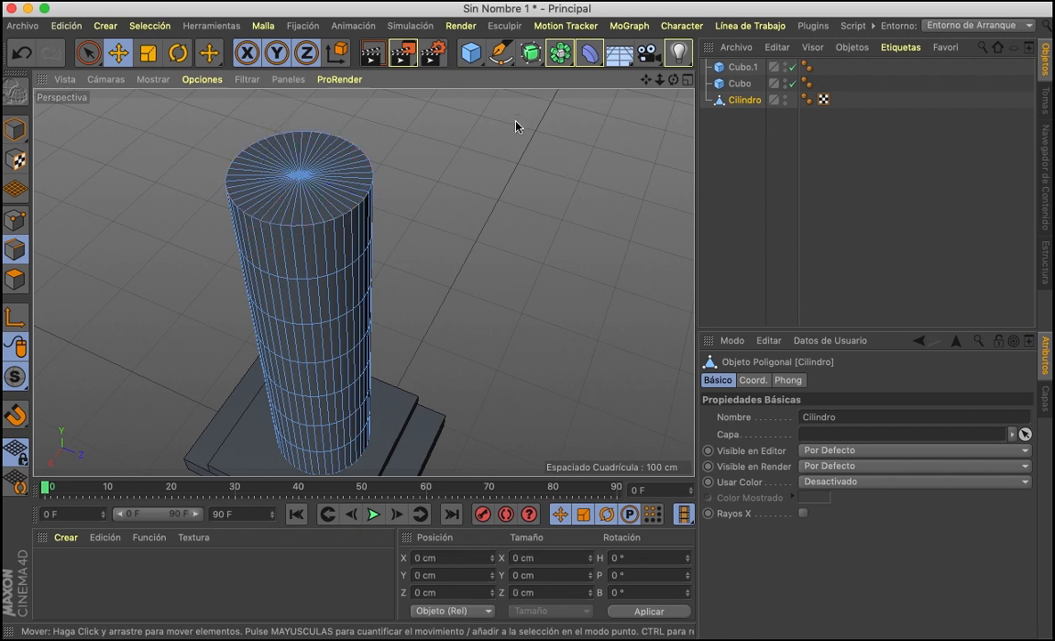
- Select the complete edge loop around the cylinder's top rim
scroll(335, 203, "up", 4)
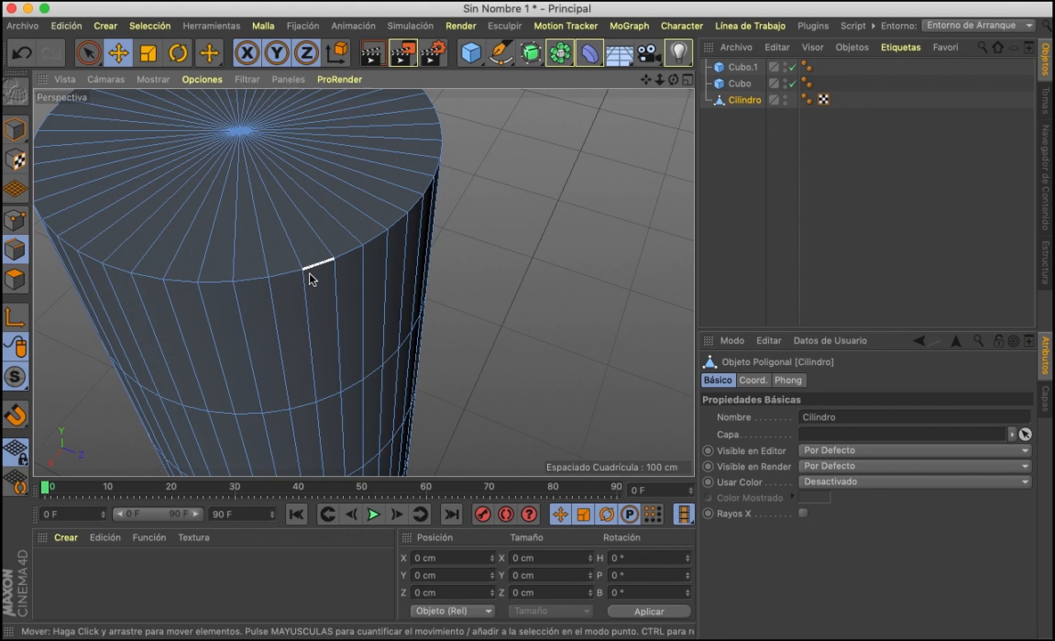
left_click(280, 282)
left_click(356, 248)
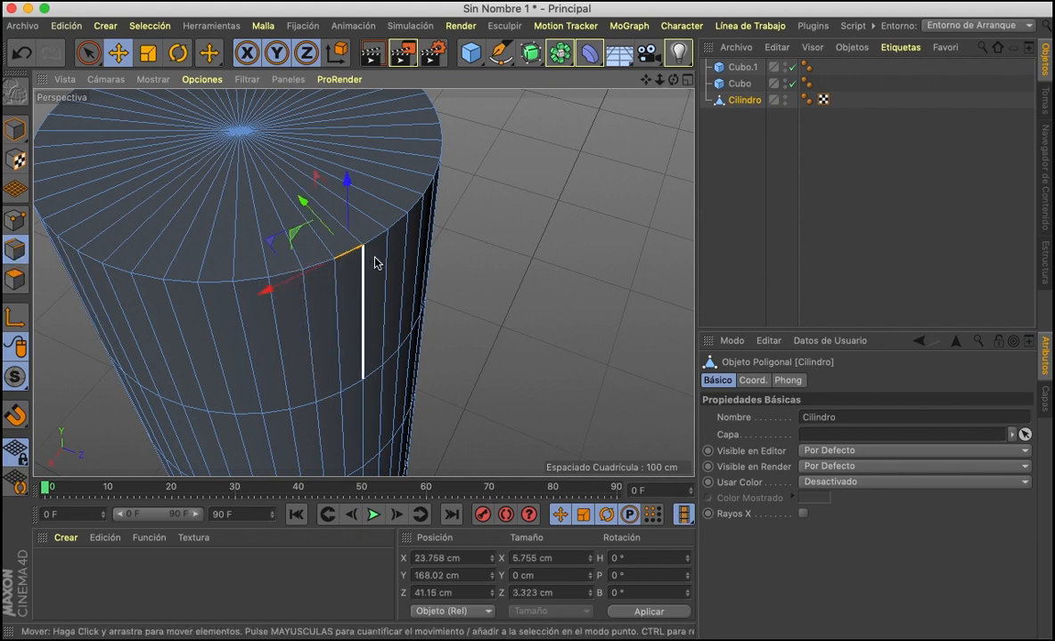
double_click(383, 237)
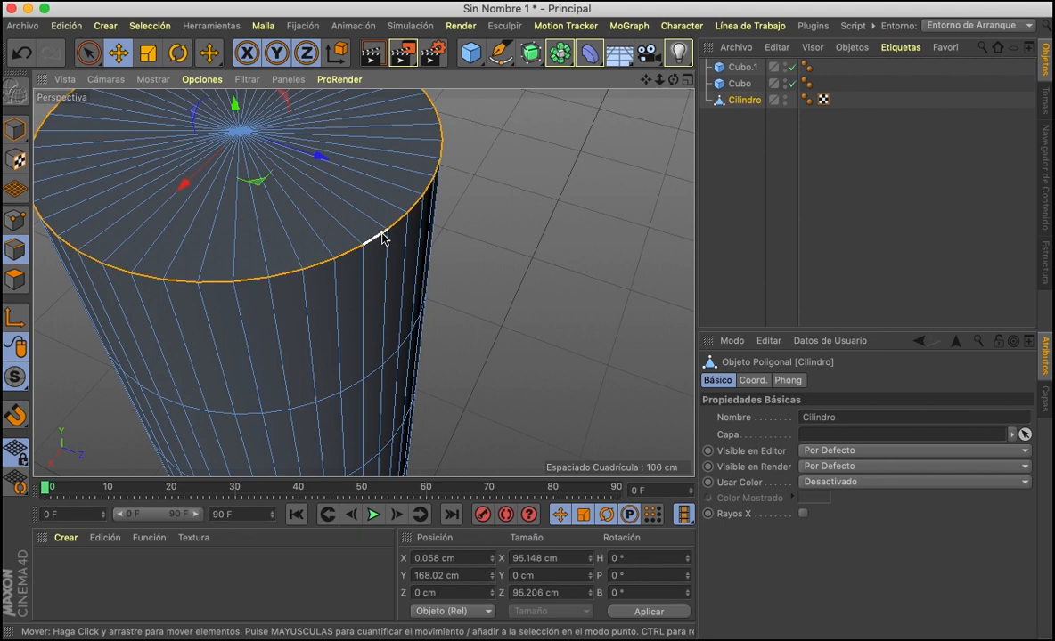
scroll(384, 237, "up", 5)
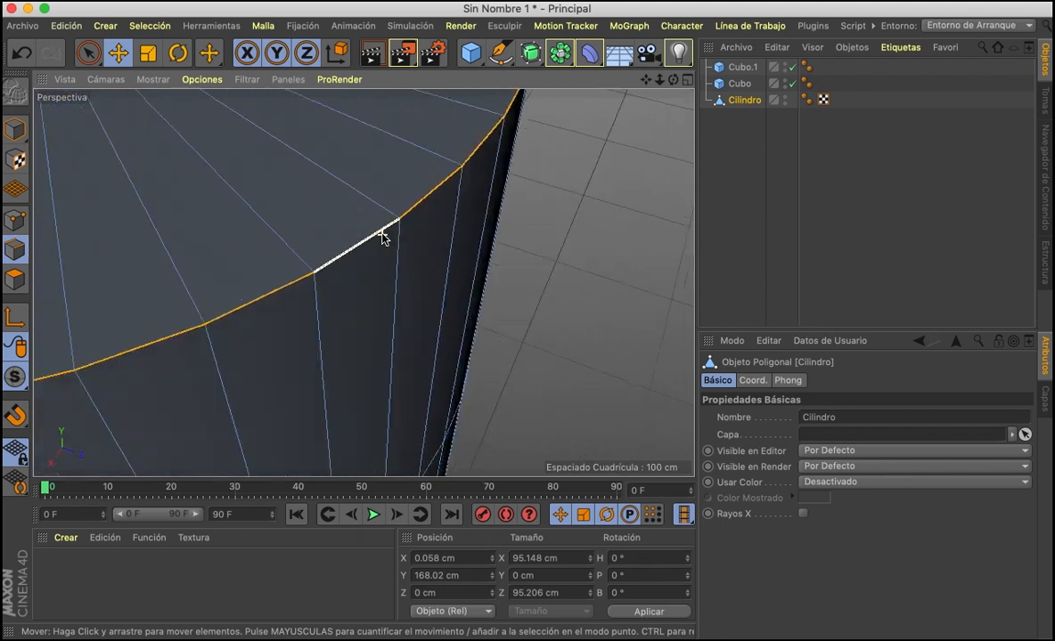
scroll(384, 237, "down", 6)
left_click_drag(648, 80, 674, 139)
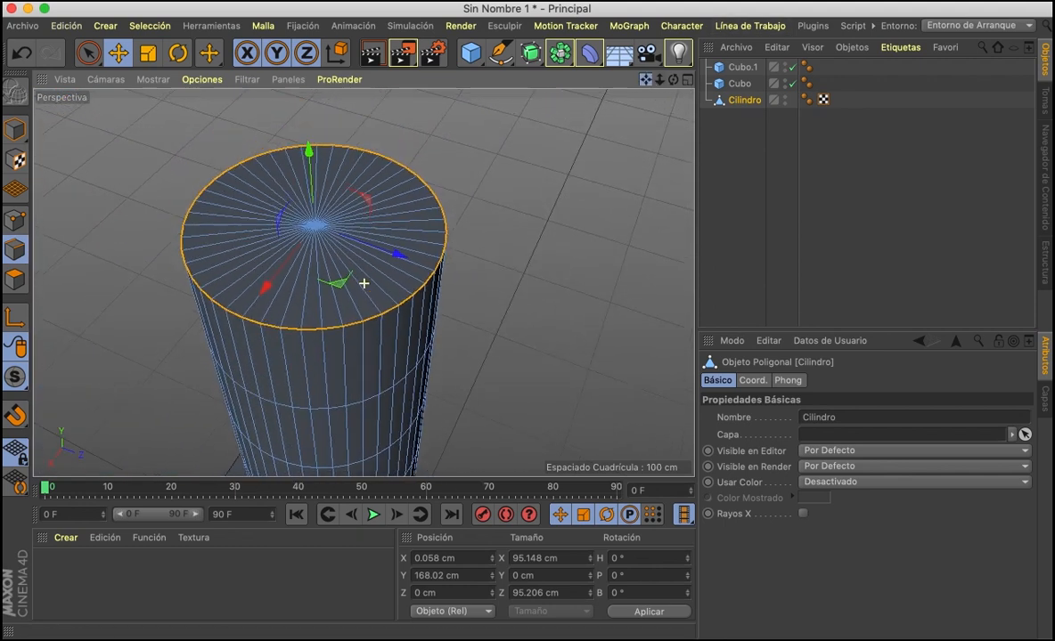
- Try flaring the top rim's edge loop outward to about 151 cm across and check the column from the side
left_click(148, 53)
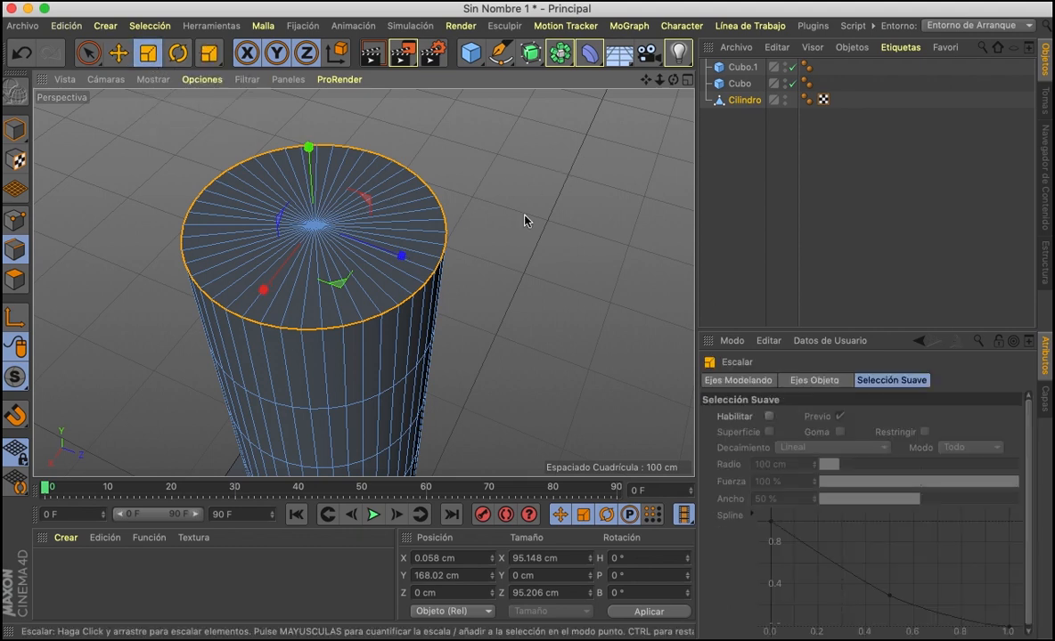
left_click_drag(525, 220, 771, 196)
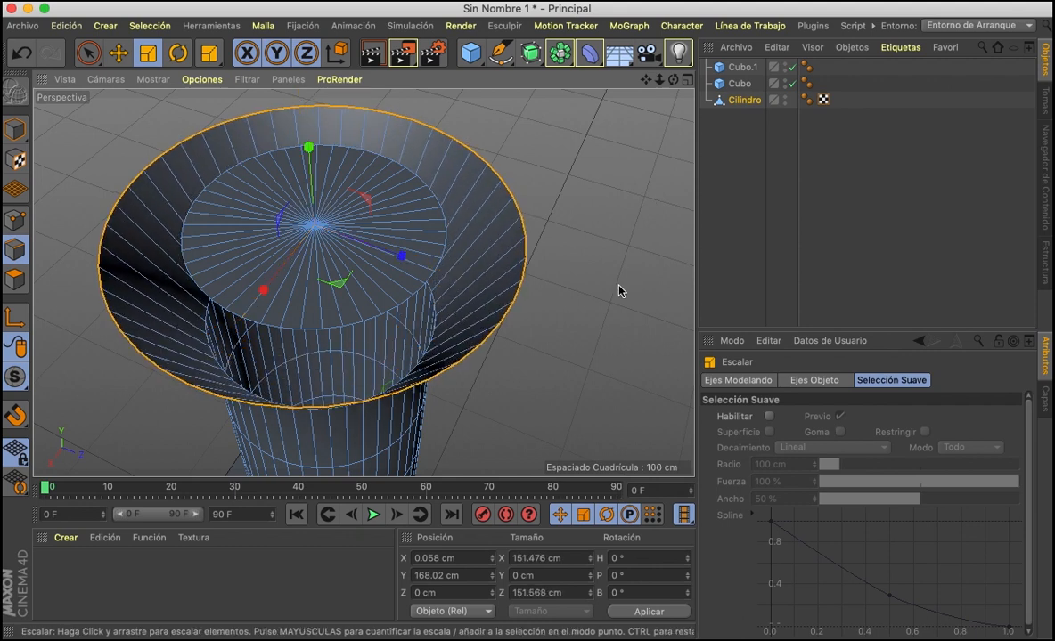
scroll(618, 290, "down", 5)
left_click_drag(672, 80, 672, 36)
left_click_drag(364, 284, 362, 283, "alt")
scroll(605, 243, "down", 6)
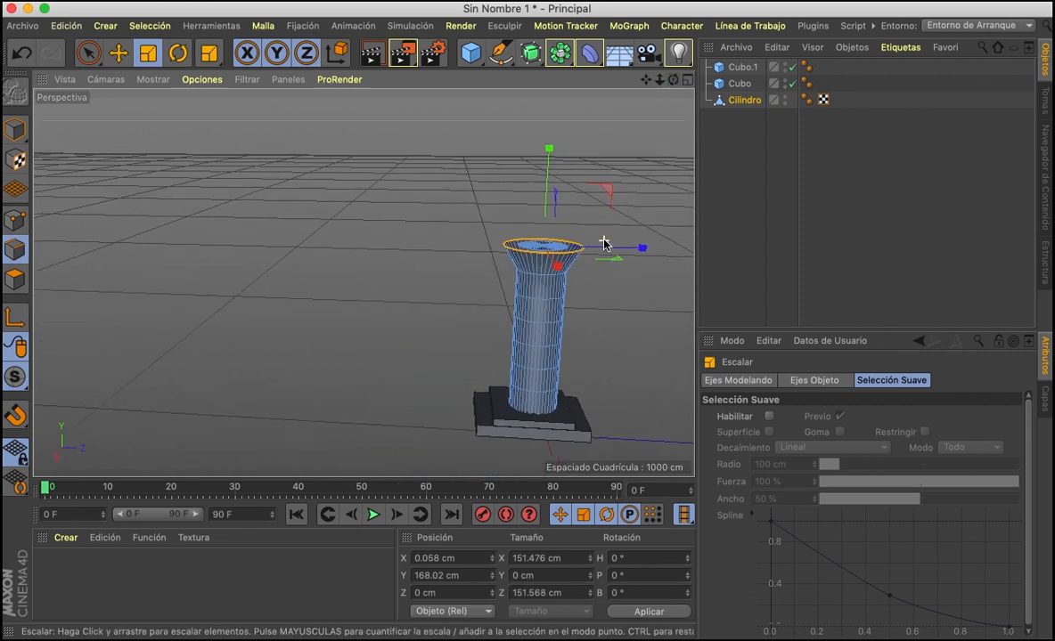
scroll(604, 242, "up", 2)
scroll(601, 402, "up", 6)
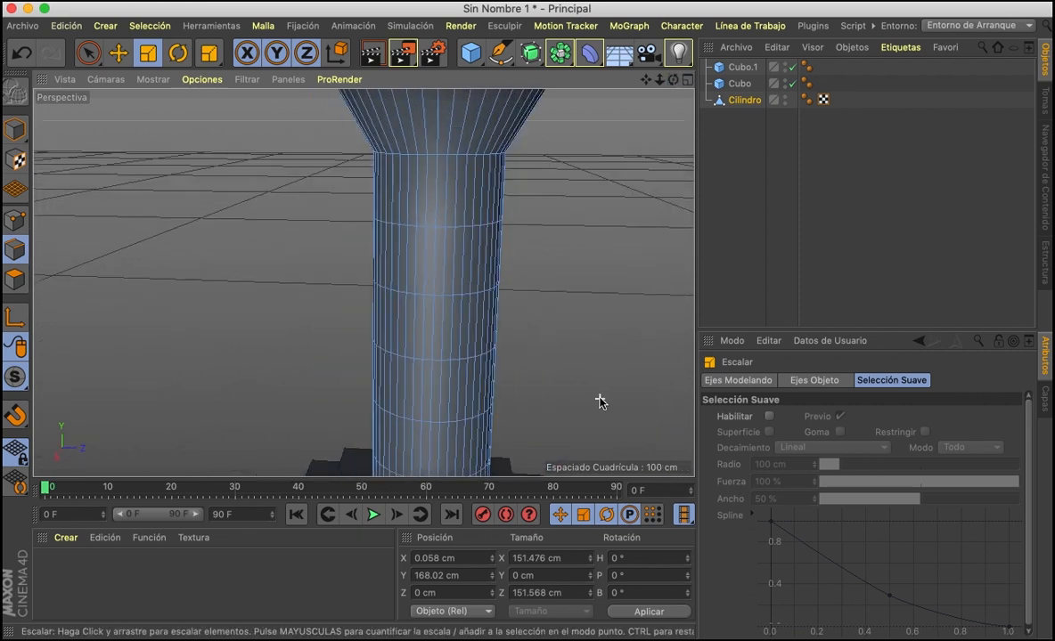
- Undo the last scaling of the cylinder's top rim
left_click_drag(646, 81, 666, 271)
left_click_drag(675, 80, 675, 156)
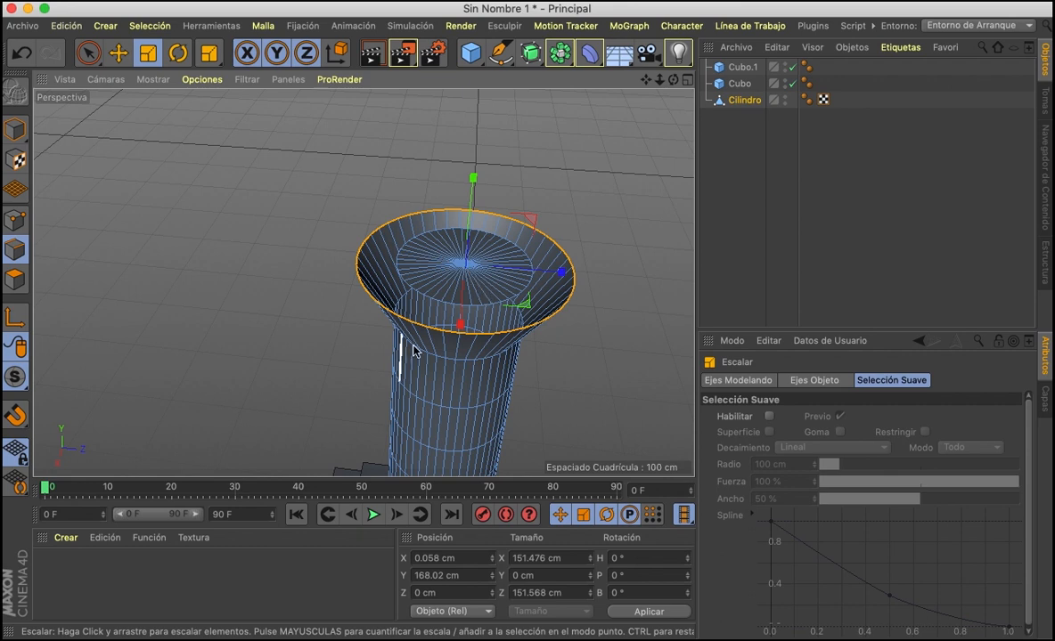
key("super+z")
scroll(588, 244, "up", 2)
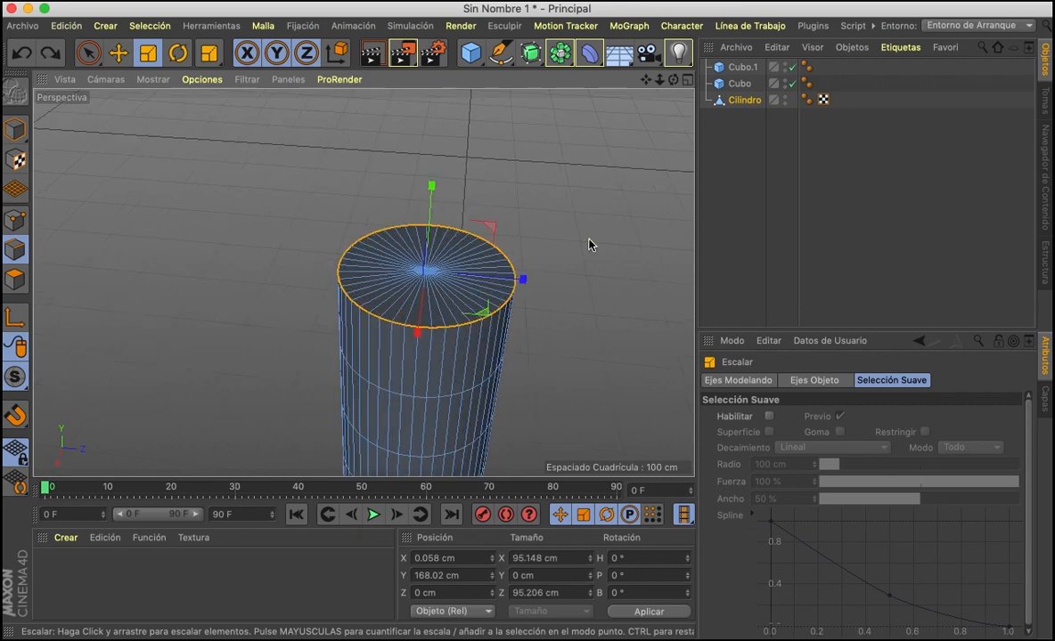
- Select all polygons of the cylinder's top cap in polygon mode with Live Selection
left_click(14, 280)
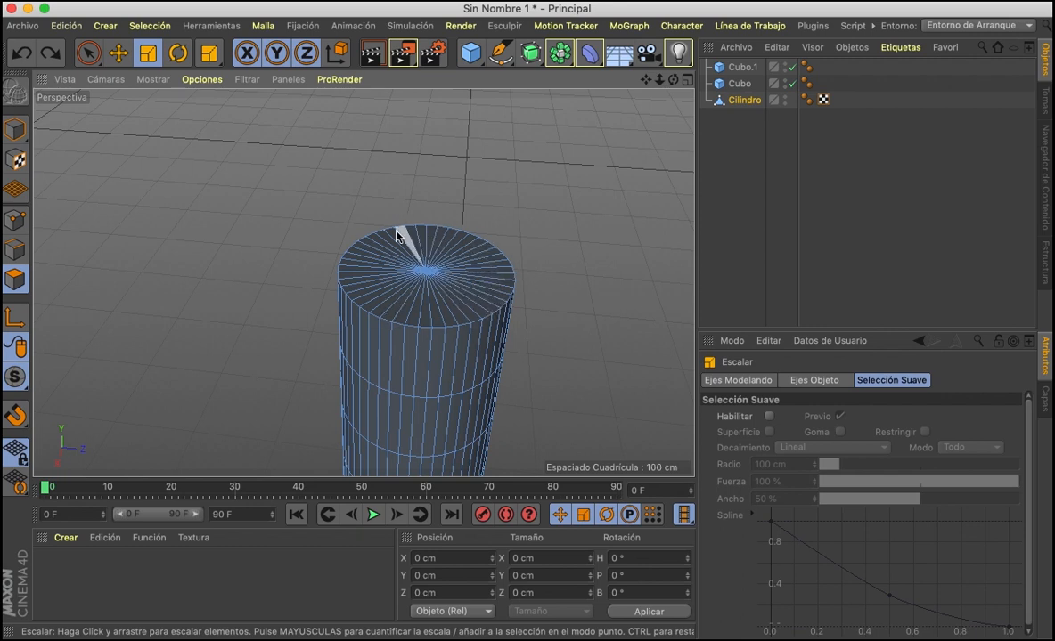
left_click(90, 56)
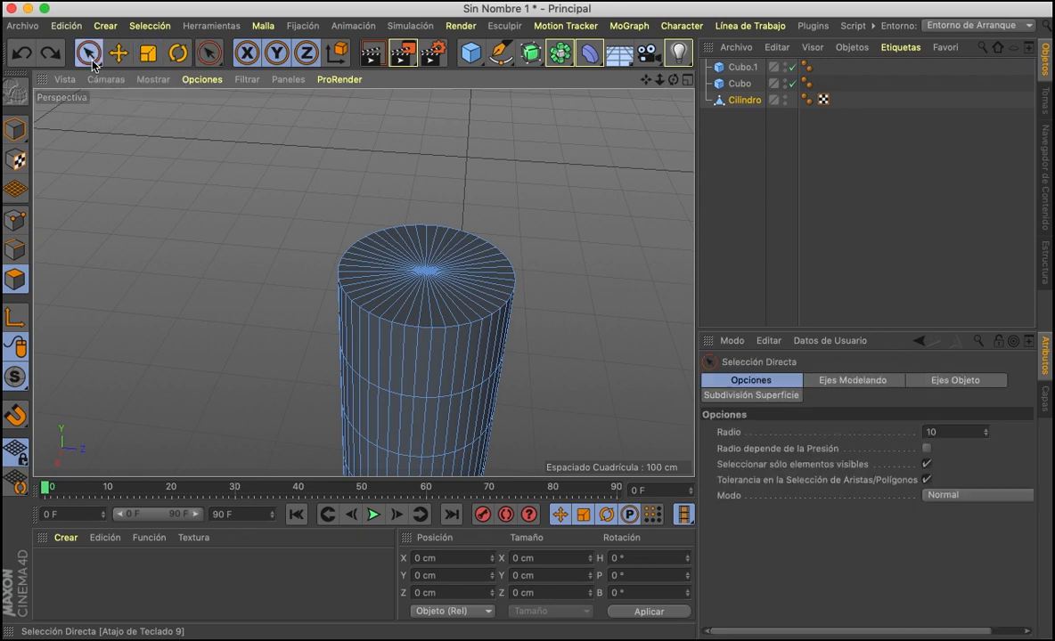
left_click(384, 303)
mouse_move(384, 303)
left_mouse_down()
mouse_move(381, 256)
mouse_move(433, 249)
mouse_move(455, 282)
mouse_move(406, 301)
left_mouse_up()
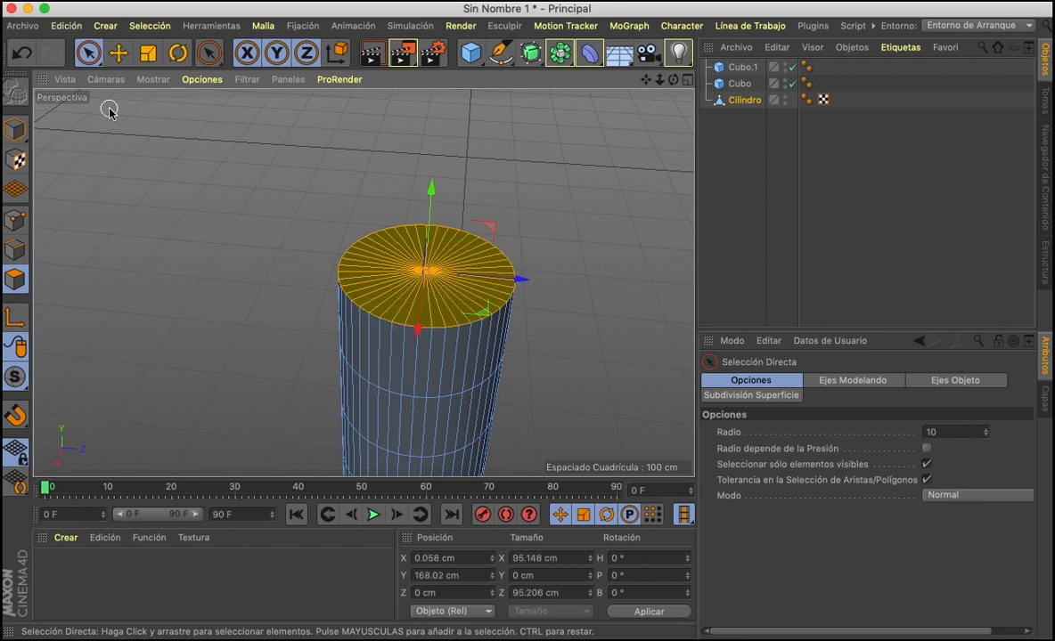
- Try scaling the selected top cap polygons, undo the scaling and clear the selection
left_click(149, 55)
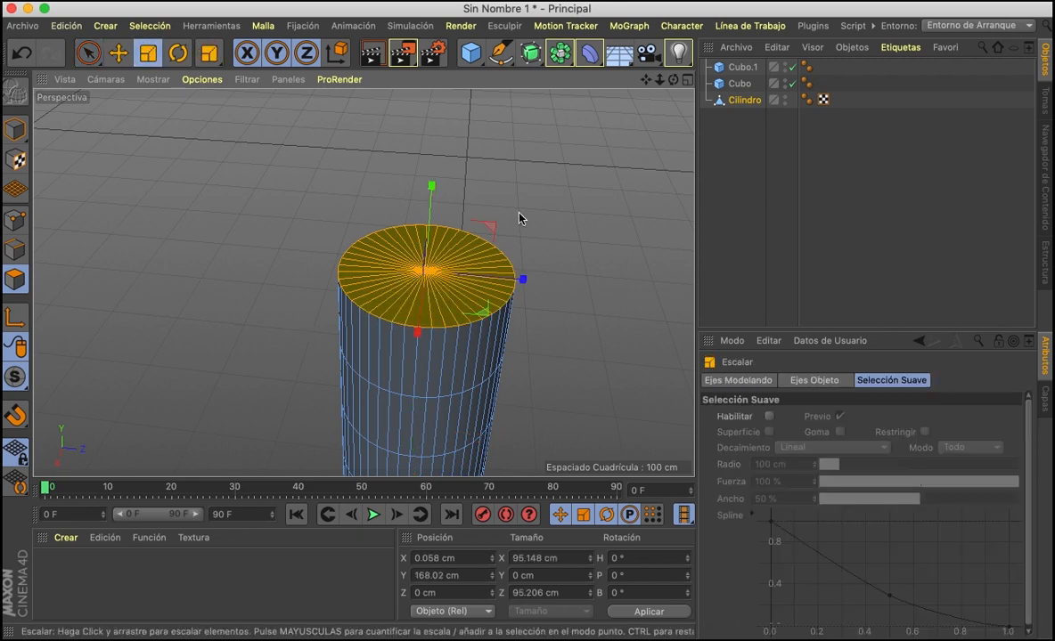
mouse_move(550, 194)
left_mouse_down()
mouse_move(636, 169)
mouse_move(604, 337)
mouse_move(660, 266)
mouse_move(553, 191)
left_mouse_up()
mouse_move(673, 80)
left_mouse_down()
mouse_move(673, 9)
mouse_move(615, 36)
mouse_move(655, 169)
mouse_move(687, 205)
mouse_move(673, 83)
mouse_move(674, 92)
left_mouse_up()
key("super+z")
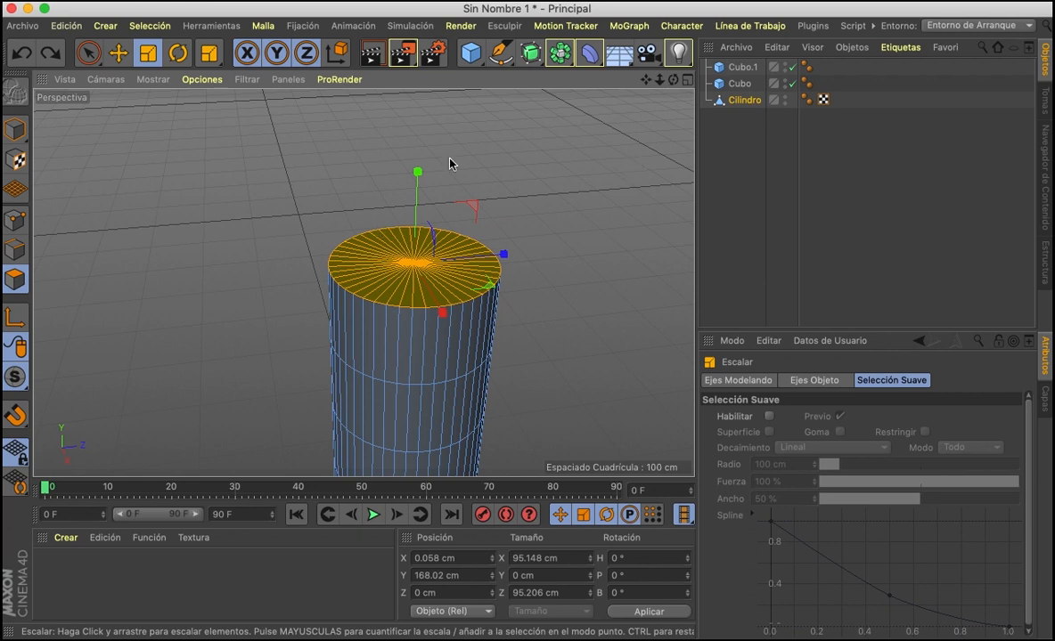
left_click(162, 251)
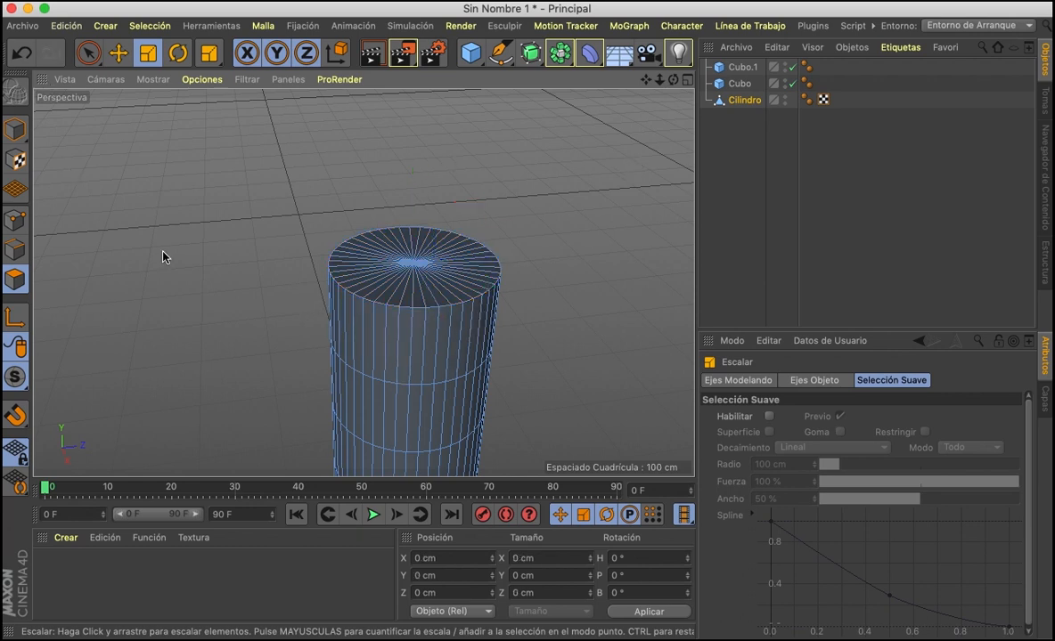
- Return to edge mode and scale the top rim's edge loop outward to about 152 cm across
left_click(116, 55)
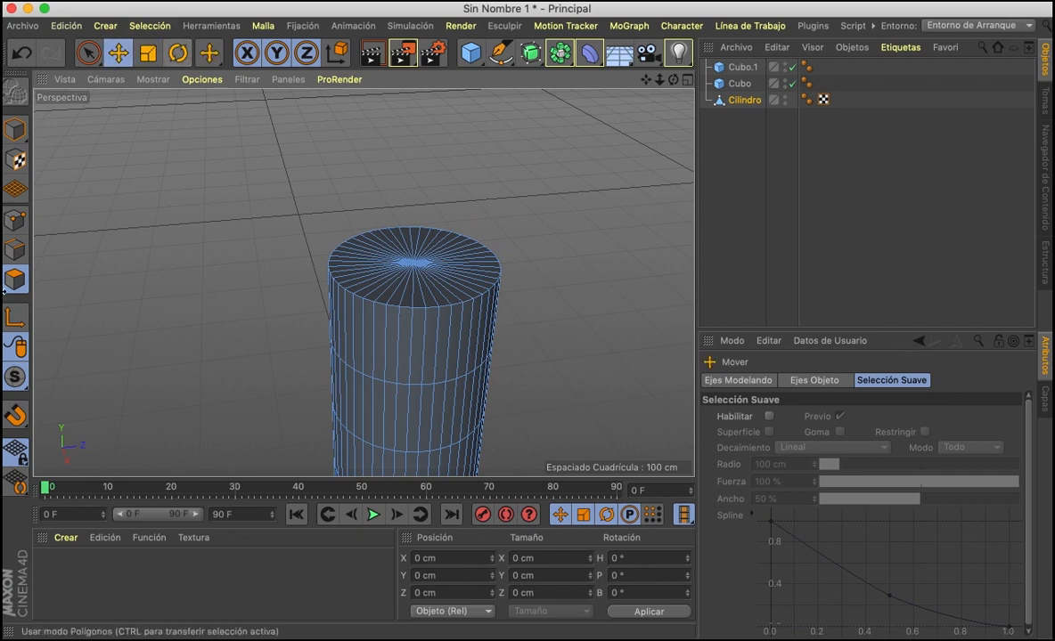
left_click(15, 249)
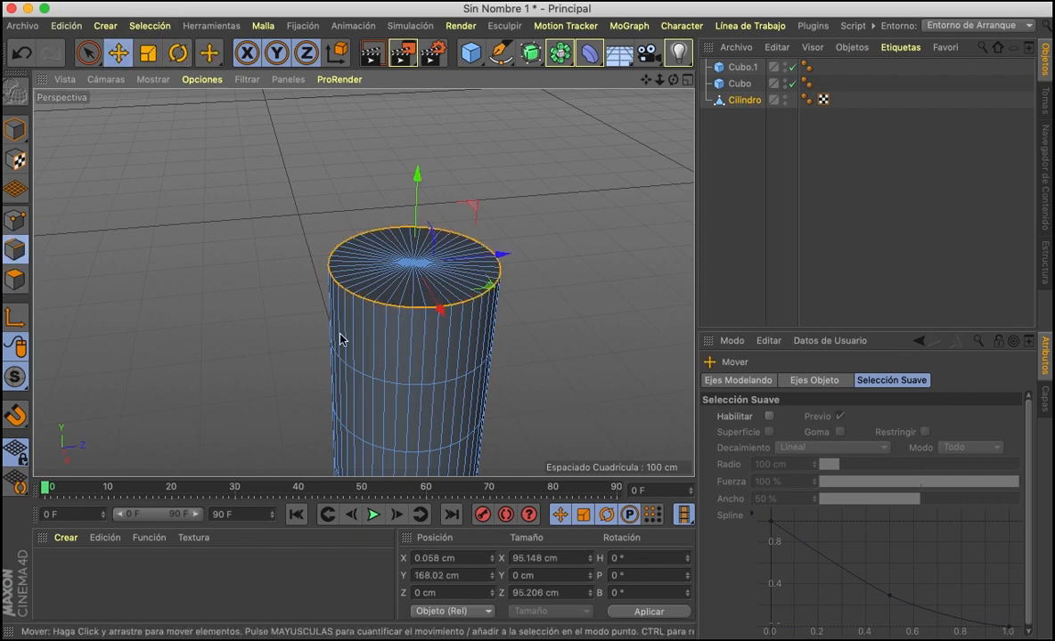
left_click(148, 53)
mouse_move(254, 228)
left_mouse_down()
mouse_move(298, 141)
mouse_move(330, 129)
mouse_move(254, 231)
left_mouse_up()
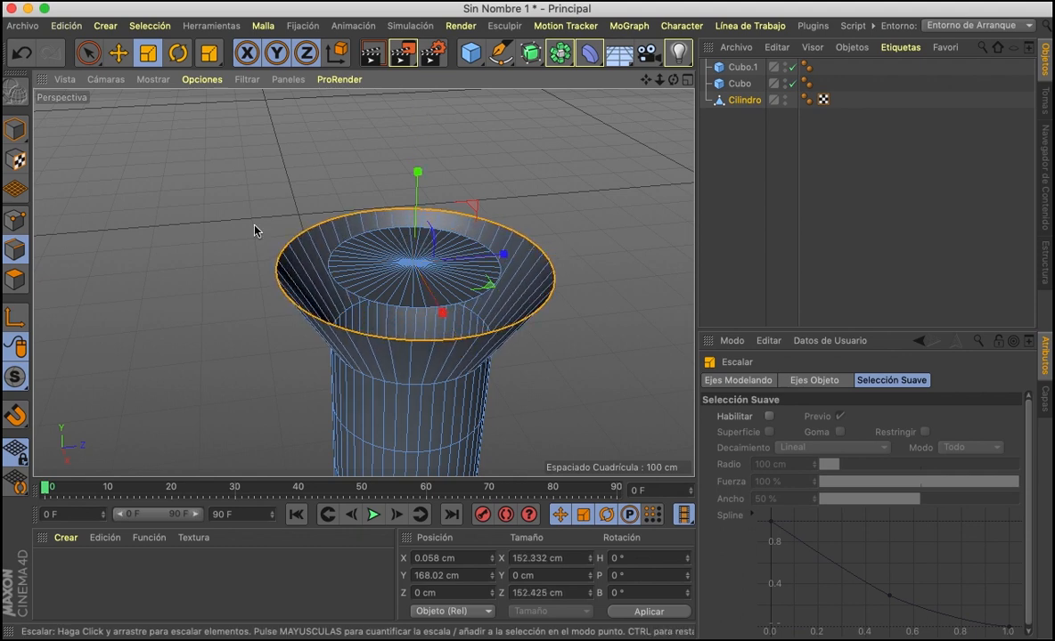
left_click(685, 81)
left_click(332, 77)
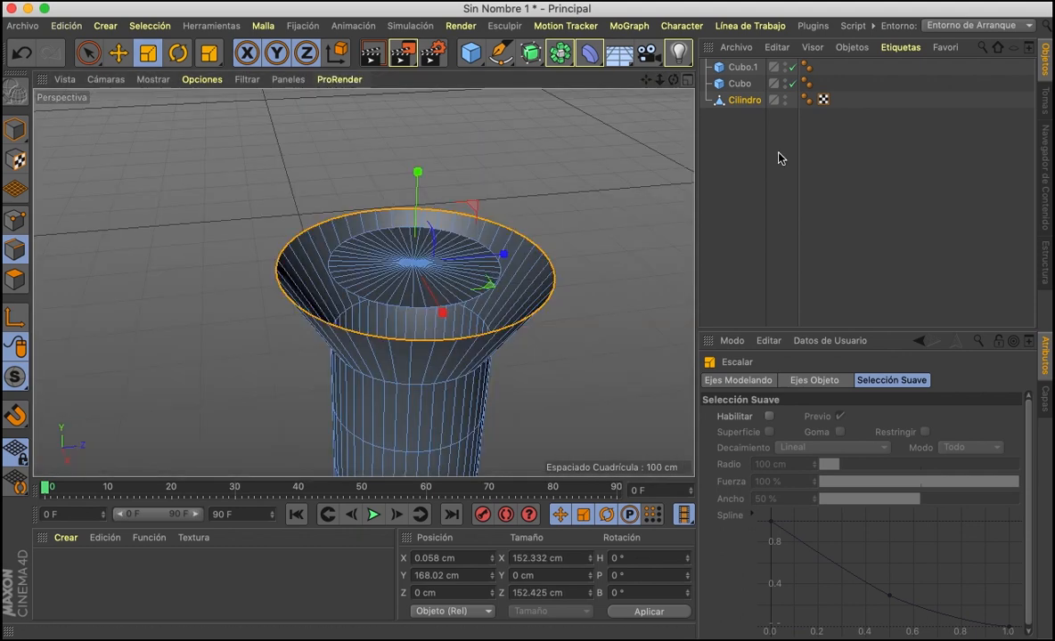
- Select all polygons of the inner cap at the column's top in polygon mode with Live Selection
left_click(15, 279)
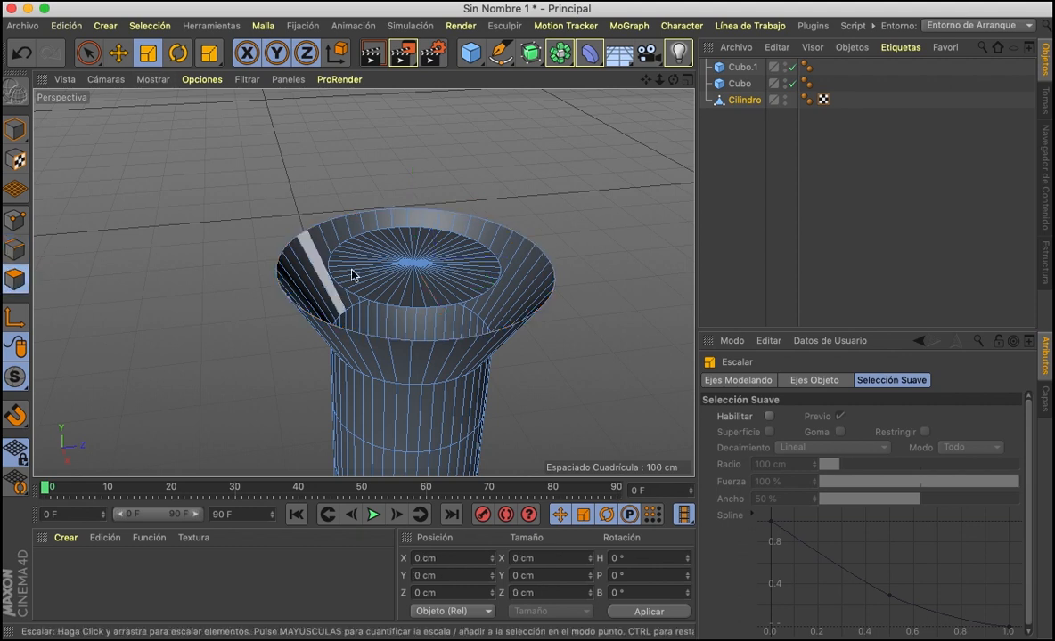
left_click(88, 53)
mouse_move(431, 303)
left_mouse_down()
mouse_move(438, 242)
mouse_move(395, 266)
mouse_move(410, 290)
left_mouse_up()
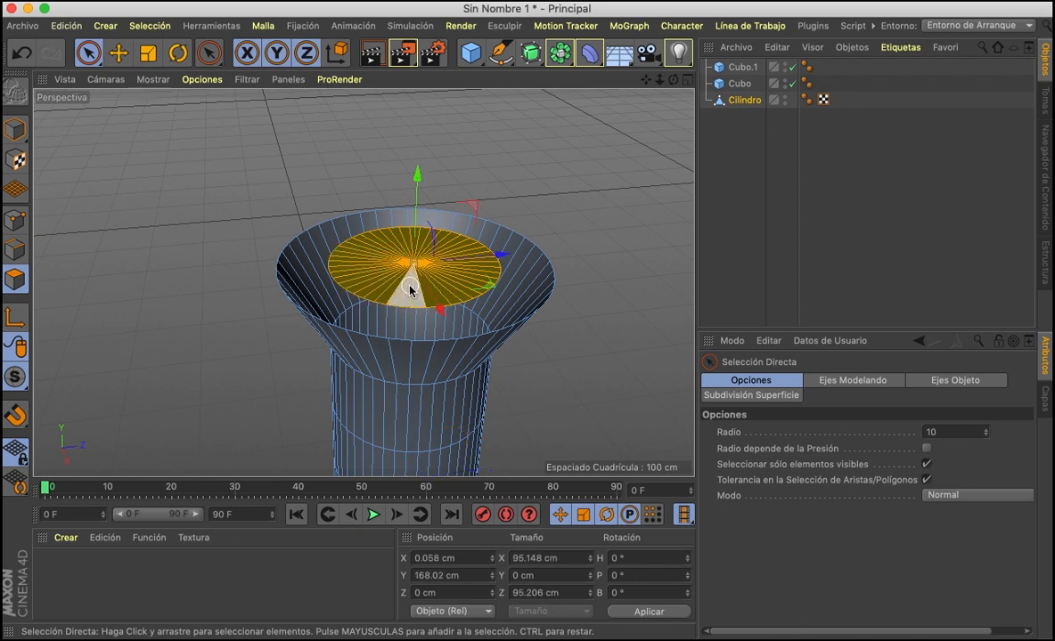
- Delete the selected inner cap polygons and close the column's open top with the Close Polygon Hole tool
key("Delete")
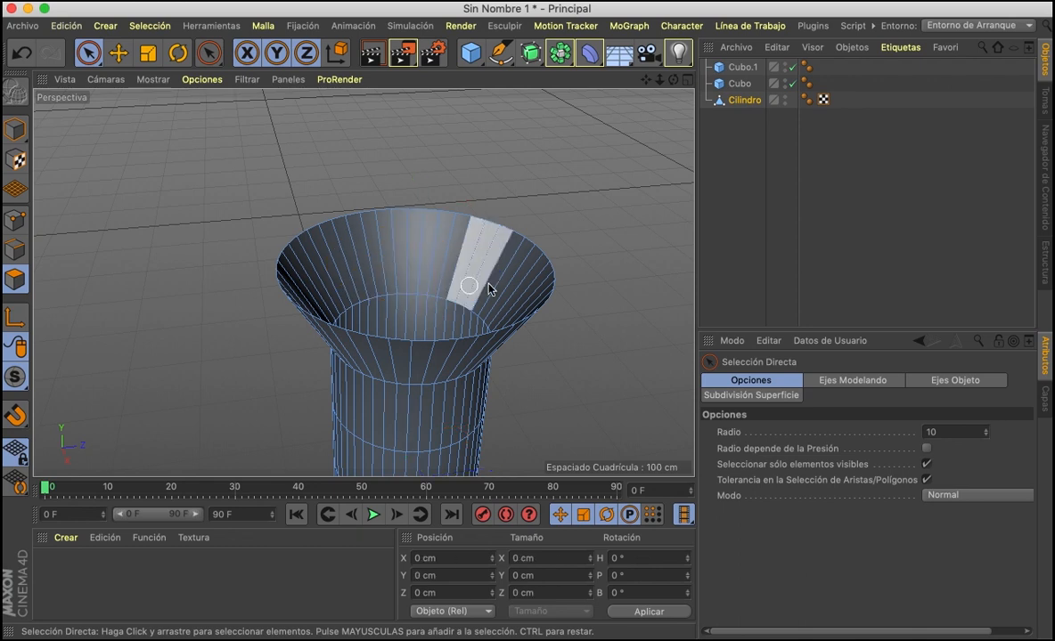
mouse_move(674, 79)
left_mouse_down()
mouse_move(673, 35)
mouse_move(673, 138)
mouse_move(673, 36)
mouse_move(675, 80)
left_mouse_up()
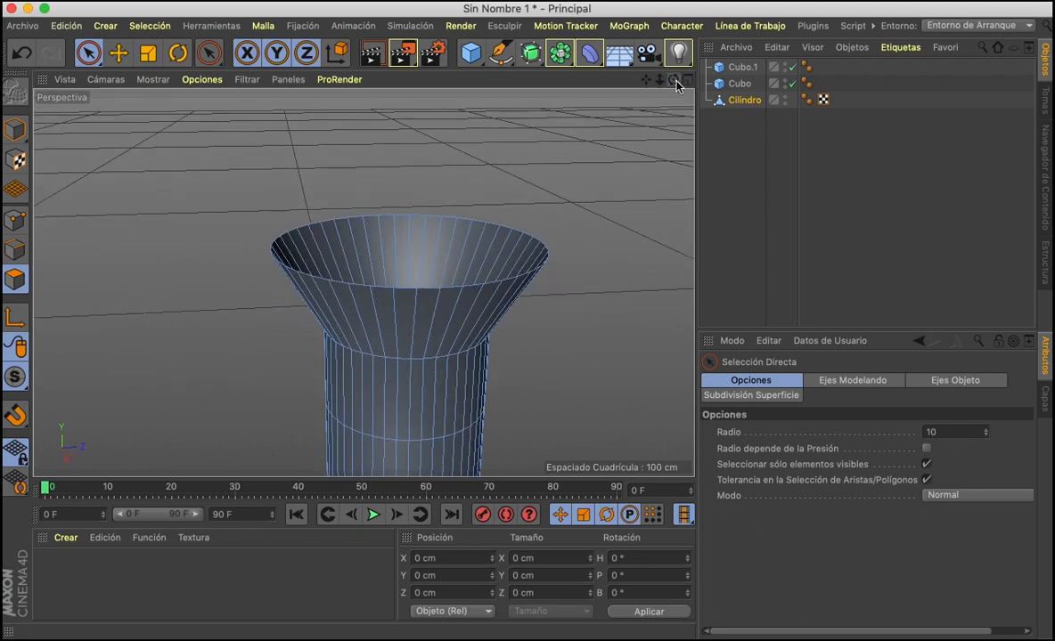
left_click(262, 27)
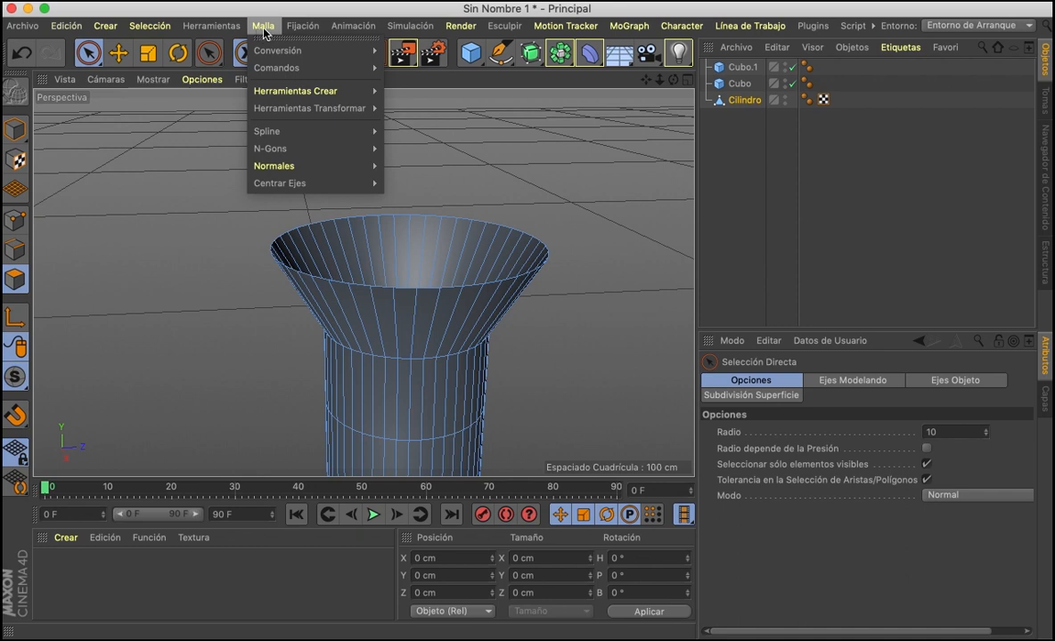
mouse_move(286, 93)
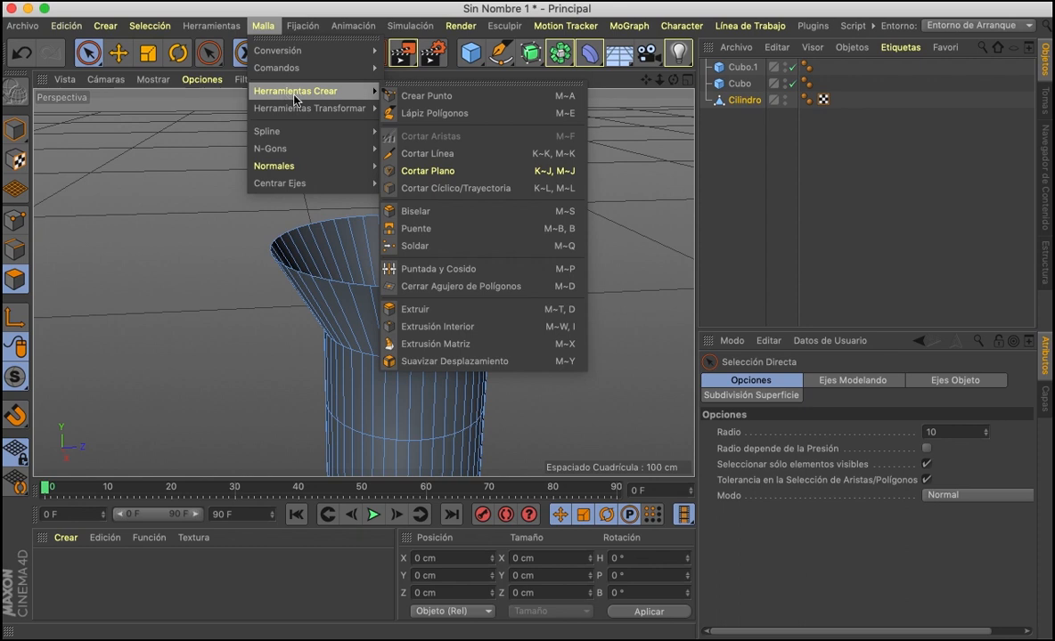
mouse_move(298, 112)
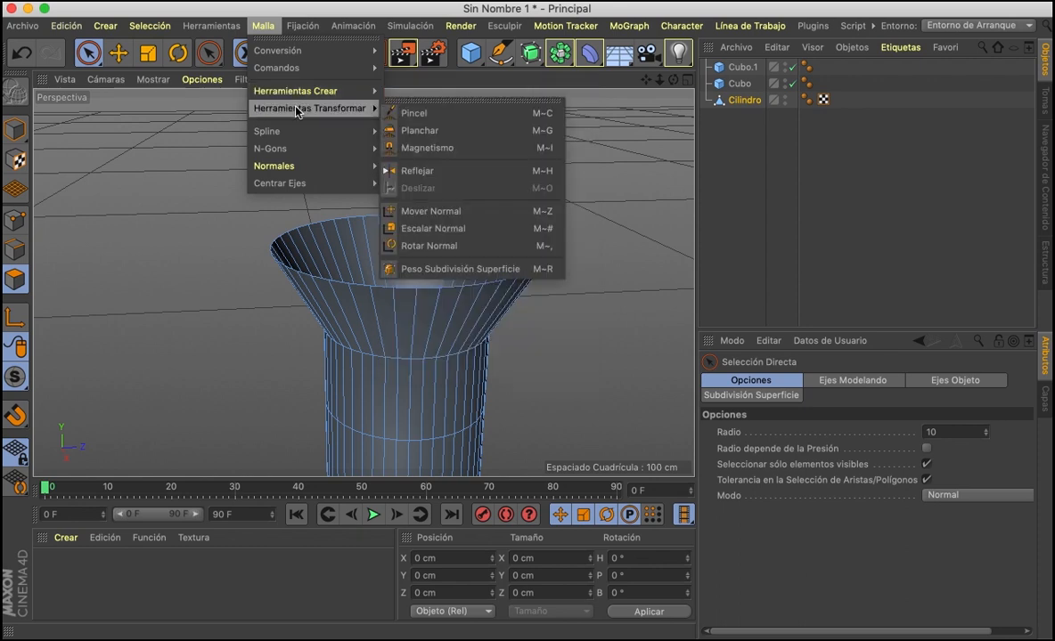
mouse_move(300, 166)
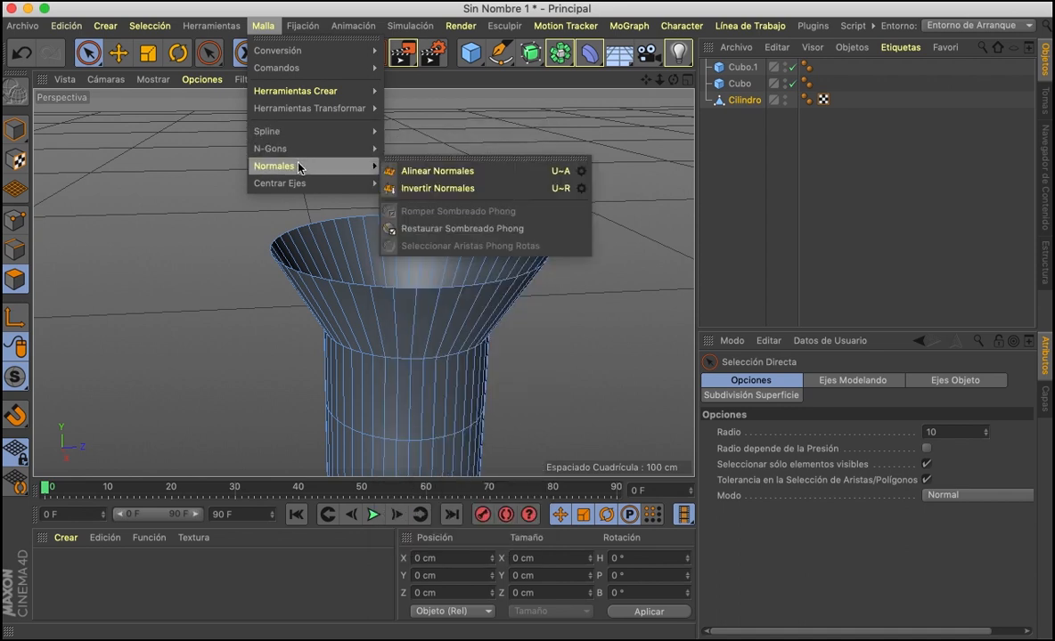
mouse_move(300, 188)
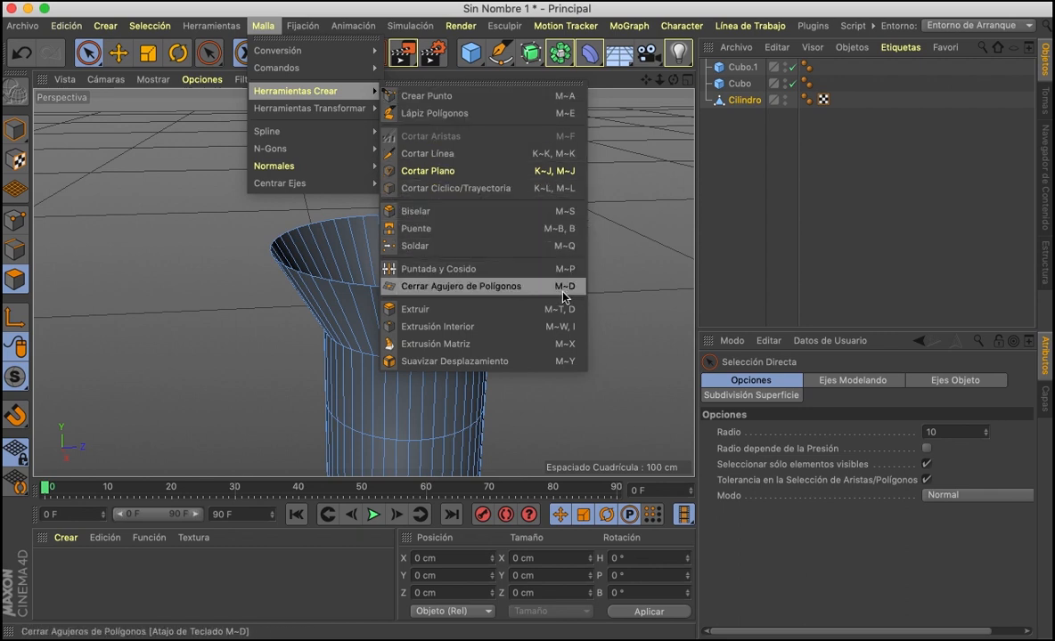
left_click(450, 287)
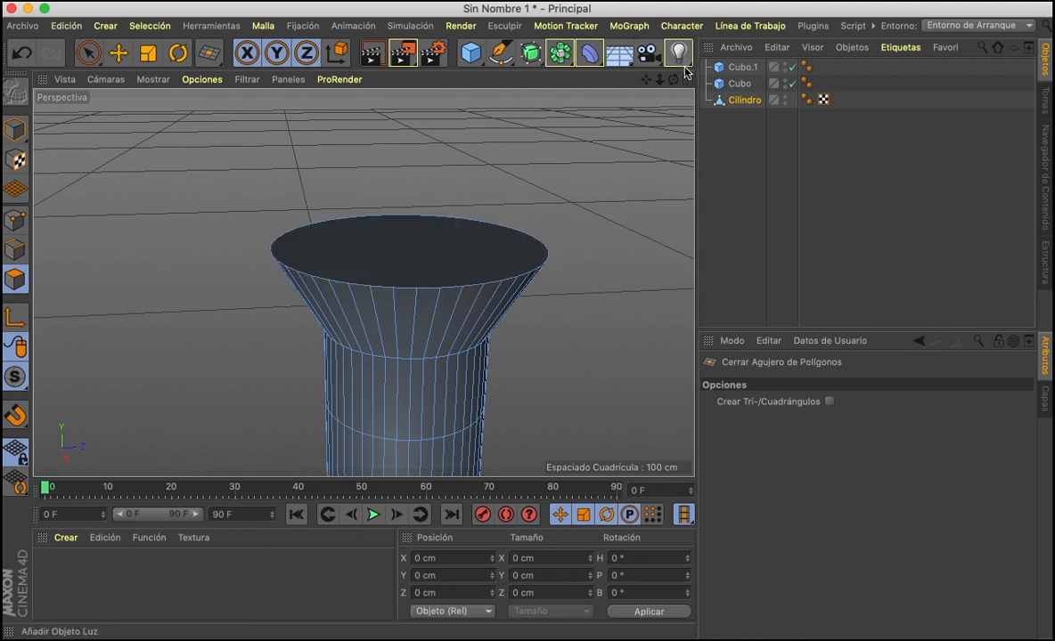
mouse_move(674, 80)
left_mouse_down()
mouse_move(674, 160)
mouse_move(674, 54)
mouse_move(653, 84)
mouse_move(606, 80)
left_mouse_up()
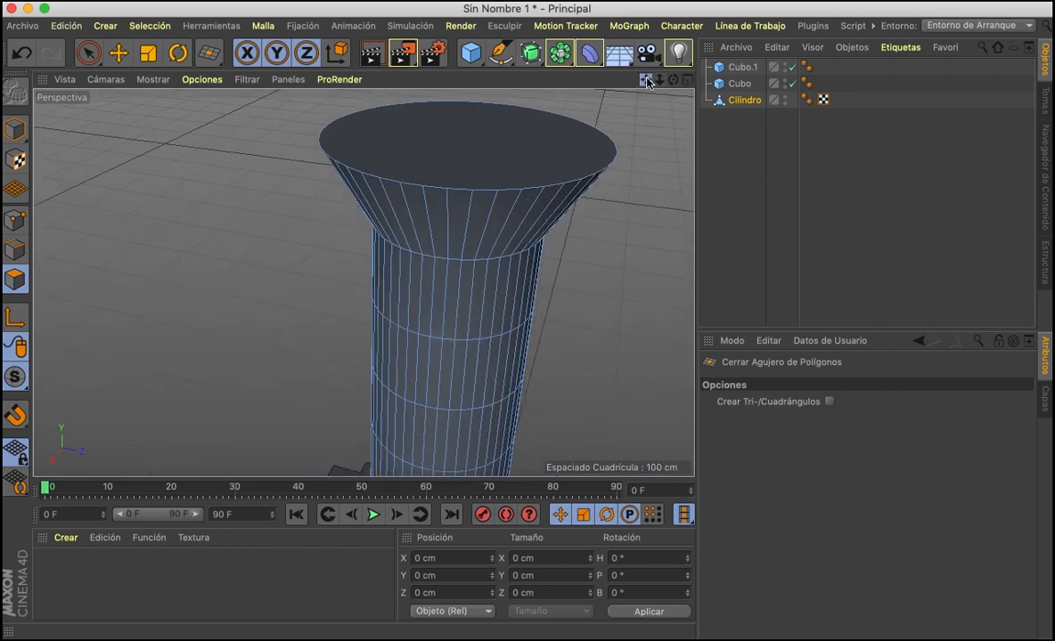
left_click(267, 26)
mouse_move(276, 90)
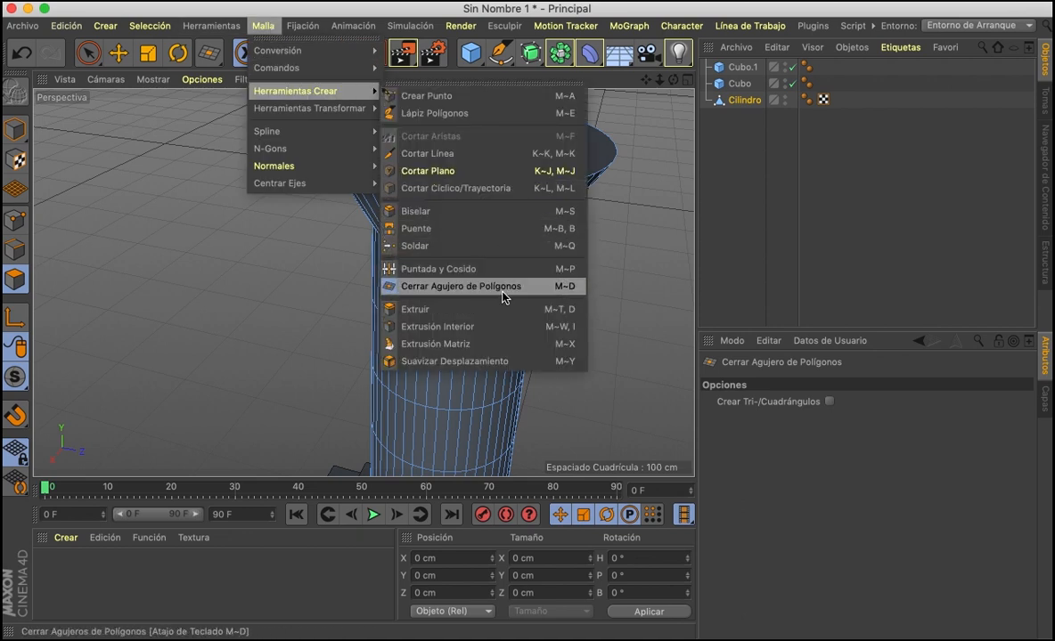
left_click(525, 287)
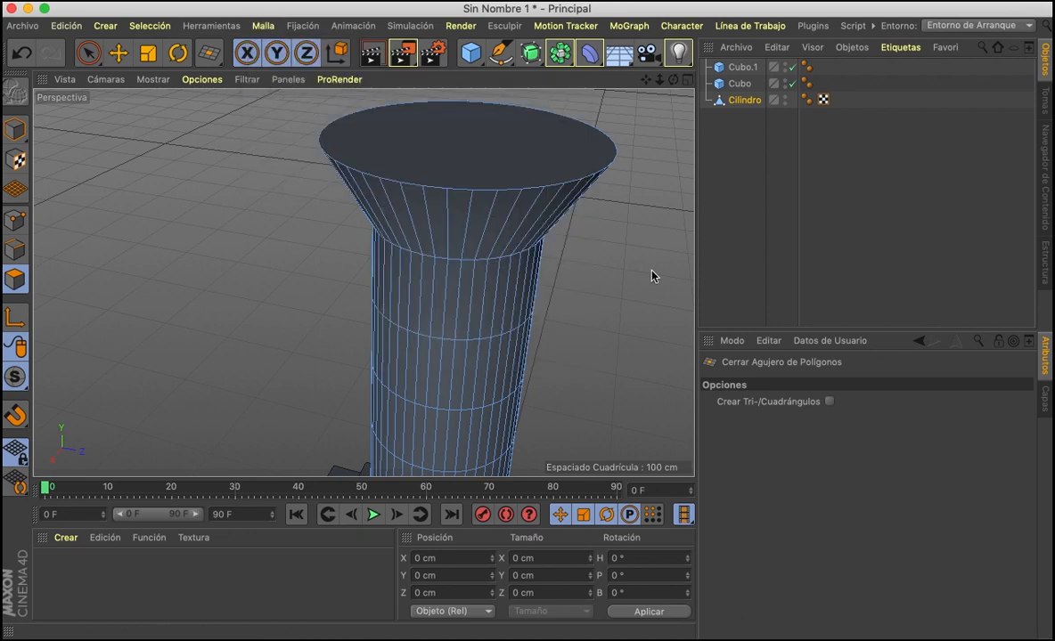
left_click(208, 57)
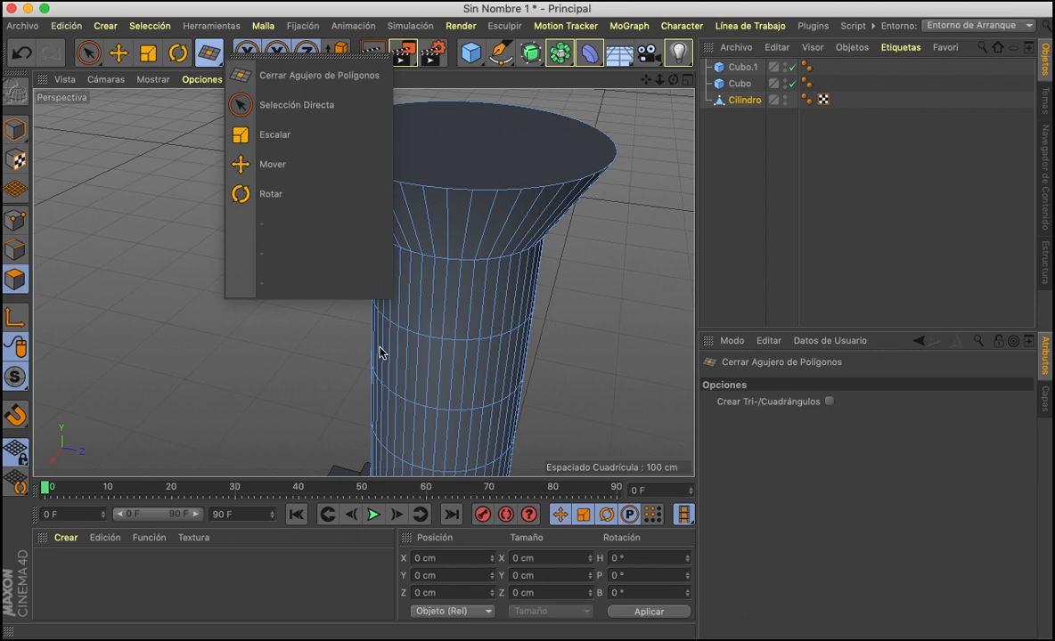
left_click(623, 391)
mouse_move(646, 80)
left_mouse_down()
mouse_move(670, 28)
mouse_move(658, 82)
mouse_move(665, 108)
mouse_move(675, 82)
mouse_move(647, 87)
left_mouse_up()
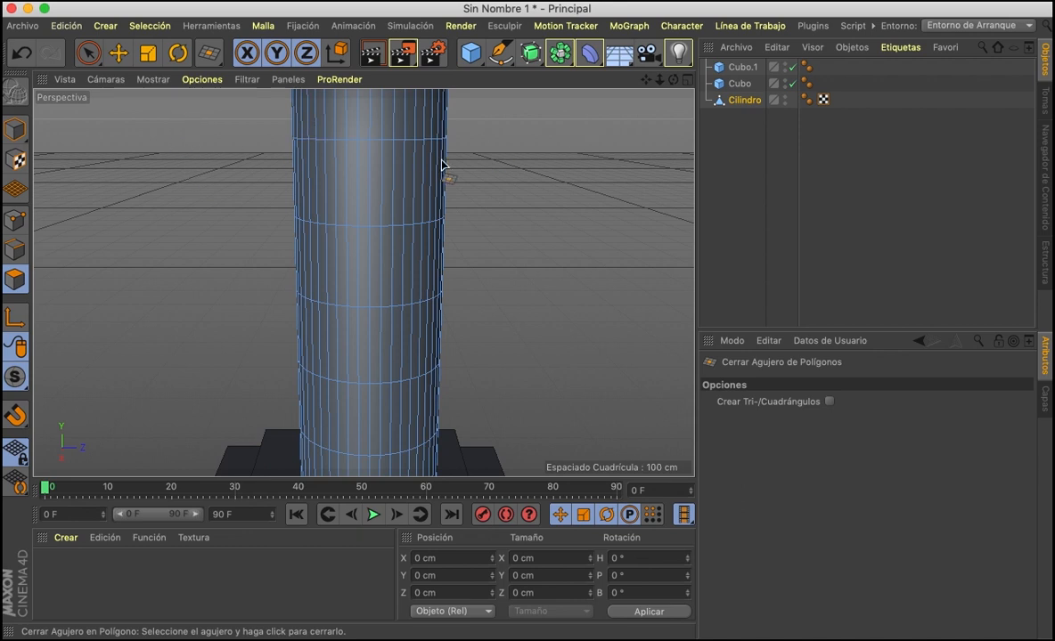
left_click(116, 55)
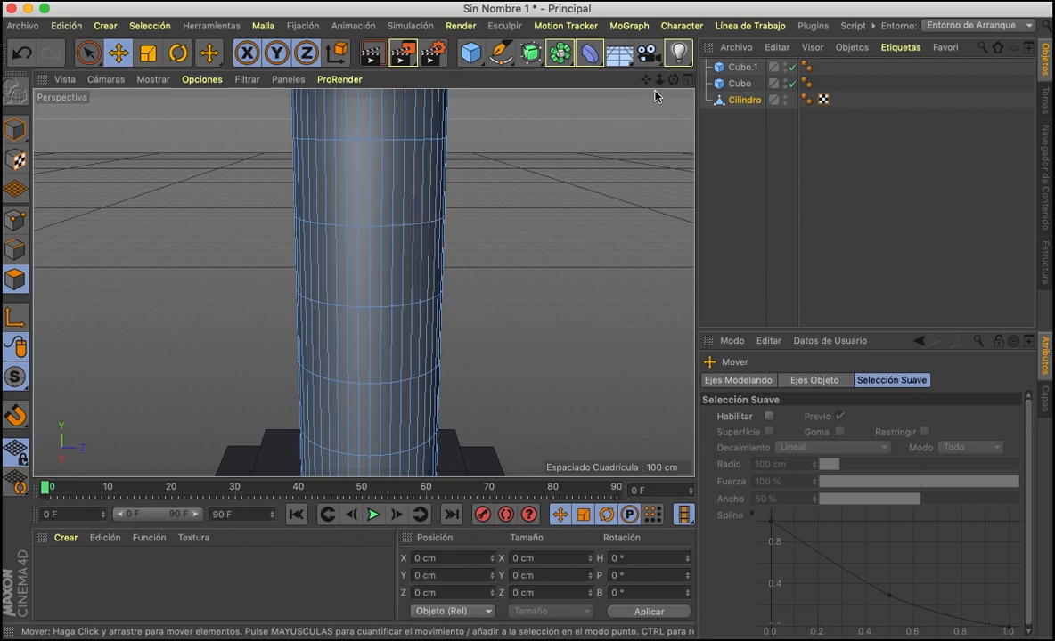
left_click_drag(645, 79, 684, 206)
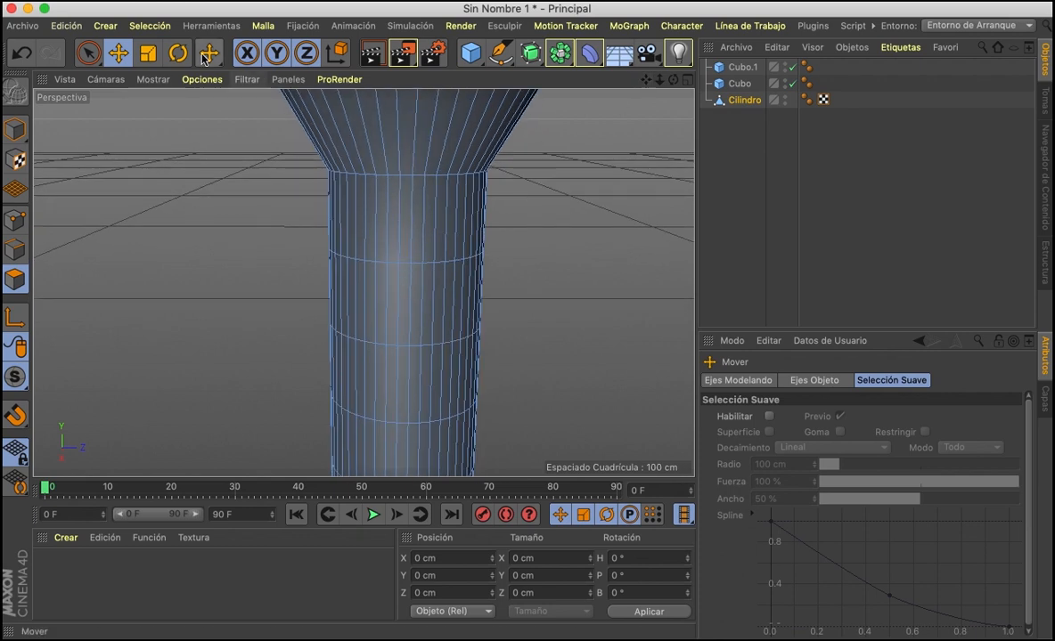
- Activate Loop Selection and try it on the horizontal polygon rings around the column shaft
left_click(149, 26)
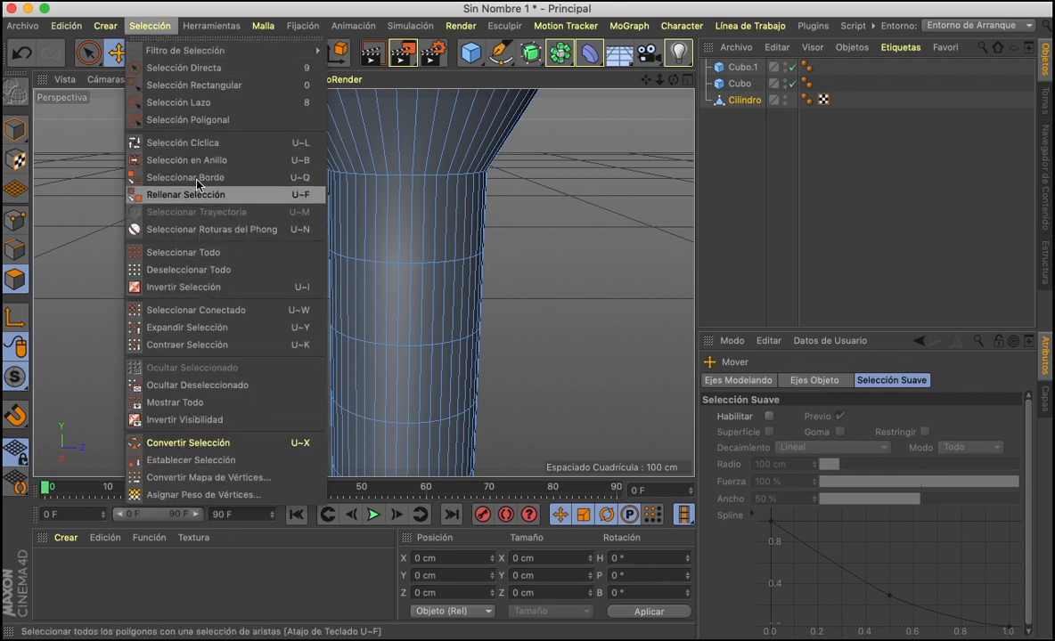
left_click(181, 145)
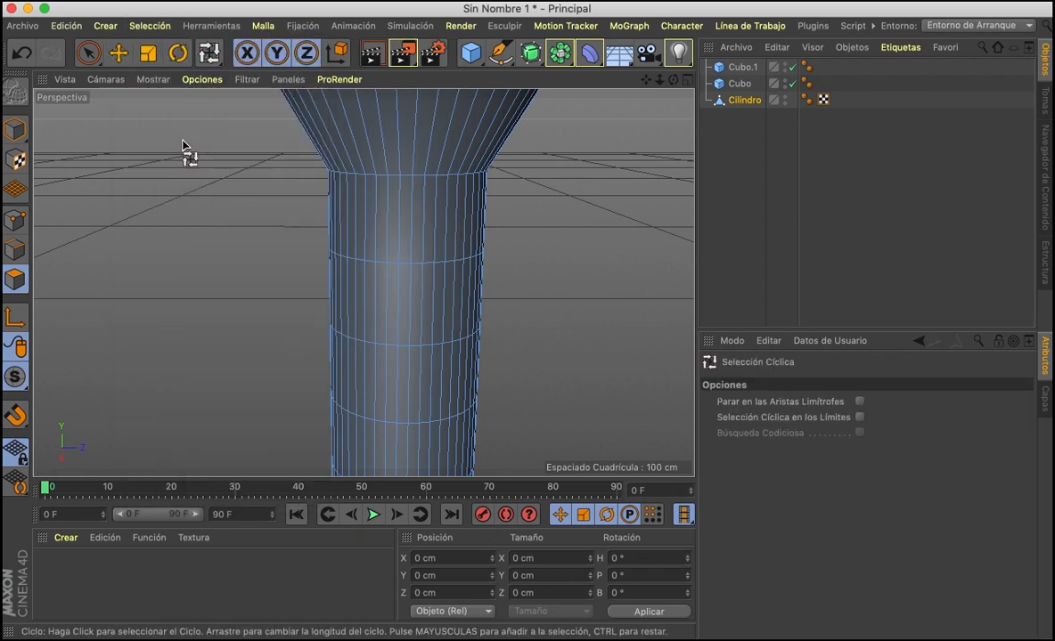
left_click(152, 27)
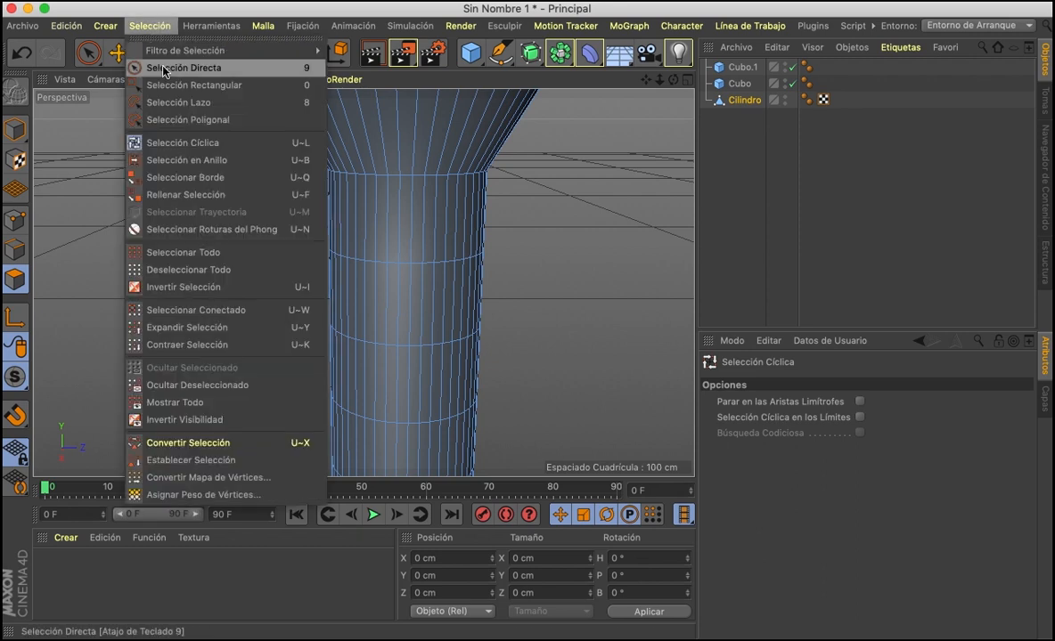
left_click(167, 140)
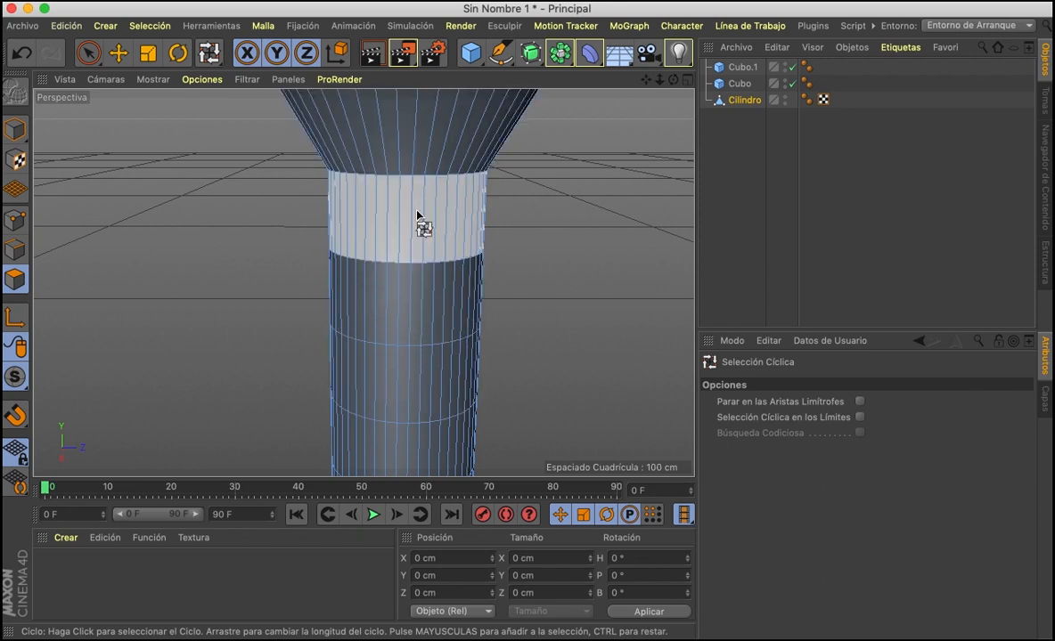
left_click(419, 310)
left_click(413, 411)
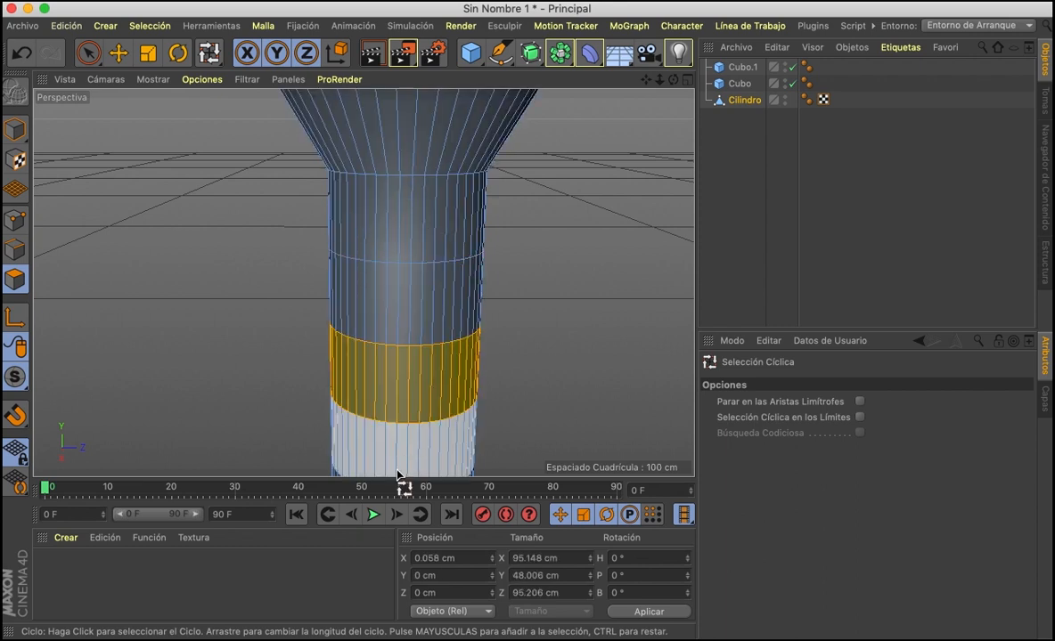
left_click(408, 458)
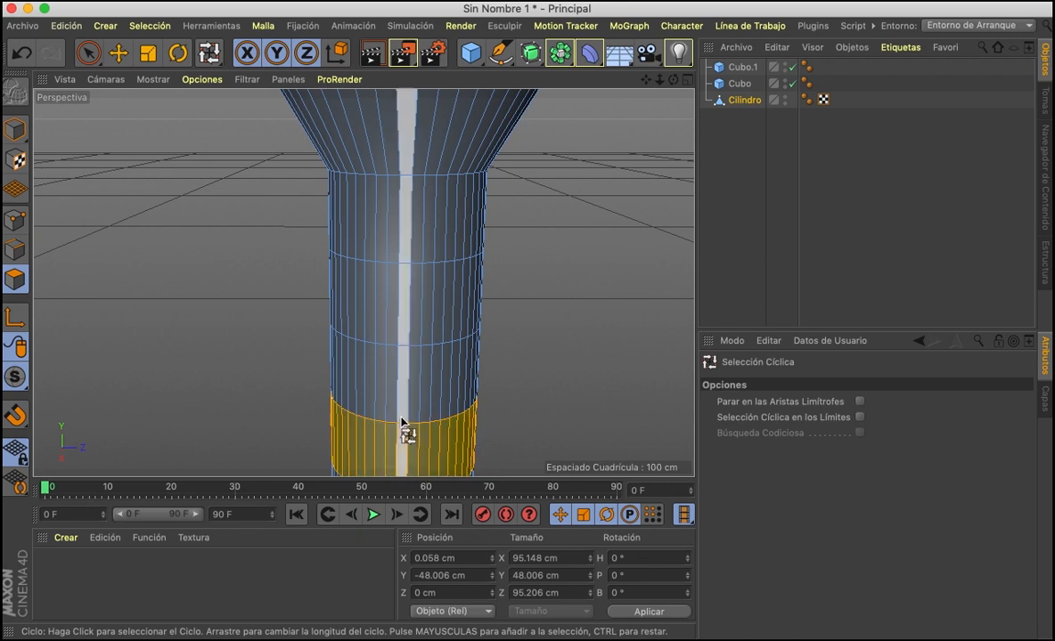
- Loop-select alternating vertical polygon strips along the front of the shaft and capital, adding each one to the selection
left_click(413, 357)
left_click_drag(674, 79, 526, 55)
left_click_drag(362, 282, 362, 282, "alt")
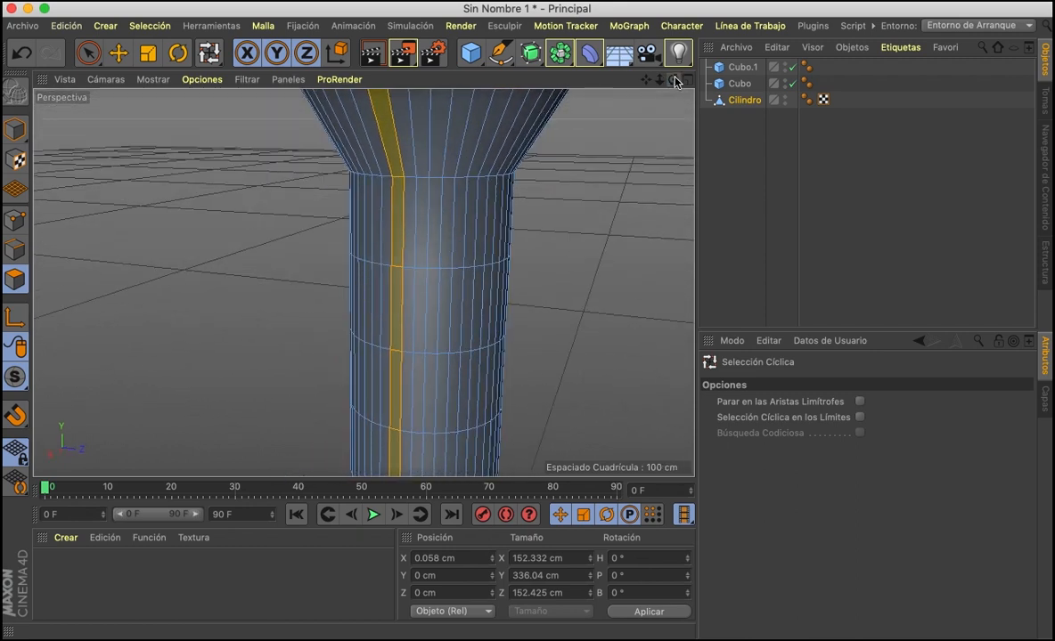
left_click(433, 267, "shift")
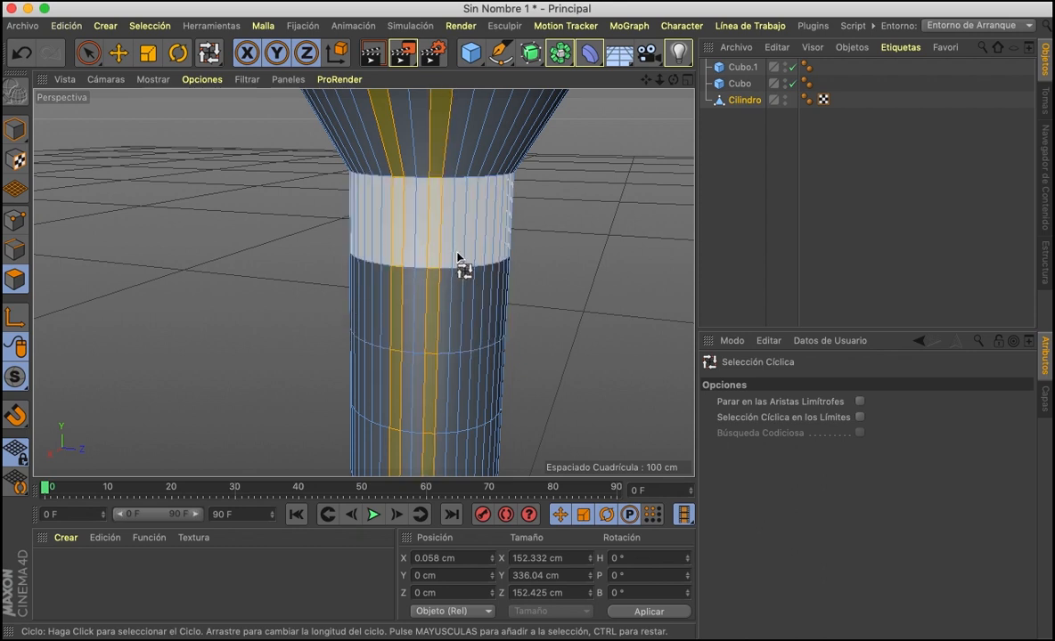
left_click(464, 271, "shift")
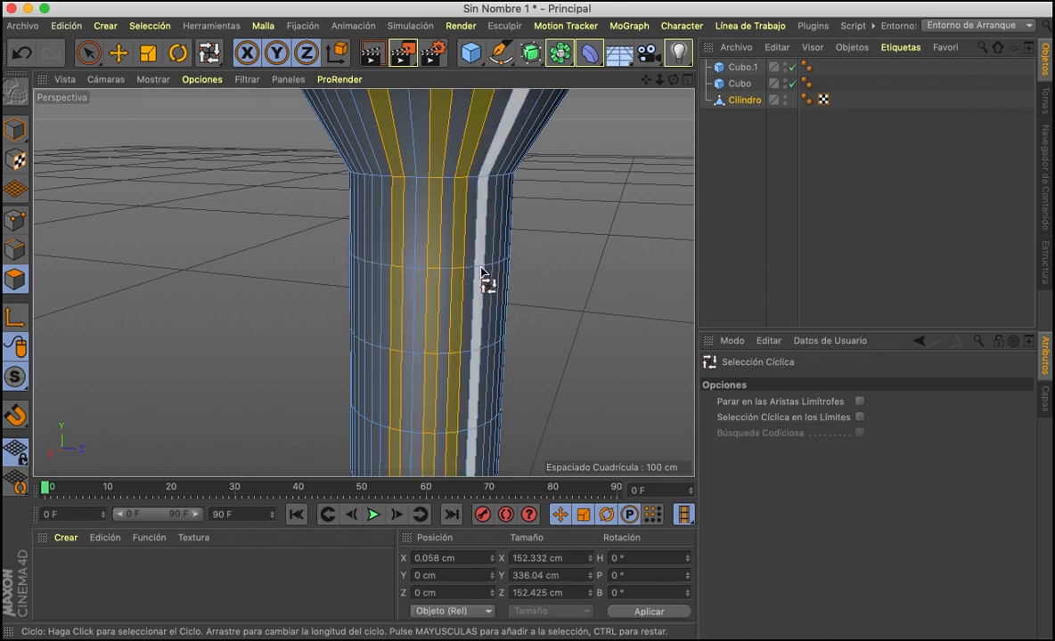
left_click(484, 280, "shift")
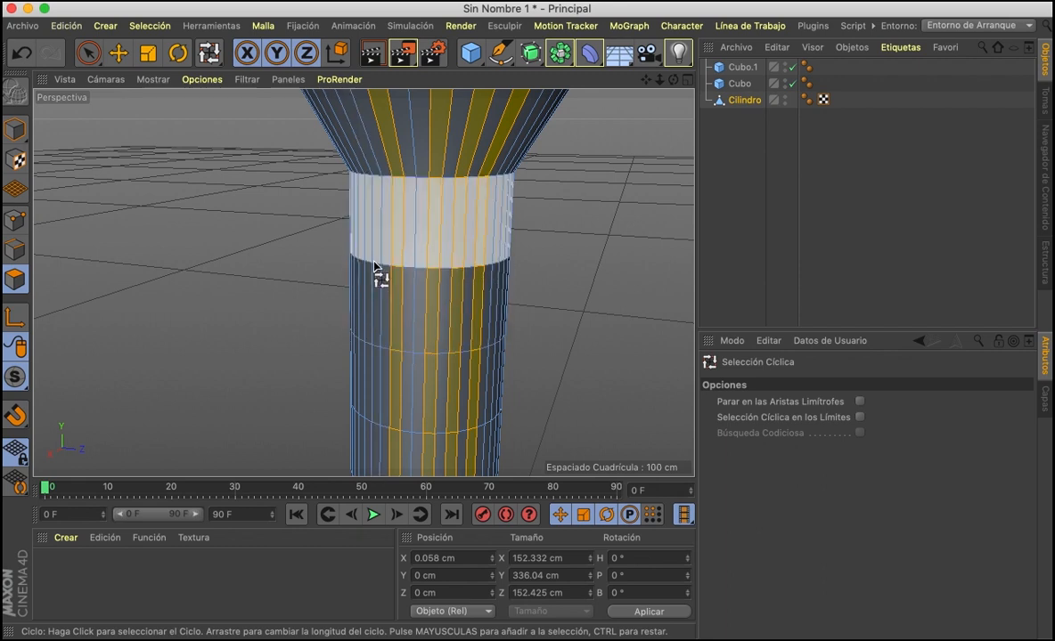
left_click(375, 270, "shift")
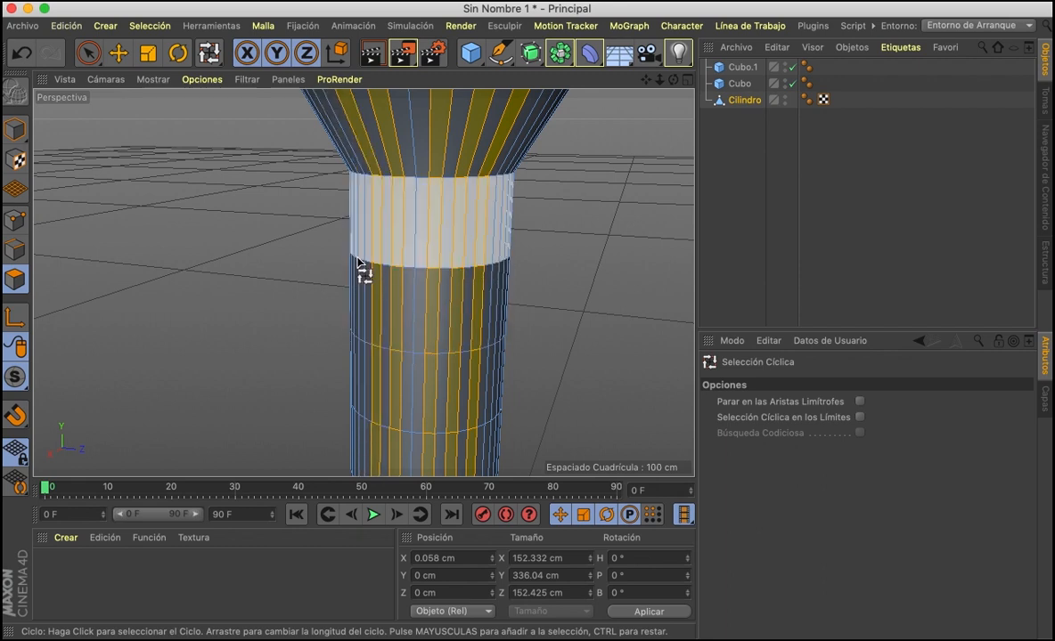
left_click(362, 263, "shift")
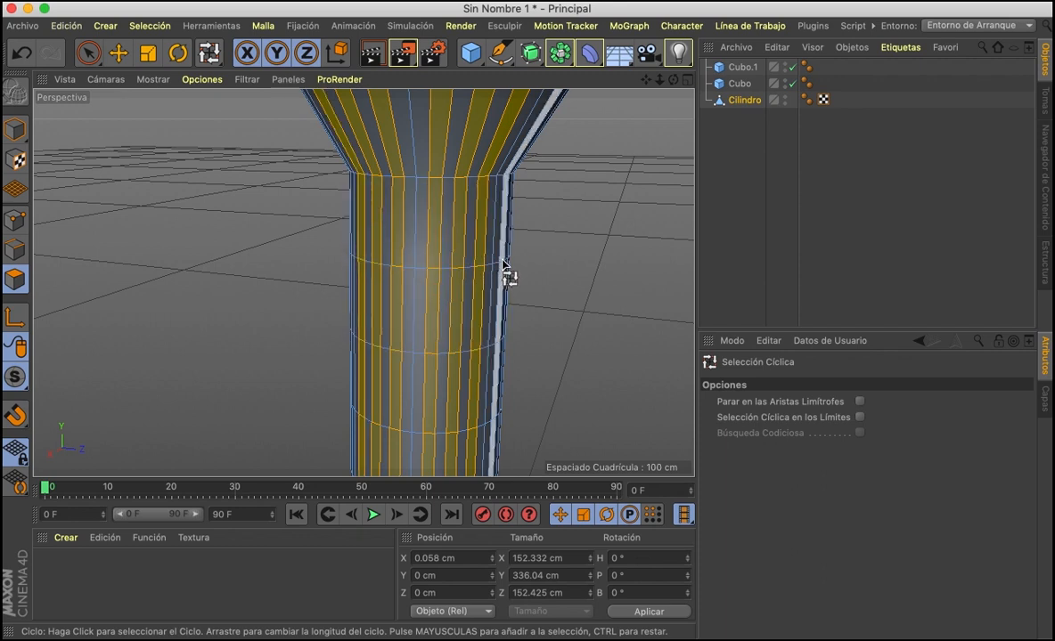
left_click_drag(673, 80, 364, 283)
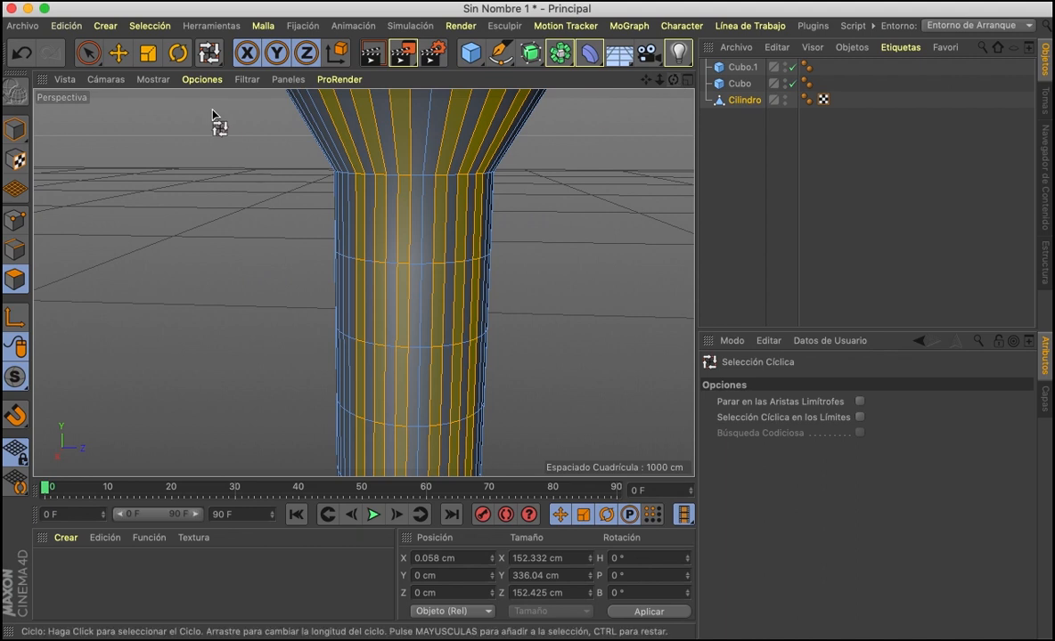
- Scale the selected strips uniformly inward to about 130 cm across and 287 cm high, and clear the selection
left_click(152, 56)
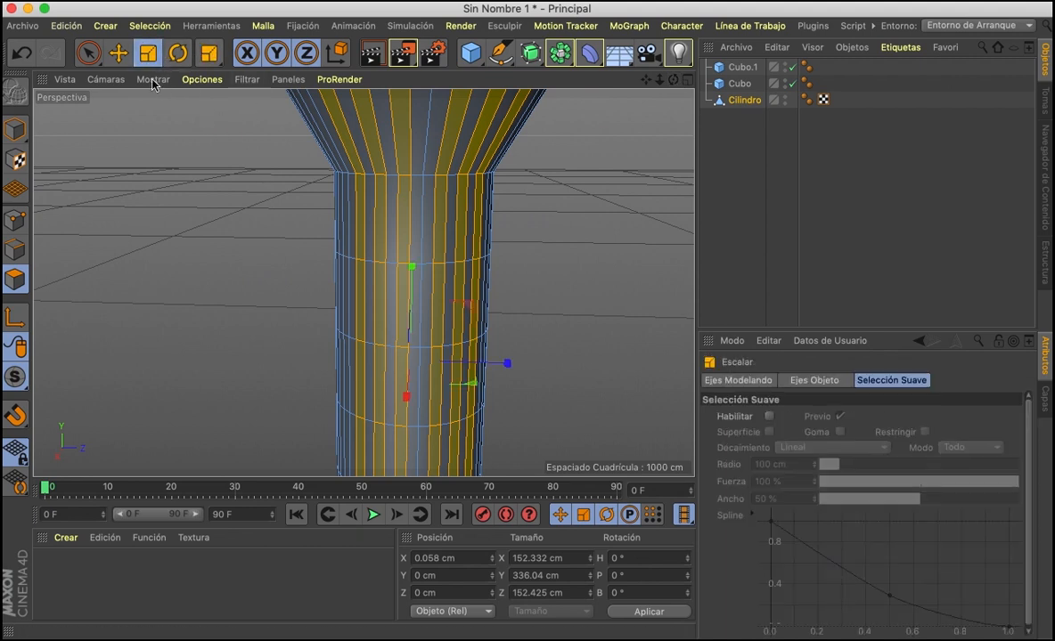
left_click_drag(616, 280, 500, 283)
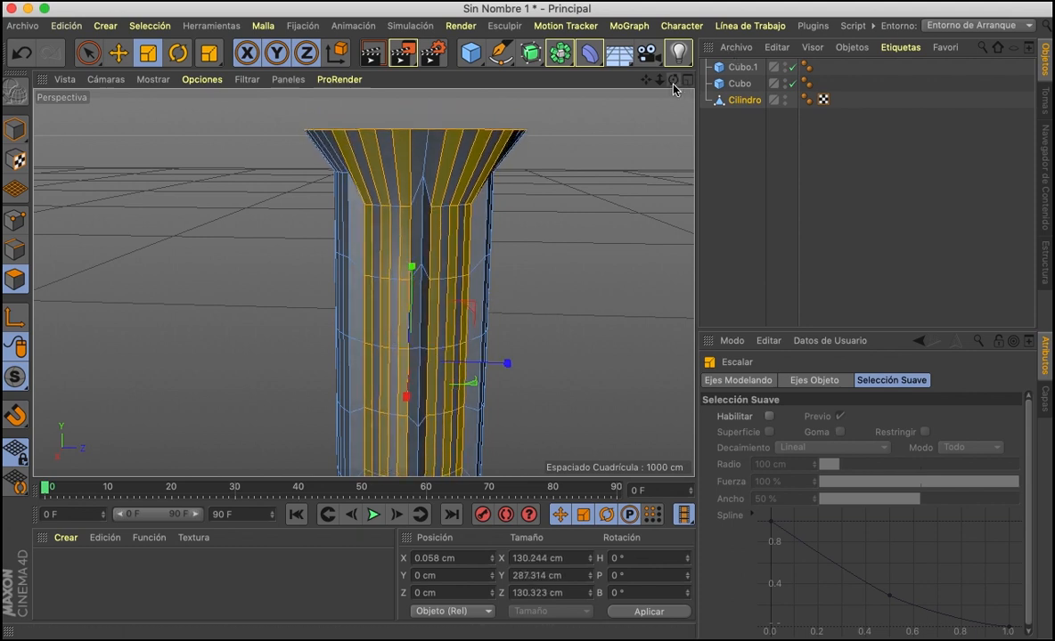
left_click_drag(673, 79, 594, 79)
left_click(628, 197)
scroll(628, 198, "down", 4)
left_click_drag(673, 79, 615, 44)
left_click_drag(362, 282, 362, 283, "alt")
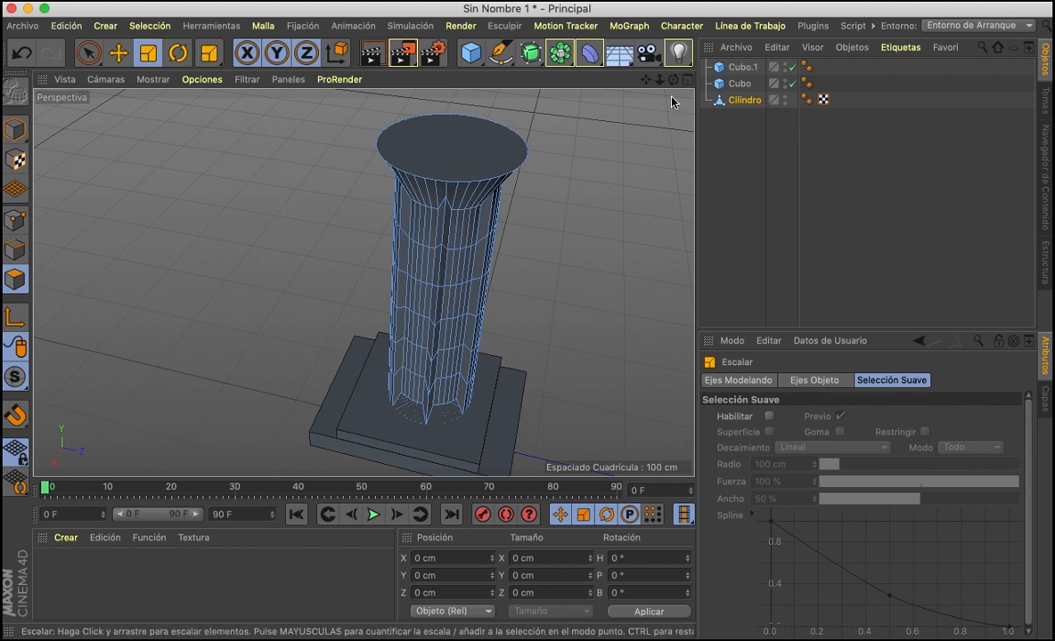
- Examine the grooves formed along the column shaft, picking individual polygons on its middle and lower parts
left_click_drag(673, 79, 615, 20)
left_click(458, 286)
left_click(446, 353)
left_click(462, 397)
left_click(454, 462)
left_click(426, 415)
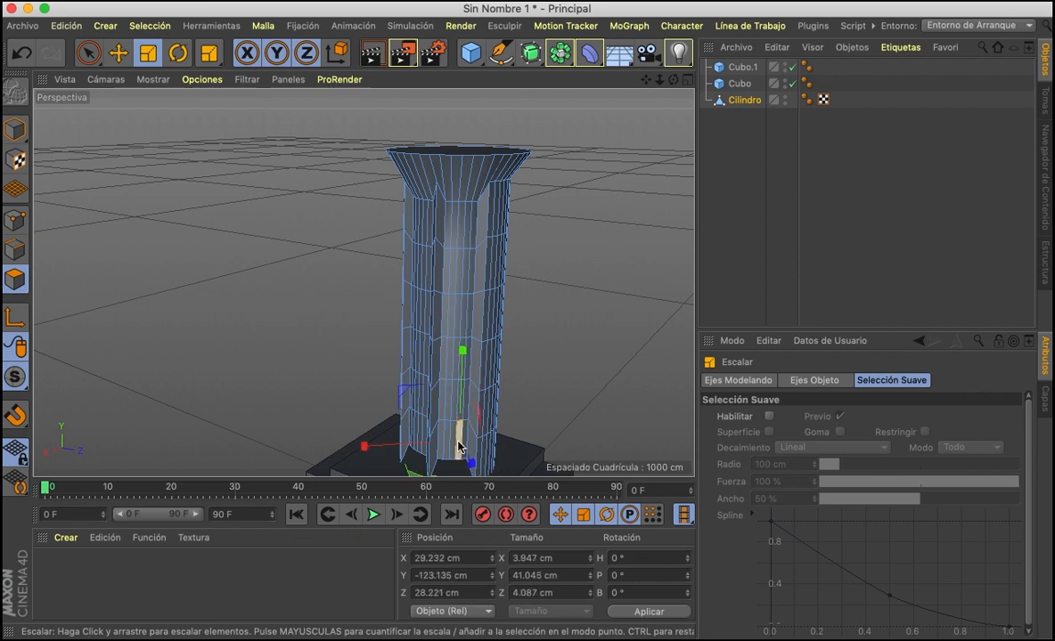
left_click(419, 351)
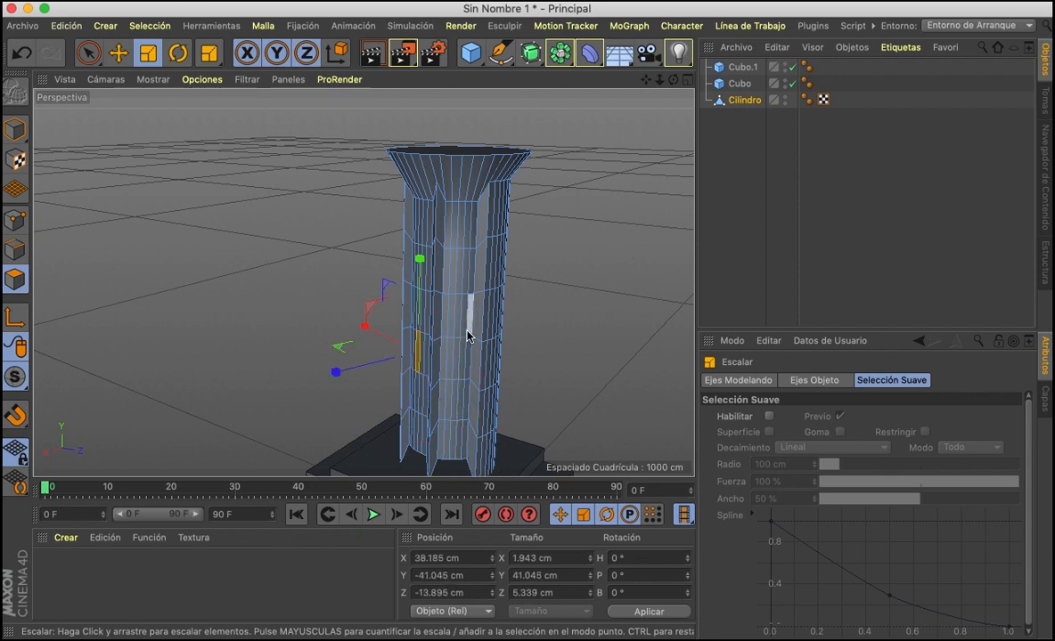
scroll(542, 335, "up", 6)
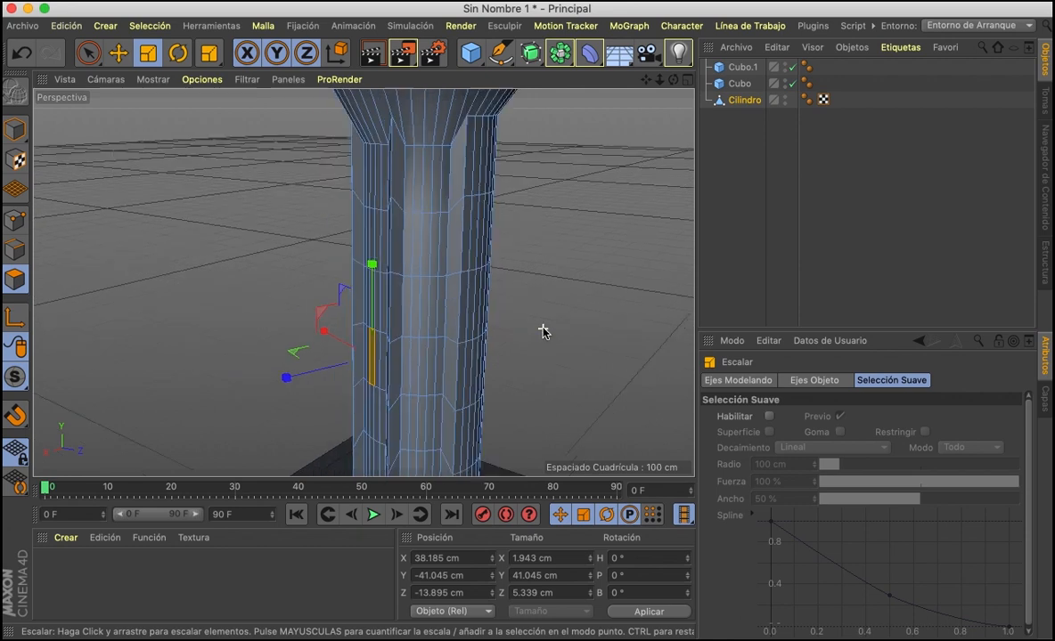
scroll(543, 332, "down", 2)
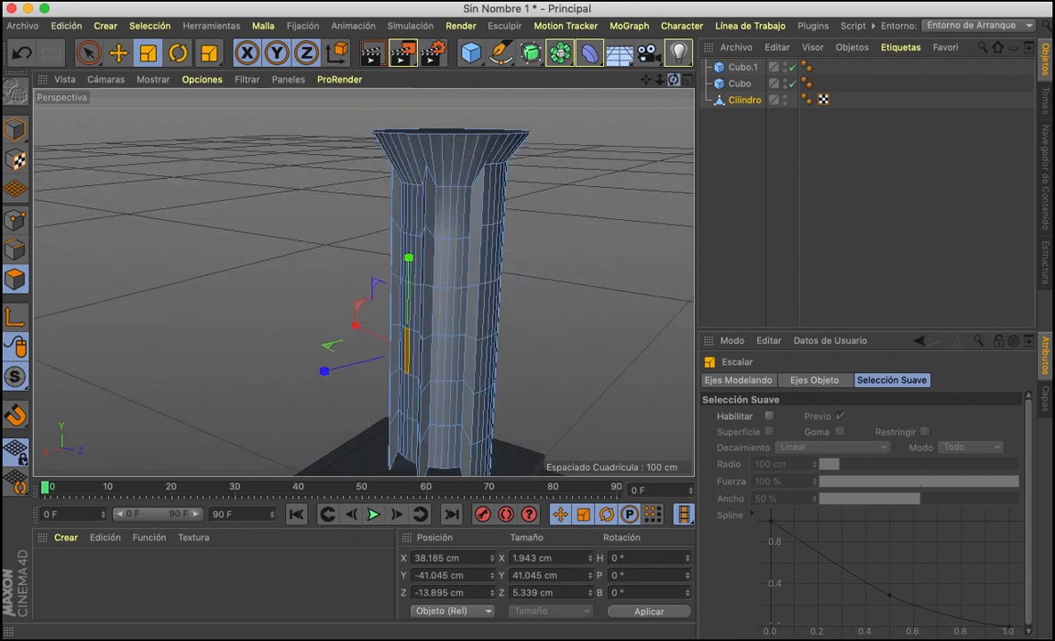
left_click_drag(674, 80, 677, 134)
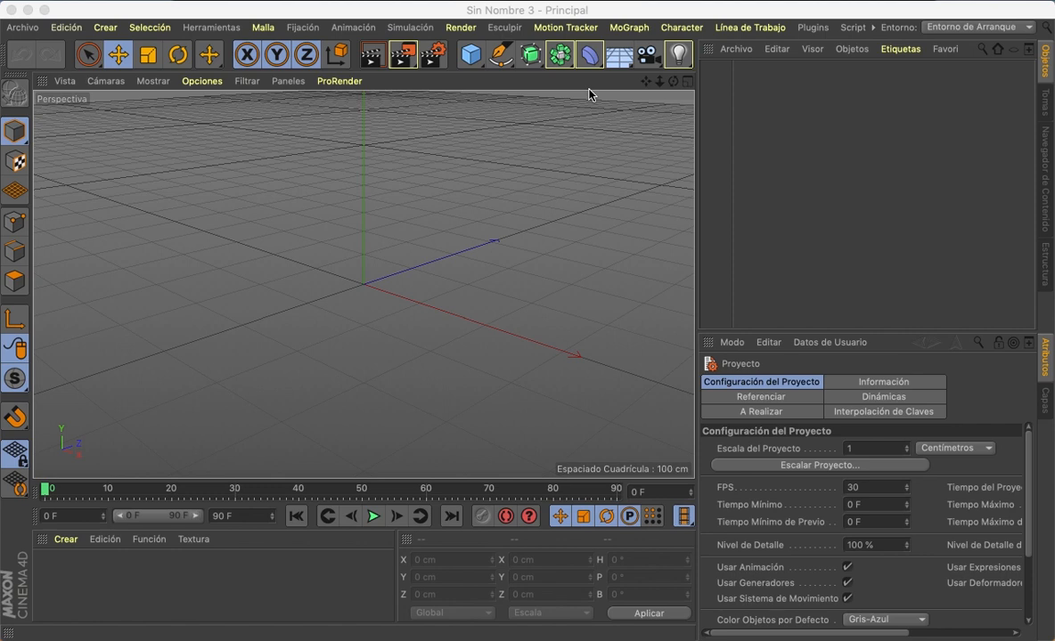
- Activate the Pen tool with the Bezier spline type and look over the available generator objects
left_click(511, 62)
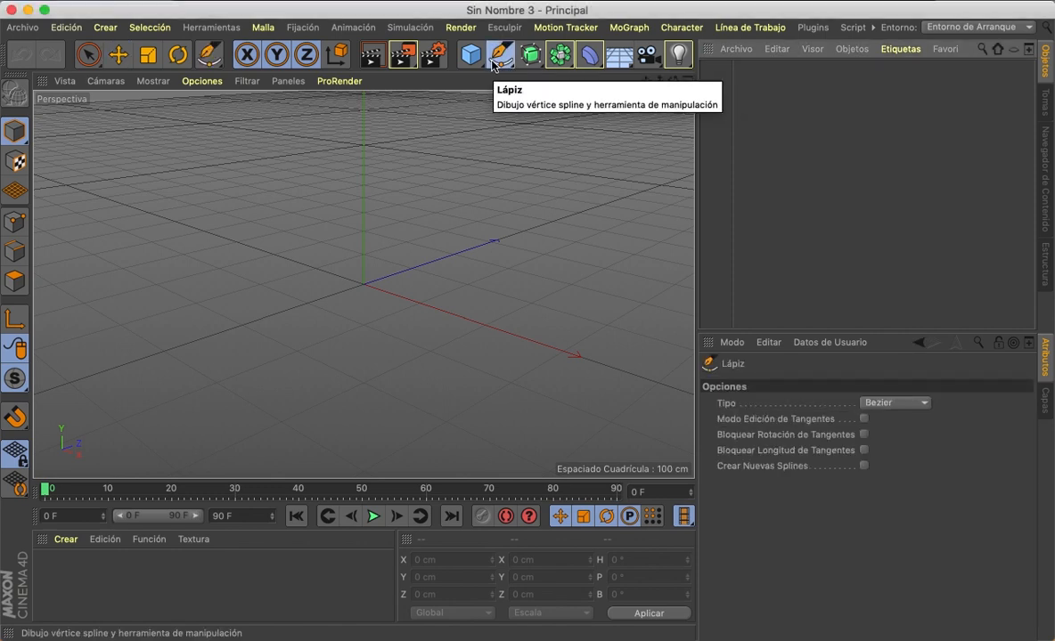
left_click(504, 54)
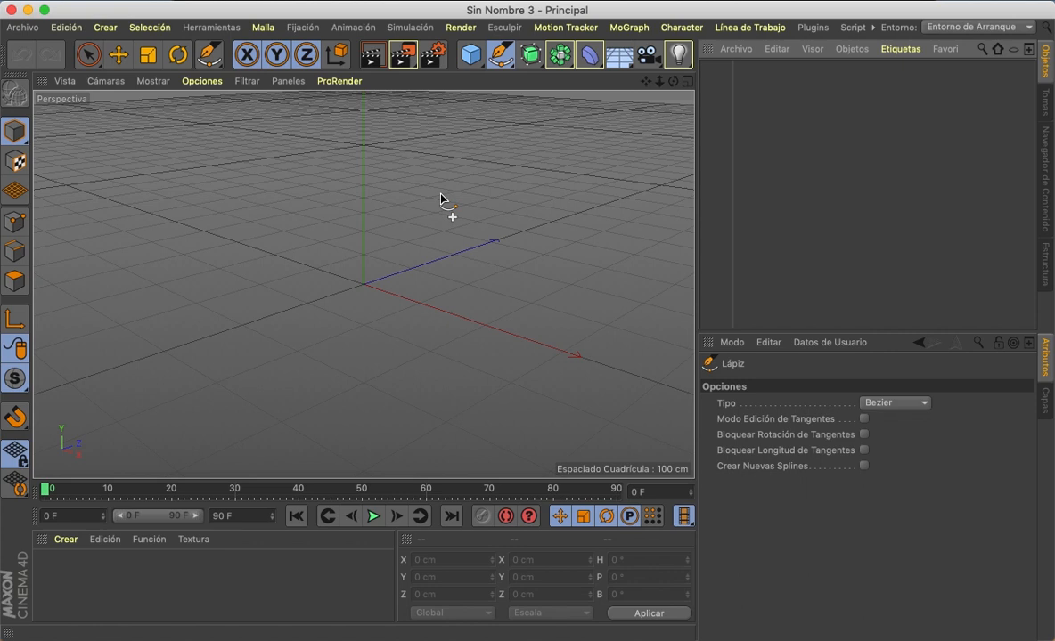
left_click(532, 62)
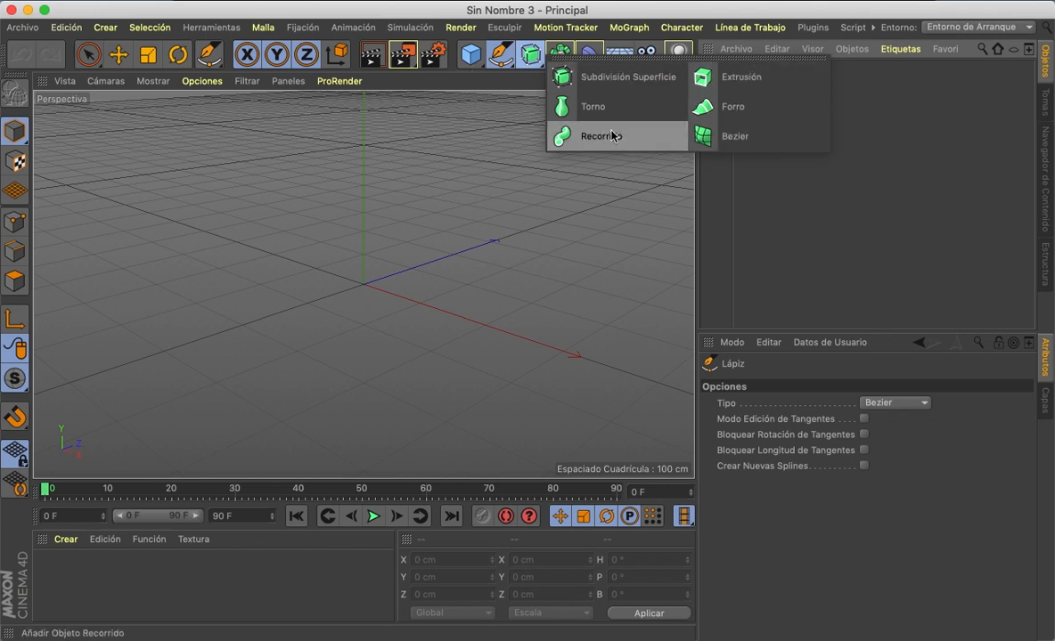
left_click(590, 259)
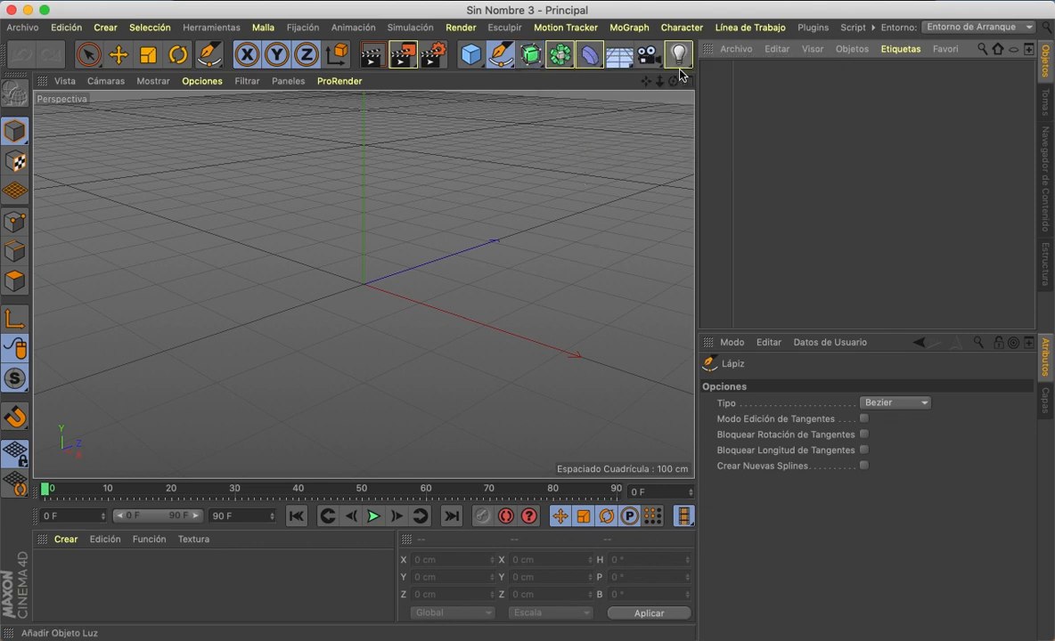
- Draw a closed free-form Bezier spline with curved and cornered points in the perspective view
left_click_drag(672, 81, 634, 195)
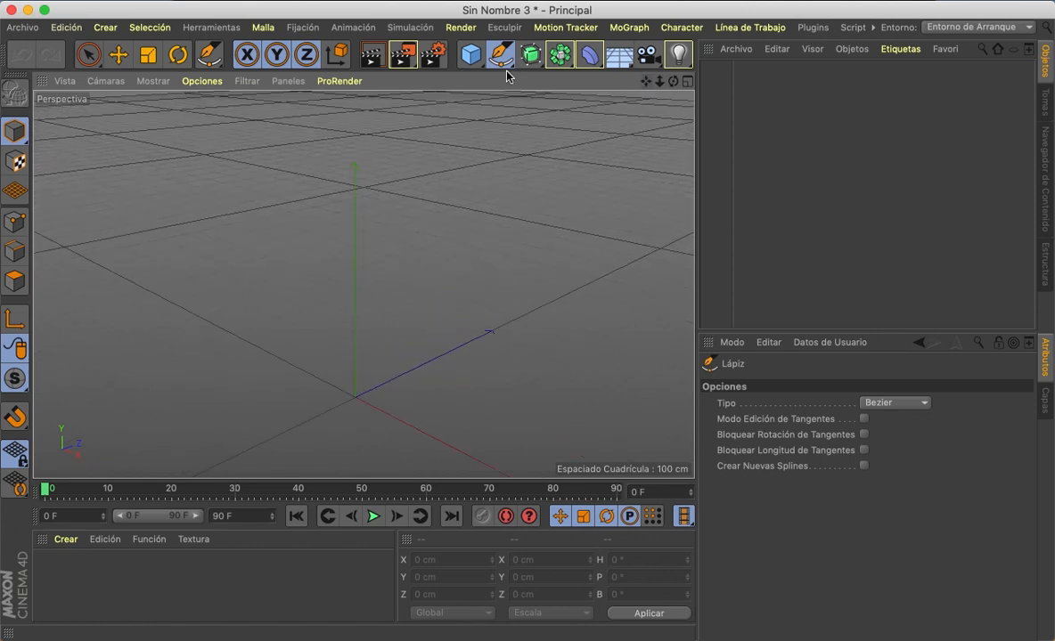
left_click(267, 183)
left_click_drag(371, 151, 447, 167)
left_click_drag(529, 211, 525, 285)
left_click_drag(446, 337, 394, 348)
left_click_drag(418, 239, 365, 245)
left_click_drag(365, 369, 403, 419)
left_click_drag(270, 407, 242, 418)
left_click_drag(222, 348, 266, 223)
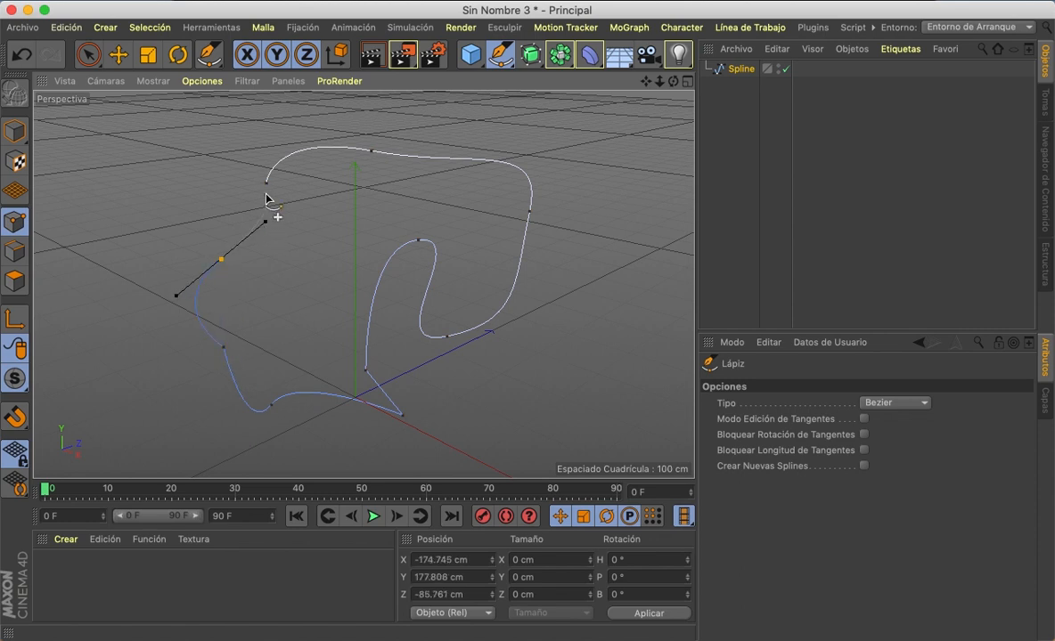
left_click(266, 183)
- Check the free-form spline from several angles and delete it from the scene
left_click_drag(673, 81, 623, 82)
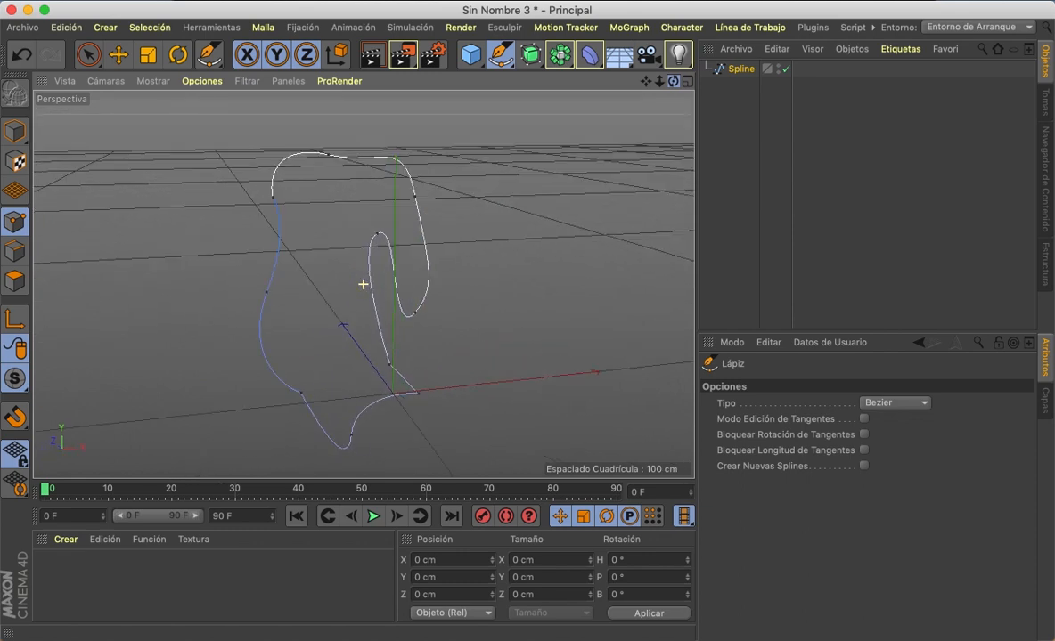
left_click_drag(364, 284, 363, 284, "alt")
left_click_drag(473, 316, 473, 307)
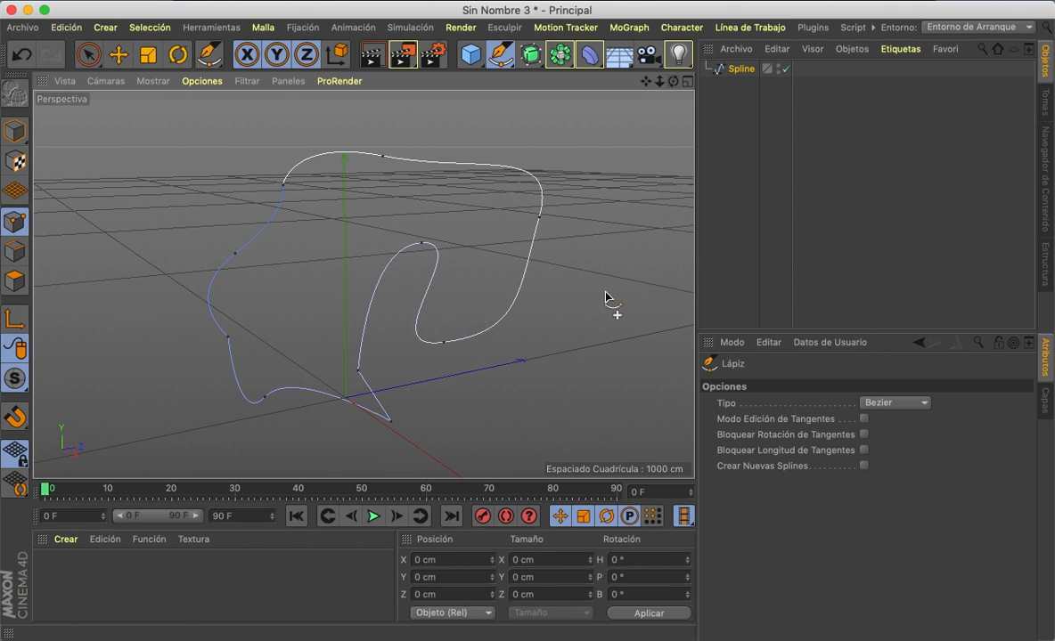
left_click(736, 71)
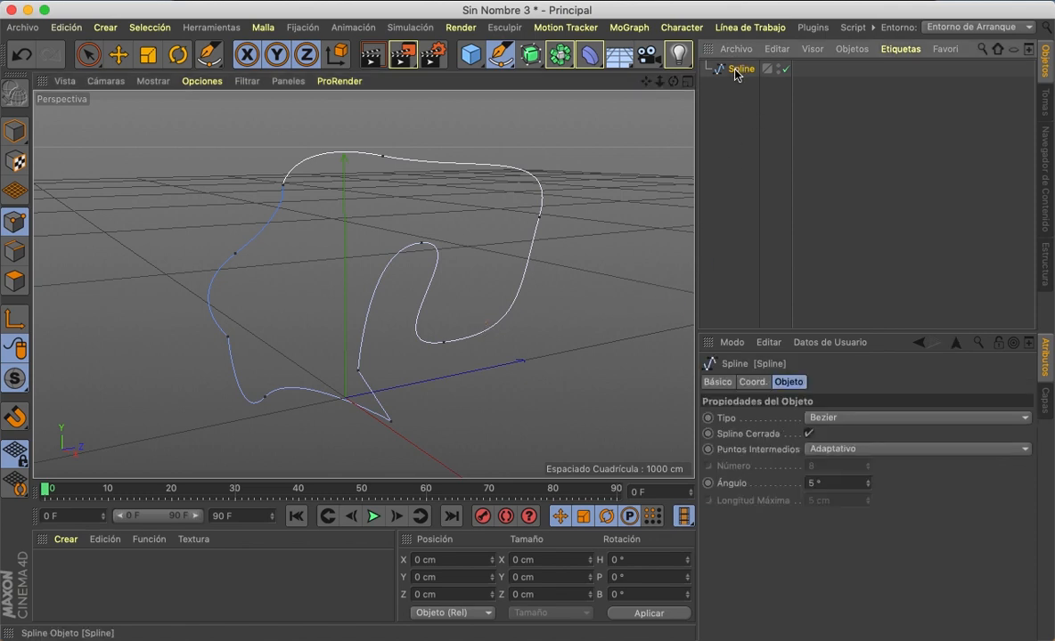
key("Delete")
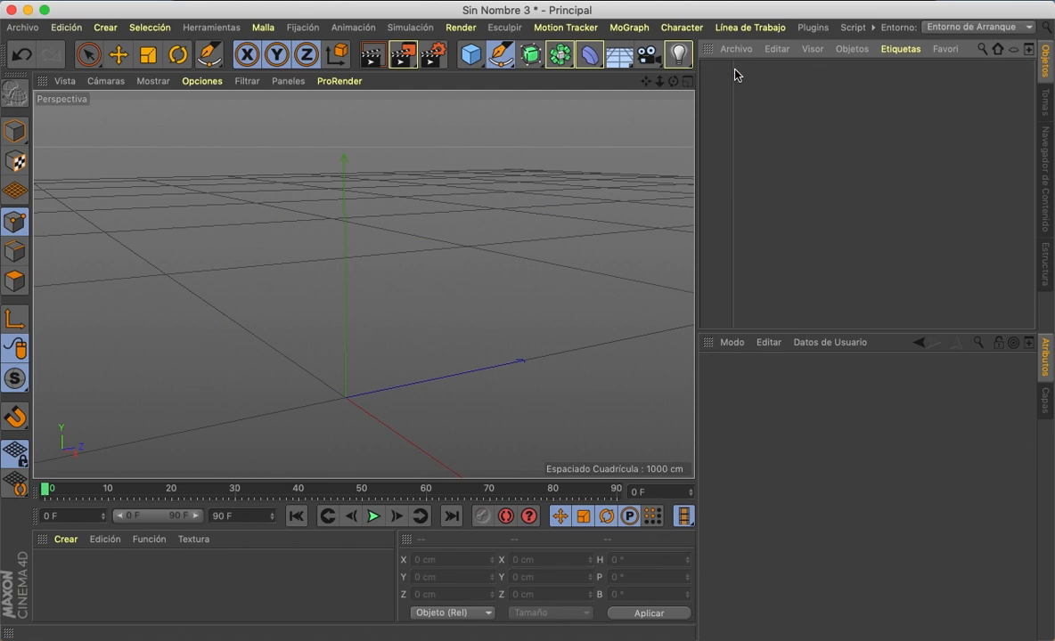
- In the Derecha (right) view, start a Bezier spline with an arch crossing over the vertical axis and curling back inward
left_click(686, 81)
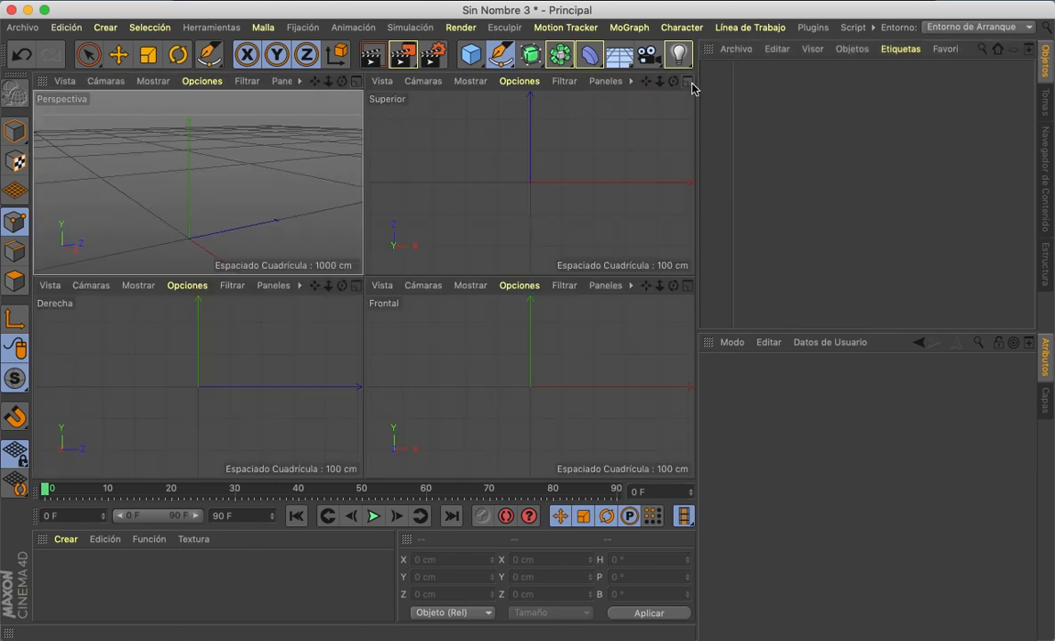
left_click(355, 285)
left_click(294, 225)
left_click_drag(363, 139, 406, 136)
left_click(502, 178)
left_click_drag(481, 261, 450, 263)
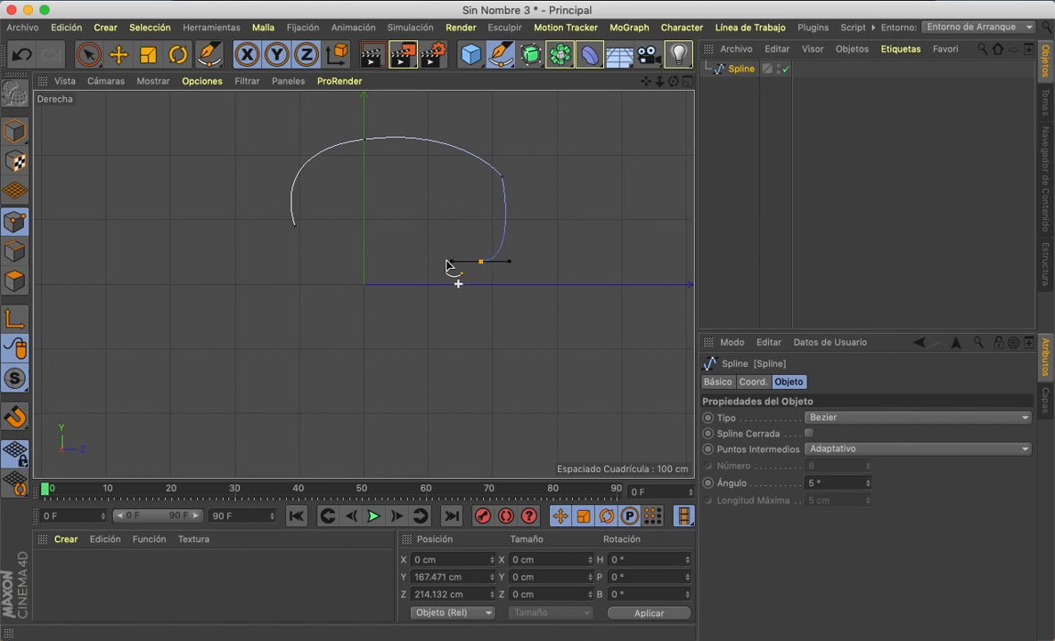
- Continue the spline inward and downward in an S-shaped curve, then close it on its first point
left_click(432, 195)
mouse_move(350, 163)
left_mouse_down()
mouse_move(354, 205)
mouse_move(352, 165)
left_mouse_up()
left_click_drag(348, 256, 406, 269)
left_click_drag(452, 303, 447, 358)
left_click(283, 351)
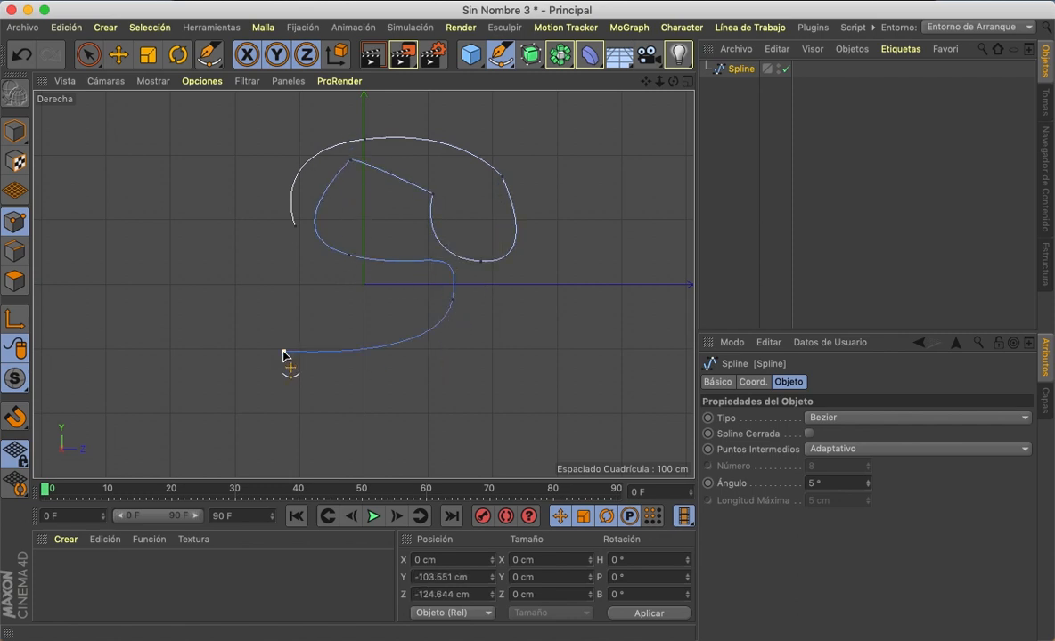
left_click_drag(288, 306, 331, 292)
left_click(400, 295)
left_click_drag(290, 247, 294, 229)
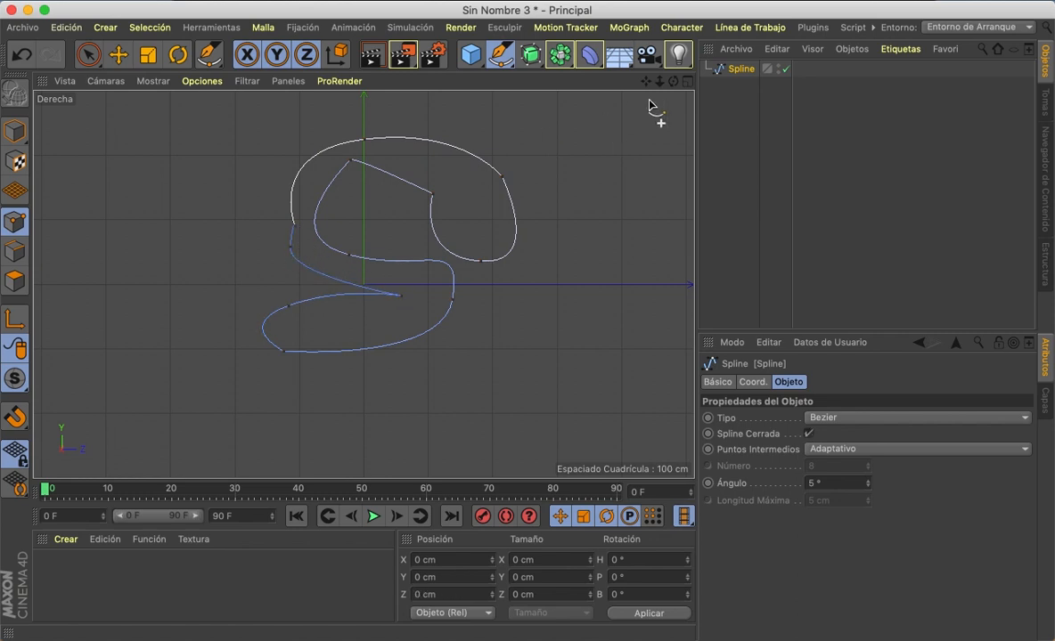
- Add a Torno generator object to the scene containing the closed spline
left_click(687, 82)
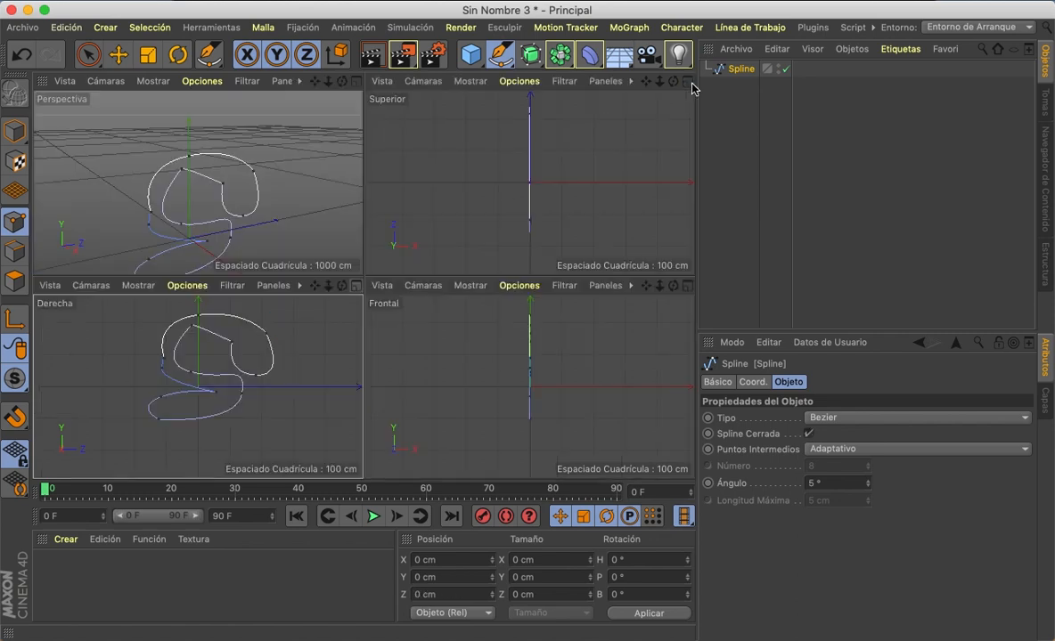
left_click(355, 81)
left_click_drag(673, 81, 410, 81)
left_click_drag(363, 284, 363, 285)
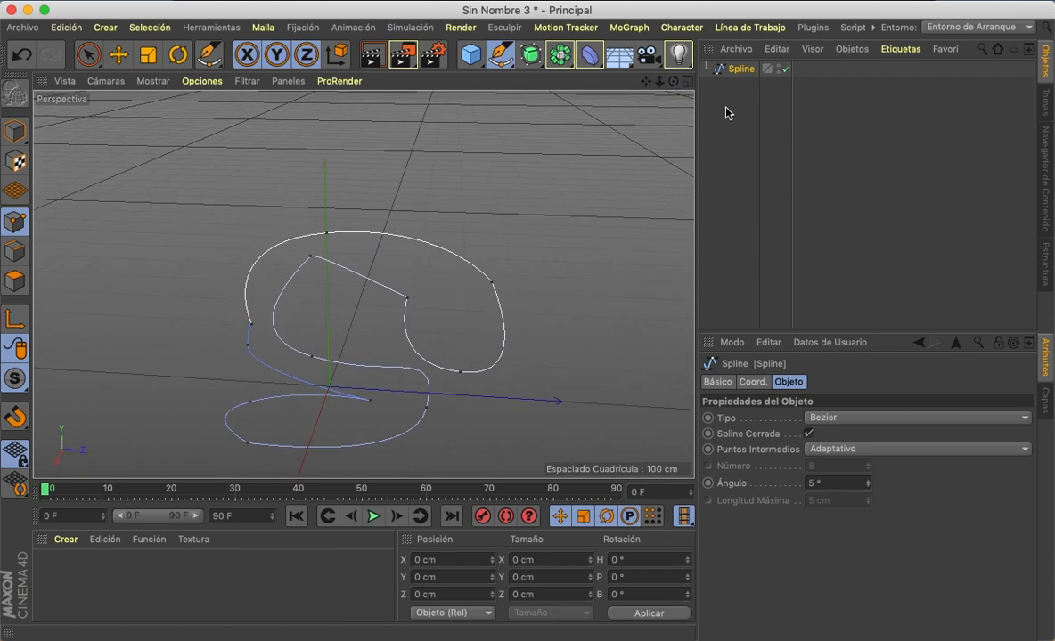
left_click(534, 61)
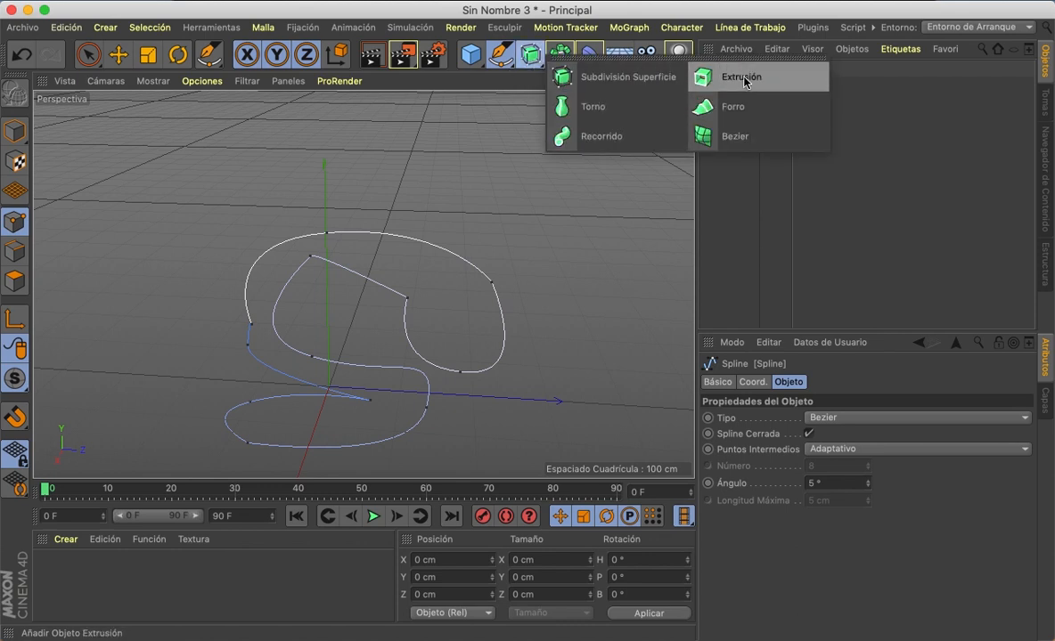
left_click(579, 108)
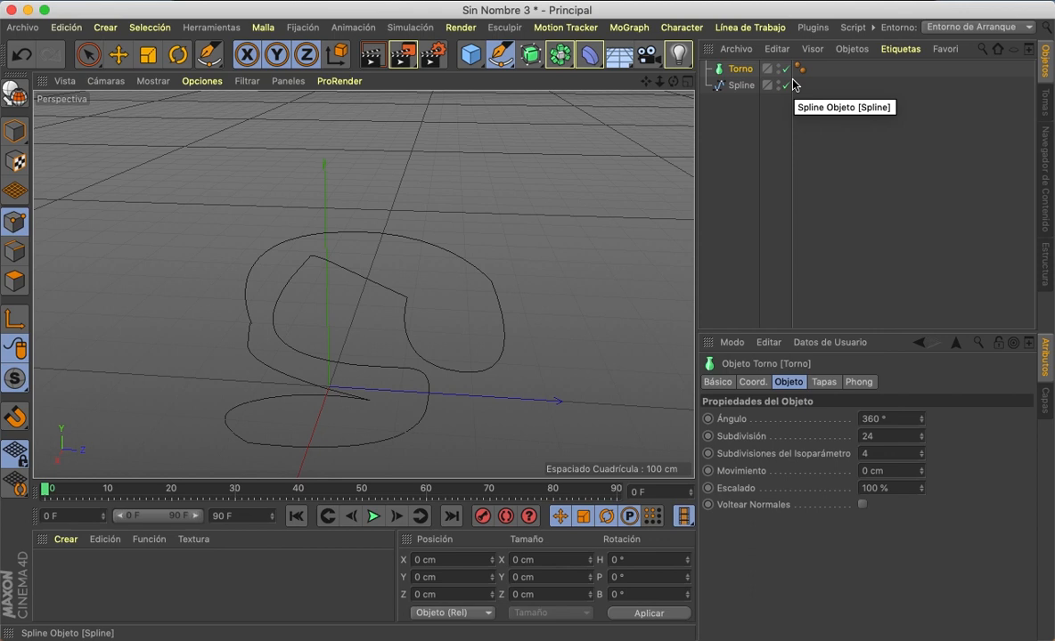
left_click(741, 96)
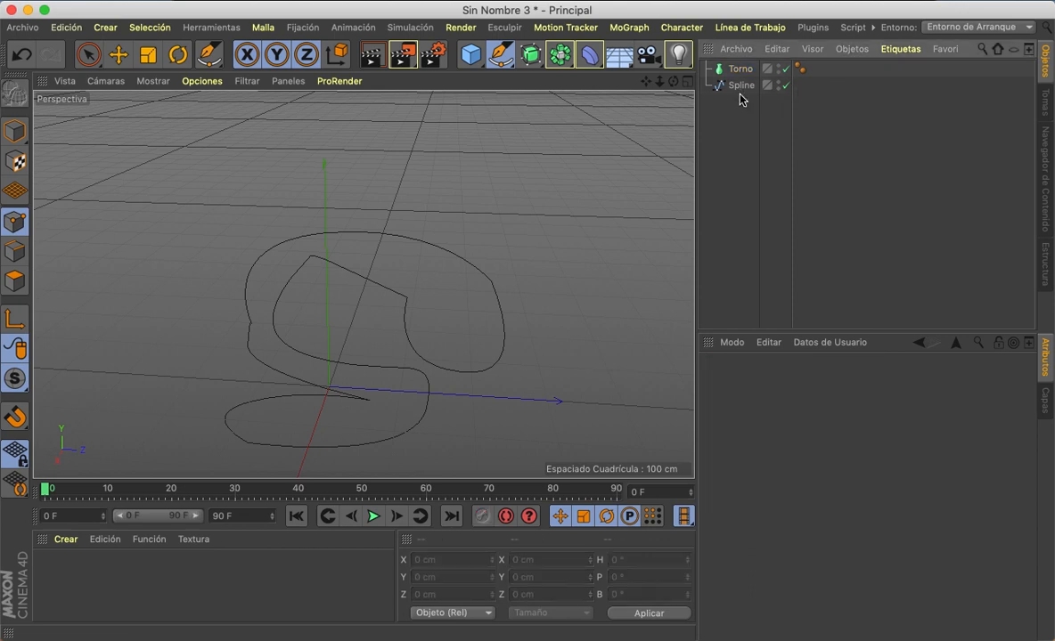
left_click(741, 85)
left_click(741, 71)
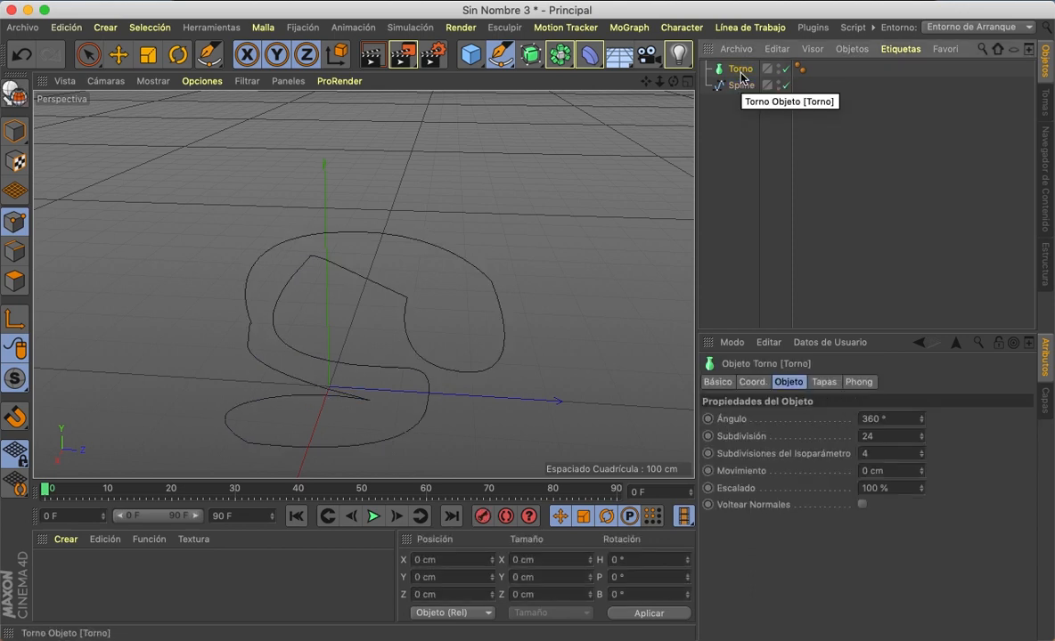
left_click(737, 87)
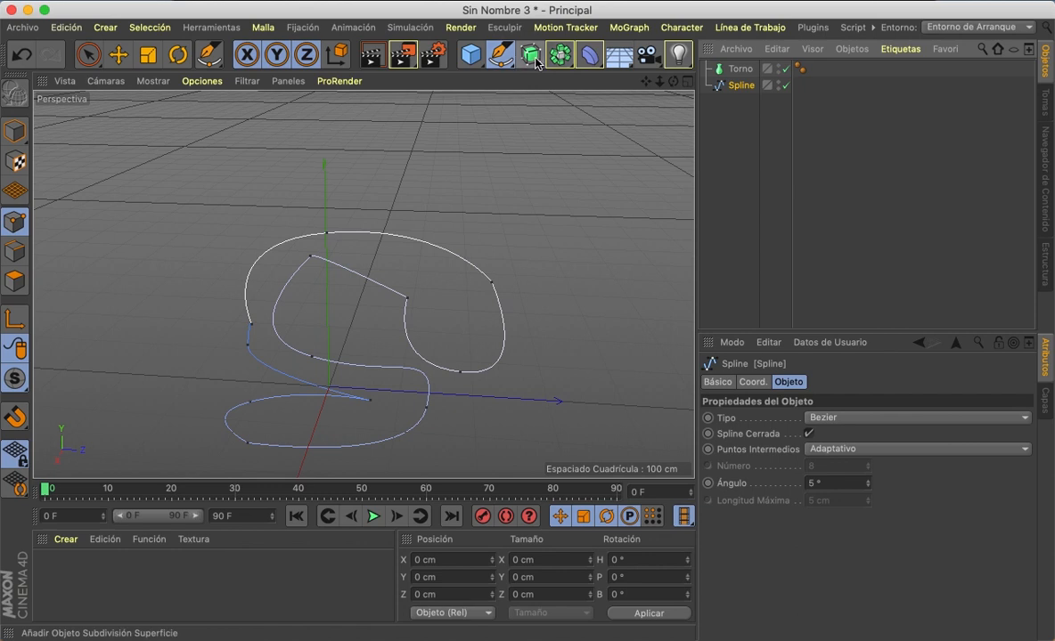
left_click(739, 69)
left_click(740, 86)
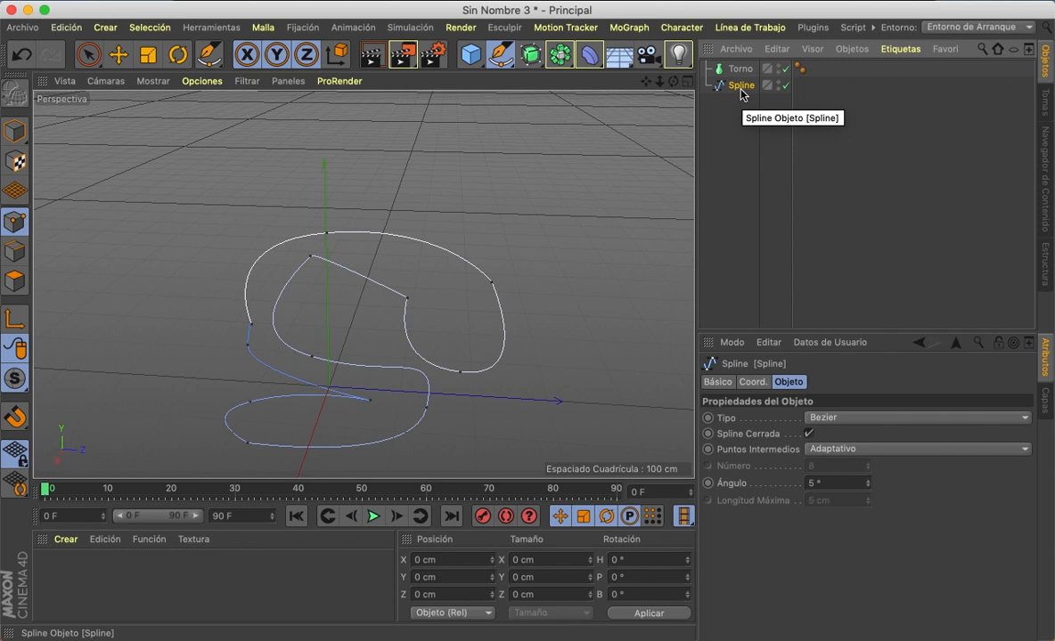
- Make the spline a child of the Torno object to revolve it into a solid of revolution
mouse_move(737, 88)
left_mouse_down()
mouse_move(738, 70)
mouse_move(738, 93)
left_mouse_up()
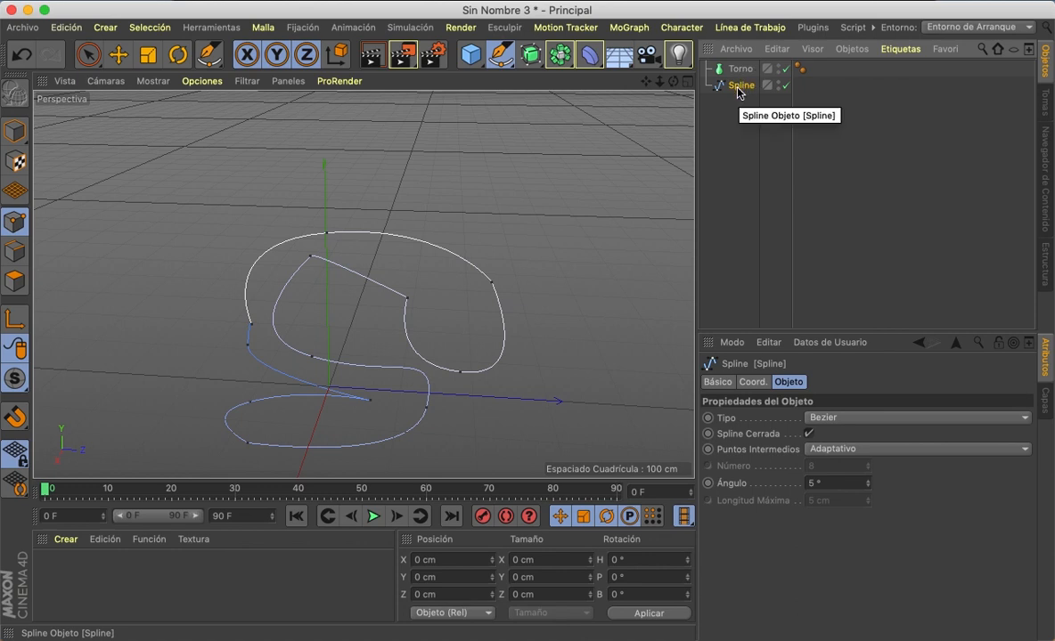
left_click_drag(739, 93, 738, 78)
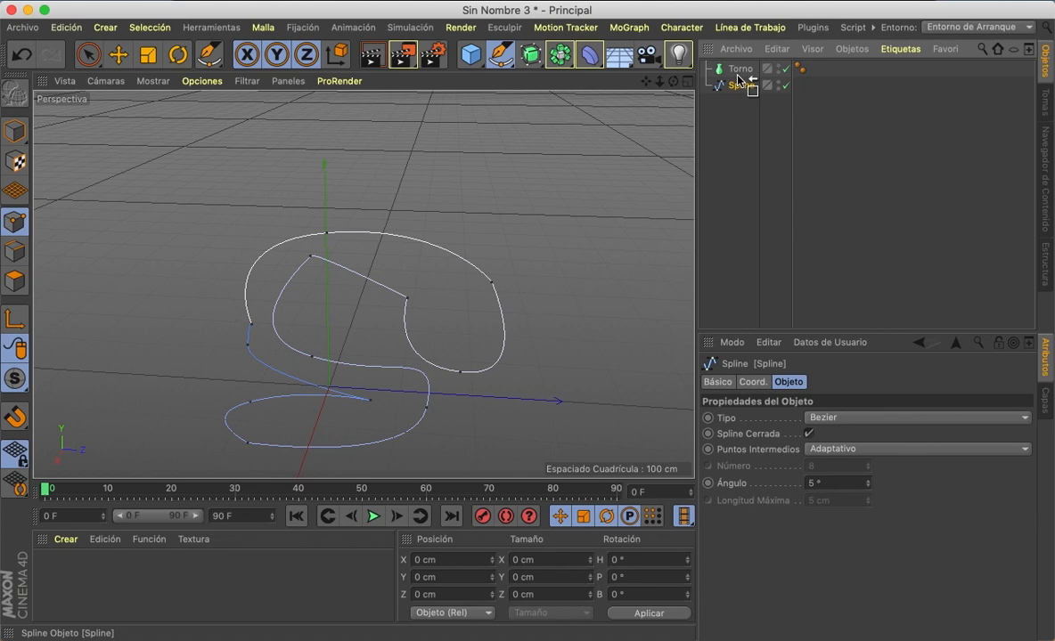
left_click_drag(738, 78, 738, 71)
left_click_drag(738, 71, 738, 76)
left_click_drag(738, 75, 738, 68)
mouse_move(738, 71)
left_mouse_down()
mouse_move(741, 96)
mouse_move(737, 70)
left_mouse_up()
left_click_drag(737, 70, 738, 71)
- Examine the revolved shape from a lower angle and select the Torno object to show its object properties
scroll(570, 231, "down", 5)
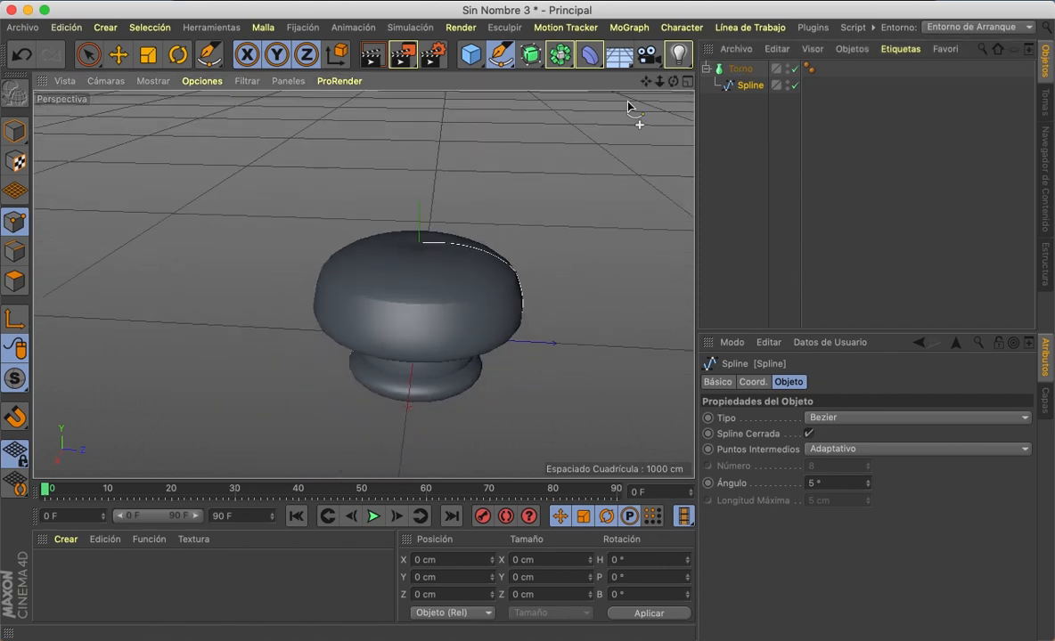
left_click_drag(674, 81, 623, 89)
left_click(734, 69)
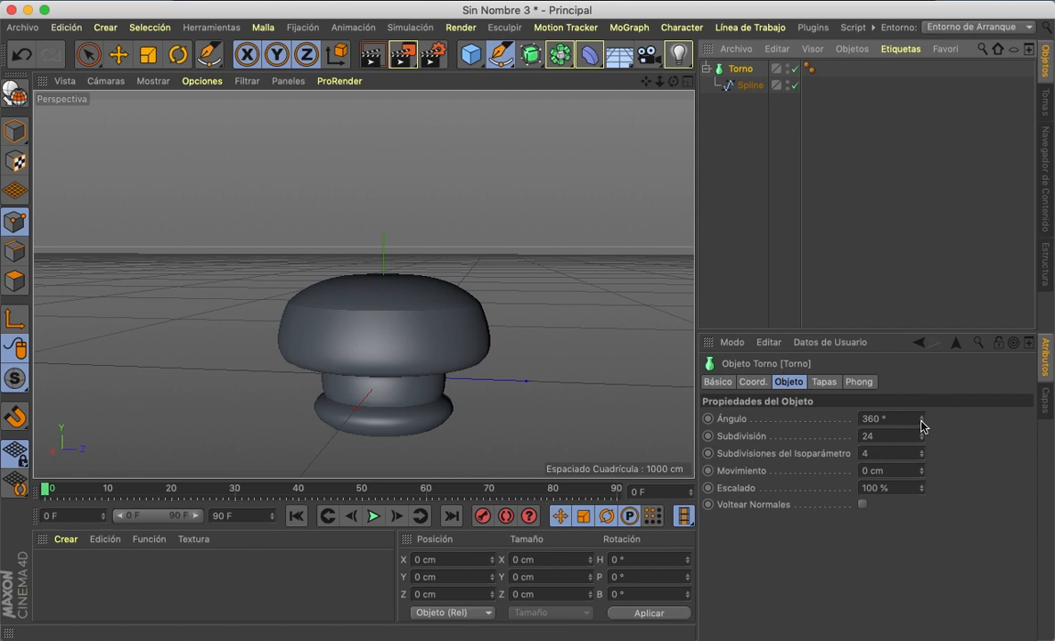
- Reduce the Torno's sweep angle almost completely and set it back to 360°
left_click_drag(922, 426, 922, 606)
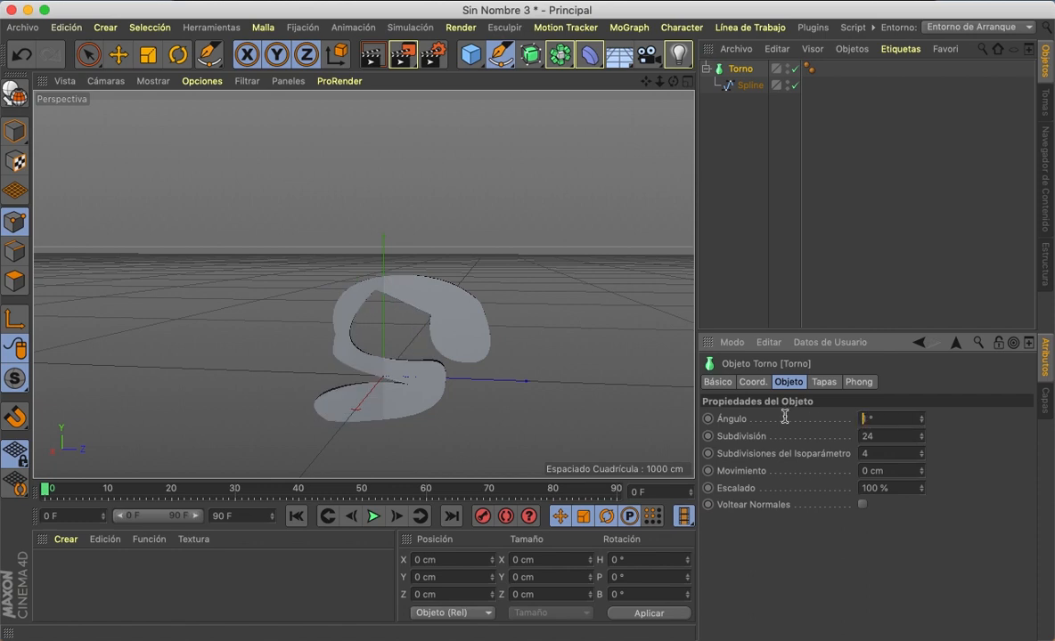
key("Return")
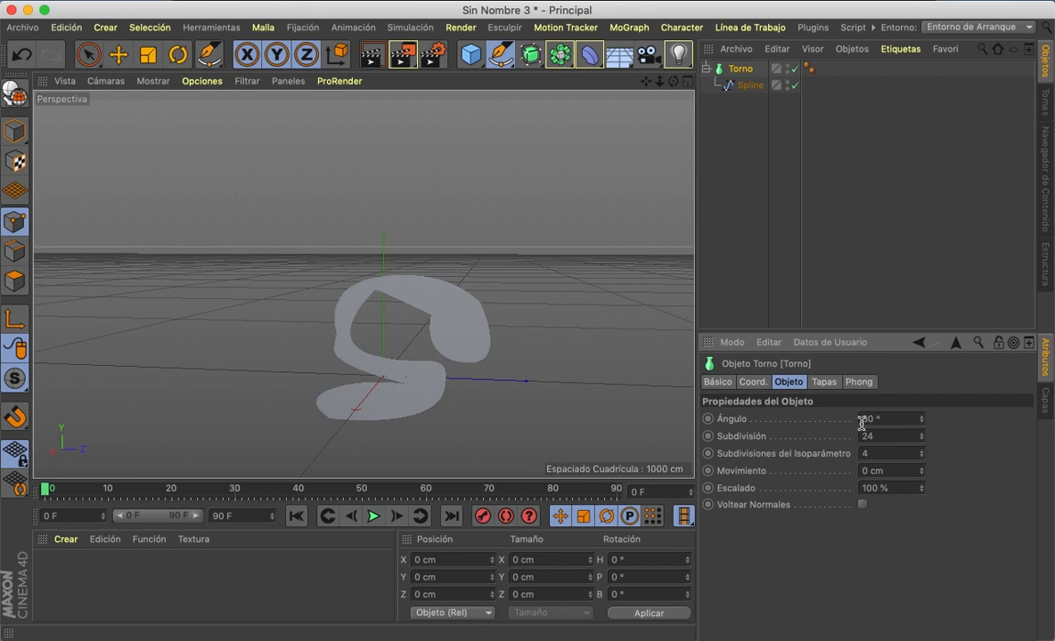
type("6")
key("Return")
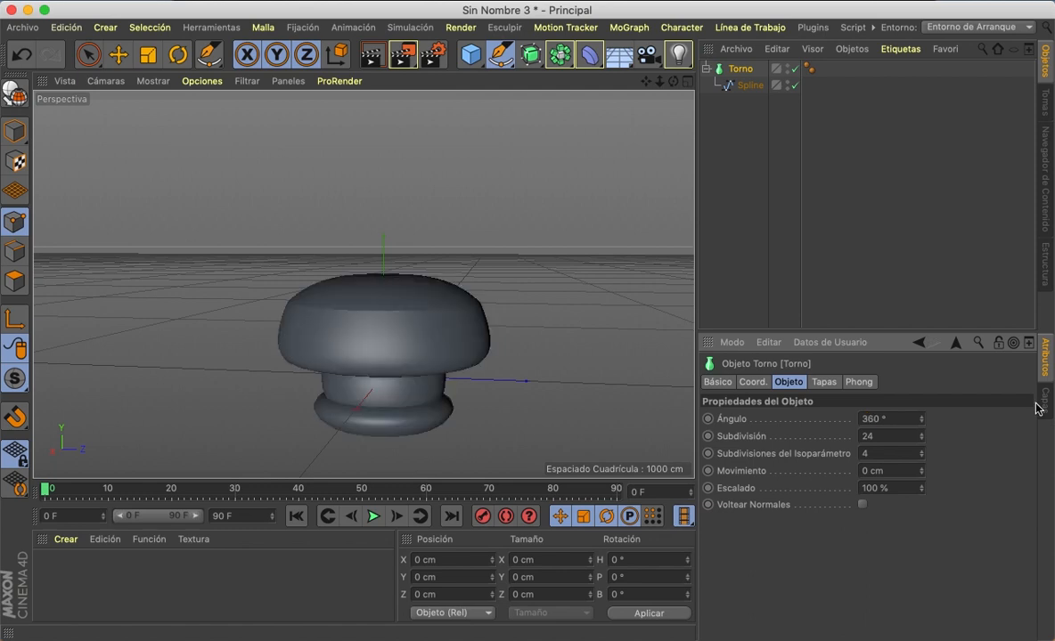
- Display the perspective view in Gouraud shading with lines and delete the stray spline outside the Torno
left_click_drag(352, 267, 366, 285, "alt")
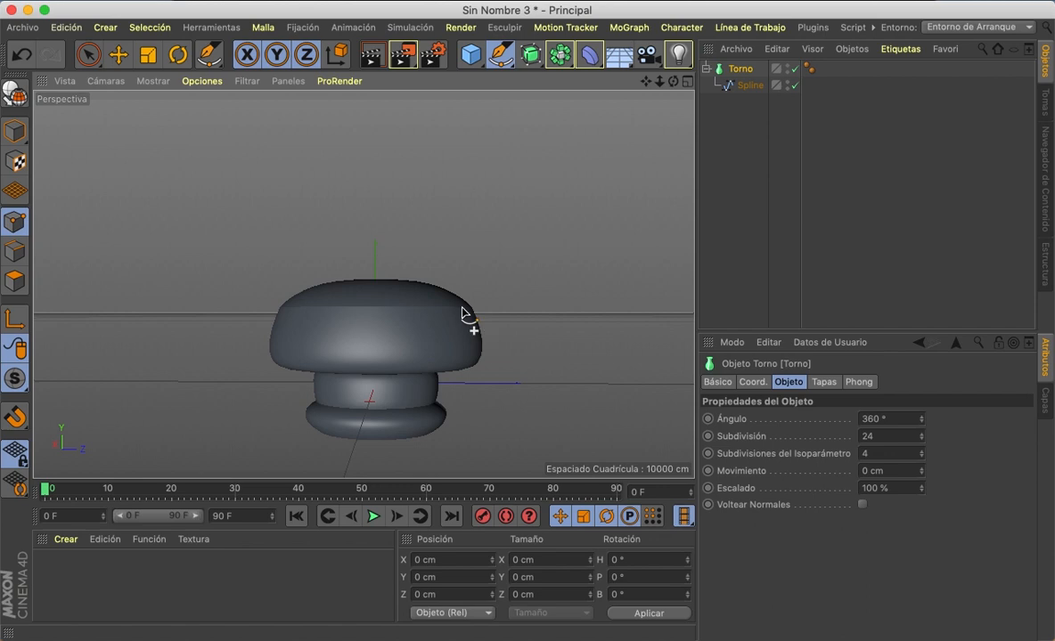
left_click(462, 312)
scroll(461, 312, "up", 2)
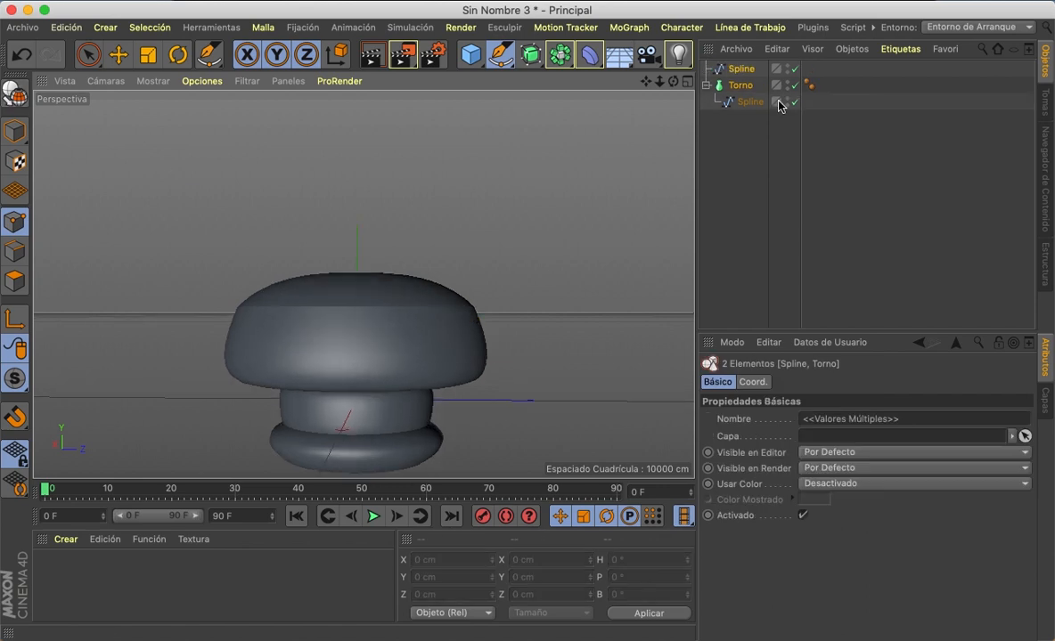
left_click(118, 54)
left_click(153, 81)
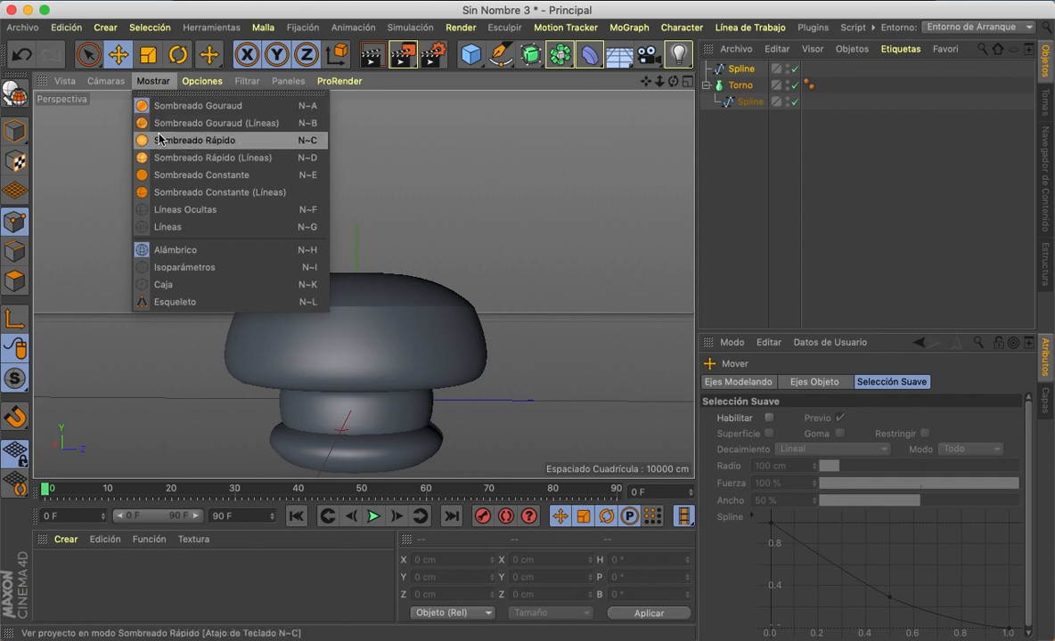
left_click(152, 123)
scroll(379, 354, "up", 2)
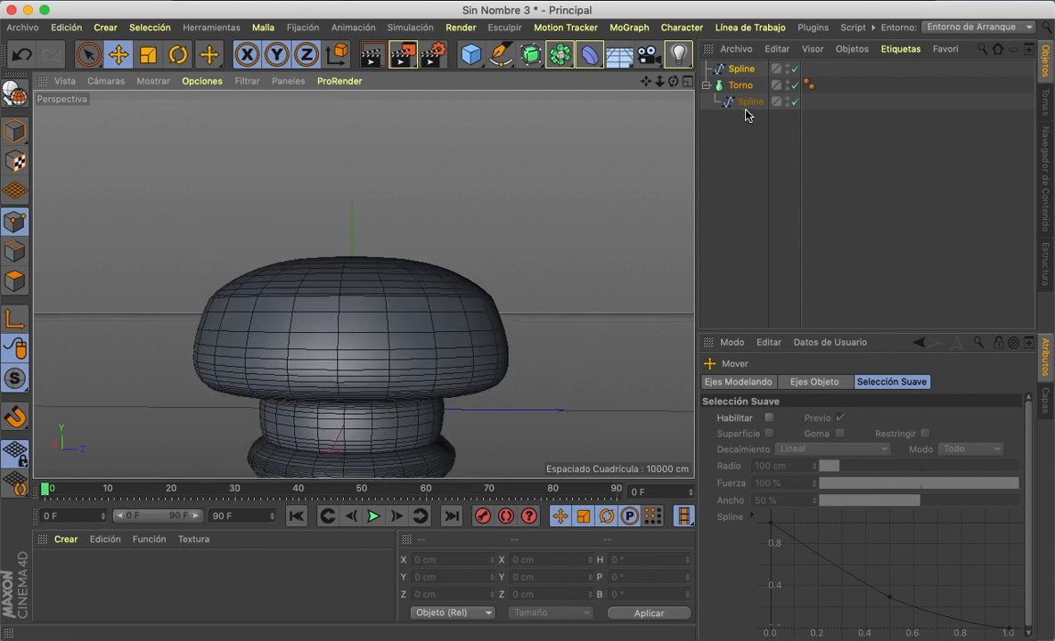
left_click(737, 69)
key("Delete")
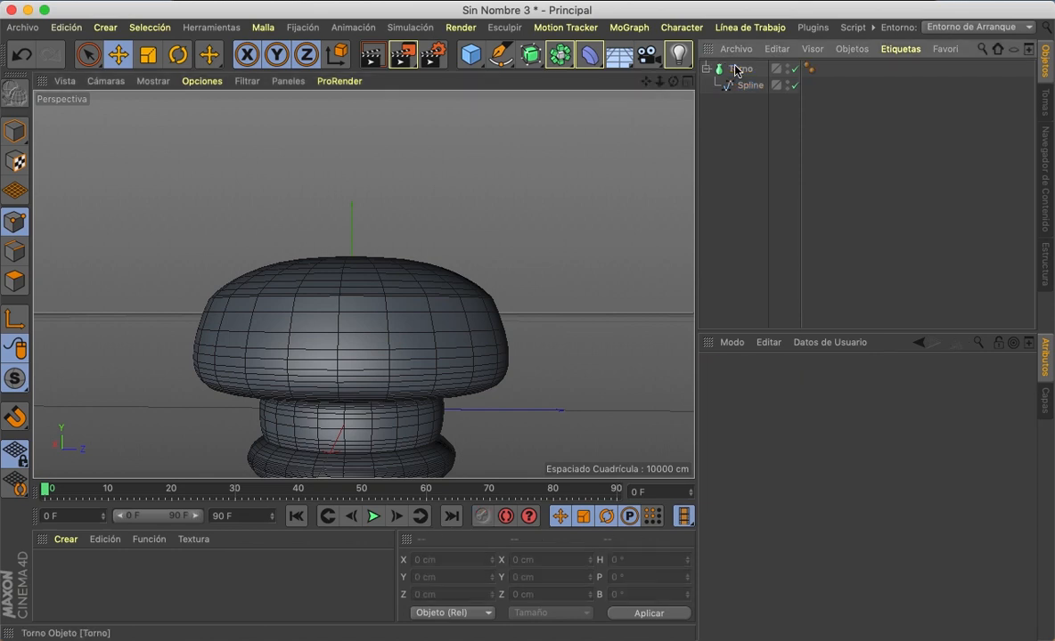
- Try the Torno's subdivision at 2 and at 247, checking the shape from above and from the side
left_click(736, 70)
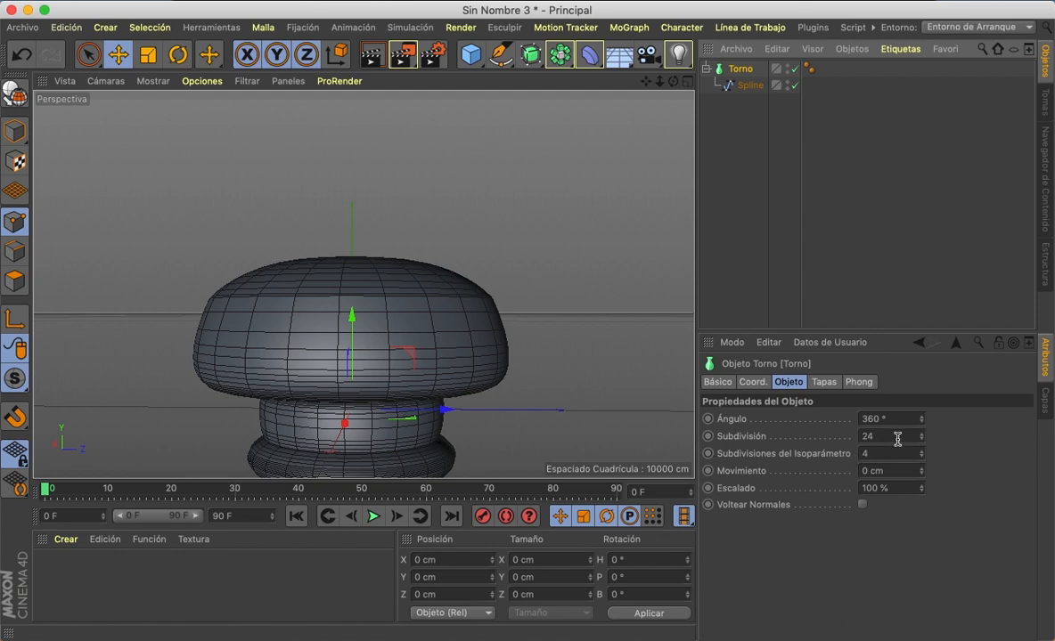
left_click_drag(897, 439, 839, 442)
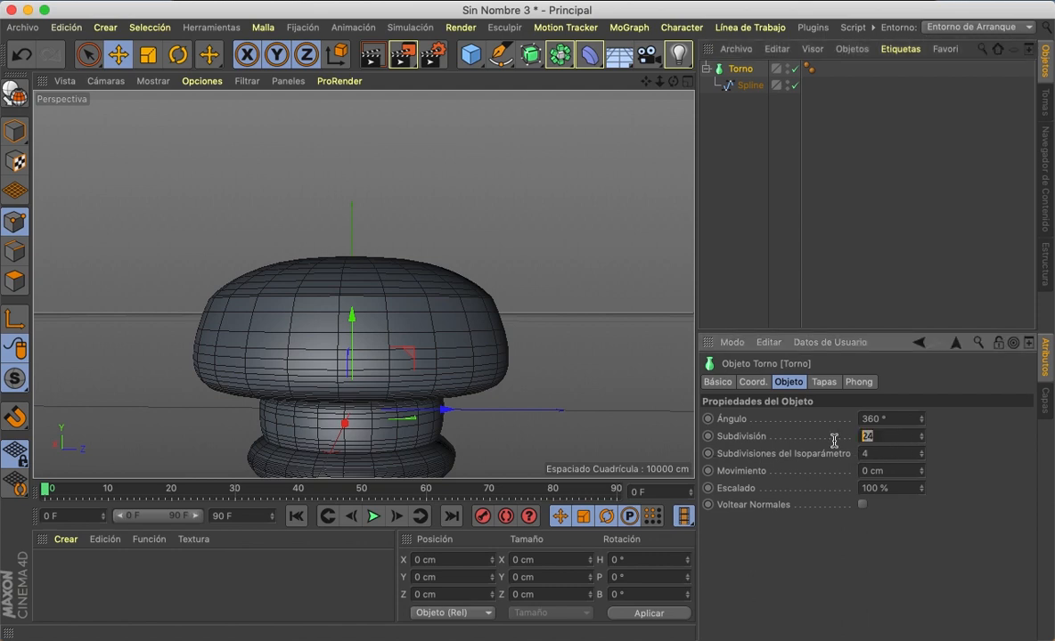
key("Return")
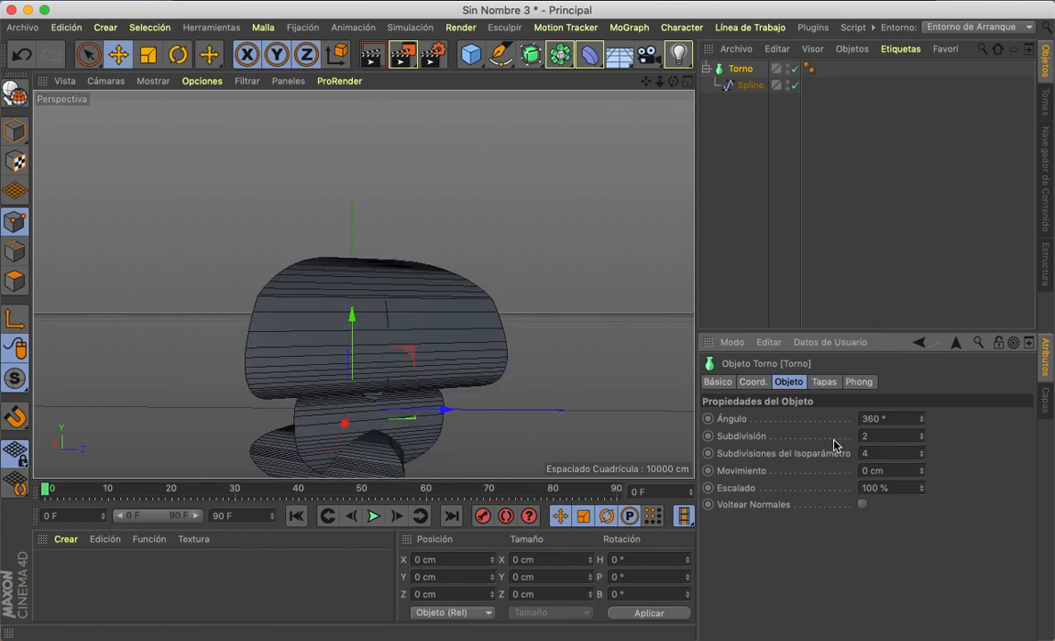
mouse_move(672, 81)
left_mouse_down()
mouse_move(672, 121)
mouse_move(699, 178)
mouse_move(730, 160)
mouse_move(686, 93)
mouse_move(654, 89)
mouse_move(703, 156)
mouse_move(677, 183)
mouse_move(606, 156)
mouse_move(675, 84)
left_mouse_up()
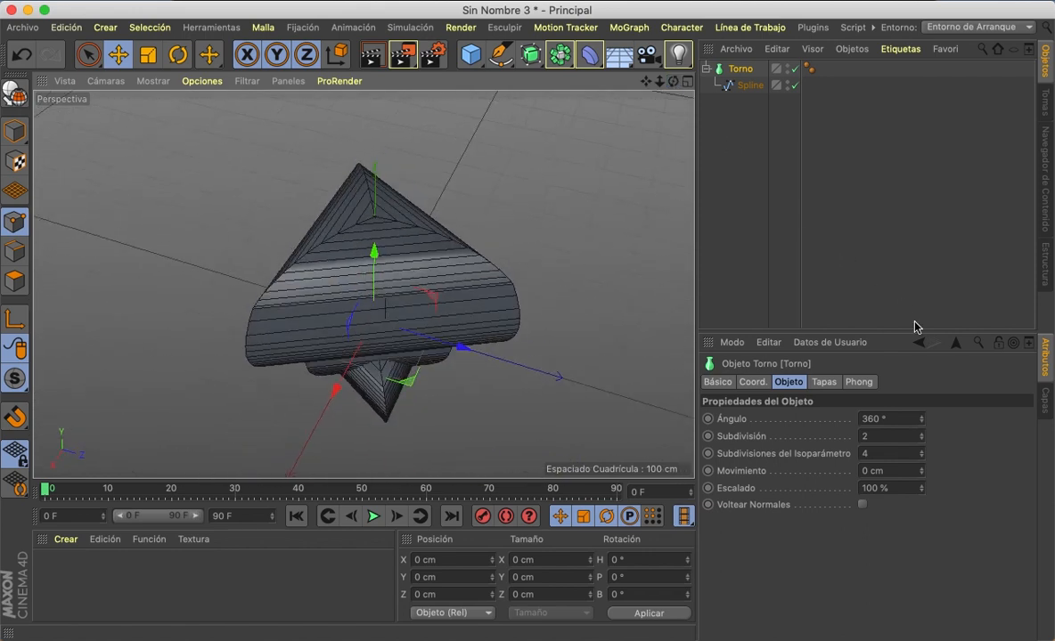
mouse_move(922, 441)
left_mouse_down()
mouse_move(922, 330)
mouse_move(922, 440)
left_mouse_up()
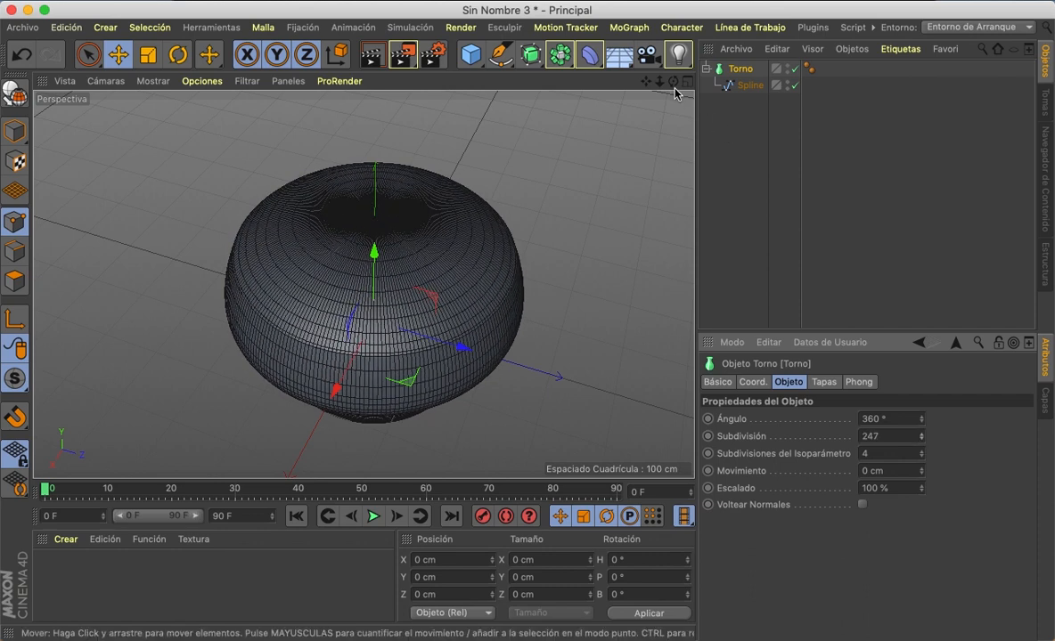
left_click_drag(673, 81, 673, 107)
- Set the Torno's subdivision to 10 and check the faceted shape
left_click(868, 436)
type("1")
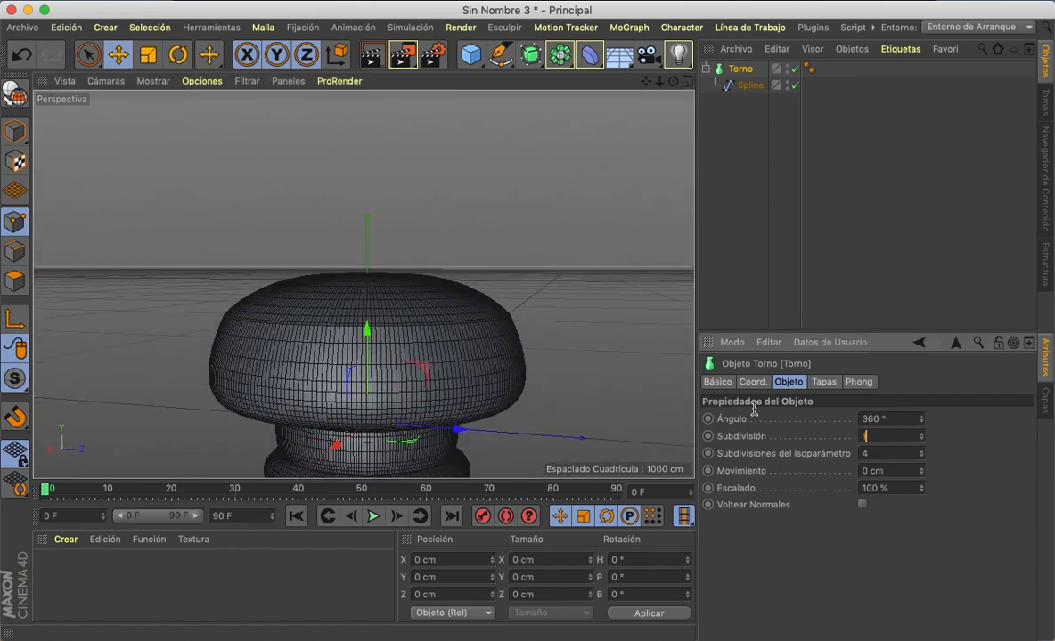
type("0")
key("Return")
left_click_drag(672, 89, 698, 166)
- Set the Torno's subdivision to 24 and inspect the whole object
left_click(883, 439)
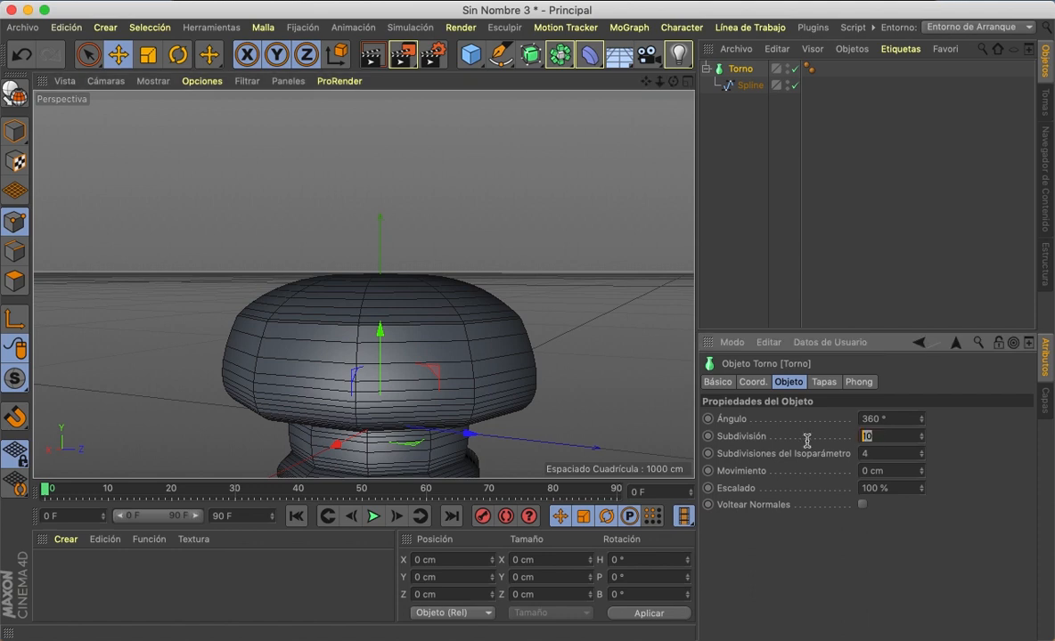
type("24")
key("Return")
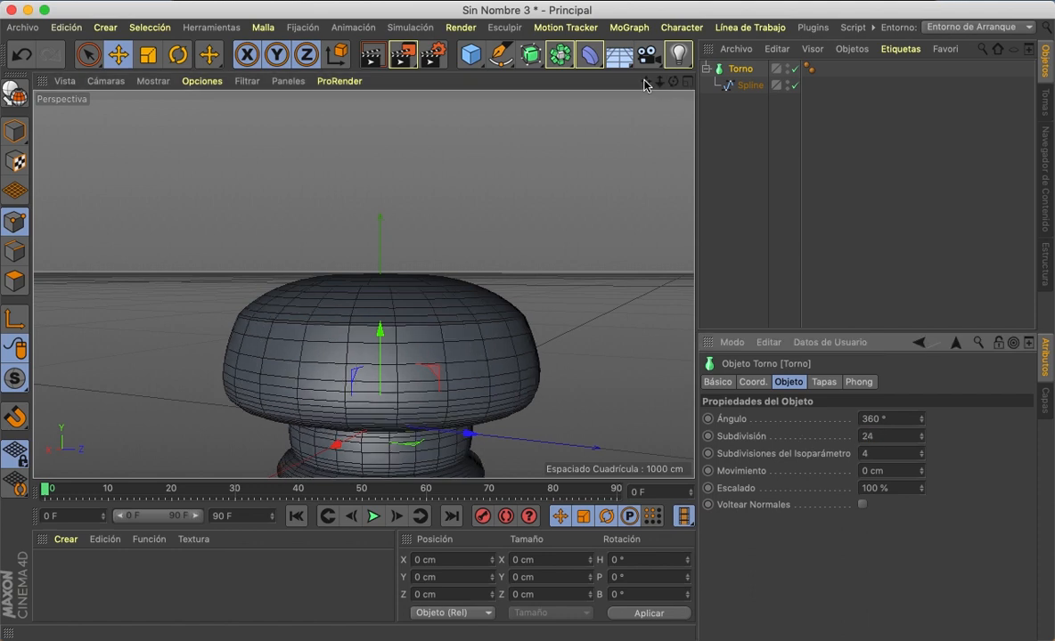
left_click_drag(646, 87, 642, 27)
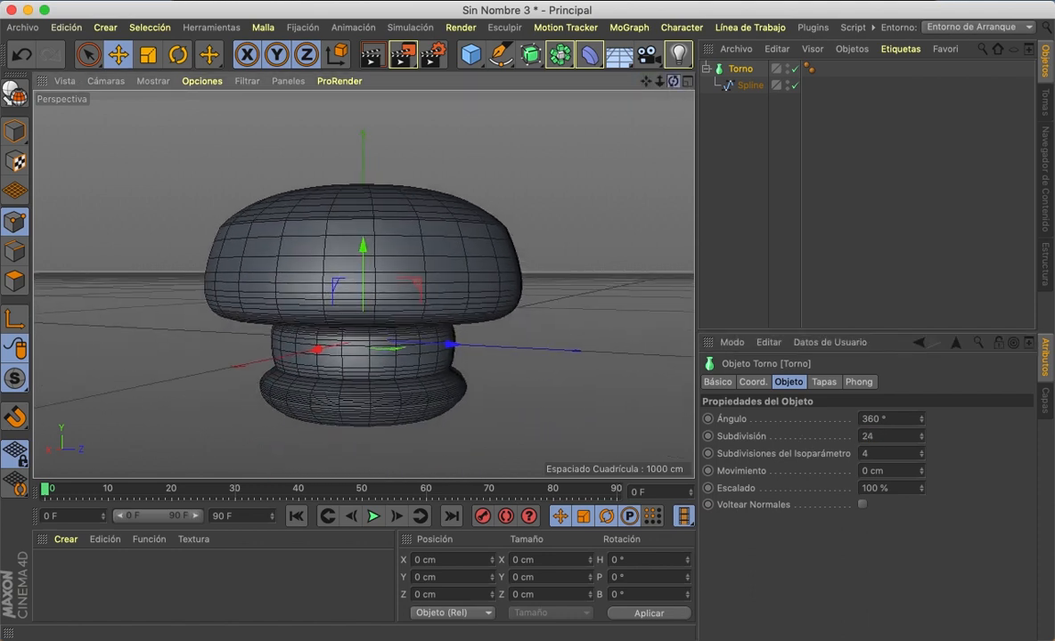
left_click_drag(673, 81, 677, 98)
left_click_drag(364, 284, 364, 284, "alt")
- Delete the Torno object together with its nested spline
left_click(744, 129)
left_click(735, 69)
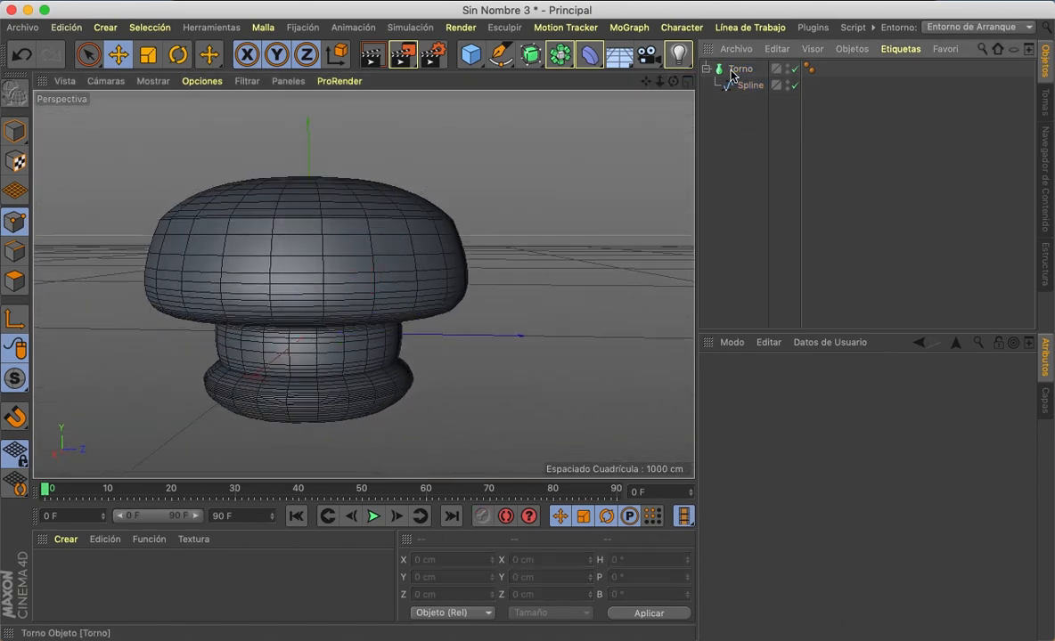
key("Delete")
- Start a Bezier spline in the right view, from the vertical axis at about Y 266 cm to a rim corner at about Z 201 cm
left_click(688, 81)
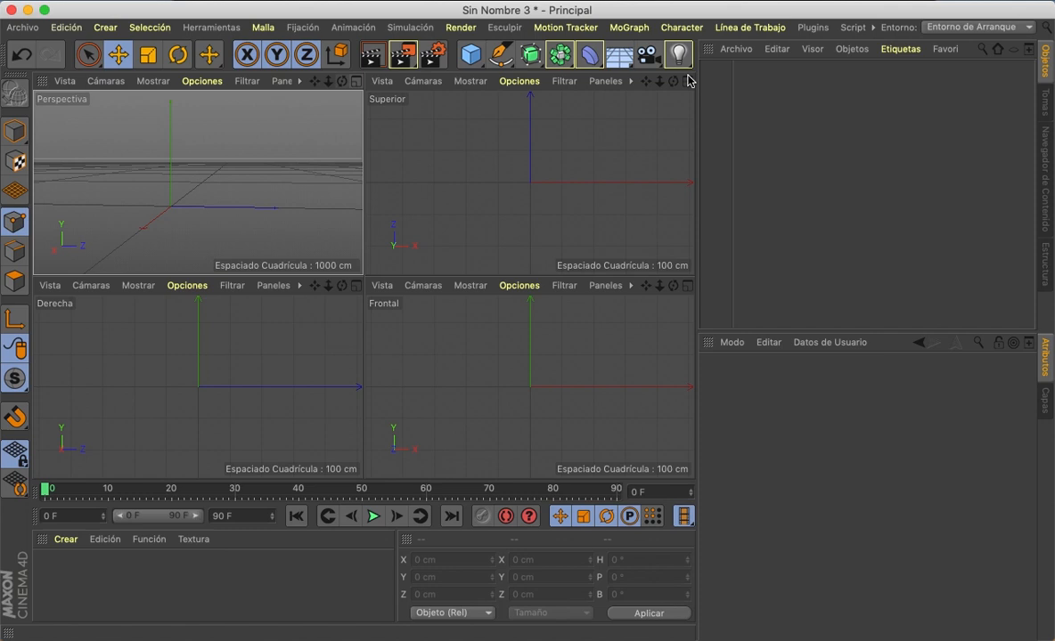
left_click(354, 286)
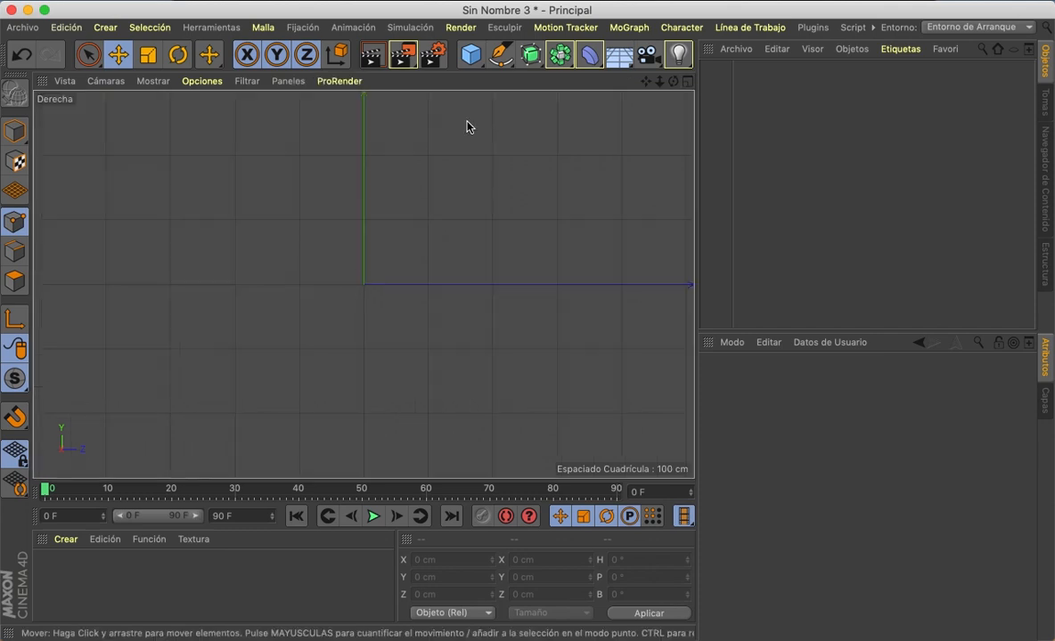
left_click(499, 56)
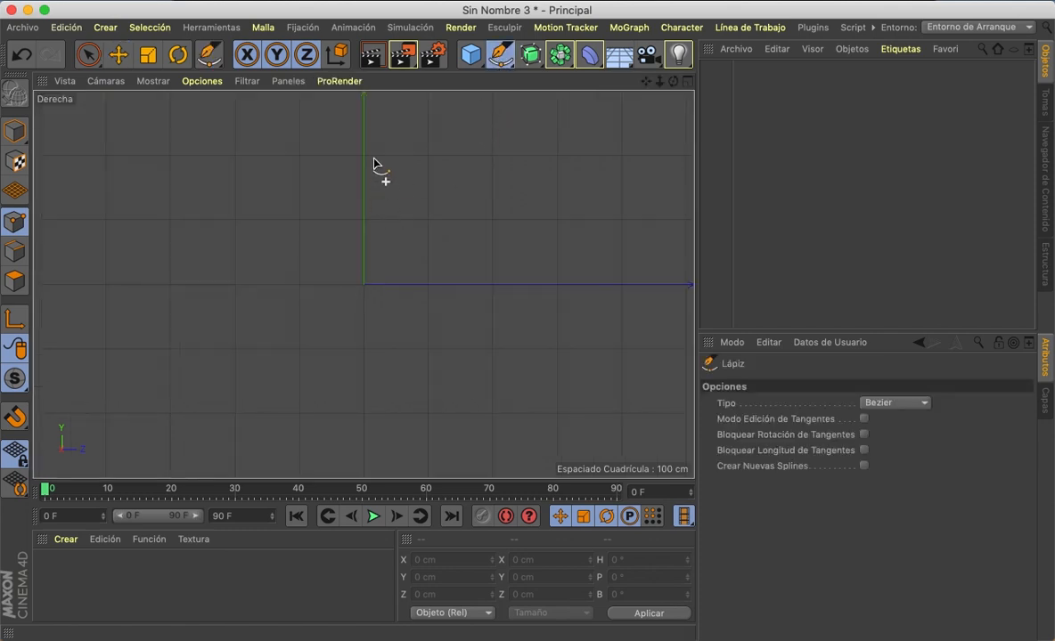
left_click(365, 112)
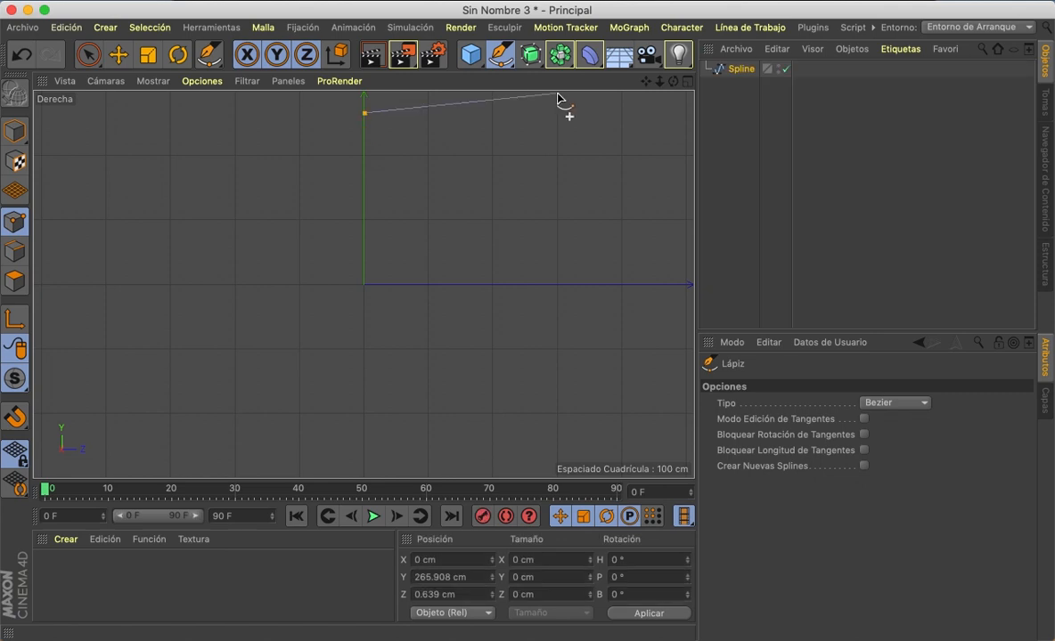
left_click(494, 112)
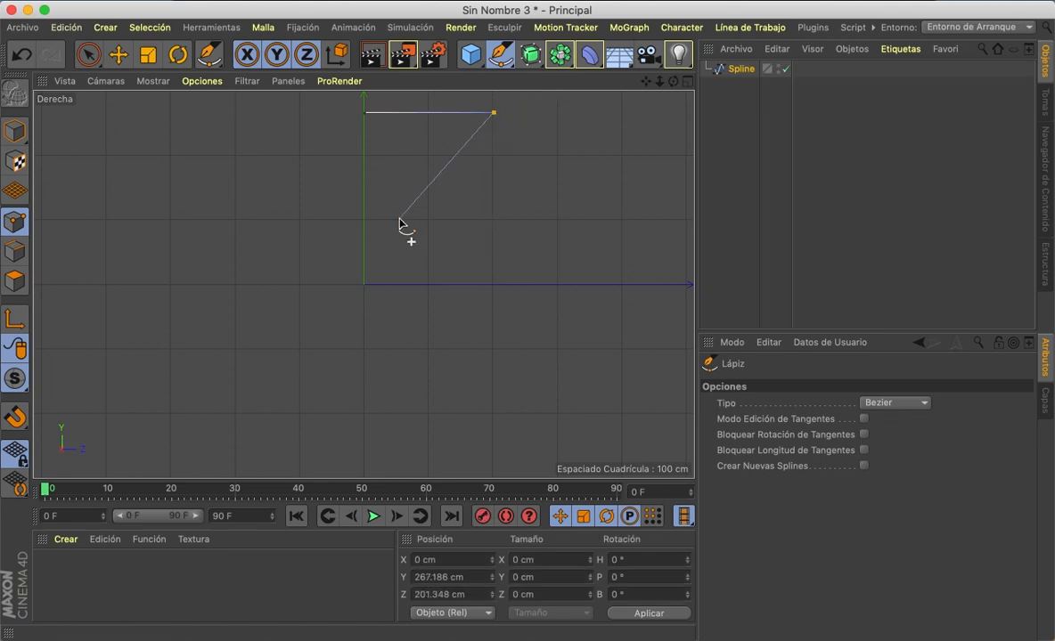
- Continue the spline through a curved bowl, narrow stem and base about 203 cm wide, returning to the origin and up the vertical axis to about Y 101 cm
left_click_drag(430, 218, 379, 216)
left_click(388, 269)
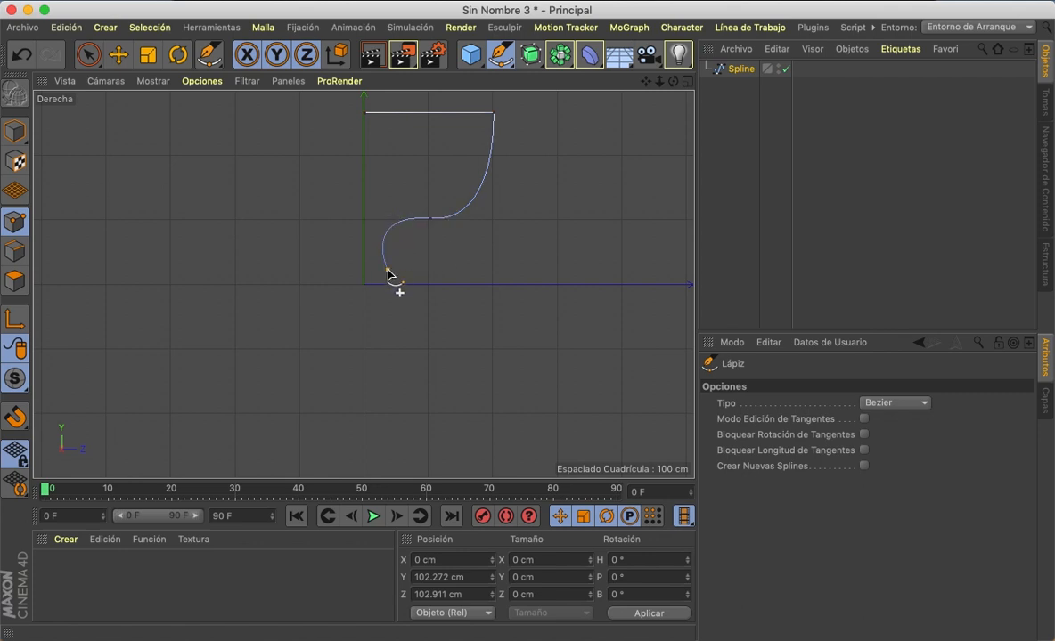
left_click_drag(495, 273, 497, 285)
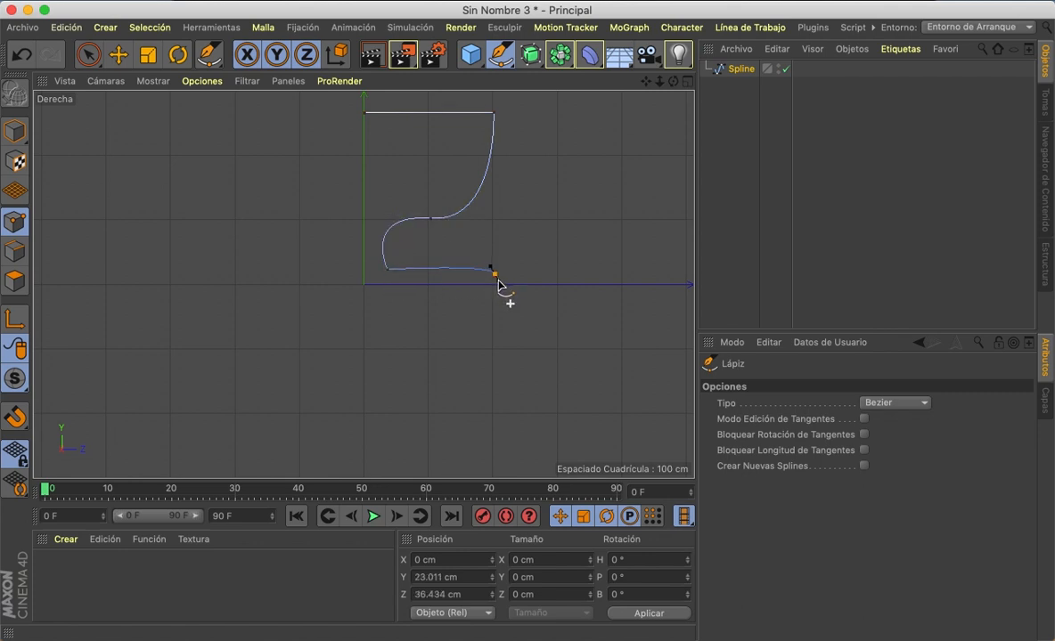
left_click(363, 285)
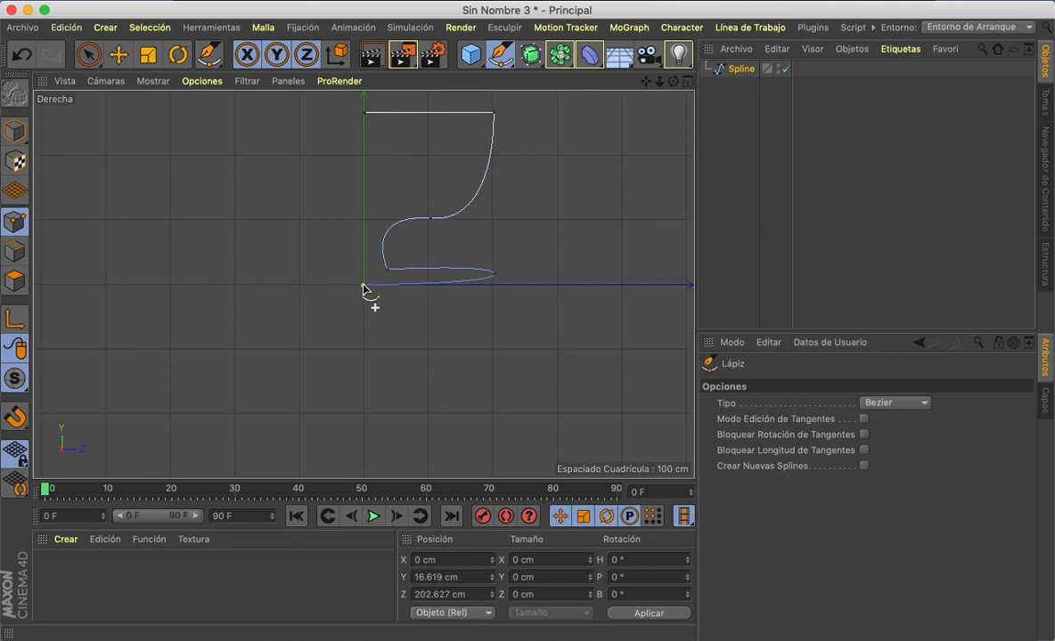
left_click(364, 220)
- Continue the spline as an inner cup contour up to just below the rim and close it at its starting point
left_click_drag(415, 192, 437, 191)
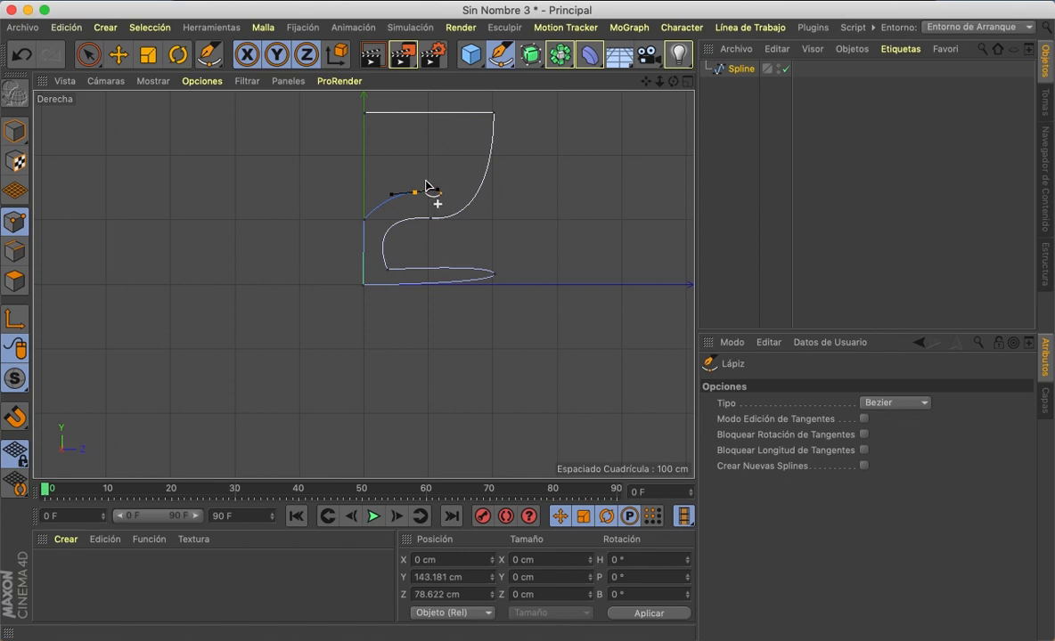
left_click(429, 129)
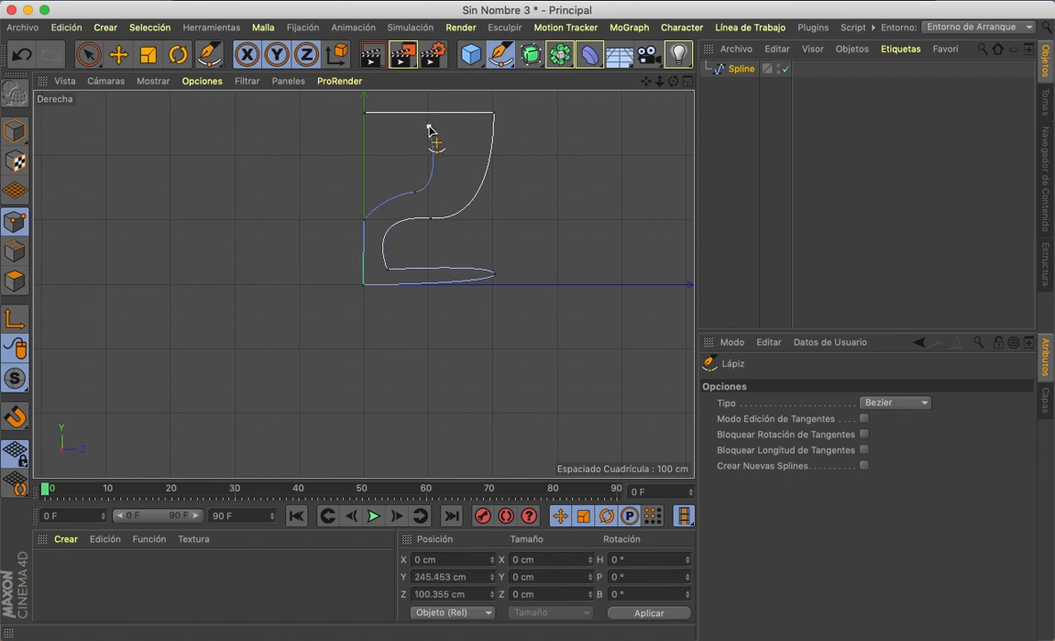
left_click(366, 130)
left_click(366, 116)
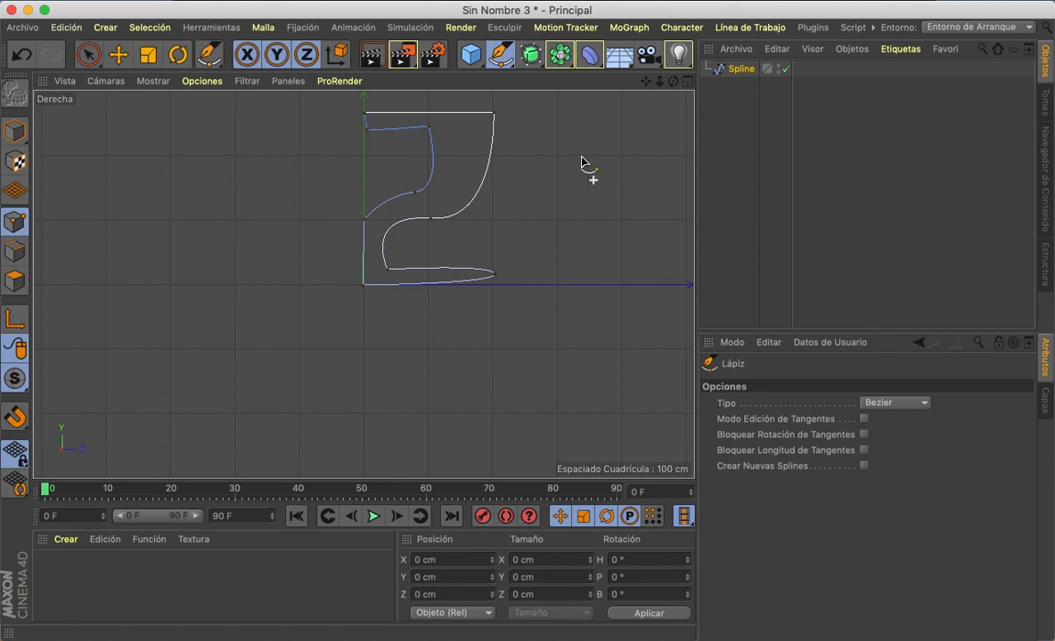
- Undo the inner cup contour of the spline
key("super+z")
key("super+z")
key("super+z")
key("super+z")
key("super+z")
key("super+z")
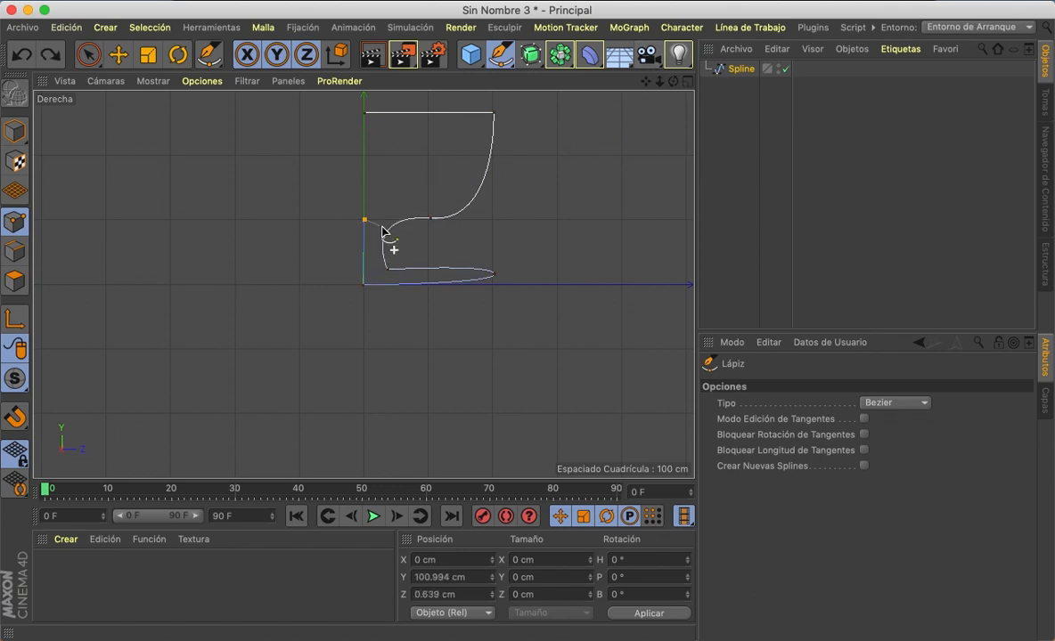
- Close the goblet profile at its starting point on the vertical axis and add a Torno object in the perspective view
left_click(364, 115)
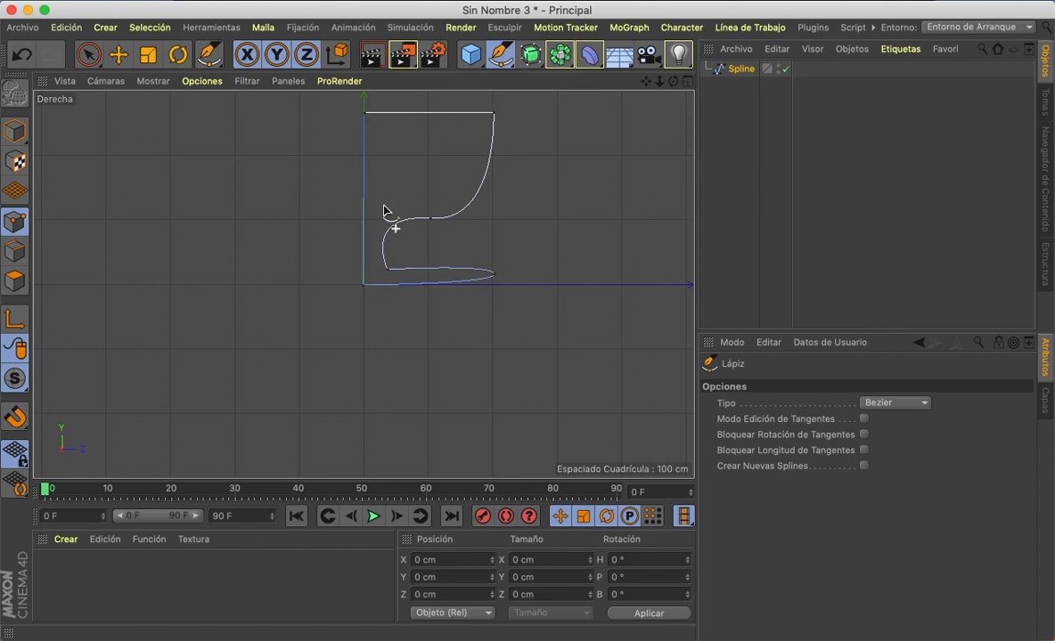
left_click(689, 85)
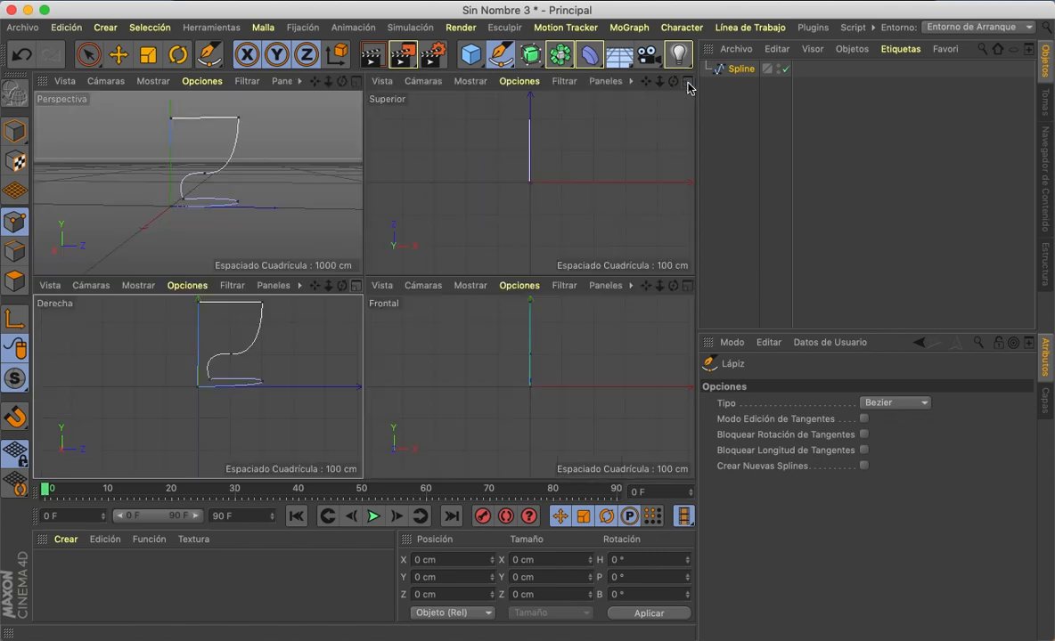
left_click(354, 83)
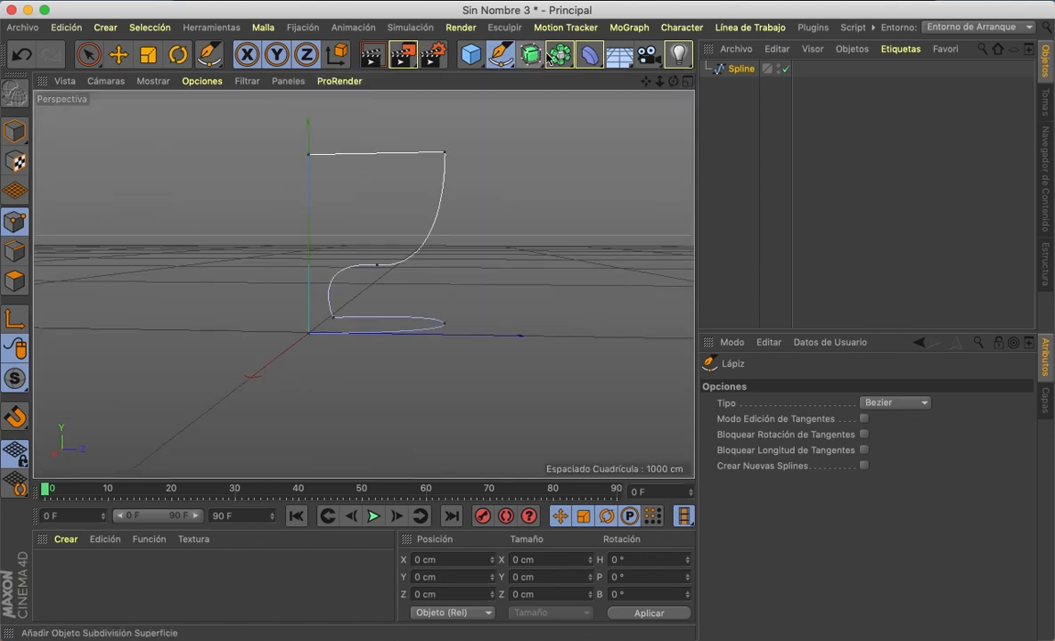
left_click(531, 55)
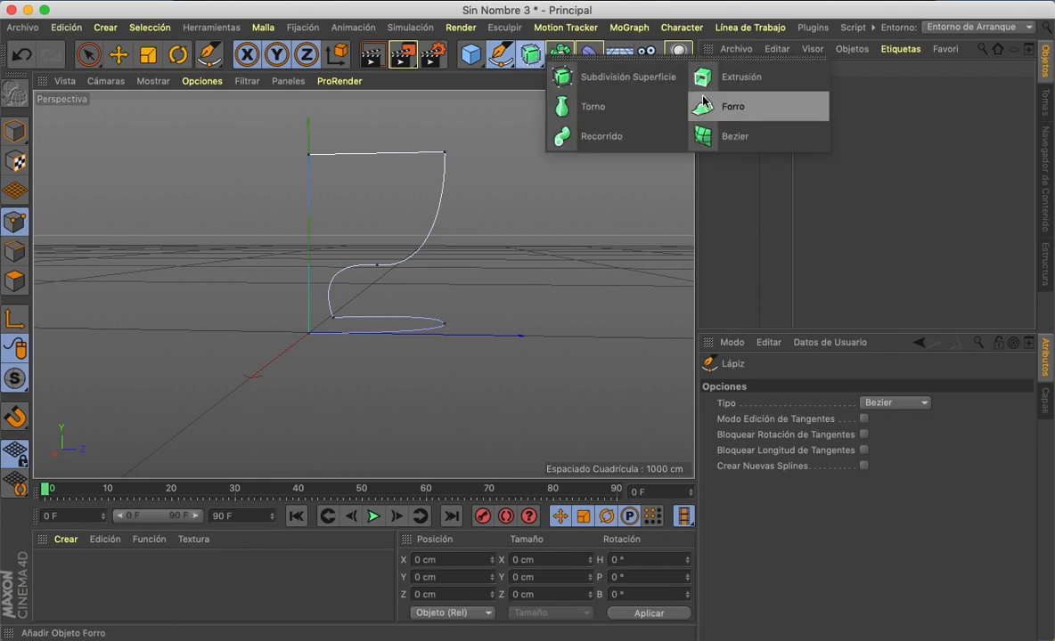
left_click(623, 107, "alt")
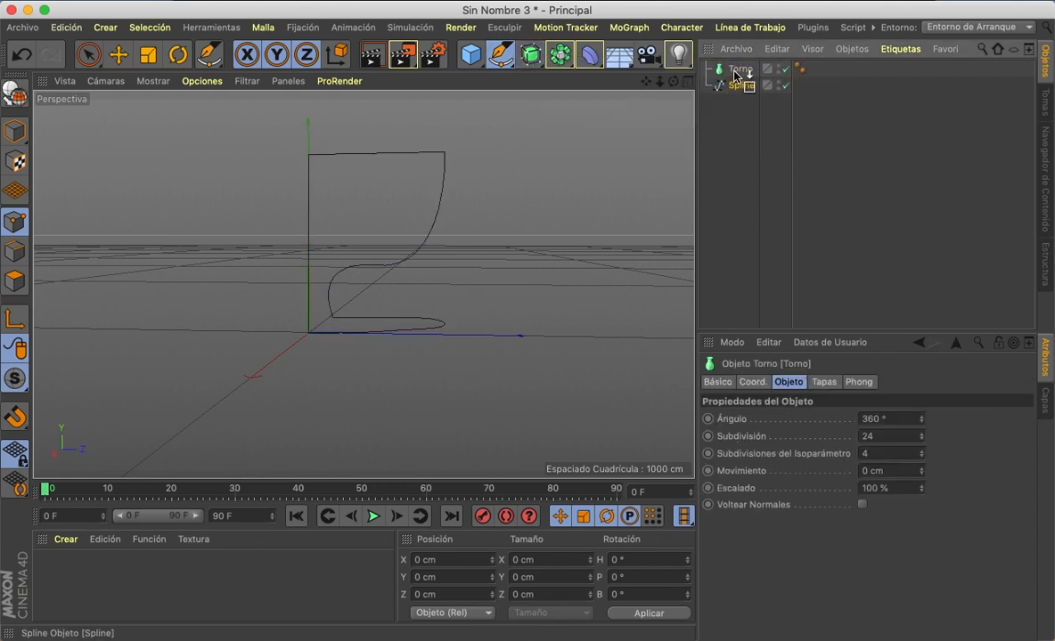
- Nest the goblet spline under the Torno object to revolve it, and inspect the result in the perspective view
left_click_drag(736, 74, 738, 70)
left_click_drag(363, 284, 362, 285, "alt")
mouse_move(645, 82)
left_mouse_down()
mouse_move(365, 285)
mouse_move(677, 84)
mouse_move(362, 285)
mouse_move(651, 80)
left_mouse_up()
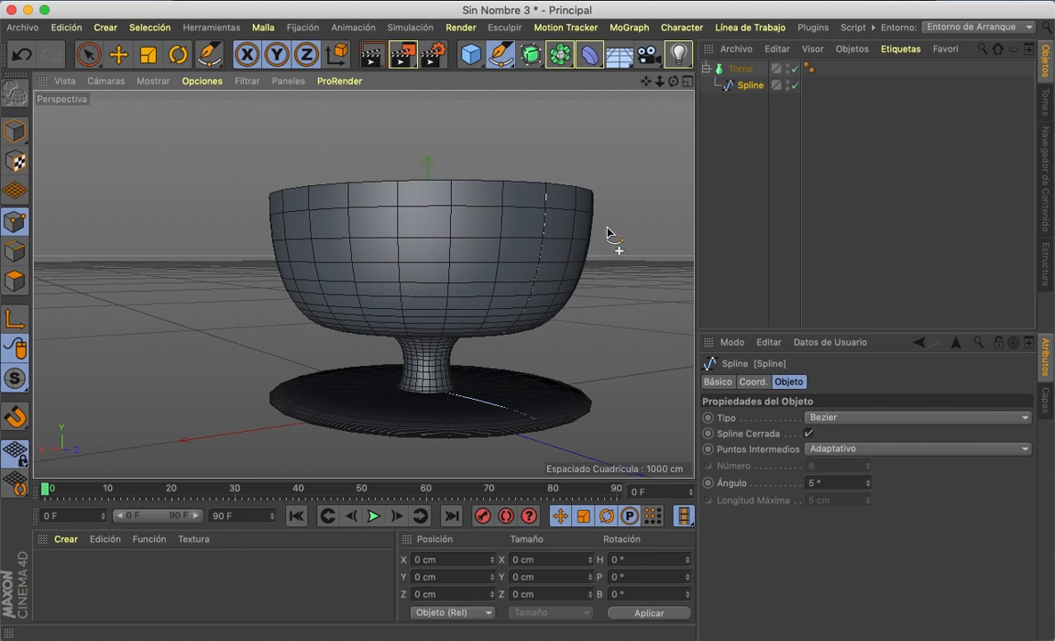
left_click_drag(672, 82, 363, 285)
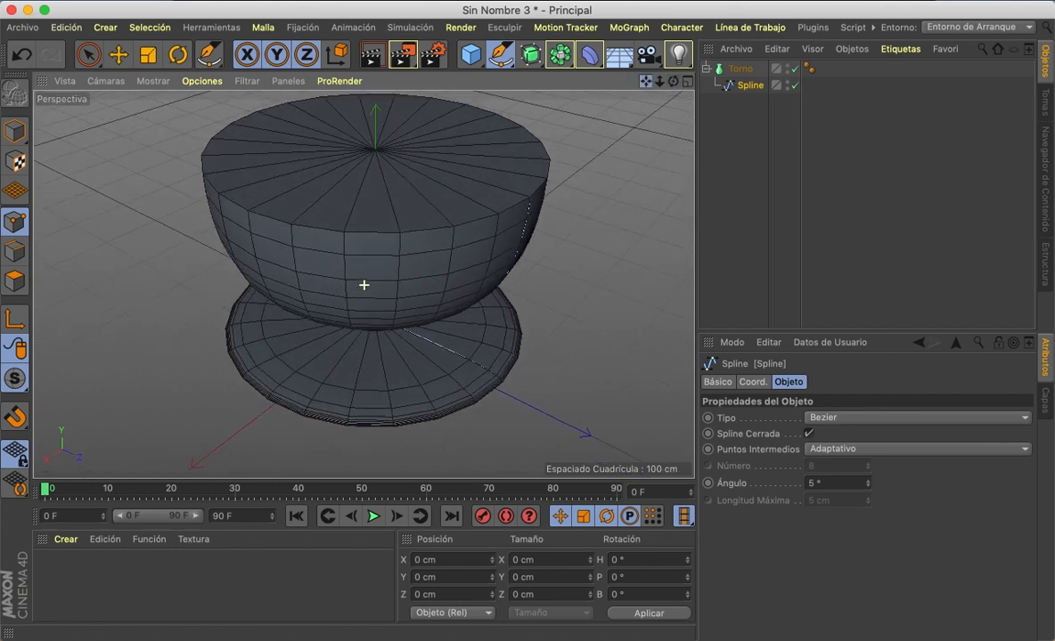
- Convert the goblet's Torno object into an editable polygon object
left_click(744, 70)
left_click(748, 84)
left_click(740, 69)
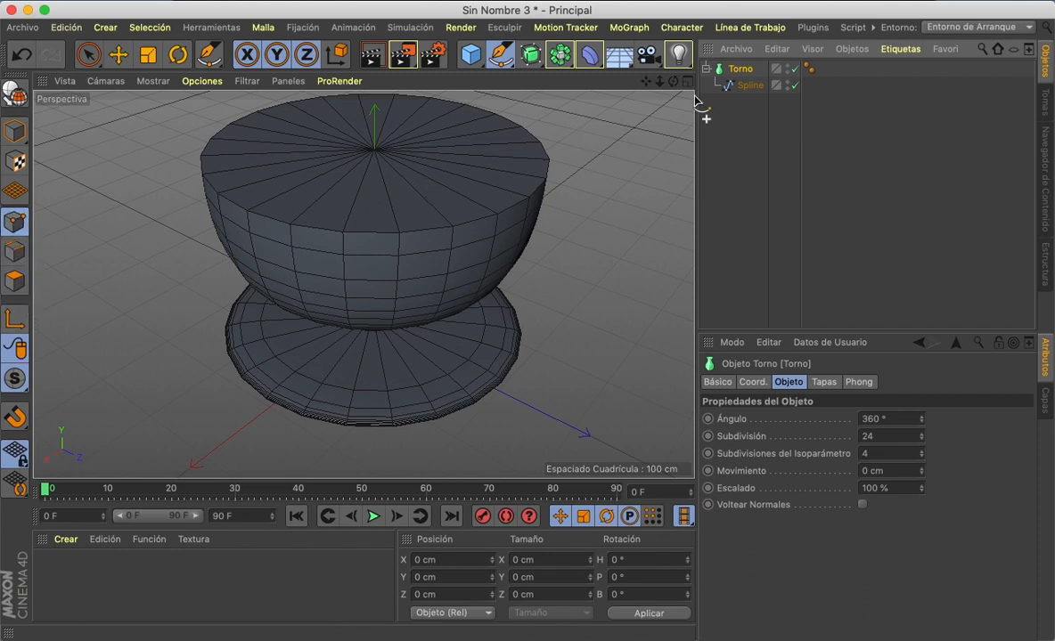
left_click(735, 125)
left_click(738, 71)
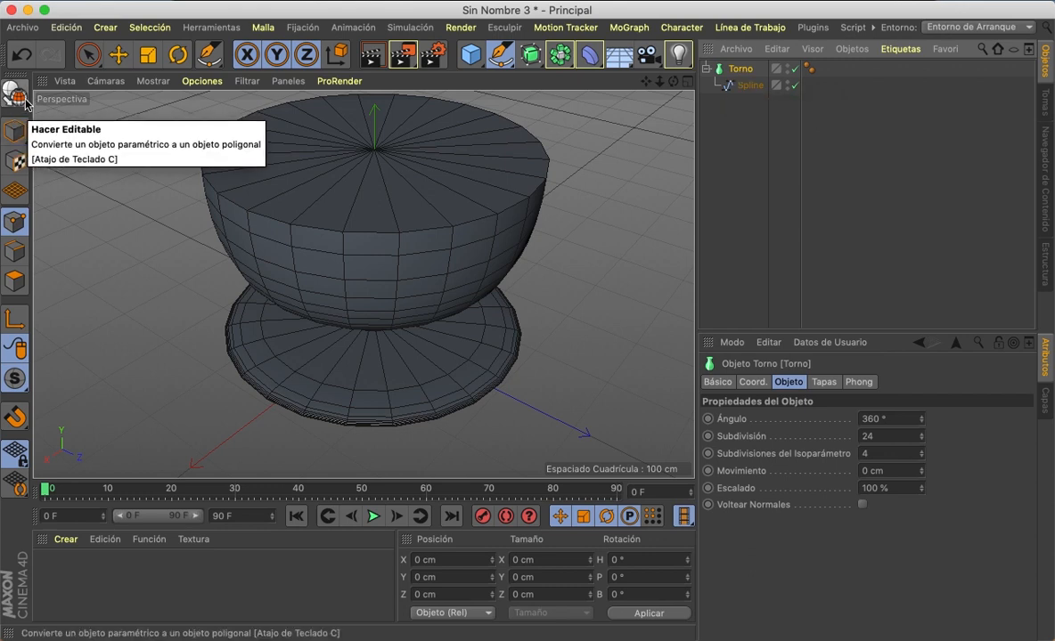
key("c")
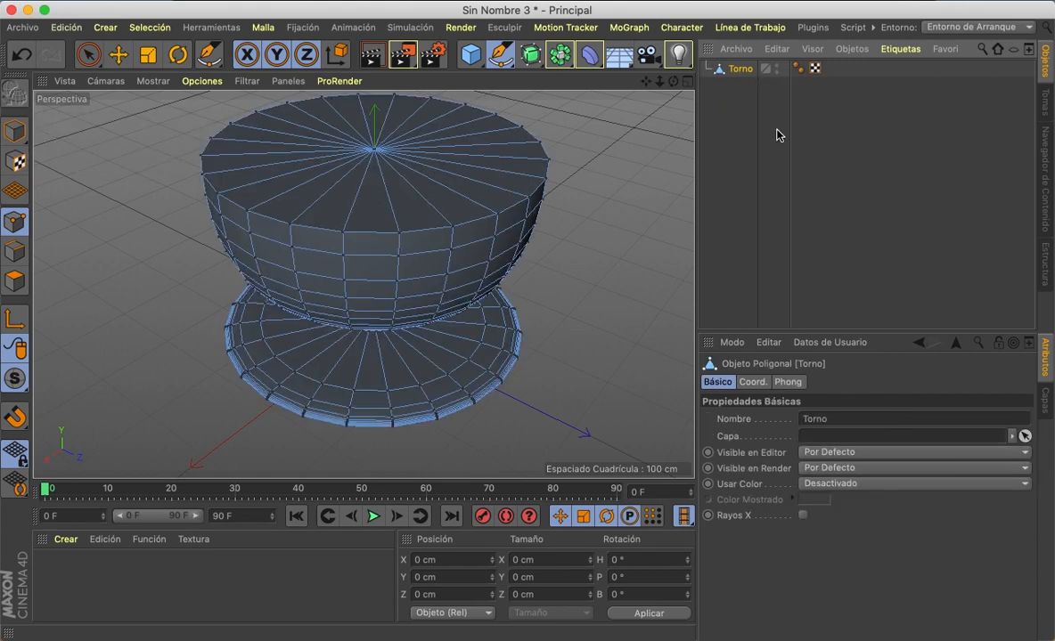
- Loop-select the ring of polygons capping the top of the goblet and delete it to open the bowl
left_click(15, 281)
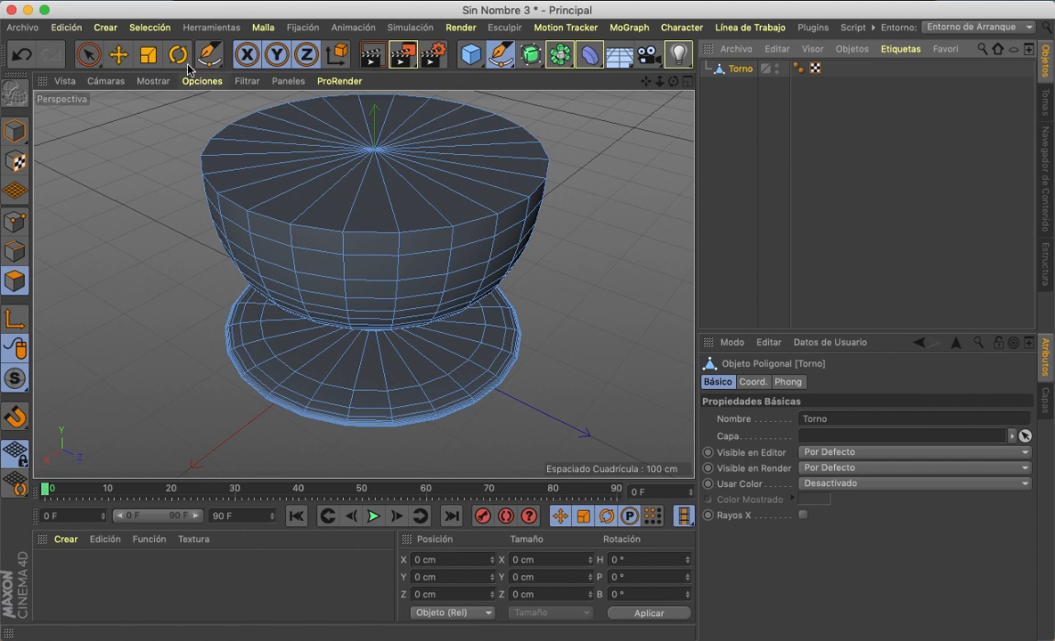
left_click(150, 27)
left_click(185, 144)
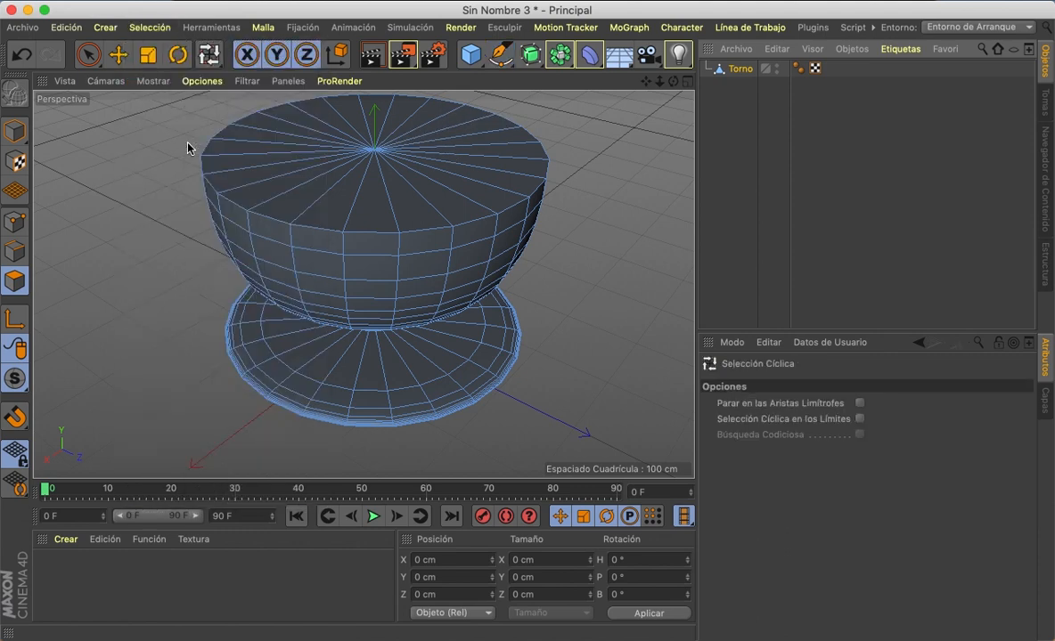
left_click(285, 174)
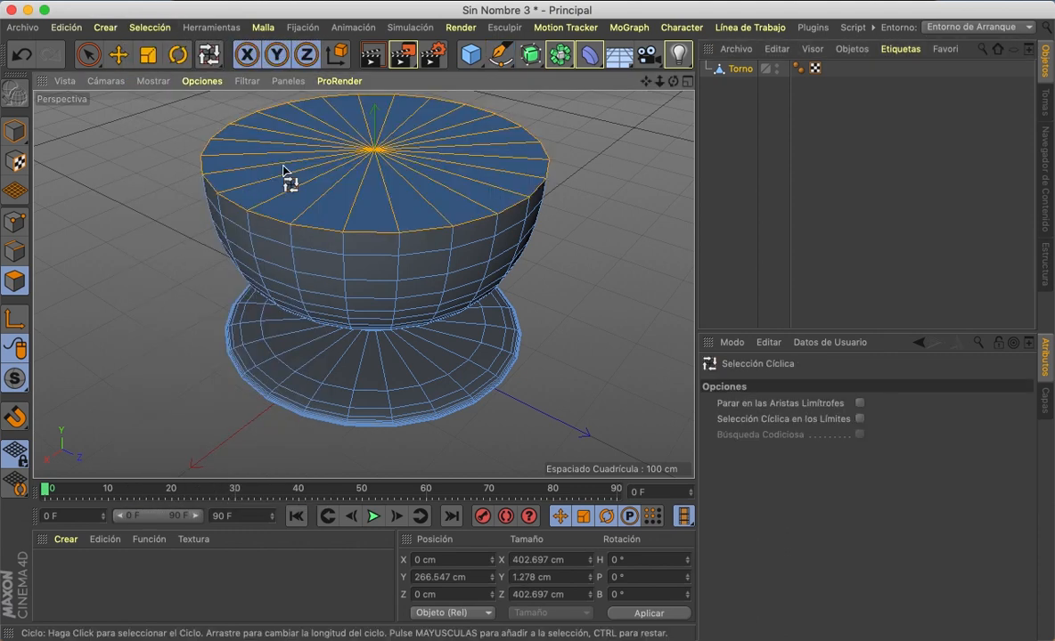
key("Delete")
mouse_move(673, 81)
left_mouse_down()
mouse_move(674, 147)
mouse_move(674, 67)
mouse_move(673, 124)
mouse_move(679, 82)
left_mouse_up()
- Delete the goblet and start a Bezier spline in the Derecha view with a rounded head high on the vertical axis
left_click(719, 71)
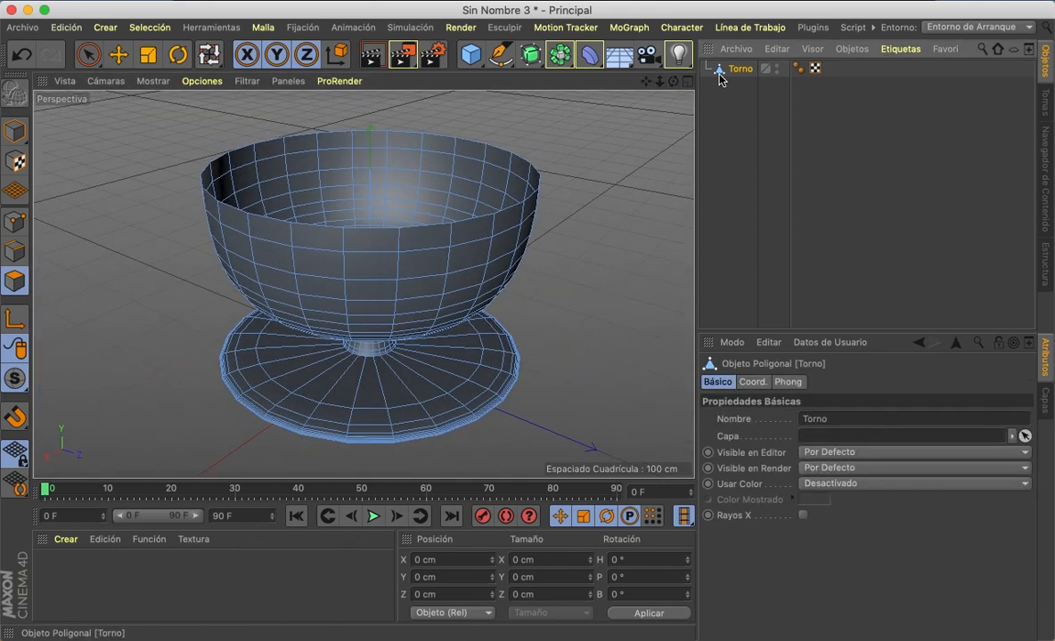
key("Delete")
left_click(686, 82)
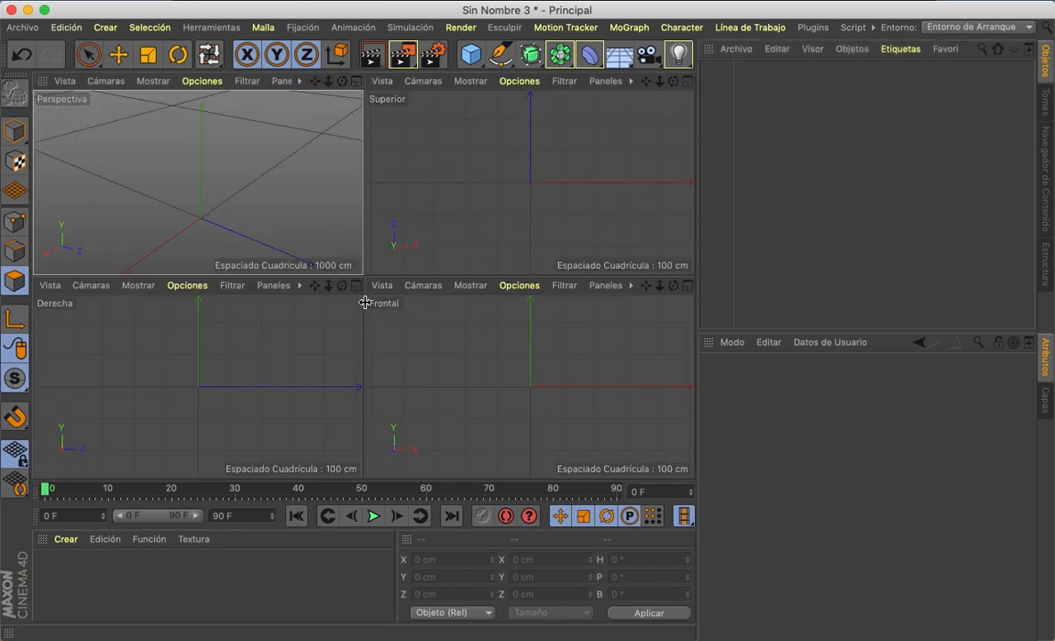
left_click(338, 283)
left_click(500, 54)
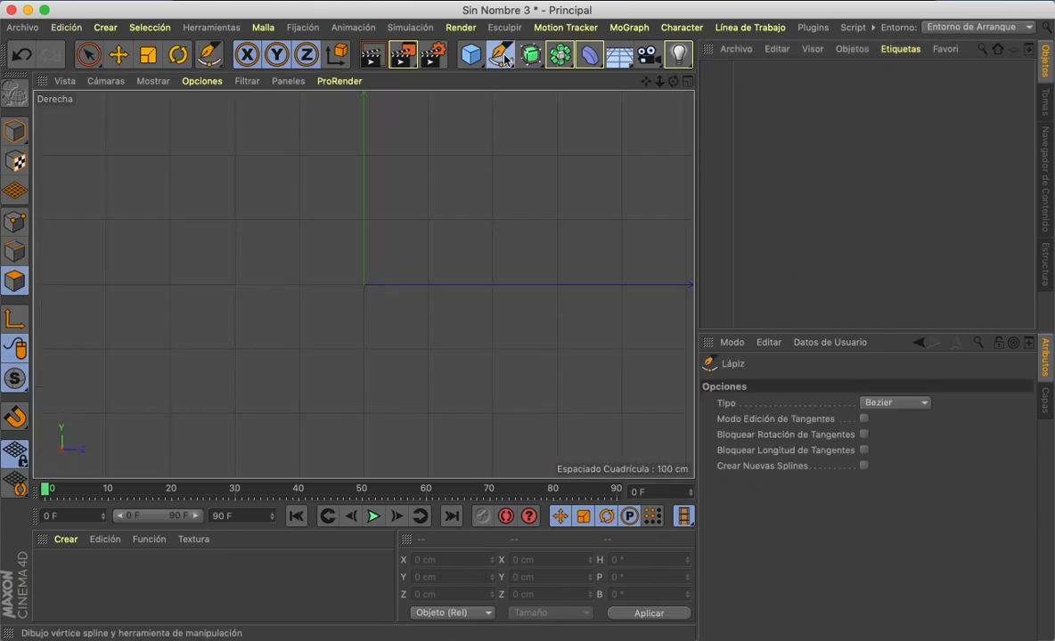
left_click(363, 107)
left_click_drag(399, 120, 402, 140)
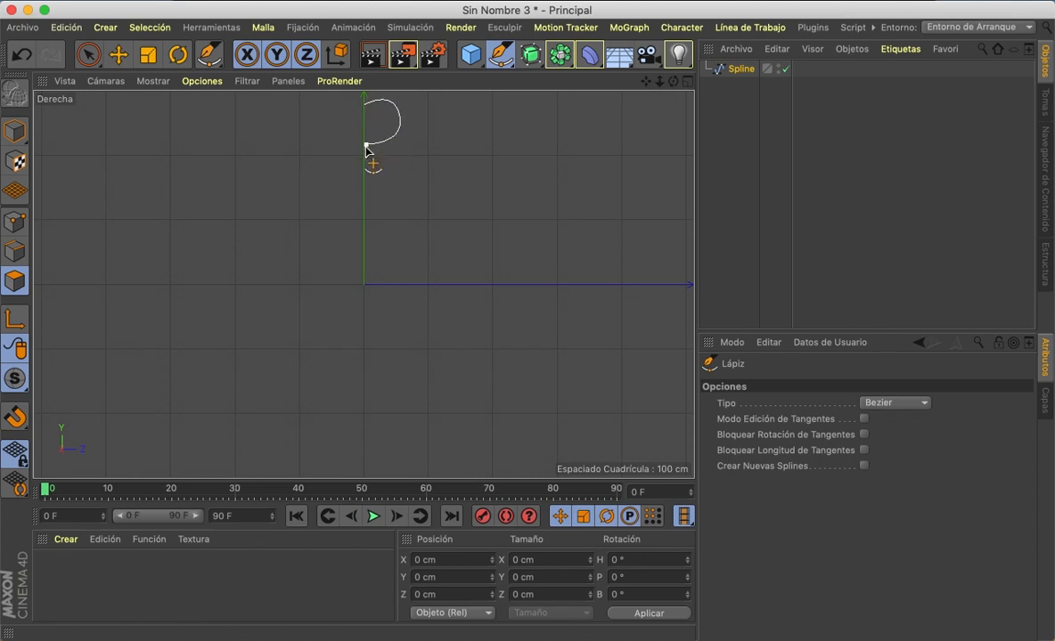
key("ctrl+z")
- Continue the spline below the head with a short neck and a rectangular collar reaching about 103 cm from the axis
left_click(374, 145)
left_click(373, 159)
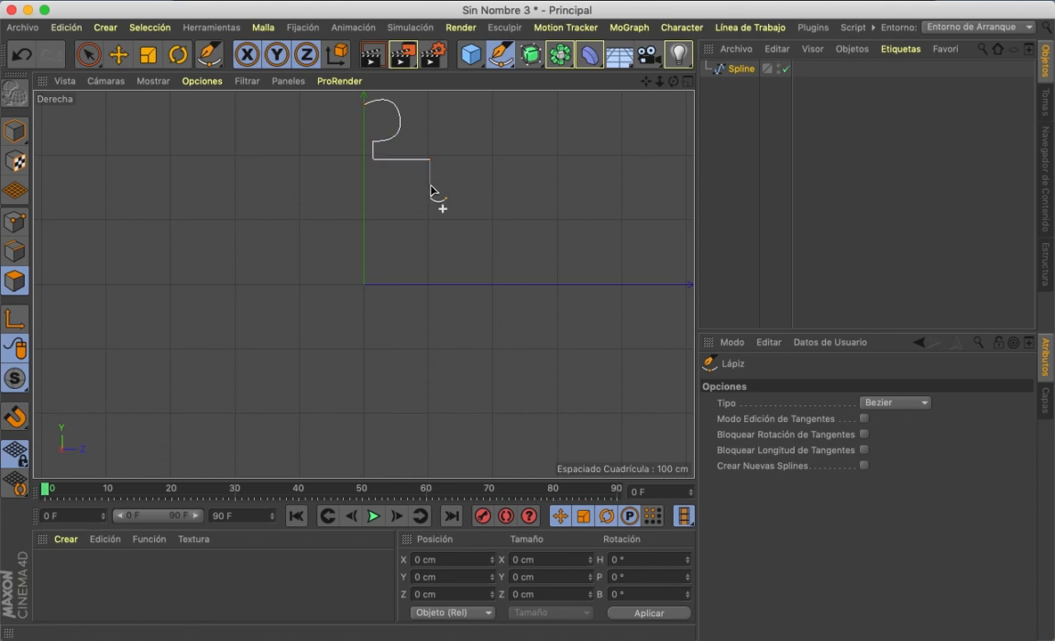
left_click(430, 183)
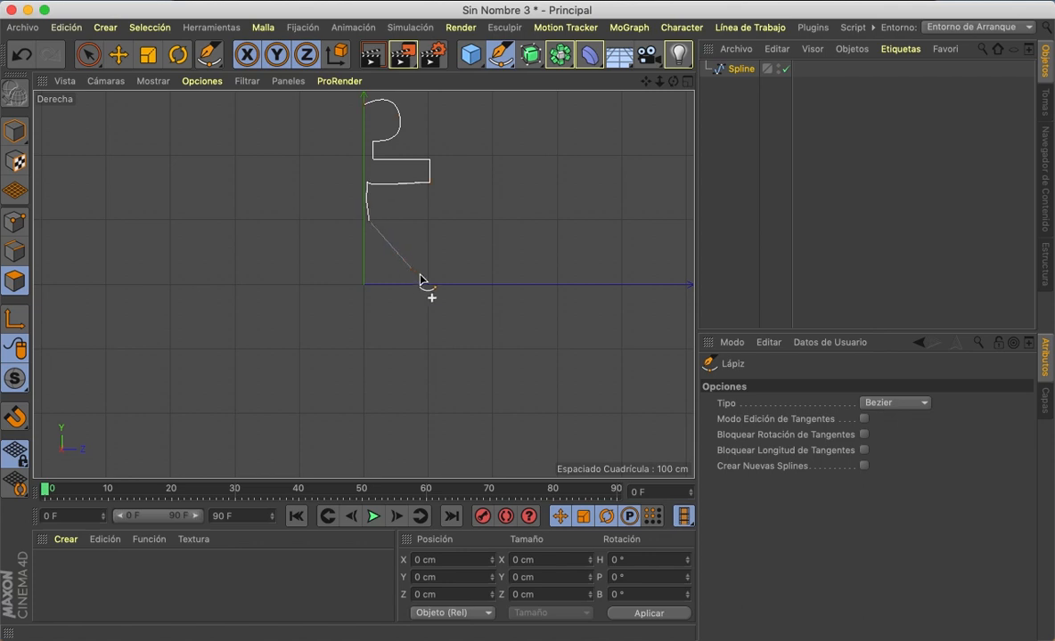
- Draw the curved base out to about 205 cm from the axis, return to the axis, and close the spline at its starting point
left_click_drag(430, 287, 455, 285)
left_click_drag(495, 325, 496, 360)
left_click(364, 346)
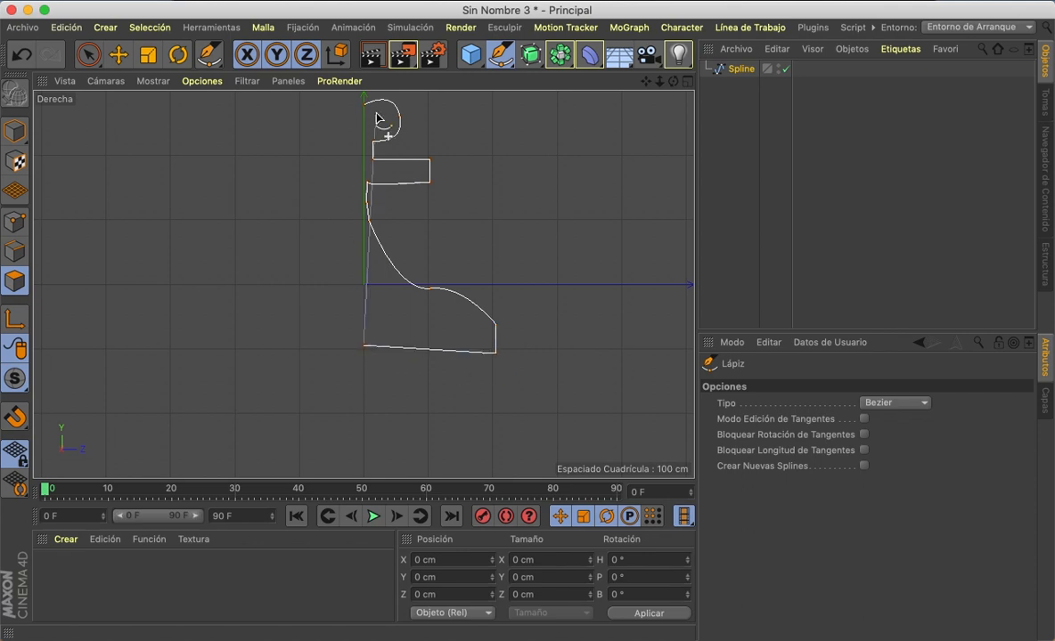
left_click(364, 102)
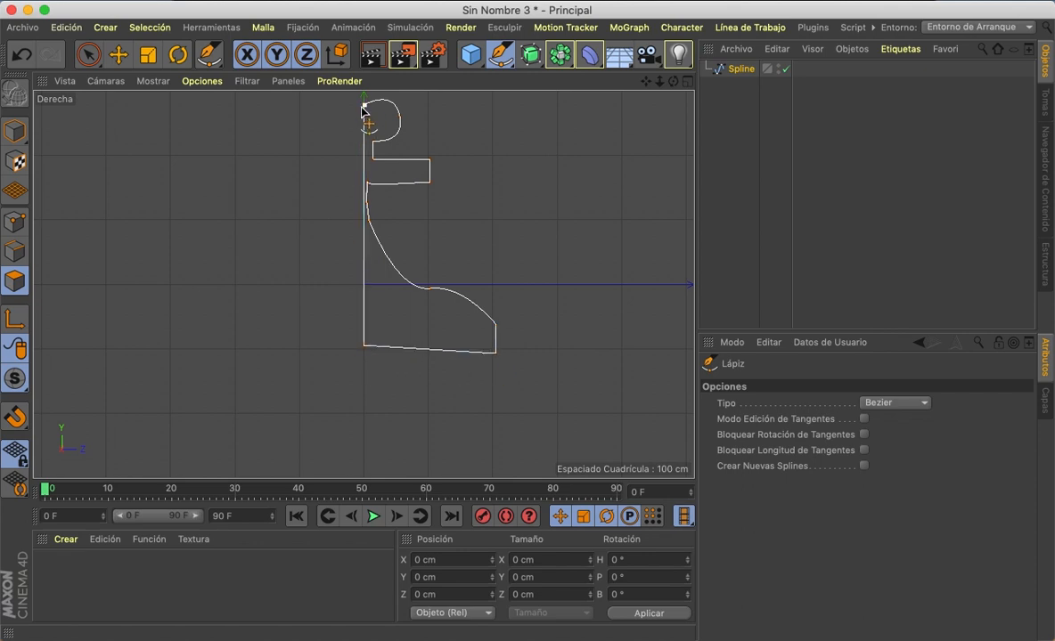
- Add a Torno object in the perspective view and nest the new spline under it to revolve the profile
left_click(689, 81)
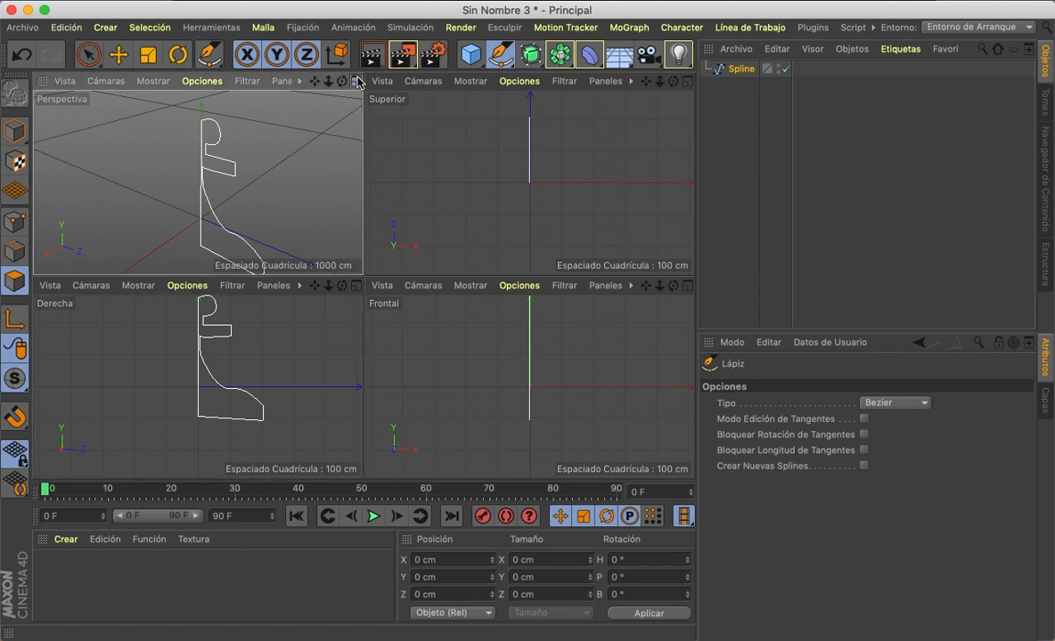
left_click(356, 81)
left_click(531, 57)
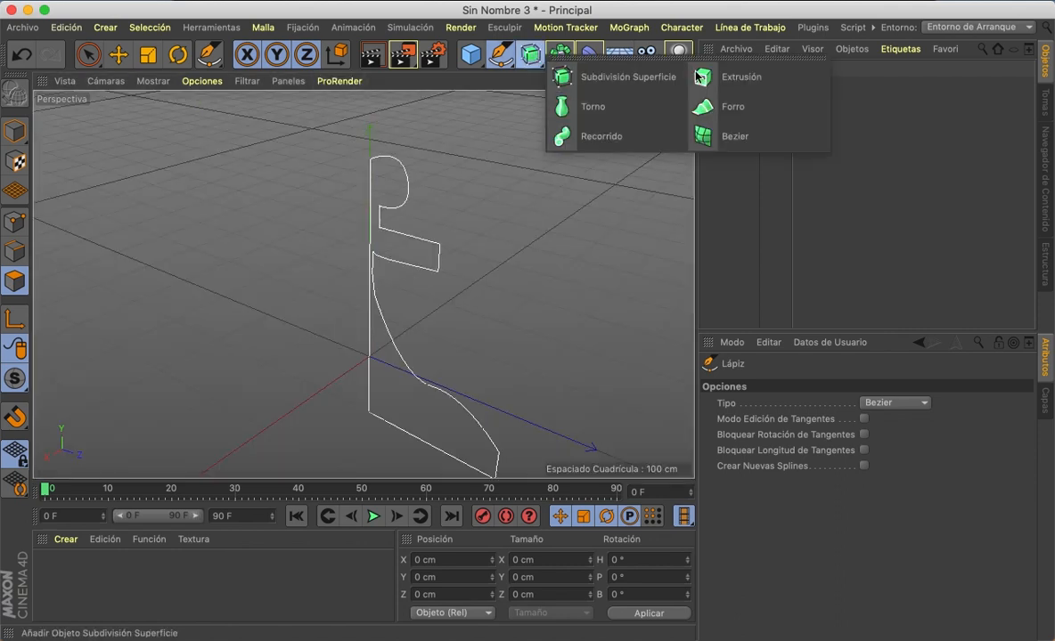
left_click(611, 114, "alt")
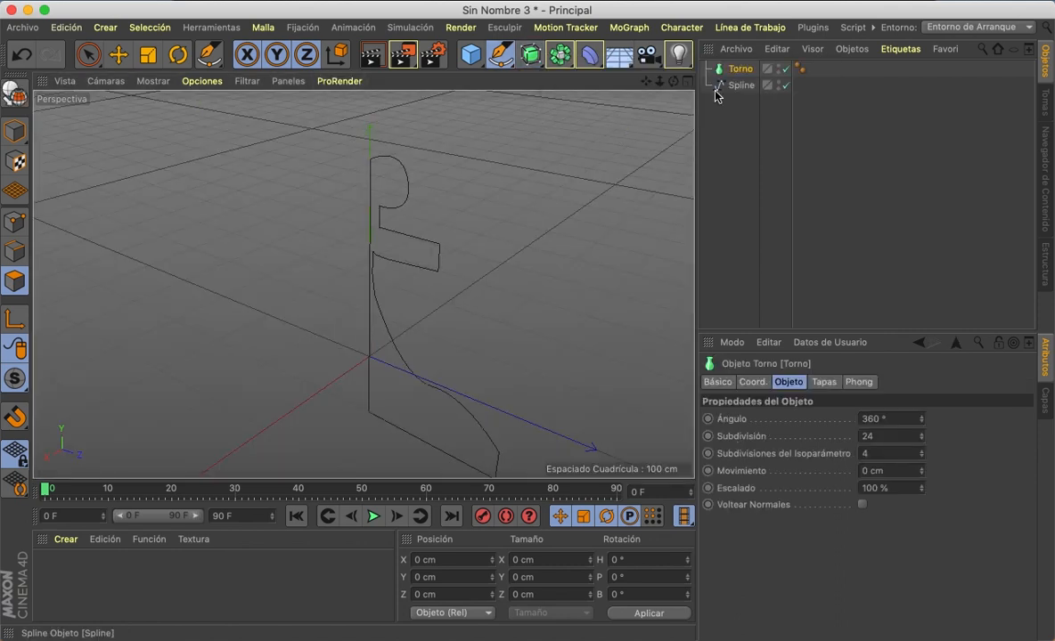
left_click_drag(729, 66, 732, 69)
scroll(650, 170, "down", 2)
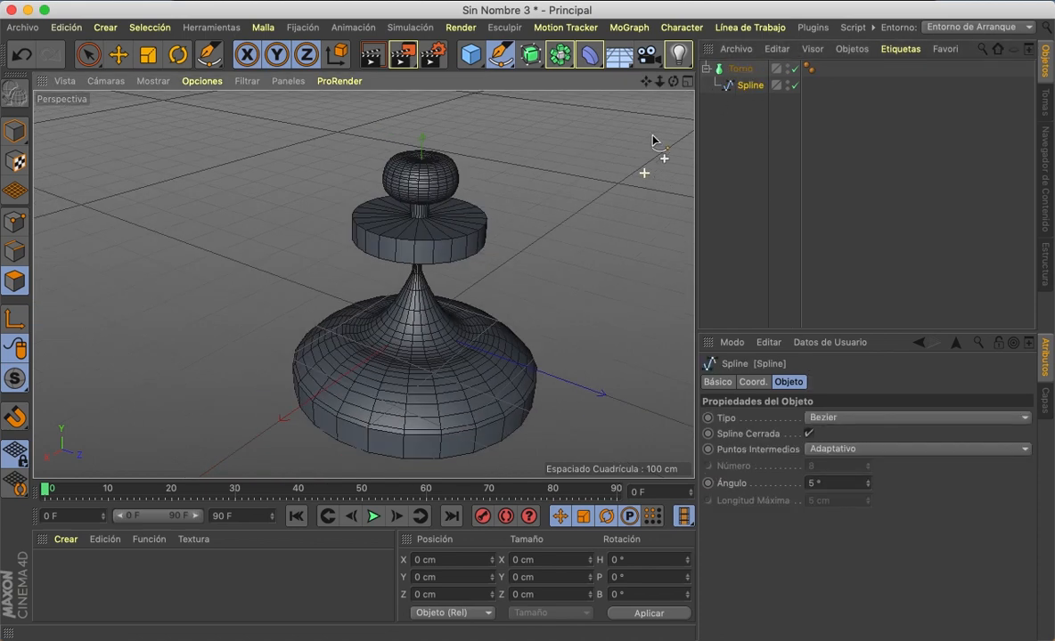
left_click_drag(360, 282, 363, 284, "alt")
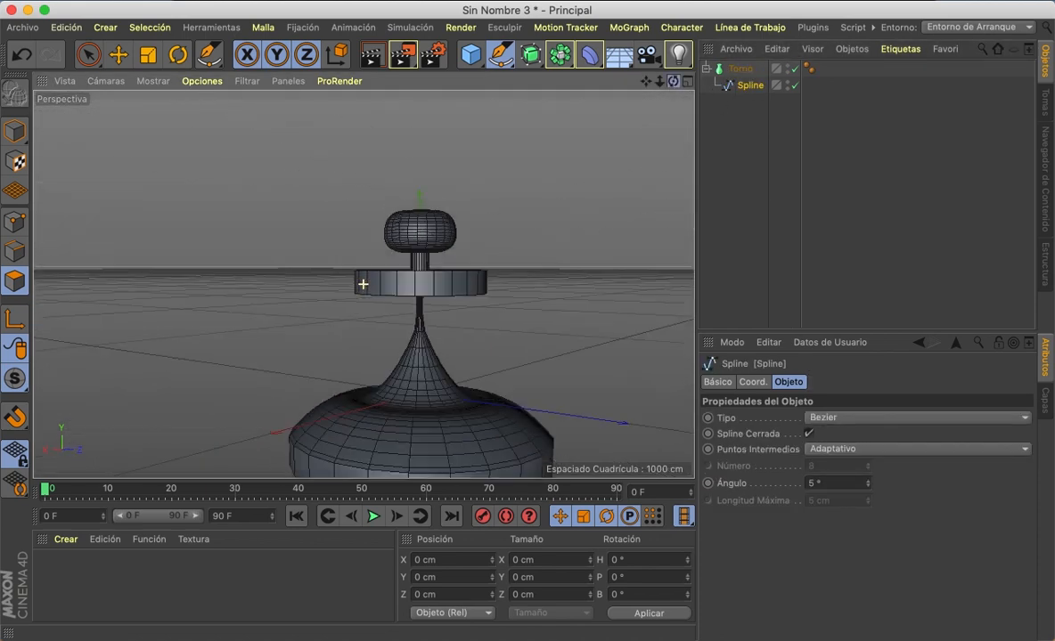
- In the Derecha view, widen the stem by moving the spline point beneath the collar to about Y 163 cm, Z 25.8 cm
left_click(685, 82)
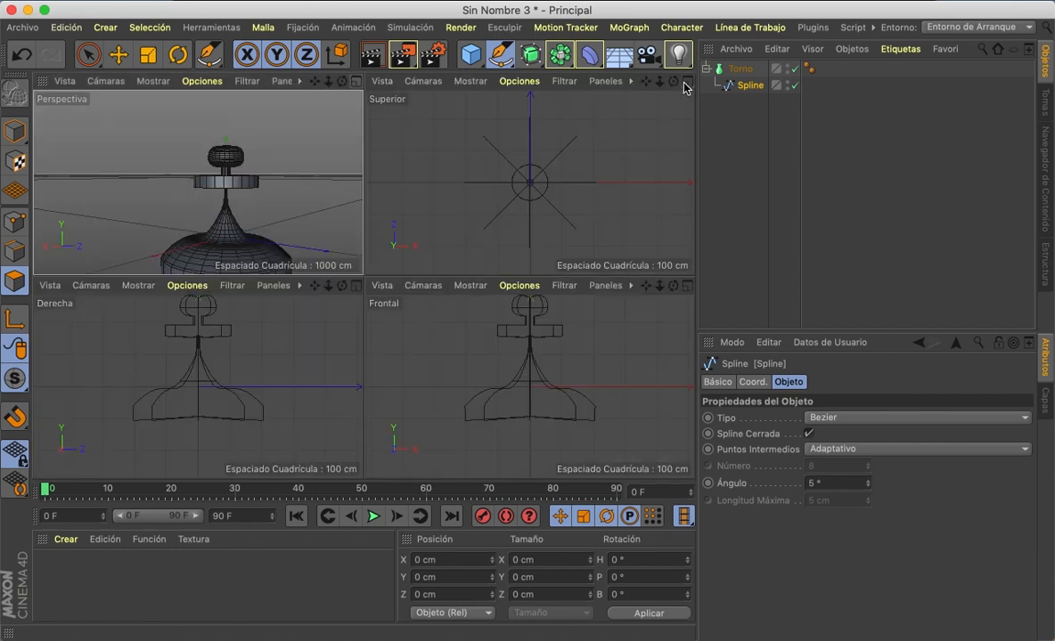
left_click(355, 286)
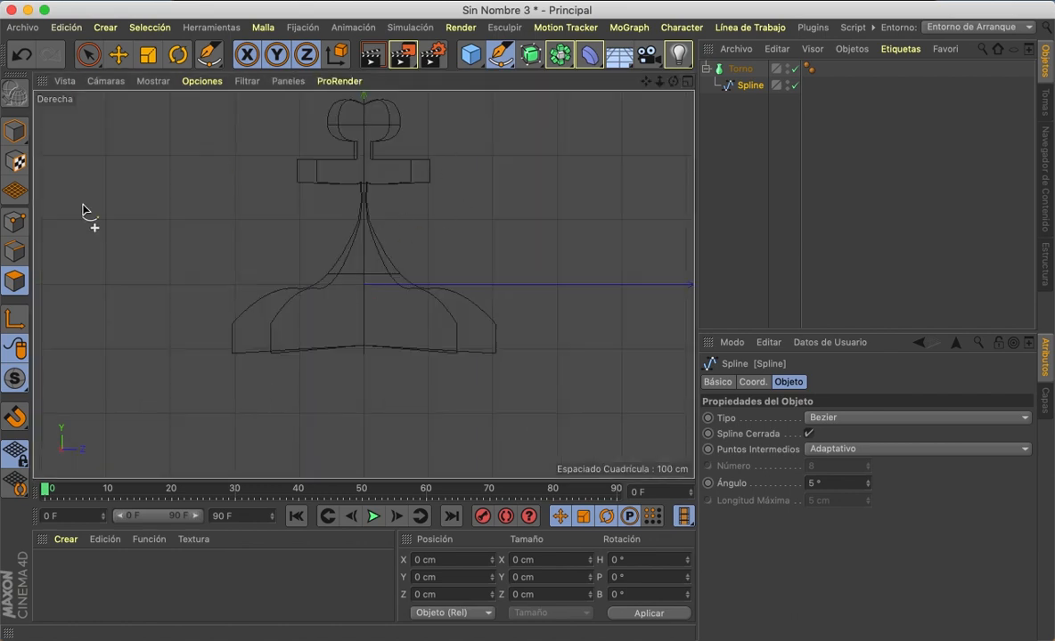
mouse_move(659, 81)
left_mouse_down()
mouse_move(624, 81)
mouse_move(641, 85)
left_mouse_up()
left_click(759, 87)
left_click(14, 221)
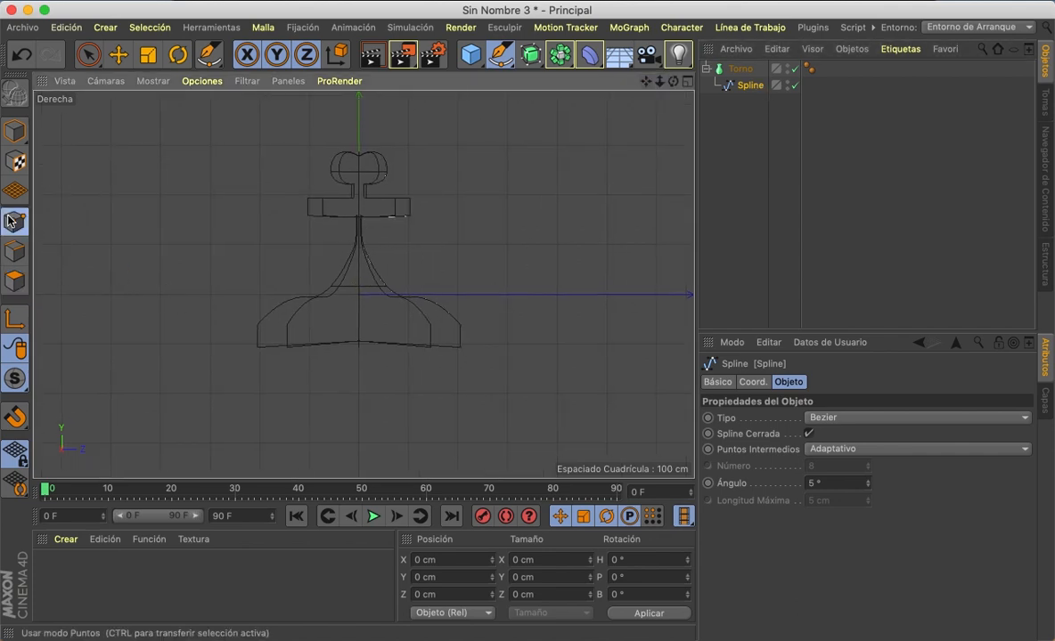
scroll(401, 218, "up", 5)
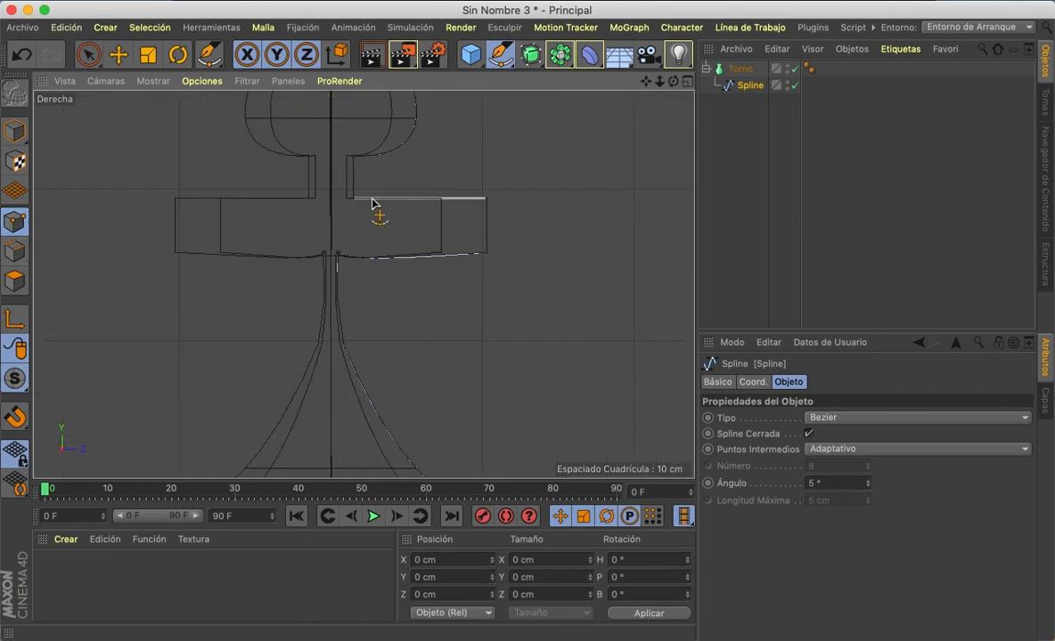
left_click(476, 261)
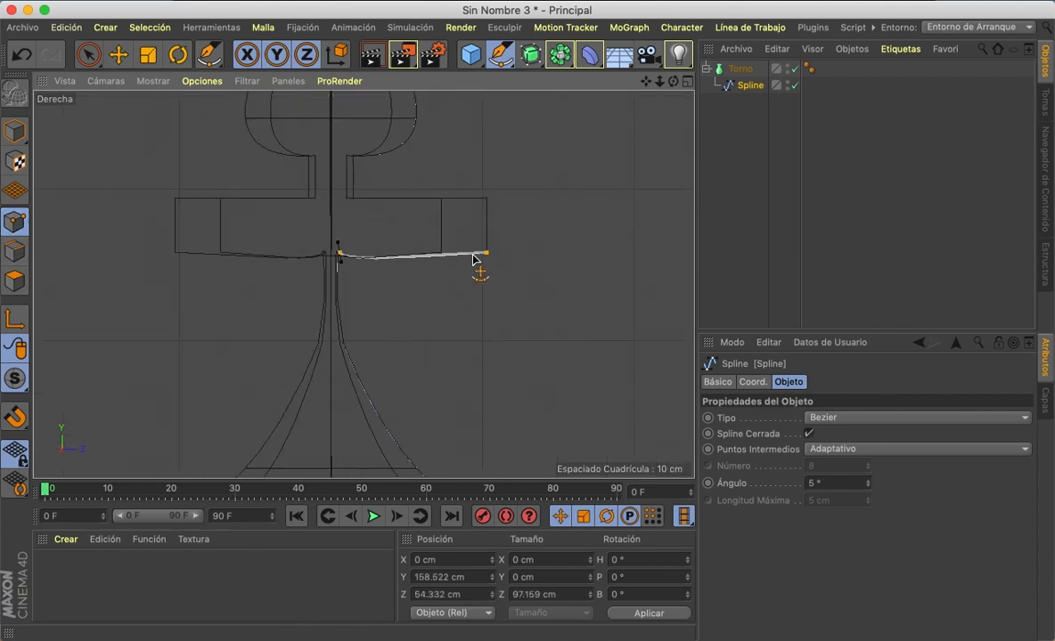
left_click(339, 256)
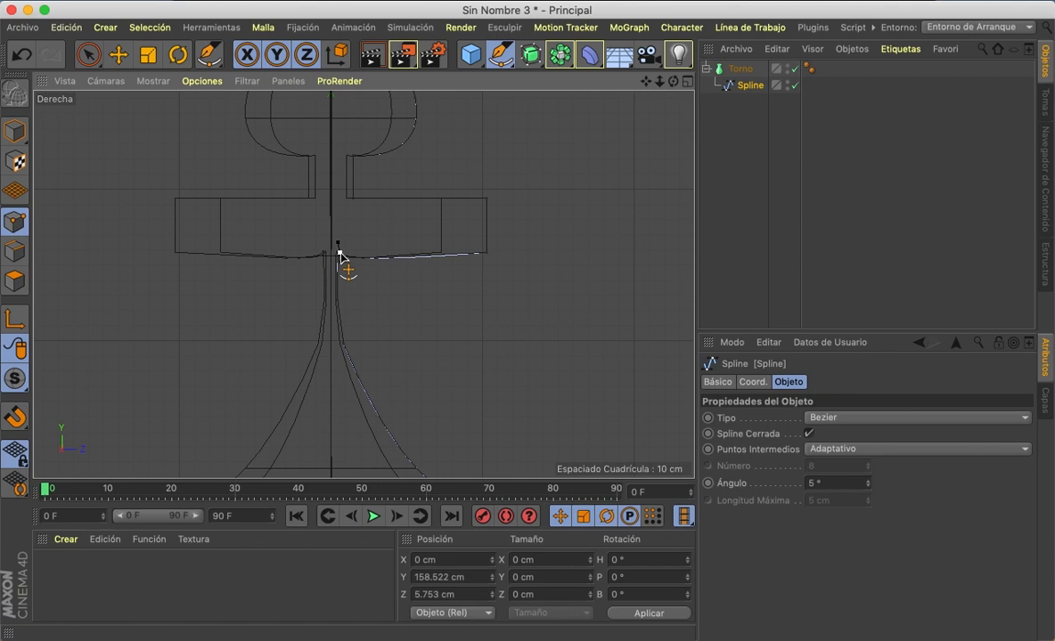
left_click_drag(339, 252, 378, 347)
key("super+z")
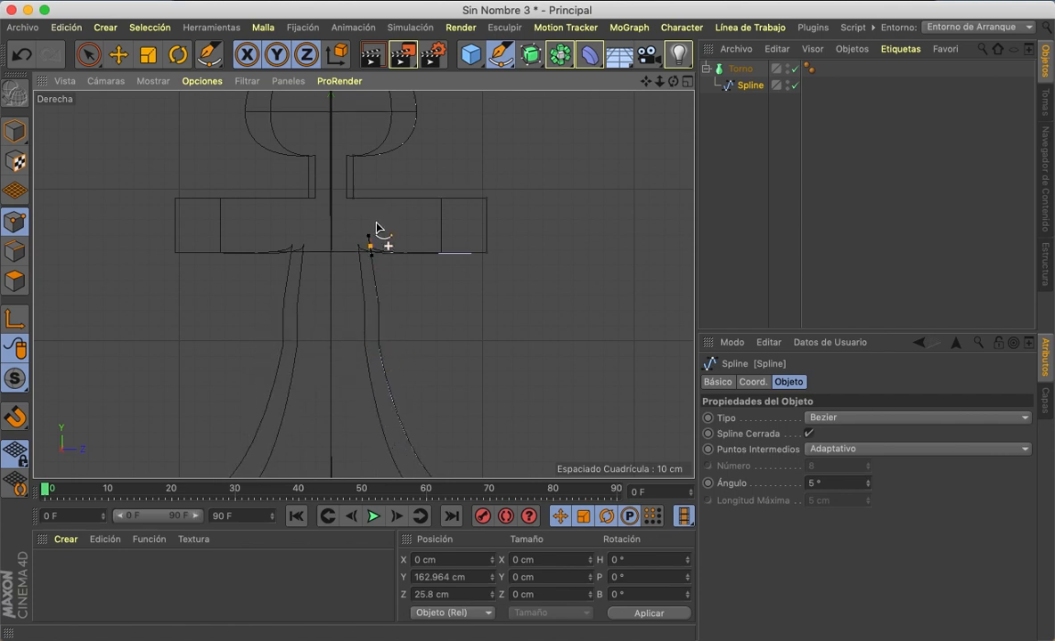
- Reshape the head by moving its outermost spline point outward and upward
middle_click_drag(344, 202, 363, 285, "alt")
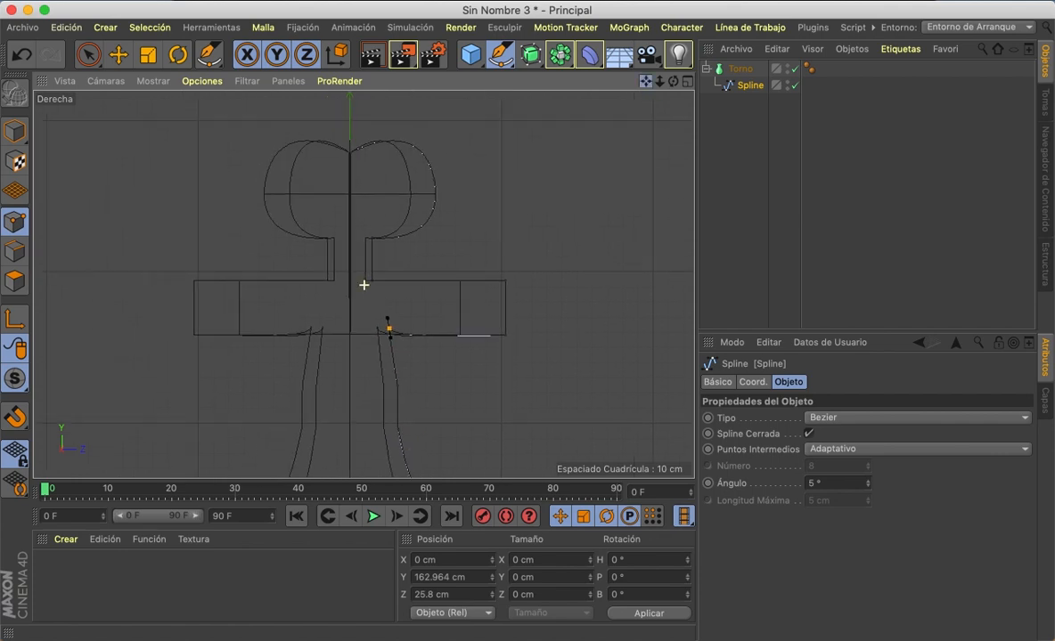
left_click(434, 182)
left_click_drag(433, 185, 456, 144)
- Move the upper stem point of the spline to about Y 119 cm, Z 25.8 cm
mouse_move(648, 79)
left_mouse_down()
mouse_move(647, 0)
mouse_move(638, 0)
left_mouse_up()
left_click(388, 185)
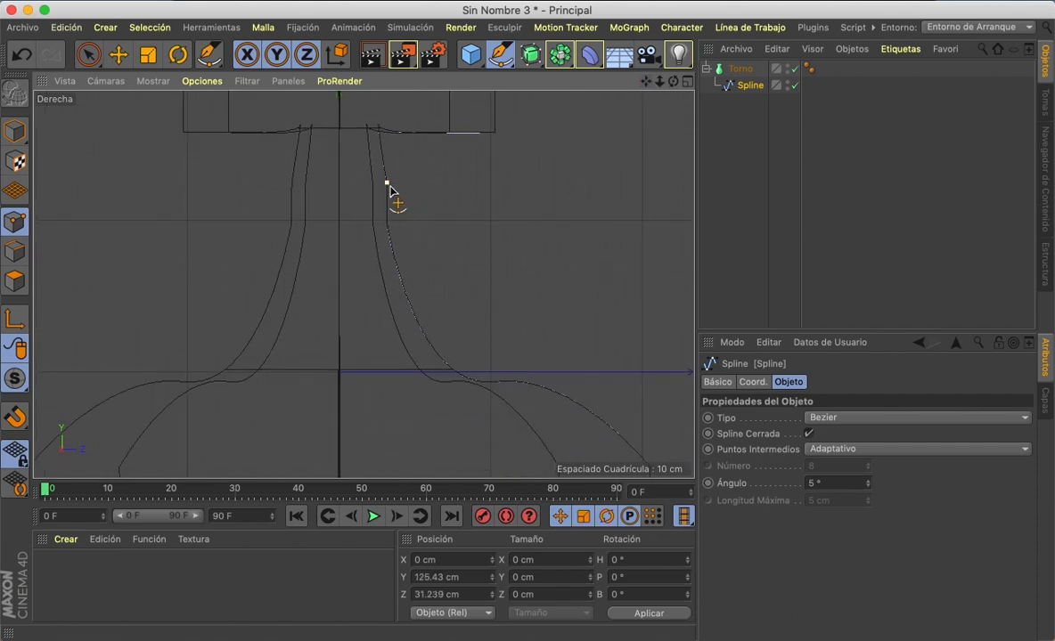
left_click_drag(389, 184, 380, 194)
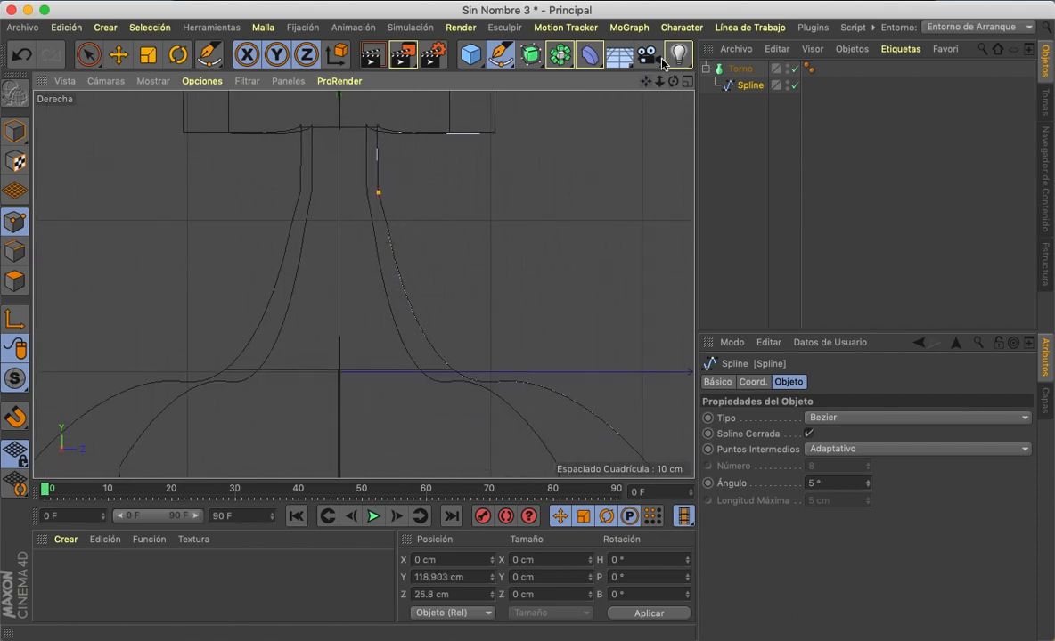
- Set the Torno object's subdivision to 85 and inspect the revolved piece in the perspective view
left_click(688, 81)
left_click(331, 82)
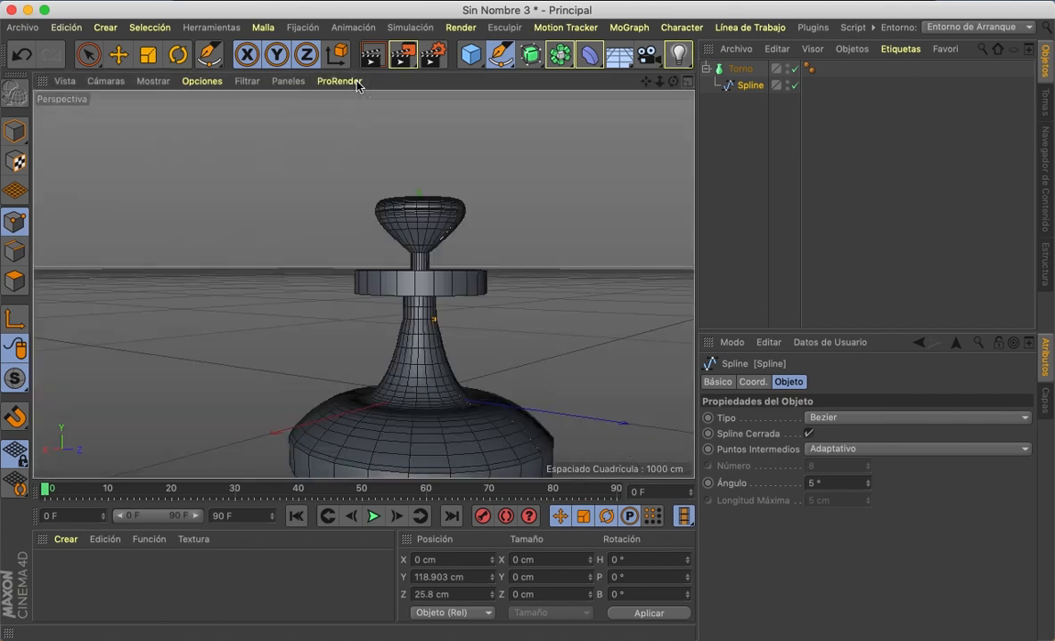
scroll(443, 252, "down", 3)
left_click_drag(366, 283, 362, 284, "alt")
left_click(739, 69)
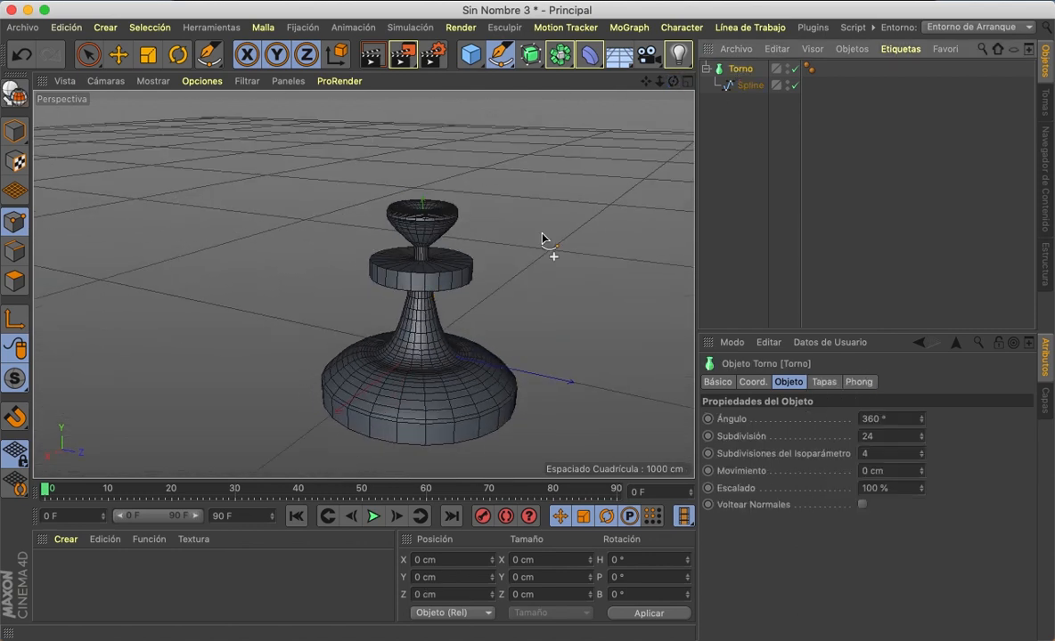
left_click_drag(922, 437, 588, 459)
scroll(499, 431, "up", 3)
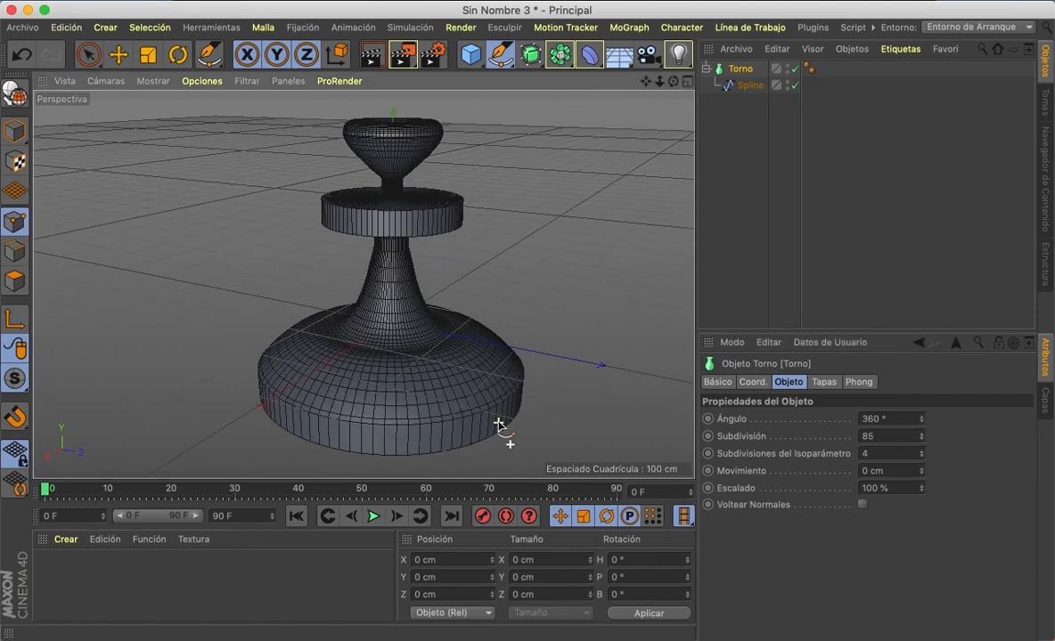
left_click_drag(363, 285, 362, 286, "alt")
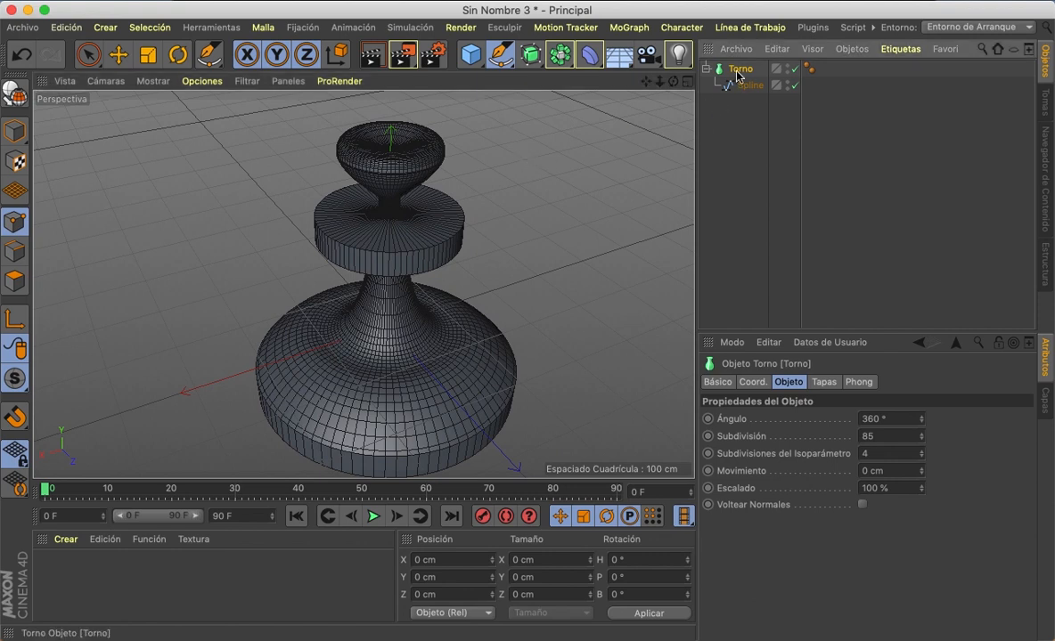
- Convert the Torno object into an editable polygon object, undo the stray spline point and inspect the mesh in polygon mode
key("c")
left_click(677, 177)
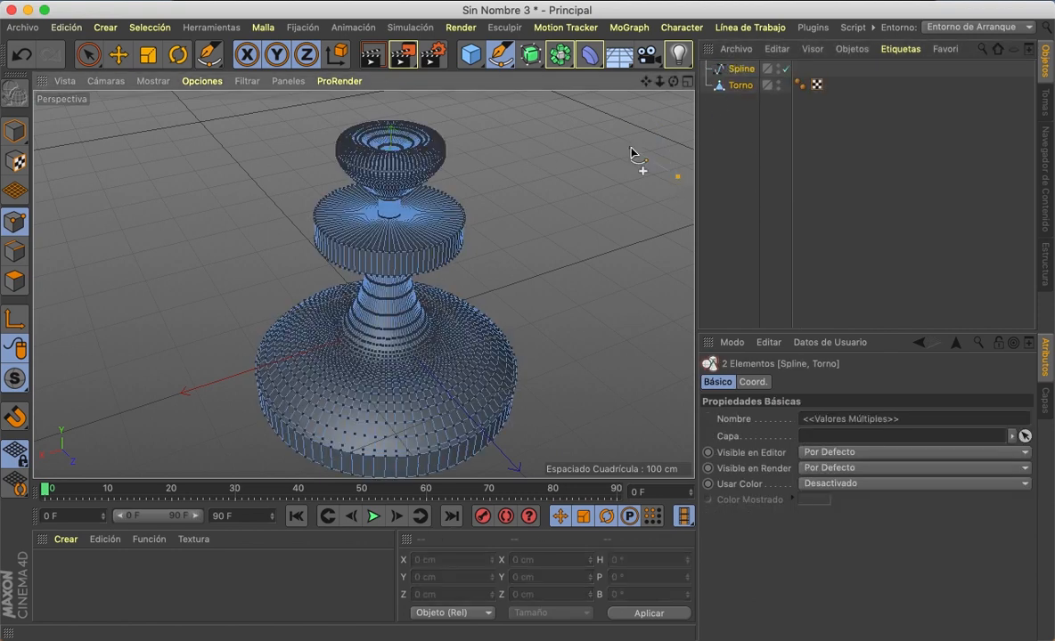
key("super+z")
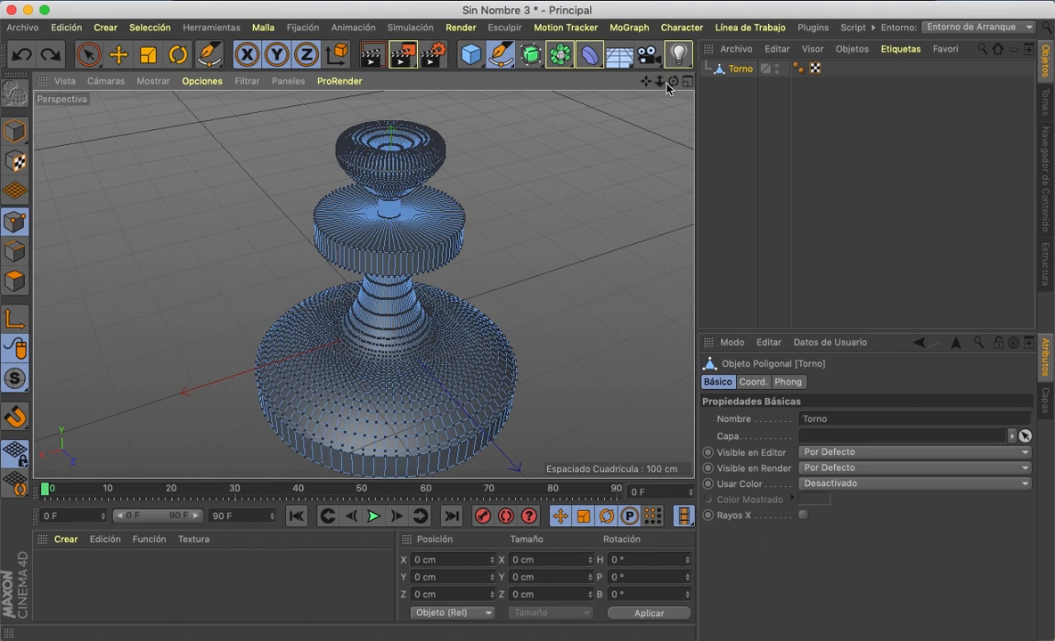
left_click_drag(170, 233, 183, 155, "alt")
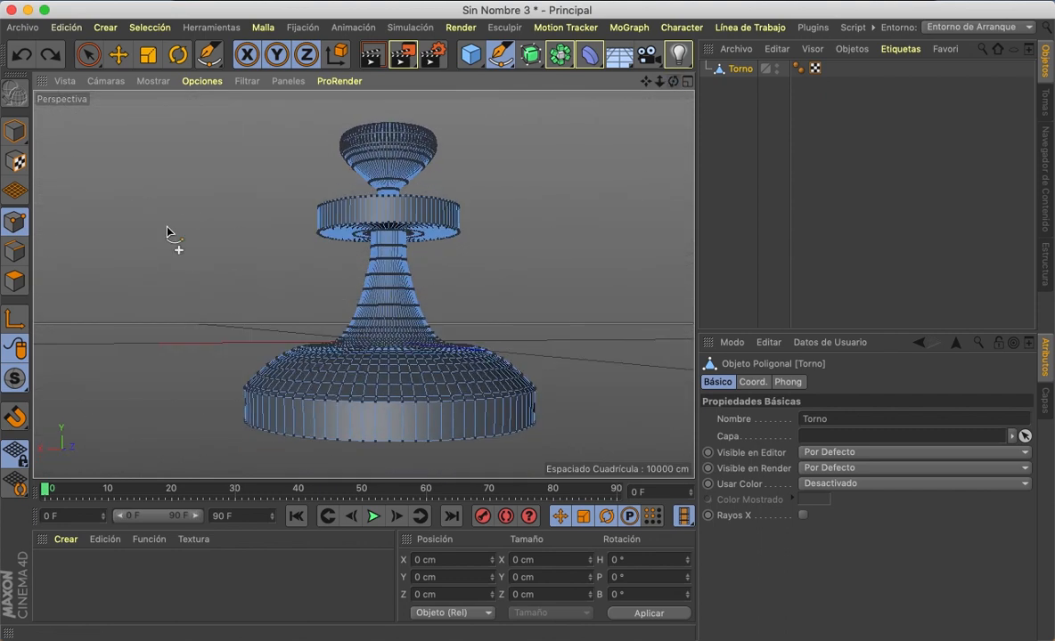
left_click(14, 282)
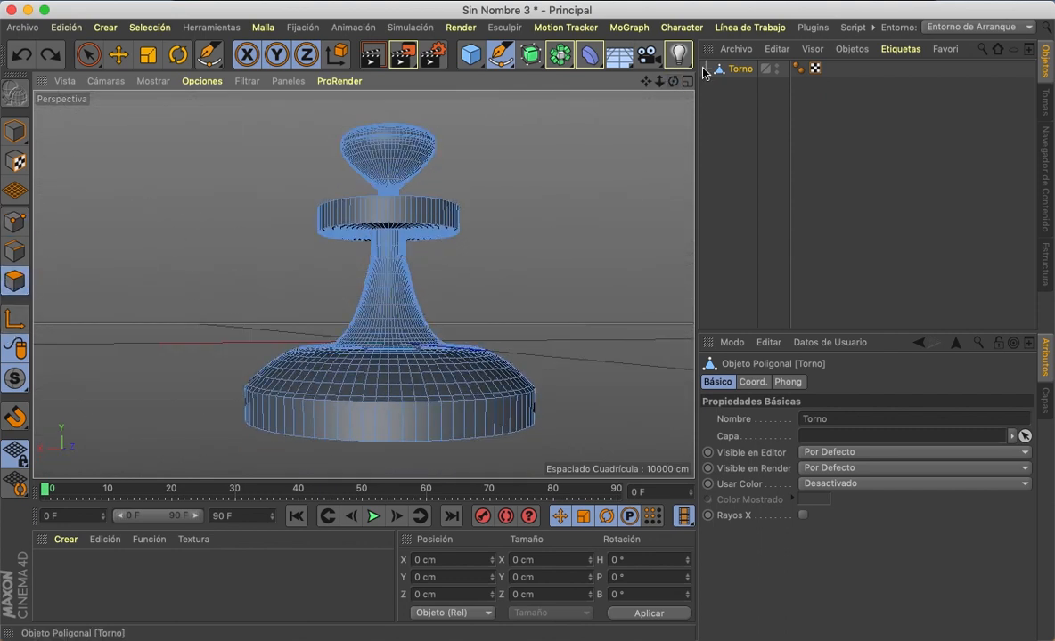
left_click_drag(666, 82, 365, 285)
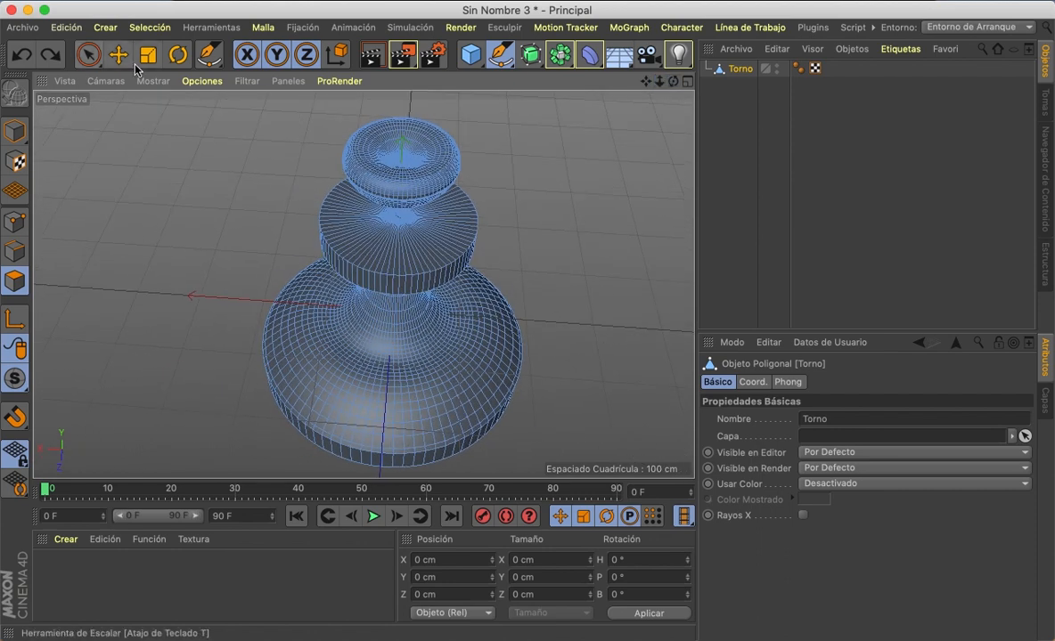
- Switch to model mode, activate the Move tool and clear the object selection
left_click(14, 131)
left_click(397, 187)
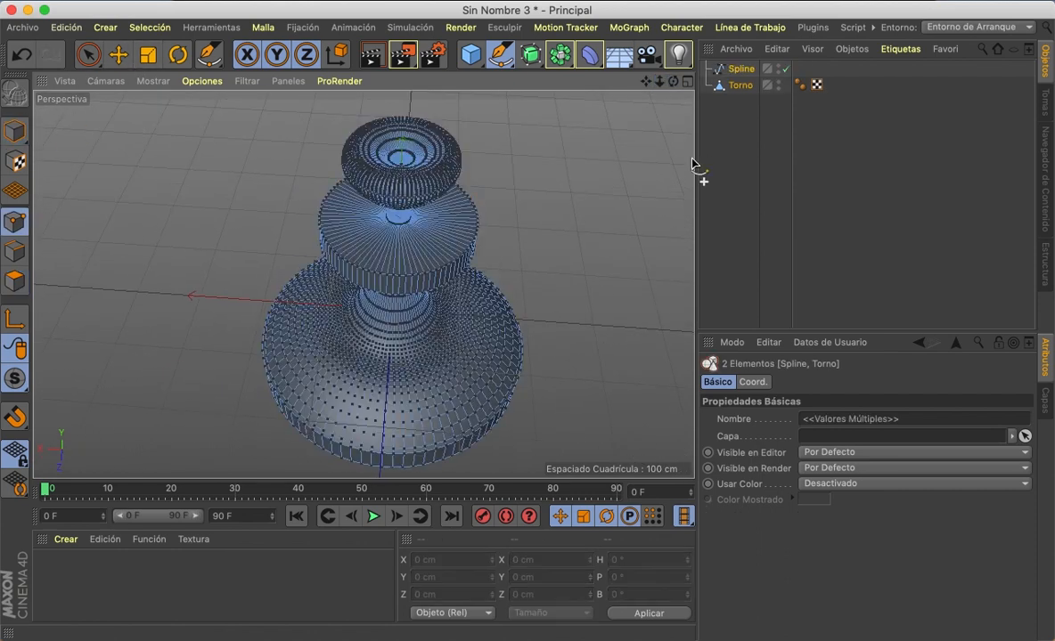
left_click(15, 131)
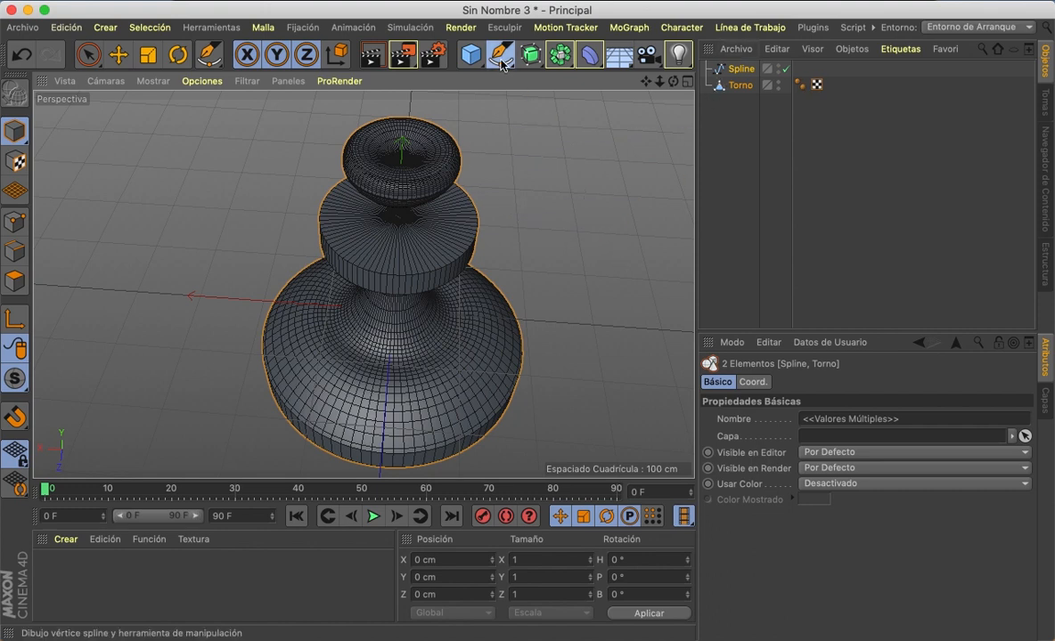
left_click(118, 55)
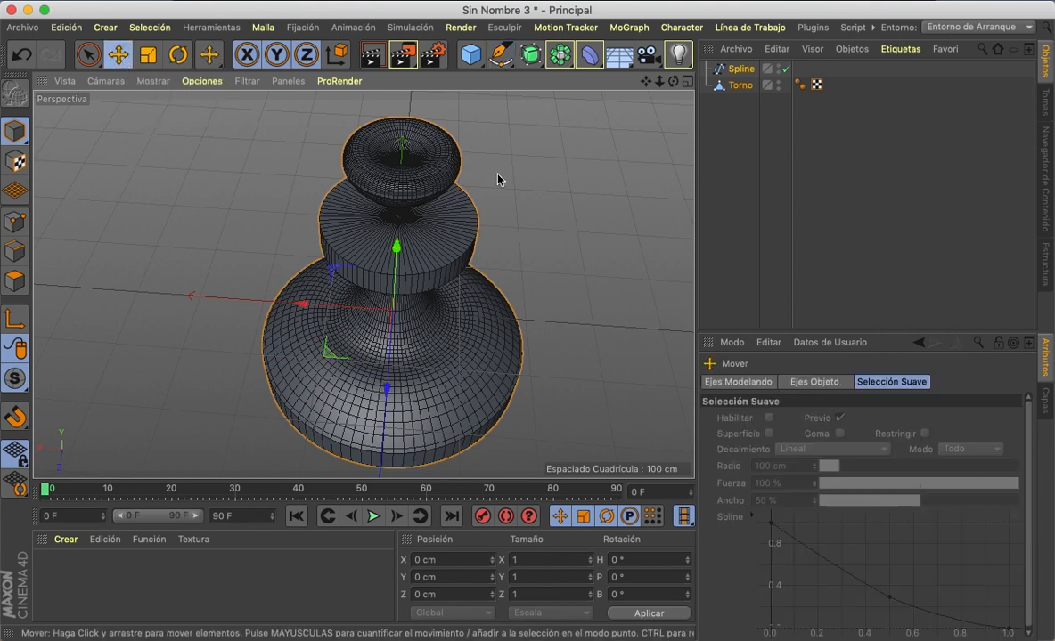
left_click(631, 114)
left_click_drag(631, 114, 605, 292, "alt")
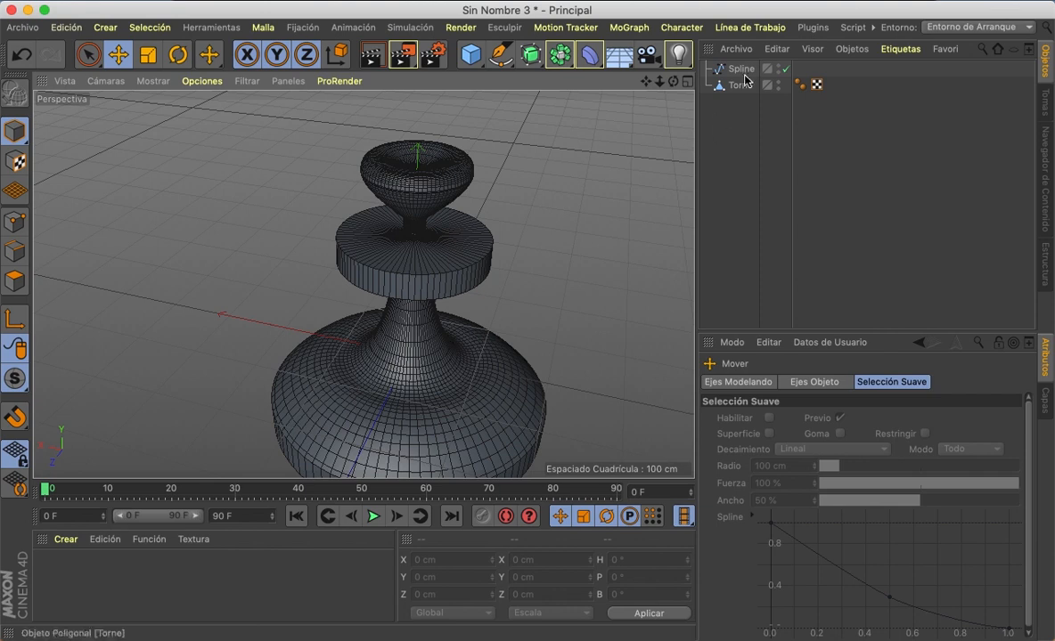
- Delete the spline and the converted Torno object to empty the scene
left_click(362, 284)
key("o")
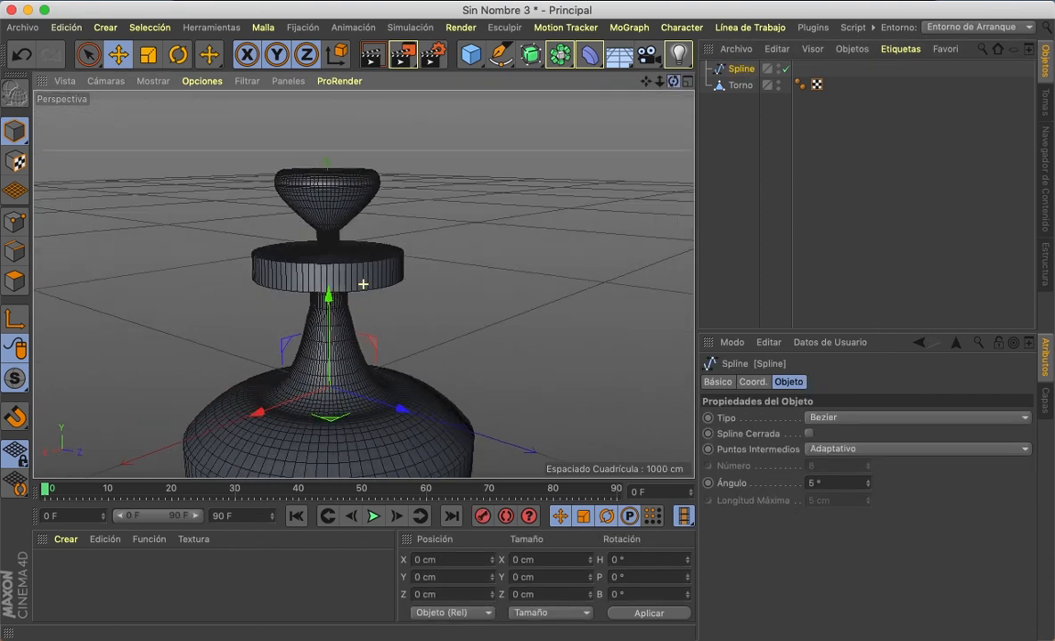
key("Delete")
left_click_drag(672, 82, 653, 83)
left_click(756, 71)
key("Delete")
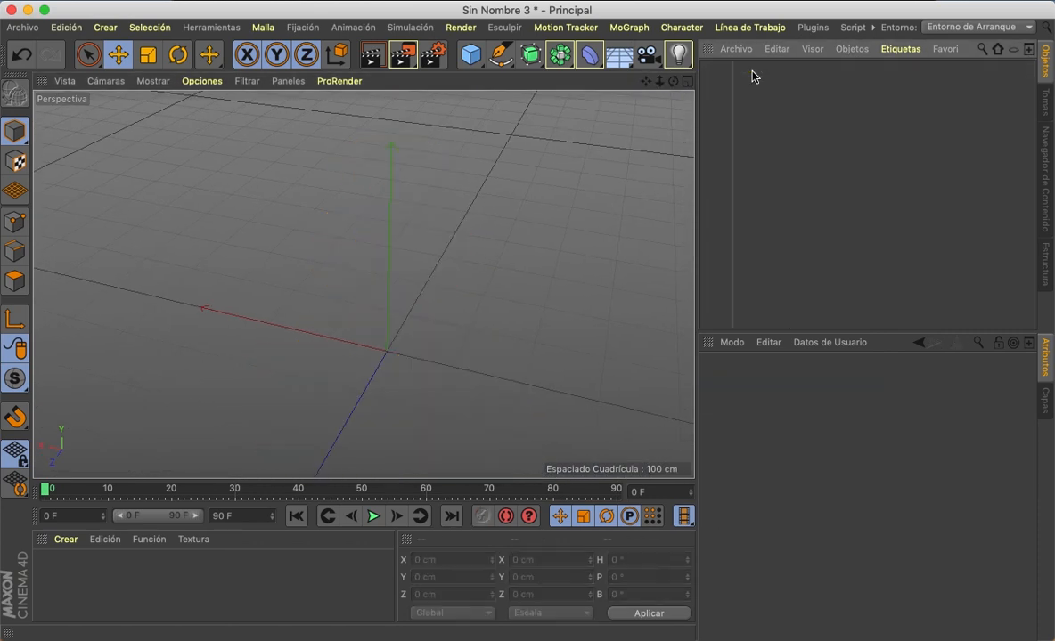
- Add an Estrella spline with 5 points, inner radius 109 cm, outer radius 240 cm and a 54% twist
left_click(501, 54)
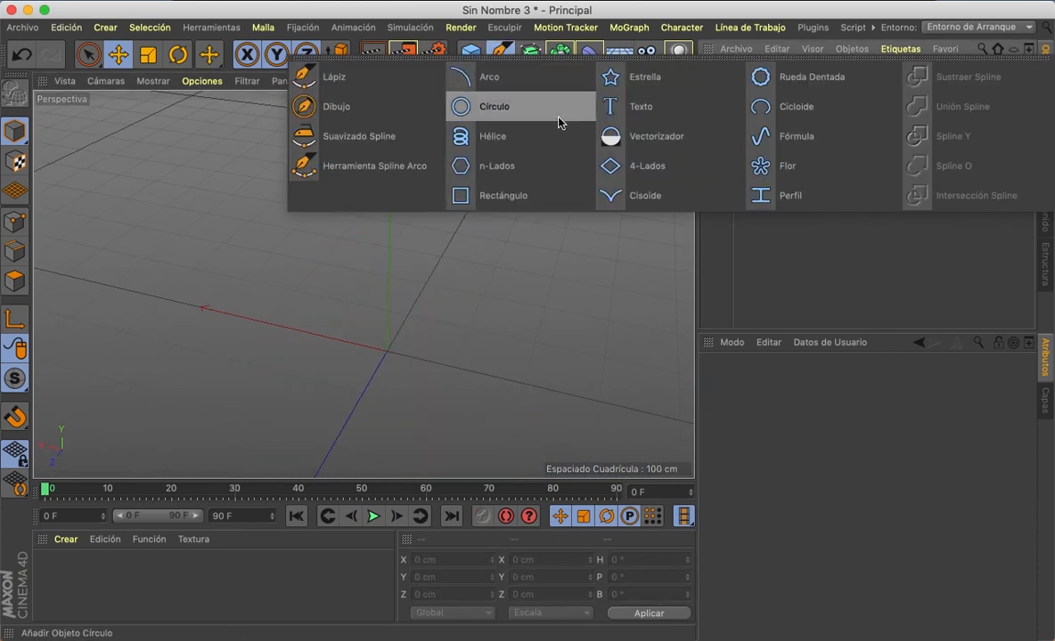
left_click(623, 79)
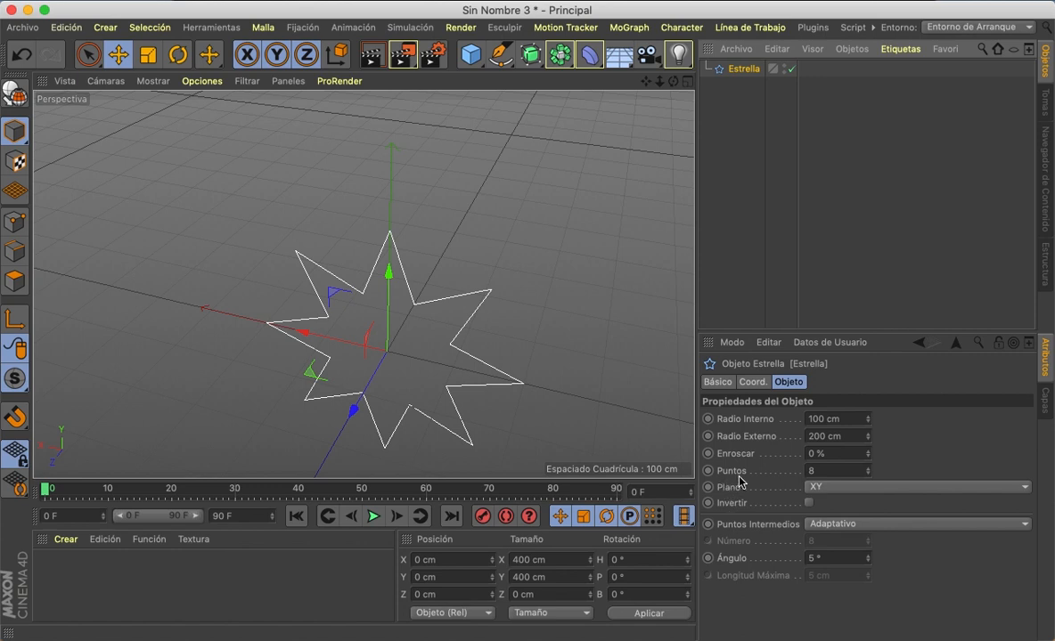
left_click(869, 474)
left_click(869, 474)
left_click(868, 474)
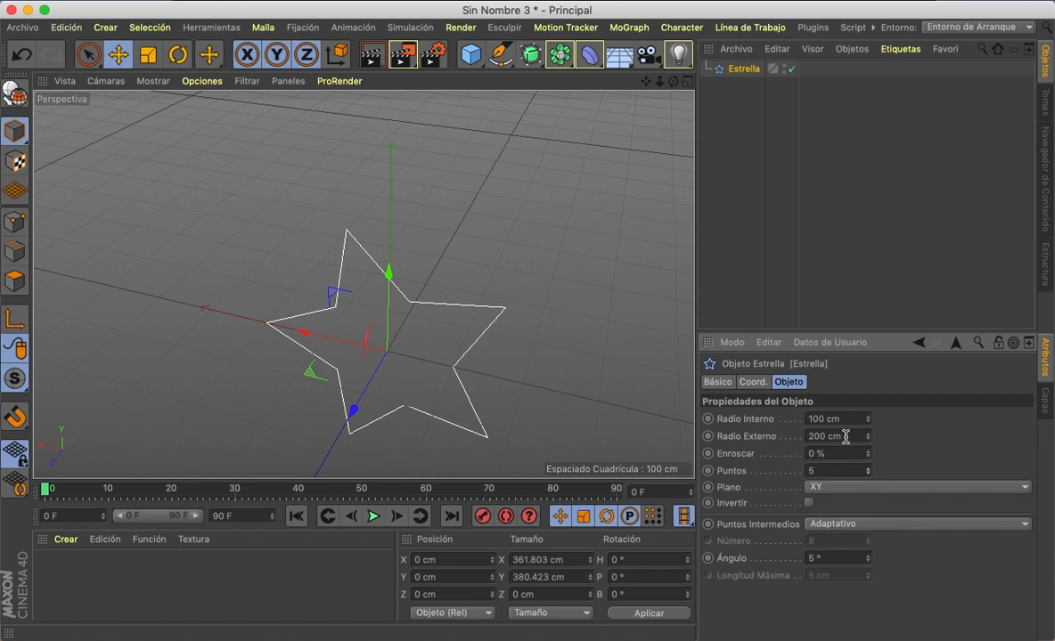
left_click_drag(868, 456, 869, 427)
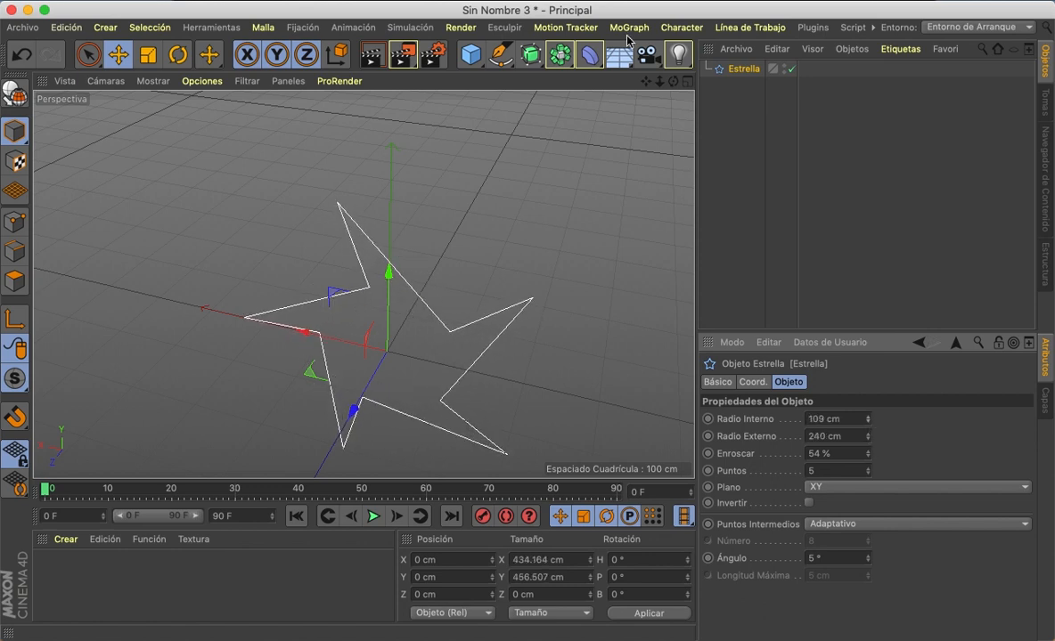
- Add an Extrusión object and nest the Estrella spline inside it
left_click_drag(677, 86, 677, 85)
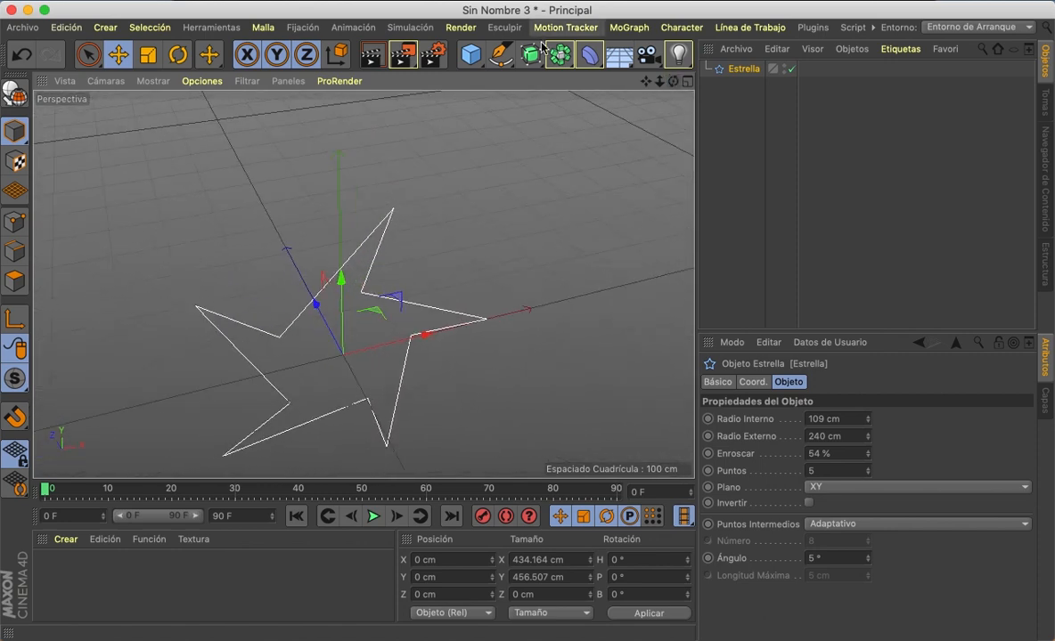
left_click_drag(530, 55, 732, 65)
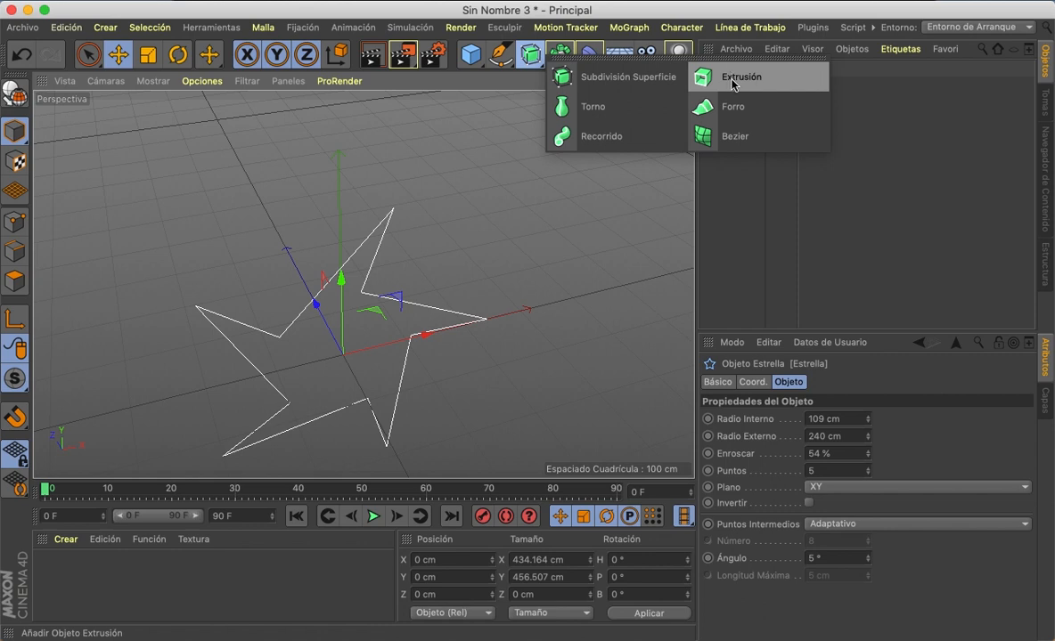
mouse_move(732, 78)
left_mouse_down()
mouse_move(713, 80)
mouse_move(729, 70)
left_mouse_up()
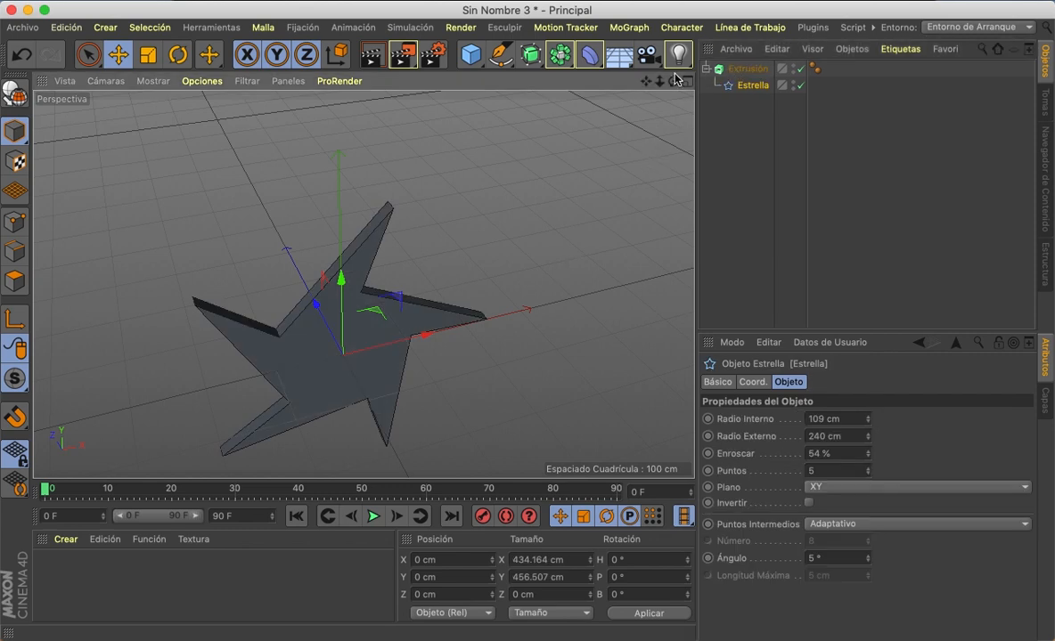
left_click_drag(673, 81, 703, 80)
- Set the Extrusión object's subdivision to 133 and inspect the star's side faces up close
left_click(747, 68)
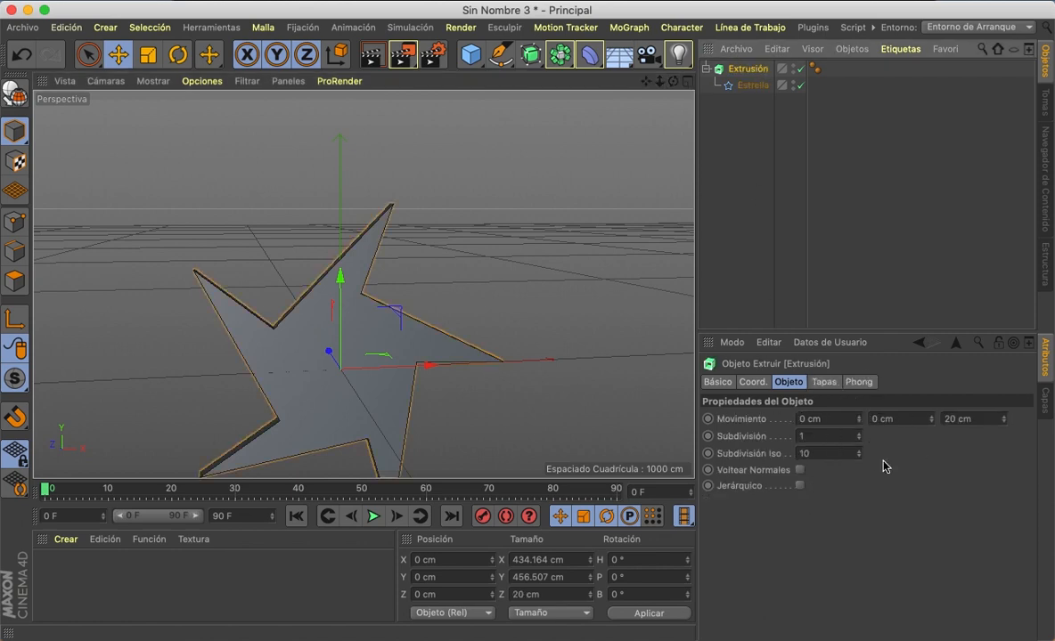
left_click_drag(860, 438, 860, 418)
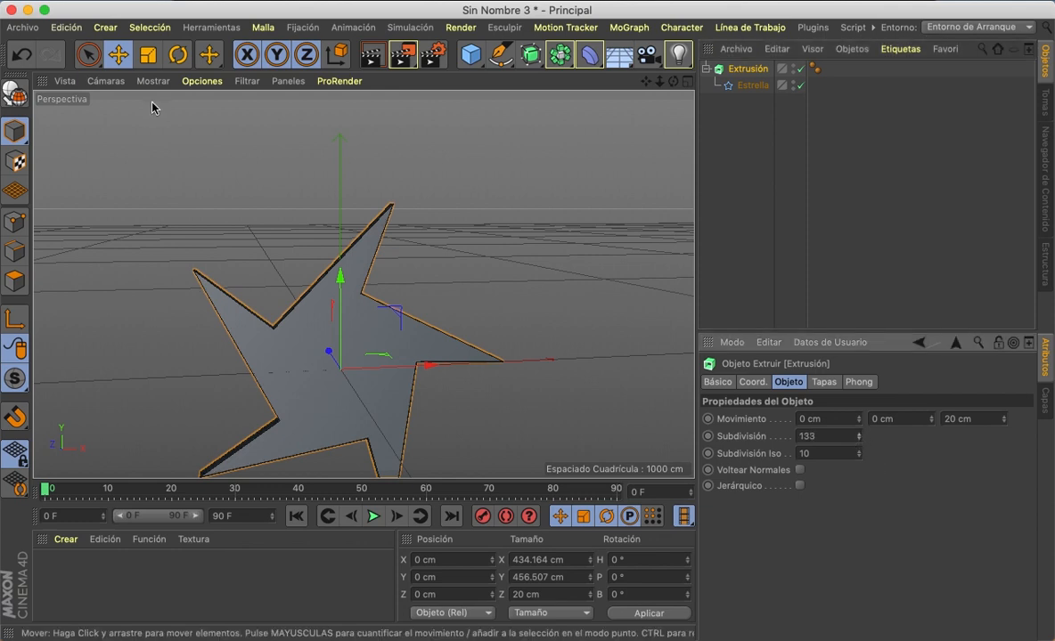
left_click(154, 81)
left_click(157, 105)
scroll(318, 381, "up", 4)
scroll(318, 381, "up", 1)
scroll(499, 353, "down", 4)
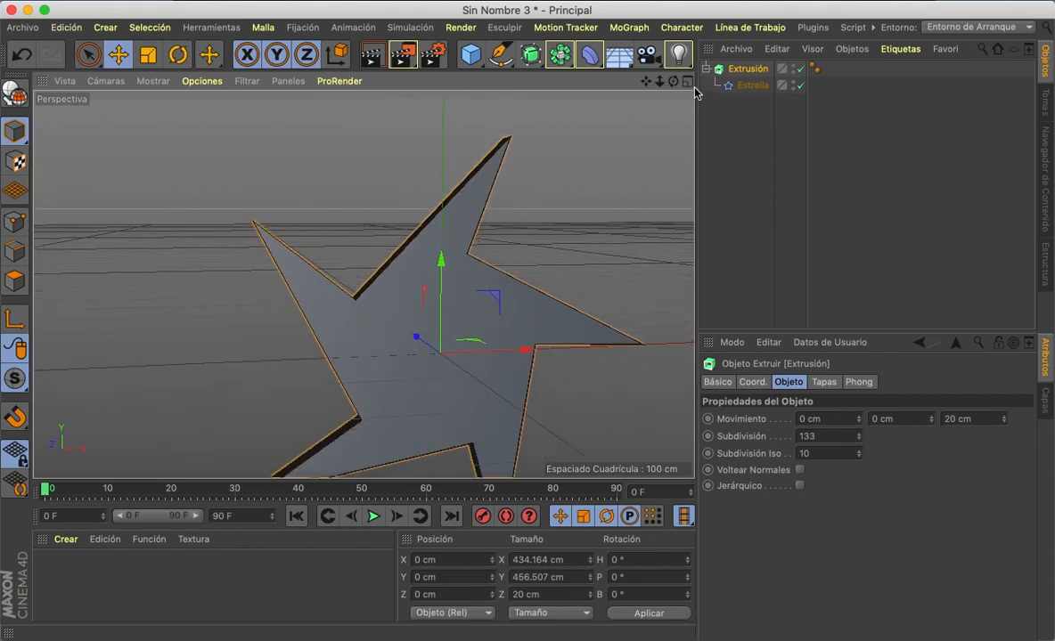
left_click_drag(499, 353, 674, 83, "alt")
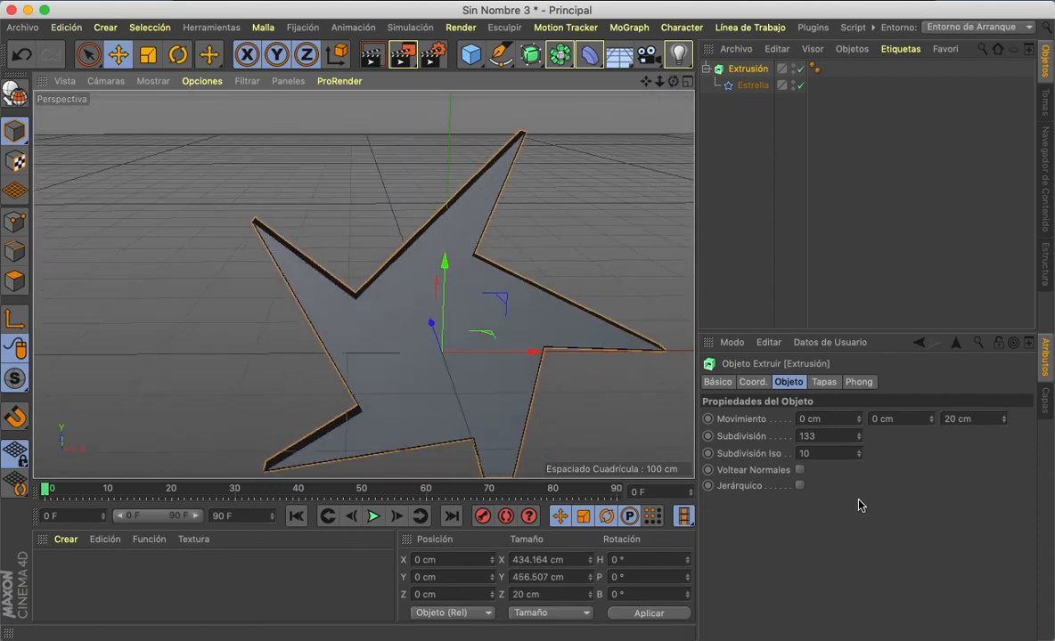
- Set the extrusion's subdivision to 10 and its movement to 63 cm in X and -47 cm in Y
left_click(829, 422)
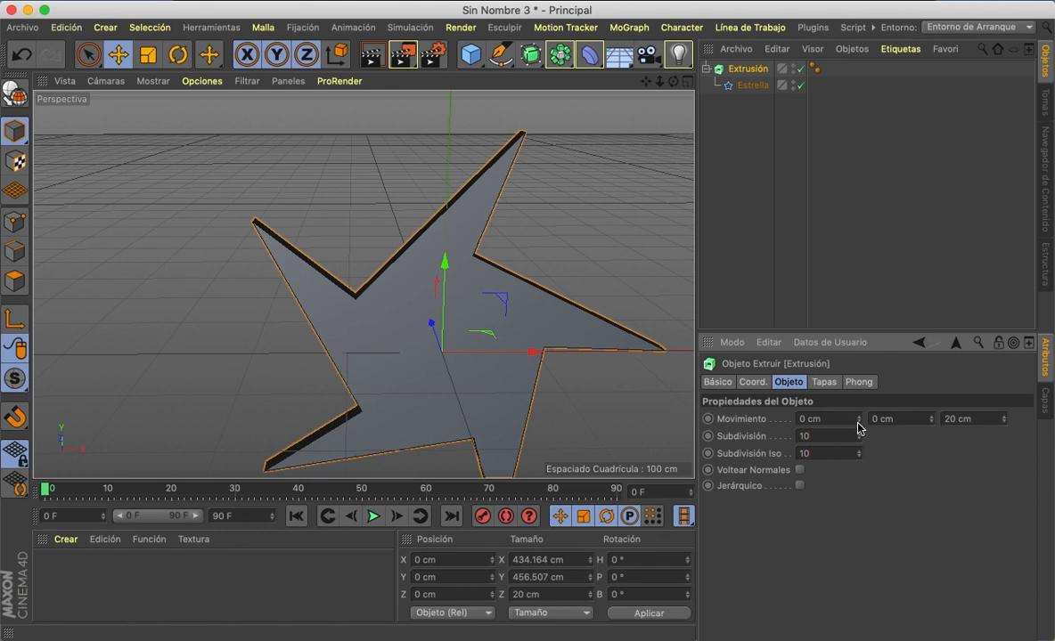
left_click_drag(860, 425, 861, 425)
left_click_drag(365, 285, 366, 283, "alt")
left_click_drag(932, 423, 932, 415)
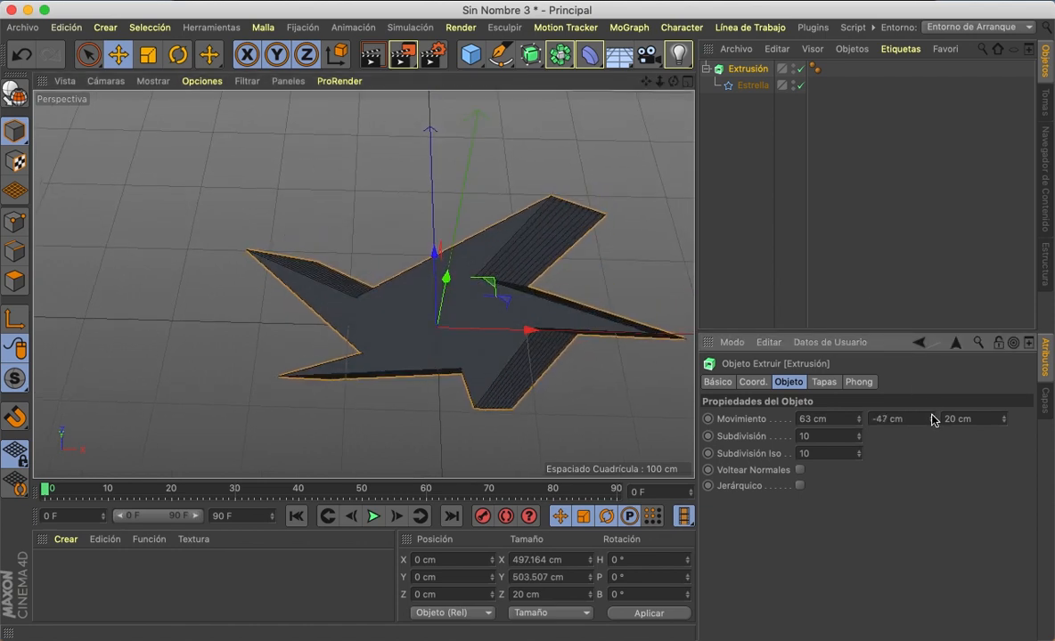
left_click_drag(365, 283, 362, 285, "alt")
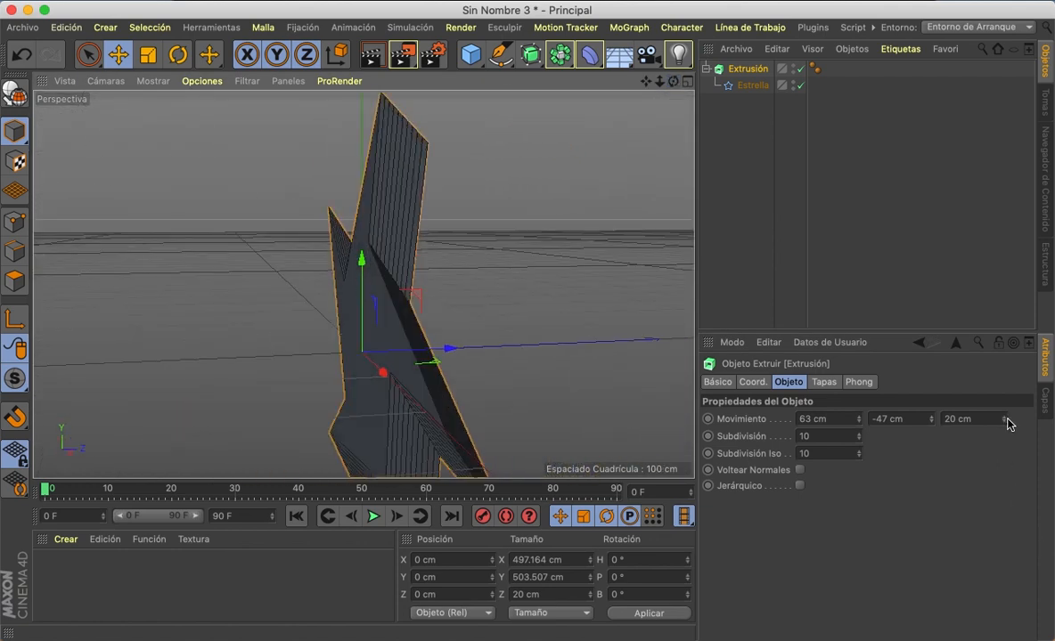
- Set the extrusion's movement to 67 cm in Y and 289 cm in Z, with a subdivision of 23
left_click_drag(931, 419, 932, 421)
left_click_drag(1002, 419, 1001, 422)
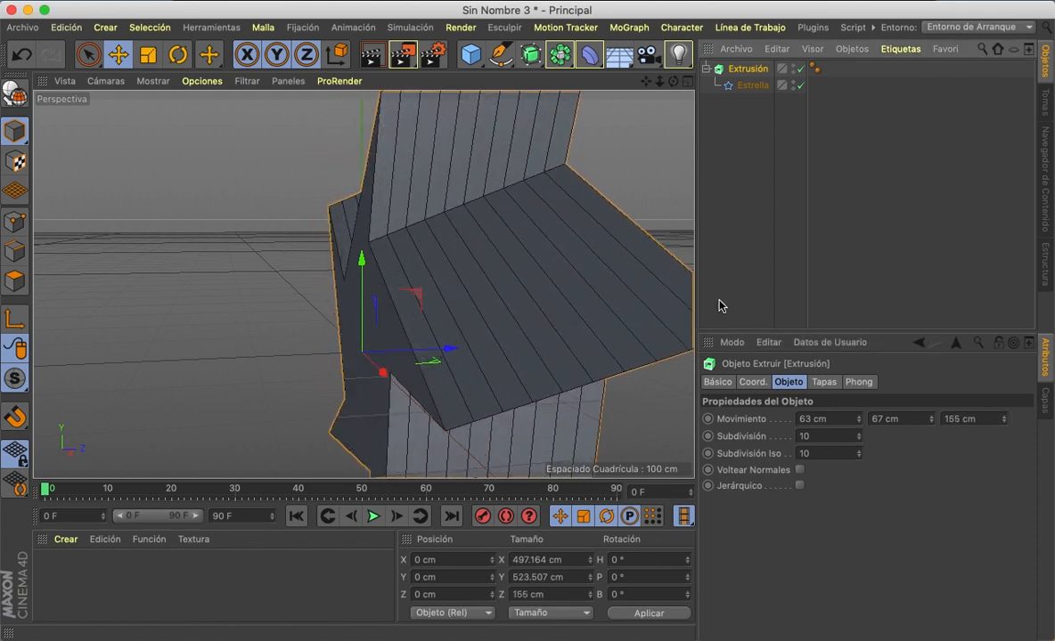
scroll(656, 236, "down", 2)
left_click_drag(366, 283, 364, 284, "alt")
left_click_drag(645, 81, 362, 283)
left_click_drag(1004, 419, 701, 149)
left_click_drag(857, 438, 857, 437)
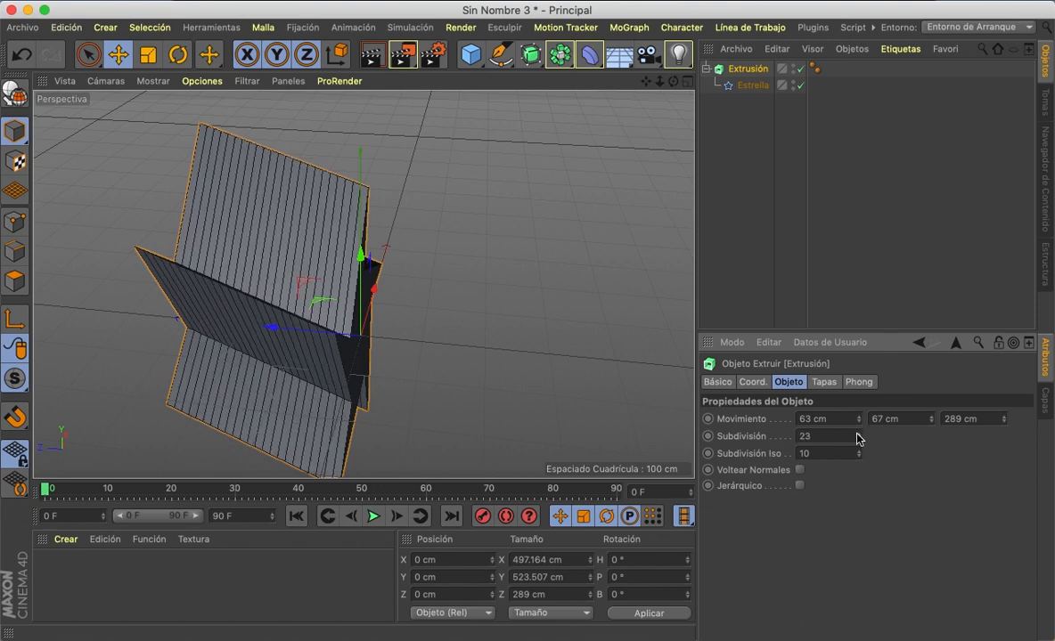
- Set the extrusion's movement to 105 cm in Y and 12 cm in X, and inspect the slanted star
left_click_drag(933, 425, 933, 425)
left_click_drag(858, 421, 858, 421)
left_click_drag(674, 82, 540, 64)
left_click_drag(363, 285, 672, 81)
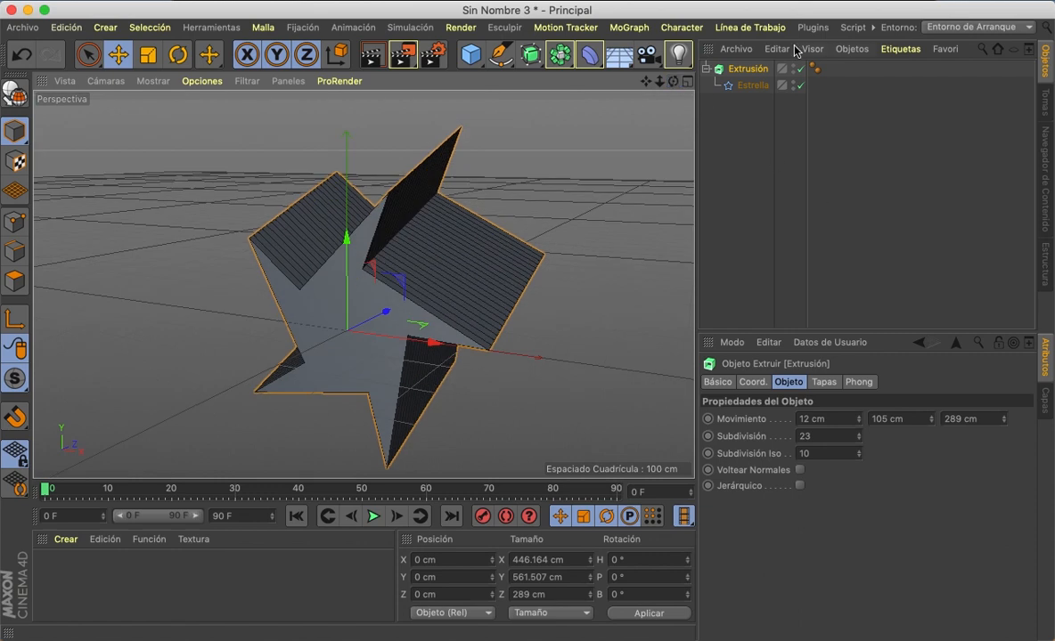
- Add a Hélice spline and nest it in the Extrusión object in place of the Estrella spline
left_click(500, 55)
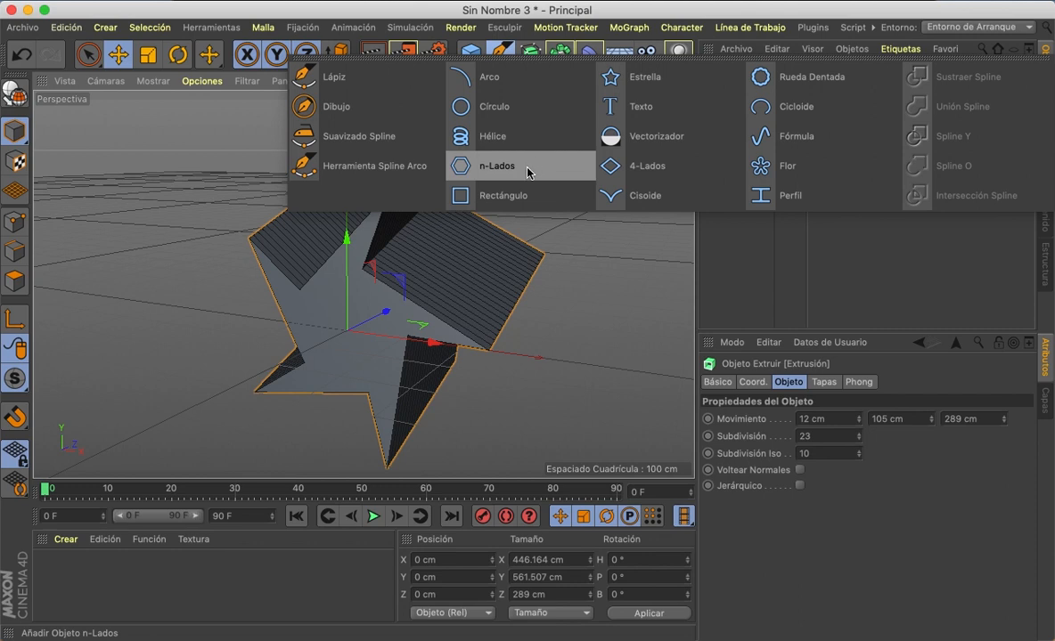
left_click(513, 138)
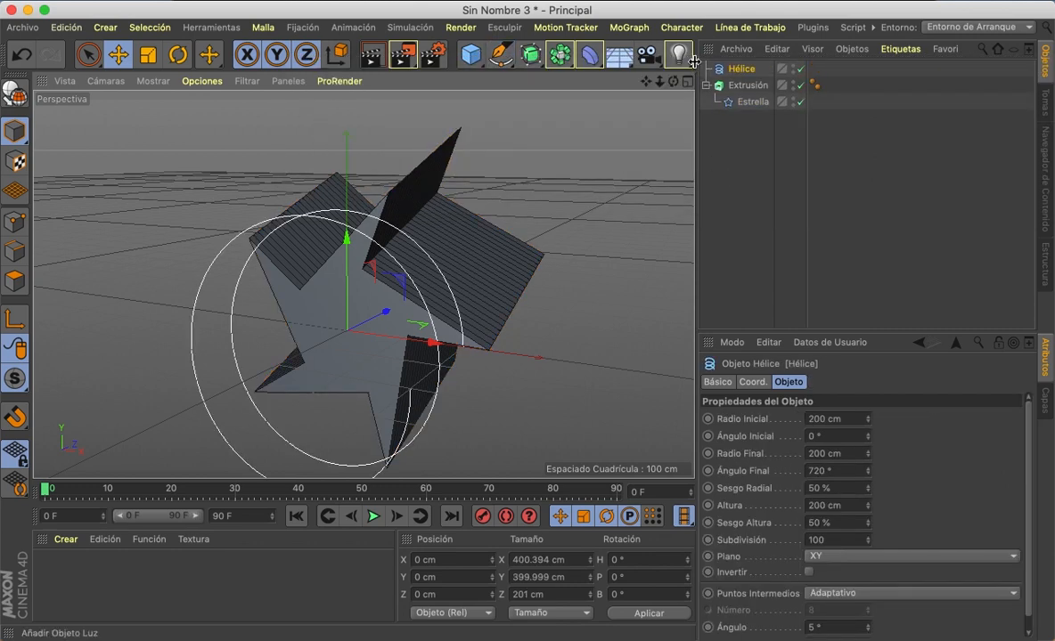
left_click(749, 103)
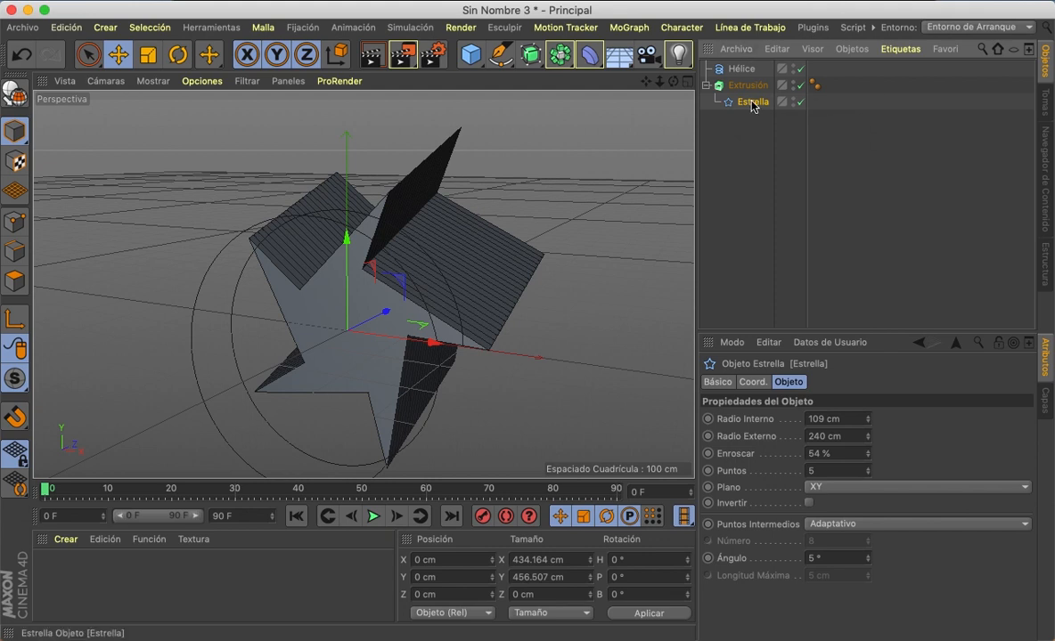
left_click_drag(751, 105, 751, 184)
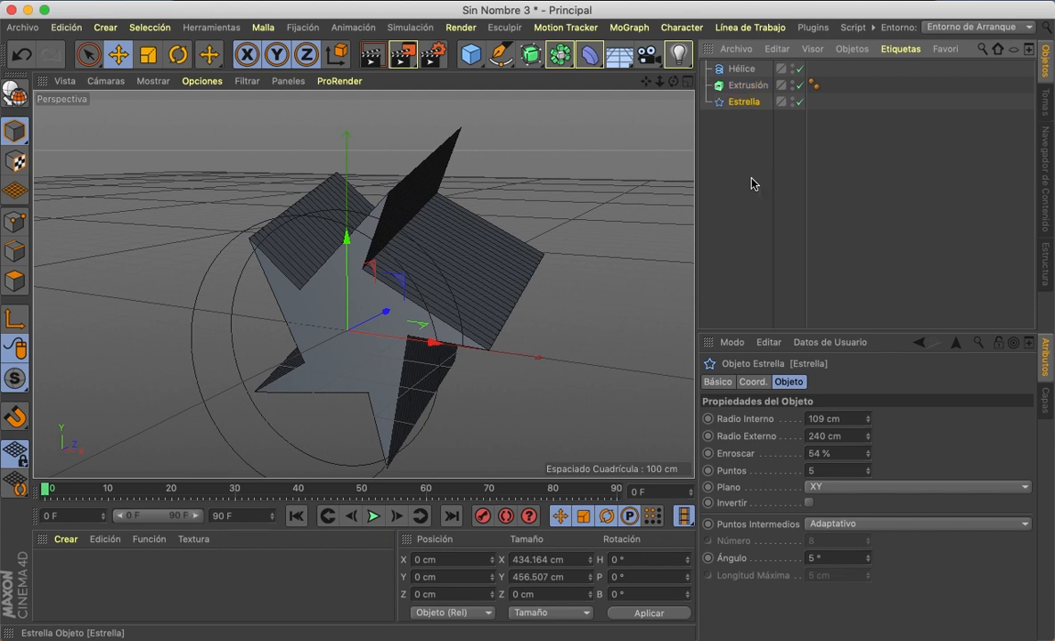
left_click_drag(751, 183, 748, 169)
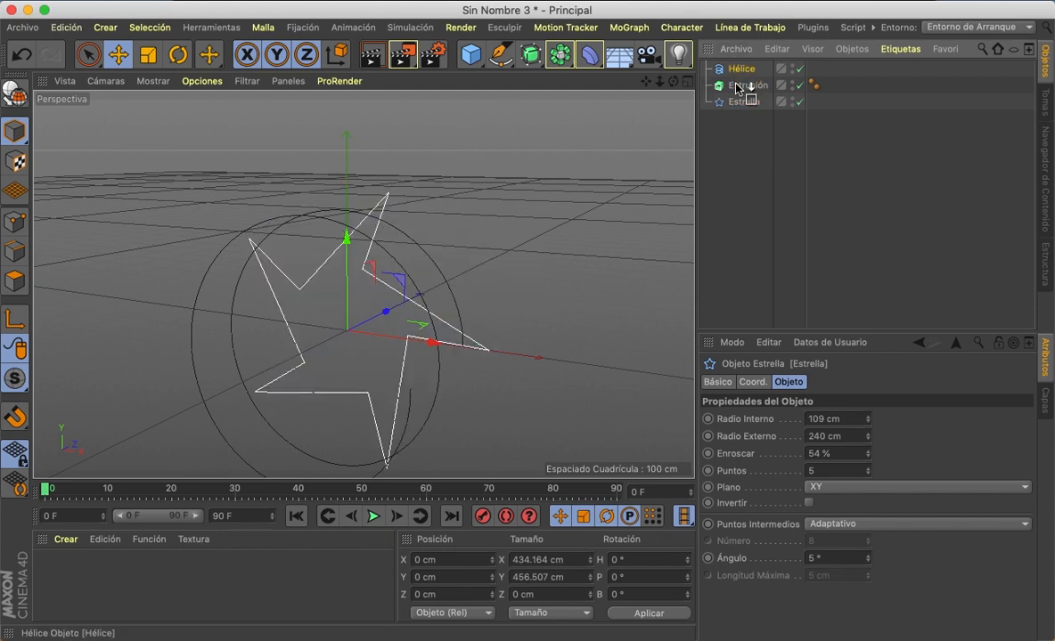
left_click_drag(737, 87, 738, 86)
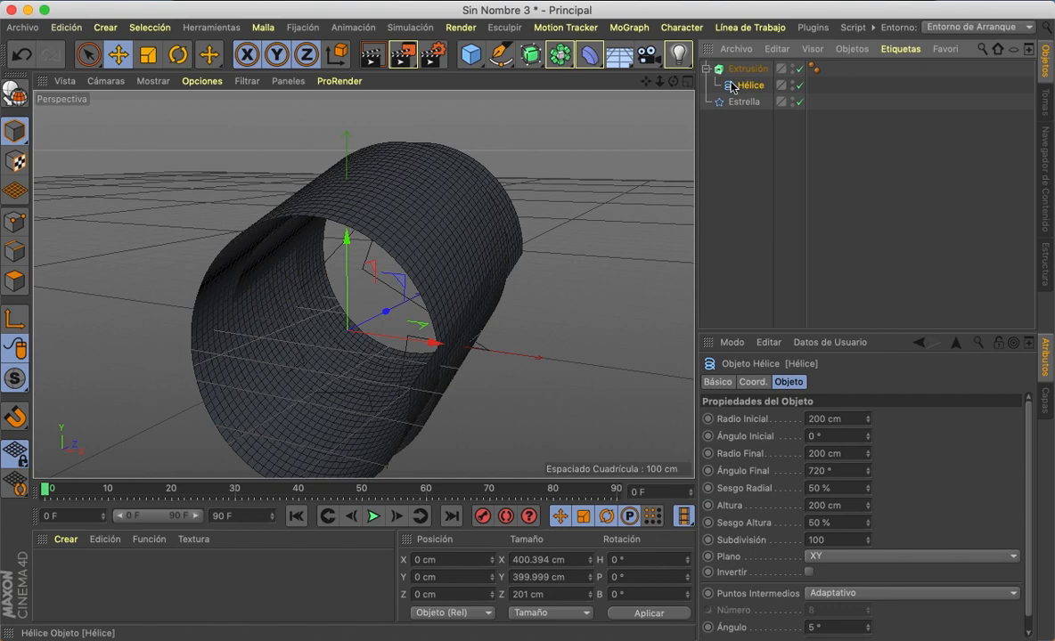
left_click_drag(674, 81, 362, 284)
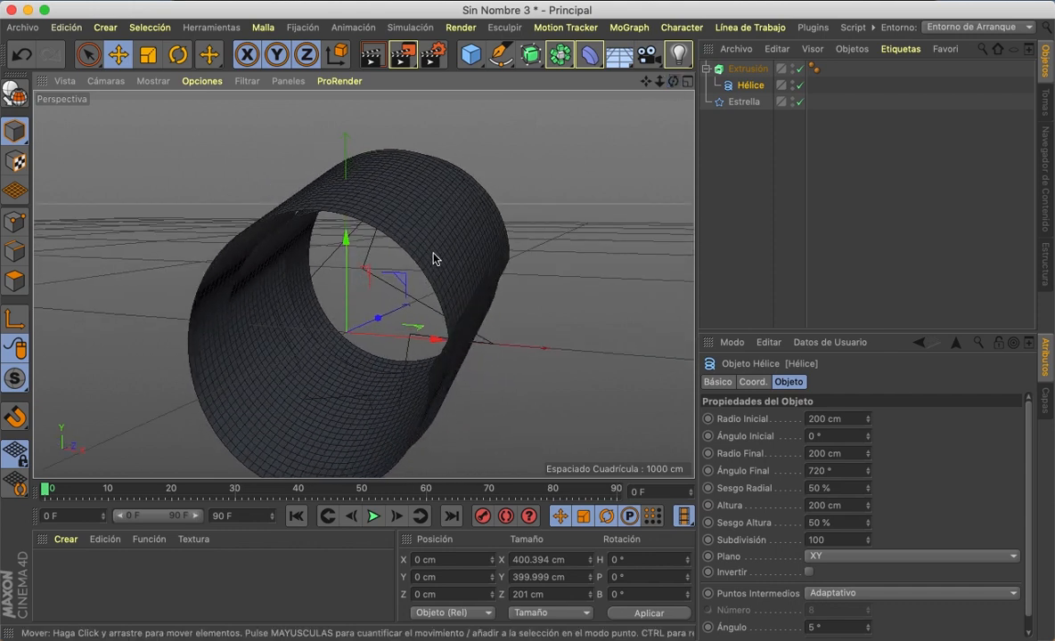
- Delete the Hélice spline and the Extrusión object, keeping the Estrella spline in the scene
left_click(743, 103)
left_click(744, 86)
key("Delete")
left_click_drag(744, 88, 745, 79)
left_click(745, 72)
key("Delete")
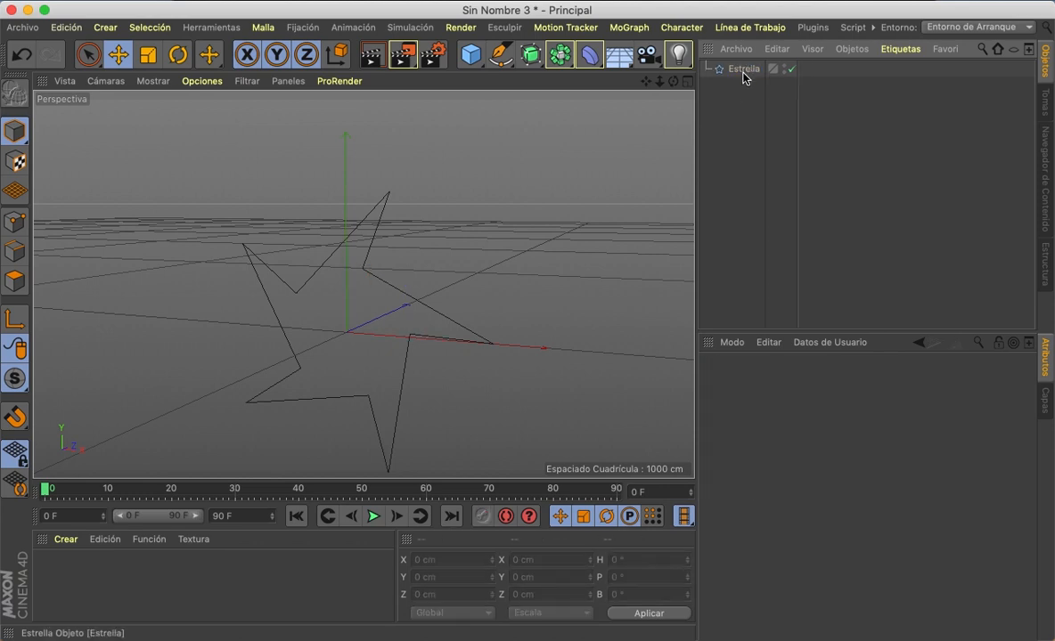
- Add a Forro generator and nest the Estrella spline inside it
left_click_drag(531, 55, 733, 108)
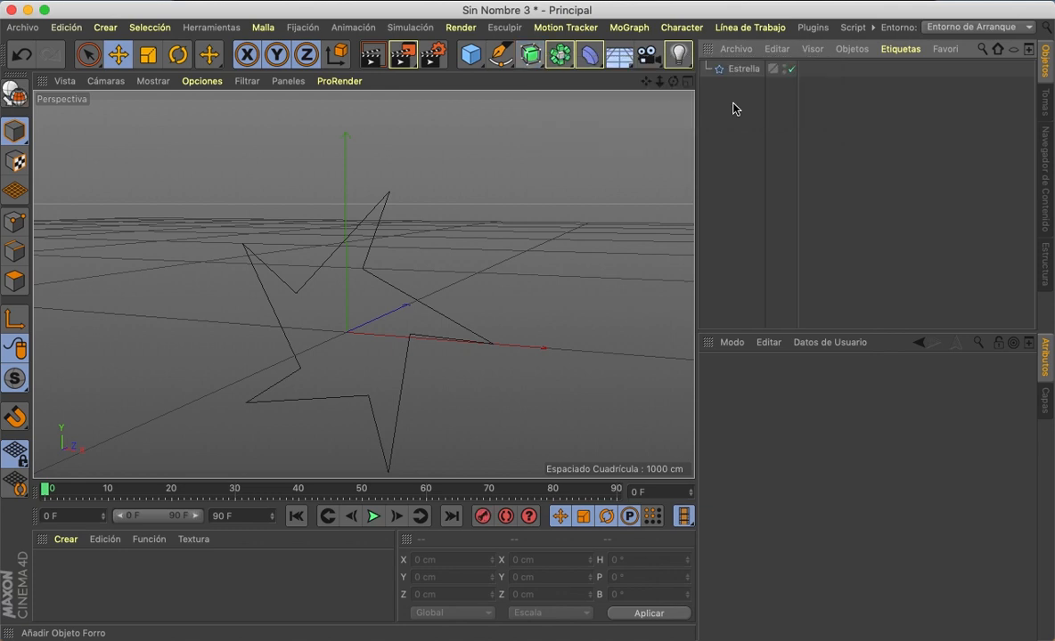
left_click(744, 86)
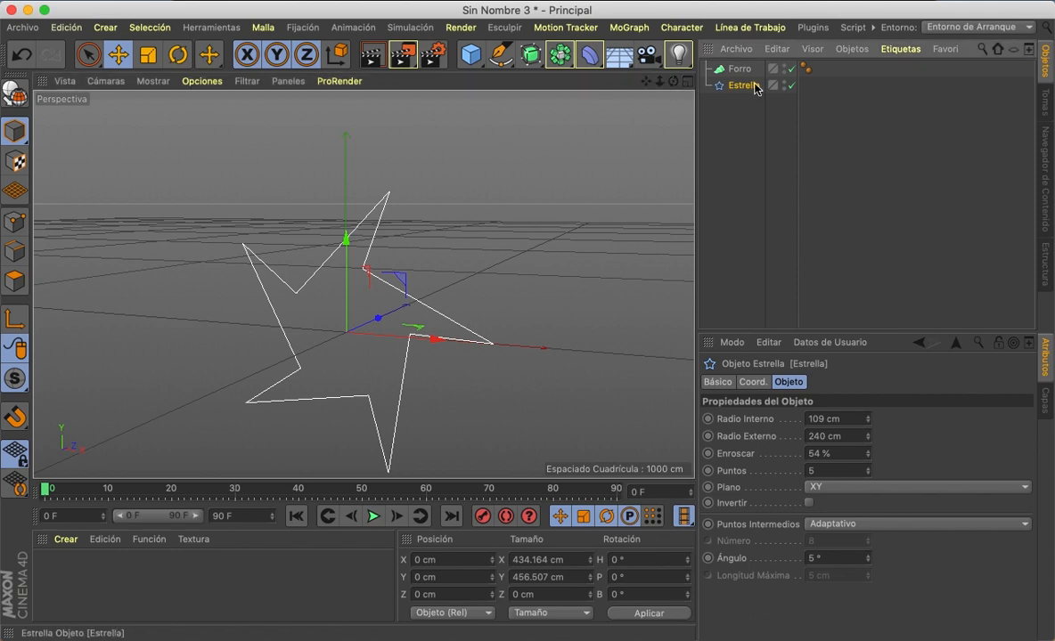
left_click_drag(753, 71, 754, 69)
left_click_drag(674, 82, 570, 133)
left_click_drag(364, 284, 674, 84)
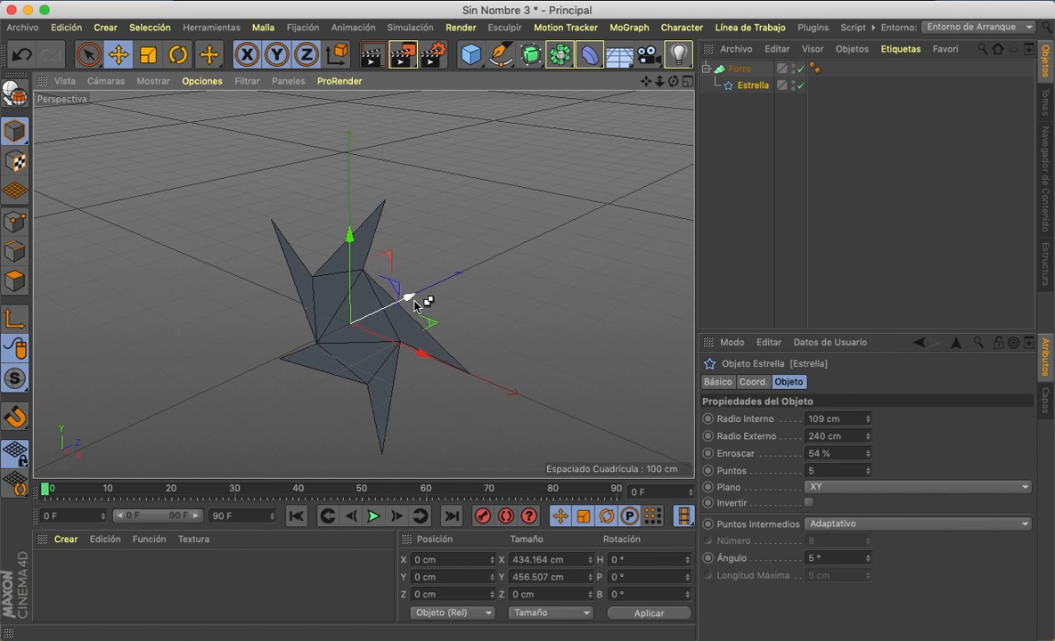
- Duplicate the star to about 98 and 259 cm in Z, raising the far copy about 159 cm and shifting the middle one about 91 cm in X
left_click_drag(414, 306, 491, 255, "ctrl")
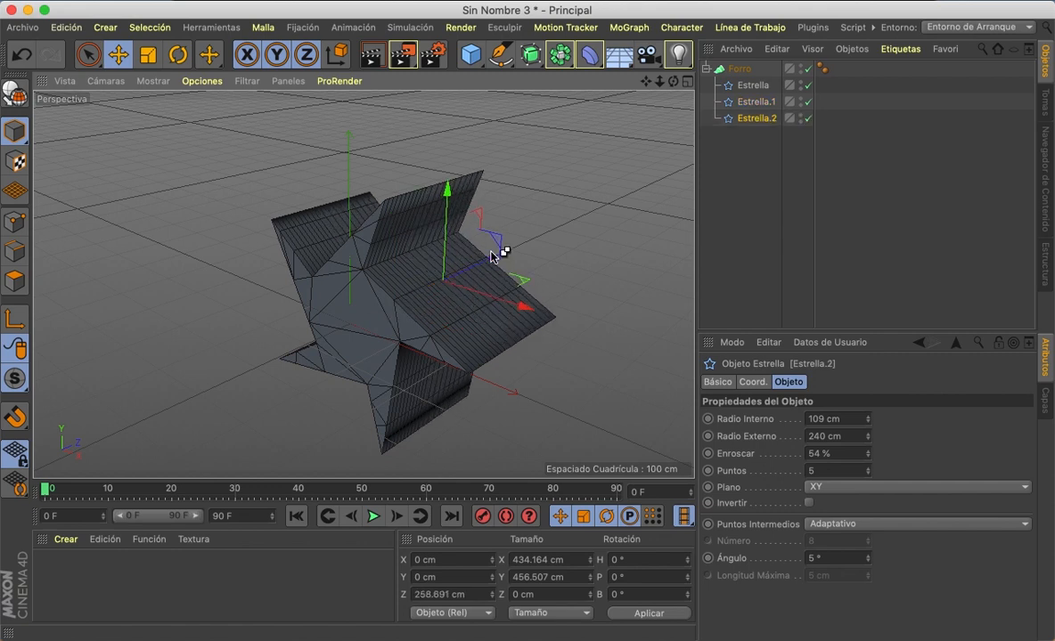
left_click_drag(450, 198, 437, 98)
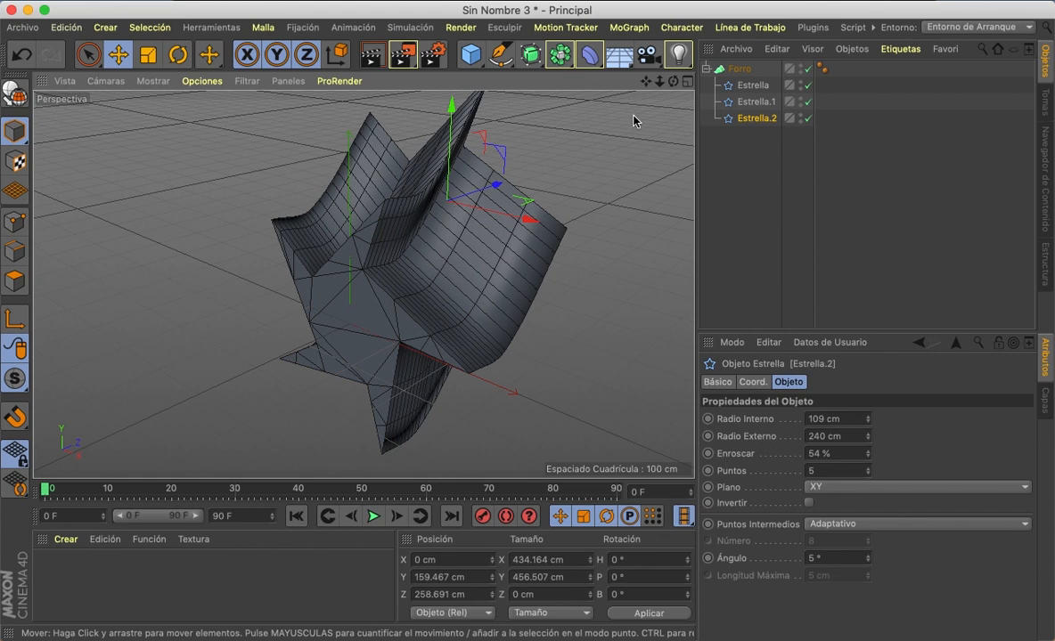
left_click(749, 104)
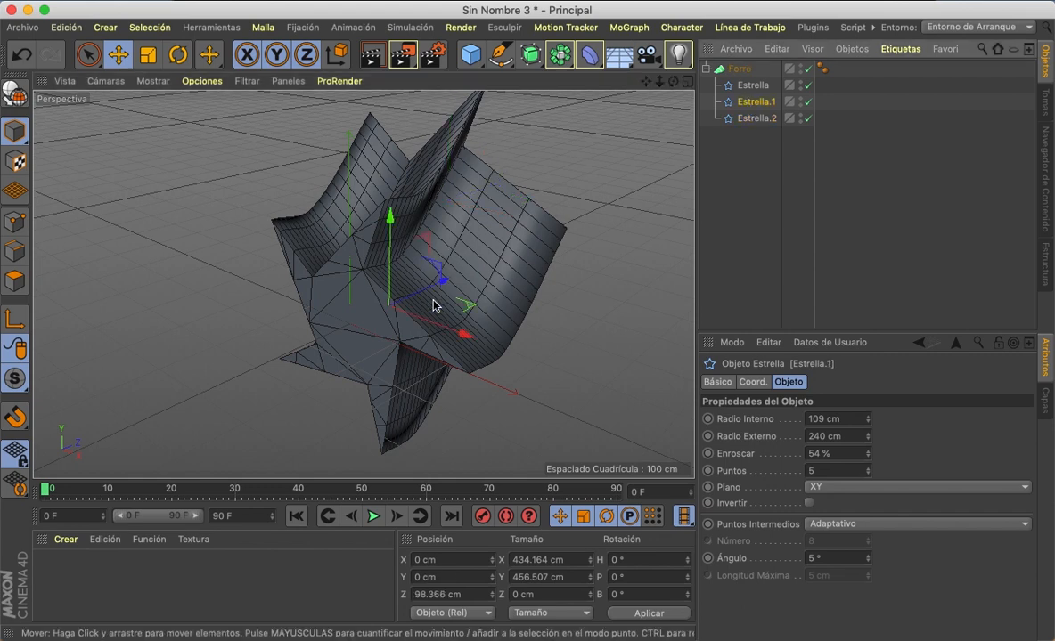
left_click_drag(426, 326, 497, 277)
- Duplicate the last star to about 392 cm in Z and 201 cm in Y, and scale it to about 289 by 304 cm
left_click(739, 120)
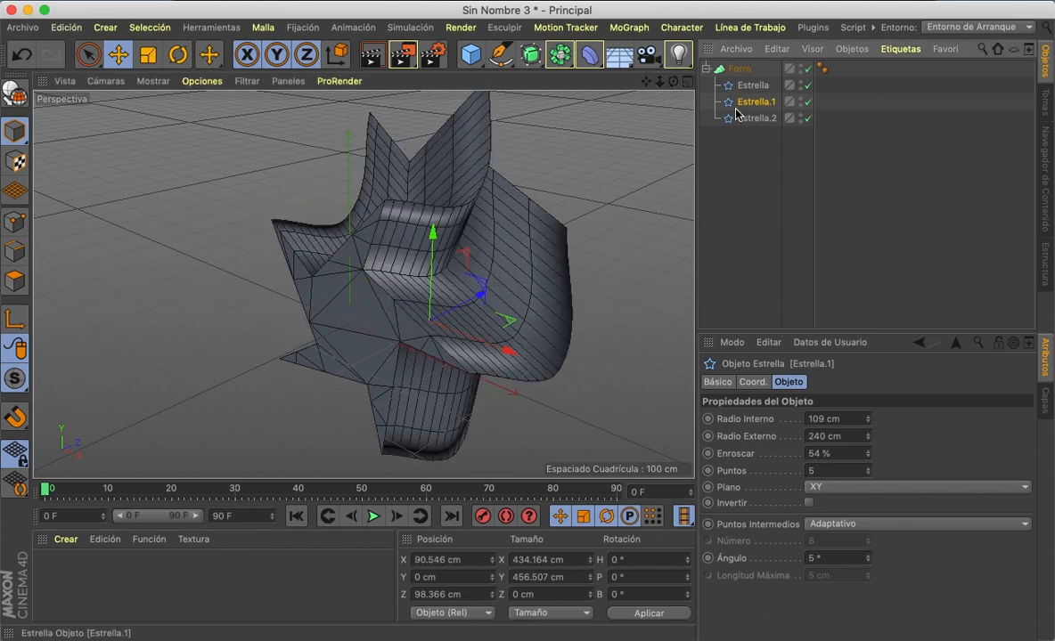
left_click_drag(454, 103, 459, 82, "ctrl")
left_click_drag(471, 175, 509, 163)
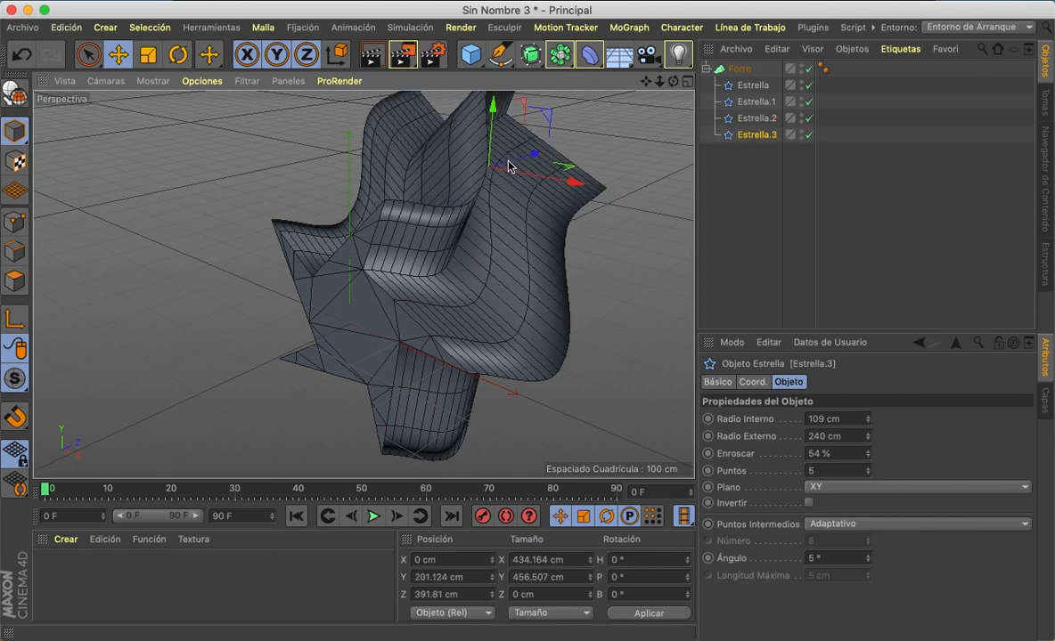
left_click(148, 54)
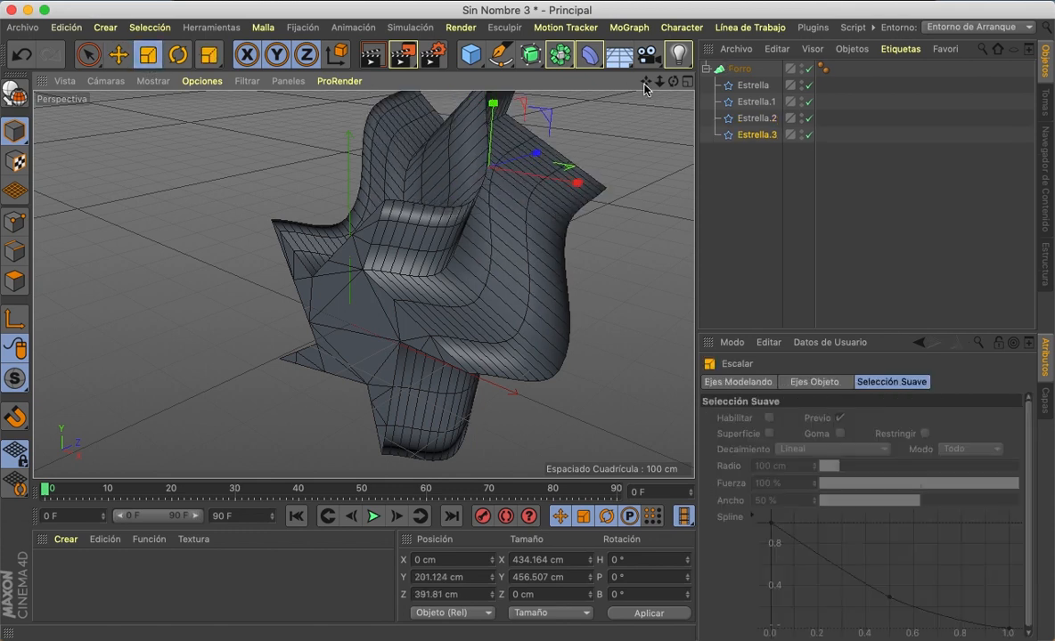
left_click_drag(645, 81, 579, 170)
left_click_drag(565, 232, 329, 274)
left_click_drag(673, 81, 543, 98)
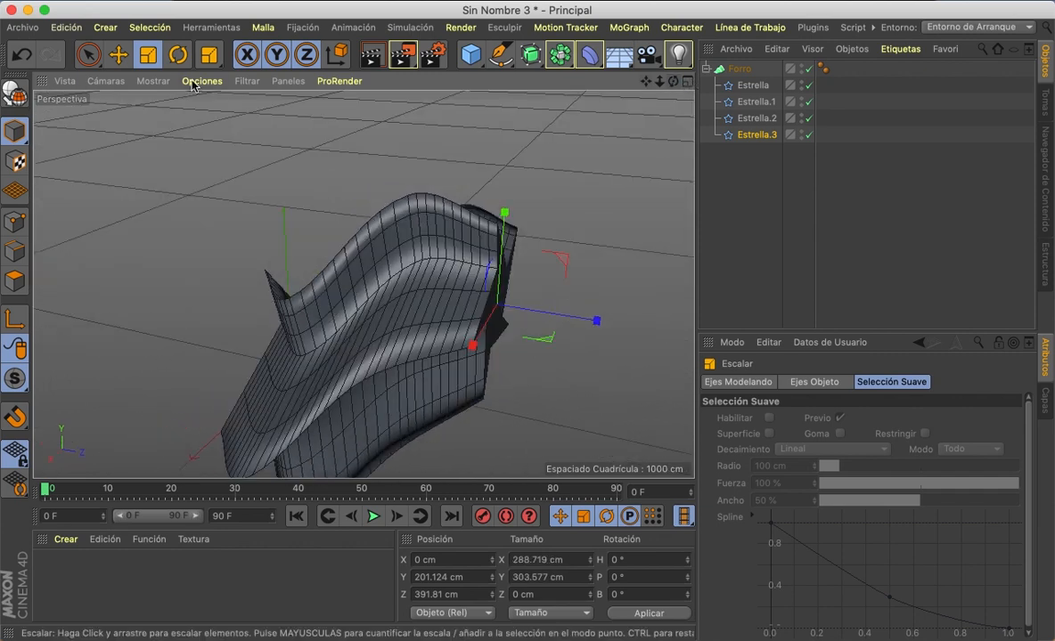
- Duplicate the end star to about 532 cm in Z and enlarge the copy to about 575 by 605 cm
left_click(117, 54)
left_click_drag(582, 313, 663, 333, "ctrl")
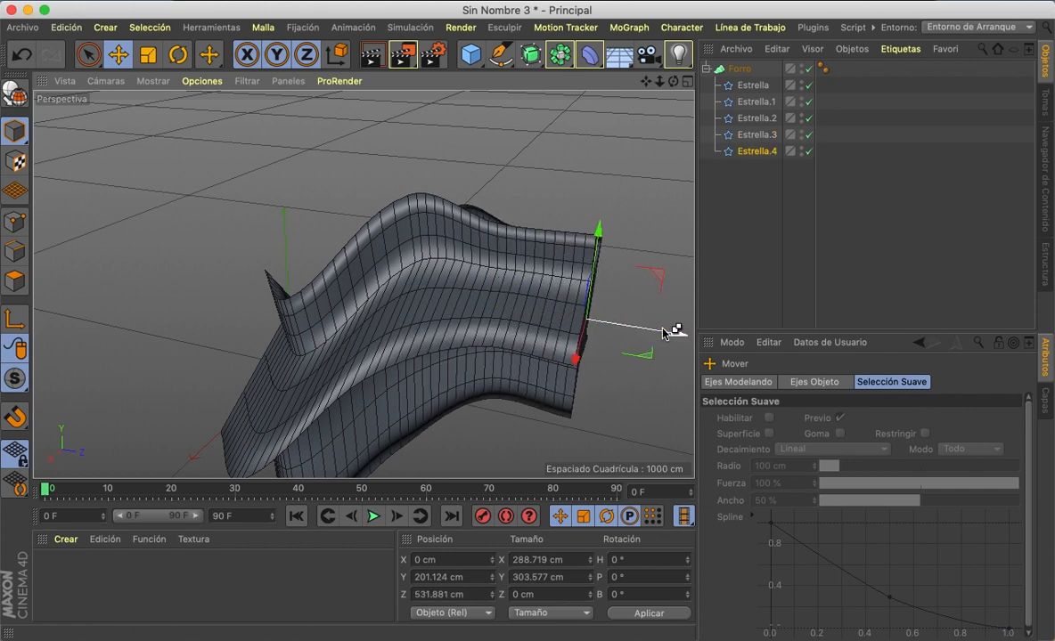
left_click(148, 55)
left_click_drag(482, 186, 565, 192)
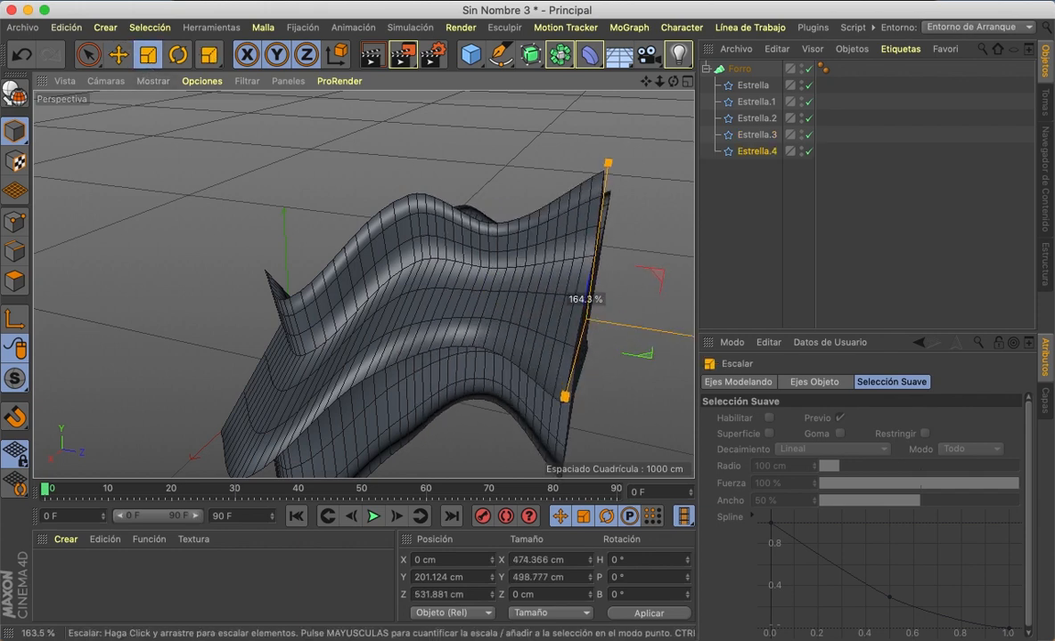
left_click_drag(584, 300, 623, 296)
left_click_drag(647, 81, 365, 283)
- Duplicate the enlarged star to about 896 cm in Z and shrink the copy to about 445 by 468 cm
key("e")
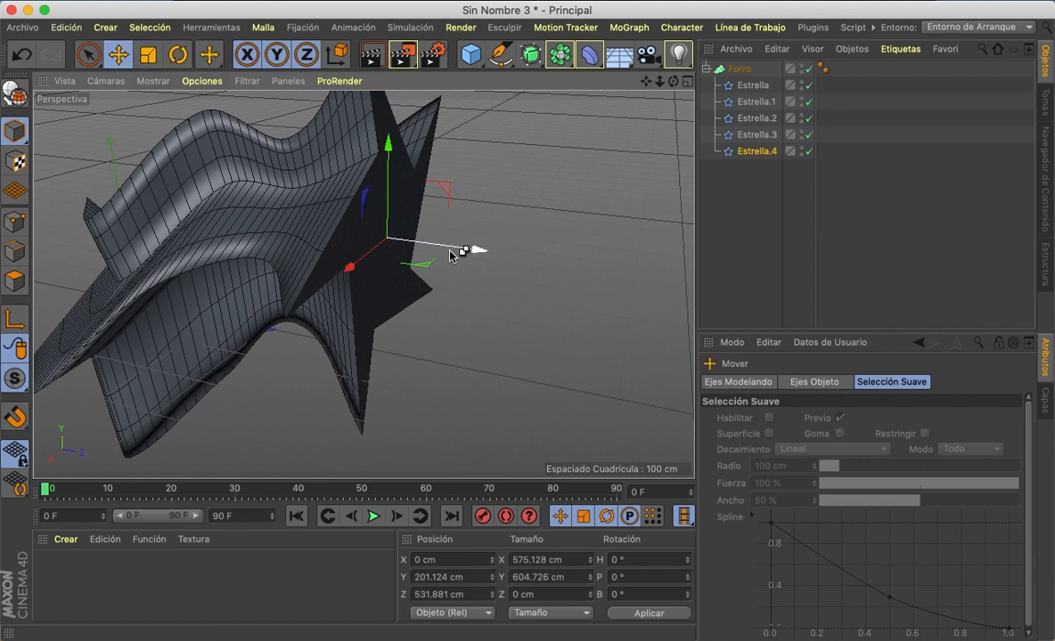
left_click_drag(452, 255, 415, 230, "ctrl")
scroll(327, 177, "down", 5)
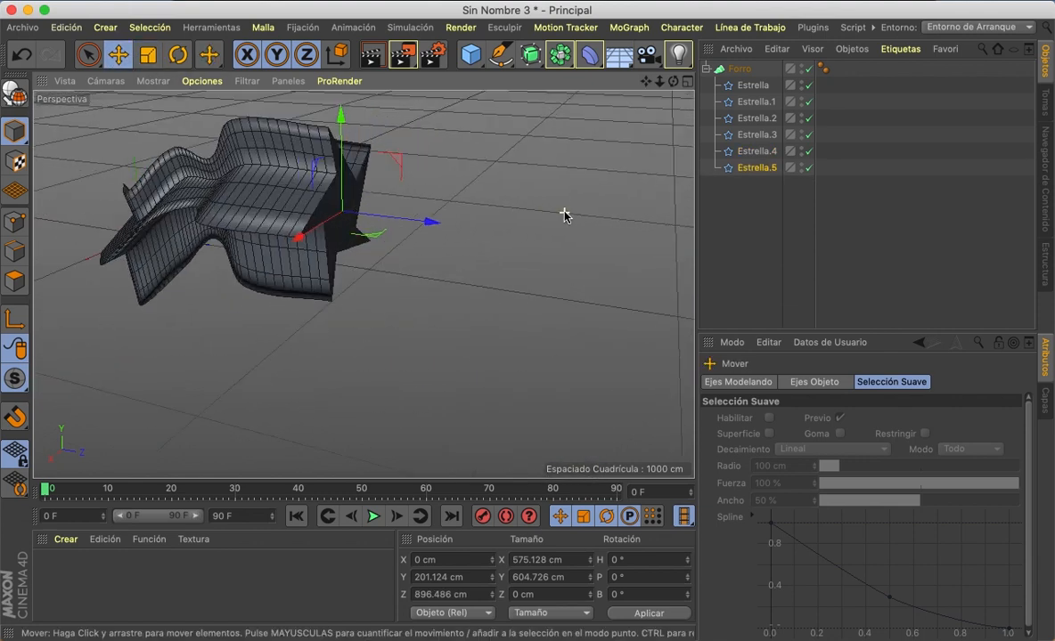
left_click_drag(673, 81, 363, 284)
left_click(148, 54)
left_click_drag(549, 188, 410, 236)
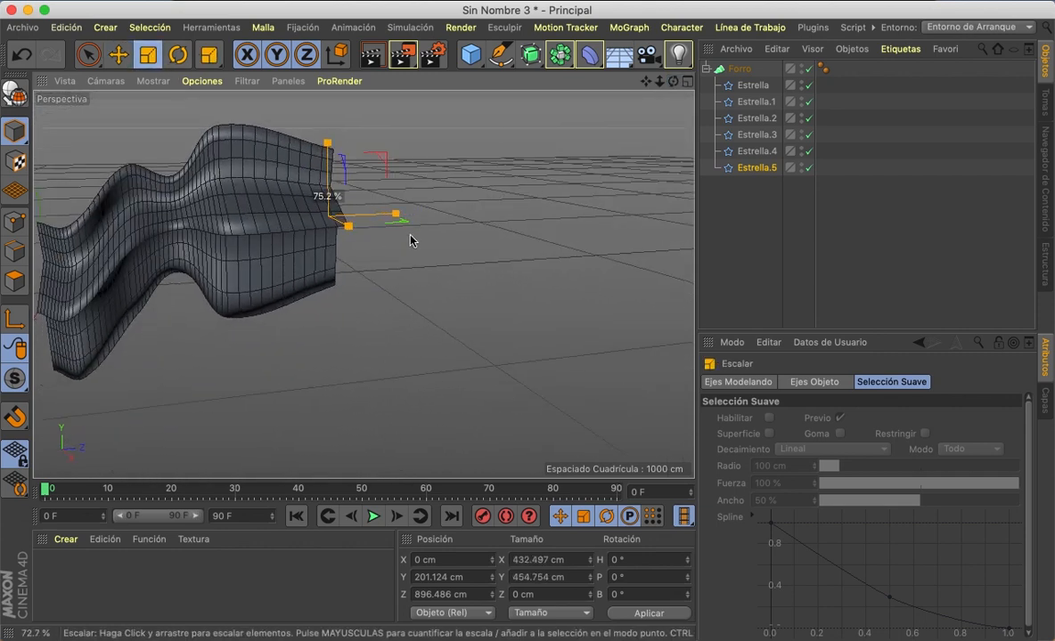
- Select the star splines under the Forro one by one to examine how their order follows the lofted shape
left_click(753, 86)
left_click(753, 101)
left_click(756, 118)
left_click(756, 134)
left_click(757, 151)
left_click(738, 92)
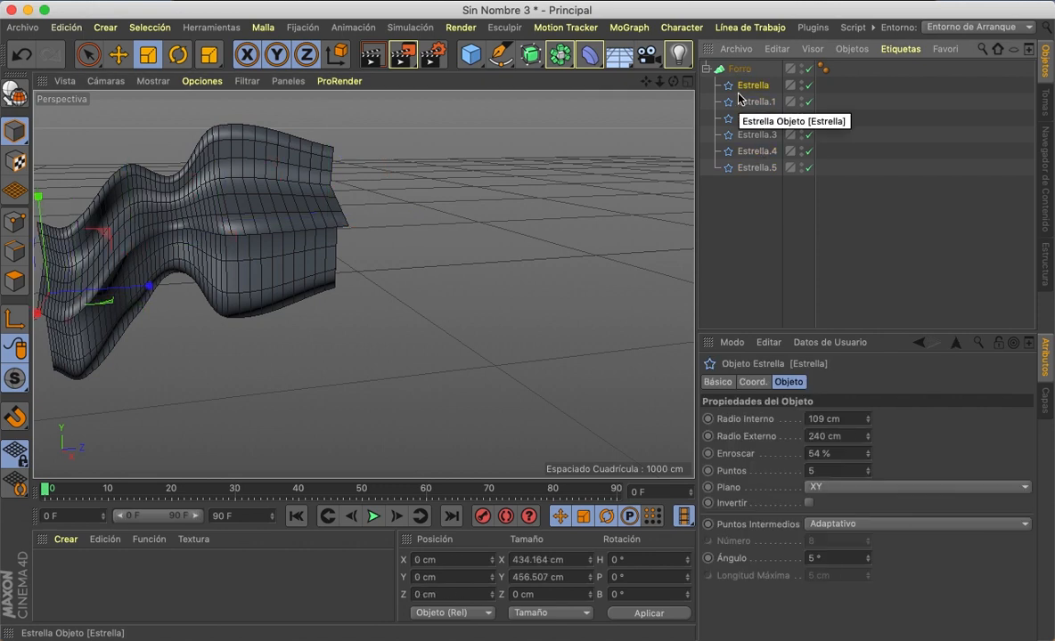
key("Down")
key("Down")
key("Down")
key("Down")
key("Down")
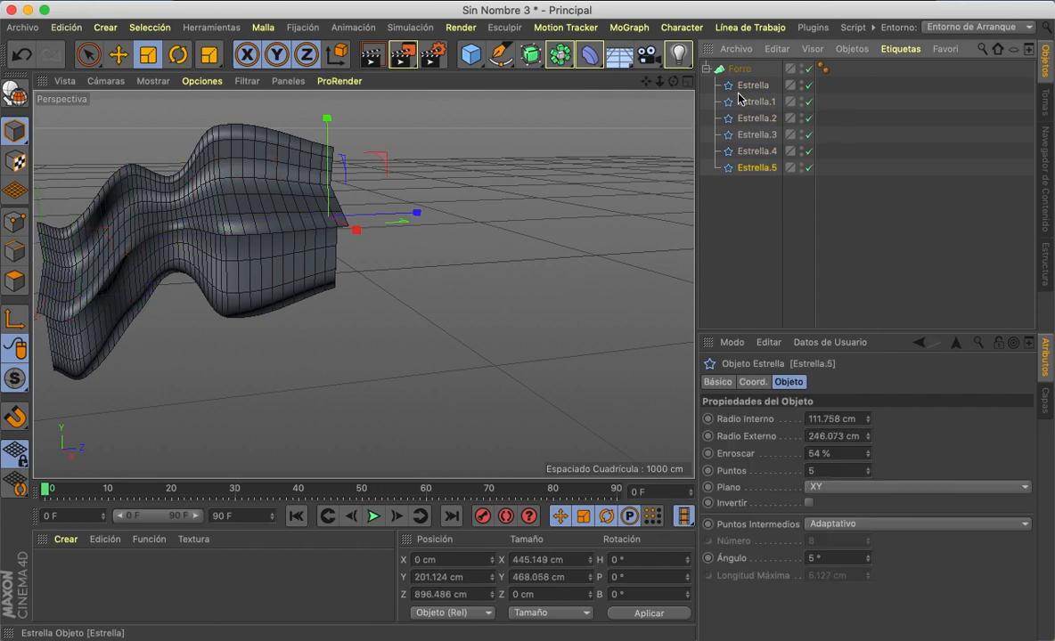
key("Up")
key("Up")
key("Up")
key("Up")
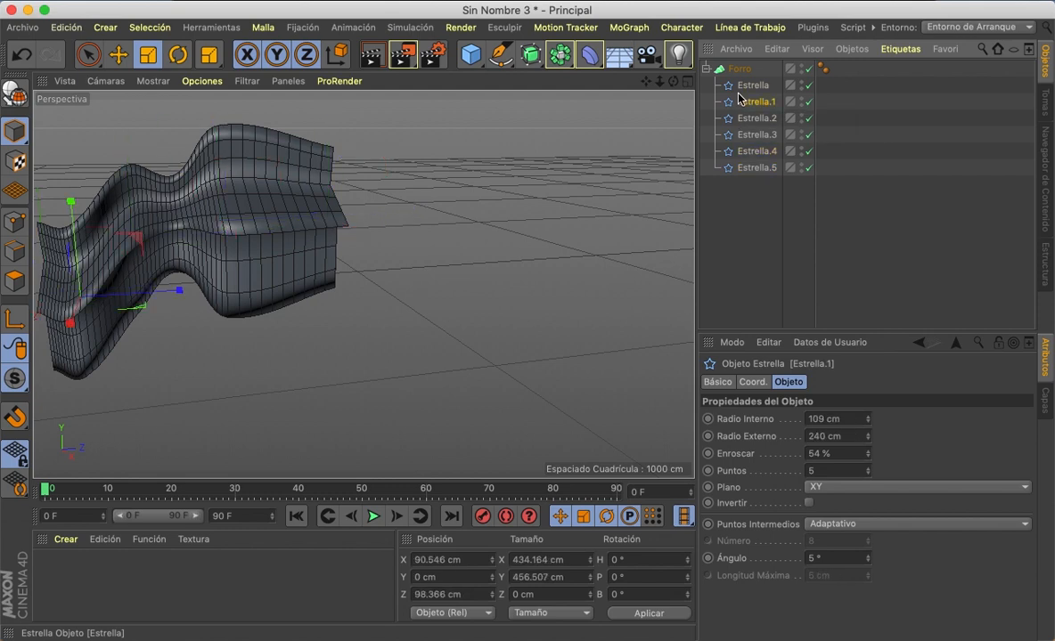
key("Down")
key("Down")
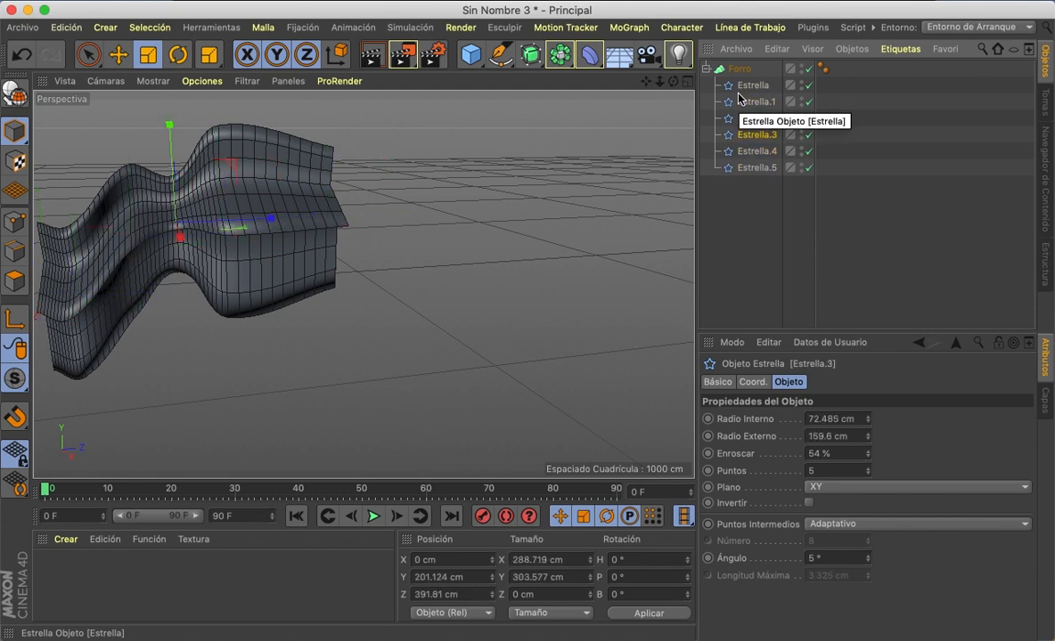
left_click(754, 149)
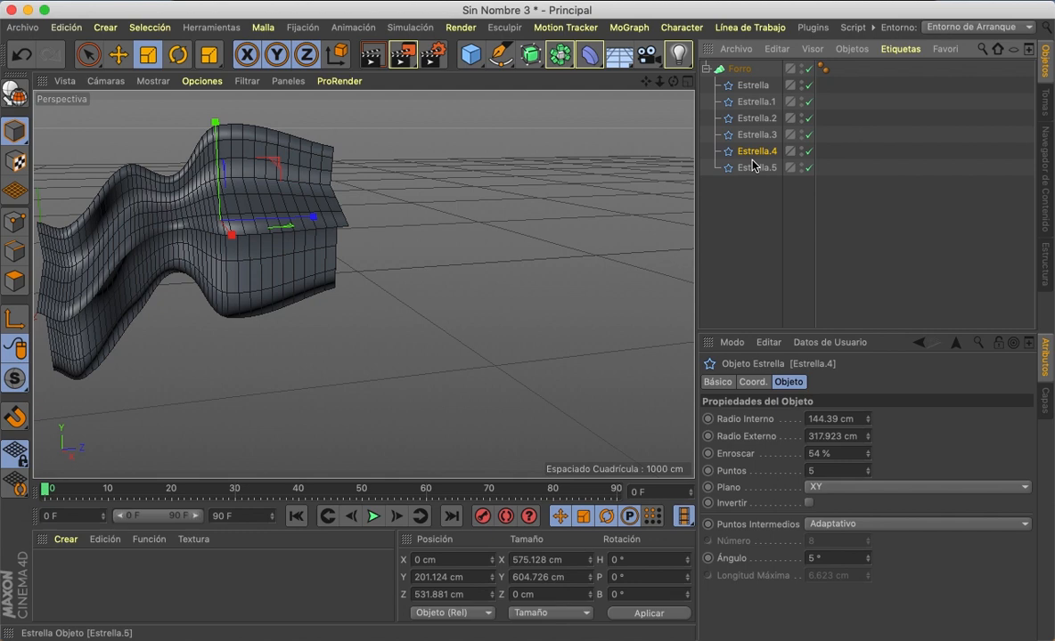
- Try moving Estrella.4 ahead of Estrella.2 in the Forro's child order and inspect the loft
left_click_drag(763, 113, 763, 115)
left_click_drag(364, 284, 364, 284, "alt")
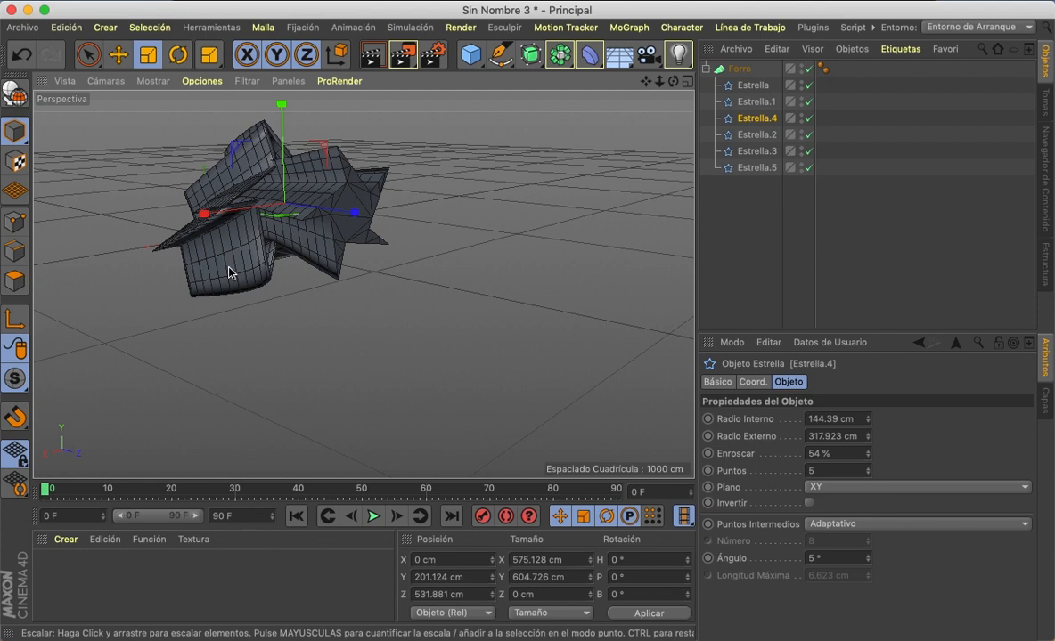
scroll(236, 218, "up", 5)
scroll(236, 219, "down", 2)
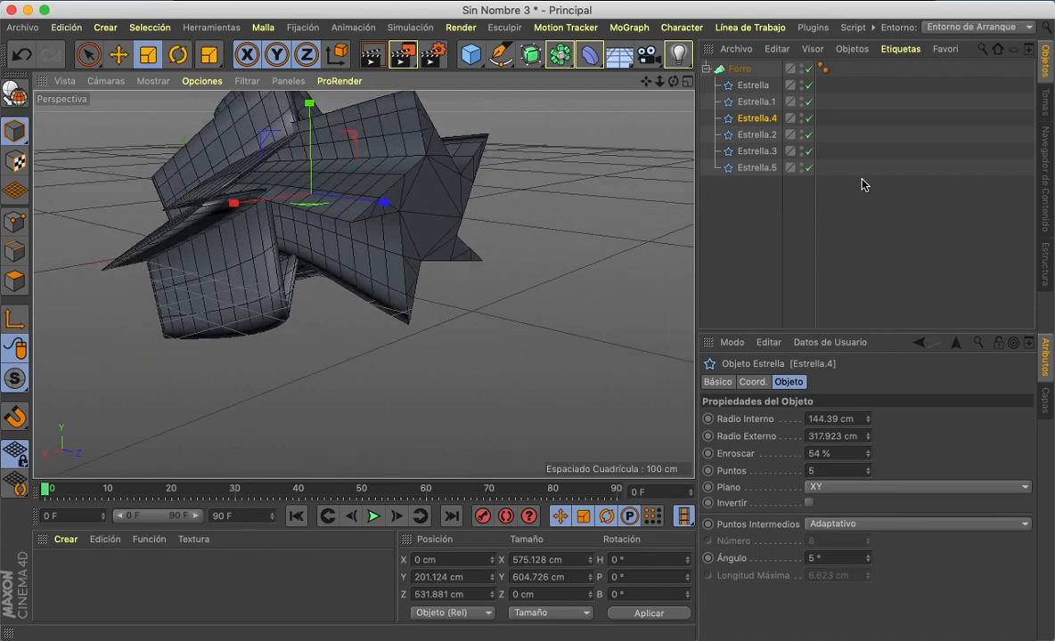
- Try moving Estrella.5 ahead of Estrella.3 in the Forro's child order
left_click(740, 153)
left_click(749, 168)
left_click_drag(750, 168, 750, 144)
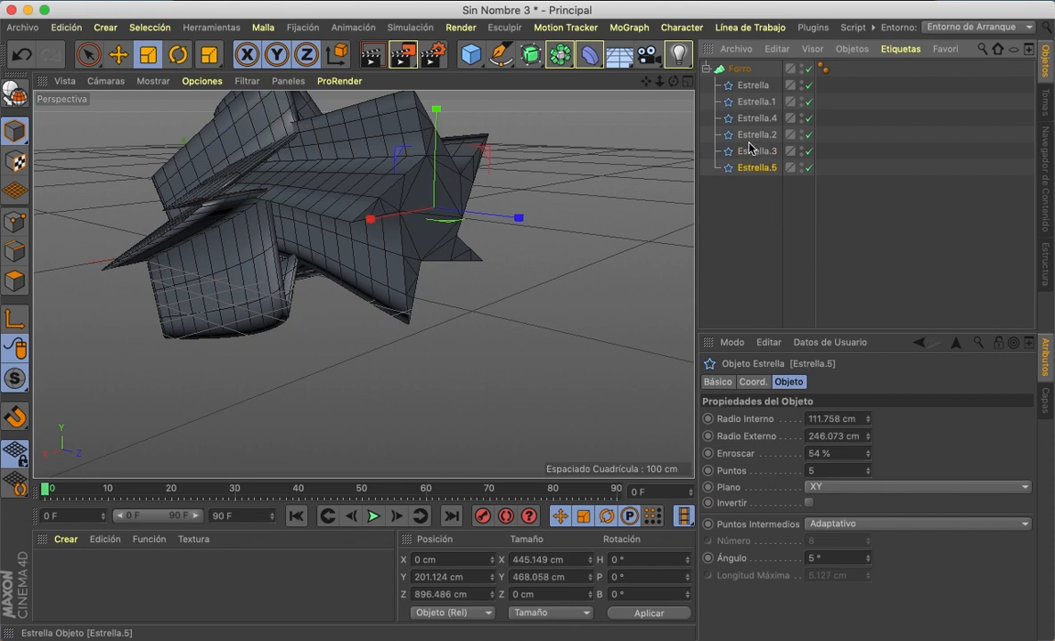
scroll(595, 201, "down", 3)
- Try taking the original Estrella out of the Forro and re-nesting it as the last child
left_click_drag(753, 85, 712, 187)
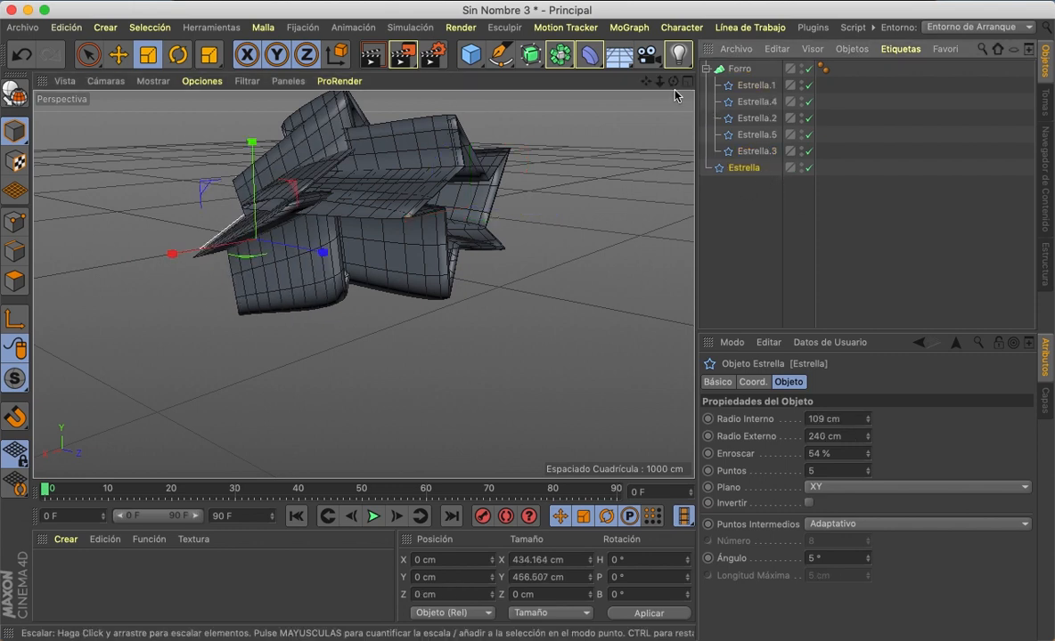
left_click(739, 155)
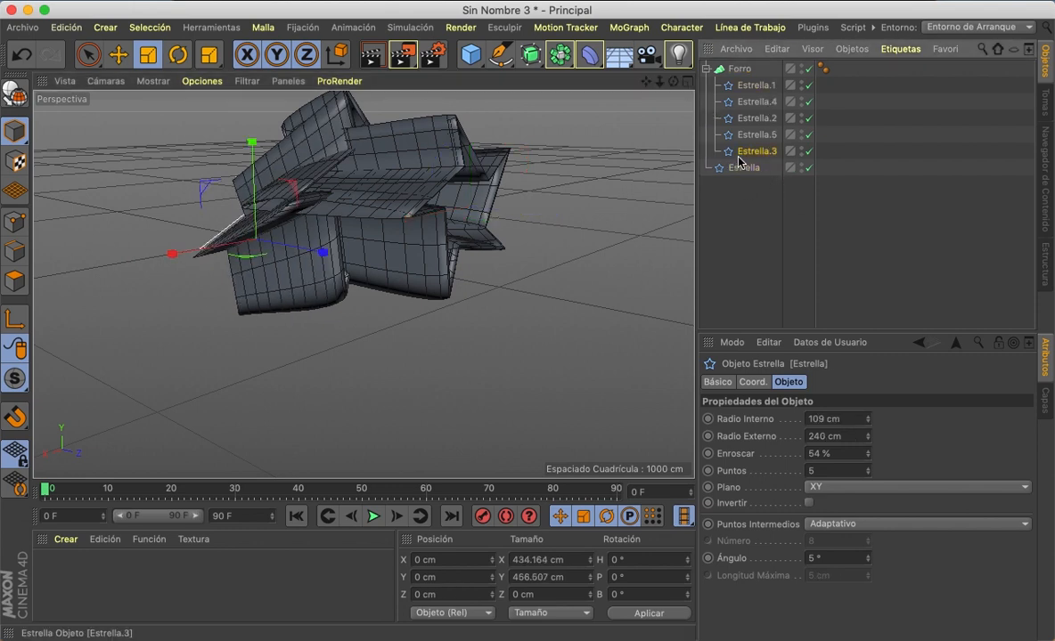
left_click_drag(739, 169, 739, 159)
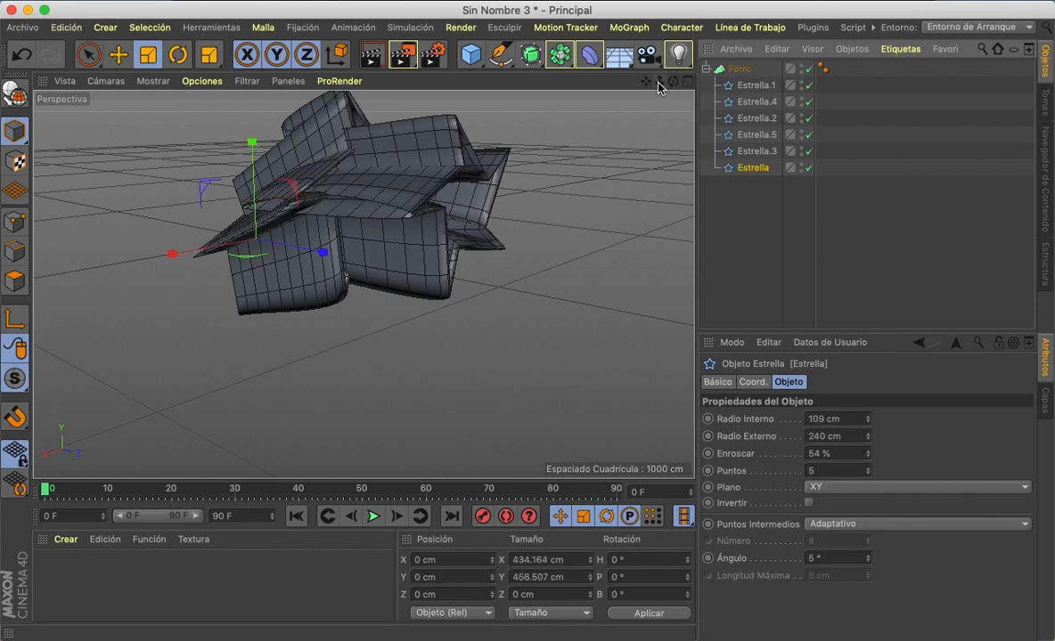
left_click_drag(427, 249, 364, 284, "alt")
- Undo the star reordering under the Forro, restoring the sequence from Estrella to Estrella.5
key("super+z")
key("super+z")
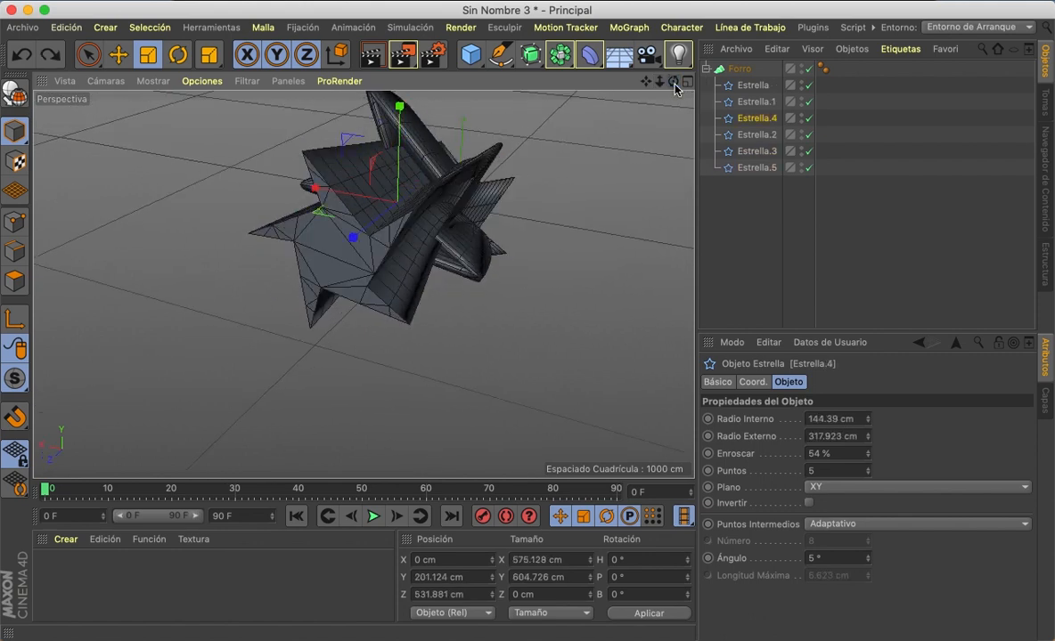
key("super+z")
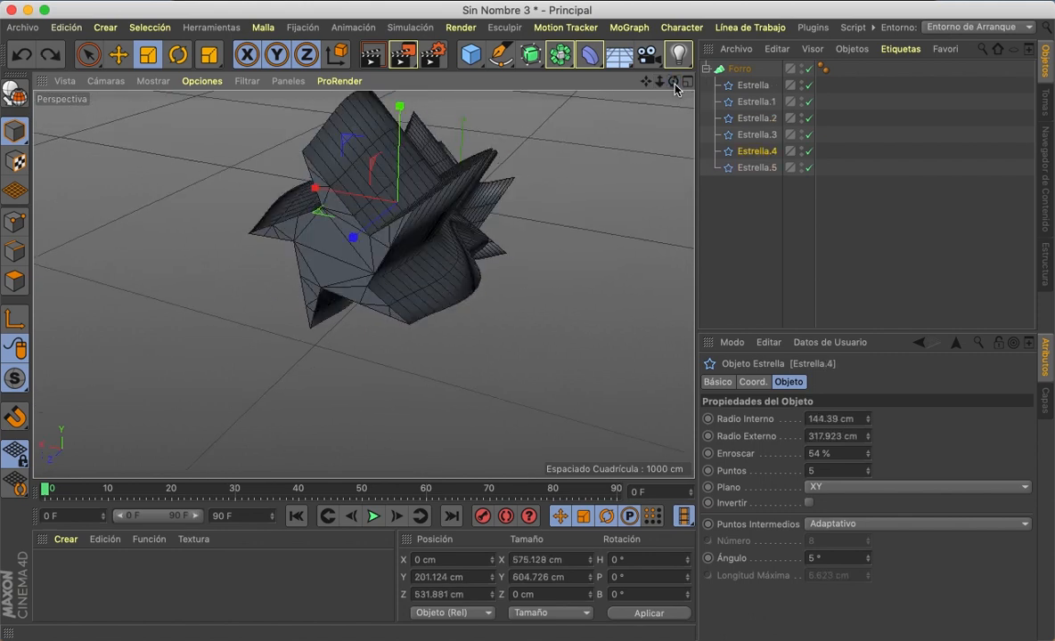
key("super+z")
key("super+z")
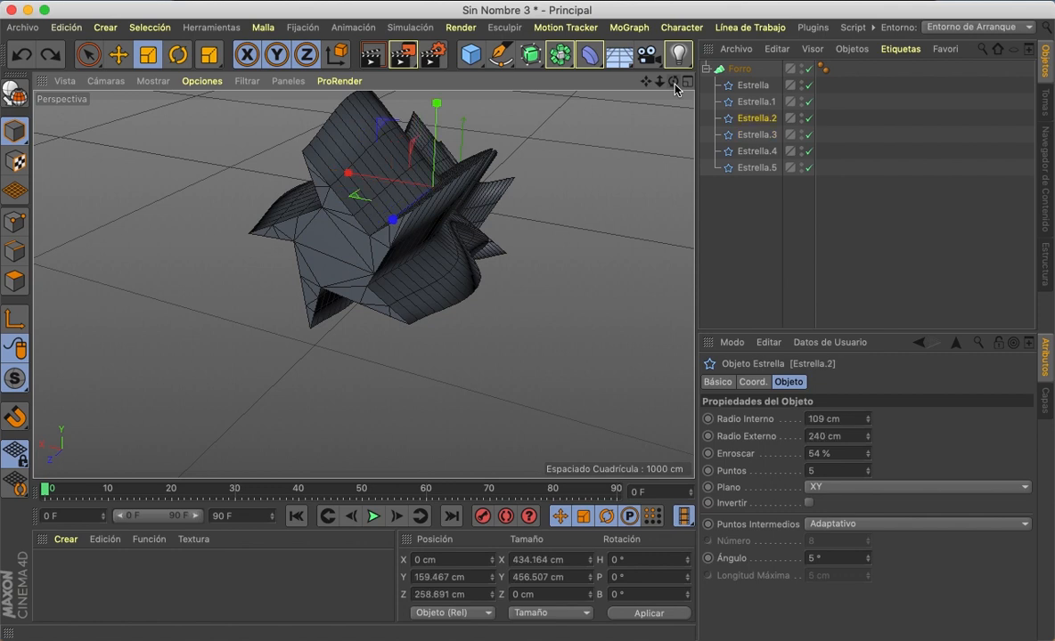
- Scale the Estrella.4 spline down to about 308 by 324 cm
left_click_drag(675, 89, 646, 81)
left_click(768, 151)
left_click_drag(335, 148, 321, 220)
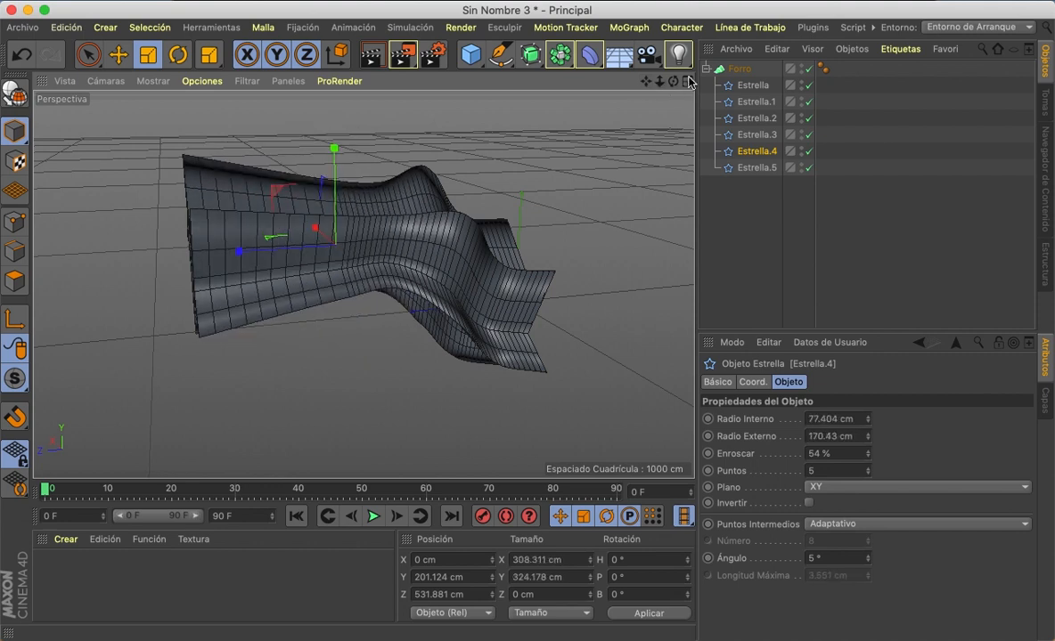
- Set the Forro's mesh subdivision to 22 in U and 2 in V, and inspect the coarser loft
left_click(737, 70)
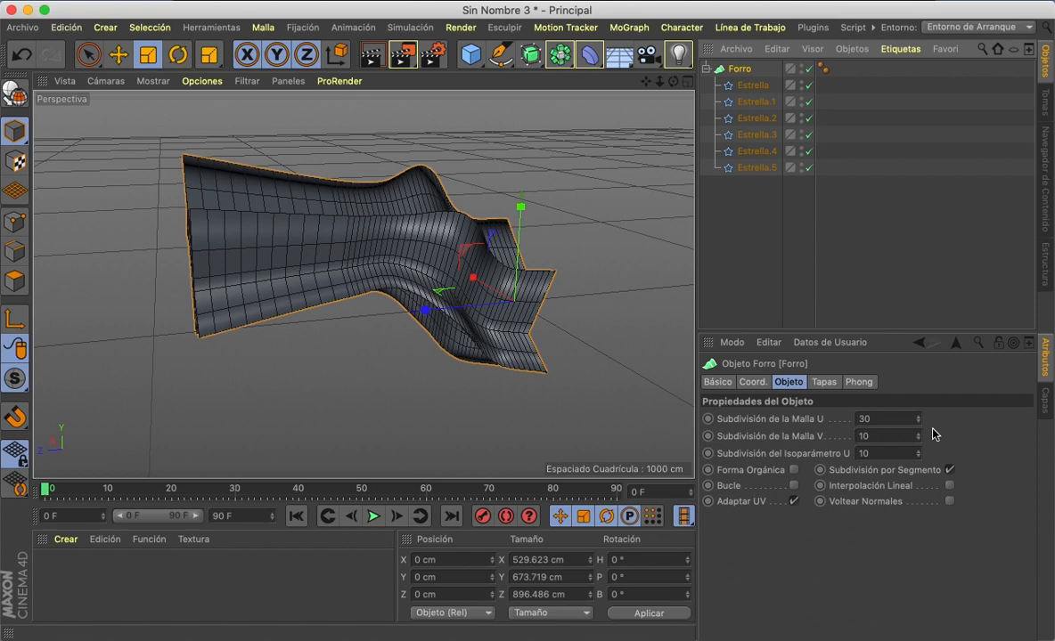
left_click_drag(922, 424, 922, 439)
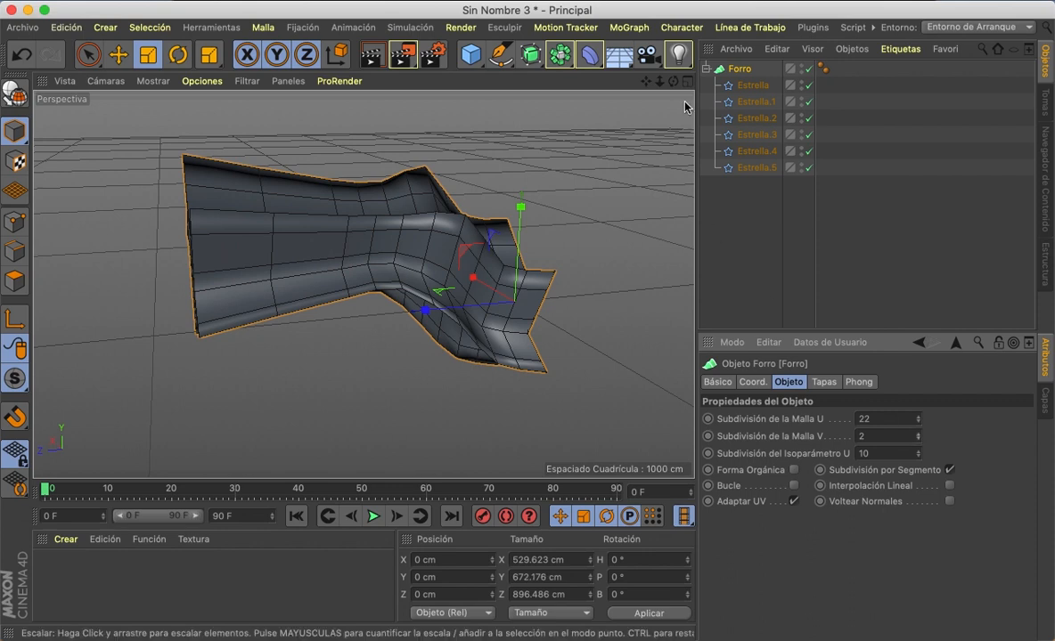
left_click_drag(672, 81, 672, 85)
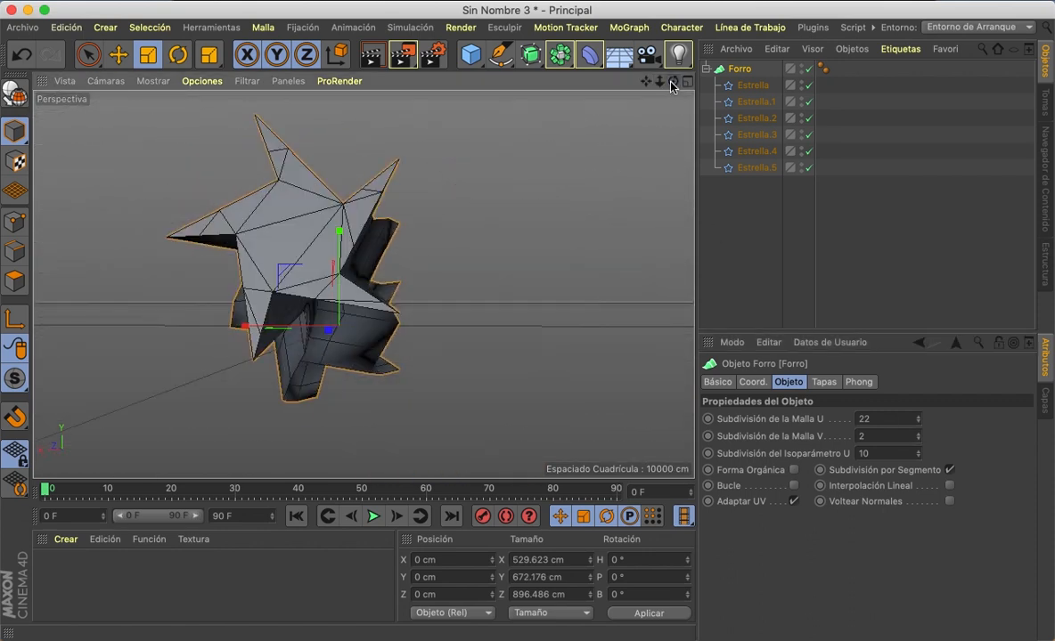
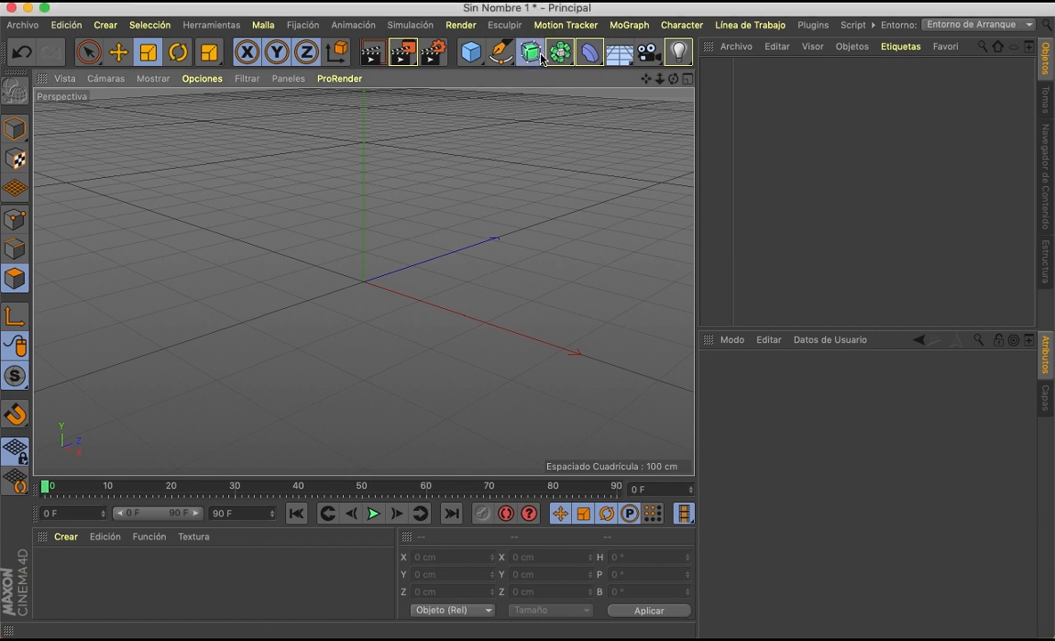
- Add a cube, nest it under a new Subdivisión Superficie generator, and check the generator's subdivision settings
left_click(531, 53)
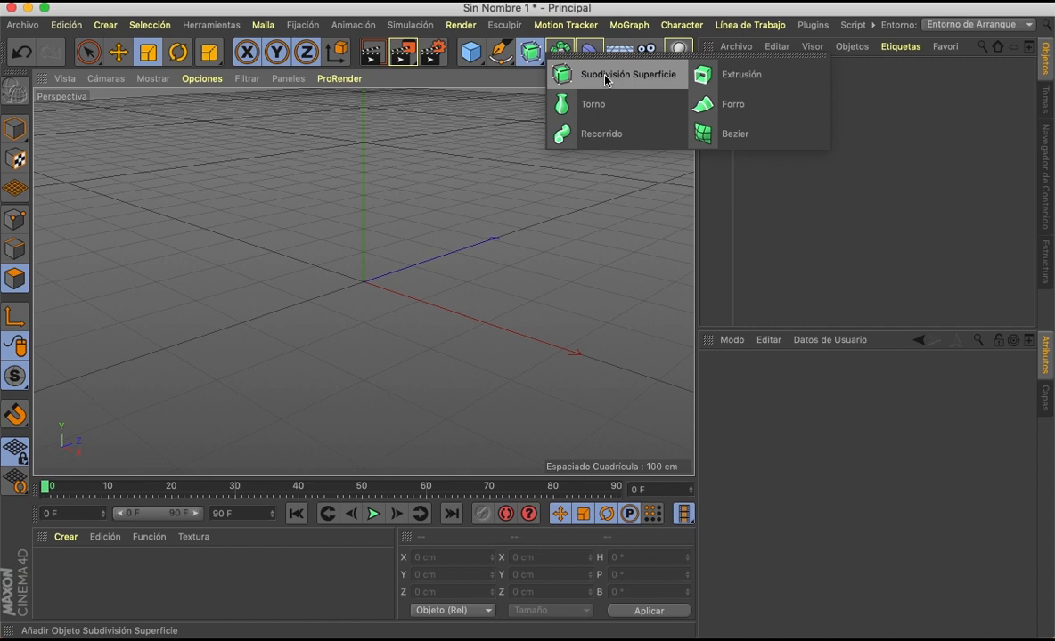
left_click(396, 176)
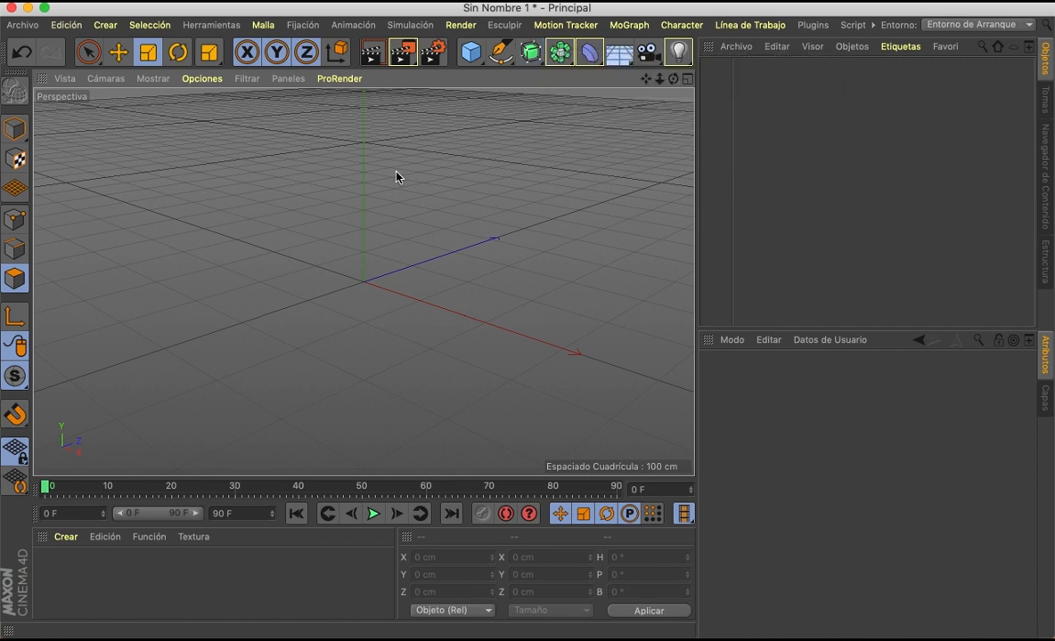
left_click(471, 52)
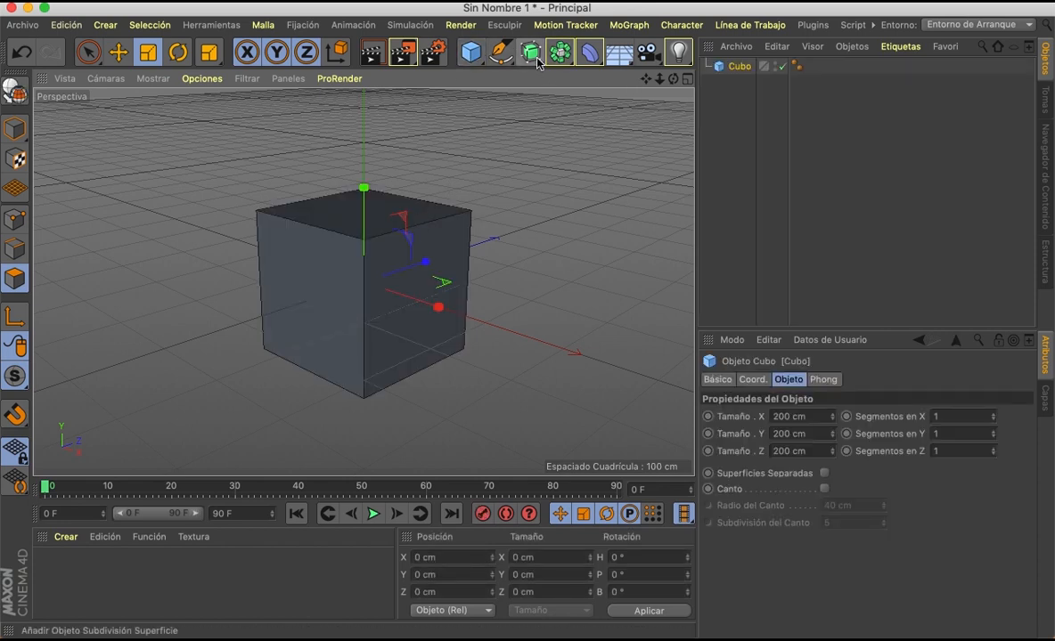
left_click_drag(537, 62, 598, 79)
left_click_drag(734, 85, 739, 70)
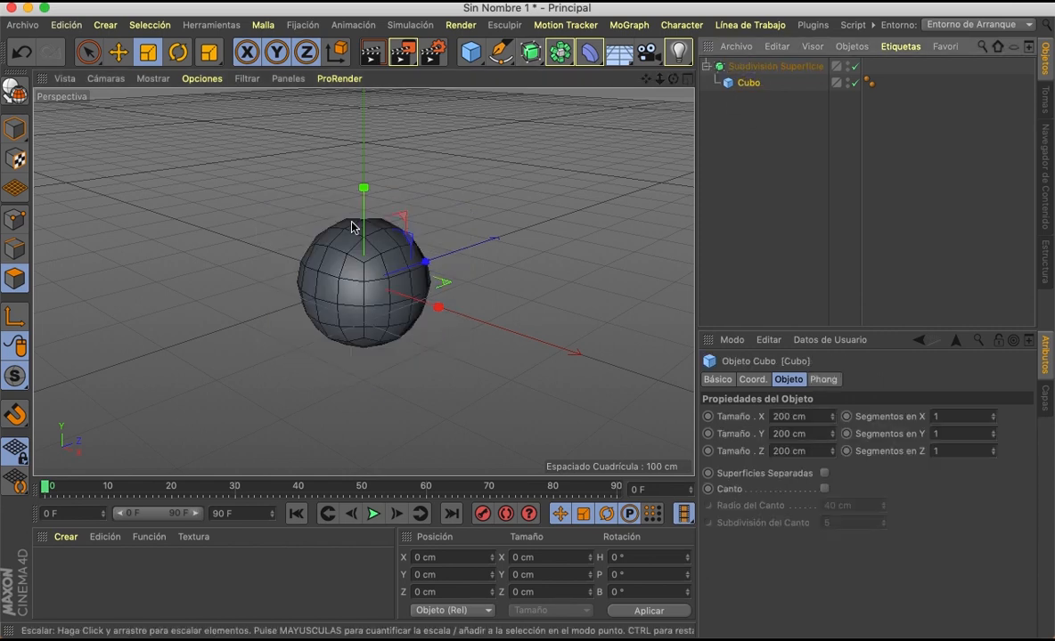
scroll(346, 274, "up", 4)
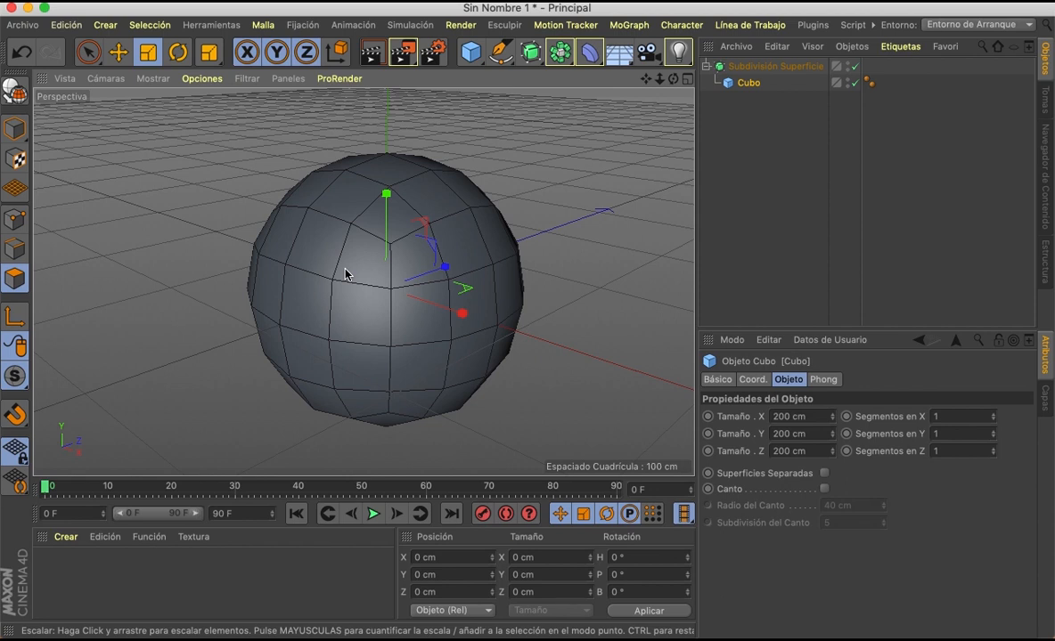
left_click(773, 66)
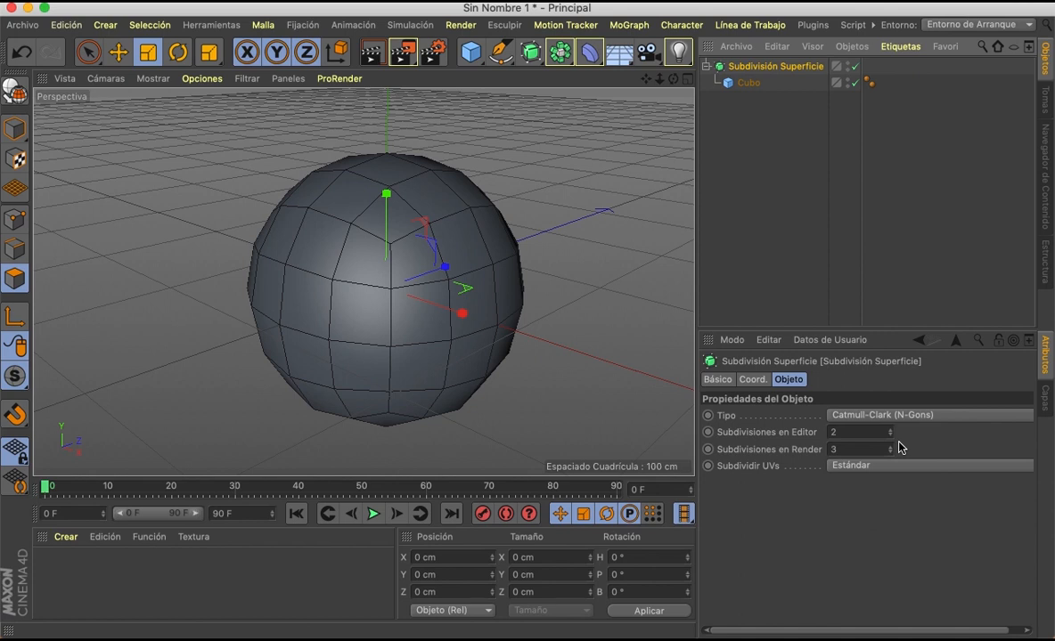
- Set the nested cube's segments to 10 in X, Y and Z, and inspect the smoothed mesh
left_click(738, 84)
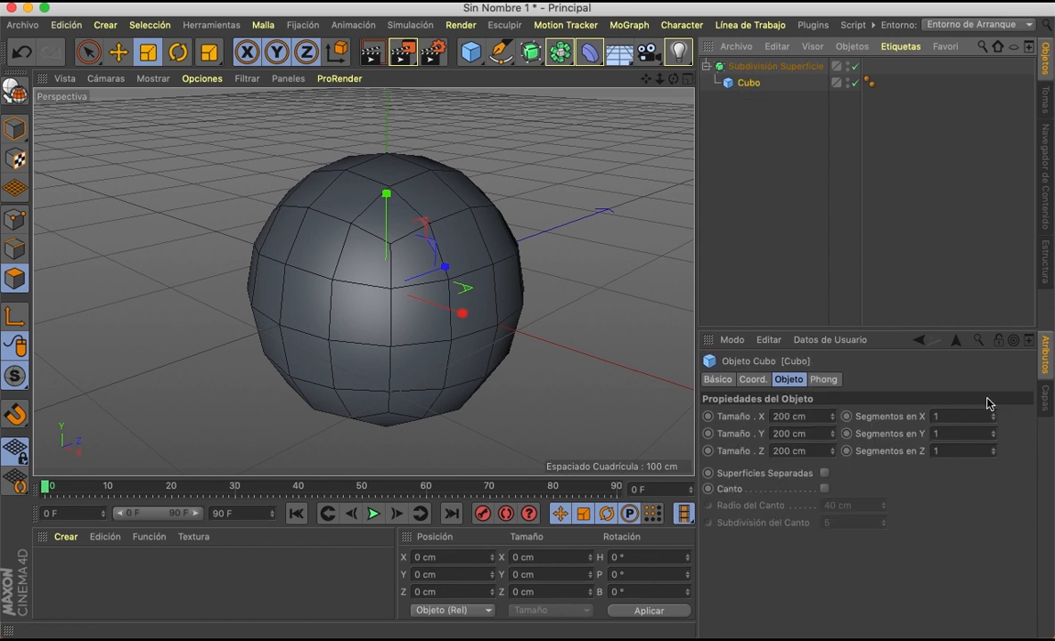
double_click(944, 417)
type("10")
key("Tab")
type("0")
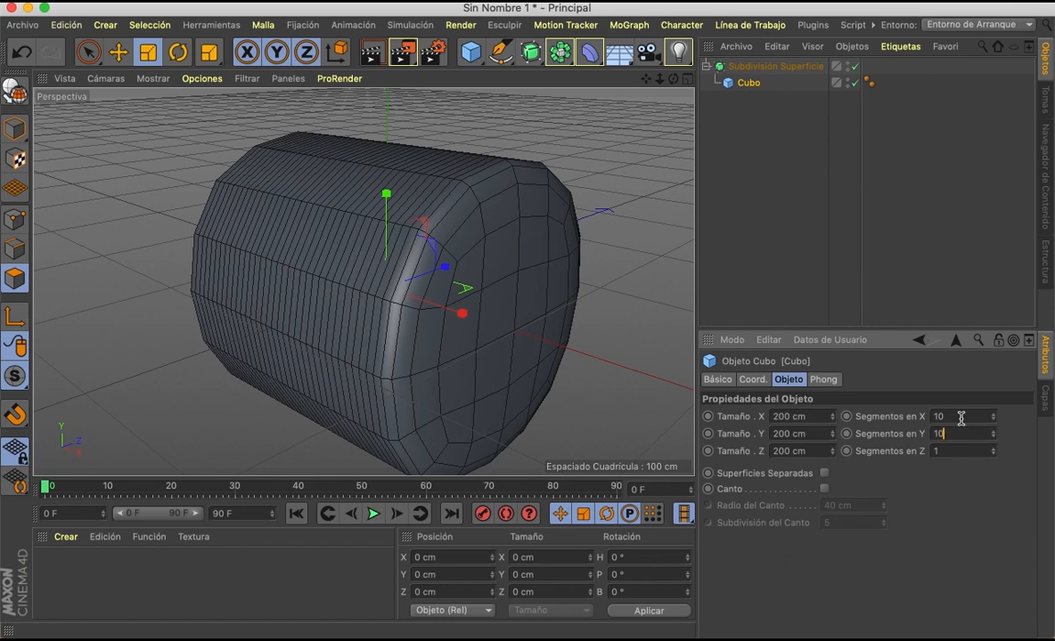
key("Tab")
type("10")
key("Return")
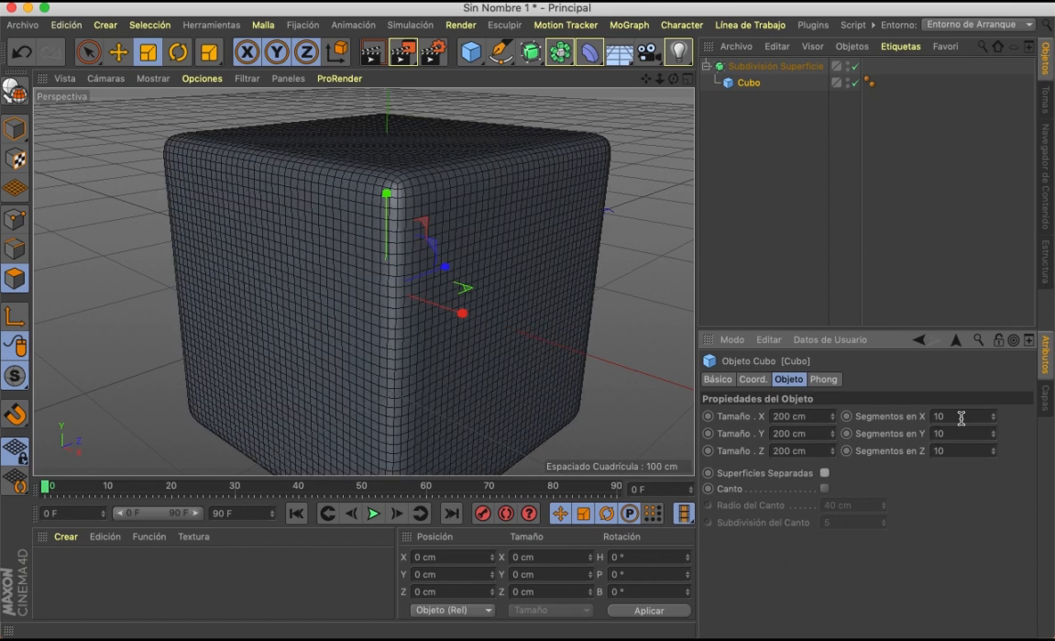
scroll(564, 249, "down", 3)
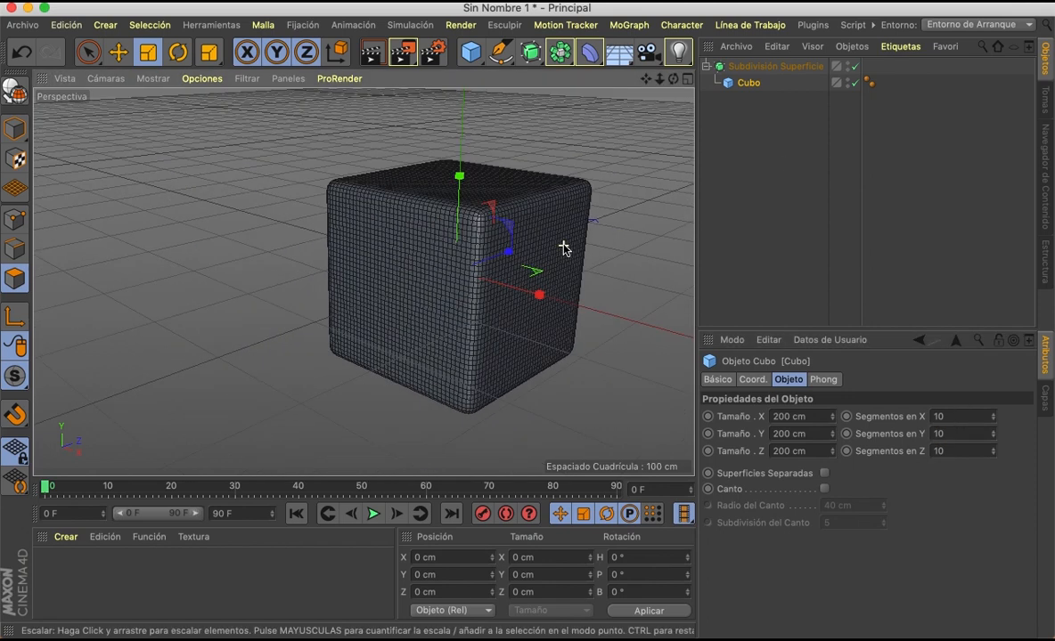
scroll(564, 249, "up", 3)
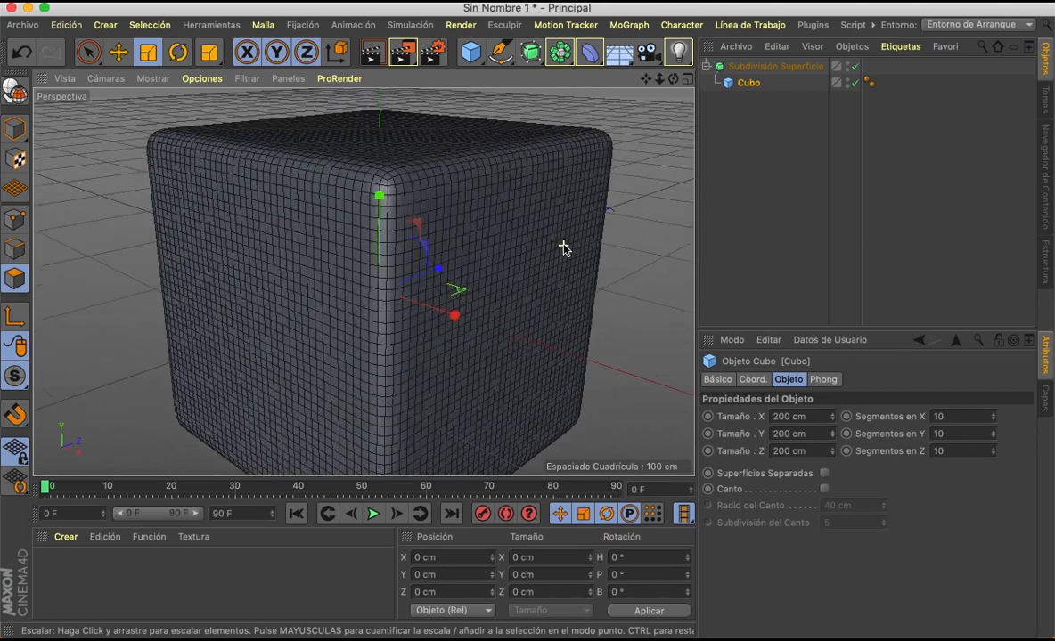
- Switch the Subdivisión Superficie and its cube off and on to compare the smoothed and original meshes
left_click(763, 68)
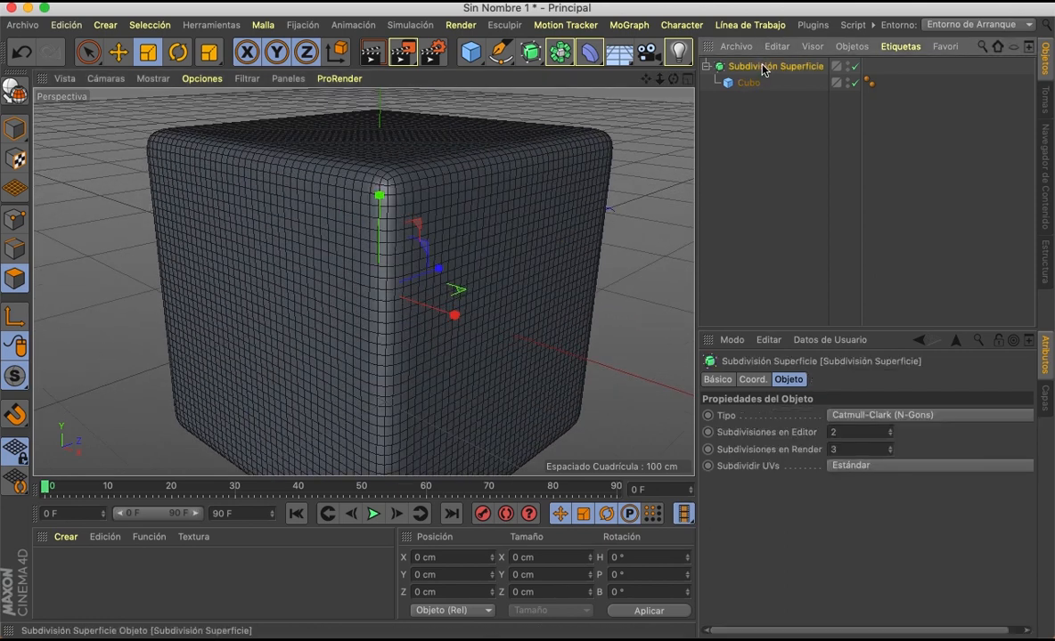
left_click(854, 69)
left_click(854, 69)
left_click(853, 82)
left_click(853, 82)
left_click(854, 68)
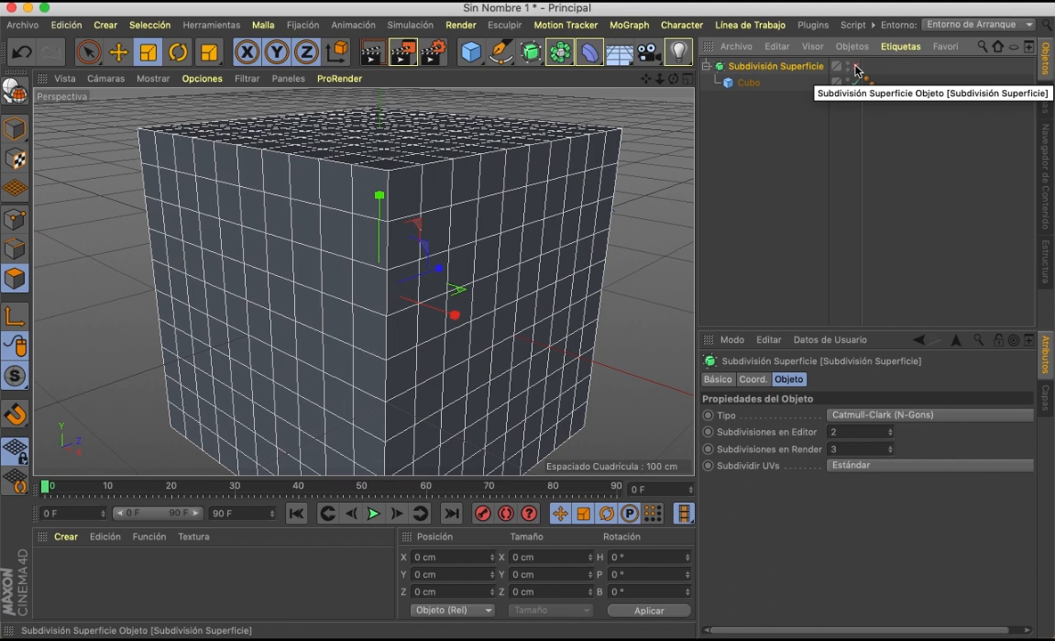
left_click(853, 68)
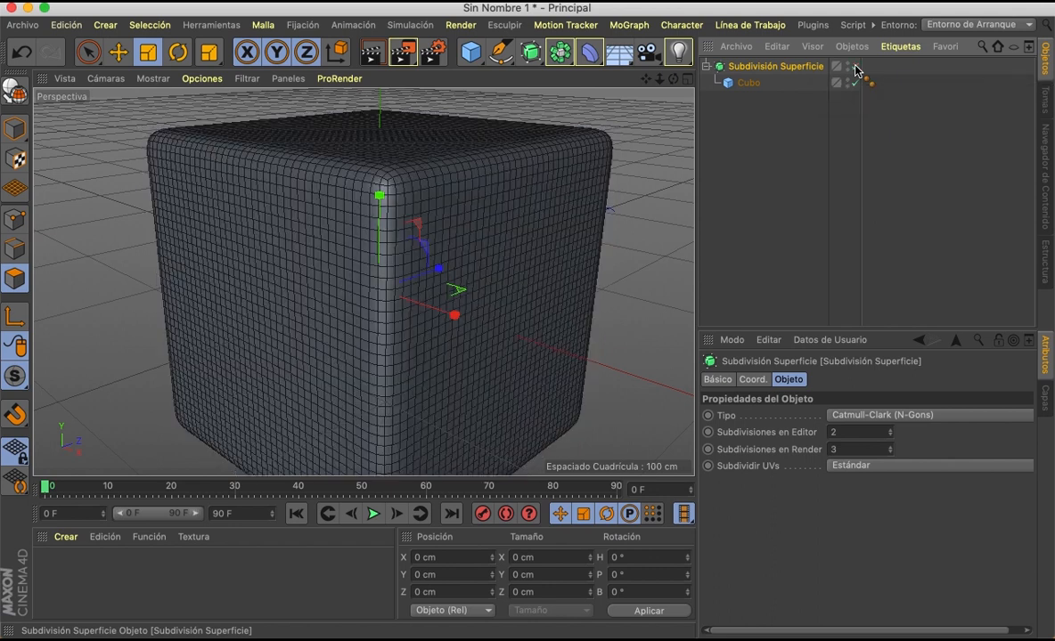
left_click(854, 68)
left_click(854, 68)
left_click(853, 68)
left_click(853, 67)
- Set the nested cube's segments to 5 in X, Y and Z
left_click(726, 83)
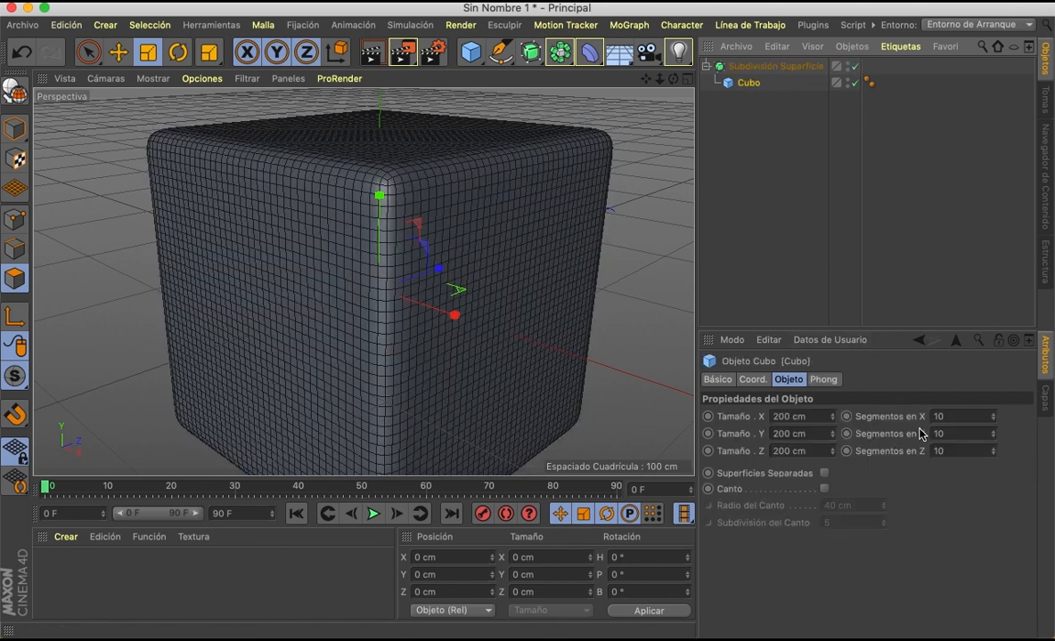
left_click(964, 417)
type("5")
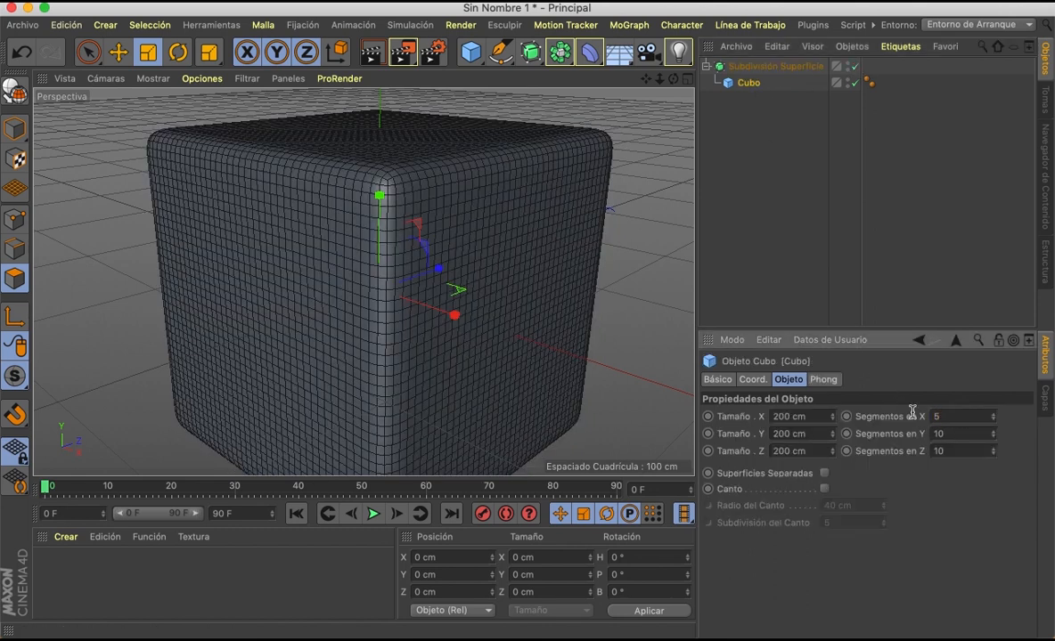
key("Tab")
type("5")
key("Tab")
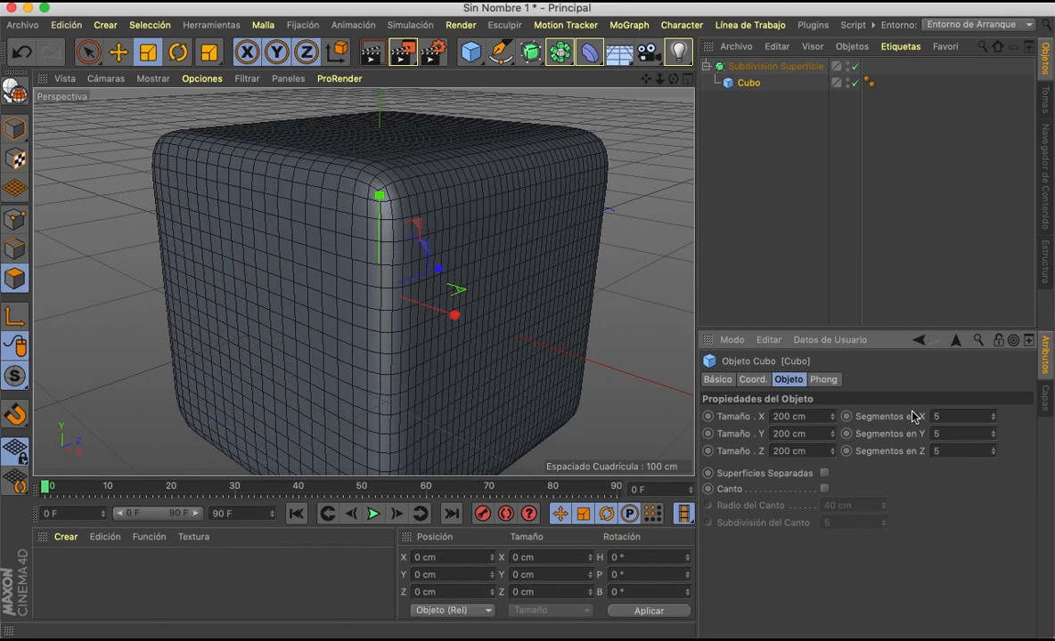
type("5")
key("Return")
- Compare the five-segment cube with and without smoothing, and review the properties of the generator and the cube
left_click(755, 70)
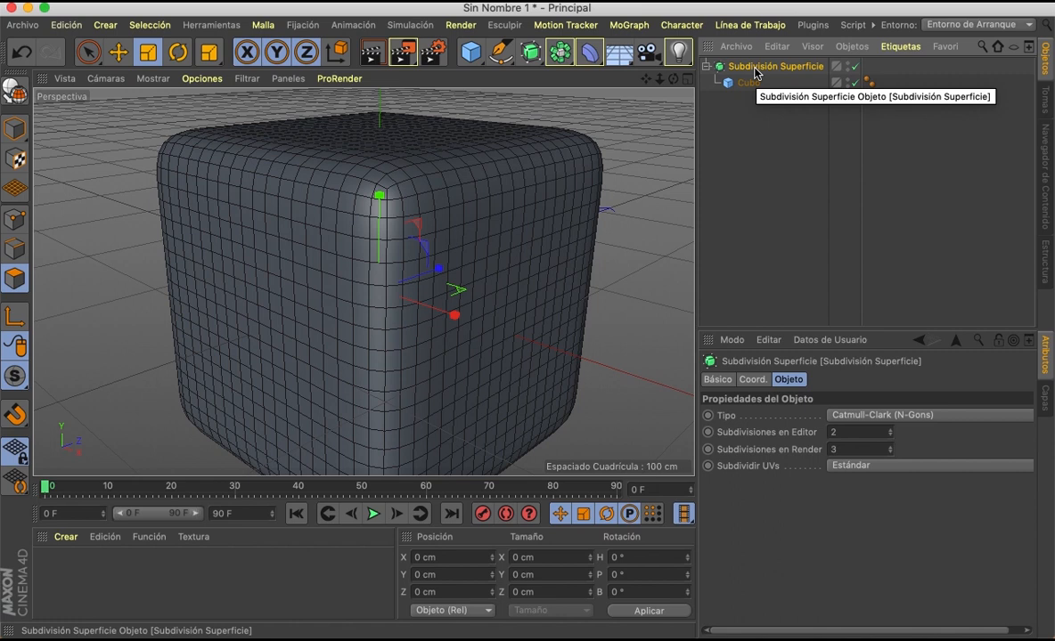
left_click(747, 83)
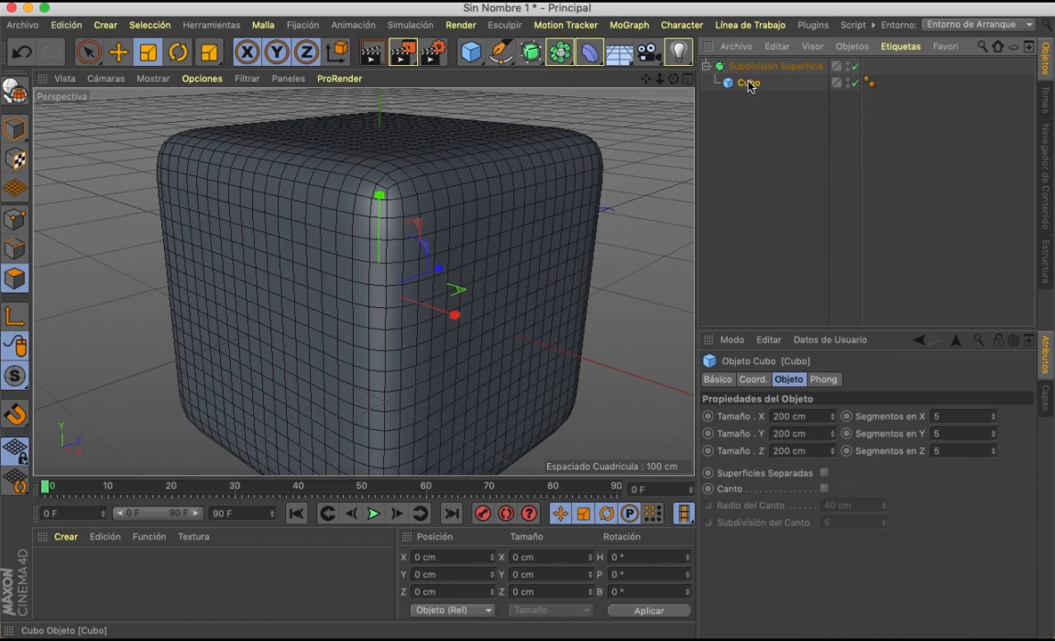
left_click(853, 67)
left_click(854, 67)
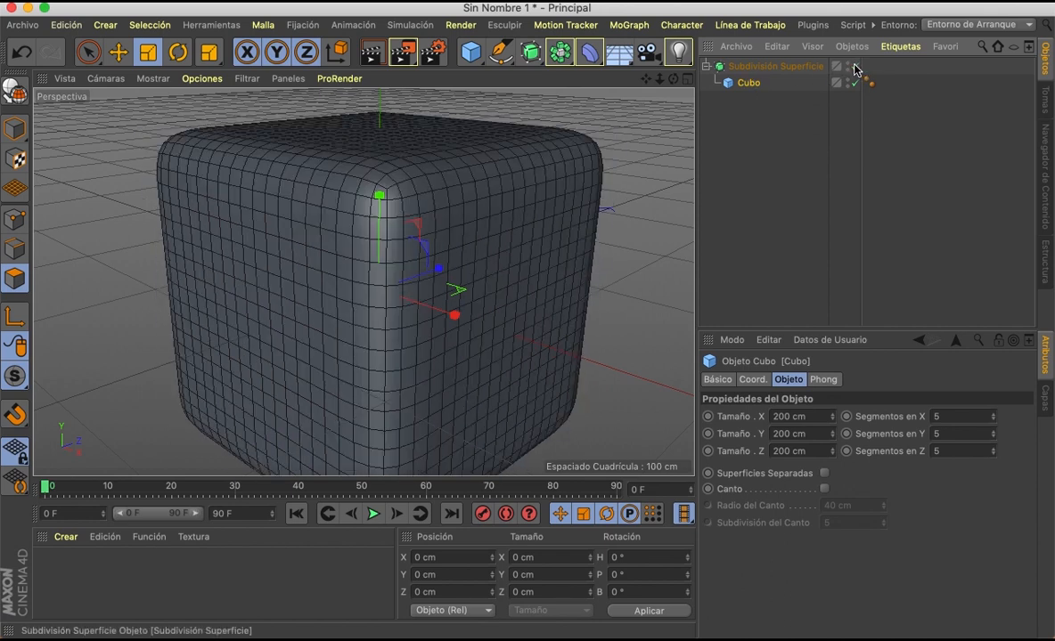
left_click(760, 68)
left_click(740, 83)
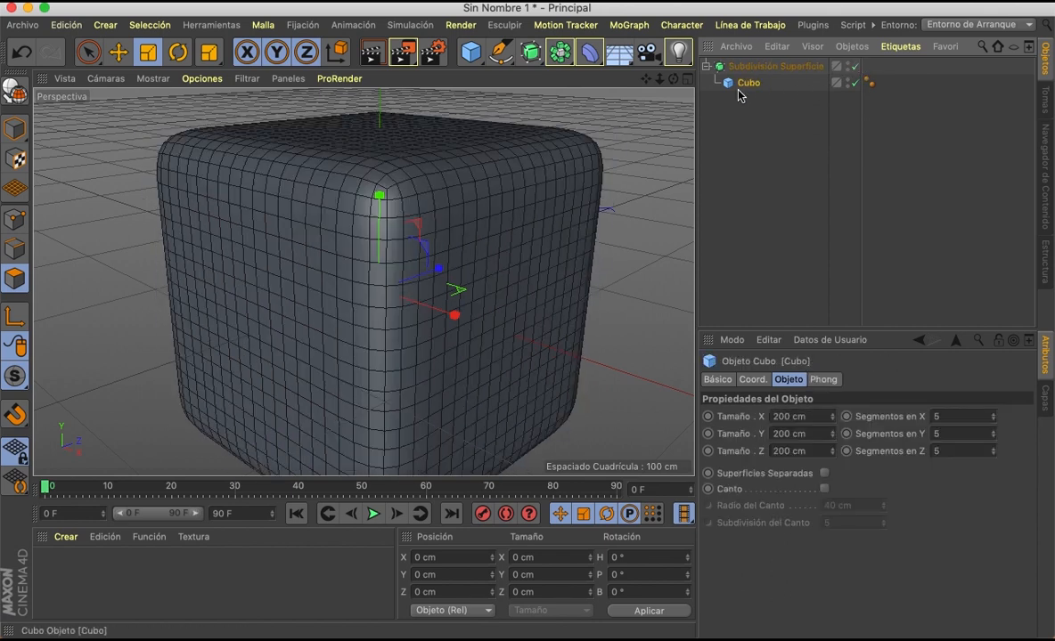
left_click(743, 68)
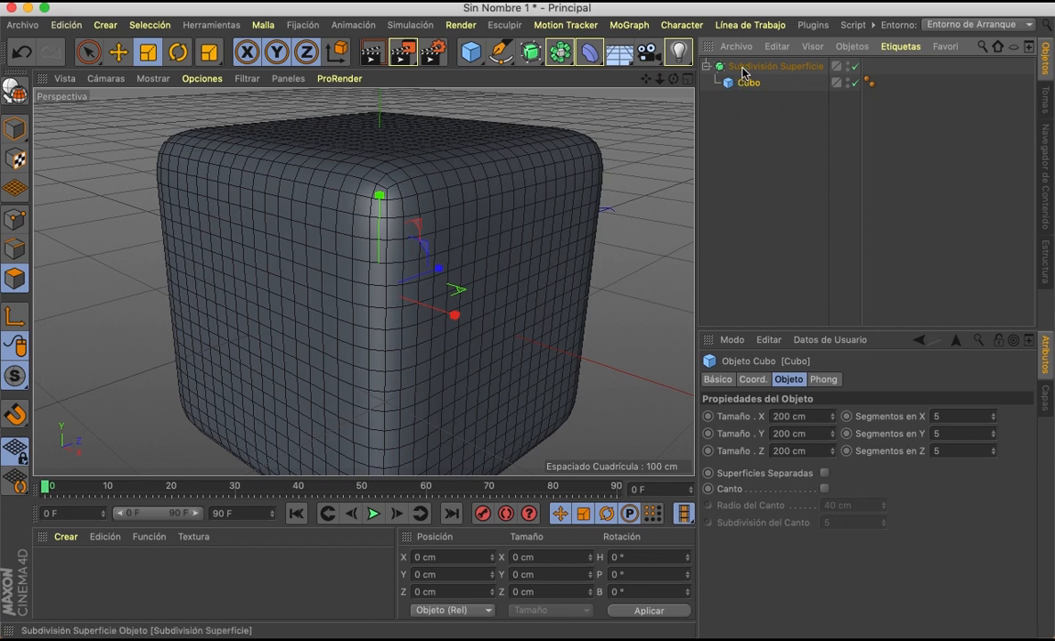
- Convert the Subdivisión Superficie into an editable polygon object and try selecting individual polygons on its surface
left_click(15, 91)
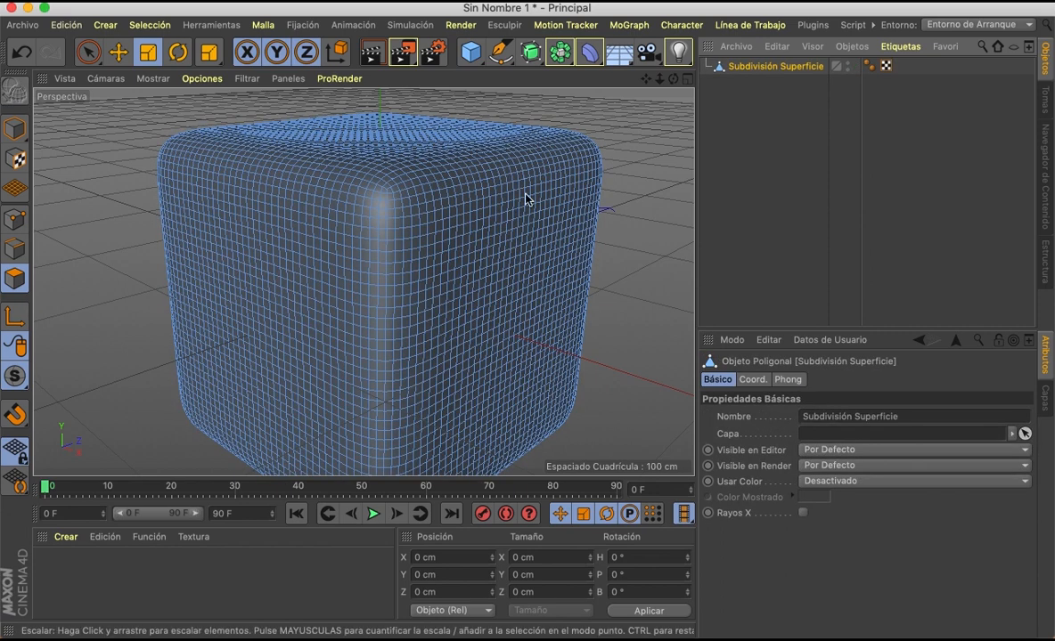
left_click(459, 225)
left_click(619, 167)
left_click(461, 230)
left_click(435, 310)
left_click(532, 264)
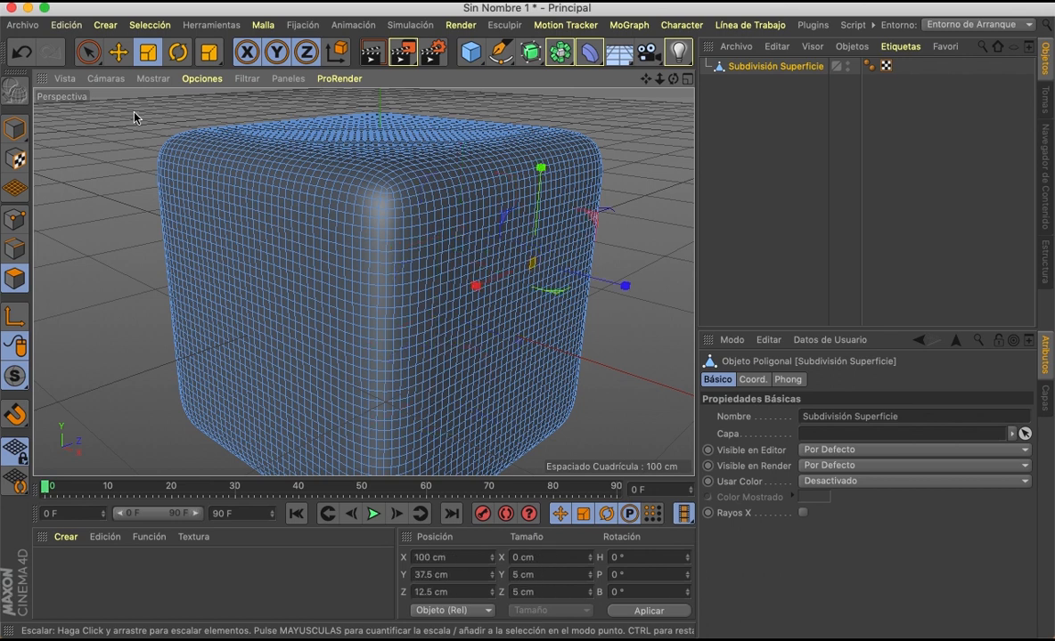
- Select a polygon patch about 109 by 60 cm on the cube's negative-Z face with Selección Directa and extrude it outward about 24.5 cm
left_click(84, 57)
mouse_move(231, 302)
left_mouse_down()
mouse_move(288, 303)
mouse_move(227, 268)
mouse_move(297, 329)
mouse_move(315, 285)
mouse_move(254, 294)
mouse_move(297, 311)
mouse_move(236, 333)
left_mouse_up()
key("d")
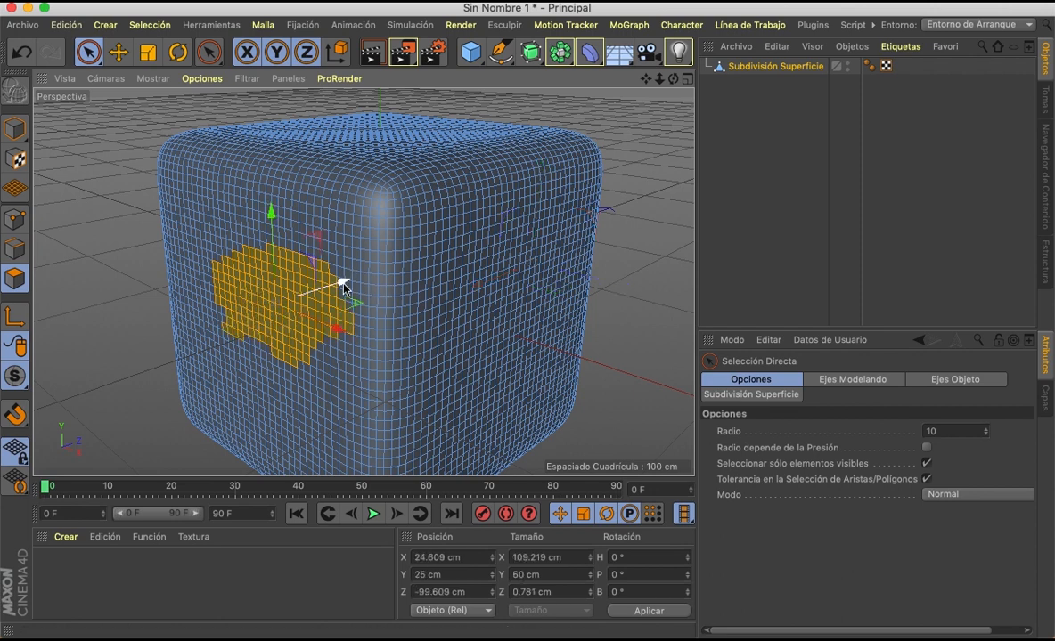
left_click_drag(331, 272, 301, 306)
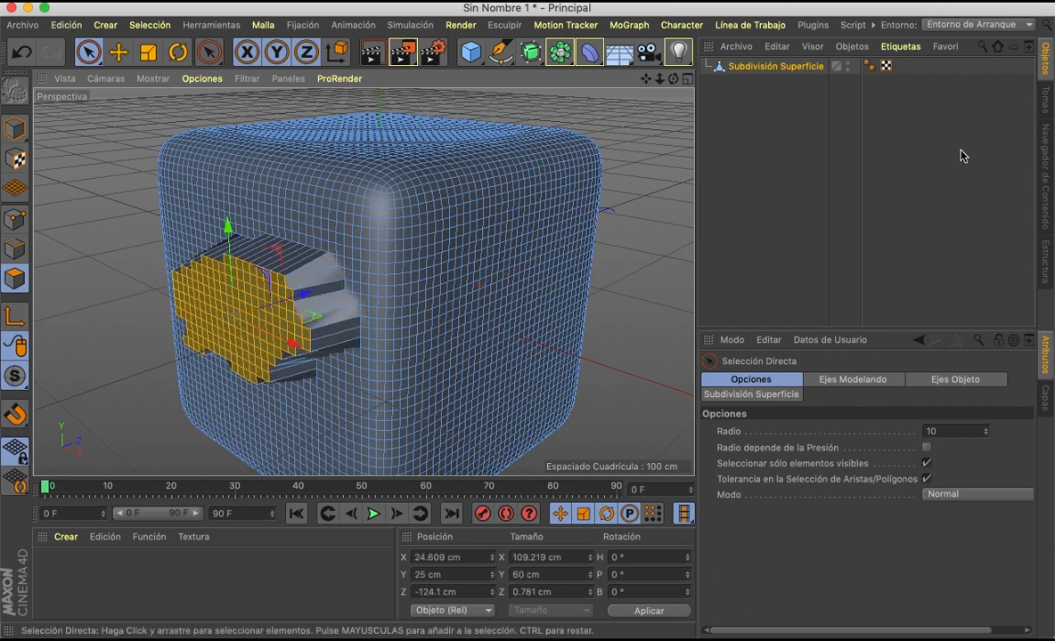
- Undo the extrusion, the polygon selections and the conversion to an editable object, restoring the parametric Subdivisión Superficie
key("super+z")
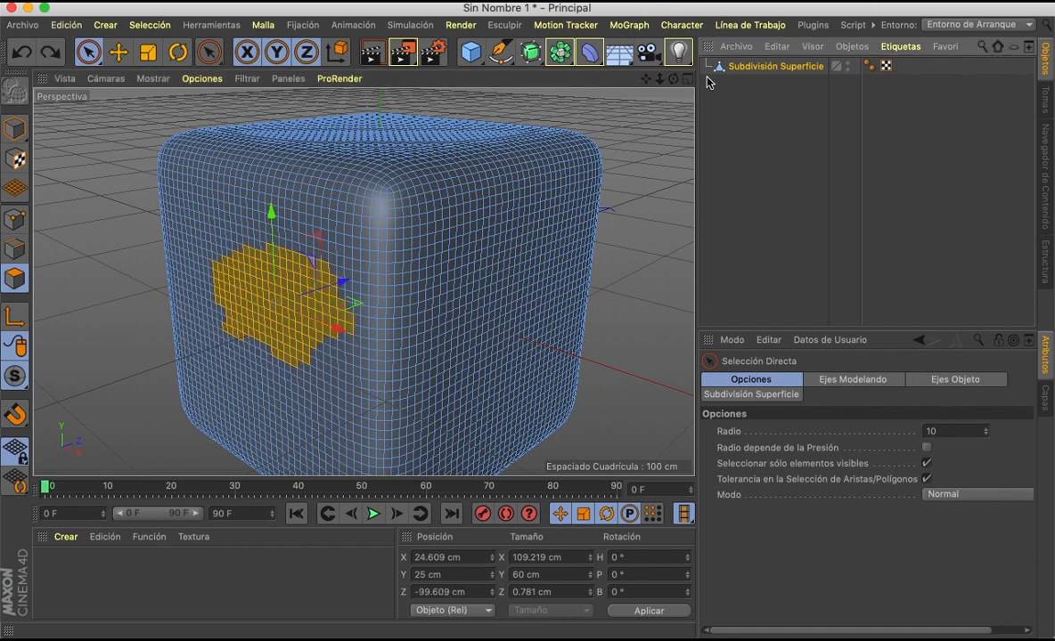
key("super+z")
key("super+z")
key("super+z")
key("super+z")
key("super+z")
key("super+z")
key("super+z")
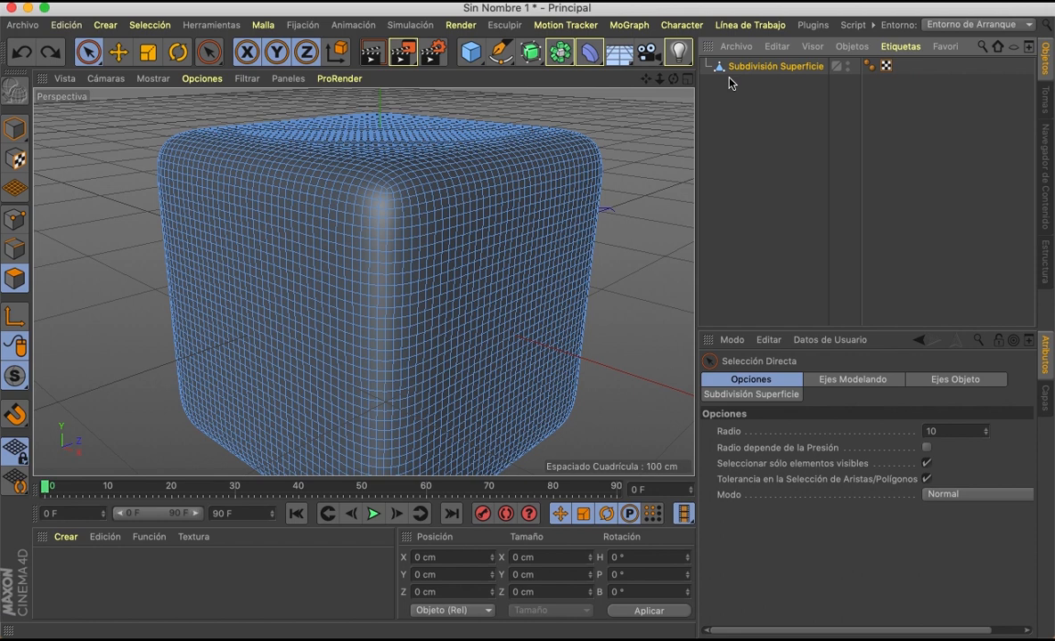
key("super+z")
- Delete the Subdivisión Superficie together with its nested cube, and look over the available modelling generators, including Booleano
left_click(759, 69)
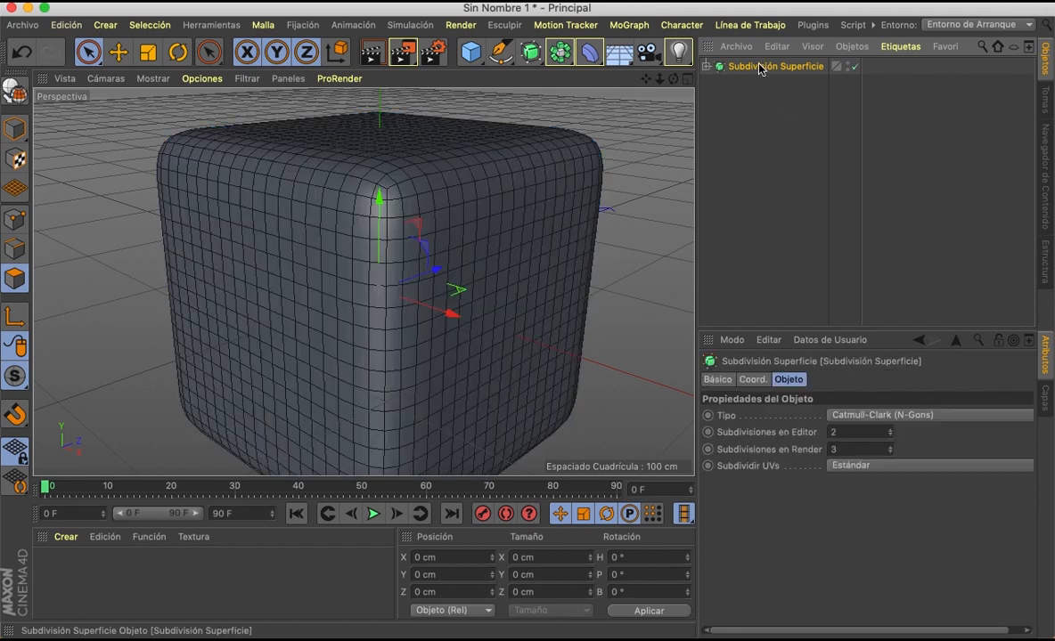
key("Delete")
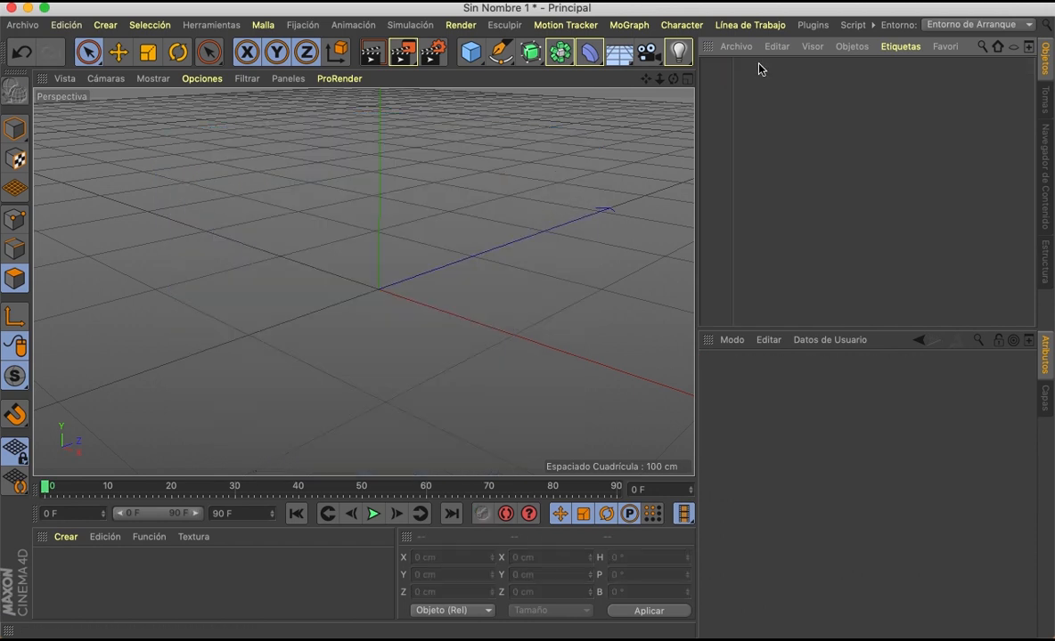
left_click(559, 55)
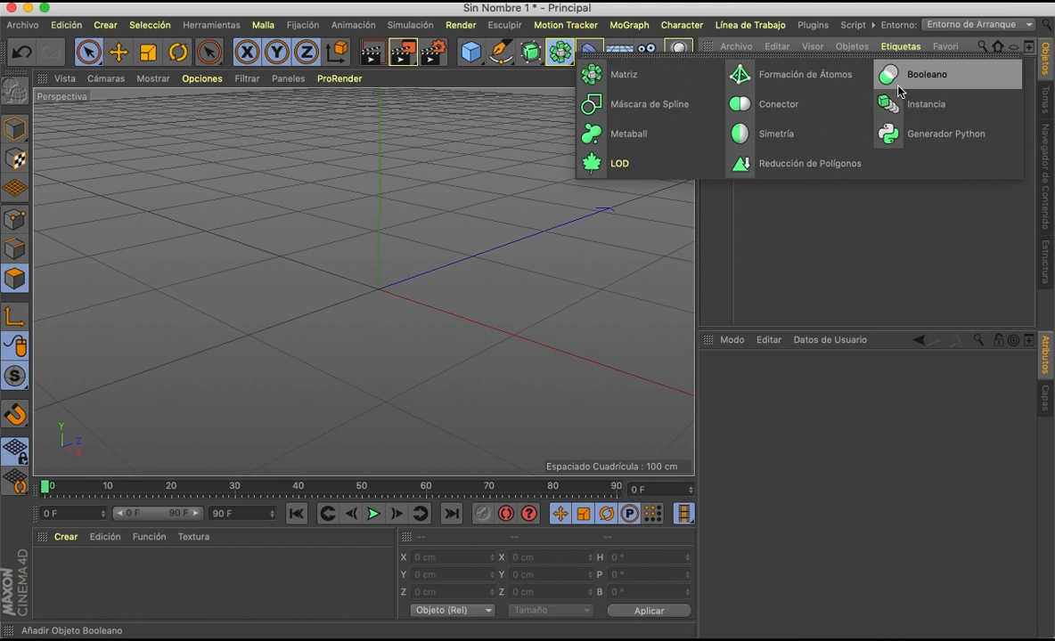
left_click(441, 148)
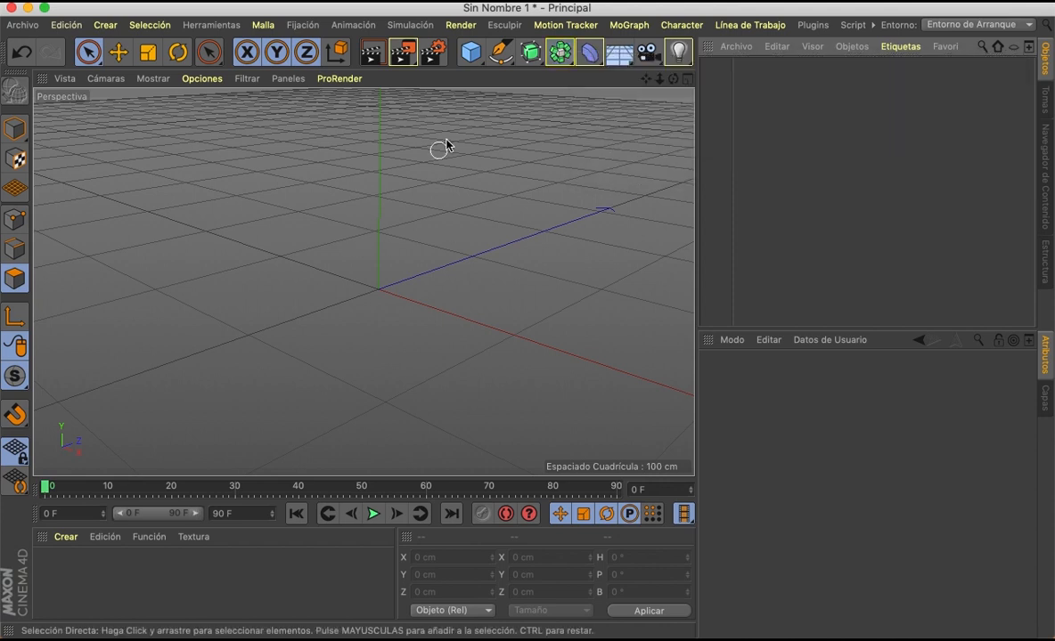
- Add a new 200 cm cube and restore the perspective view to its default framing
left_click(470, 53)
left_click_drag(557, 89, 565, 117, "alt")
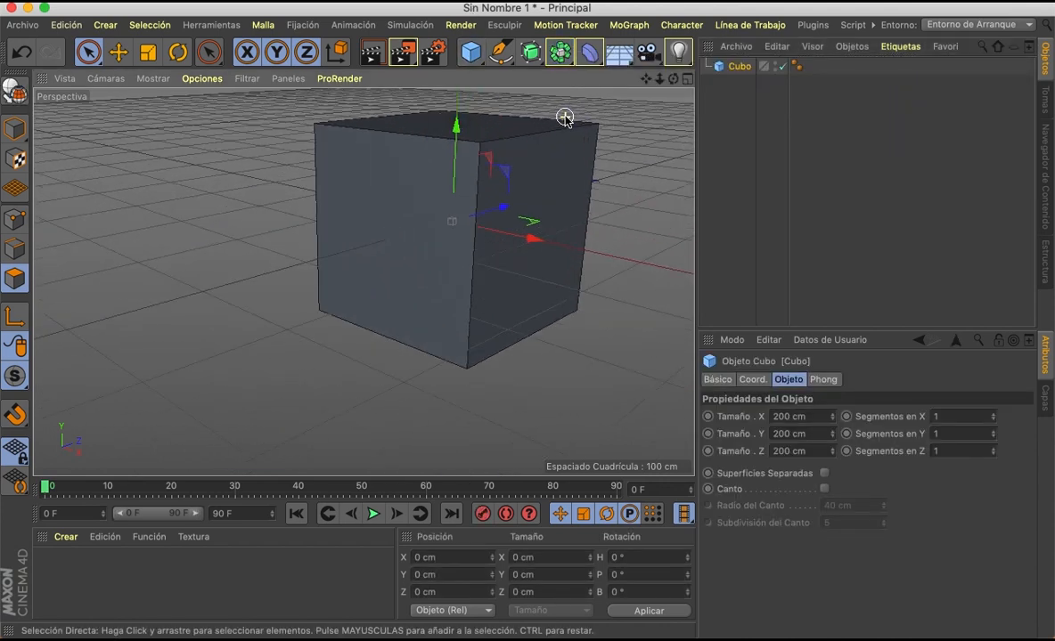
left_click(64, 78)
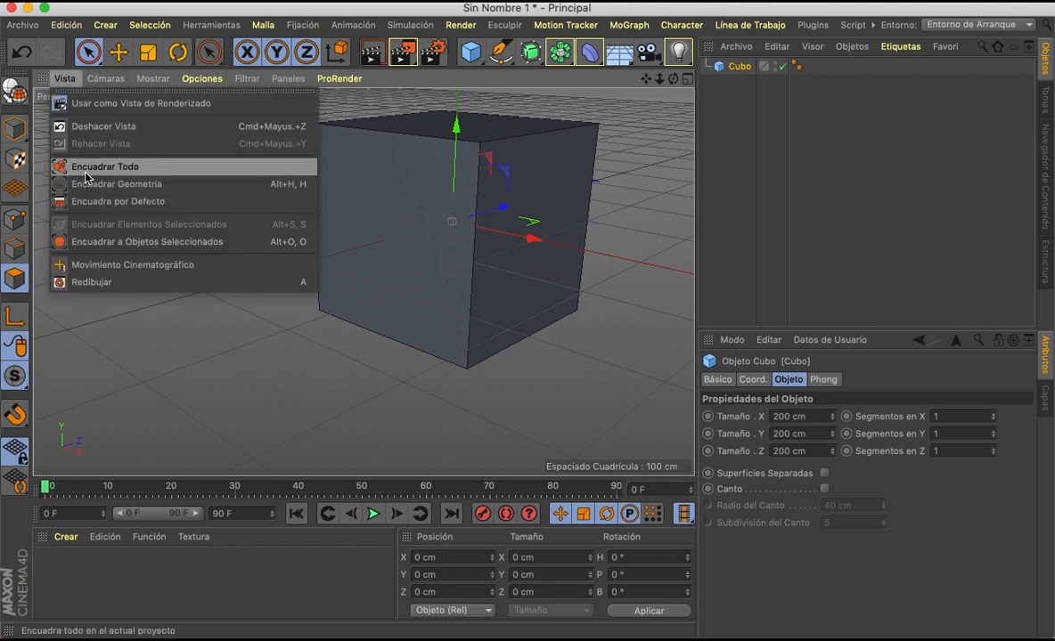
left_click(96, 203)
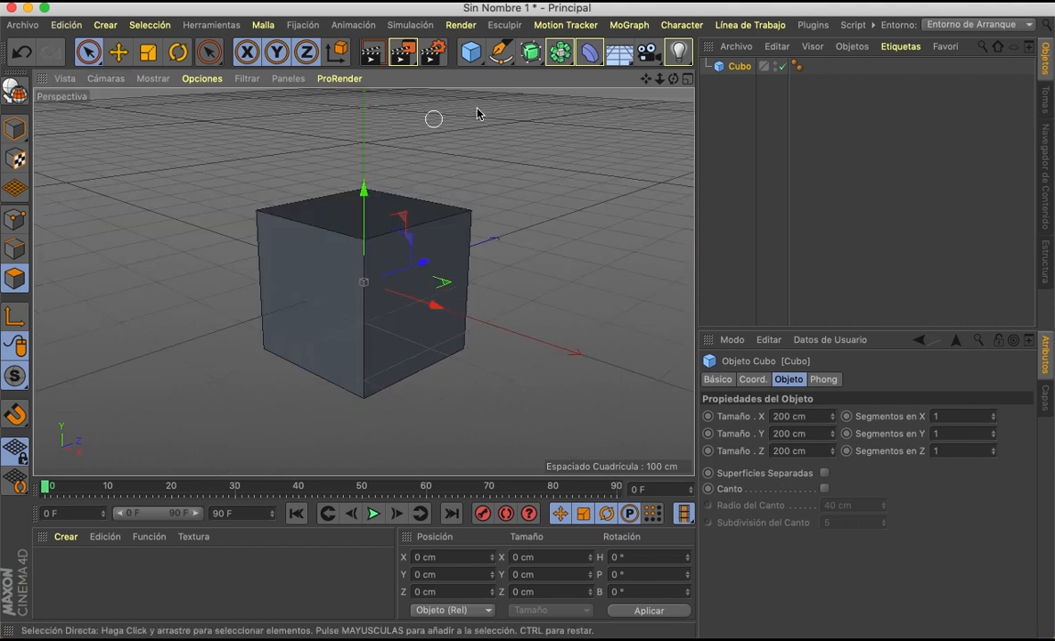
- Add a Matriz generator and nest the cube inside it to make a ring of copies
left_click(560, 52)
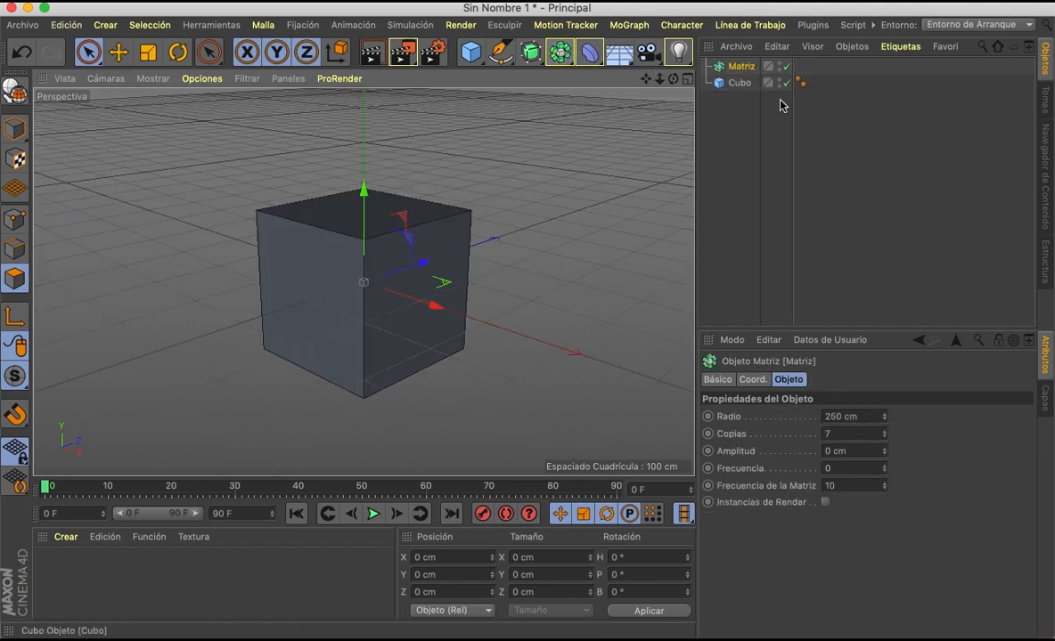
left_click(743, 85)
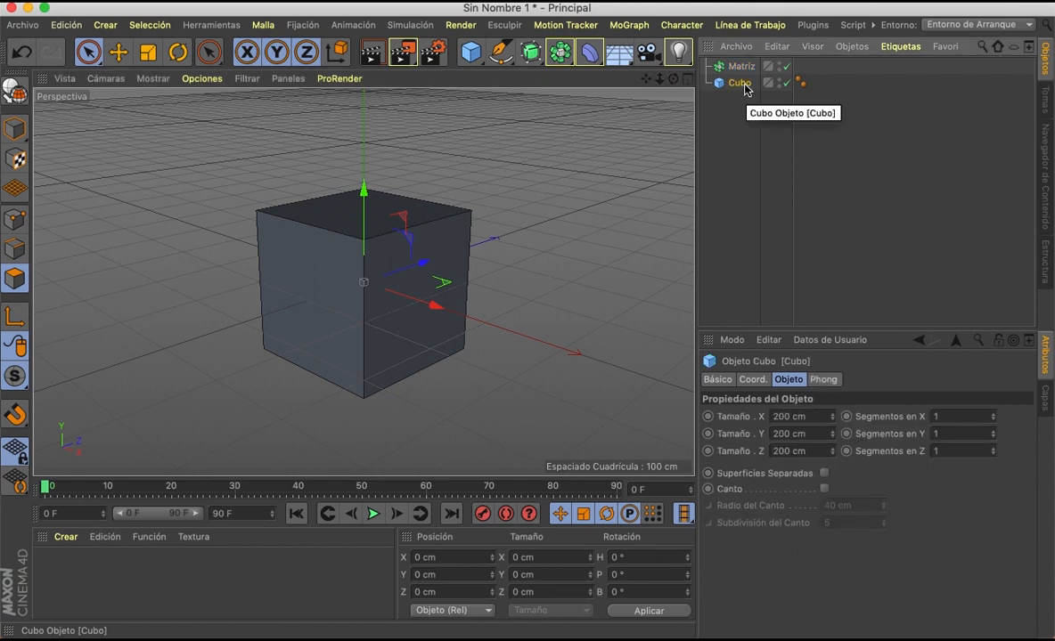
left_click_drag(744, 87, 745, 69)
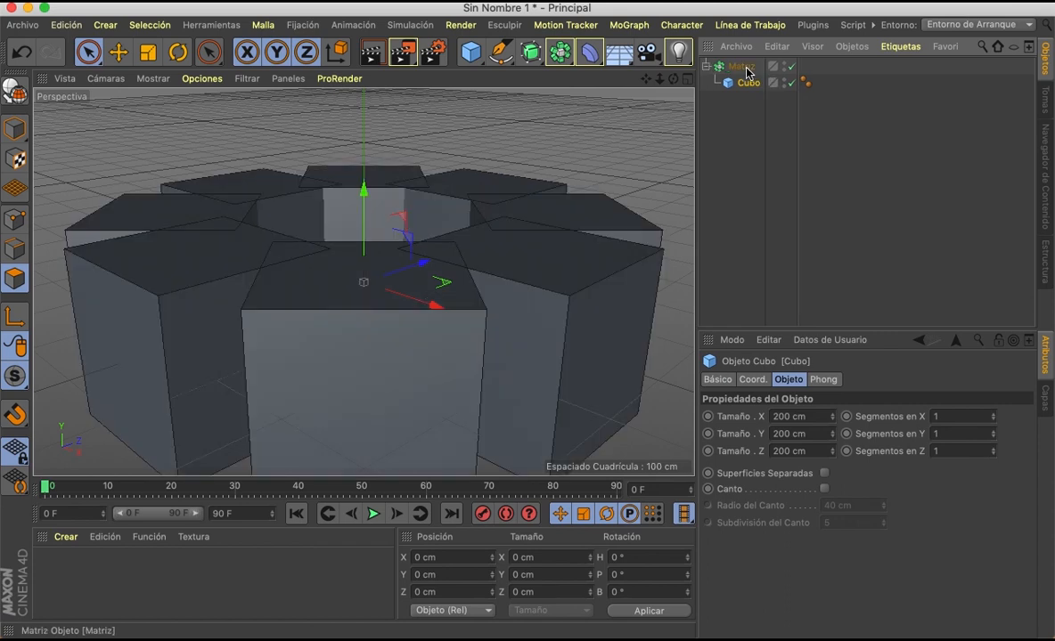
scroll(563, 201, "down", 5)
left_click_drag(674, 79, 336, 259)
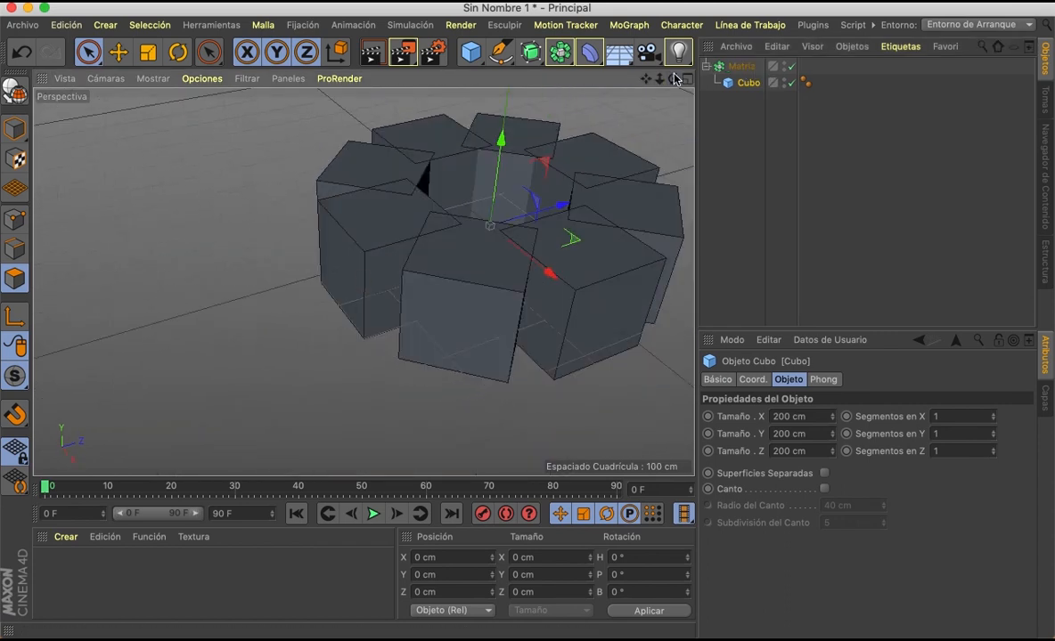
- Raise the Matriz's radius to 284 cm, its copies to 26 and its amplitude to 4 cm
left_click(738, 69)
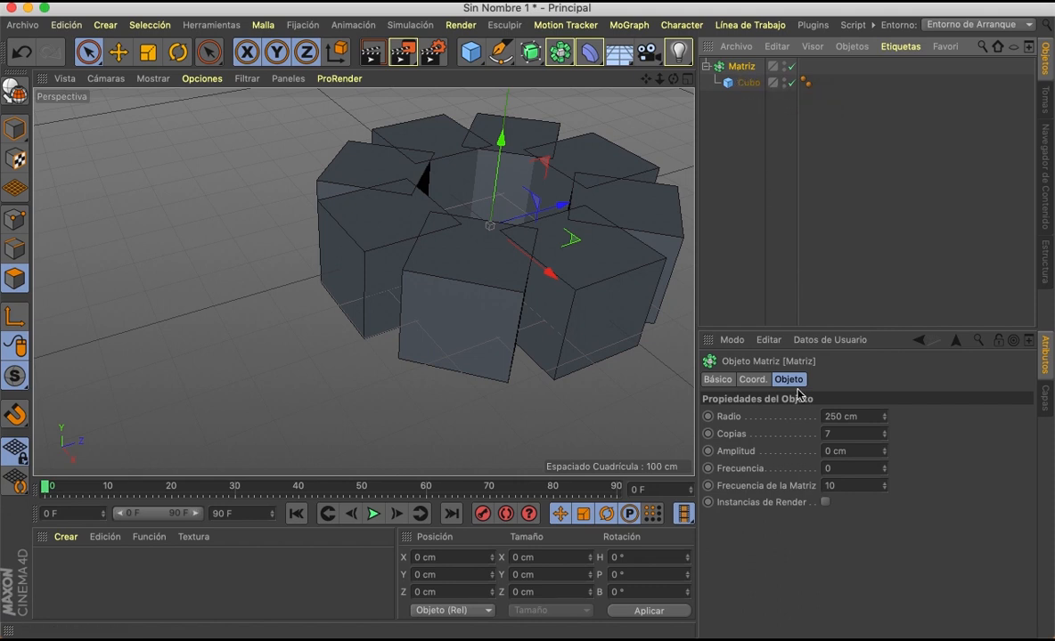
mouse_move(881, 423)
left_mouse_down()
mouse_move(882, 437)
mouse_move(884, 392)
mouse_move(884, 436)
mouse_move(884, 406)
mouse_move(885, 436)
mouse_move(884, 416)
left_mouse_up()
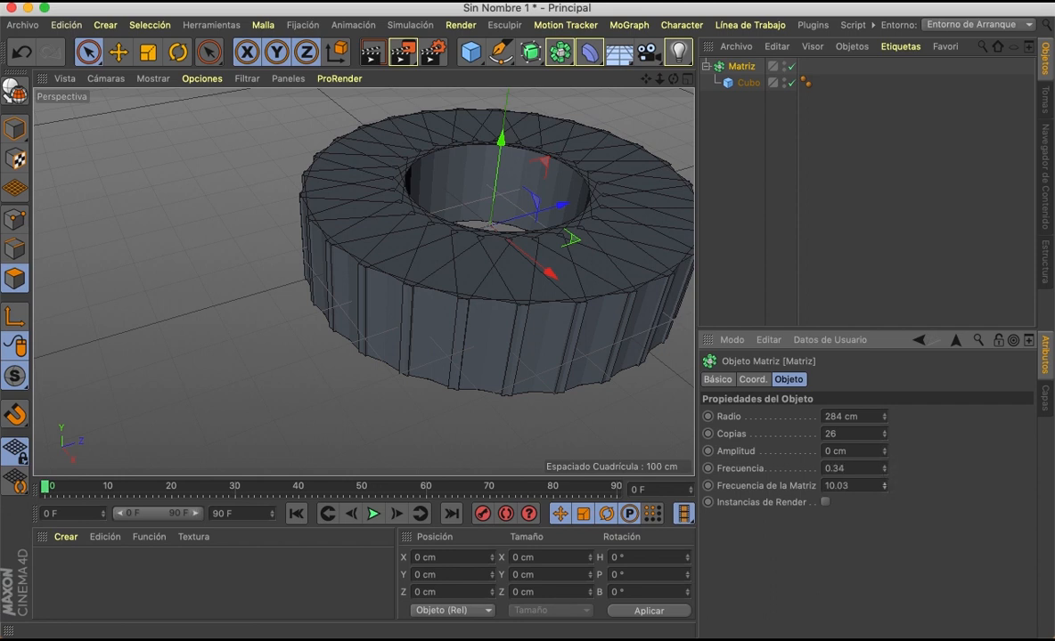
mouse_move(886, 455)
left_mouse_down()
mouse_move(886, 427)
mouse_move(886, 481)
mouse_move(886, 398)
mouse_move(887, 457)
mouse_move(887, 447)
left_mouse_up()
- Reset the Matriz's amplitude and frequency to 0 and increase its copies to 29
left_click(857, 451)
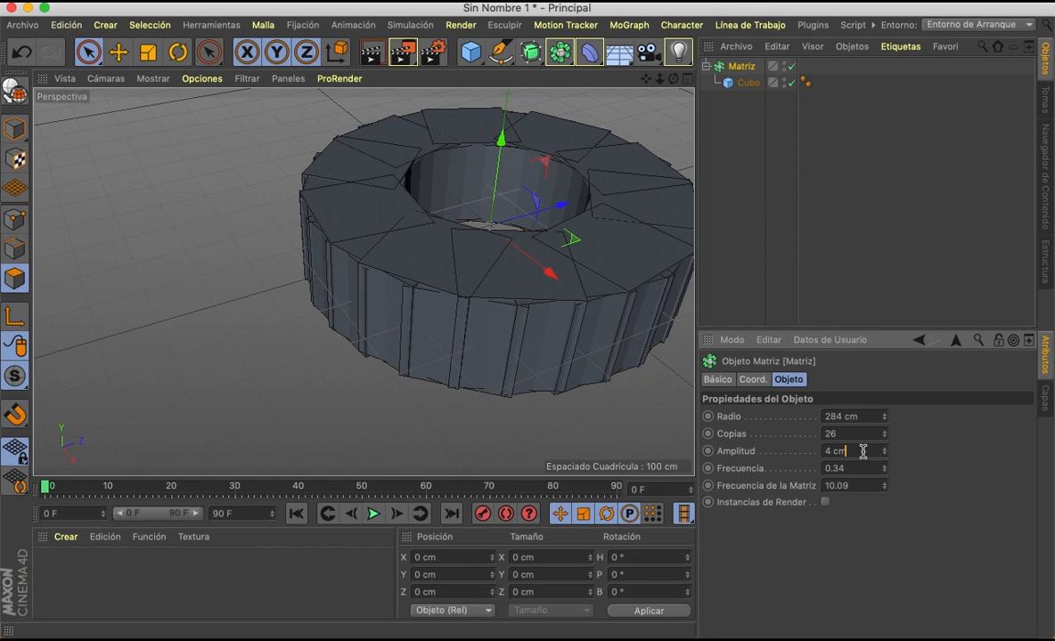
type("0")
key("Tab")
type("0")
key("Tab")
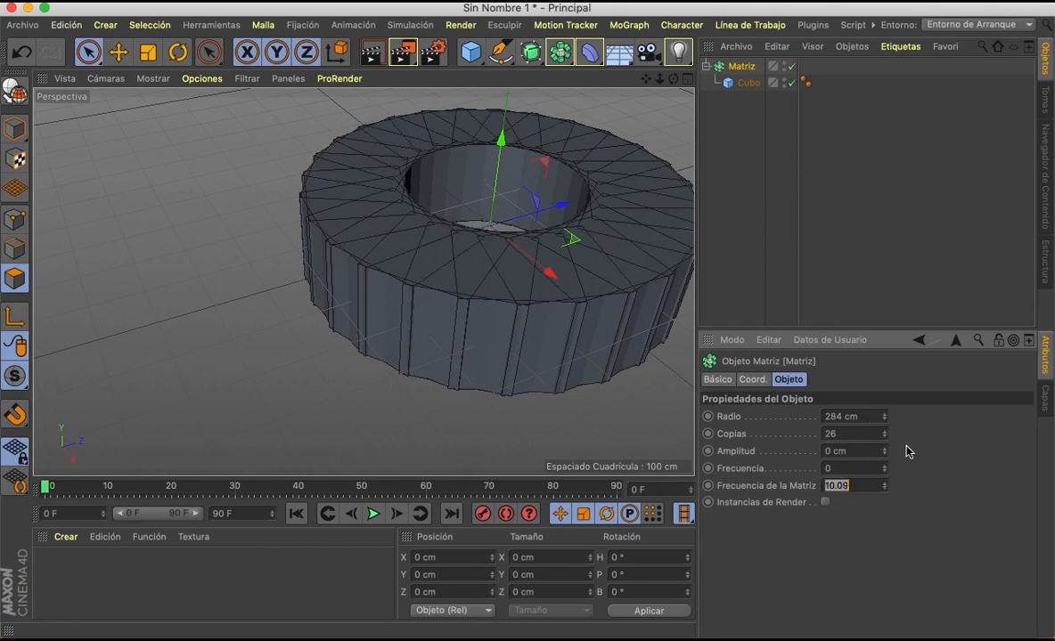
left_click_drag(885, 433, 885, 429)
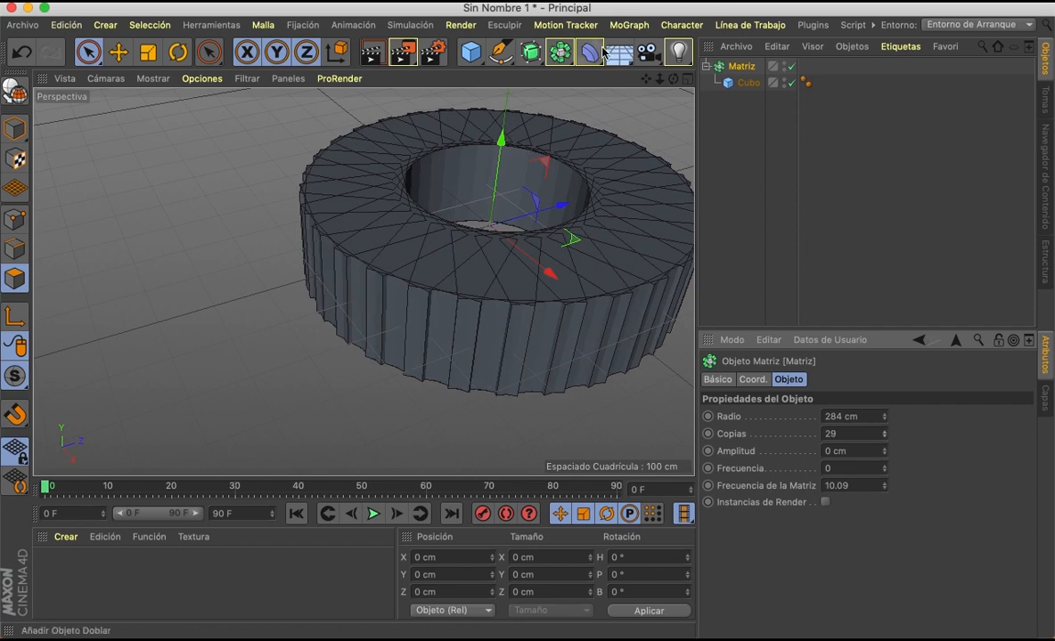
left_click_drag(647, 79, 614, 79)
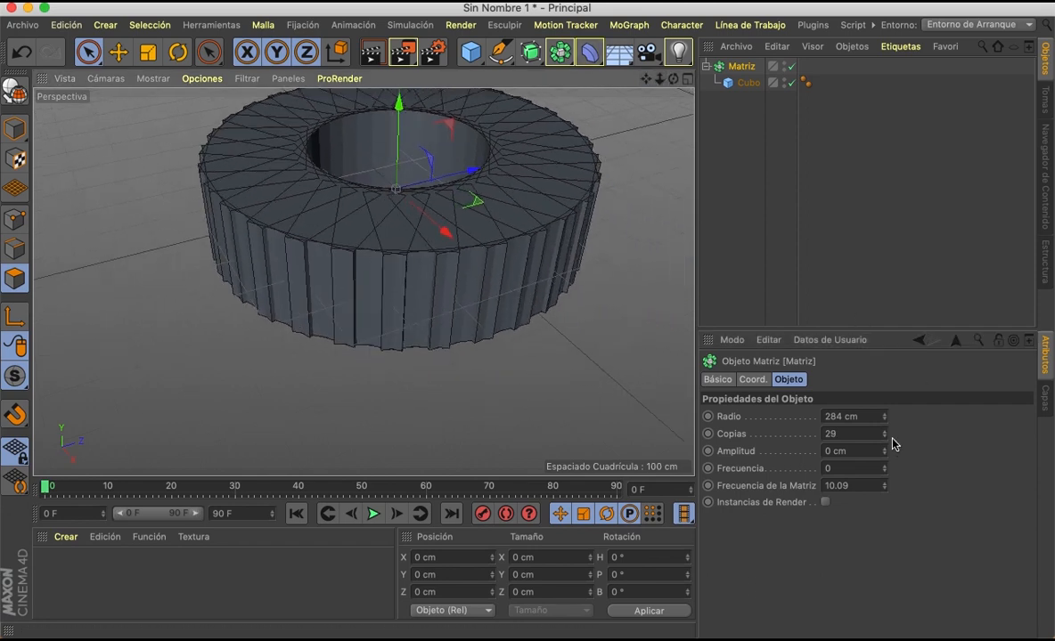
- Convert the Matriz generator into an editable null and expand its hierarchy of cubes
left_click(789, 67)
left_click(789, 68)
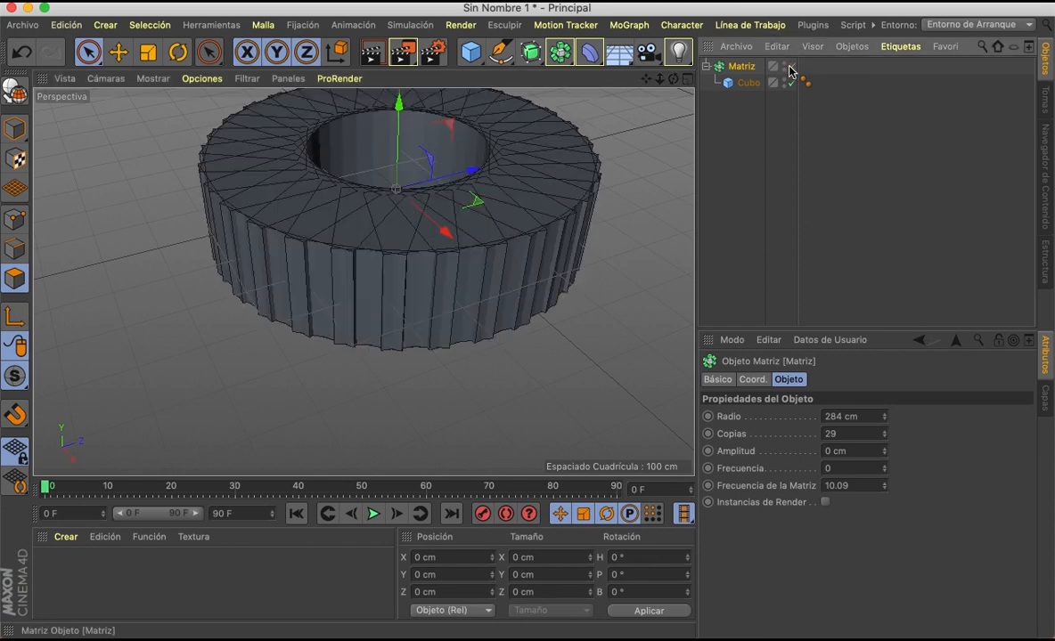
key("c")
left_click(706, 66)
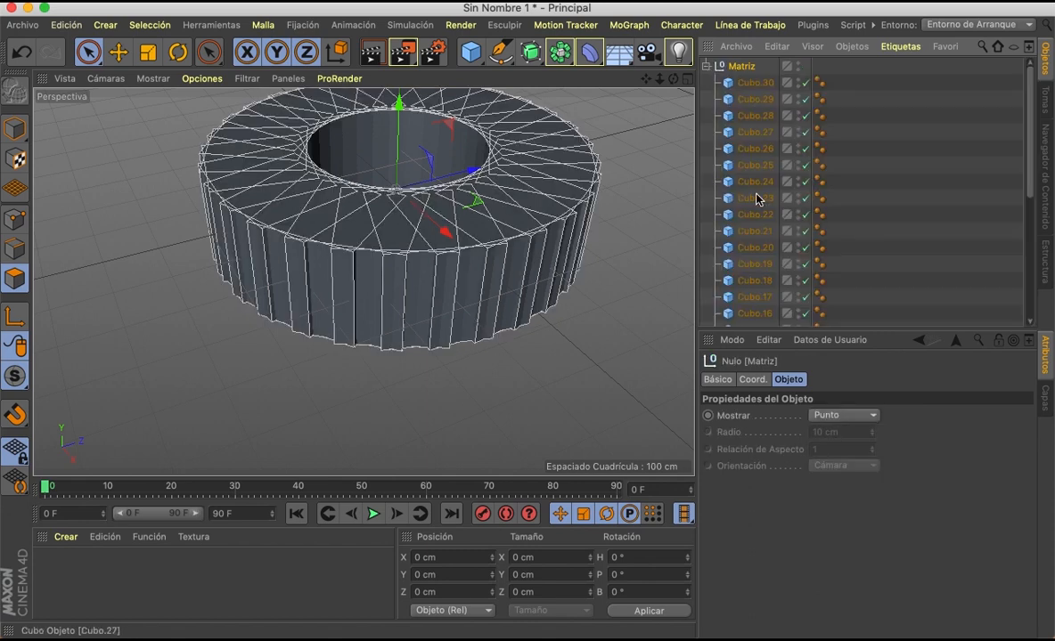
- Examine the individual cubes listed under the converted Matriz null
scroll(753, 178, "down", 5)
scroll(758, 205, "up", 5)
scroll(758, 206, "down", 5)
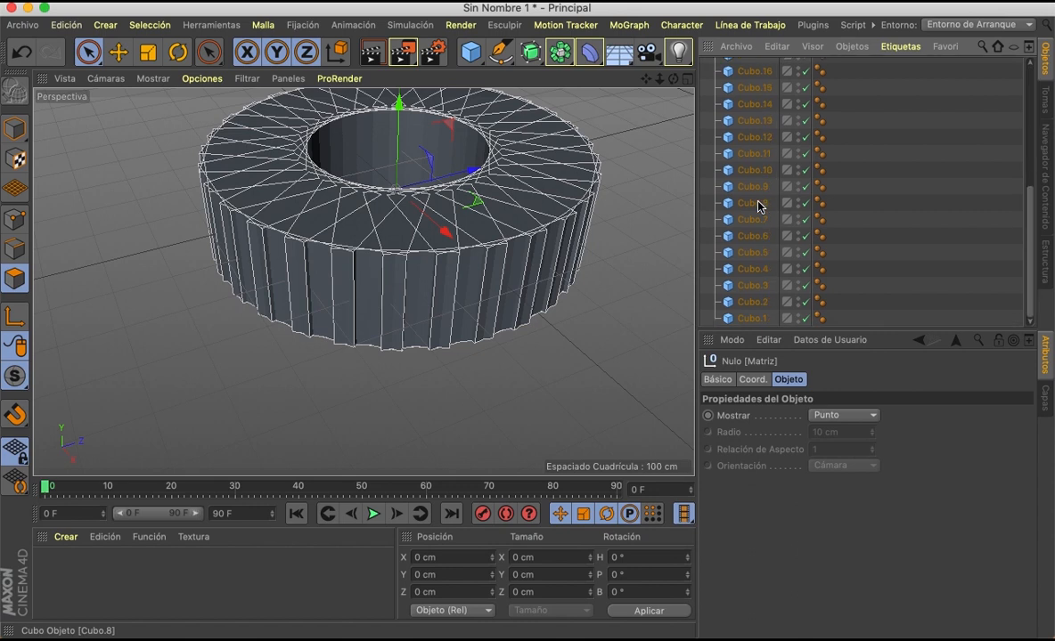
scroll(758, 205, "up", 5)
left_click(707, 67)
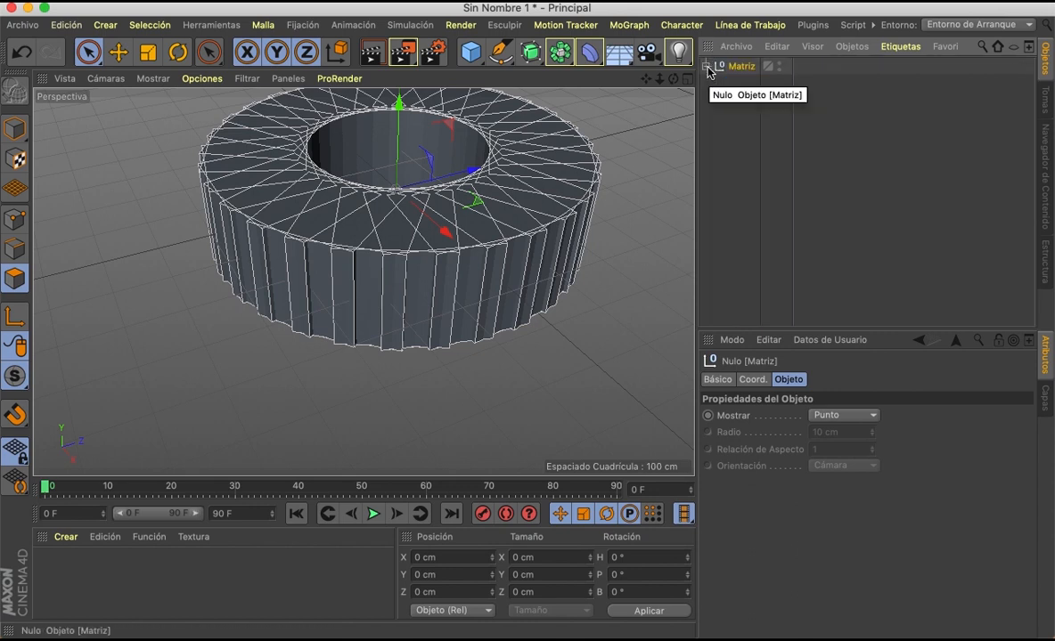
left_click(706, 67)
scroll(772, 234, "down", 5)
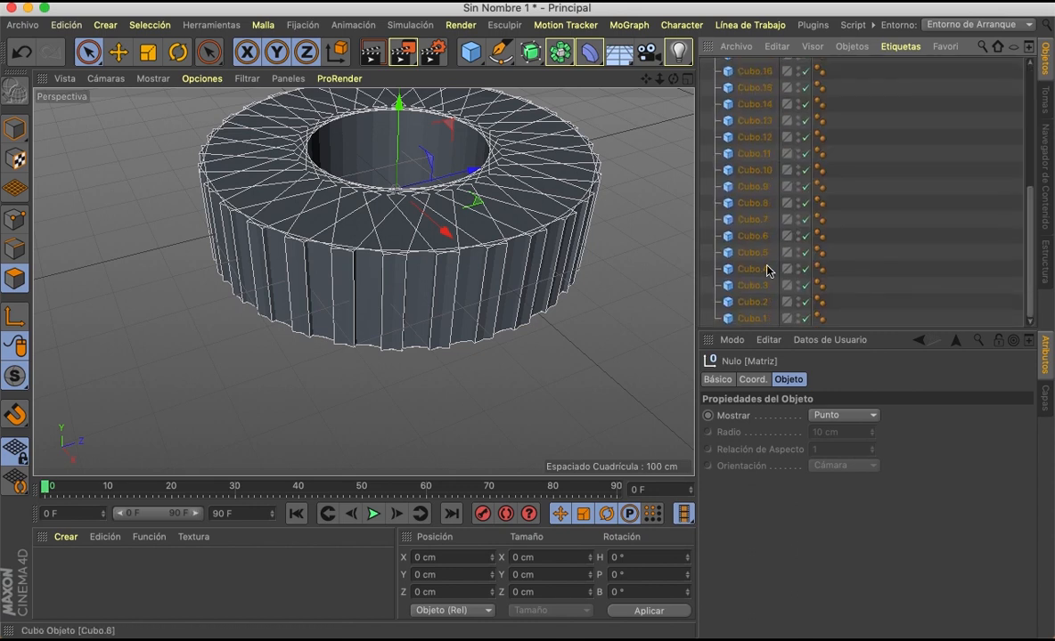
scroll(761, 267, "up", 5)
- Select all the cubes from Cubo.30 to Cubo.1 and merge them with Conectar+Eliminar
left_click(712, 86)
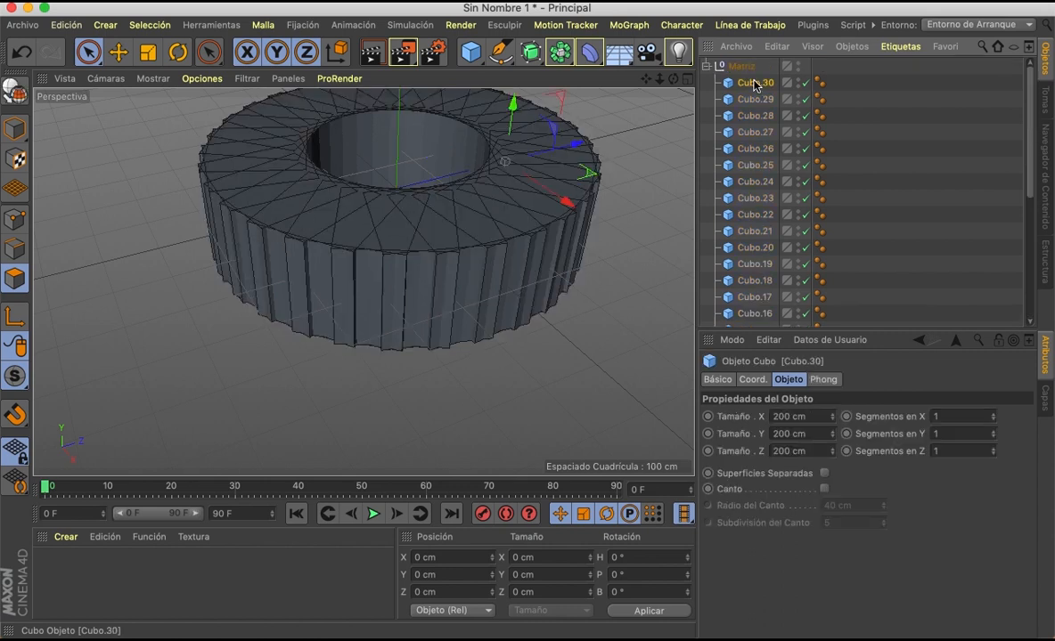
scroll(756, 161, "down", 5)
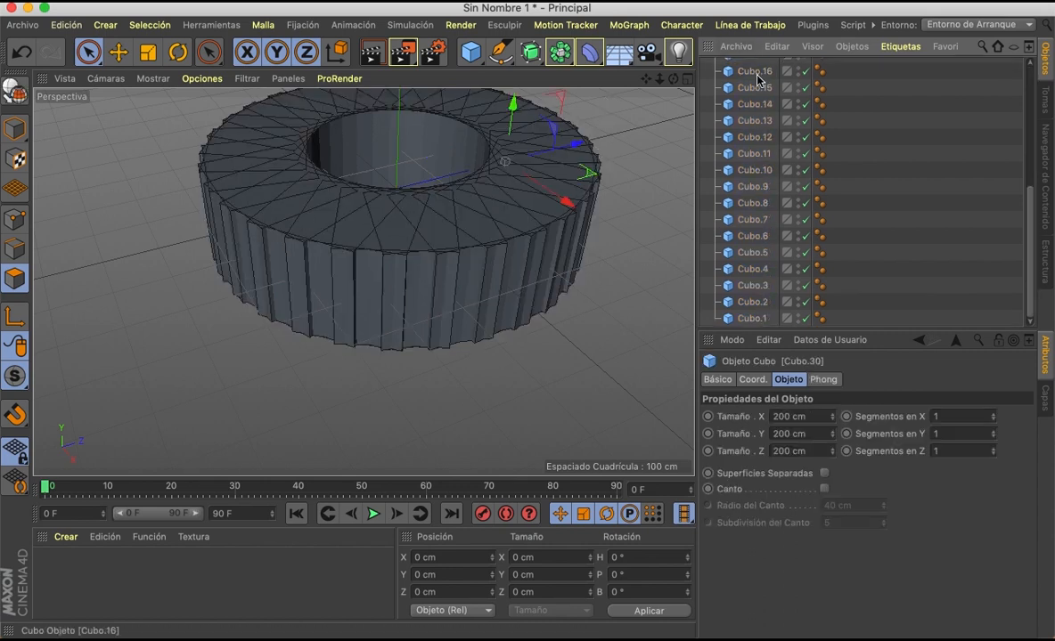
scroll(753, 104, "up", 5)
scroll(756, 161, "down", 5)
left_click(751, 319, "shift")
scroll(757, 182, "up", 5)
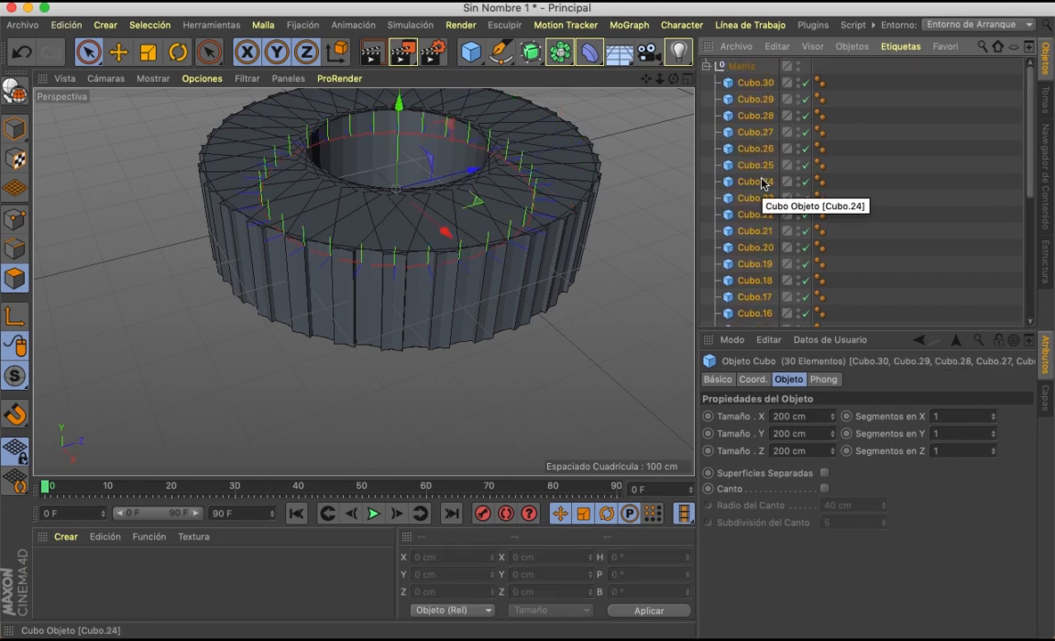
right_click(763, 183)
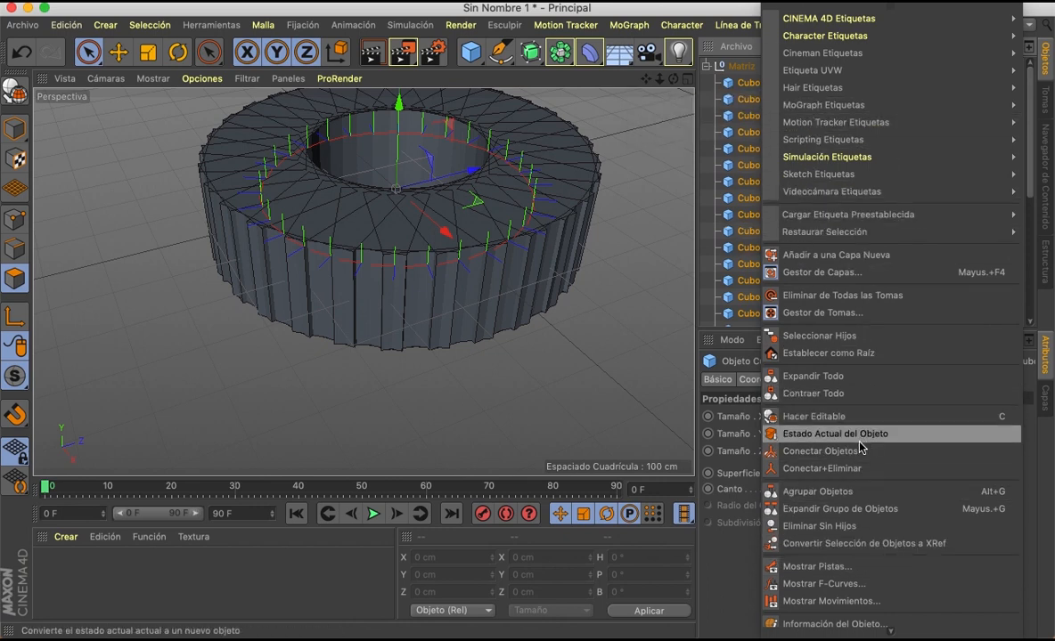
left_click(840, 469)
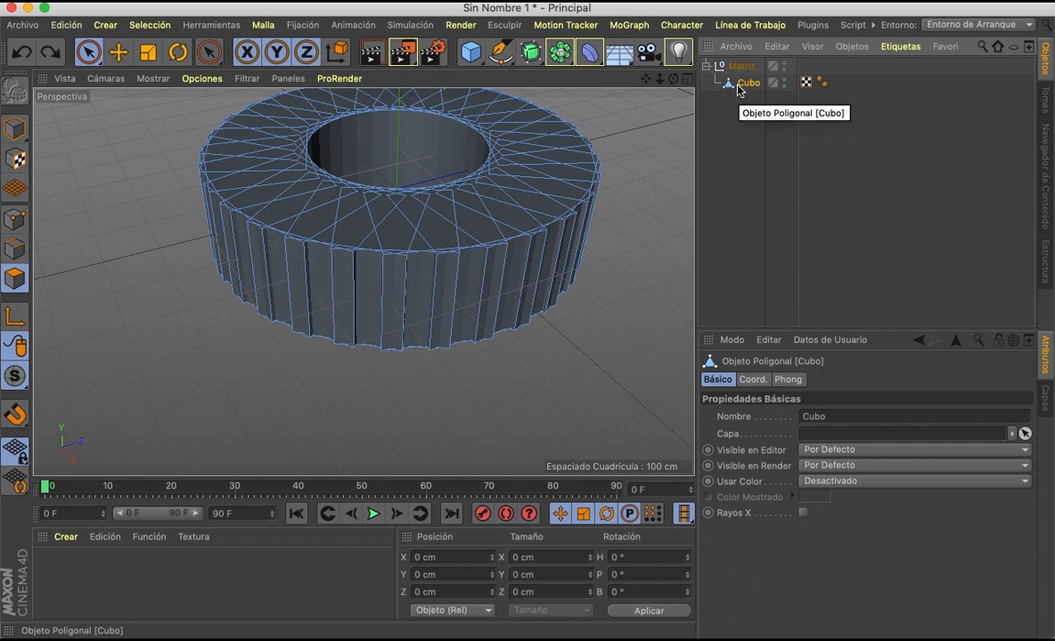
- Undo the merge, try Conectar Objetos on the same cubes, and look over the original cubes in the list
key("super+z")
right_click(739, 89)
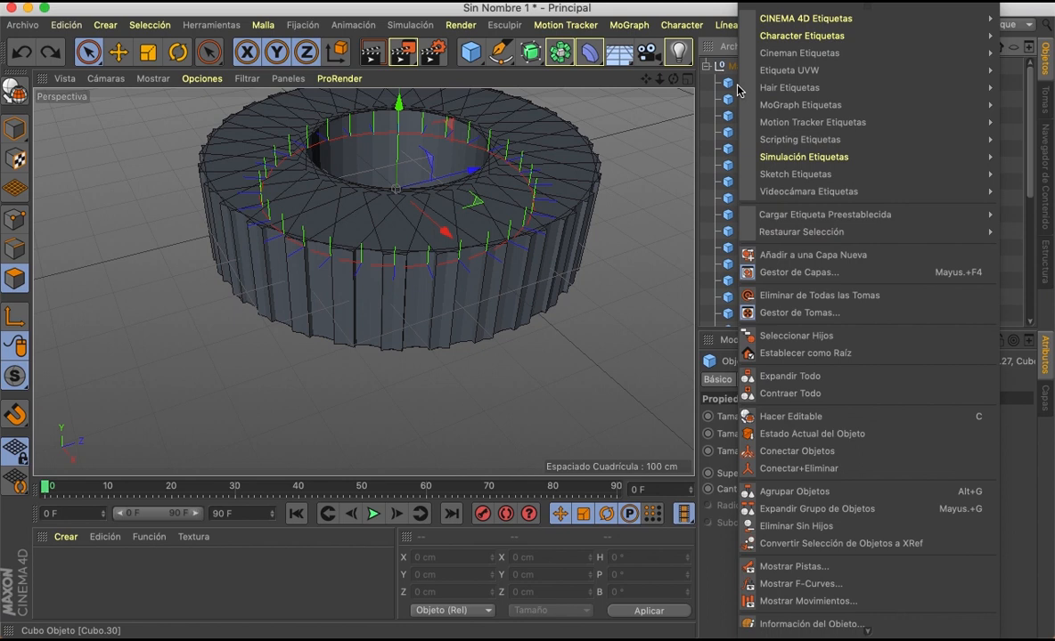
left_click(744, 450)
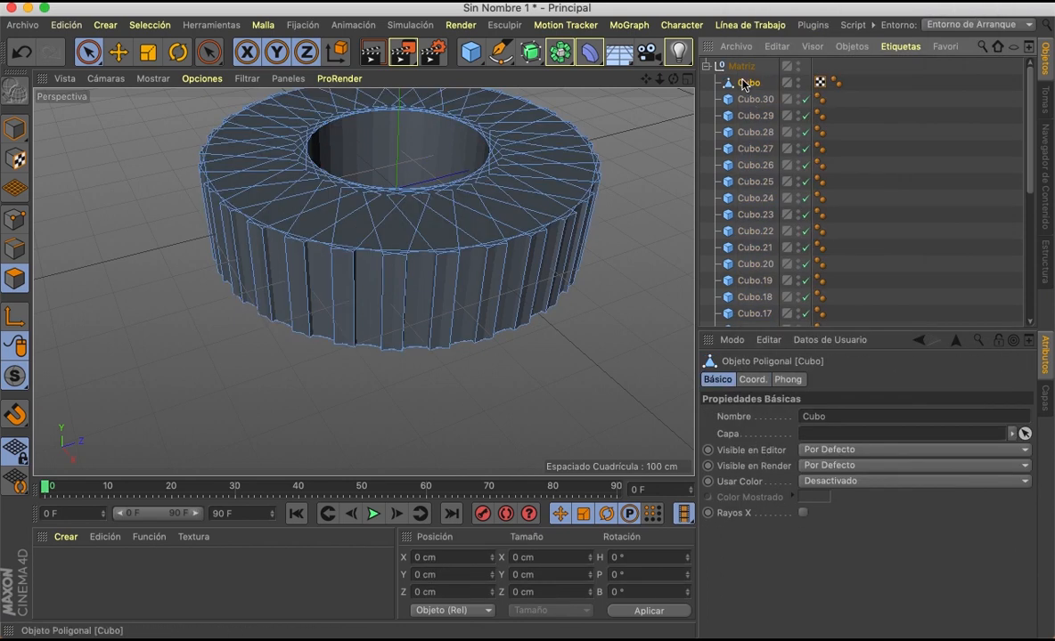
left_click(754, 99)
scroll(762, 268, "down", 5)
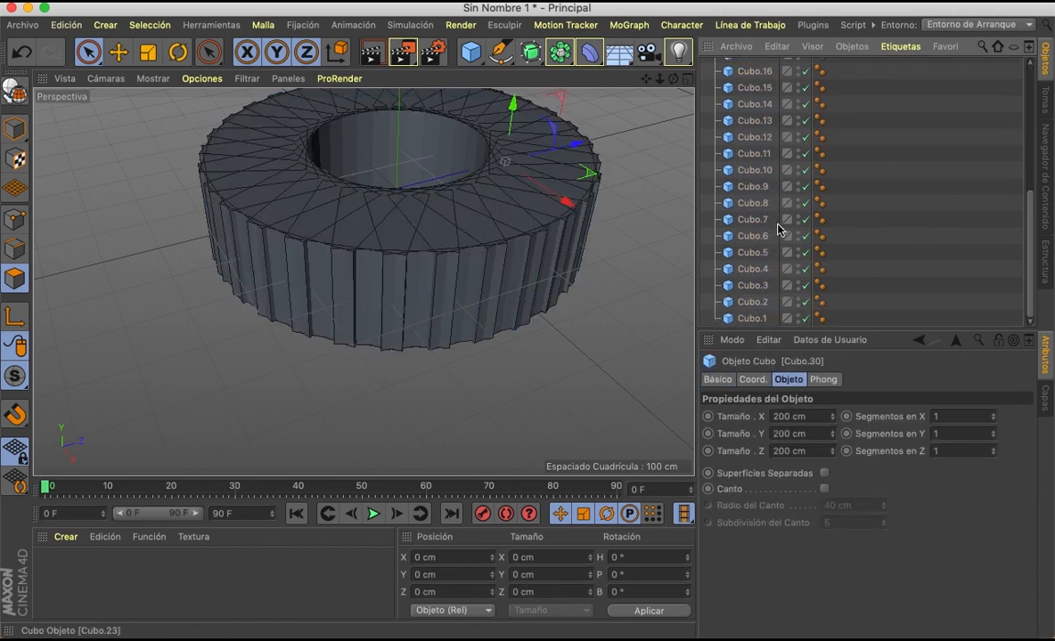
scroll(764, 267, "up", 5)
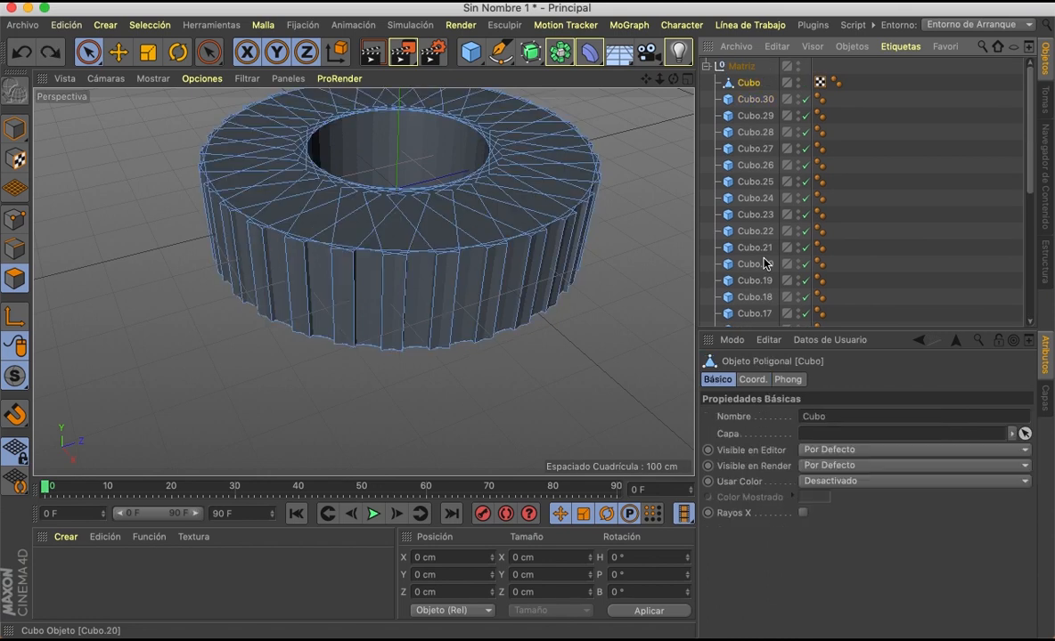
- Merge the selected cubes into a single polygon object with Conectar+Eliminar, and check the Matriz hierarchy
right_click(762, 254)
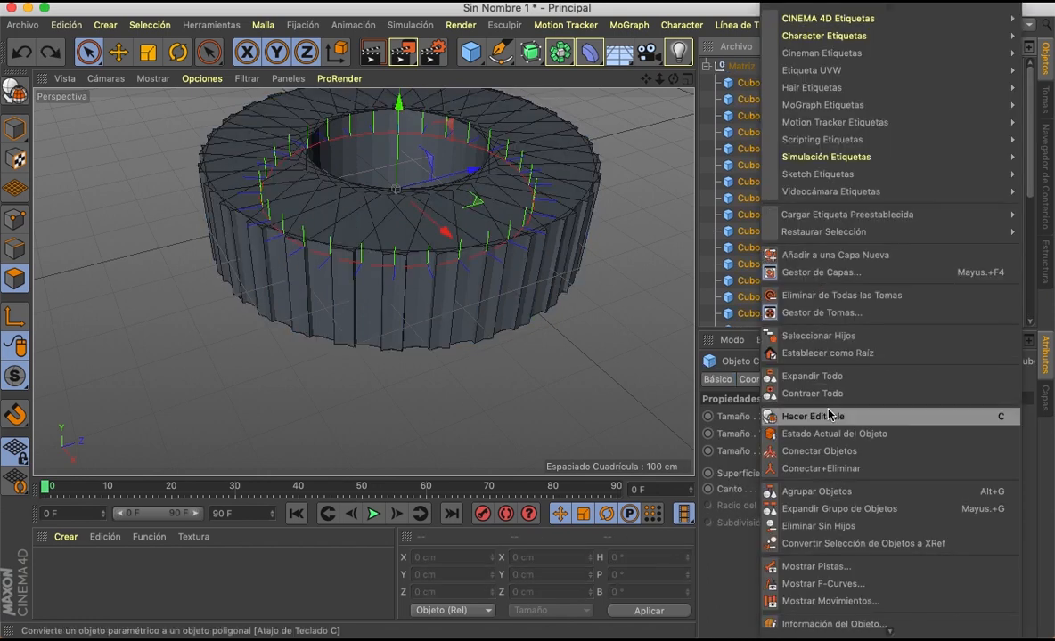
left_click(820, 467)
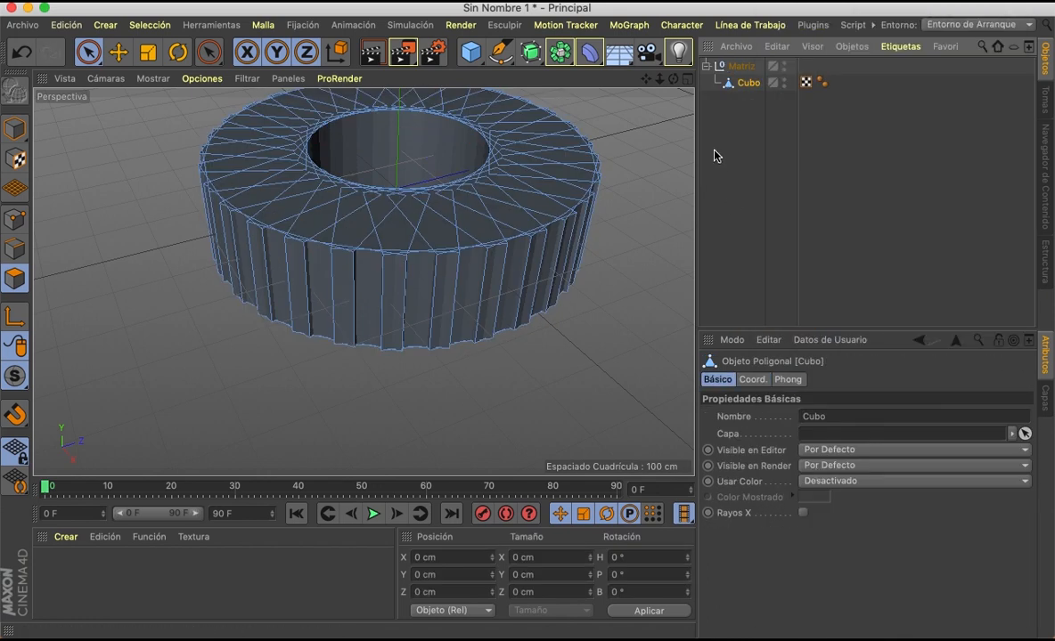
left_click(706, 66)
left_click(705, 66)
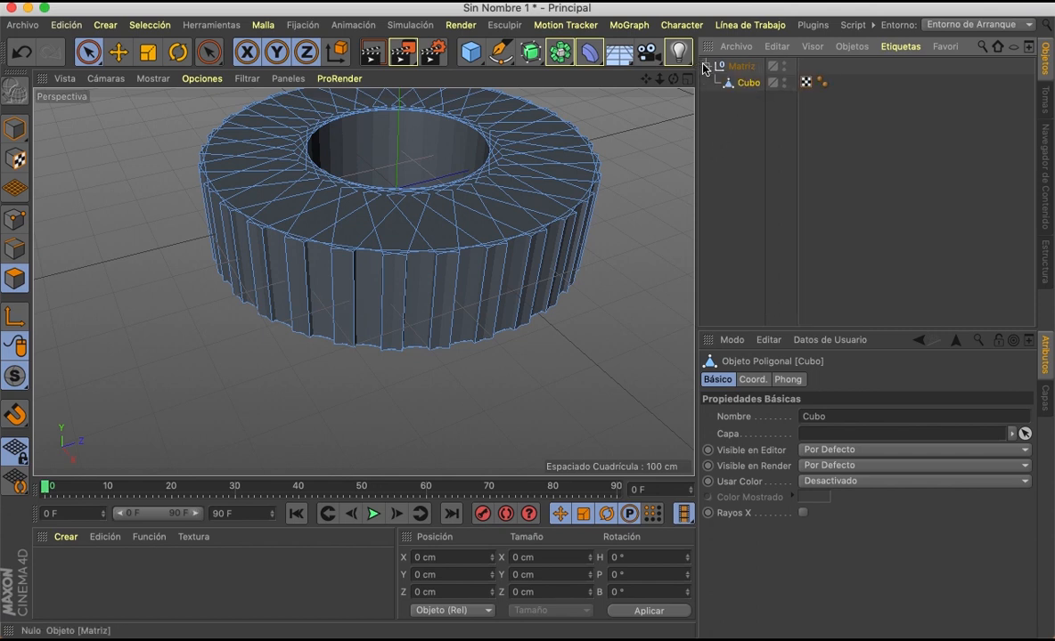
- Move the merged Cubo out of the Matriz null and delete the empty null
left_click_drag(734, 90, 730, 165)
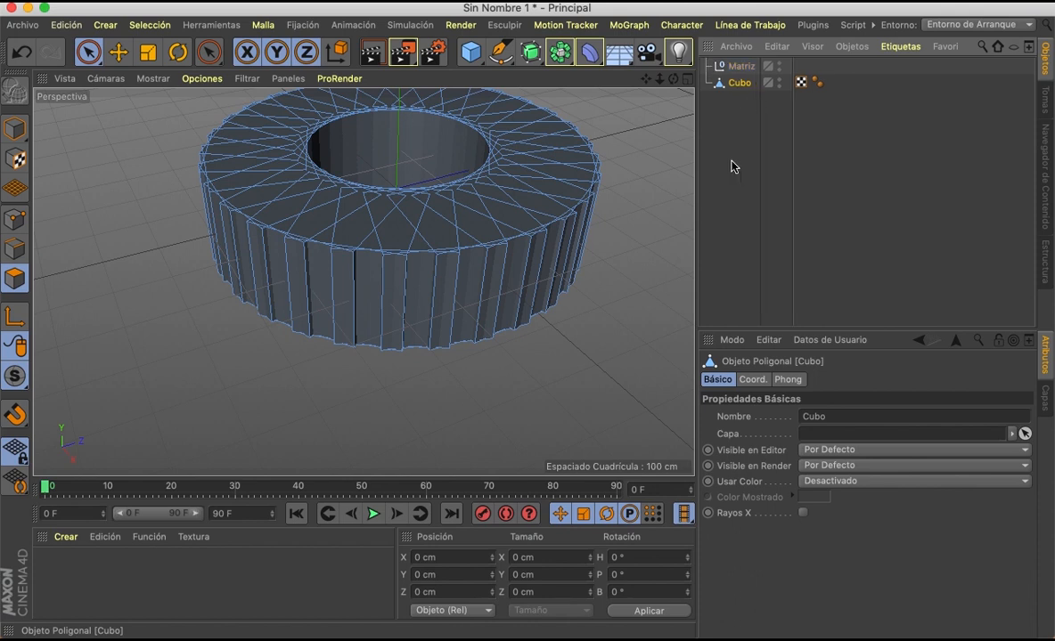
left_click(725, 71)
key("Delete")
left_click(724, 70)
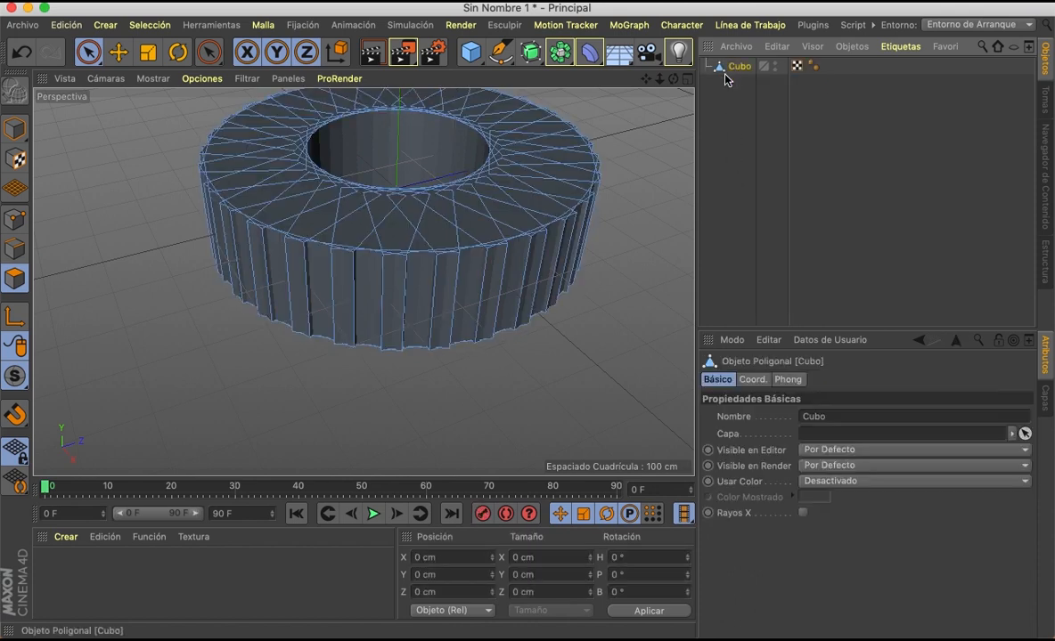
- Scale the merged ring as a whole object along Y into a column about 2012 cm tall
left_click_drag(671, 82, 668, 85)
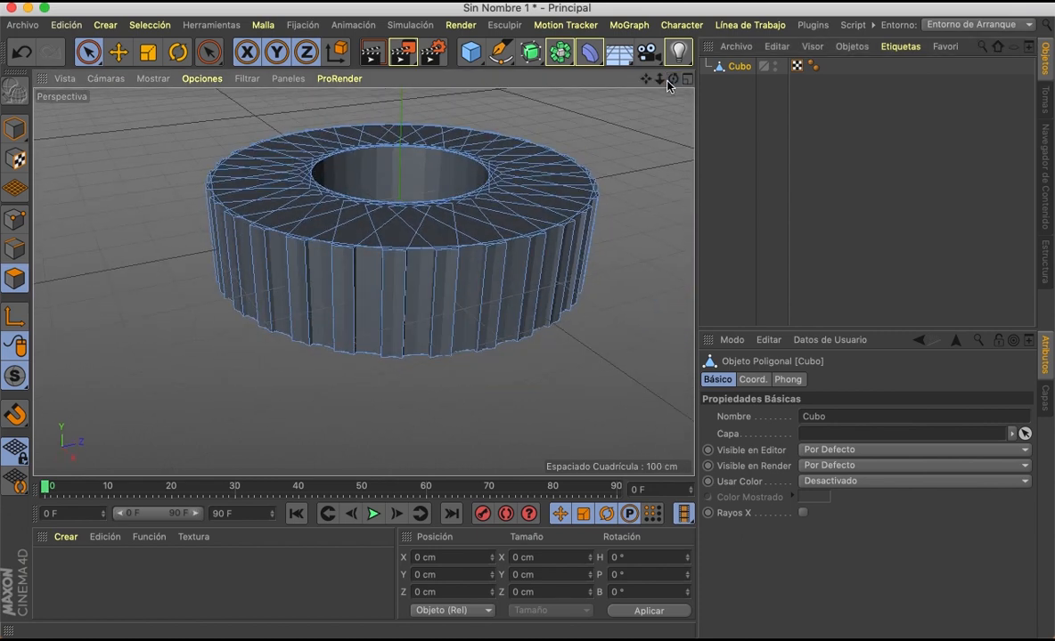
left_click(146, 54)
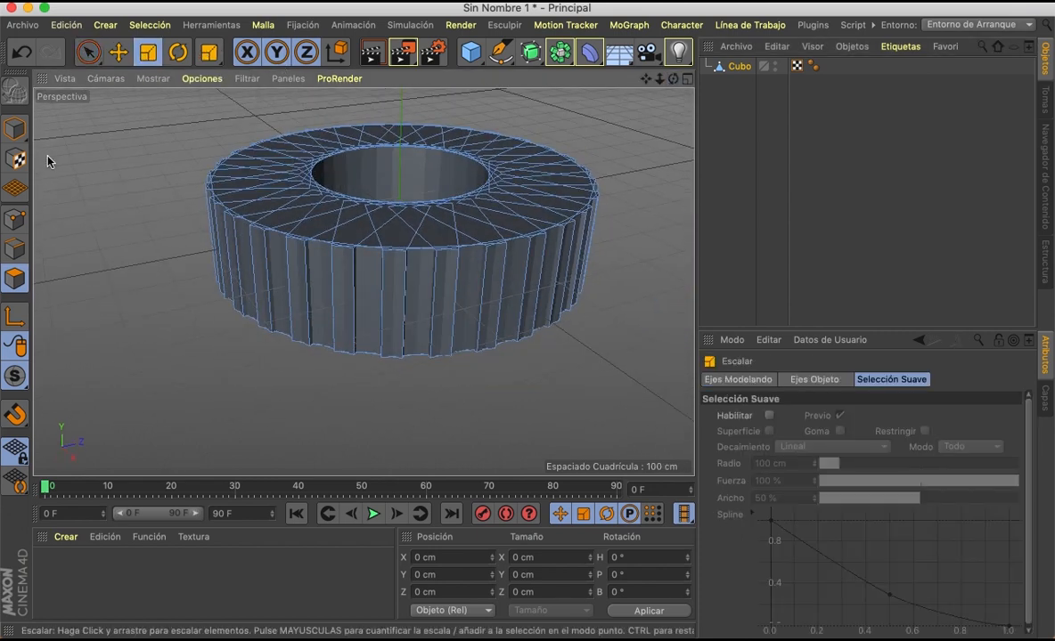
left_click(19, 139)
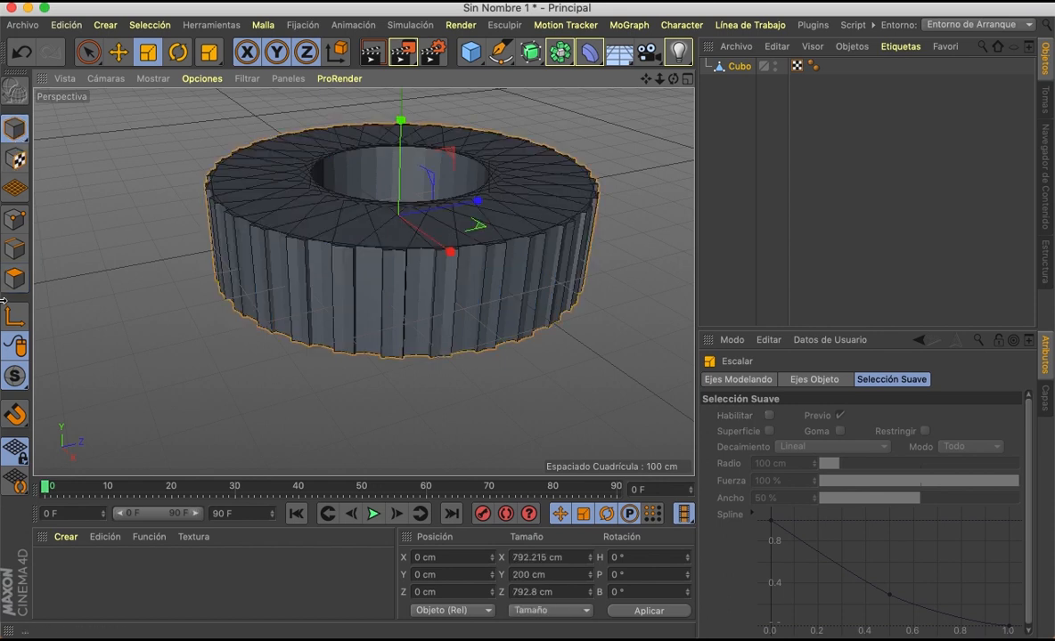
scroll(443, 214, "down", 5)
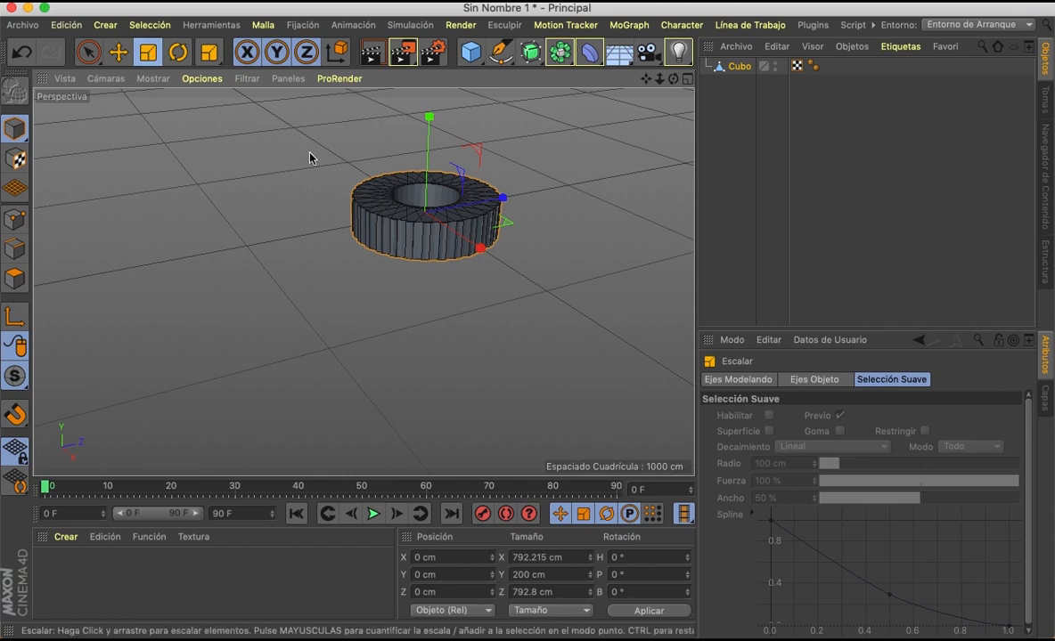
left_click_drag(424, 175, 422, 142)
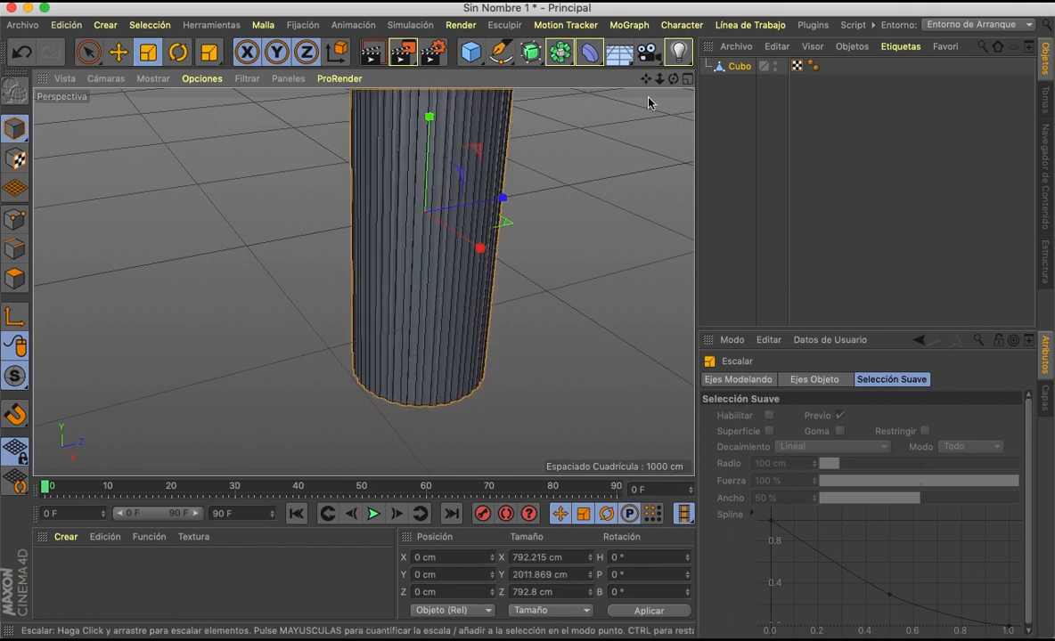
left_click_drag(645, 79, 366, 283)
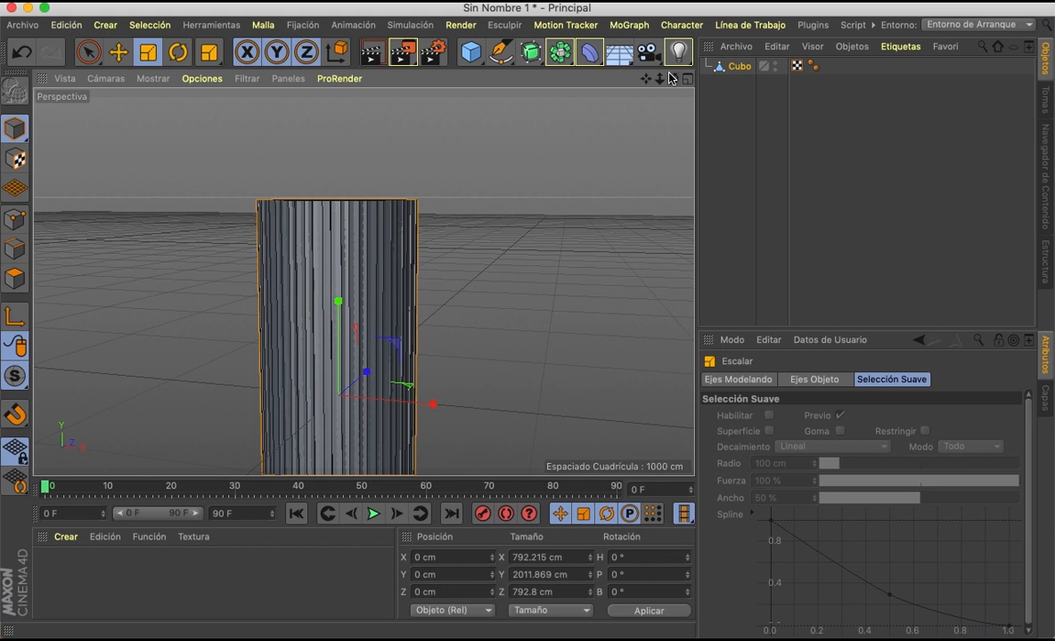
- Delete the merged Cubo column from the scene
left_click(720, 68)
key("Delete")
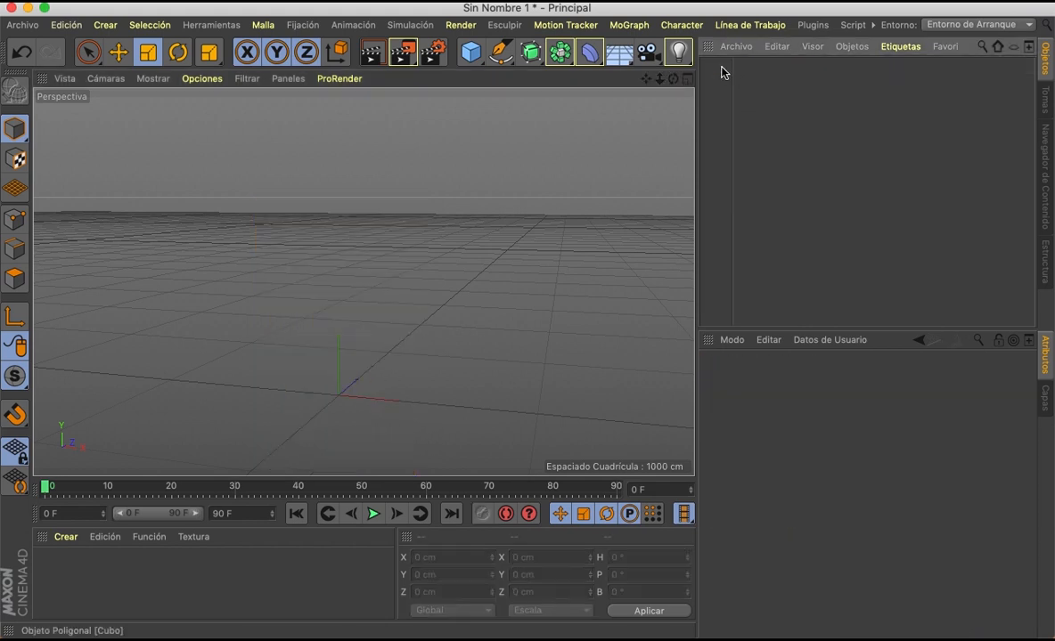
left_click_drag(560, 52, 884, 71)
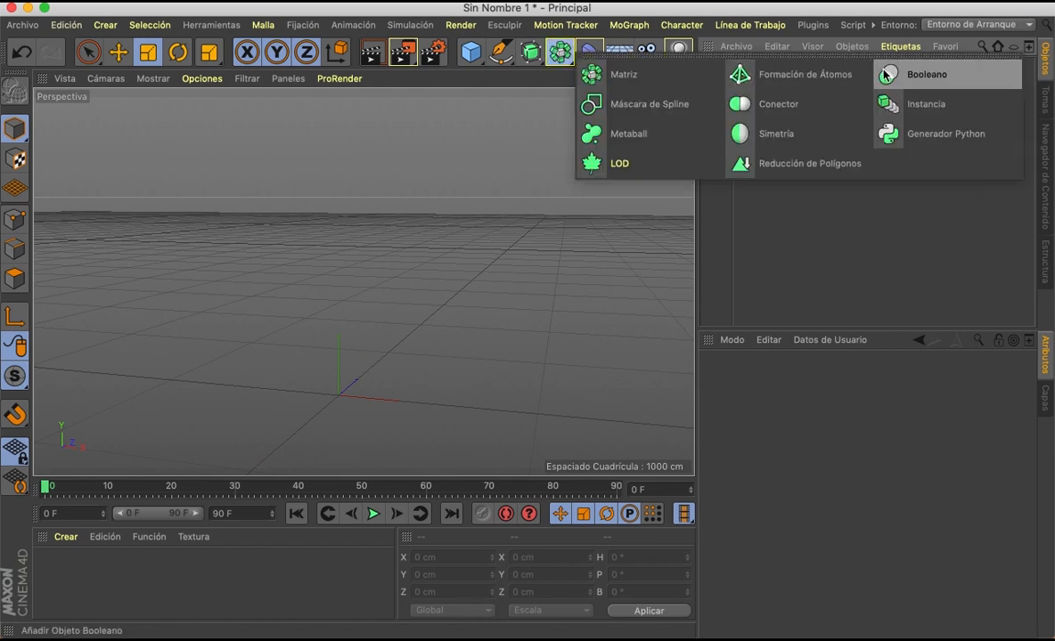
left_click(350, 175)
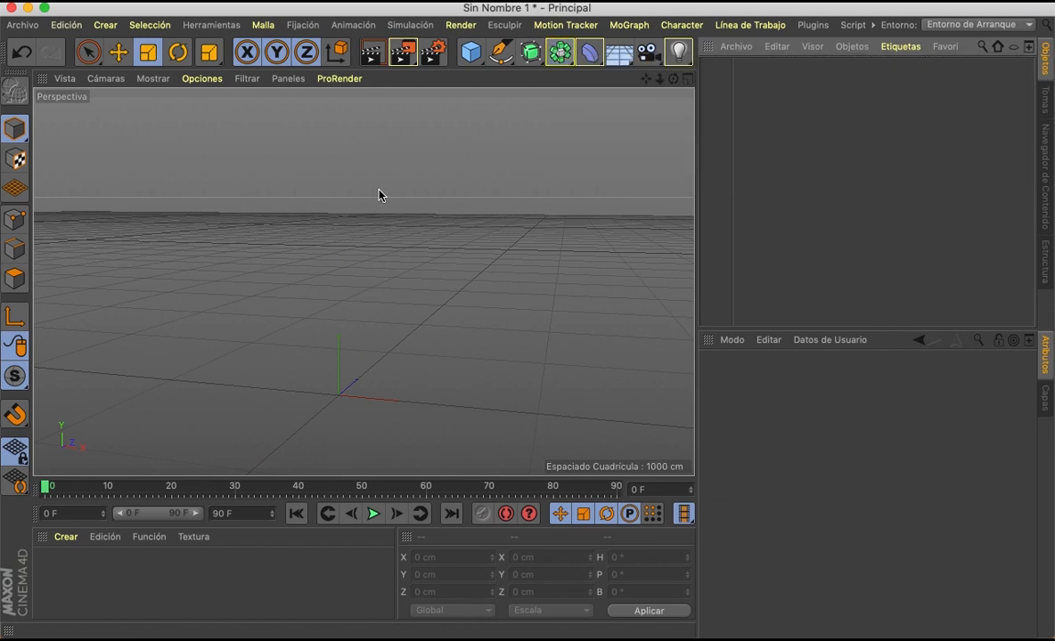
- Add a cube primitive and scale it uniformly to about 258 cm per side
left_click(470, 51)
left_click_drag(472, 306, 600, 194)
left_click(65, 79)
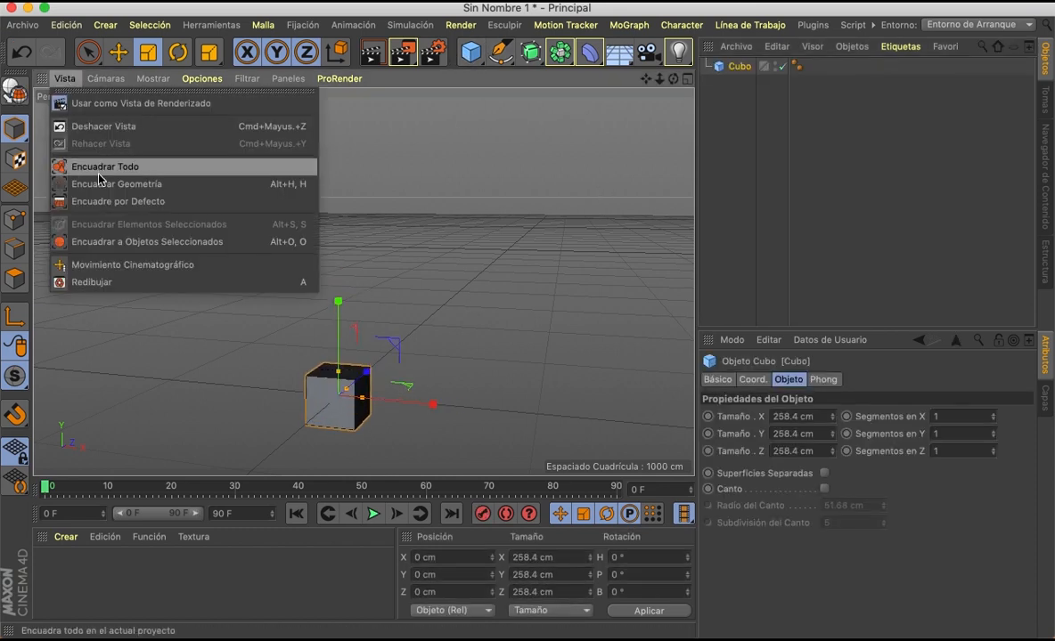
left_click(99, 202)
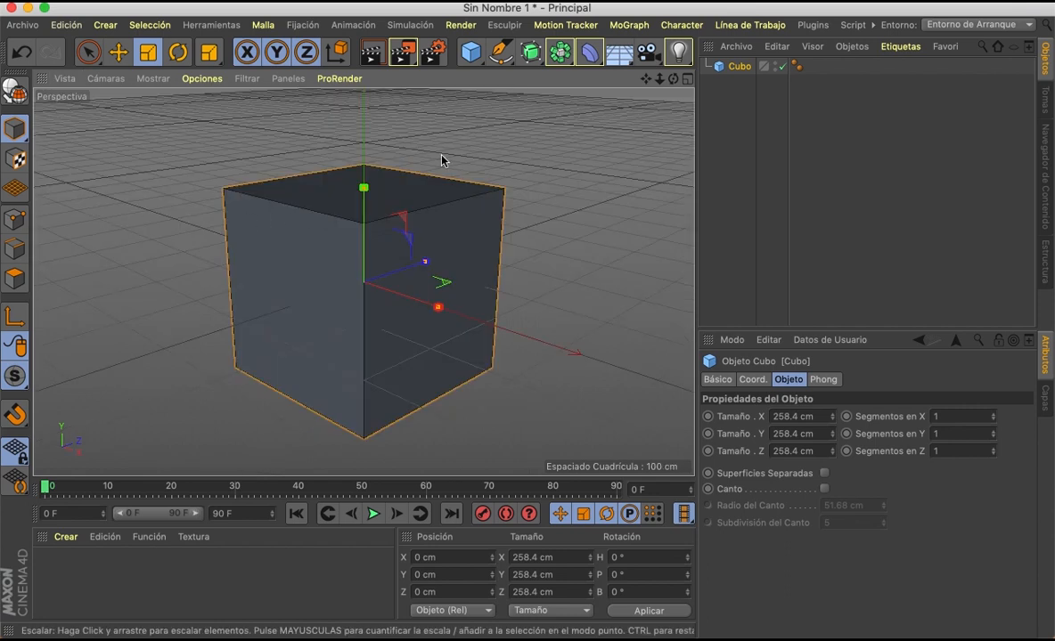
- Add a cylinder through the cube's centre and scale it to about 69 cm radius and 365 cm height
left_click_drag(471, 52, 899, 80)
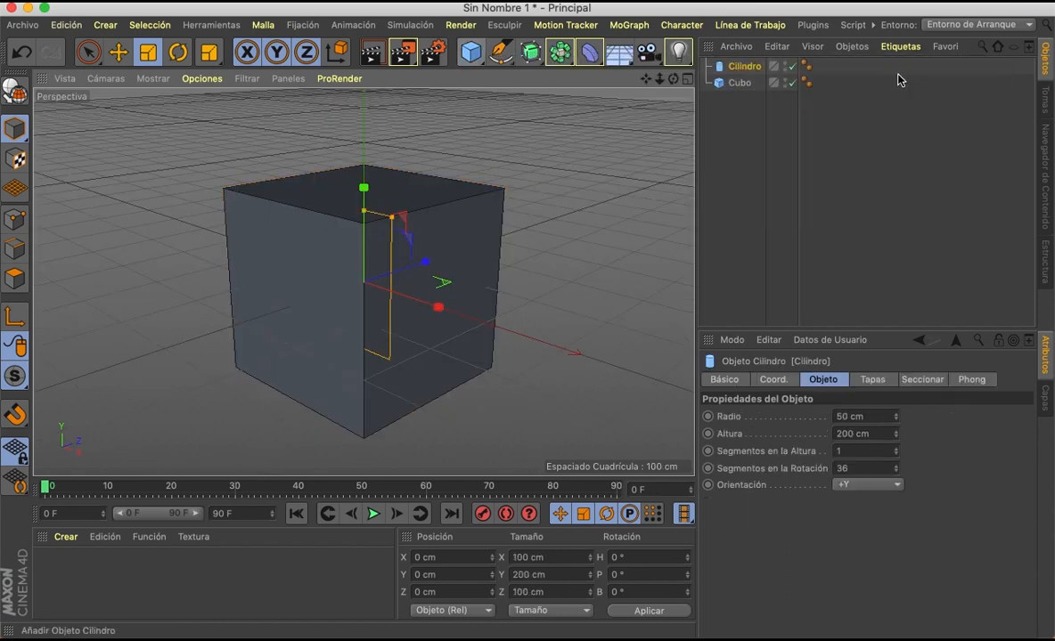
left_click_drag(369, 182, 404, 161)
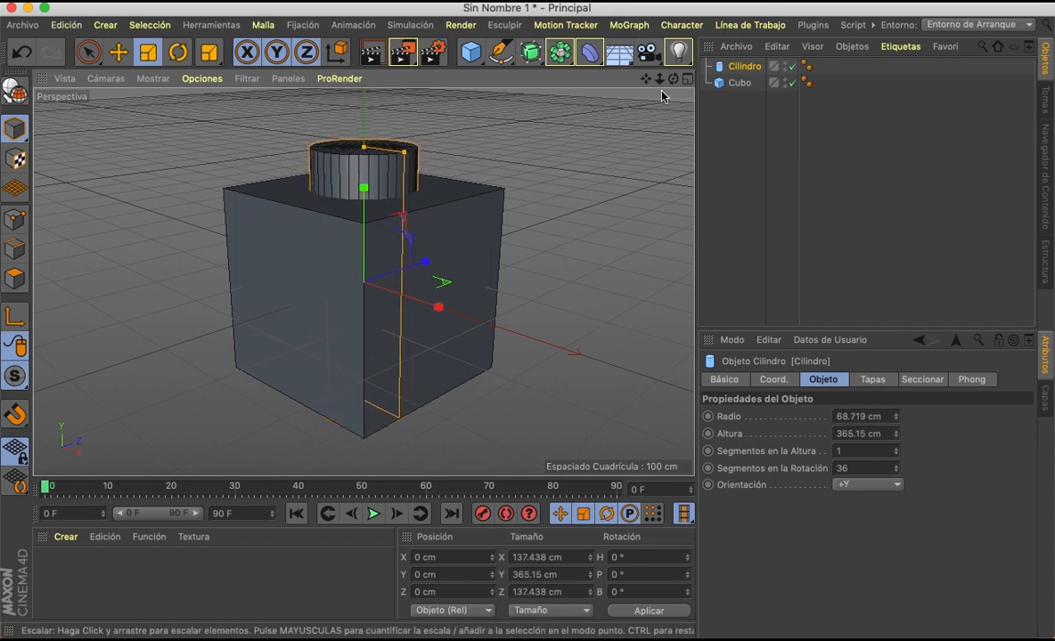
mouse_move(672, 79)
left_mouse_down()
mouse_move(363, 282)
mouse_move(674, 84)
left_mouse_up()
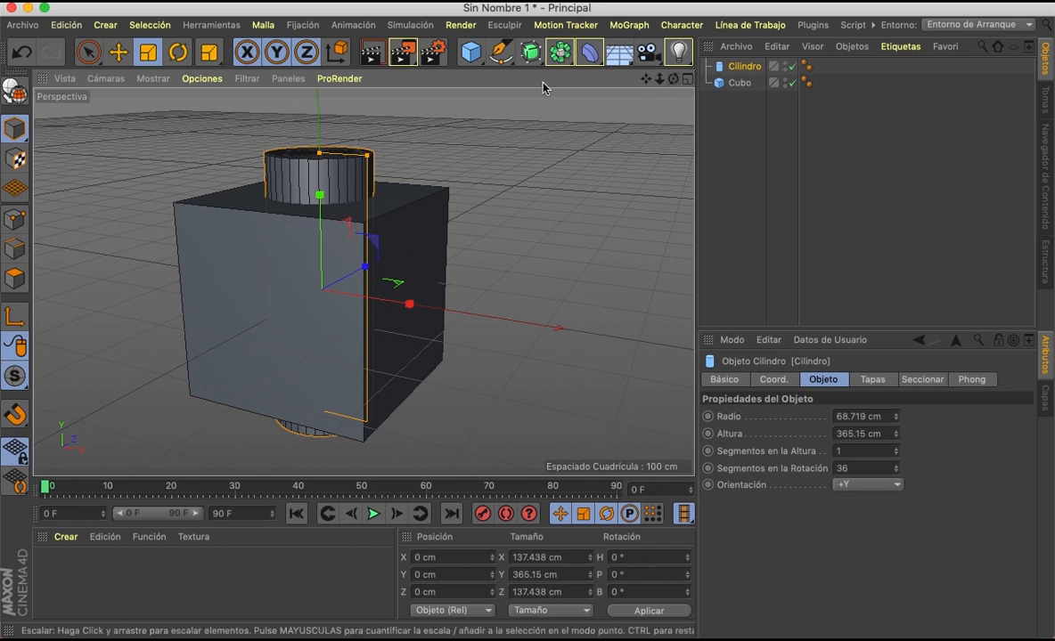
- Add a Booleano generator and nest the cube above the cylinder inside it, so the cylinder is subtracted from the cube
left_click_drag(559, 59, 934, 86)
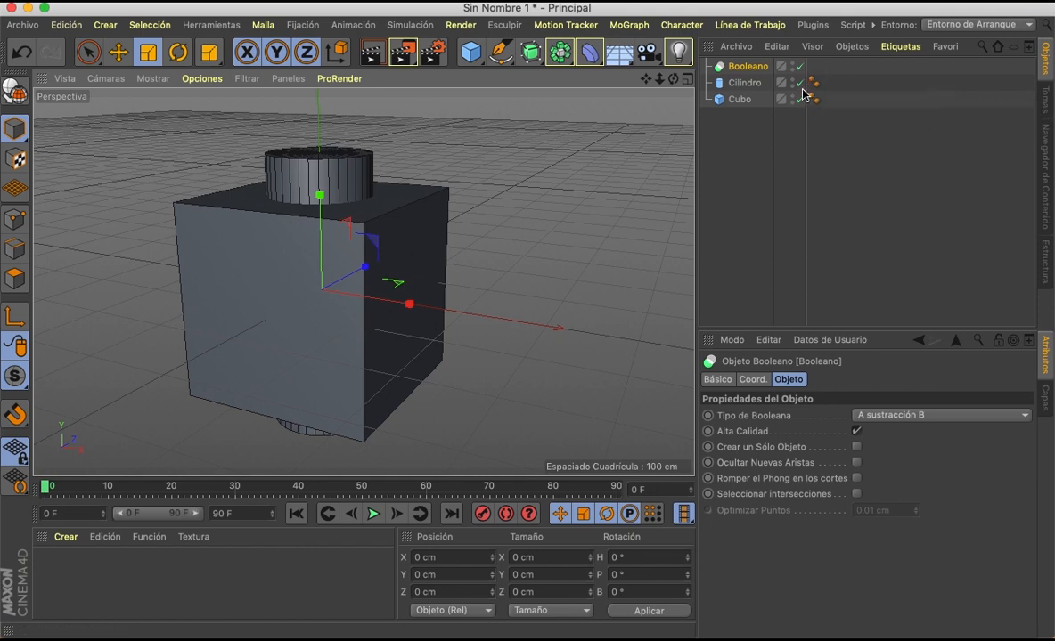
left_click(744, 101)
left_click(736, 138)
left_click(741, 84)
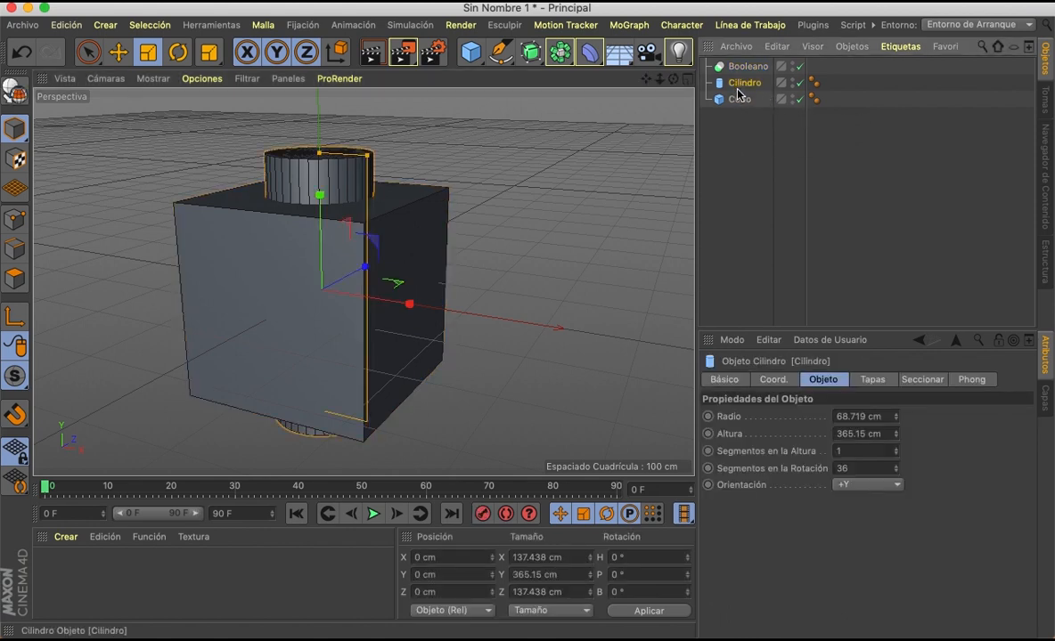
left_click_drag(737, 84, 725, 67)
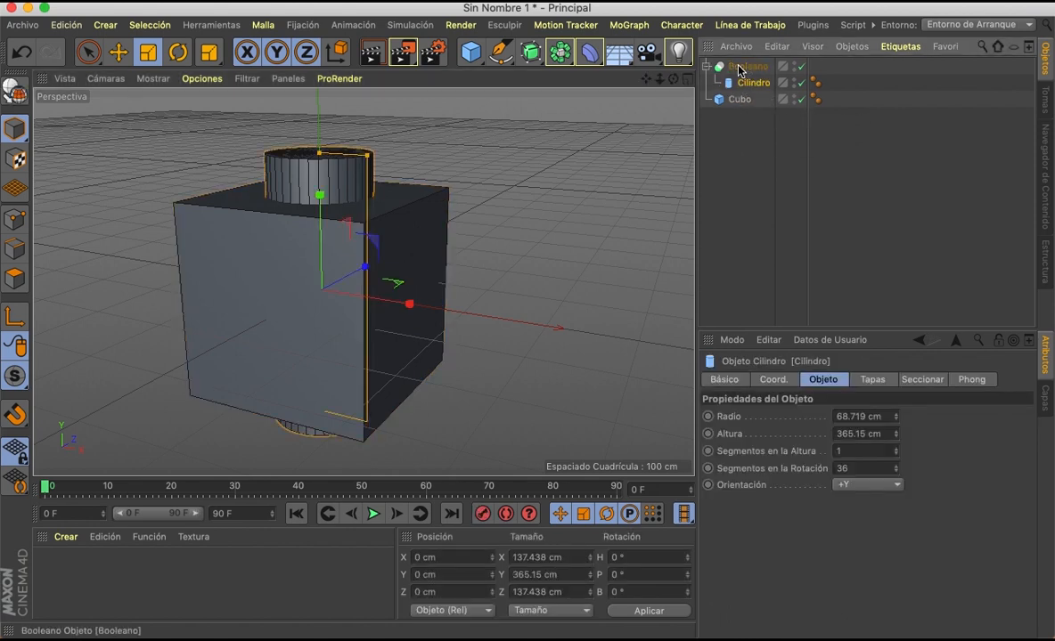
left_click(736, 99)
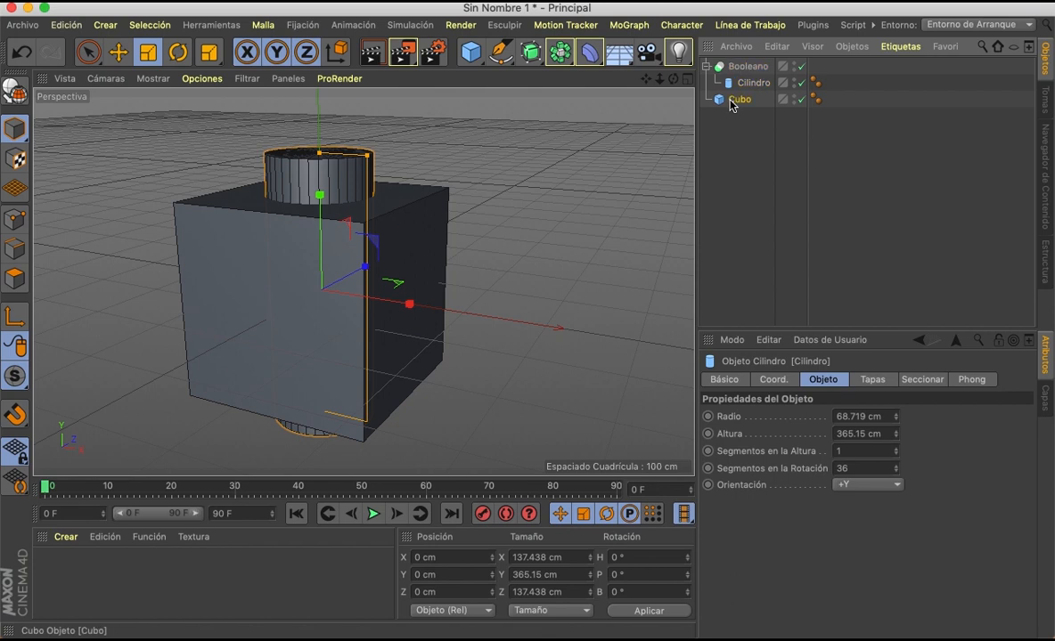
left_click_drag(731, 103, 738, 70)
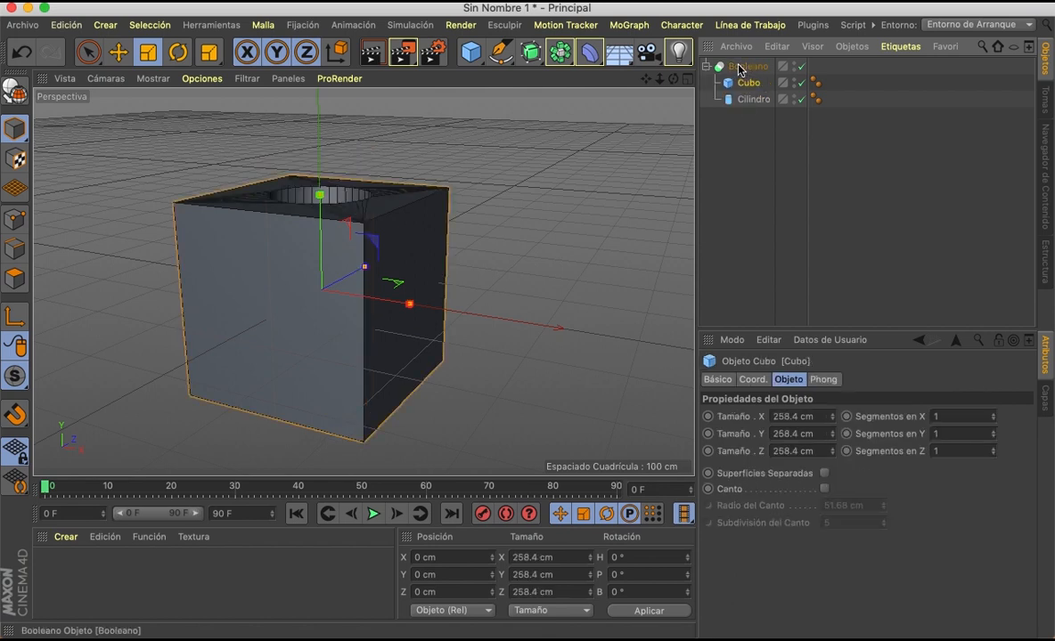
left_click_drag(674, 78, 364, 282)
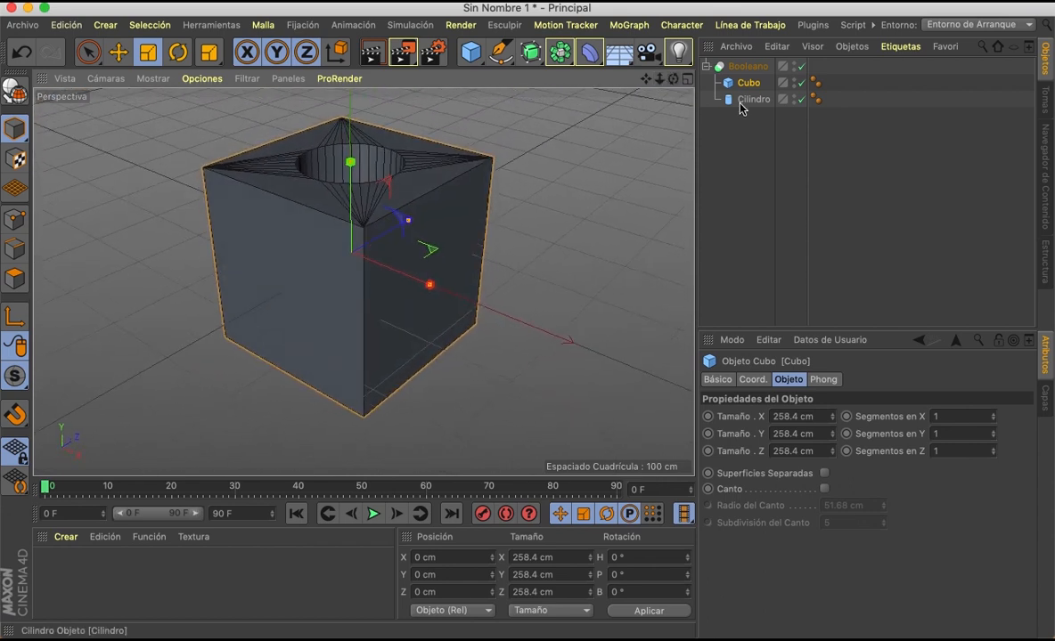
- Raise the cube's segments to 5 along X, Y and Z
left_click(994, 413)
left_click(994, 413)
left_click(995, 414)
left_click(994, 413)
left_click(995, 431)
left_click(994, 432)
left_click(994, 431)
left_click(994, 431)
left_click(994, 449)
left_click(994, 449)
left_click(994, 449)
left_click(994, 449)
left_click_drag(361, 383, 362, 166, "alt")
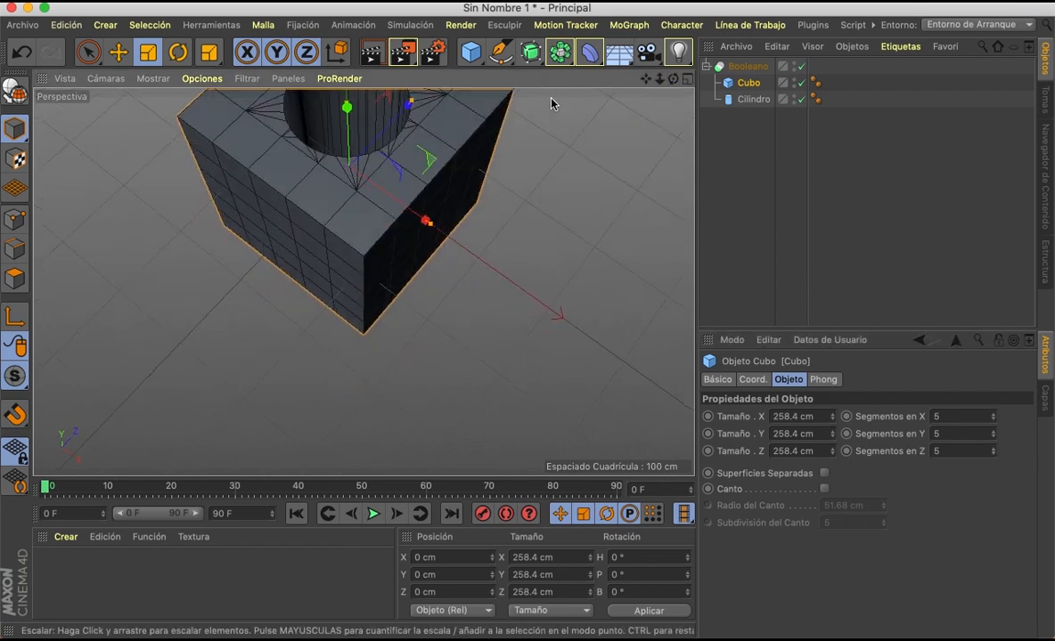
left_click_drag(646, 78, 733, 198)
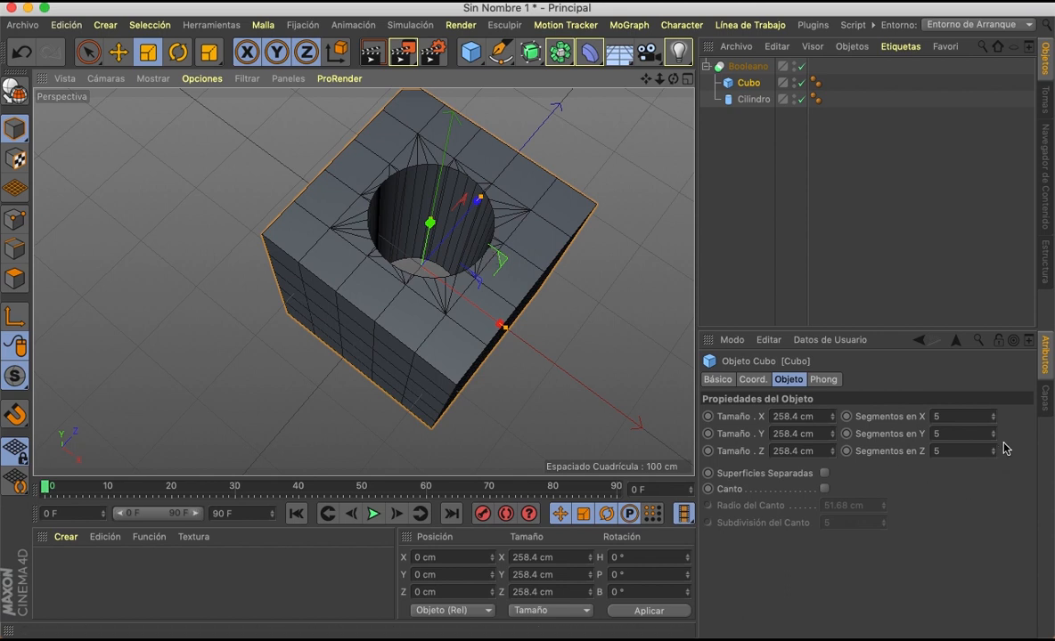
- Reset the cube's segments to 1 along X, Y and Z
left_click(988, 418)
type("1")
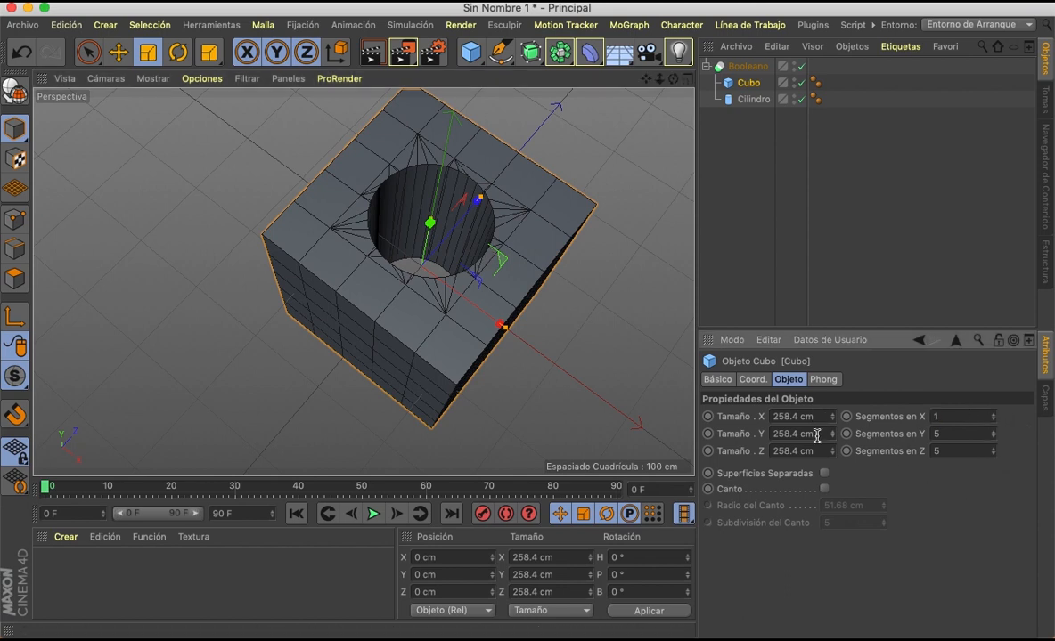
key("Tab")
type("1")
type("1")
key("Return")
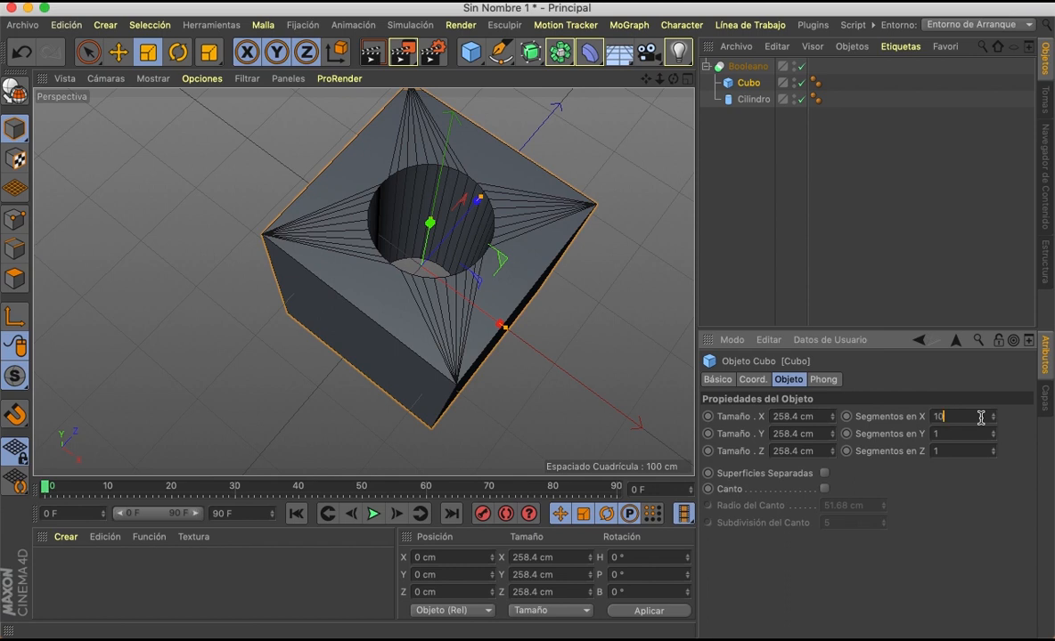
- Set the cube's segments to 10 along X, Y and Z
left_click(981, 417)
type("10")
key("Tab")
type("10")
key("Return")
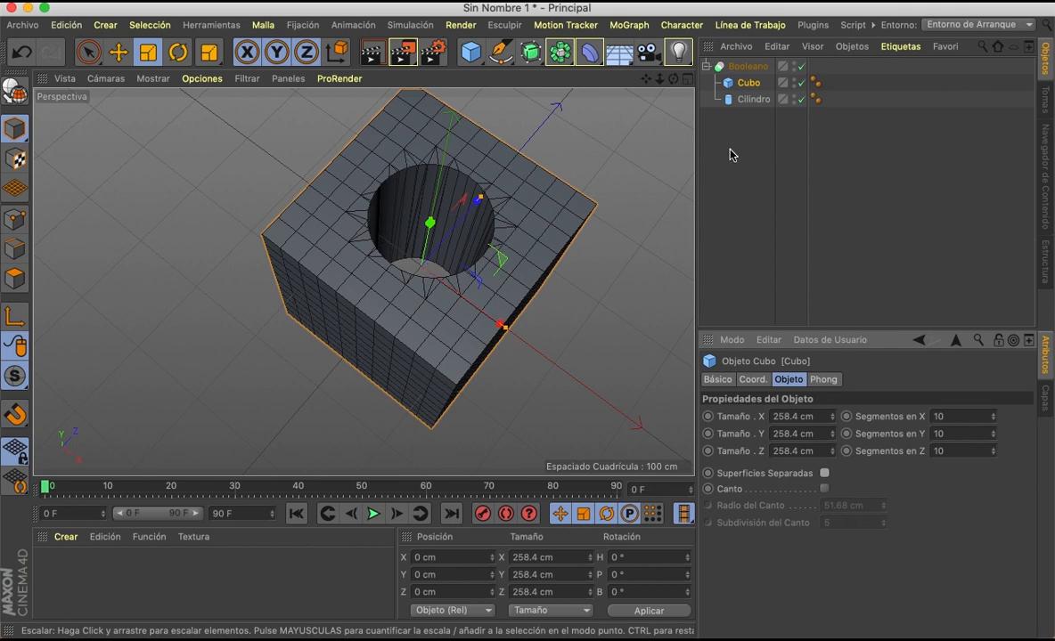
left_click_drag(672, 78, 695, 68)
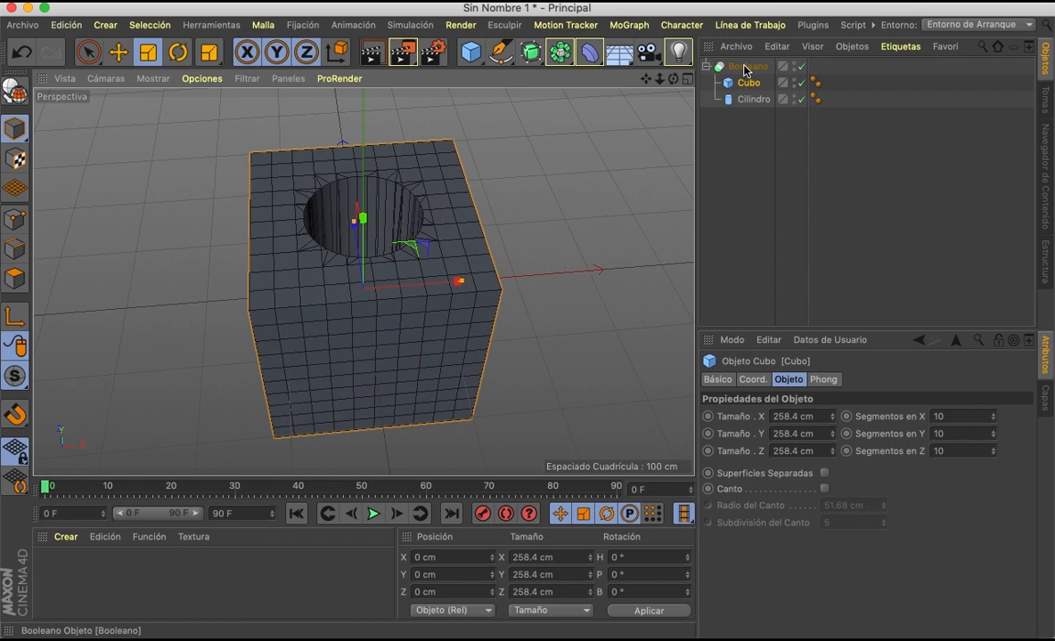
- Change the Booleano's operation type to A unión B and examine the joined shape from above
left_click(748, 66)
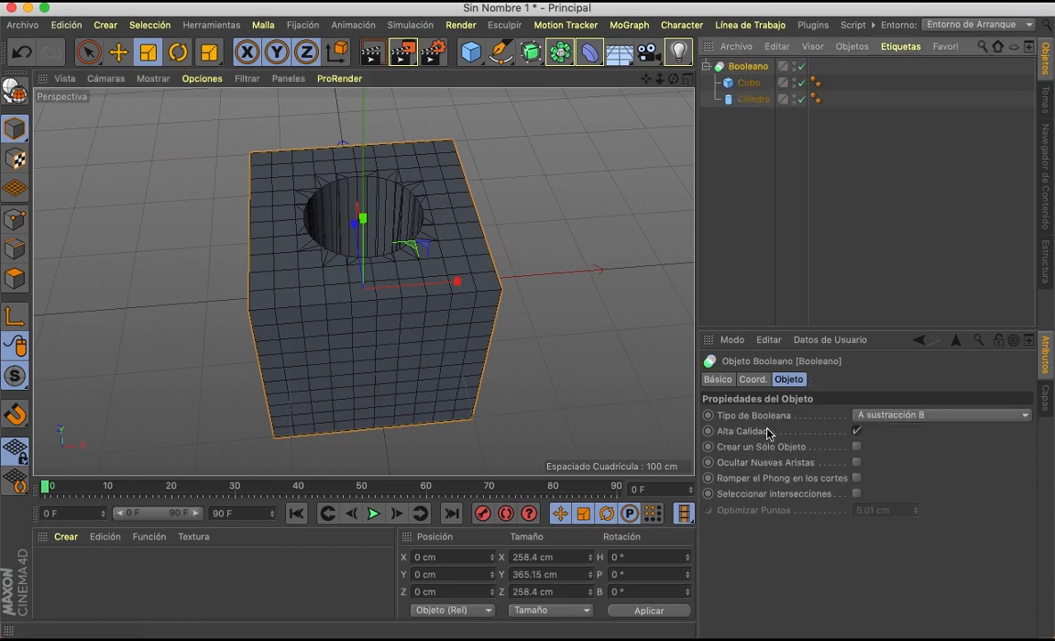
left_click(886, 415)
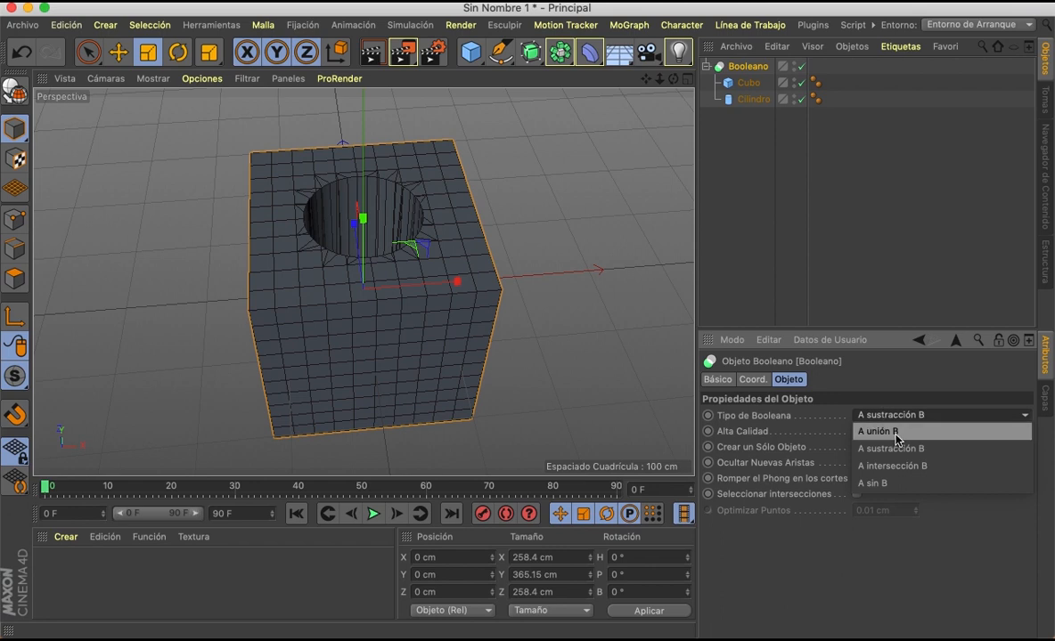
left_click(894, 432)
left_click_drag(672, 78, 570, 18)
left_click_drag(362, 281, 672, 83)
- Try the Boolean types A intersección B and A sin B on the cube and cylinder, inspecting each shape
left_click(877, 416)
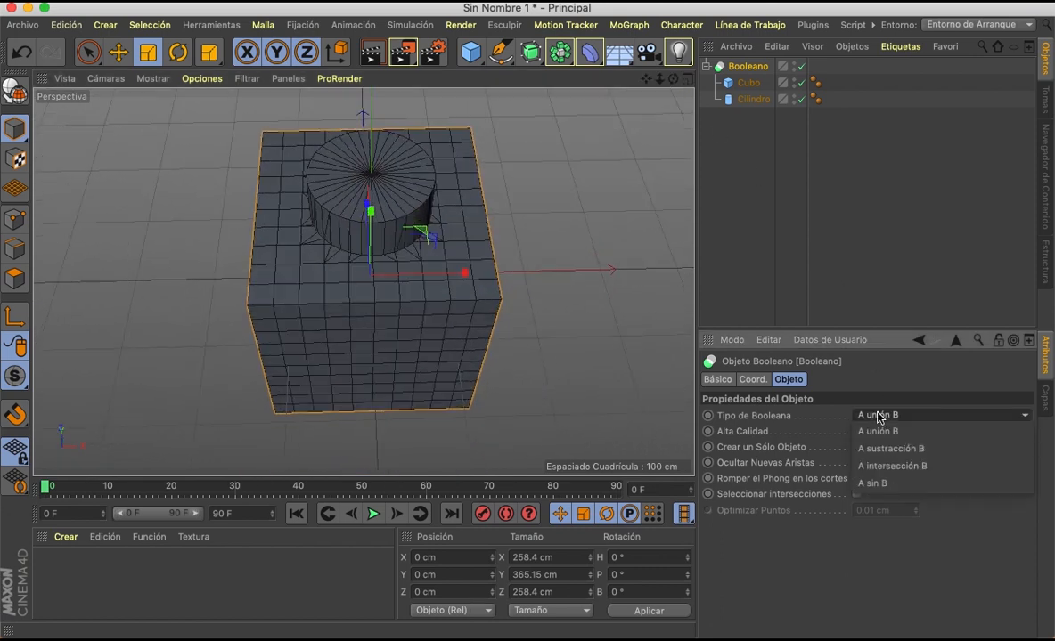
left_click(894, 465)
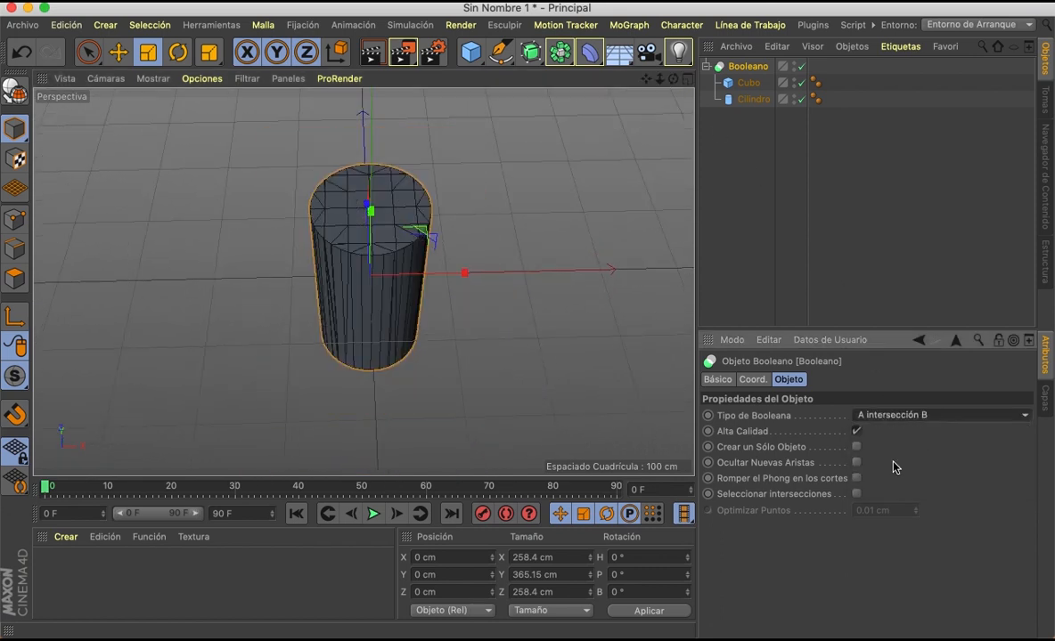
left_click_drag(673, 78, 363, 281)
left_click(893, 416)
left_click(889, 481)
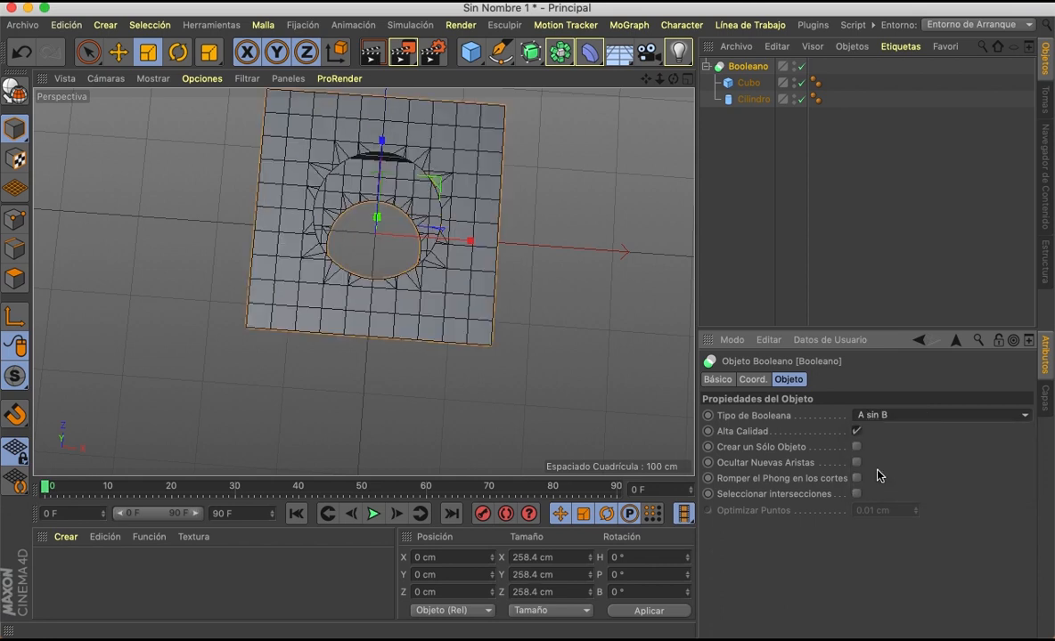
left_click_drag(362, 282, 363, 282)
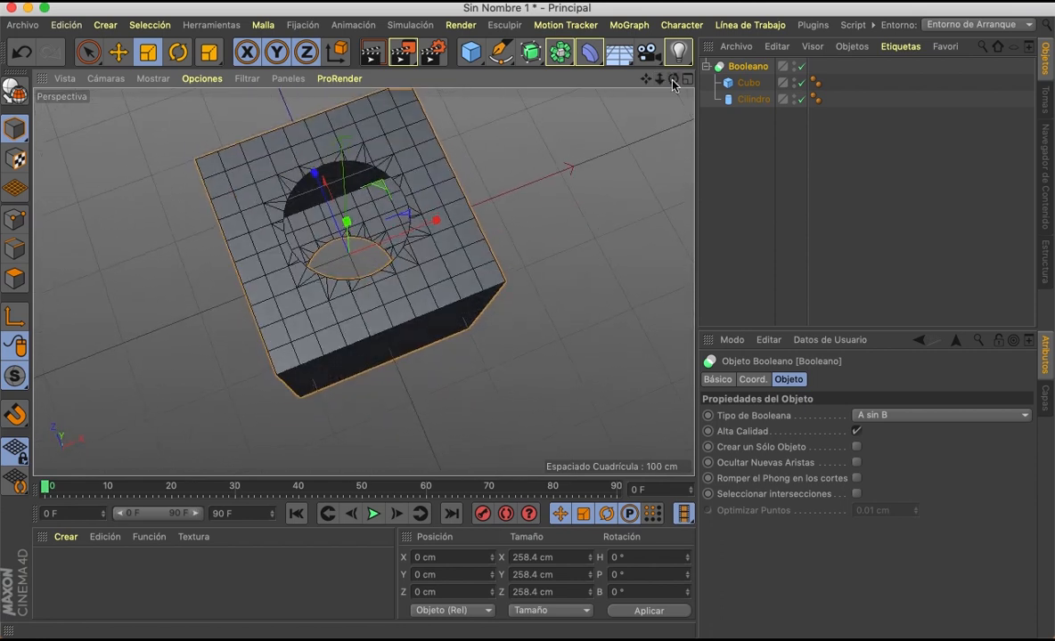
- Switch the Boolean type back to A sustracción B and inspect the inner walls of the hole
left_click(889, 417)
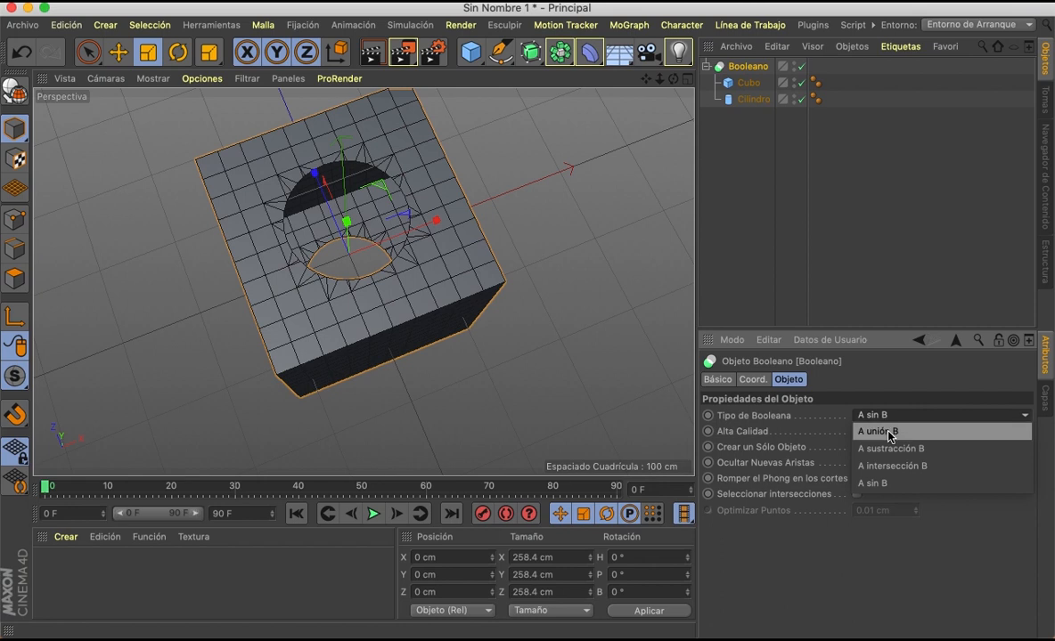
left_click(887, 450)
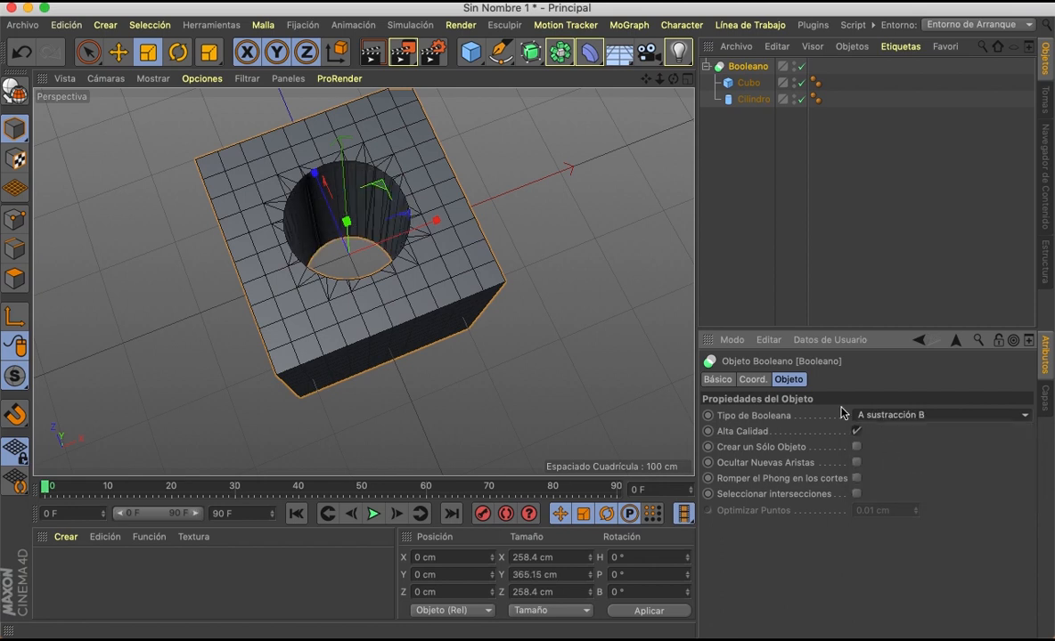
left_click_drag(673, 78, 385, 249)
scroll(366, 238, "up", 5)
scroll(392, 205, "down", 6)
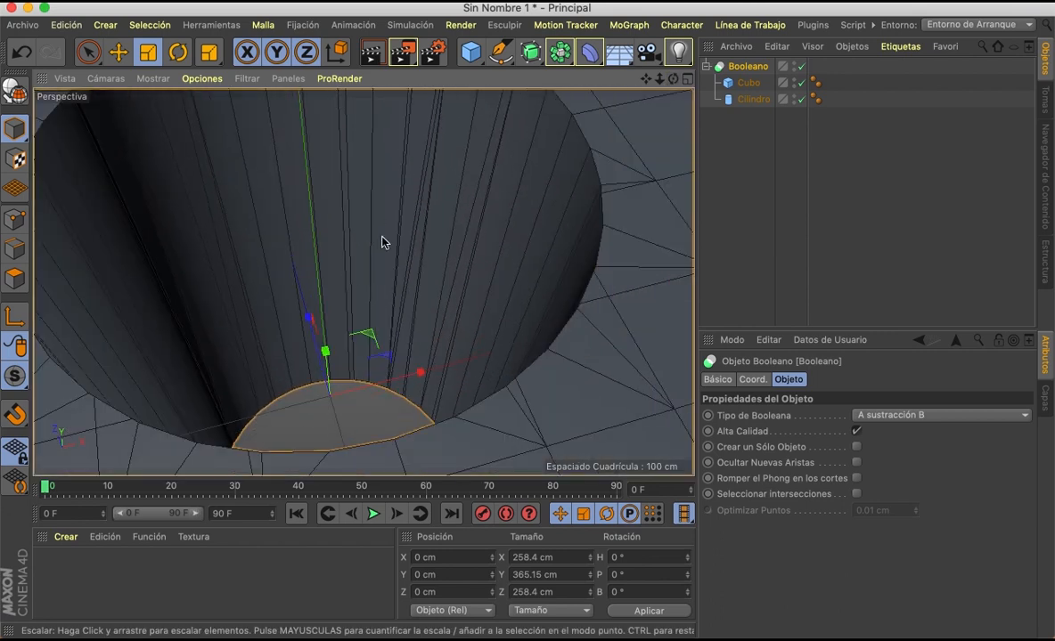
- Set the Boolean type to A sin B and look into the opening in the cube
left_click(983, 424)
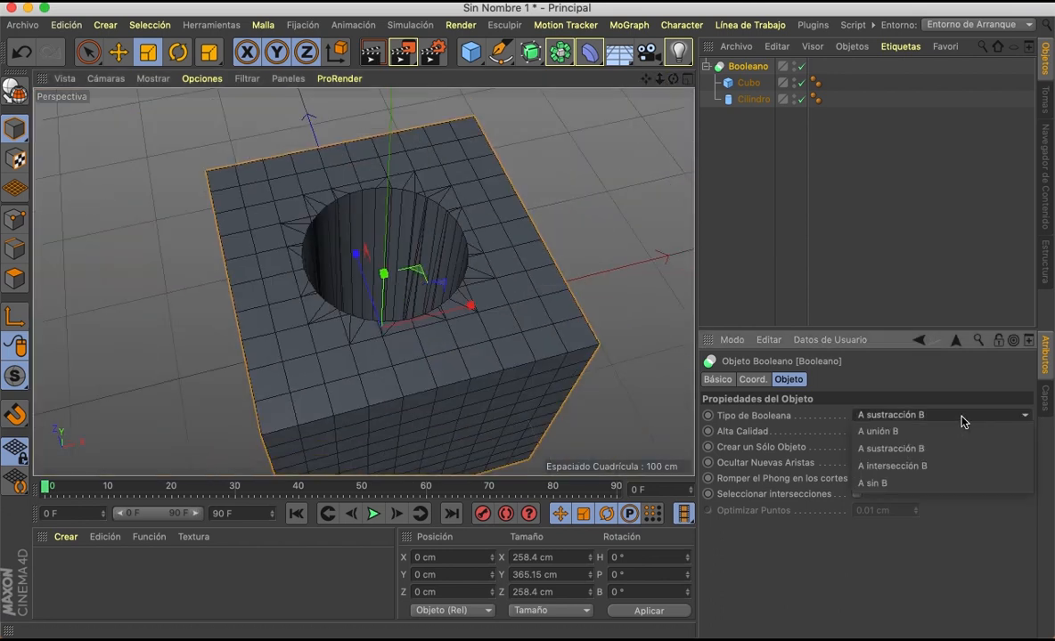
left_click(869, 481)
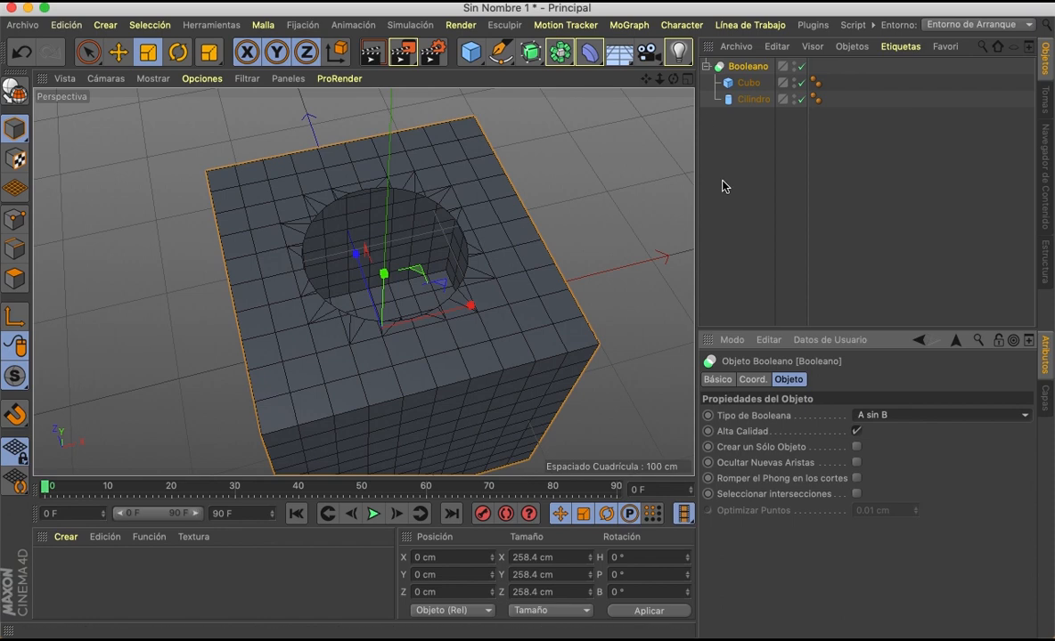
left_click_drag(673, 79, 811, 316)
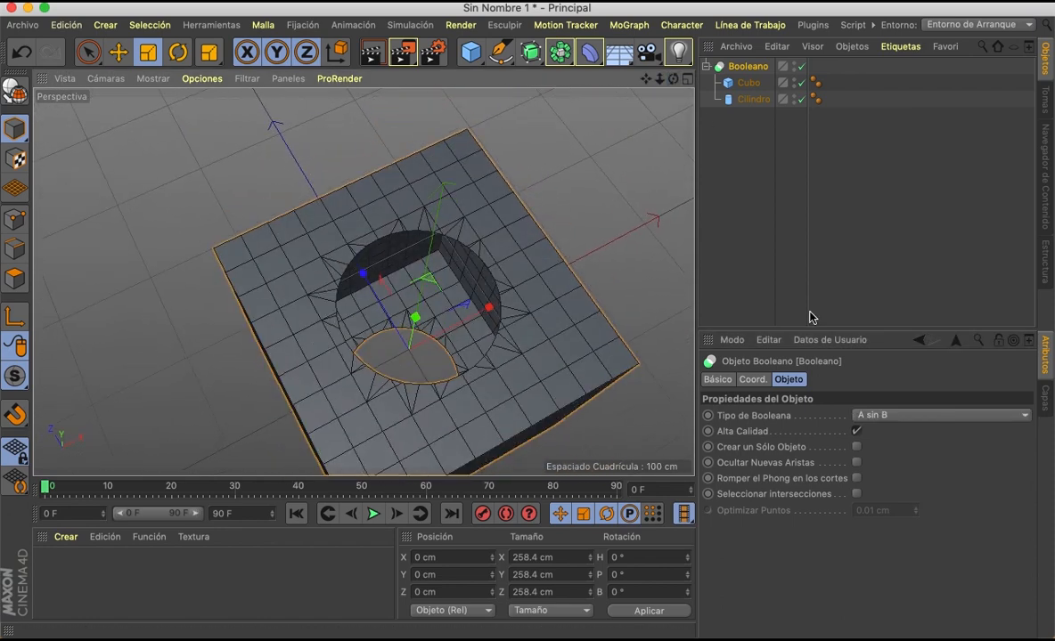
- Reorder the Booleano's children so the cylinder sits above the cube and acts as object A
left_click(753, 101)
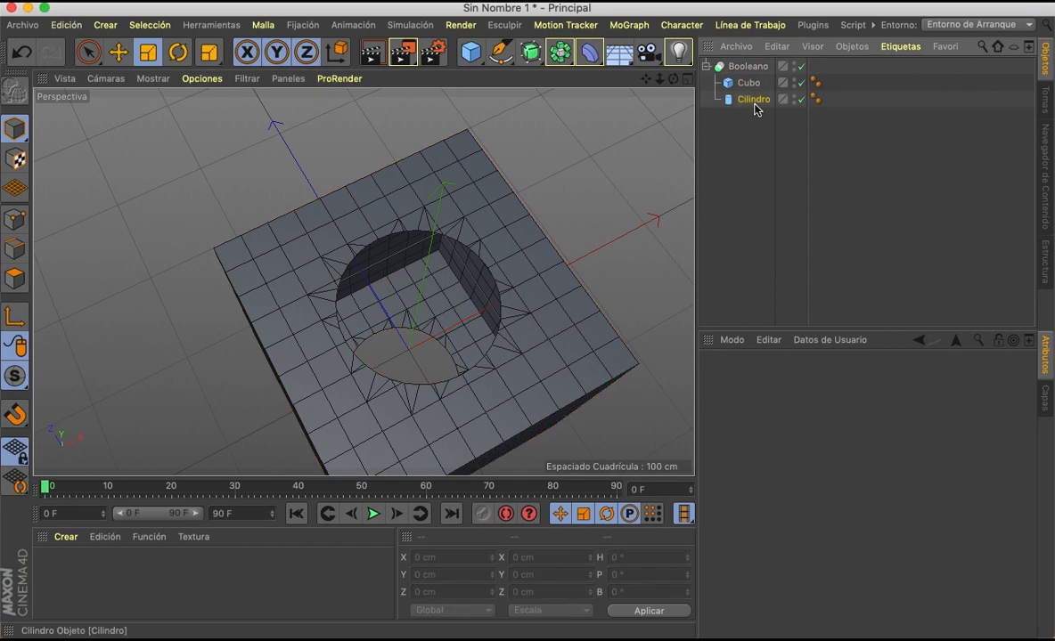
left_click_drag(754, 104, 752, 76)
left_click_drag(674, 78, 959, 629)
scroll(588, 234, "down", 2)
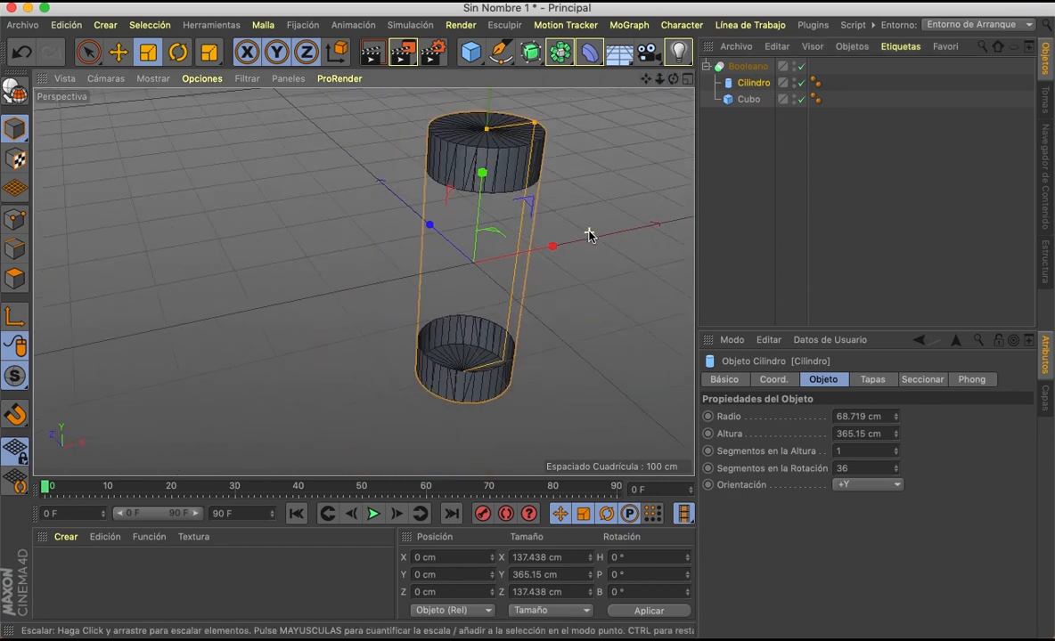
- Try the Boolean types A unión B, A sustracción B and A intersección B with the cylinder as object A, returning to A sin B
left_click(747, 66)
left_click(908, 416)
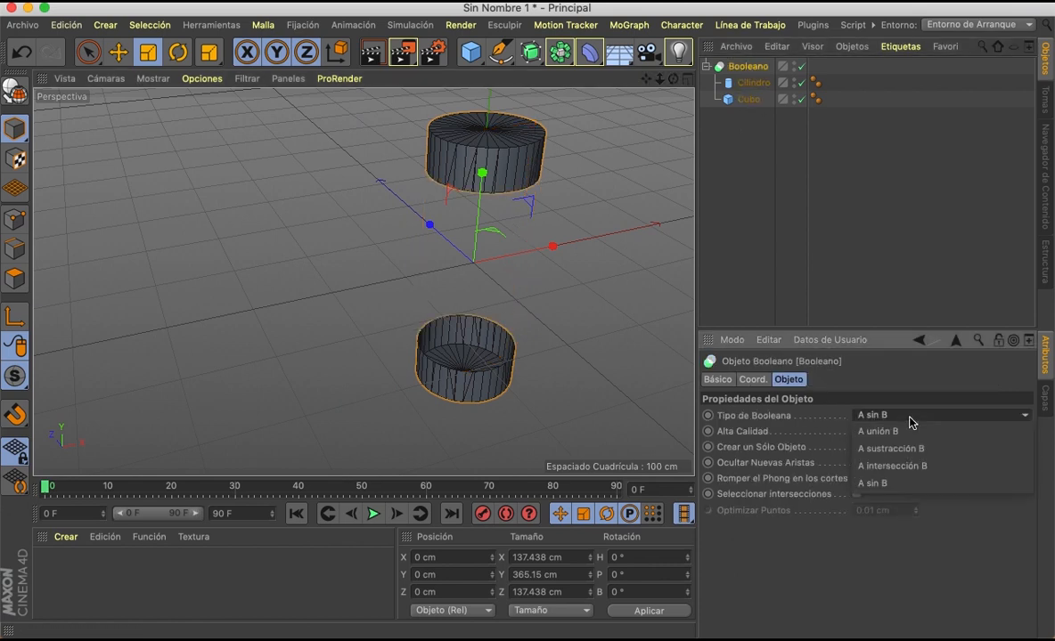
left_click(906, 431)
left_click(904, 416)
left_click(886, 447)
left_click(894, 417)
left_click(886, 465)
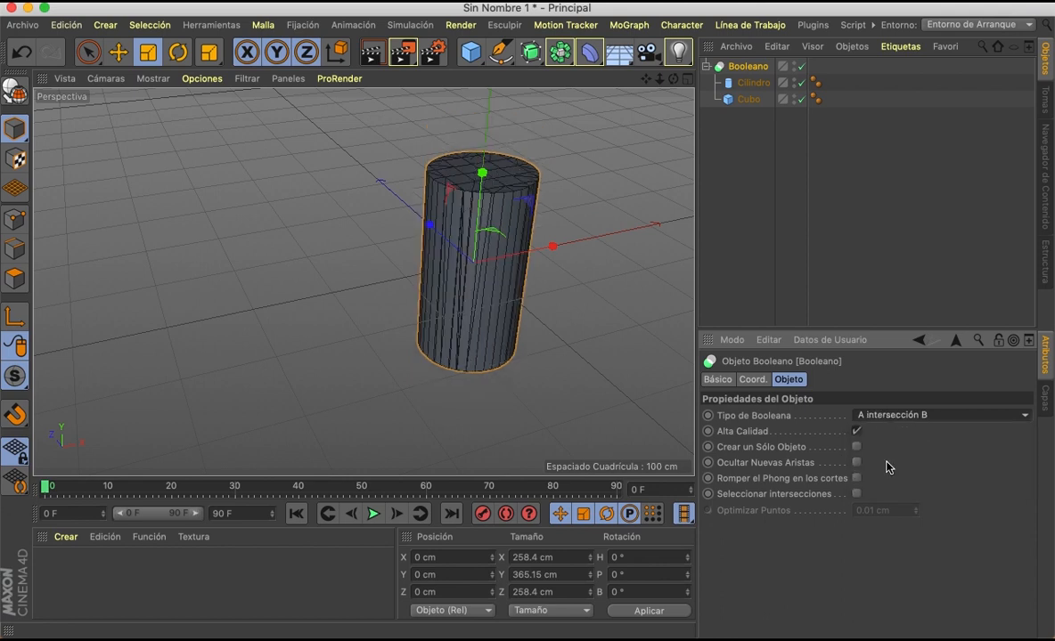
left_click(917, 416)
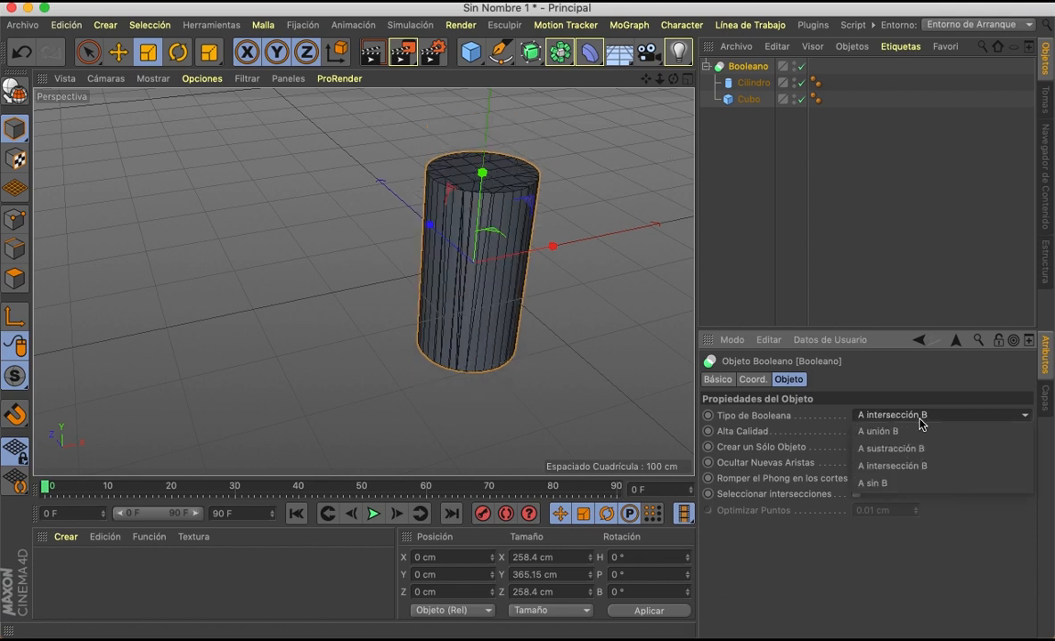
left_click(898, 483)
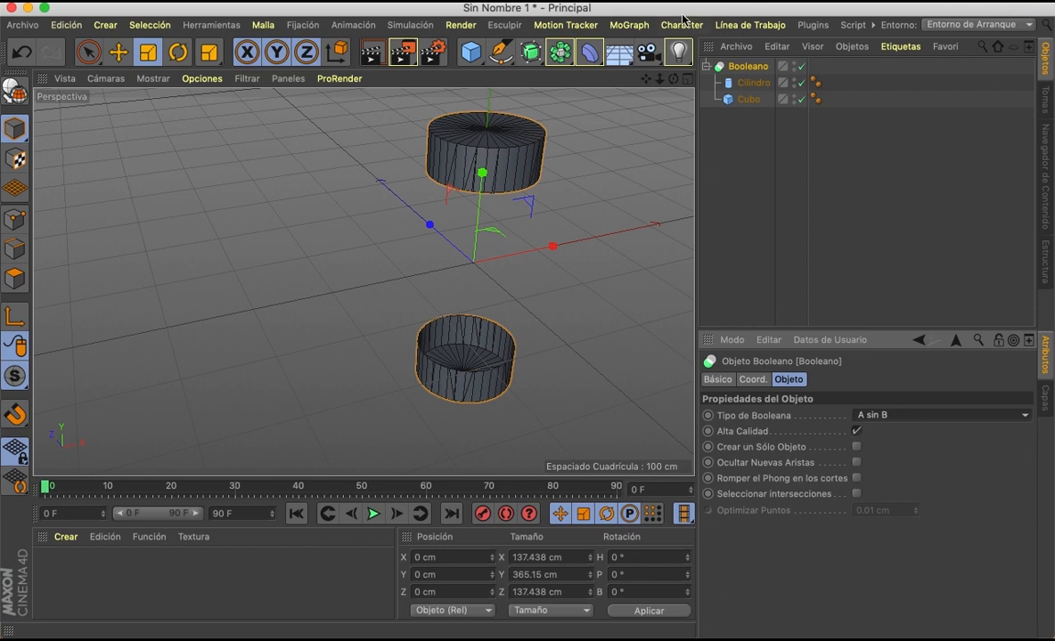
- Reorder the Booleano's children so the cube sits above the cylinder, and inspect the hole
left_click_drag(748, 99, 751, 79)
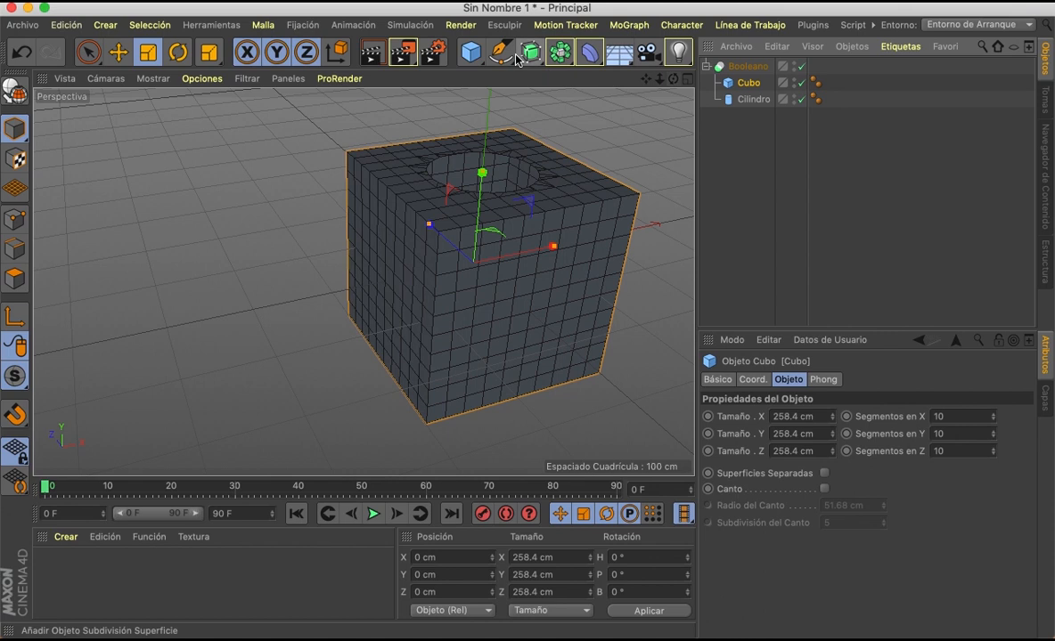
left_click_drag(363, 281, 363, 281, "alt")
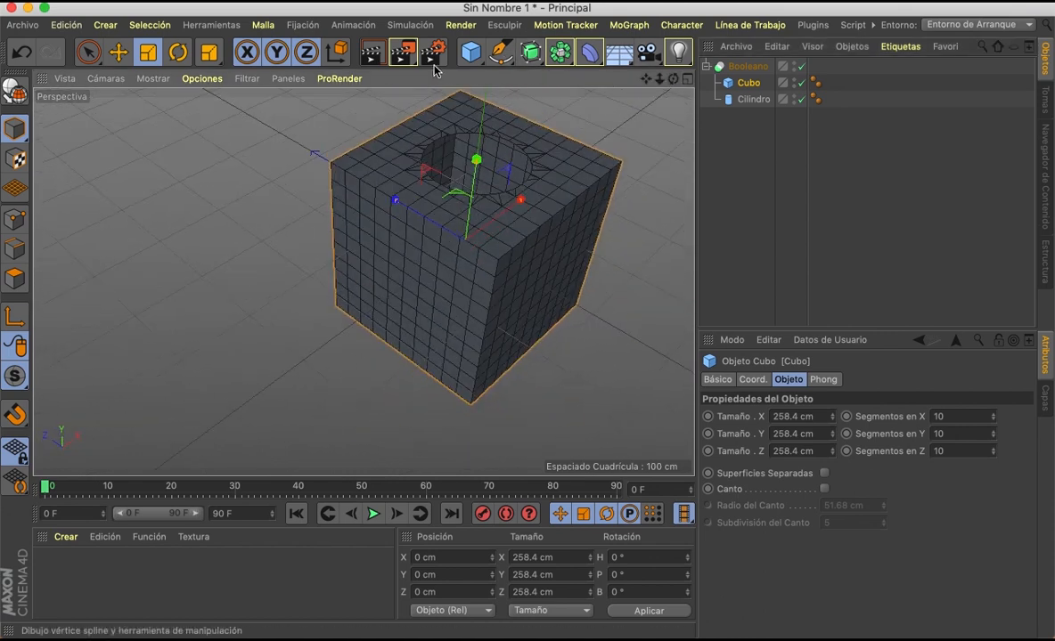
- Add a second cylinder oriented along +Z and lengthen it to about 635 cm so it runs through the cube
left_click(469, 59)
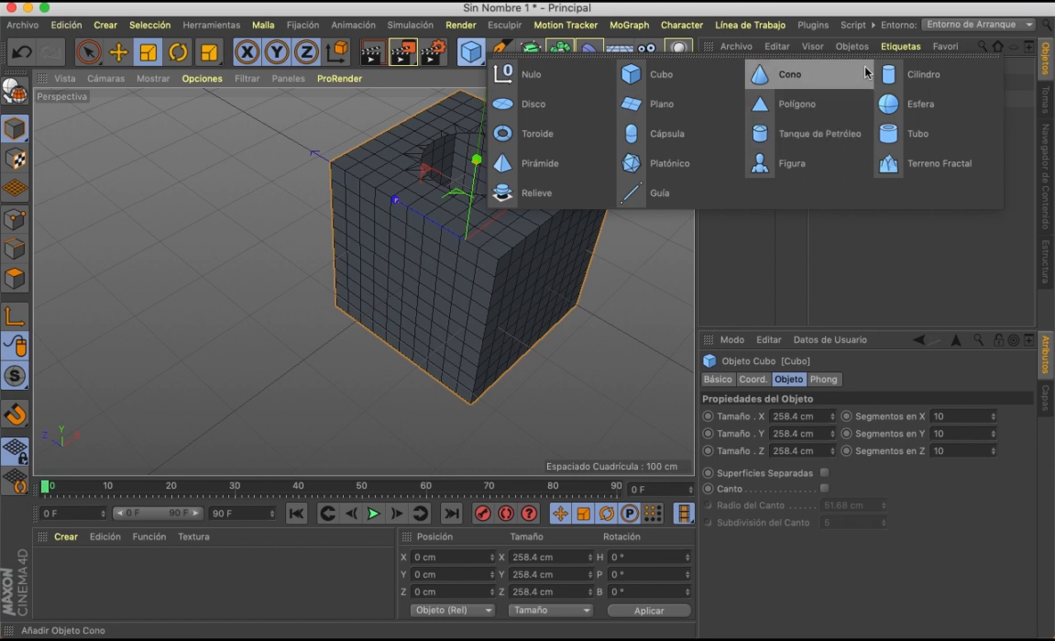
left_click(896, 77)
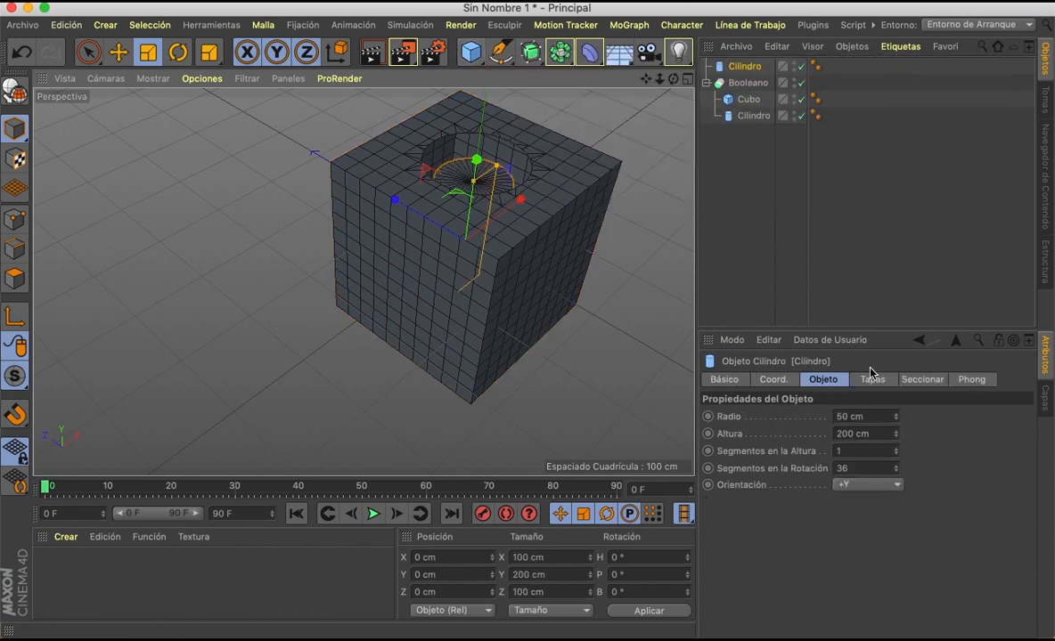
left_click(860, 486)
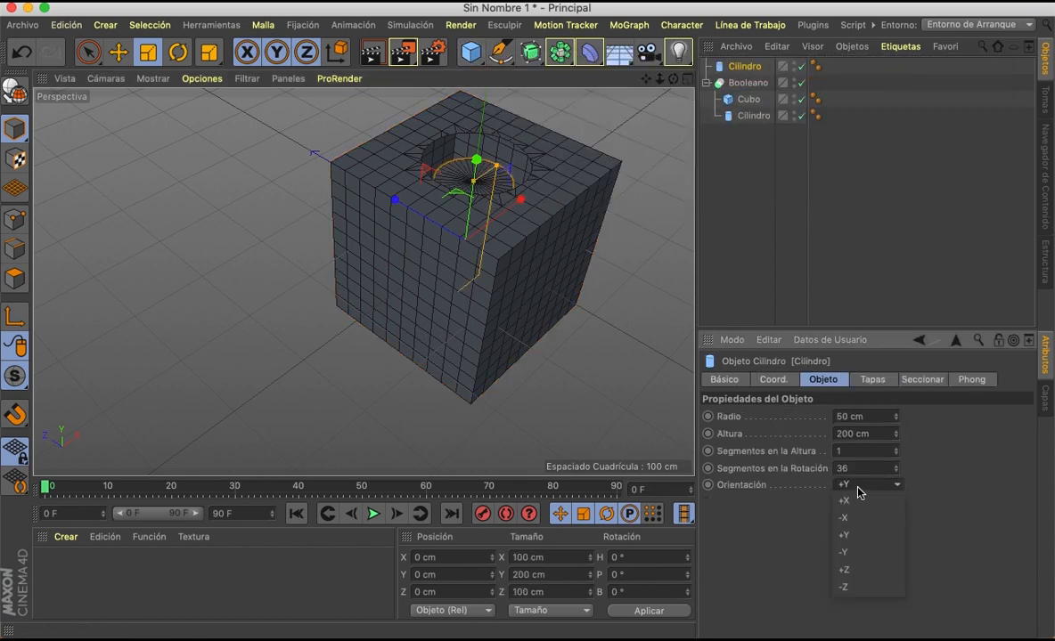
left_click(855, 569)
left_click_drag(411, 209, 294, 161)
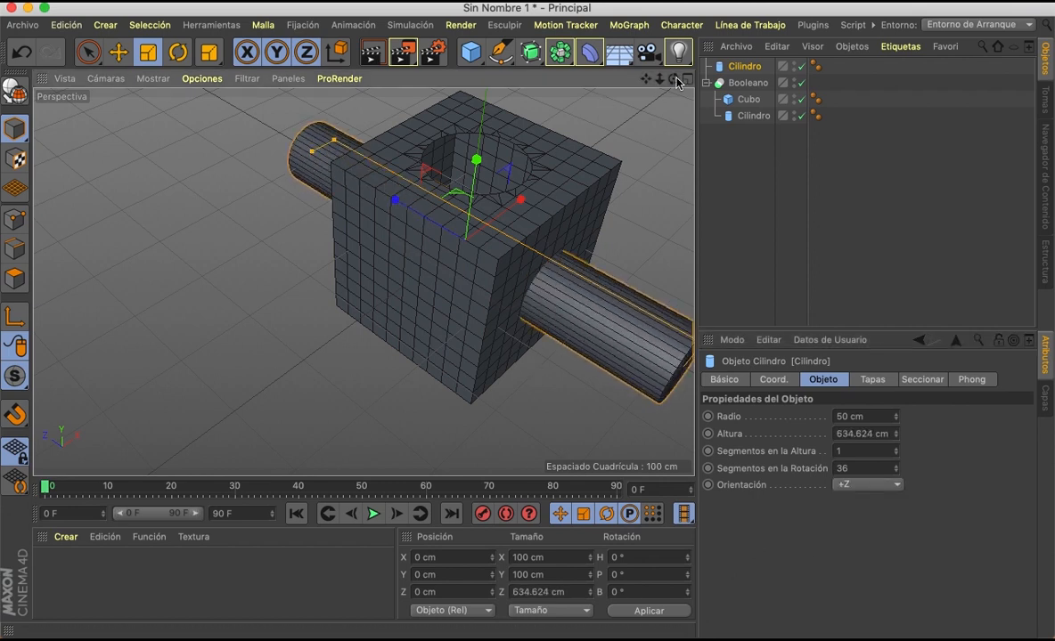
left_click_drag(673, 78, 637, 71)
left_click_drag(363, 282, 362, 281, "alt")
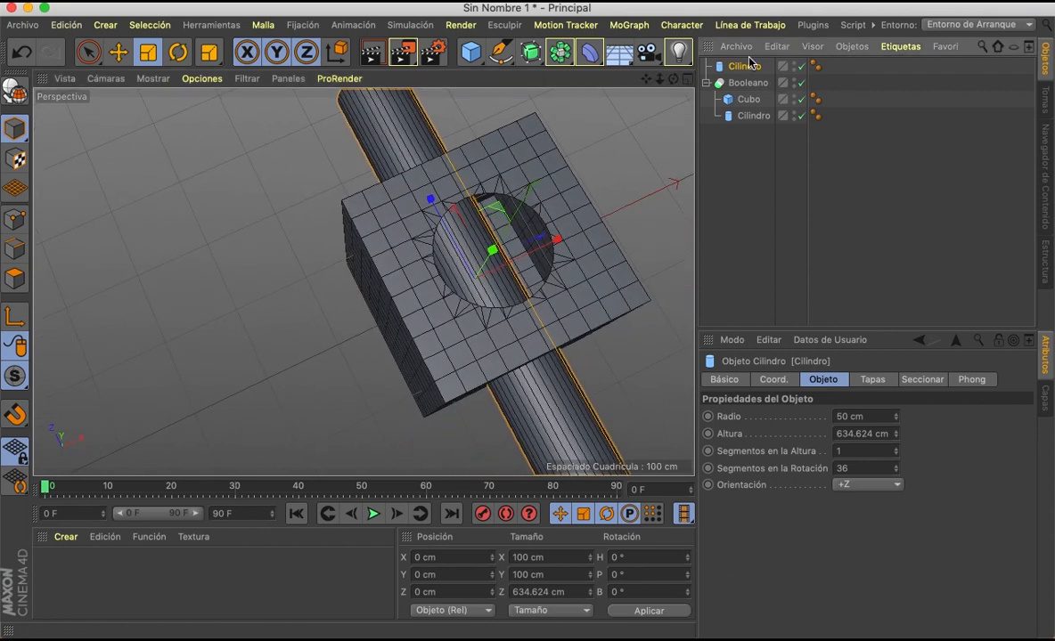
mouse_move(745, 68)
left_mouse_down()
mouse_move(753, 121)
mouse_move(748, 67)
left_mouse_up()
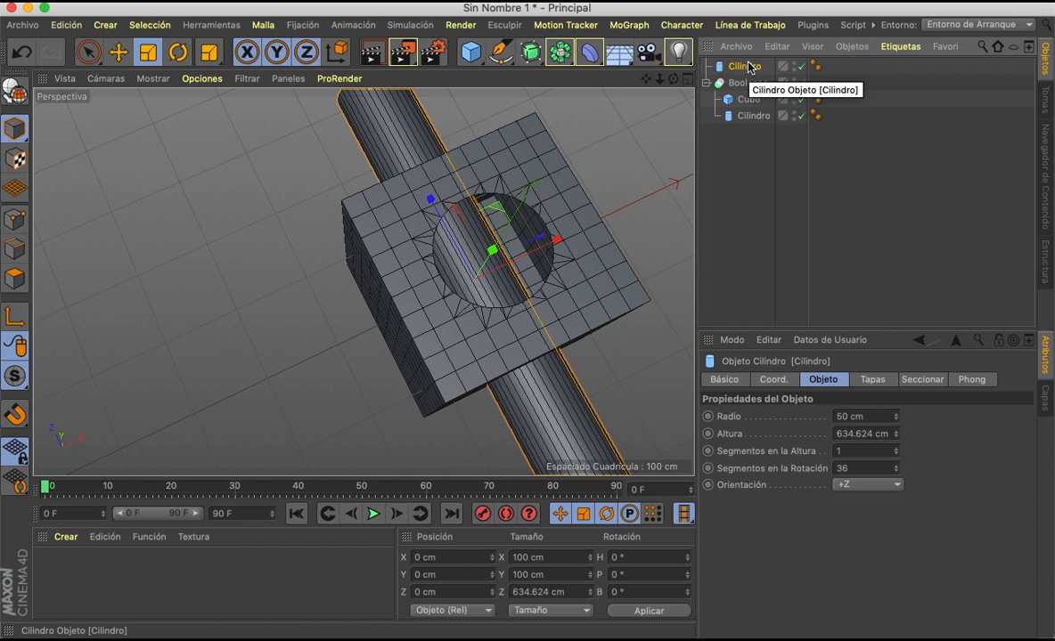
- Make the Booleano editable and take the resulting cube mesh out of its null, deleting the empty null
left_click(738, 83)
key("c")
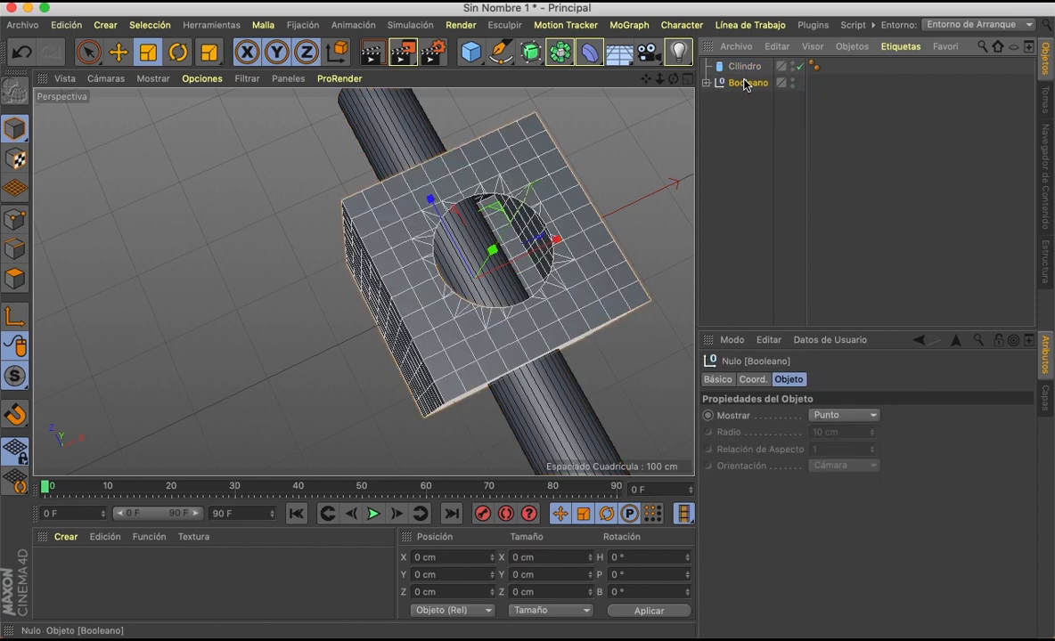
left_click(706, 83)
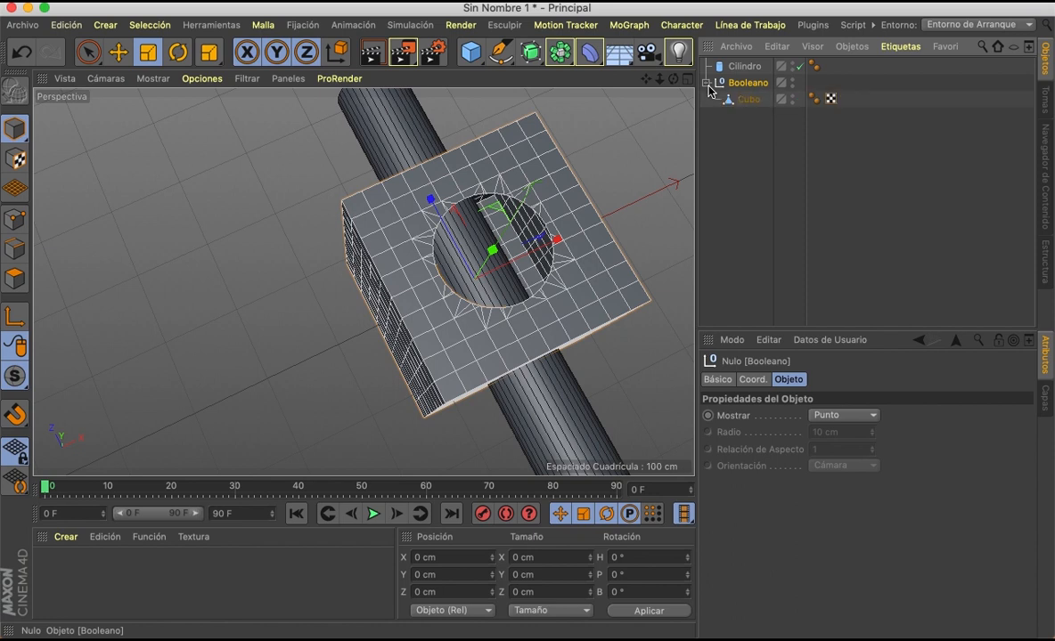
left_click(743, 100)
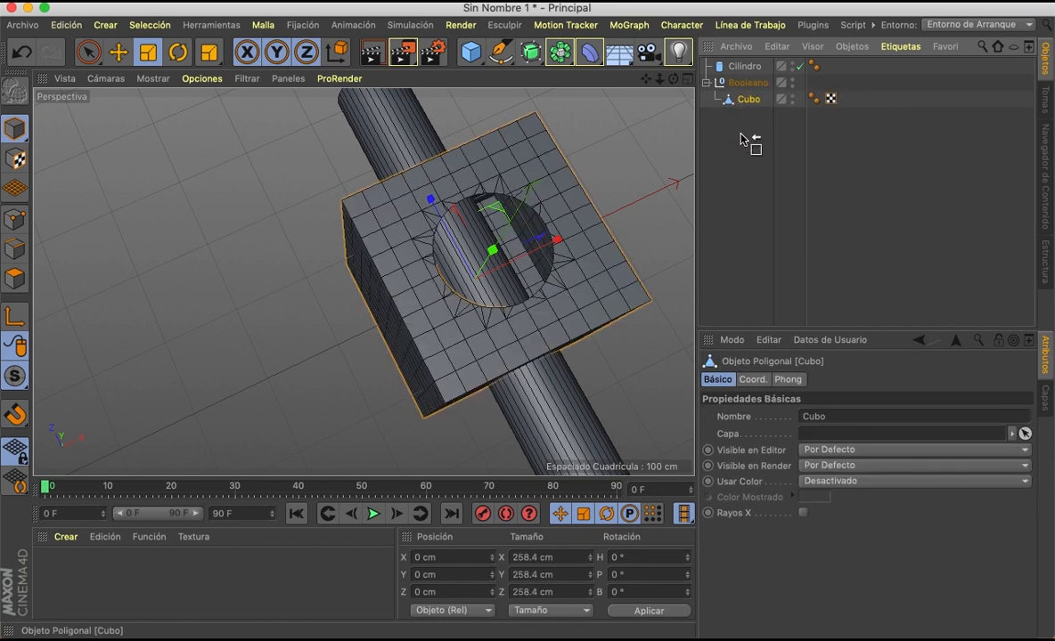
left_click(747, 82)
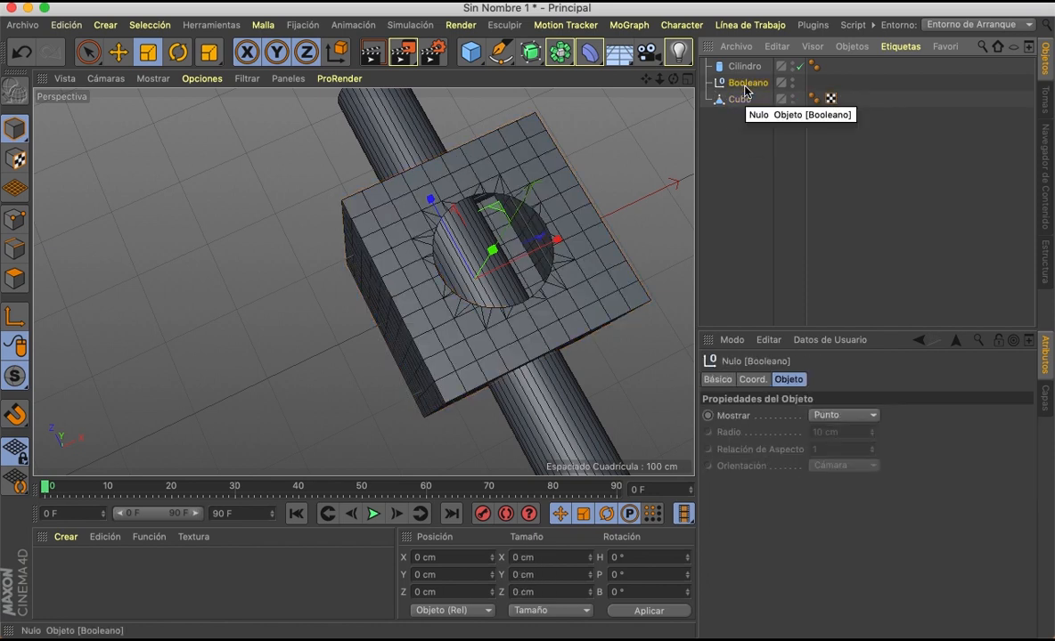
key("shift+g")
left_click(743, 83)
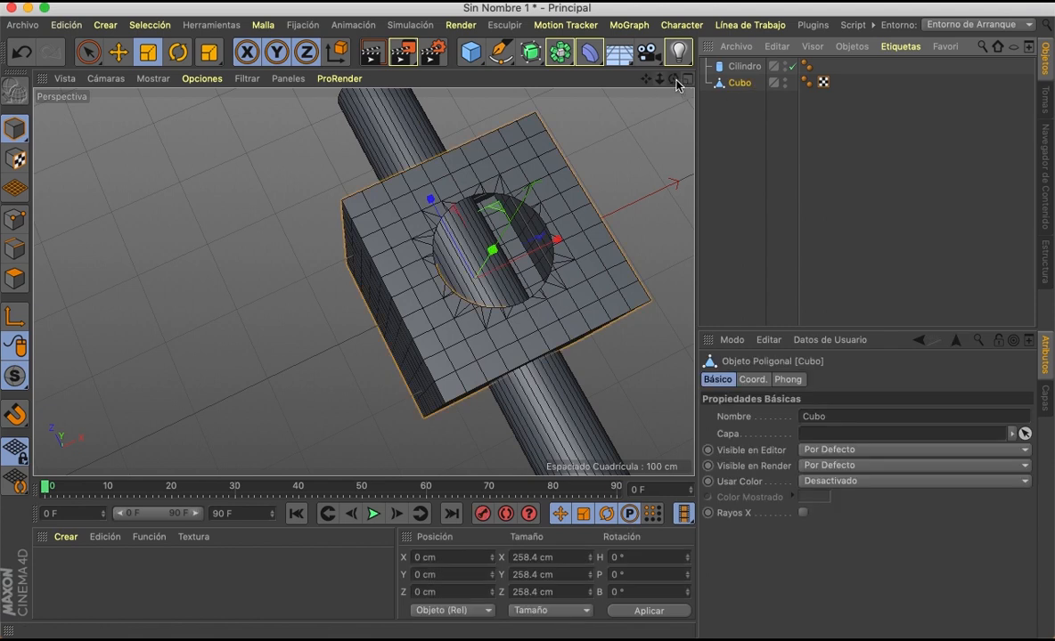
- Add a new Booleano and nest the horizontal cylinder and the polygonal cube under it, with the cylinder first
mouse_move(673, 79)
left_mouse_down()
mouse_move(363, 280)
mouse_move(676, 78)
left_mouse_up()
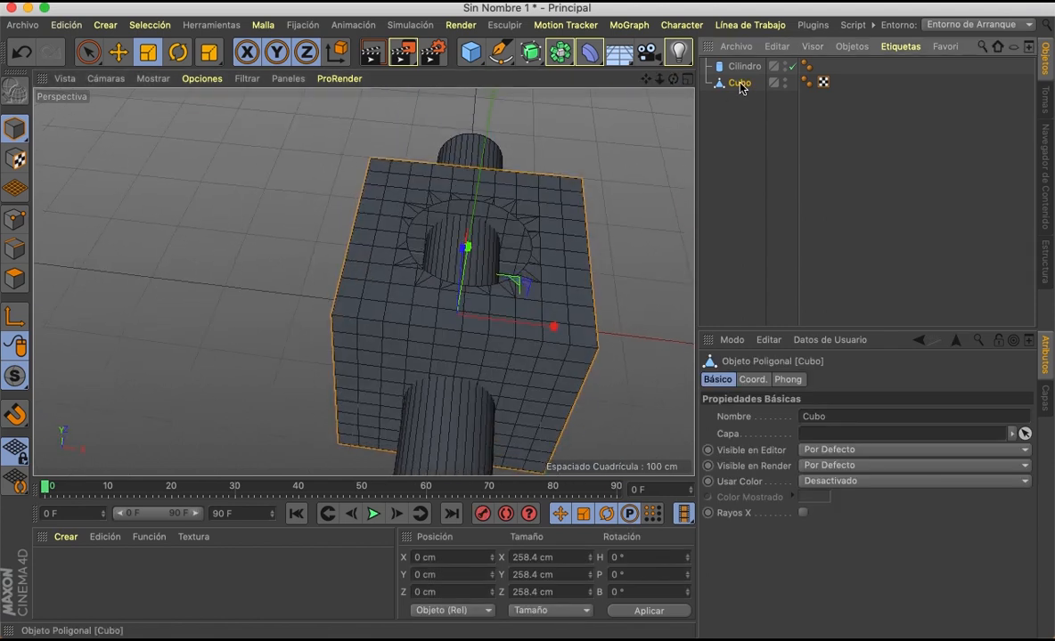
left_click(538, 54)
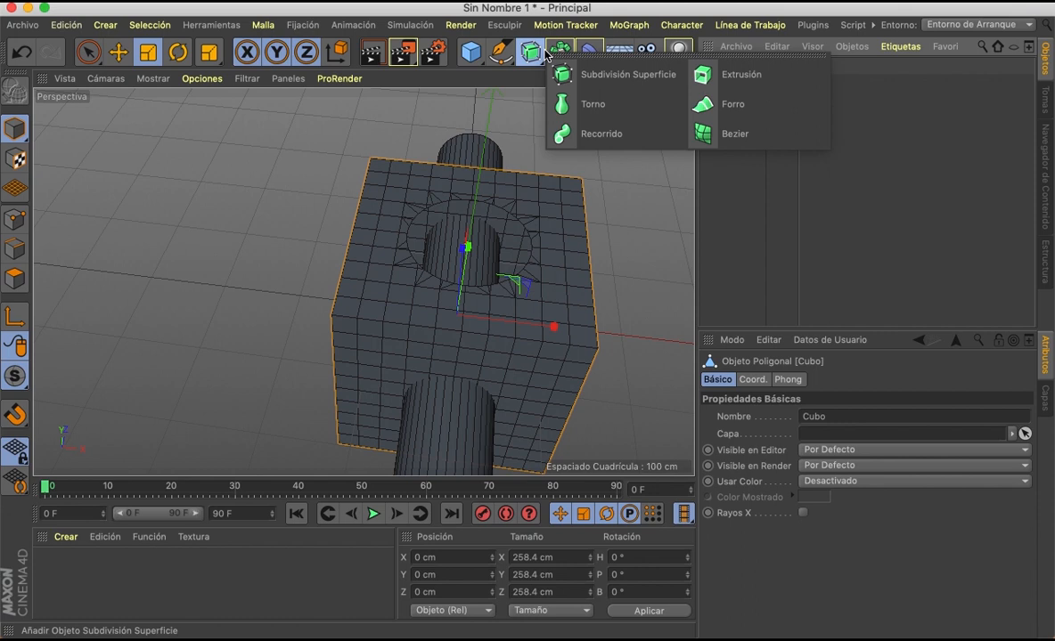
left_click(917, 75)
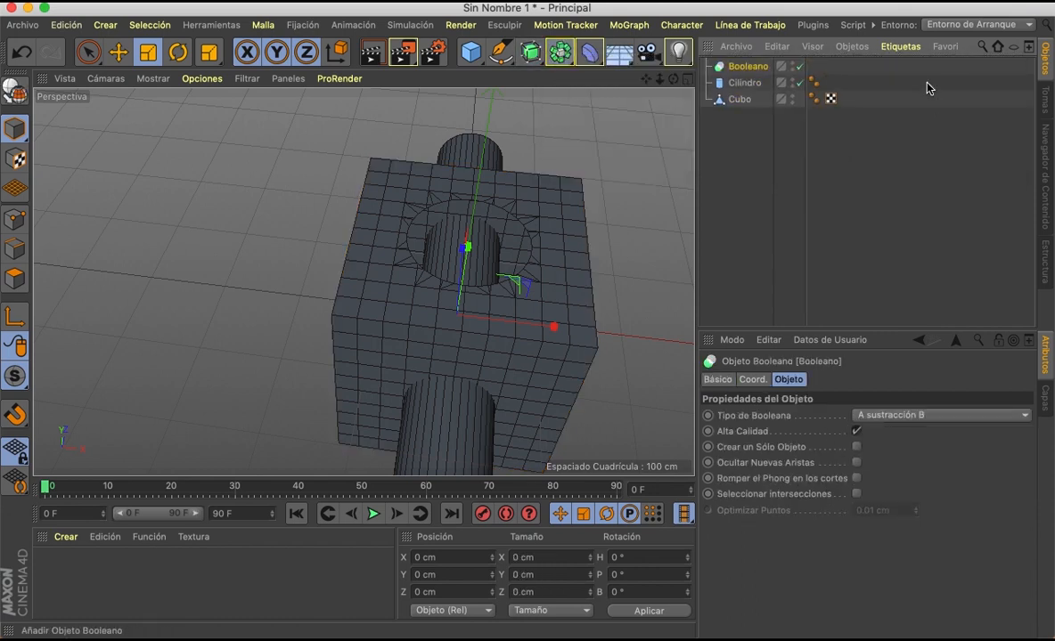
left_click(732, 100)
left_click(734, 84)
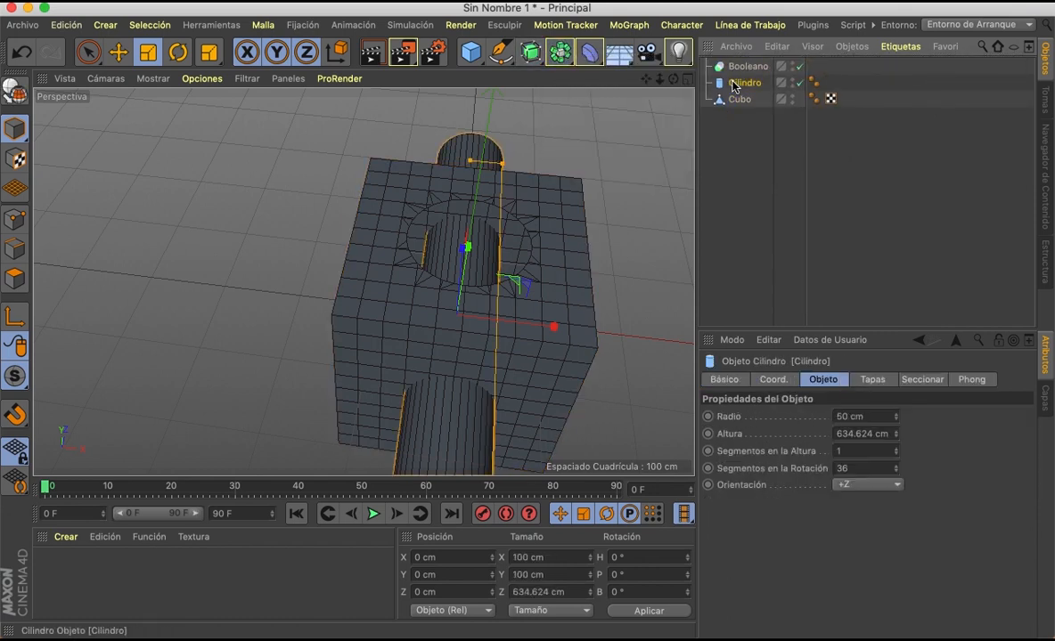
left_click_drag(738, 71, 736, 91)
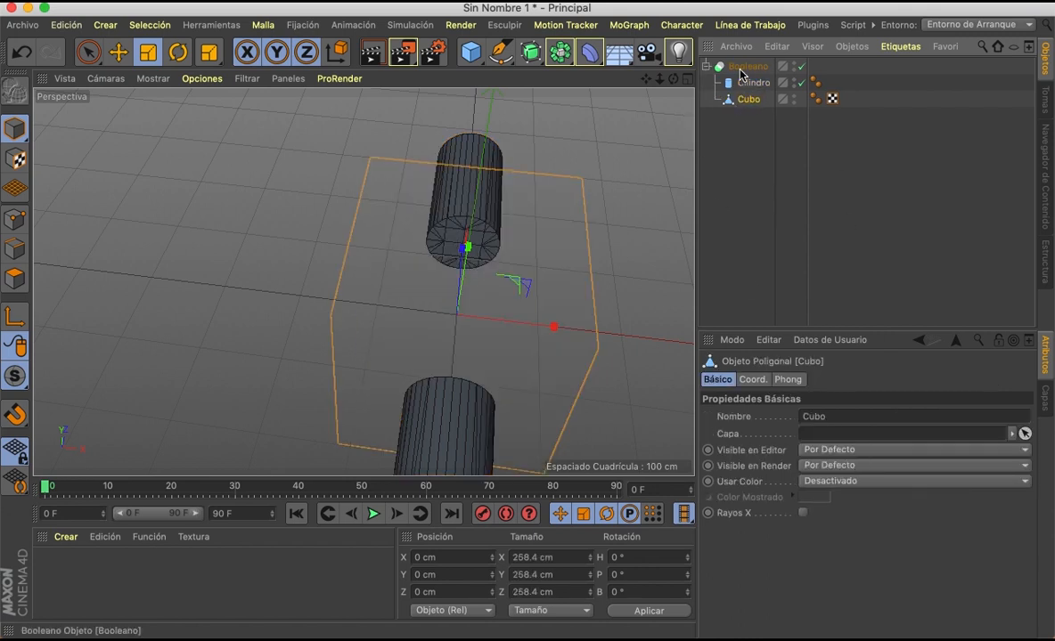
- Try the Boolean type A intersección B on the horizontal cylinder and the cube
left_click(741, 69)
left_click(878, 415)
left_click(882, 465)
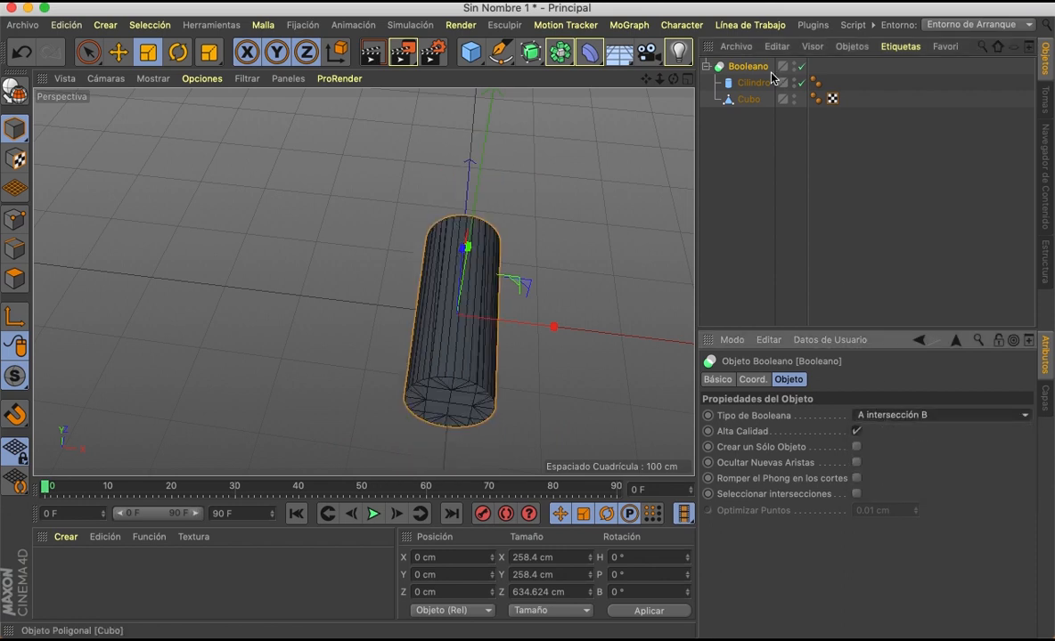
- Move the cube above the cylinder inside the Booleano and set the Boolean type to A sustracción B
left_click(748, 100)
left_click_drag(751, 82, 750, 82)
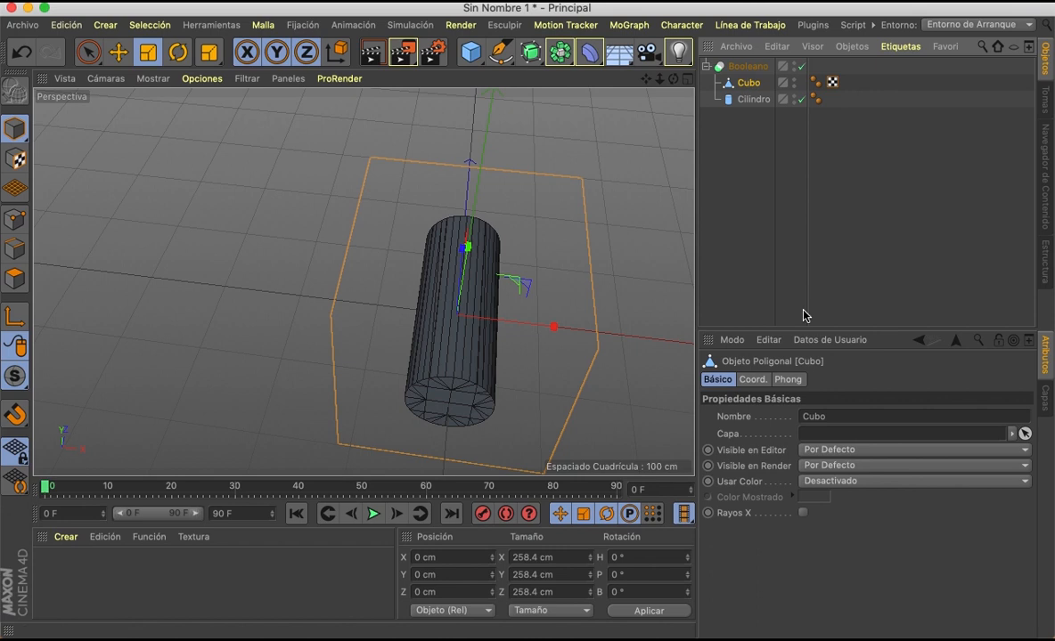
left_click(748, 67)
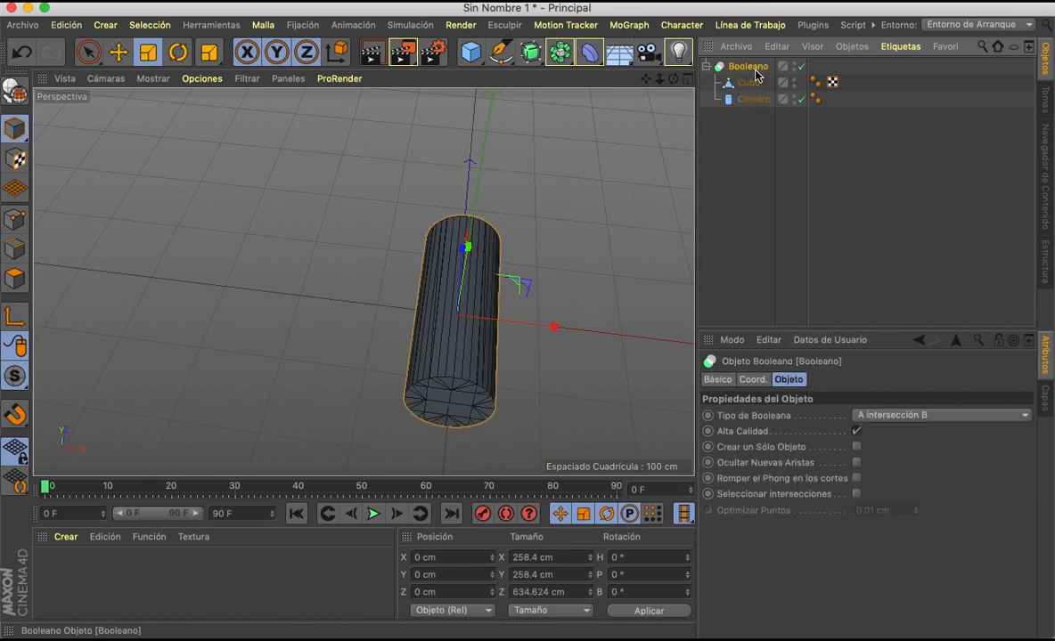
left_click(891, 413)
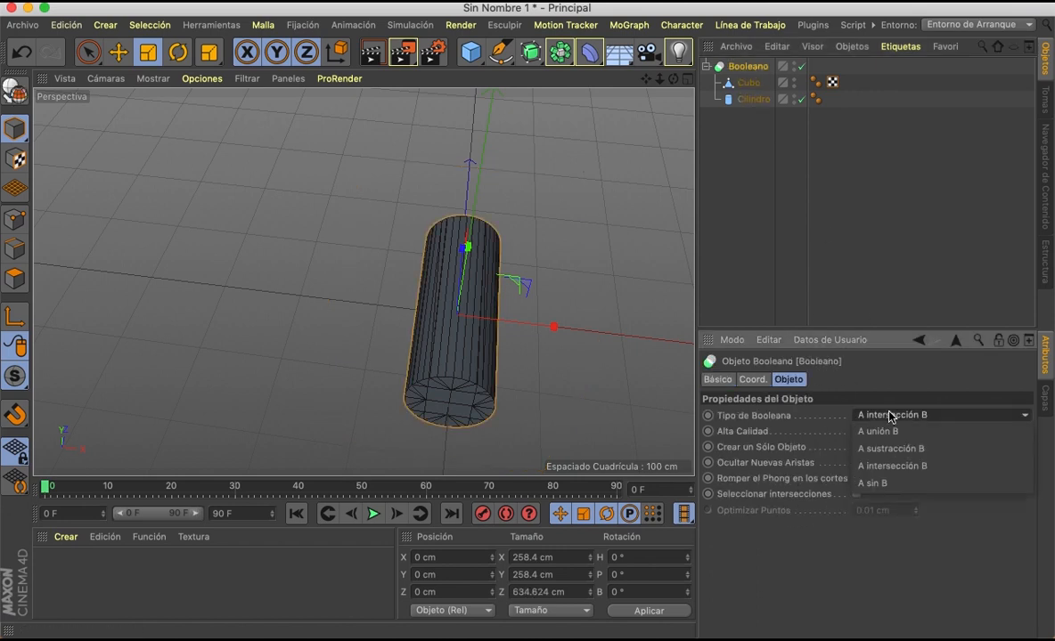
left_click(887, 452)
left_click_drag(364, 281, 364, 281, "alt")
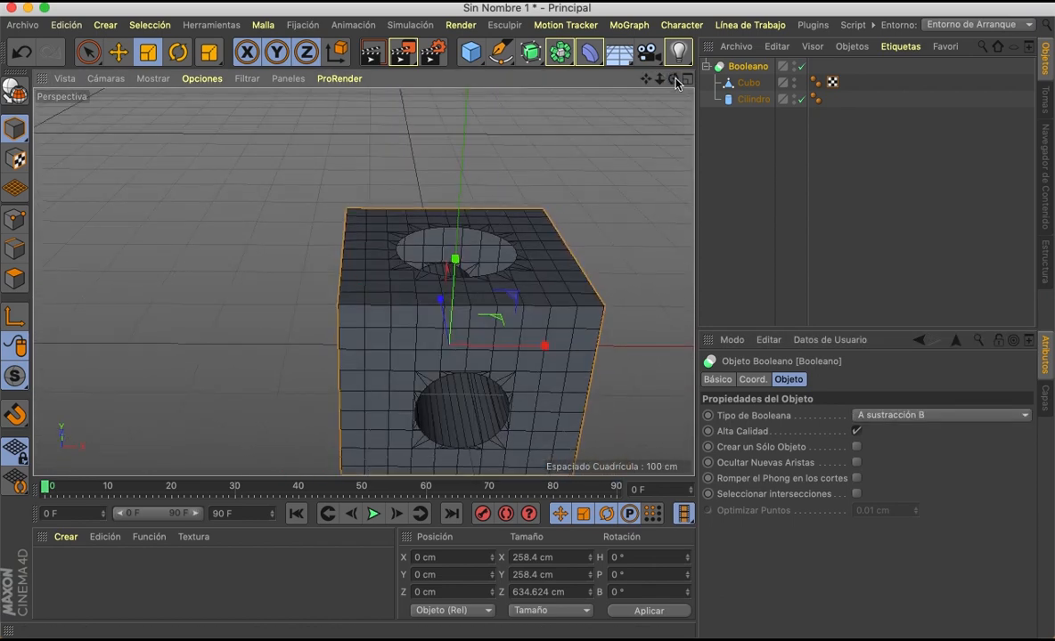
- Change the Boolean type to A sin B and inspect the cube's openings from several angles
left_click(919, 416)
left_click(919, 483)
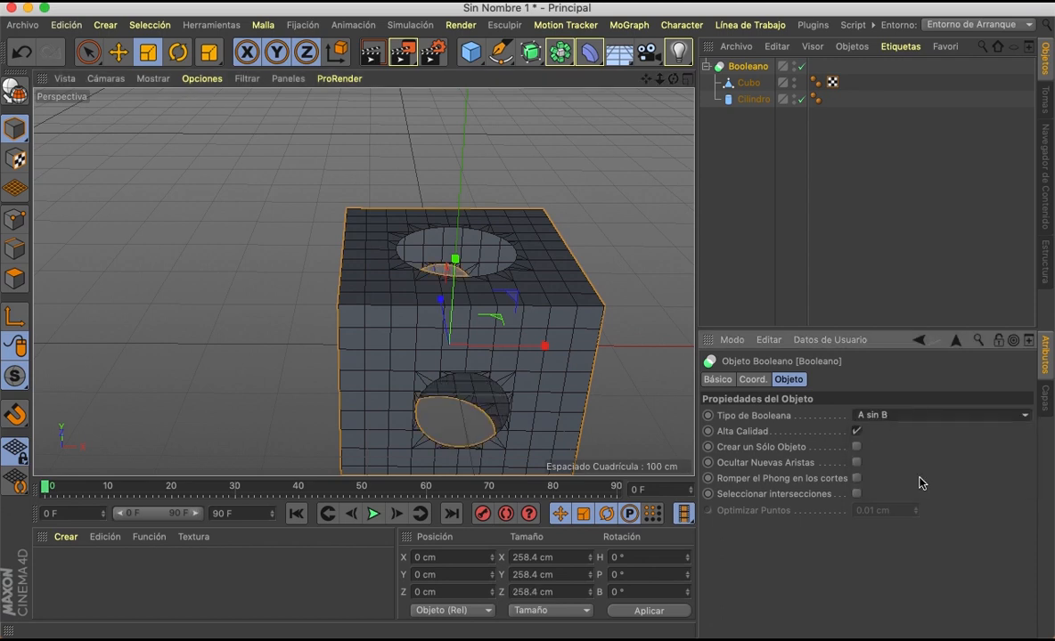
left_click_drag(674, 79, 363, 282)
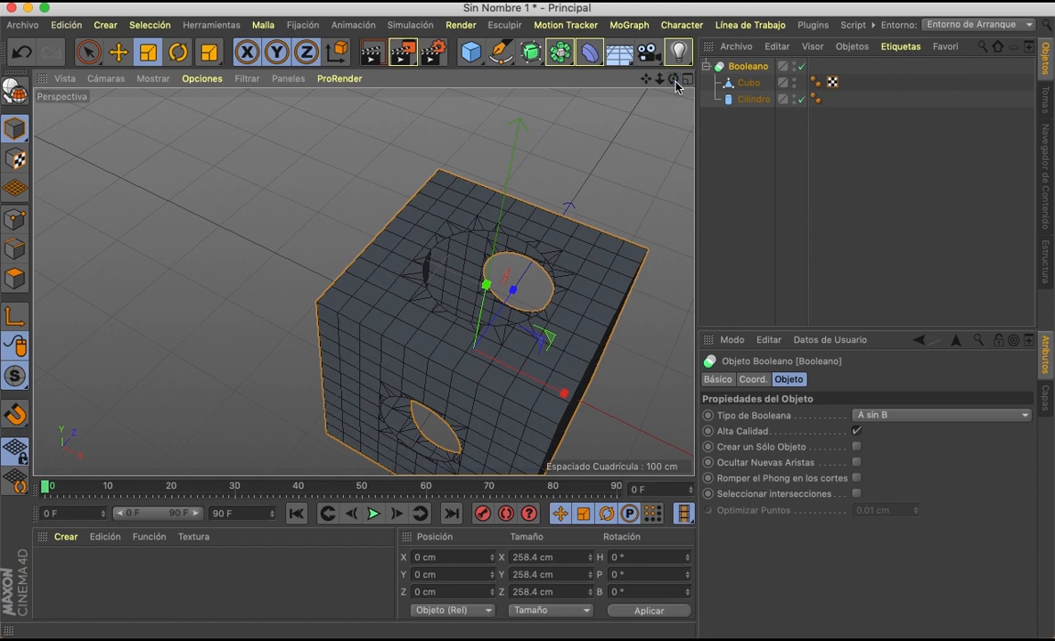
- Convert the second Booleano to an editable mesh, keeping only the pierced cube and removing the leftover null
key("c")
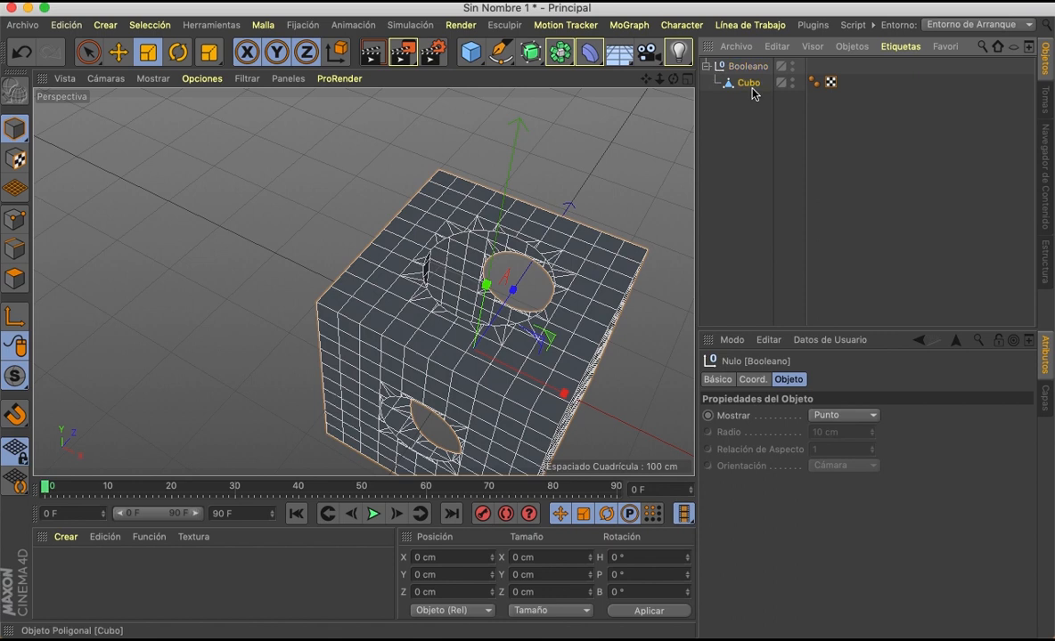
left_click_drag(752, 89, 758, 146)
left_click(749, 67)
key("Delete")
left_click(750, 67)
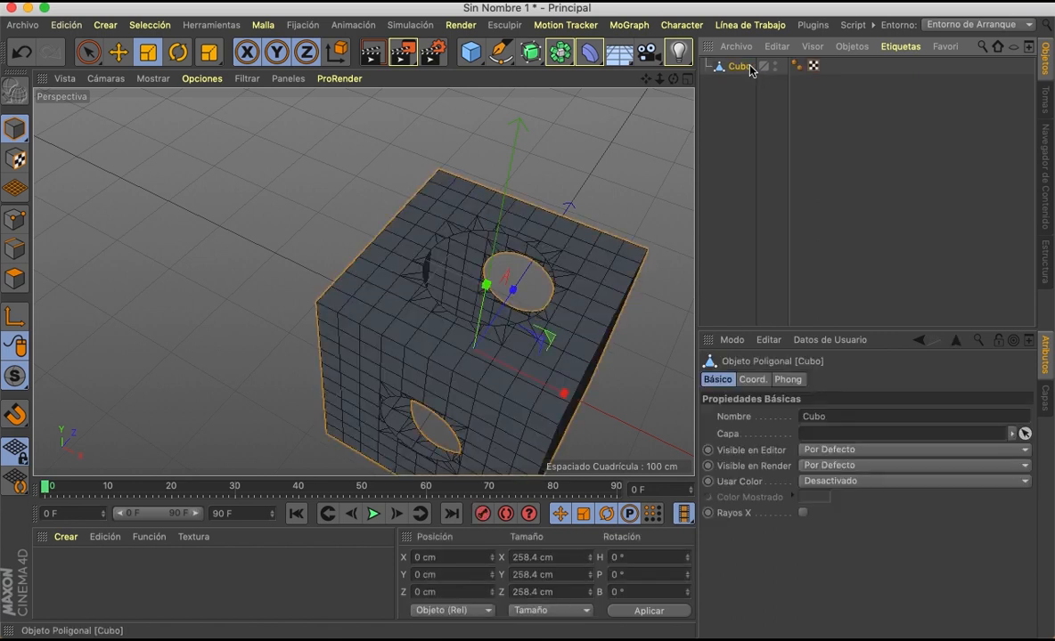
- Select the edge loop around the cube's top hole and move it up to about Y 204 cm
left_click_drag(673, 79, 363, 281)
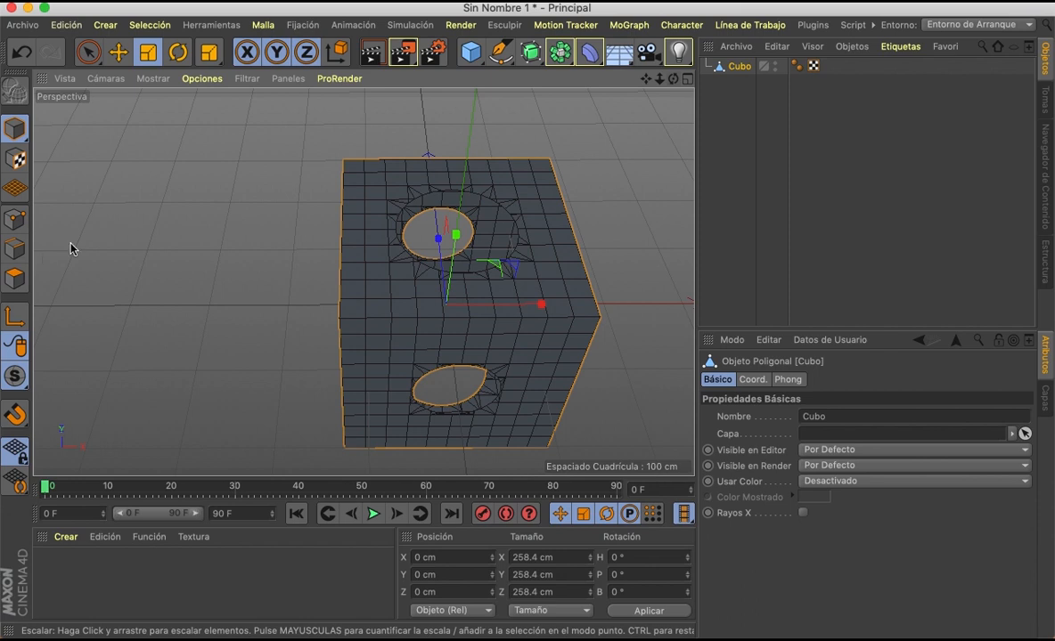
left_click(24, 253)
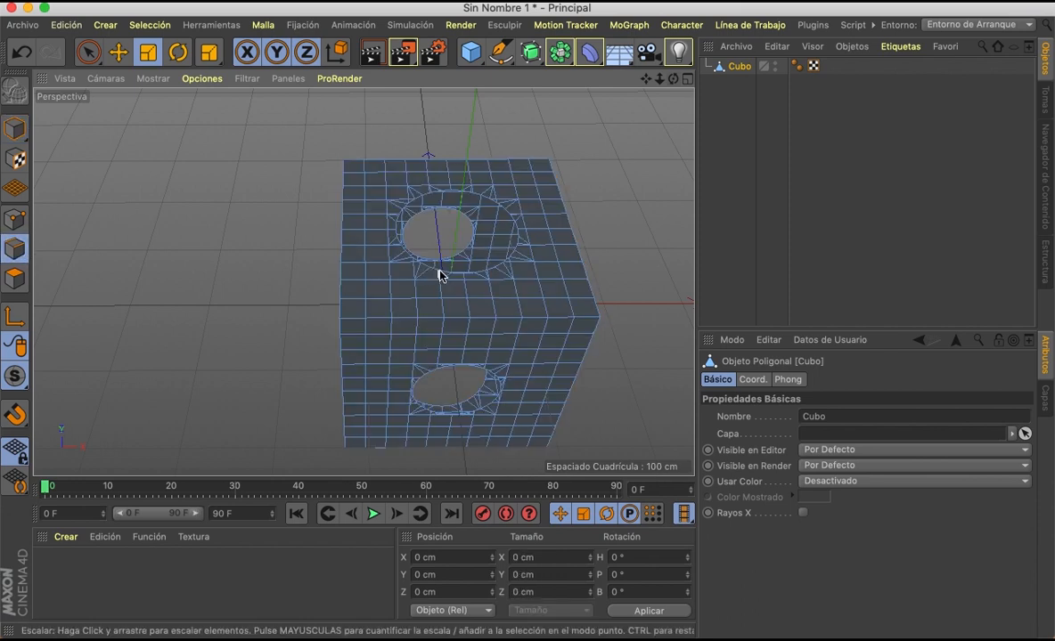
double_click(435, 272)
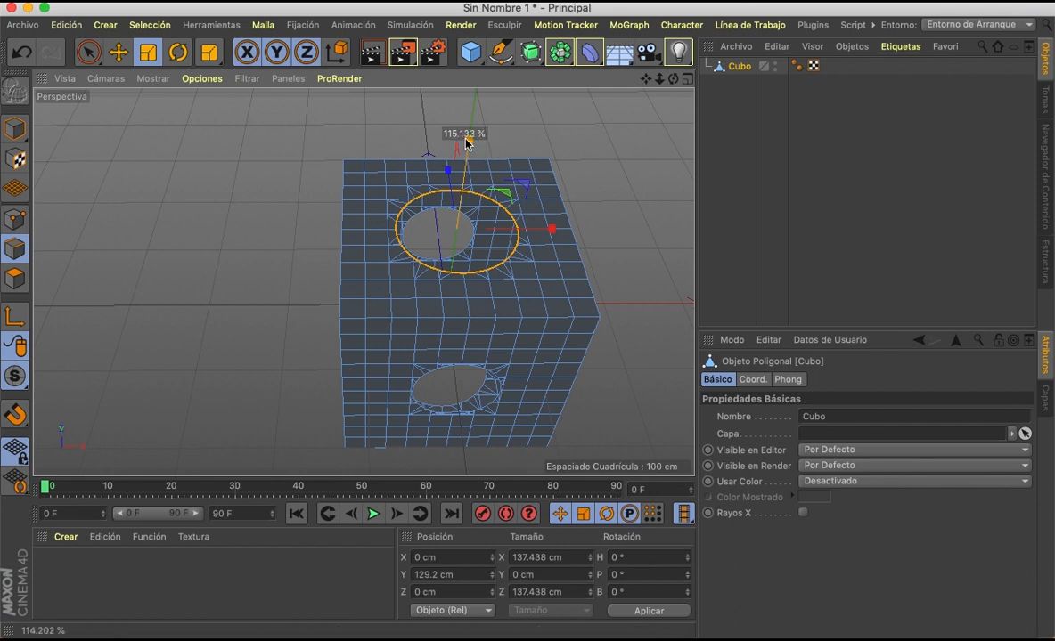
left_click(117, 52)
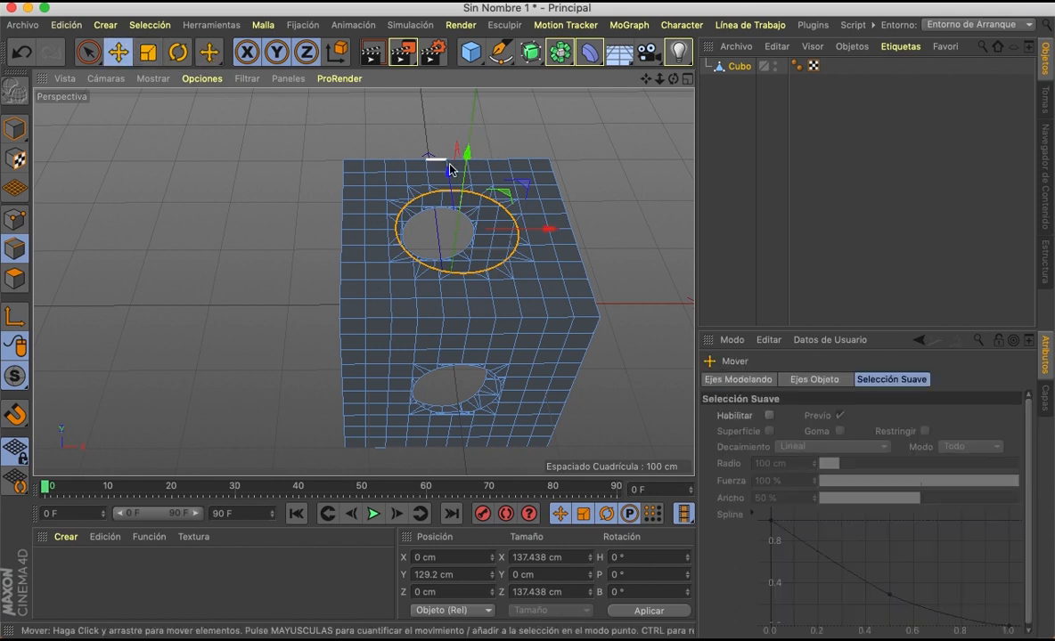
left_click_drag(469, 160, 474, 101)
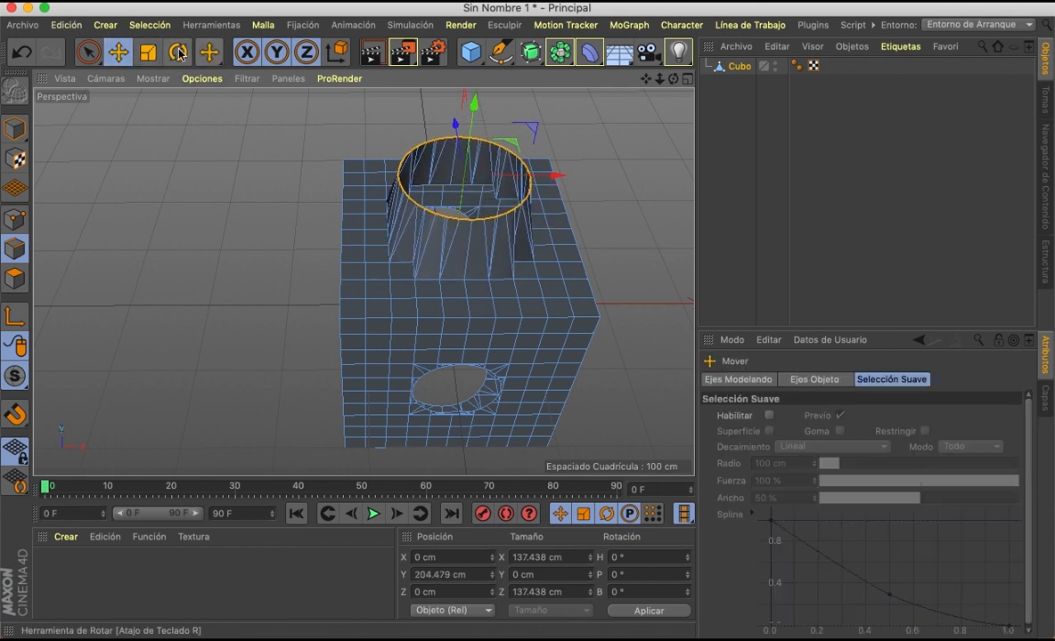
- Scale the raised edge loop evenly to about 244 cm wide, flaring it into a funnel
left_click(148, 52)
left_click_drag(192, 98, 228, 104)
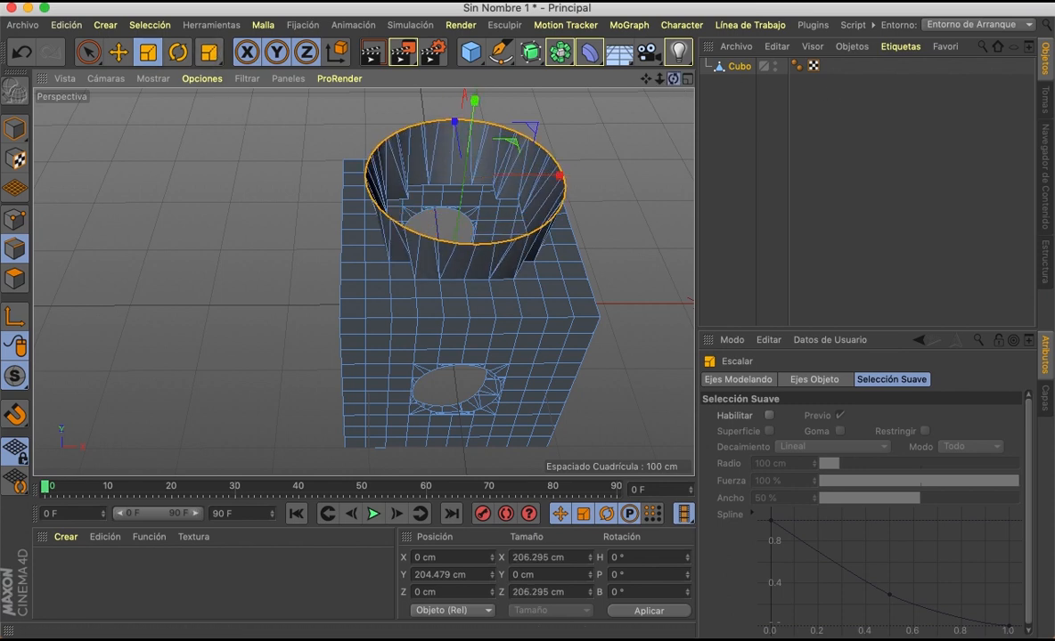
left_click_drag(673, 78, 672, 83)
left_click_drag(259, 275, 413, 276)
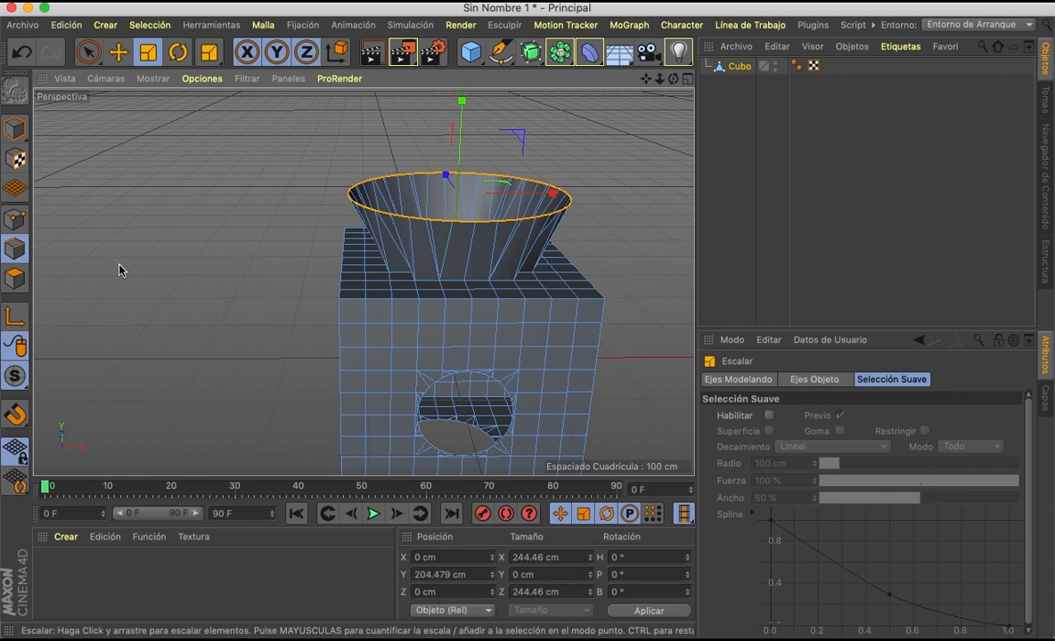
- Try moving a single polygon of the funnel's wall away from the rest of the mesh
left_click(15, 279)
left_click(479, 249)
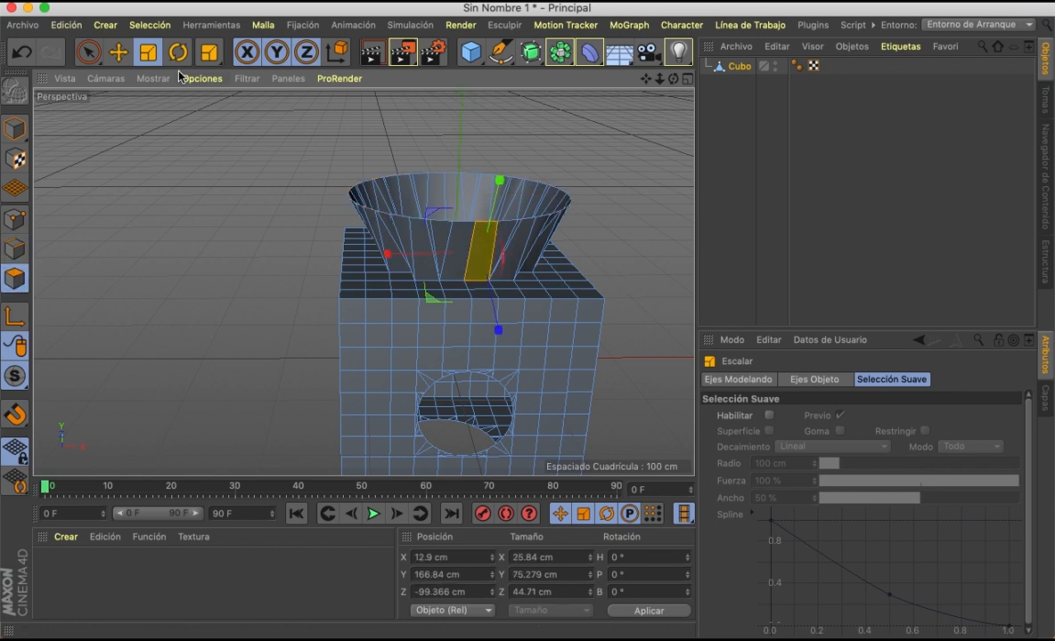
left_click(118, 53)
left_click_drag(489, 334, 625, 144)
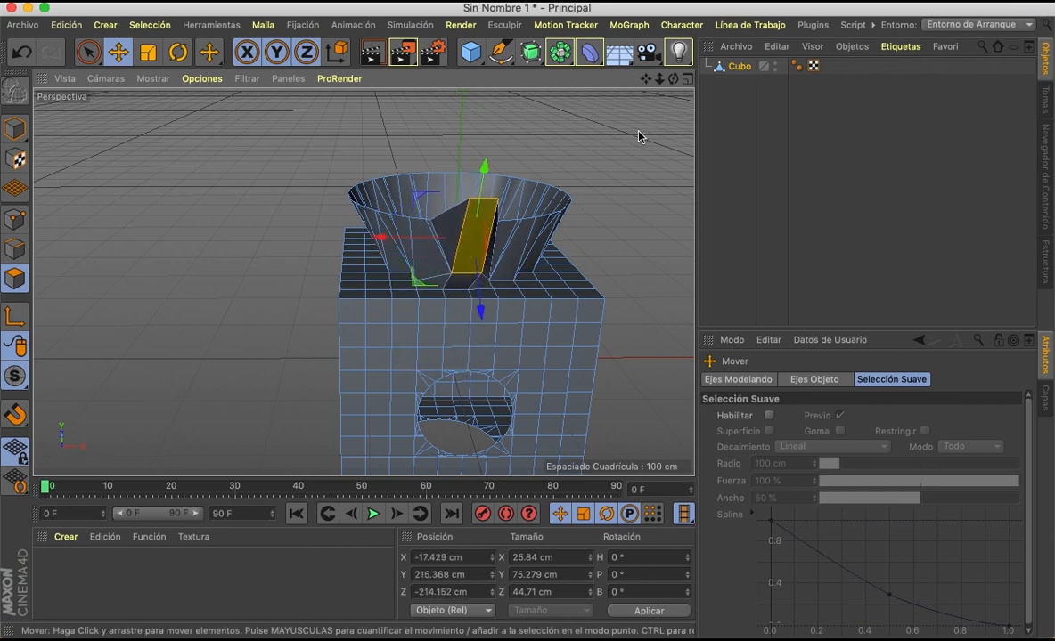
left_click_drag(672, 78, 793, 98)
left_click_drag(363, 281, 571, 225)
scroll(571, 225, "down", 2)
- Undo the moves of the funnel wall polygon and clear the polygon selection
key("super+z")
key("super+z")
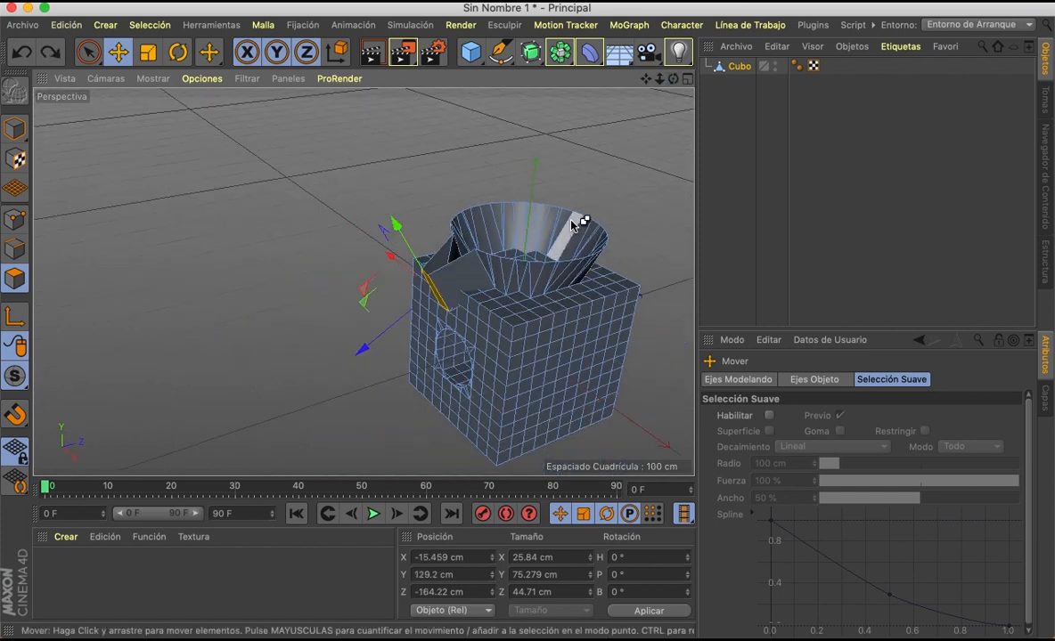
left_click(592, 158)
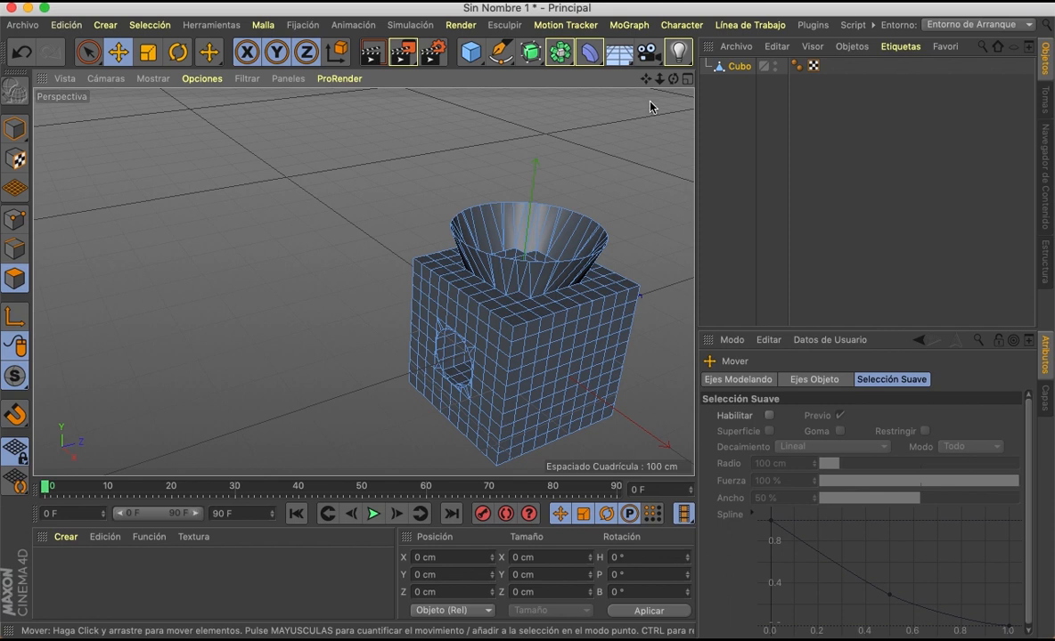
- Select a single polygon on the cube's side face and activate the Extrude tool
scroll(605, 302, "up", 4)
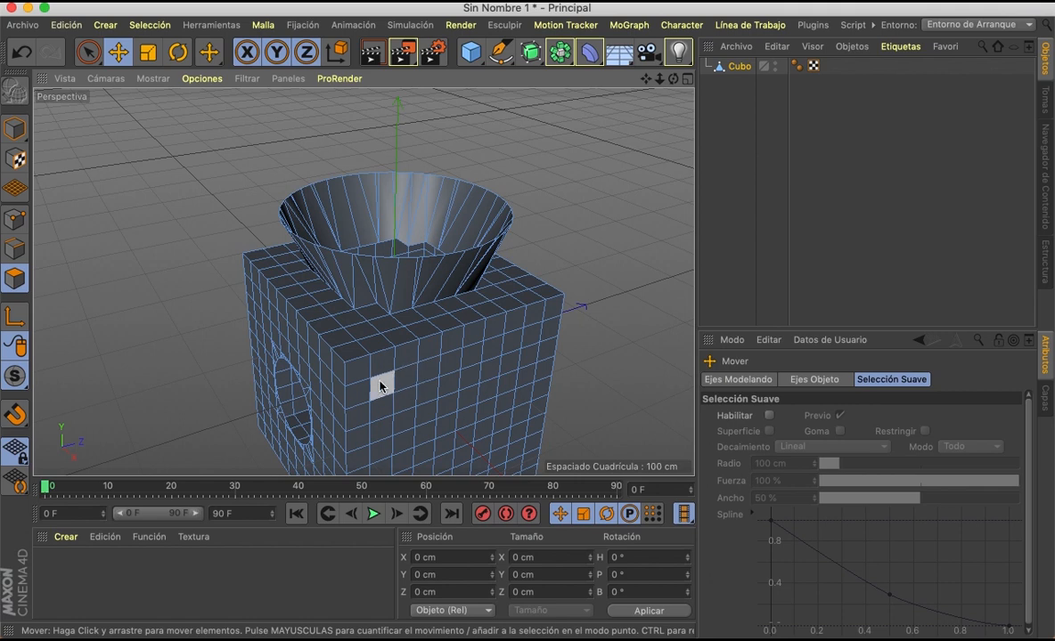
left_click(443, 393)
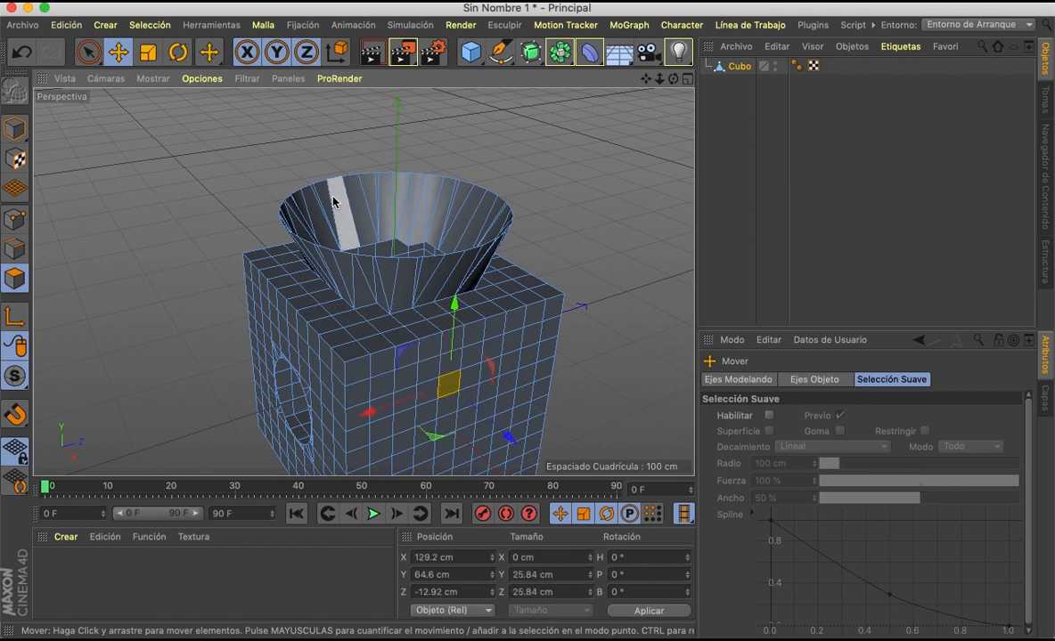
left_click(269, 29)
mouse_move(285, 95)
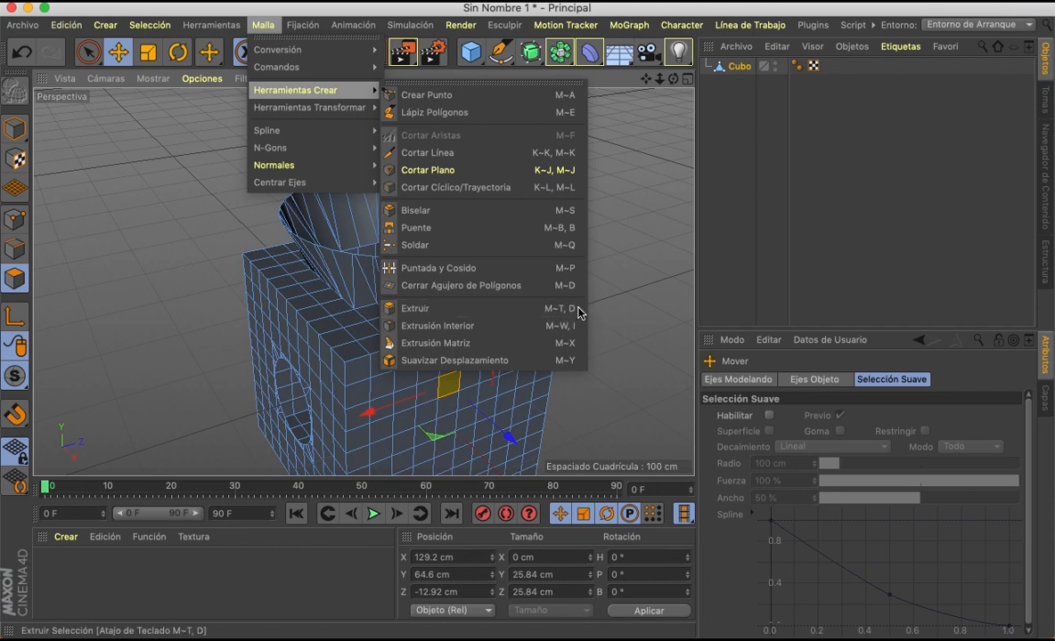
left_click(648, 336)
key("m")
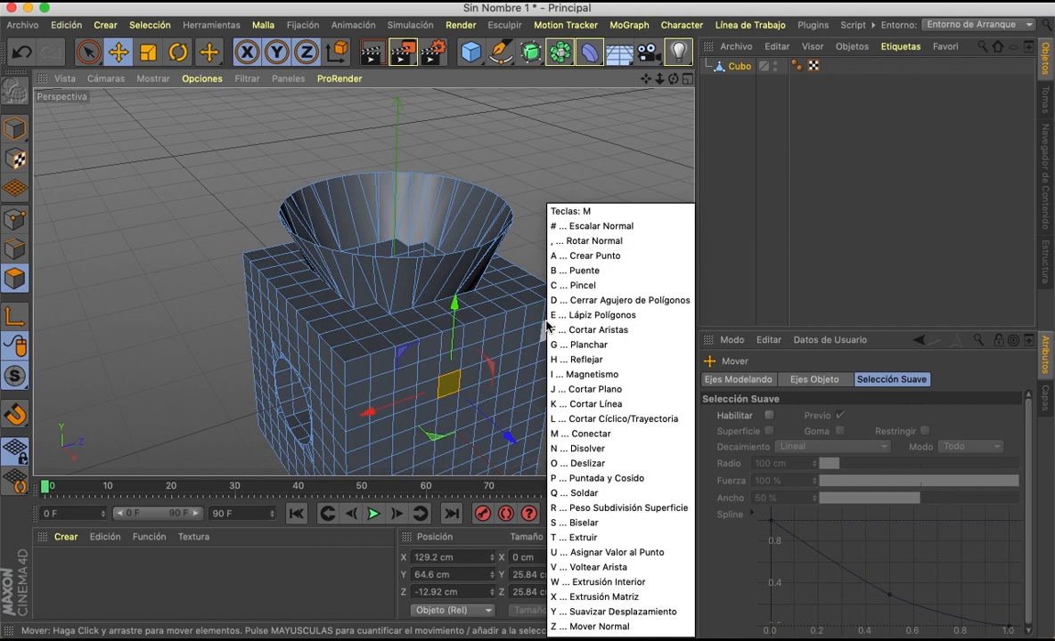
key("t")
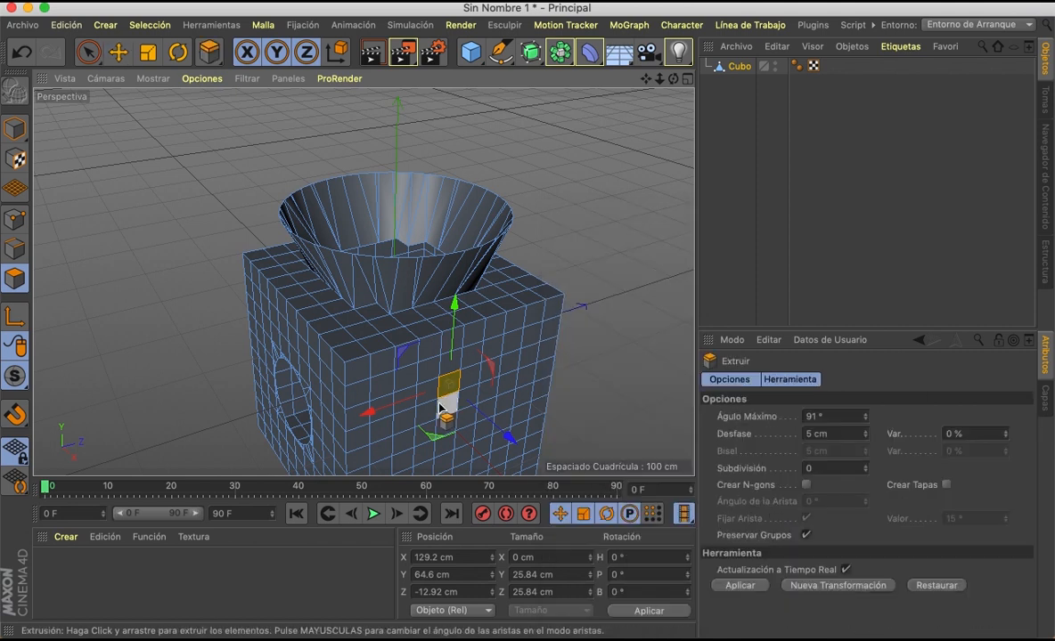
- Select the polygon at Y 90.44 cm on the cube's side face and extrude it outward about 94 cm
scroll(438, 396, "up", 5)
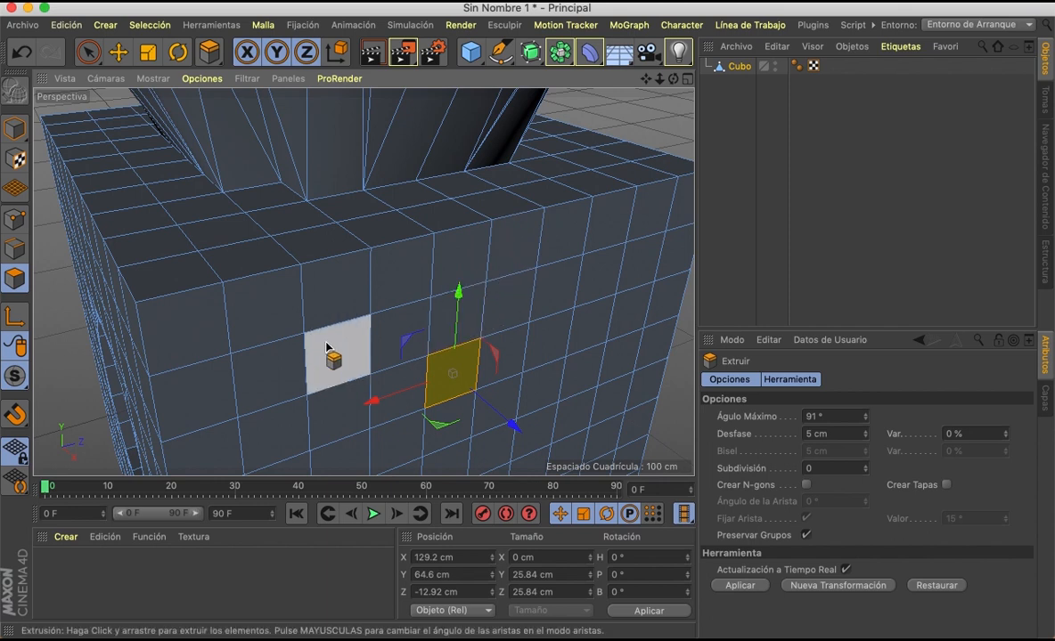
left_click(356, 367)
left_click(472, 321)
left_click(566, 322)
left_click(450, 374)
left_click(456, 318)
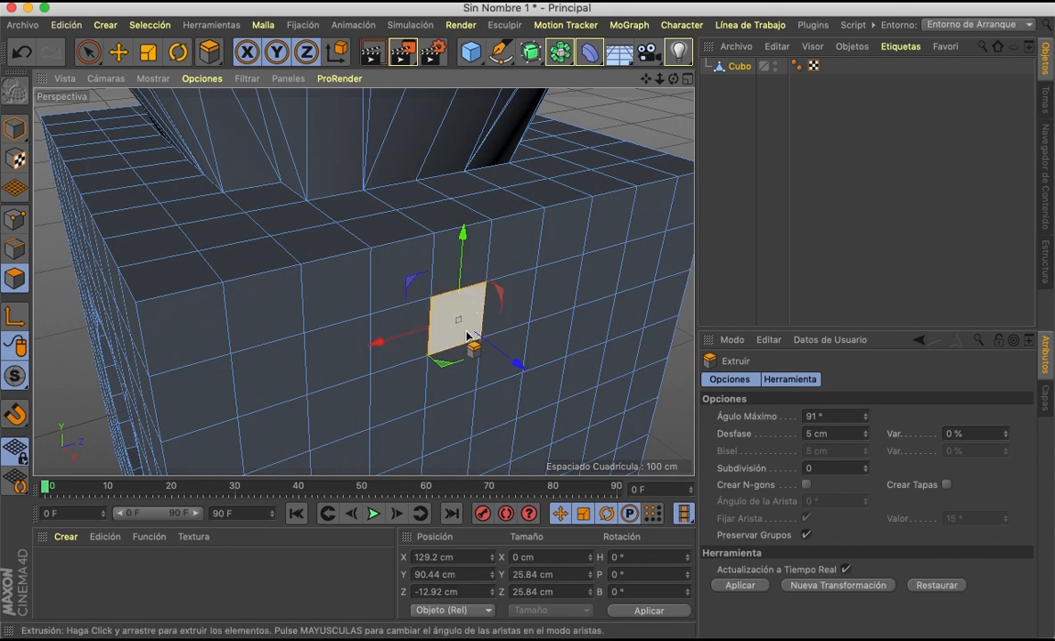
left_click_drag(447, 312, 557, 313)
- Extrude the upper face of the new protrusion upward by about 70 cm
scroll(335, 238, "down", 4)
scroll(325, 233, "down", 3)
scroll(428, 269, "up", 6)
left_click_drag(340, 313, 308, 259)
left_click(303, 257)
- Rotate the extruded end polygon to nearly vertical and move it outward to about X 278 cm, Y 155 cm
left_click(181, 52)
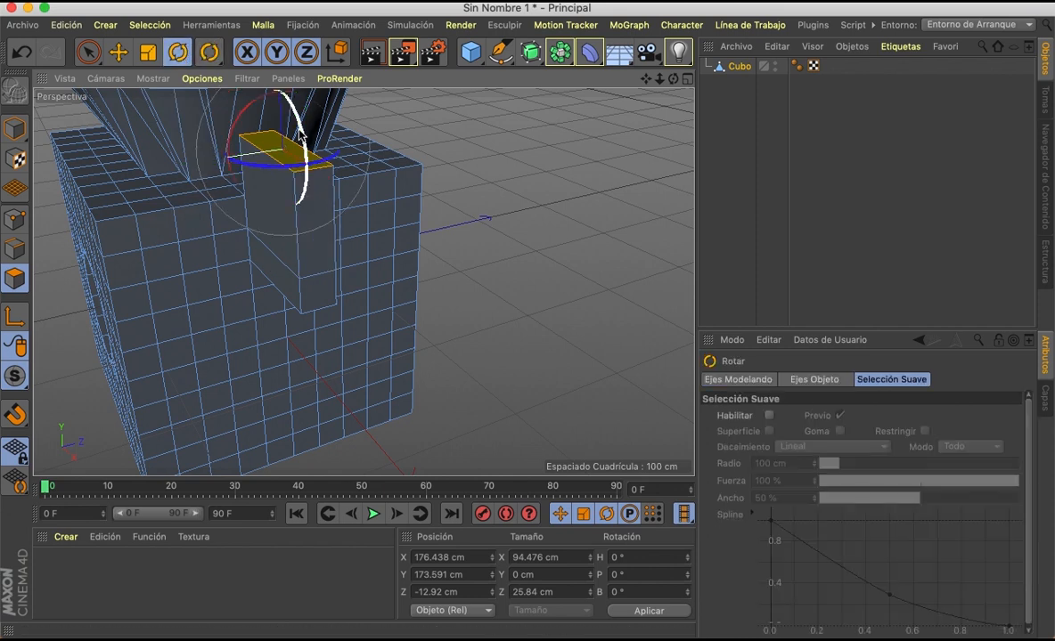
left_click_drag(298, 129, 147, 89)
left_click(118, 51)
left_click_drag(320, 189, 456, 231)
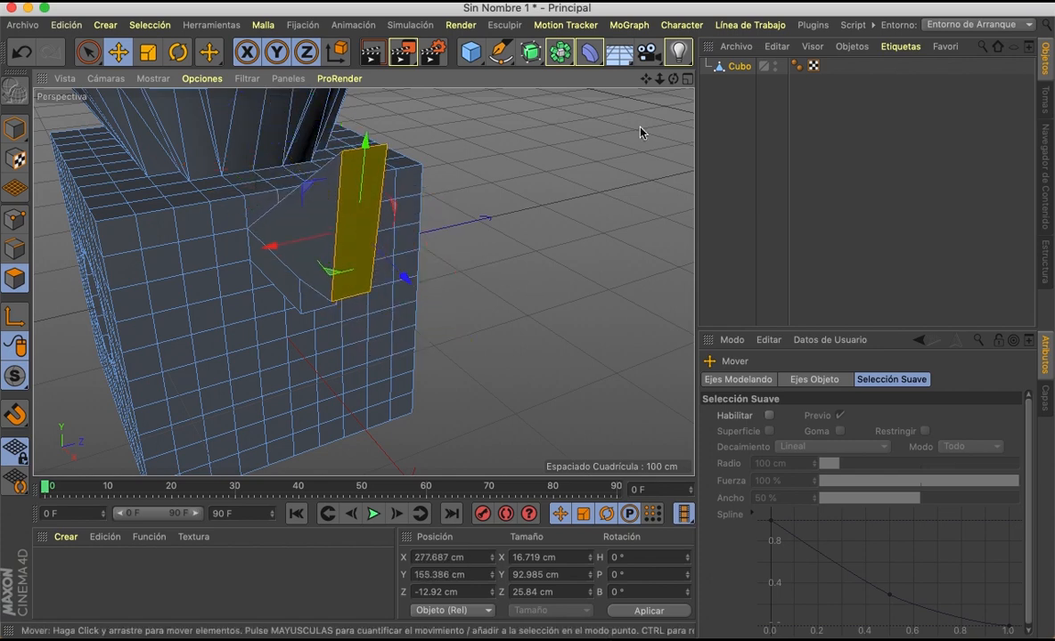
- Try moving a single side-face polygon near the protrusion outward to about X 197 cm without extruding it
left_click_drag(669, 83, 412, 115)
left_click_drag(647, 82, 625, 61)
left_click(425, 259)
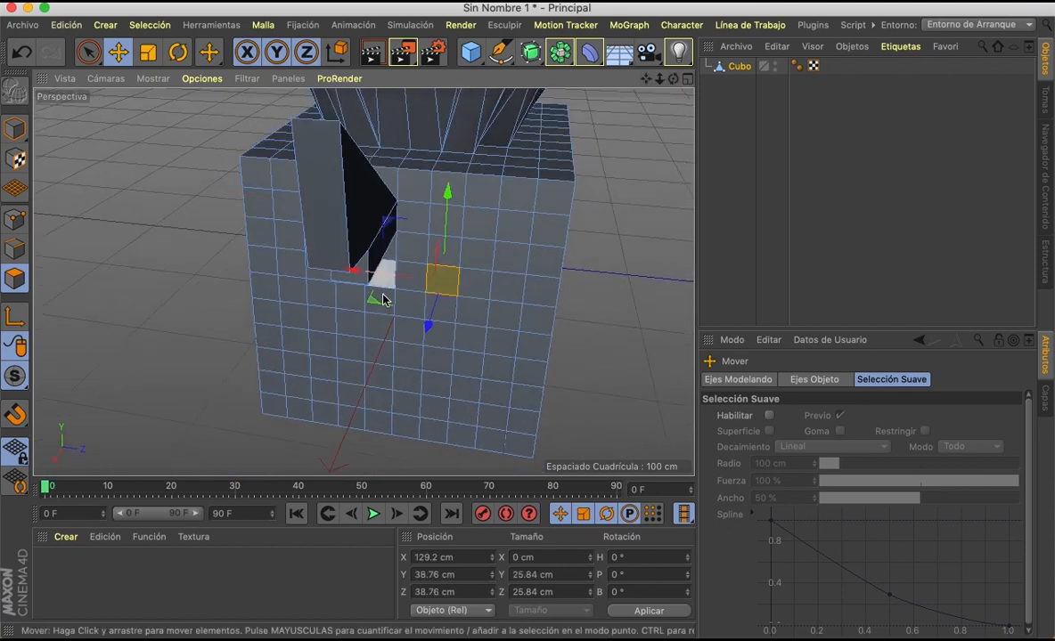
left_click_drag(426, 322, 407, 376)
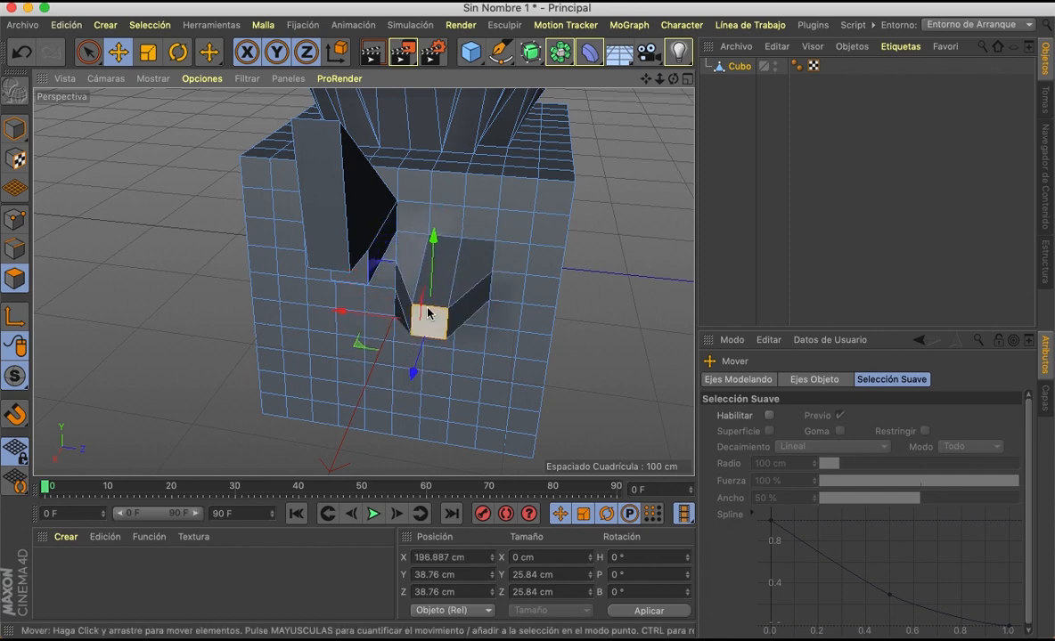
- Try raising the second protrusion's upper polygon, rotating it toward vertical and moving it out to about X 233 cm
left_click(433, 267)
left_click_drag(453, 253, 420, 138)
key("r")
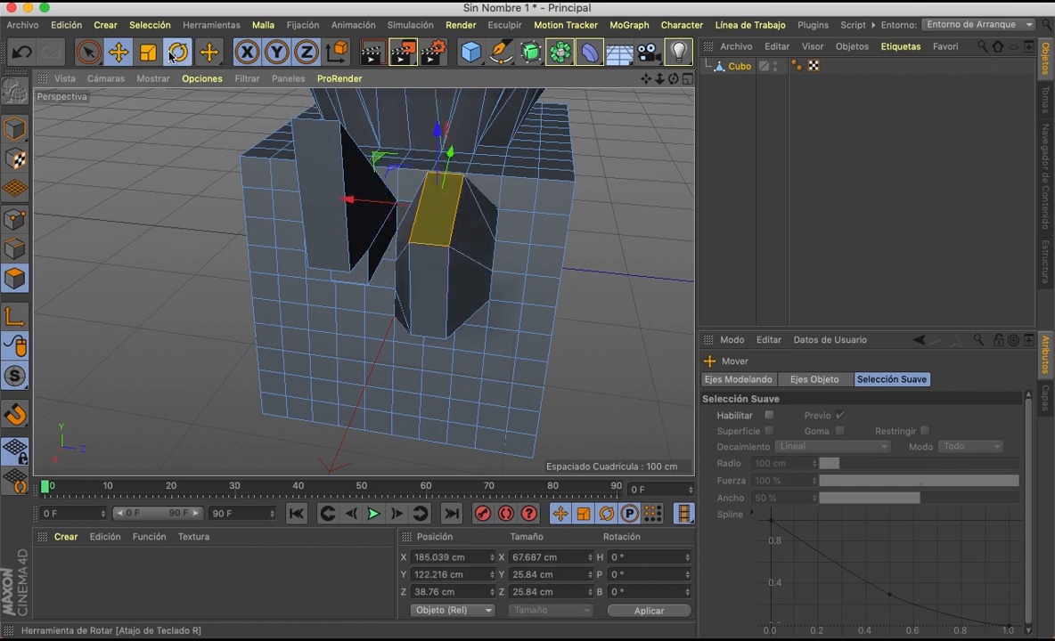
left_click_drag(424, 189, 428, 253)
key("e")
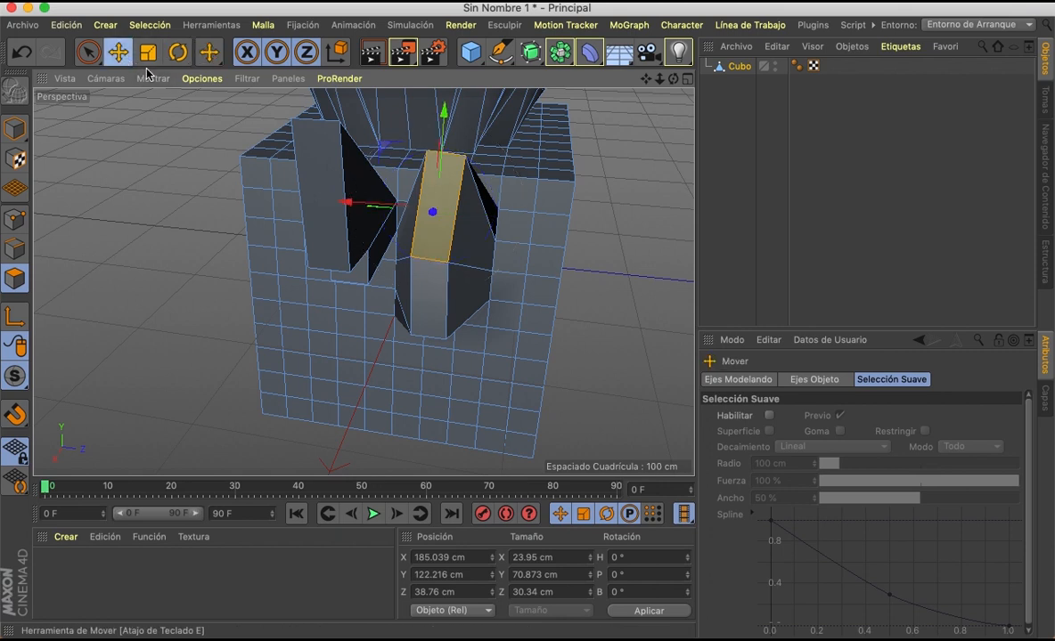
left_click_drag(435, 210, 428, 217)
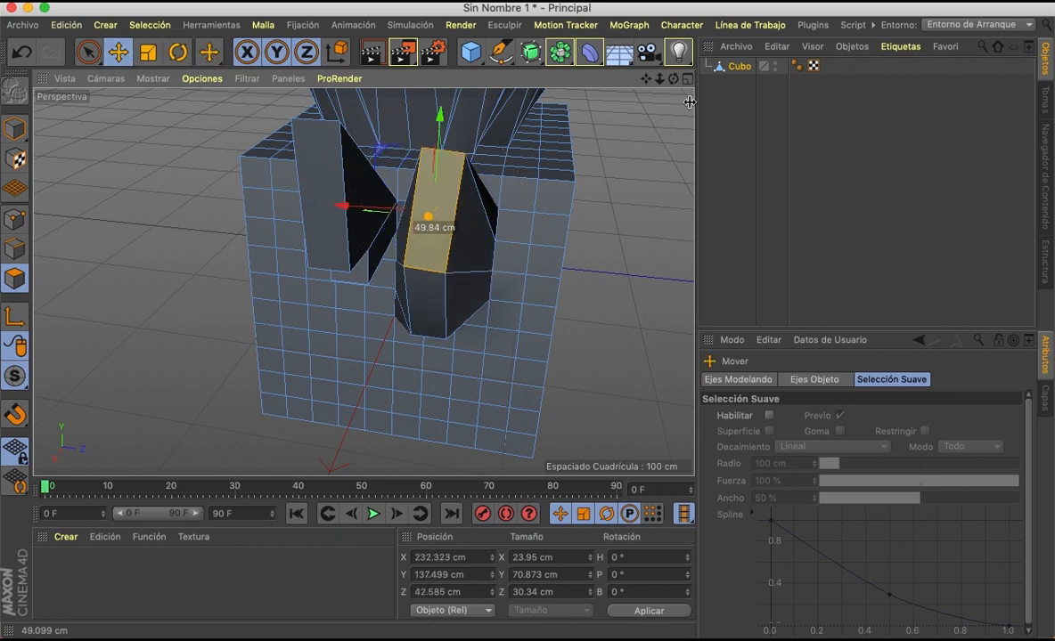
left_click_drag(362, 282, 365, 281, "alt")
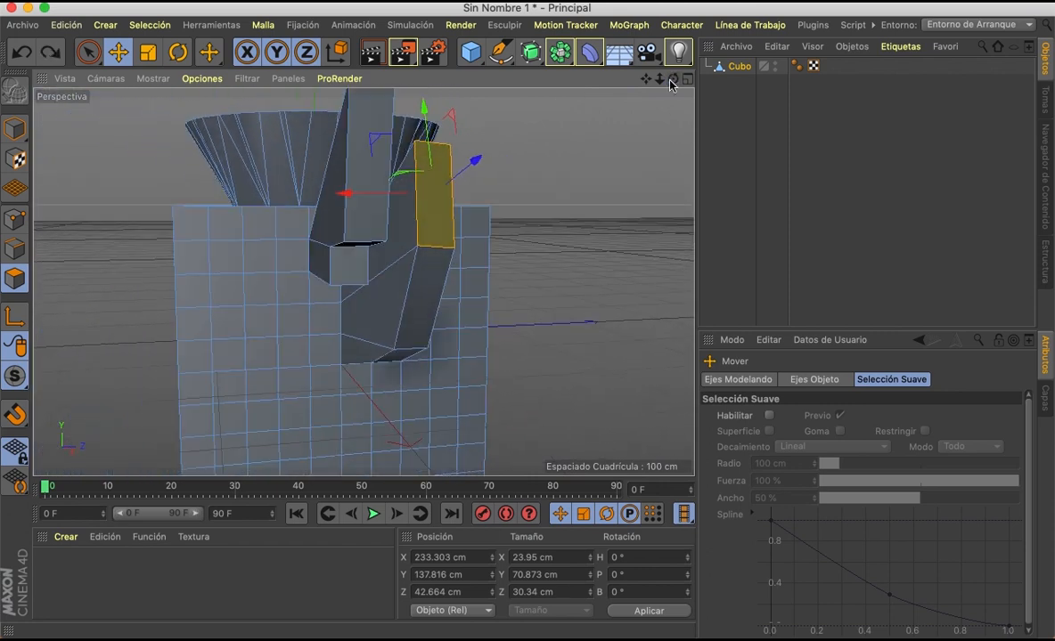
- Undo the polygon edits of the second protrusion and reactivate the Extrude tool
key("super+z")
key("super+z")
key("super+z")
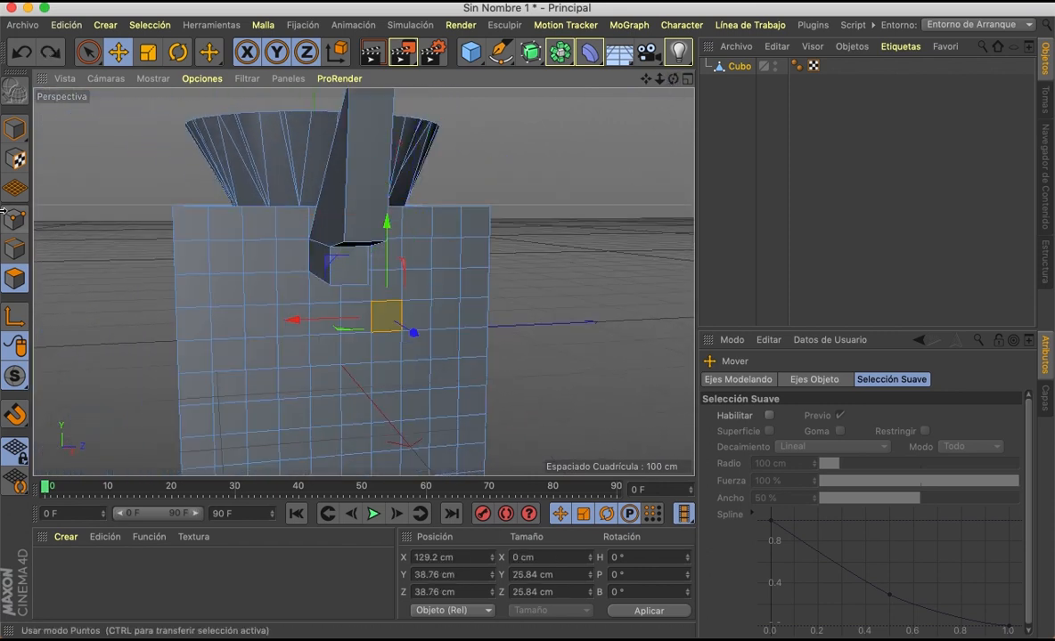
left_click(210, 56)
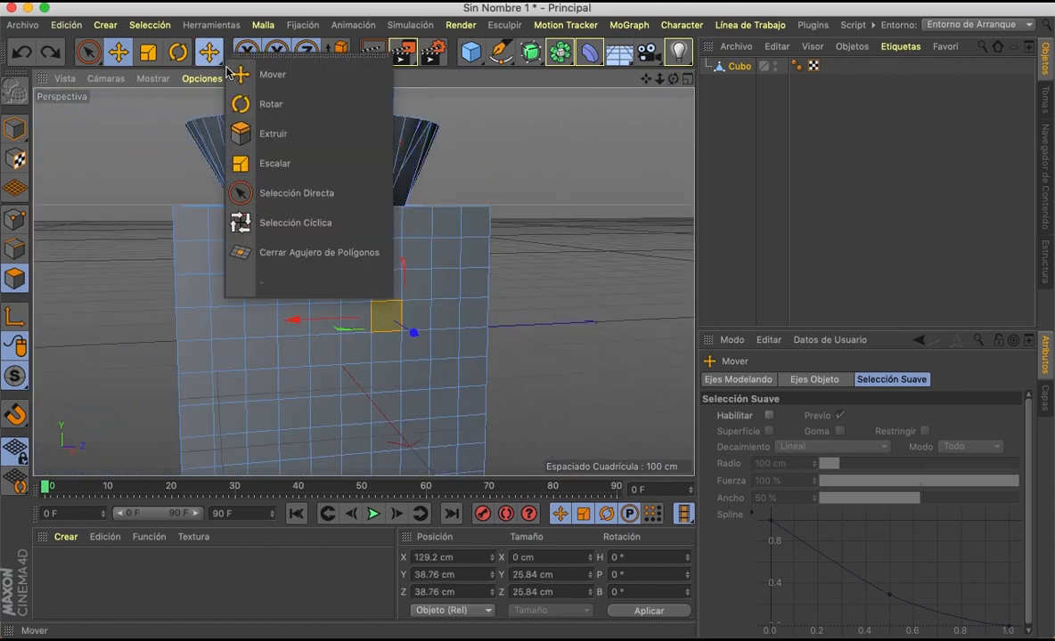
left_click(246, 132)
left_click_drag(645, 78, 728, 187)
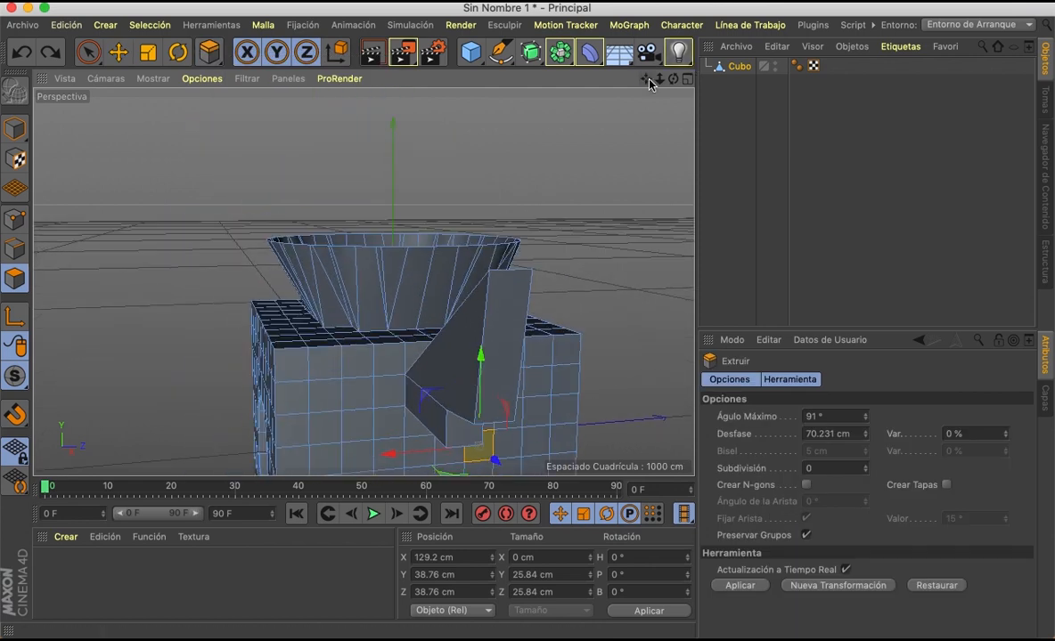
left_click_drag(673, 79, 772, 80)
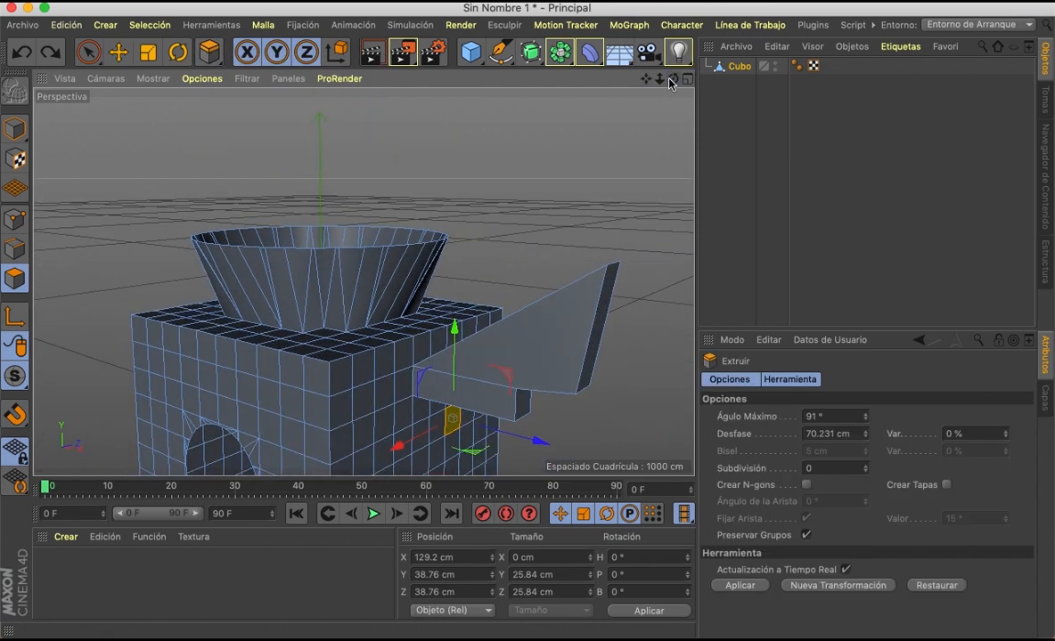
- Select the whole ring of funnel wall polygons with Selección Cíclica
left_click(151, 25)
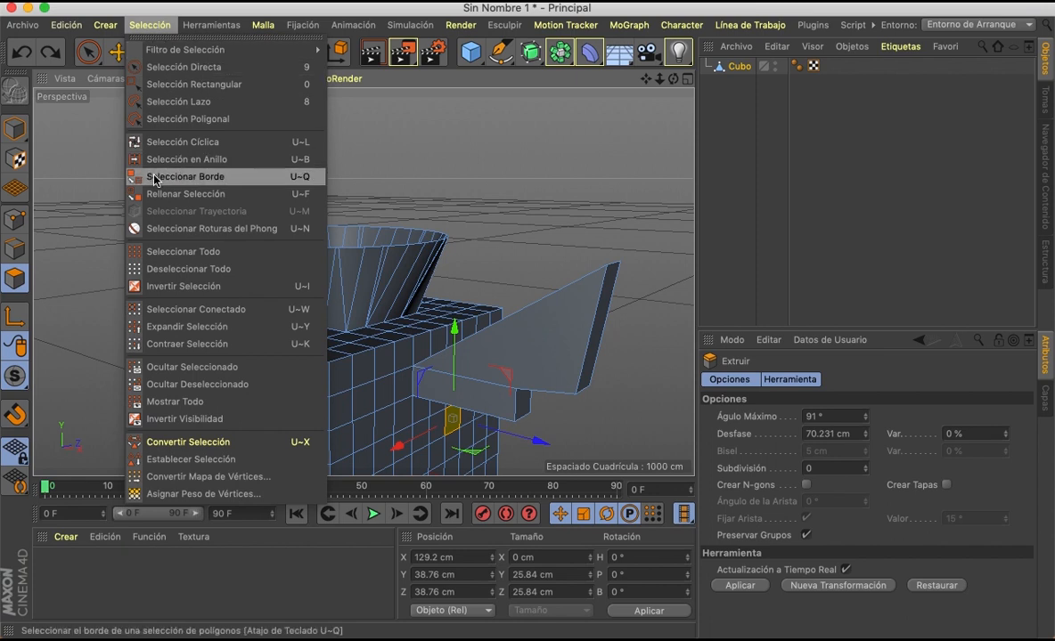
left_click(149, 141)
left_click(326, 285)
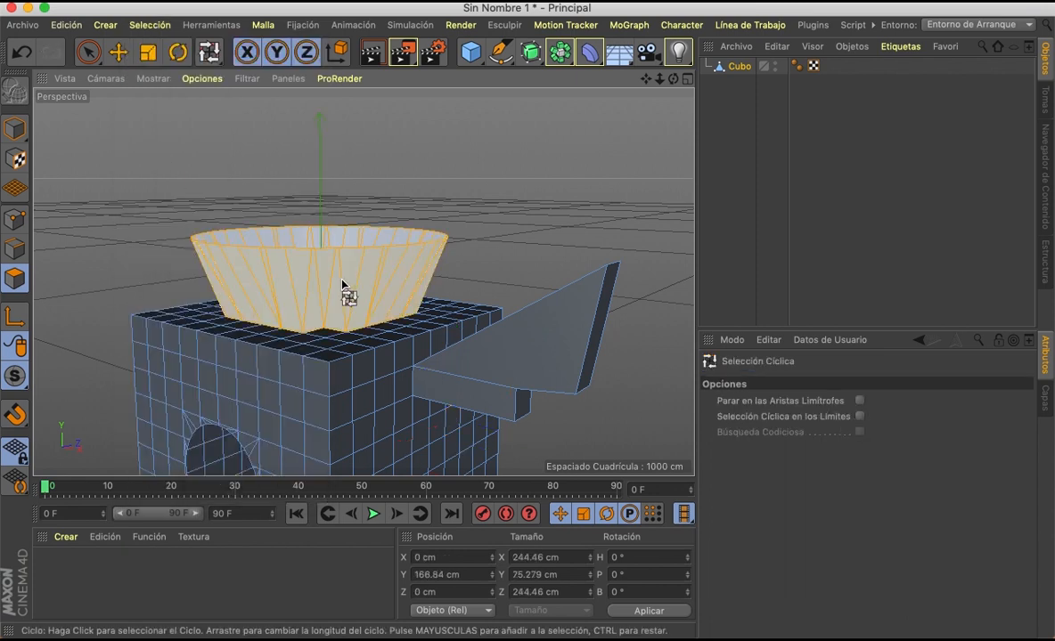
- Extrude the funnel's wall polygons outward by about 26 cm to thicken the funnel
scroll(344, 291, "up", 5)
scroll(344, 290, "down", 2)
left_click_drag(210, 55, 235, 102)
left_click_drag(321, 333, 320, 240)
left_click_drag(310, 196, 419, 150)
mouse_move(673, 78)
left_mouse_down()
mouse_move(712, 125)
mouse_move(651, 134)
mouse_move(534, 84)
mouse_move(463, 107)
mouse_move(427, 98)
mouse_move(679, 85)
left_mouse_up()
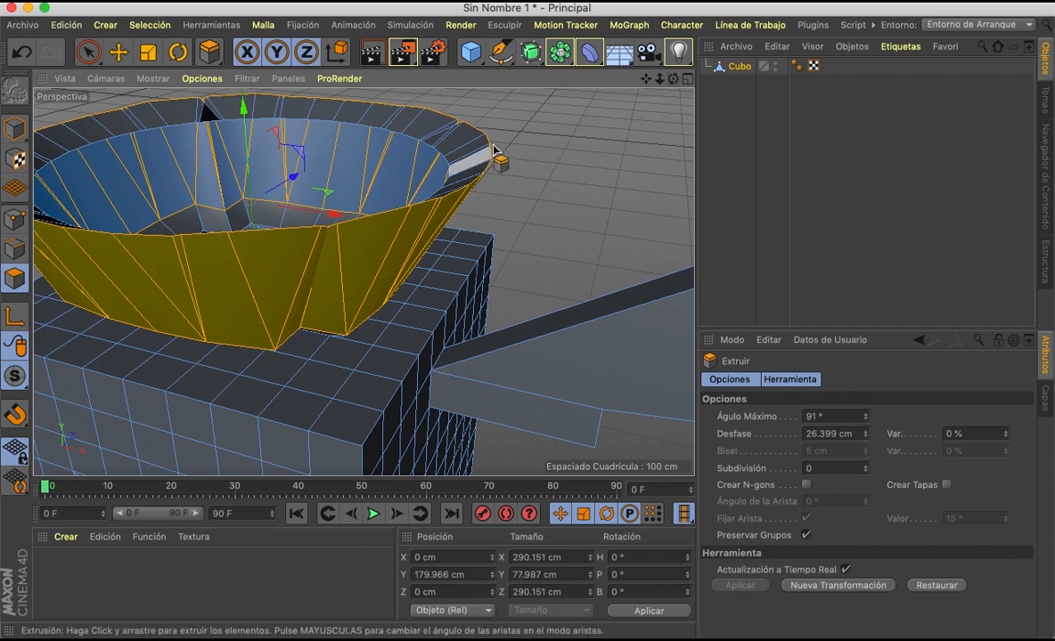
- Select the loop of flat rim polygons on top of the funnel with Selección Cíclica and reactivate Extruir
left_click_drag(210, 51, 230, 105)
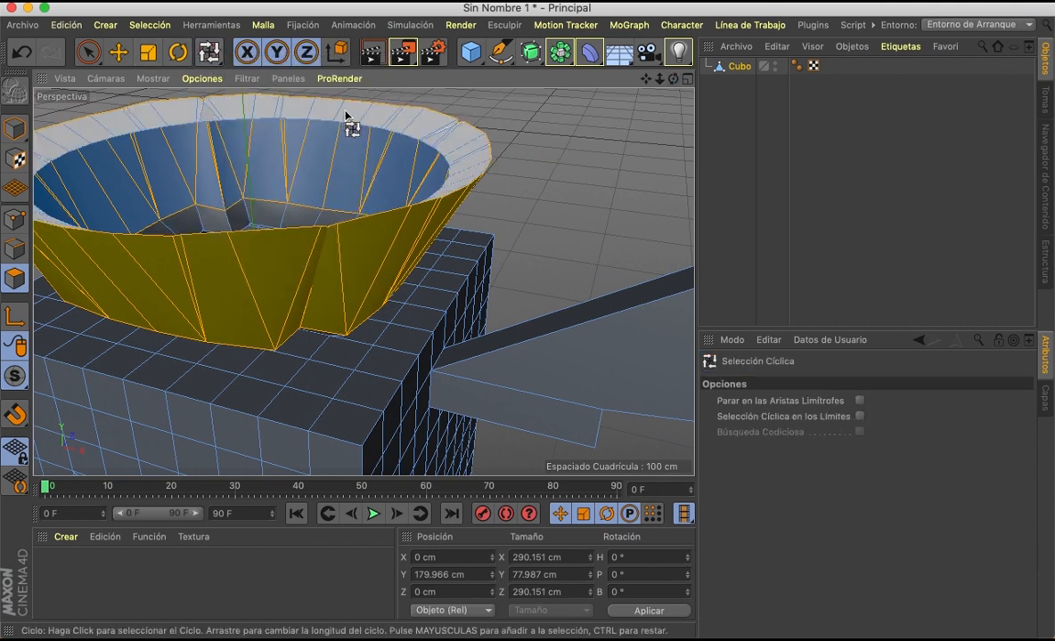
left_click(348, 114)
left_click(208, 52)
left_click(273, 105)
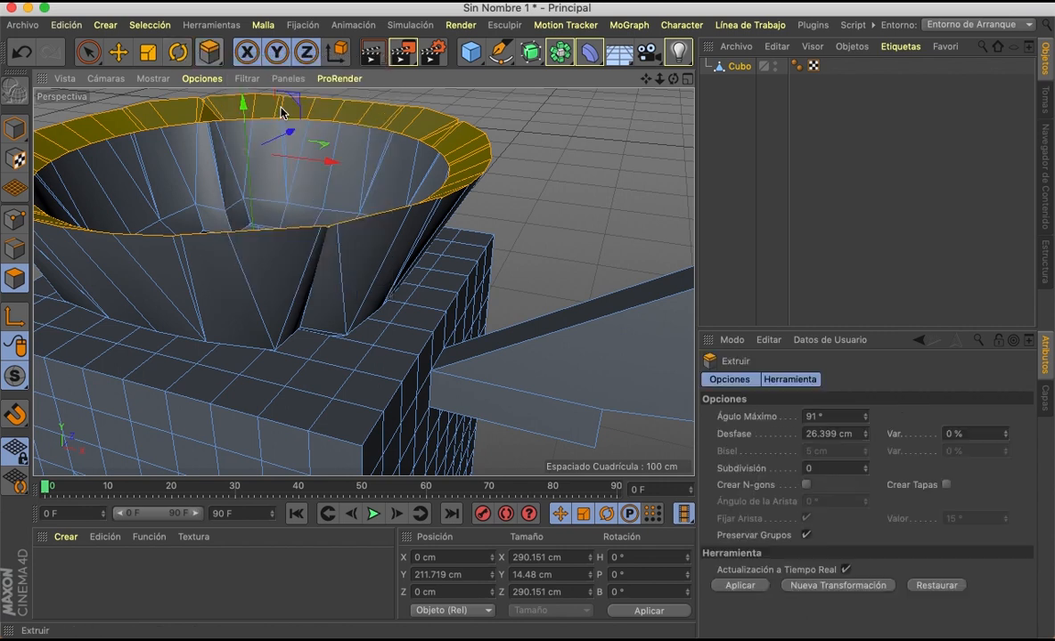
- Extrude the funnel's rim polygons upward to a height of about Y 264 cm
left_click_drag(436, 137, 522, 137)
scroll(578, 168, "down", 5)
left_click_drag(646, 80, 641, 146)
mouse_move(360, 107)
left_mouse_down()
mouse_move(369, 98)
mouse_move(372, 109)
left_mouse_up()
key("super+z")
- Scale the raised rim polygons outward to about 323 cm in X and Z to flare the funnel
left_click(148, 52)
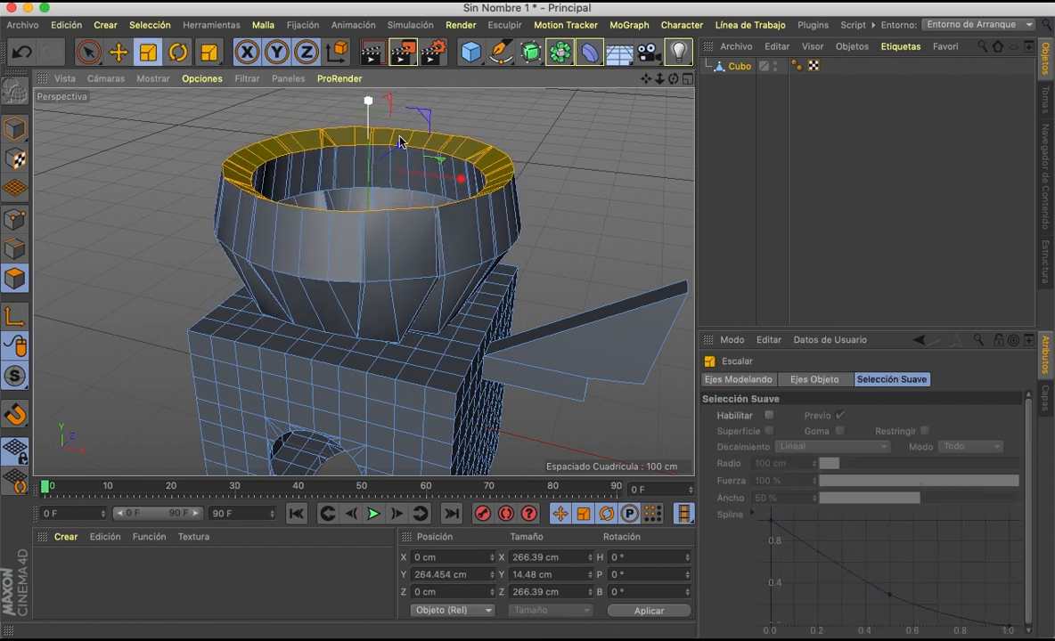
mouse_move(558, 135)
left_mouse_down()
mouse_move(677, 133)
mouse_move(560, 133)
left_mouse_up()
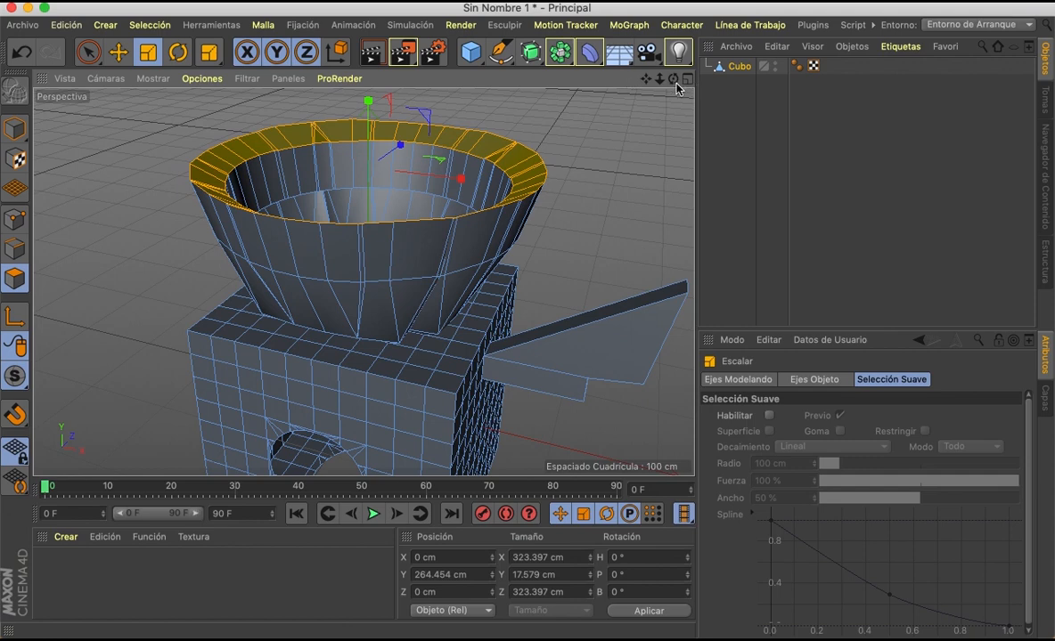
mouse_move(673, 78)
left_mouse_down()
mouse_move(623, 143)
mouse_move(650, 35)
mouse_move(668, 31)
mouse_move(614, 170)
mouse_move(675, 81)
left_mouse_up()
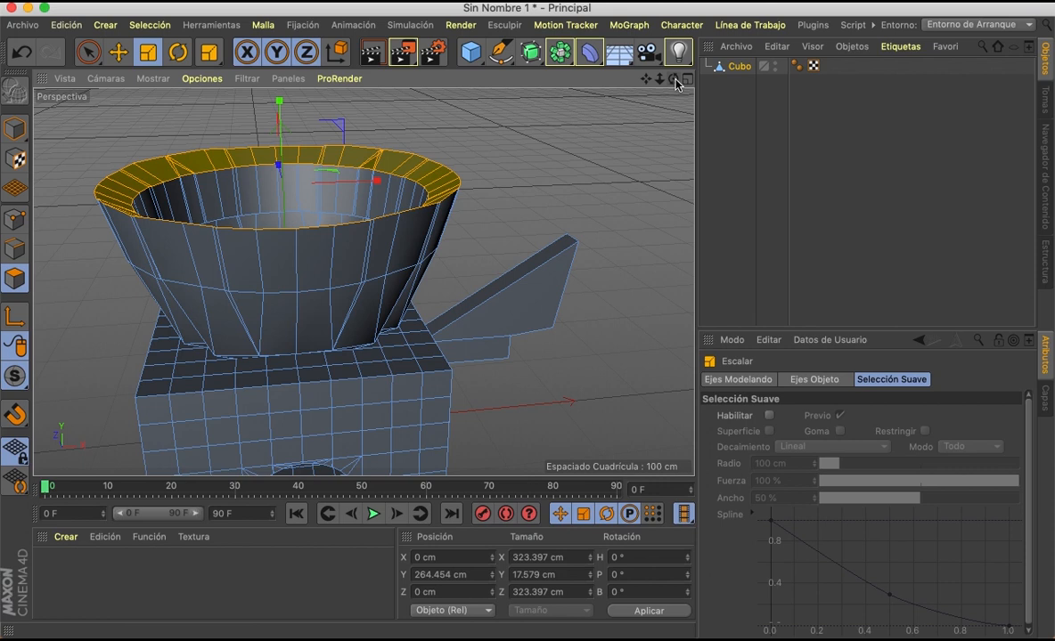
left_click_drag(645, 78, 363, 281)
scroll(578, 222, "down", 3)
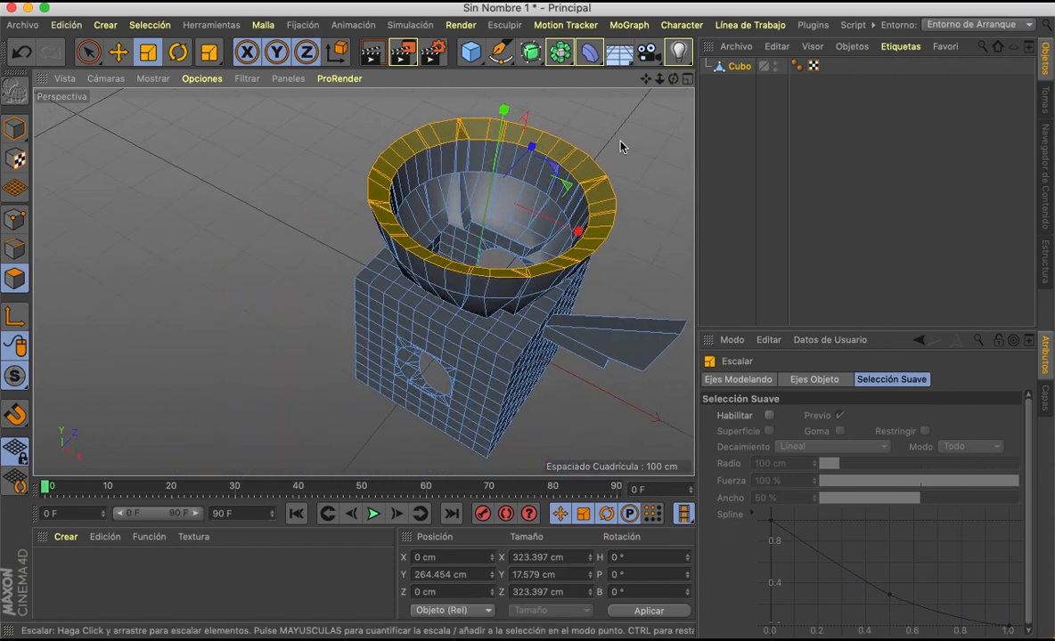
left_click_drag(673, 78, 364, 282)
scroll(504, 210, "up", 3)
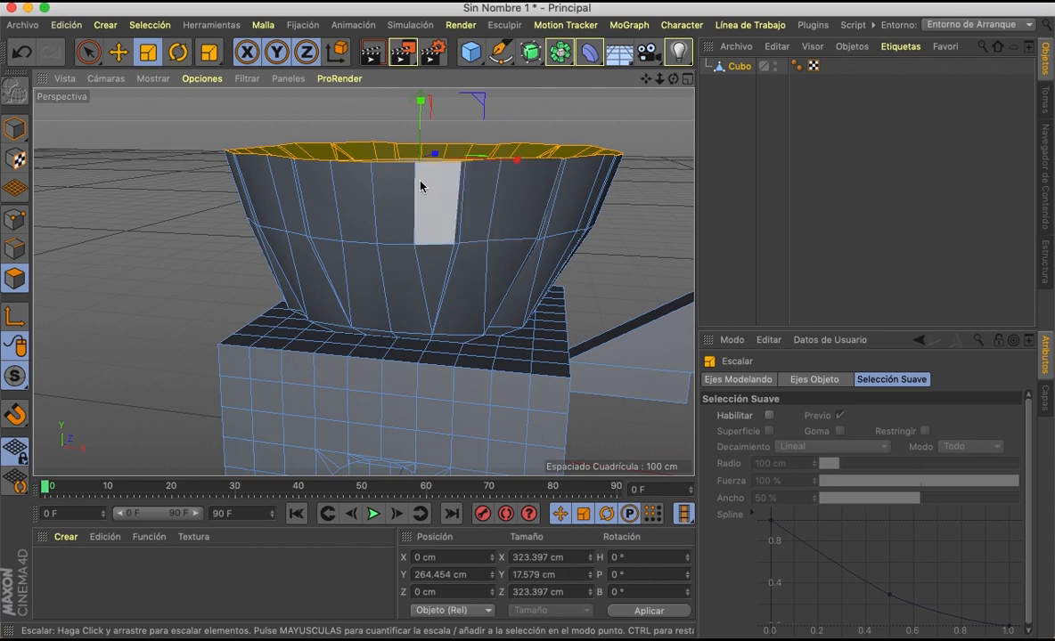
- Inset a single polygon on the front of the funnel's upper wall by about 6.9 cm with Extrusión Interior
left_click(232, 24)
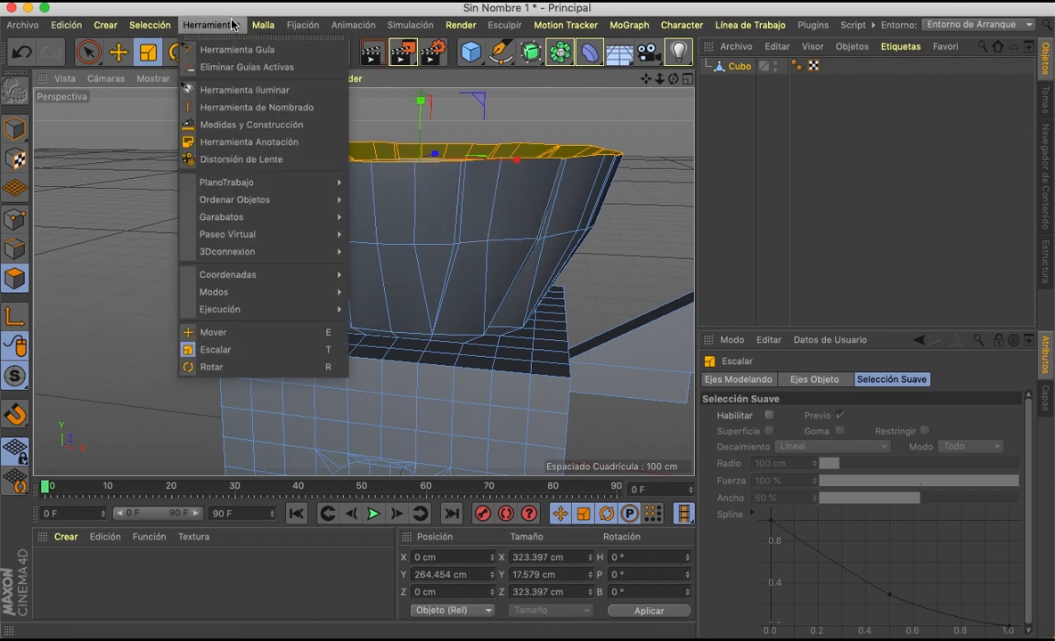
left_click(83, 242)
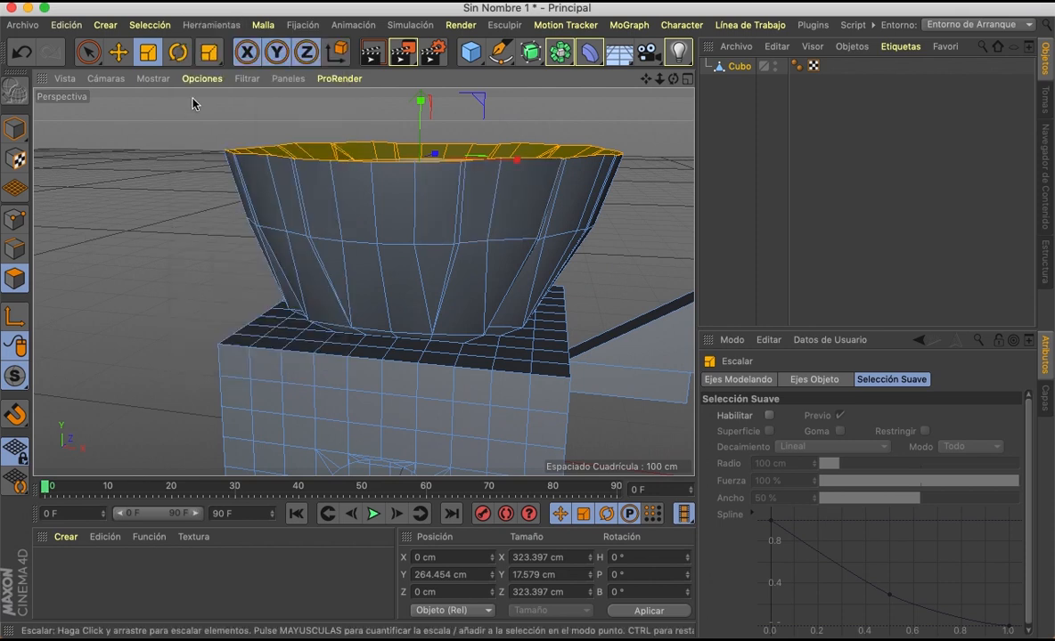
left_click(256, 27)
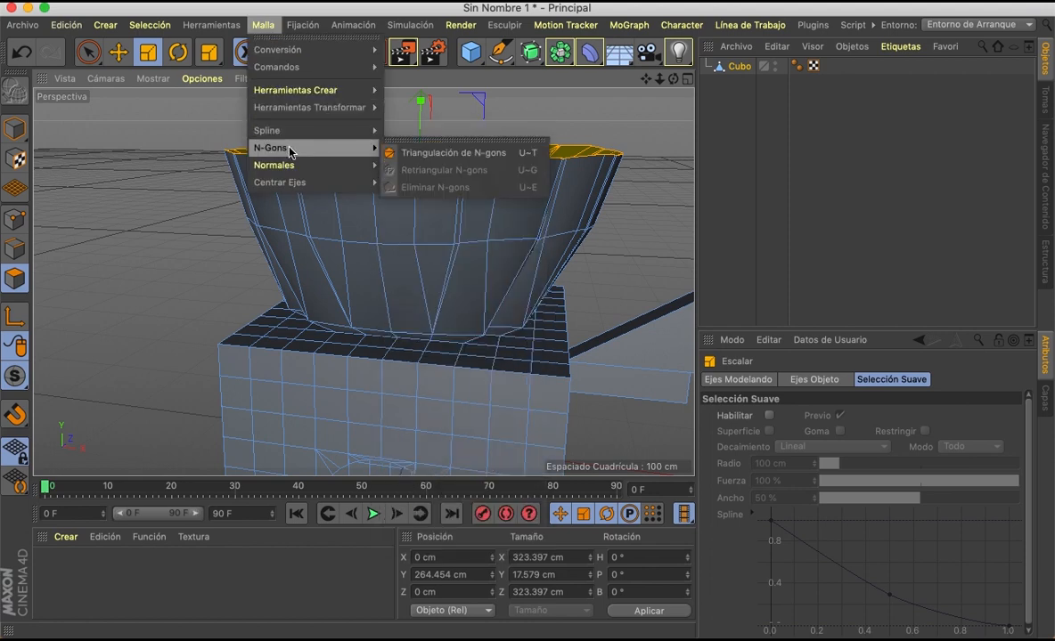
mouse_move(314, 89)
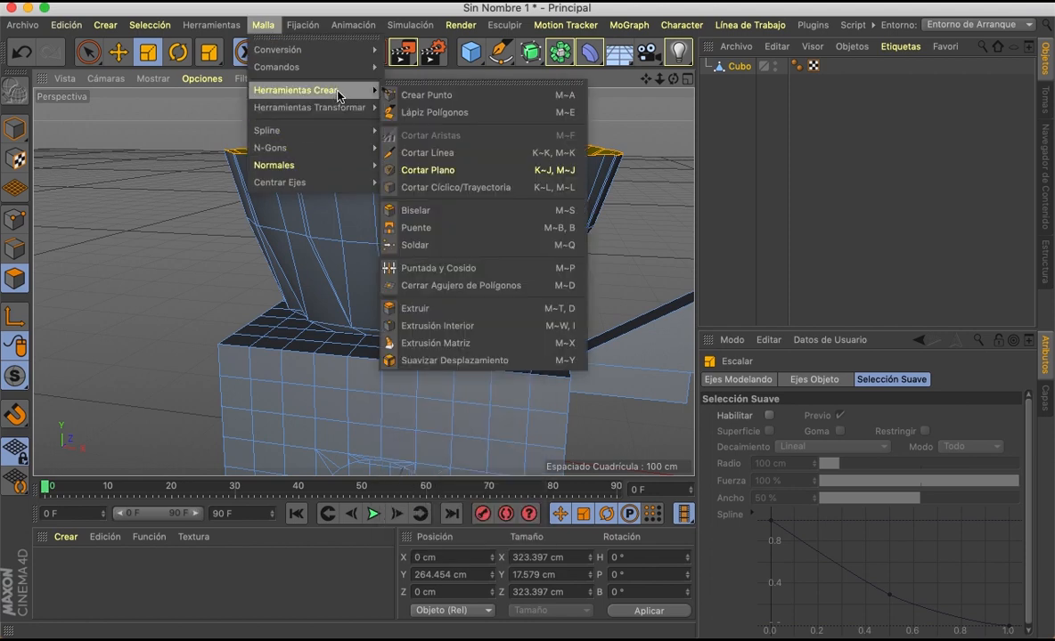
left_click(431, 326)
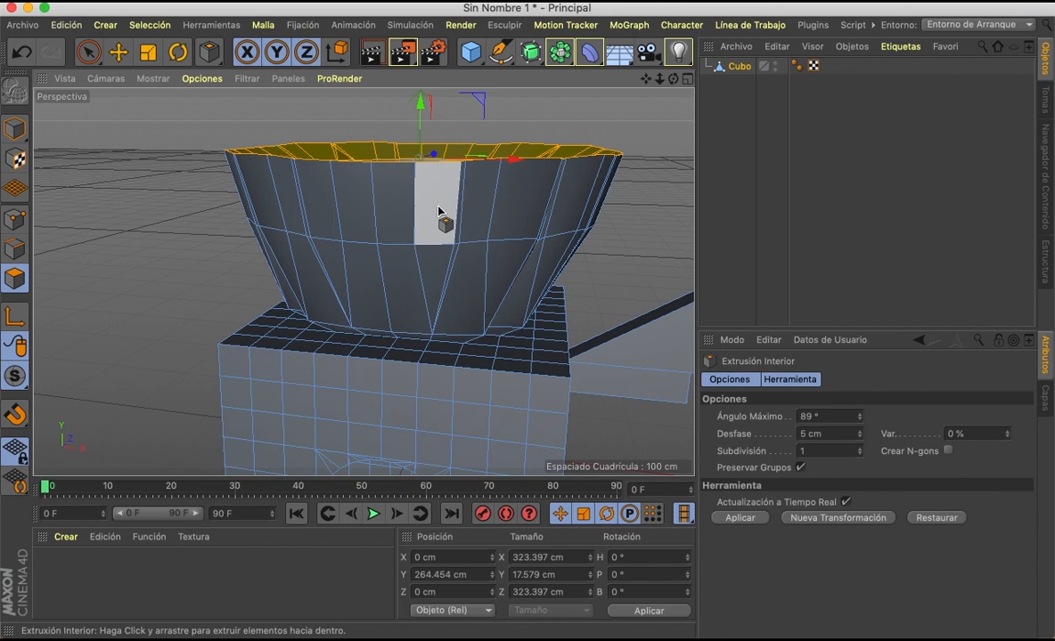
left_click(438, 213)
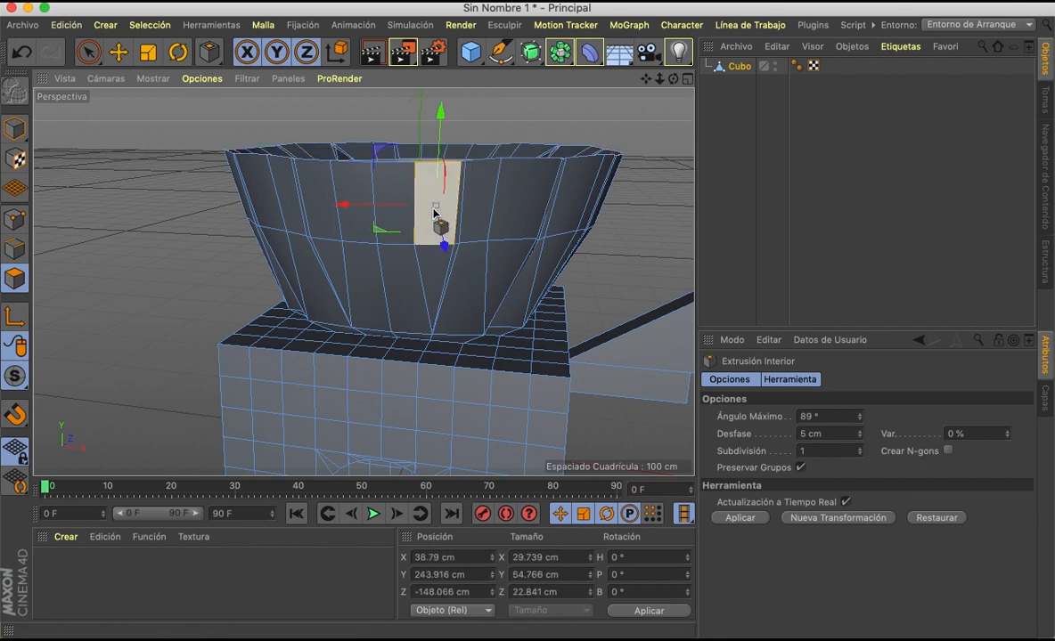
left_click_drag(446, 210, 353, 219)
scroll(469, 184, "up", 2)
scroll(469, 184, "up", 2)
- Extrude the polygon beside the inset one outward by about 9.2 cm and reselect the inset polygon
key("m")
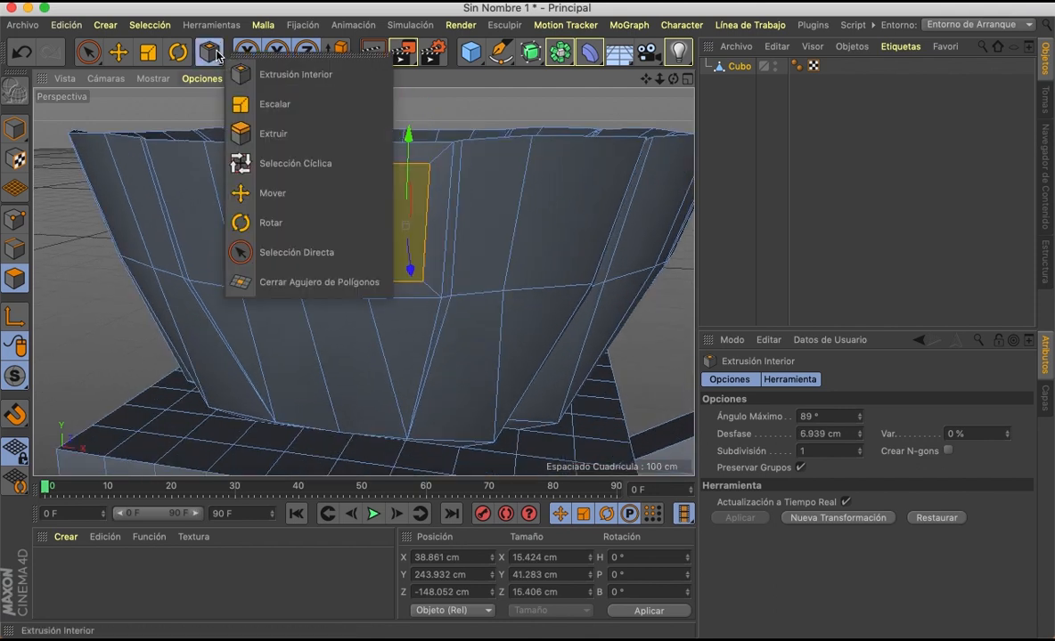
left_click(267, 102)
left_click_drag(330, 190, 349, 173)
key("super+z")
left_click(313, 182)
left_click(405, 173)
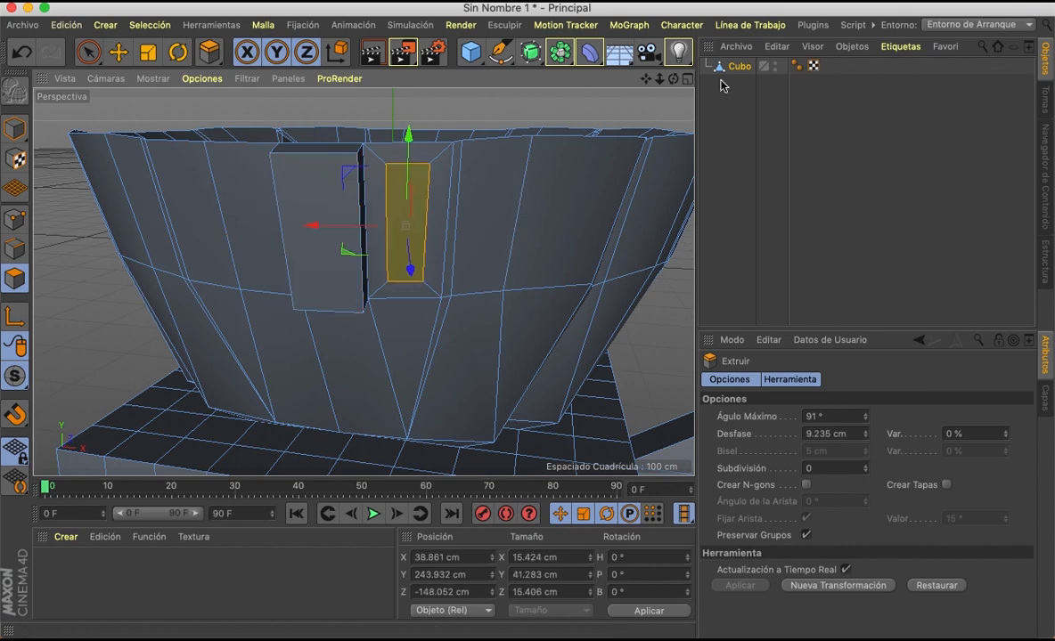
- Extrude the inset polygon outward by about 14.2 cm from the funnel wall
left_click_drag(672, 79, 552, 143)
left_click_drag(362, 281, 405, 229)
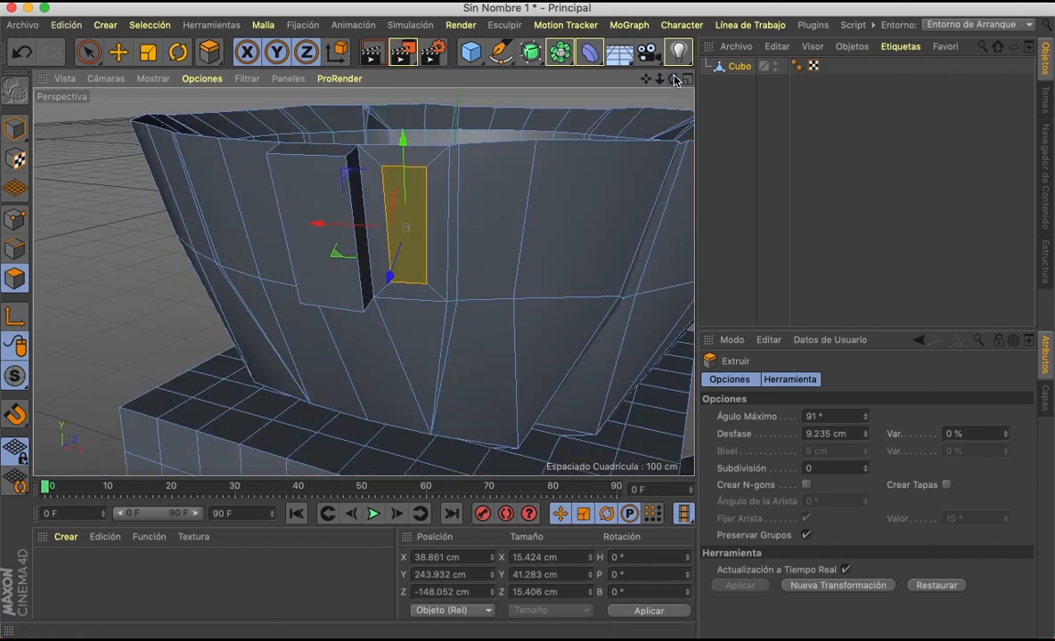
left_click_drag(410, 266, 436, 266)
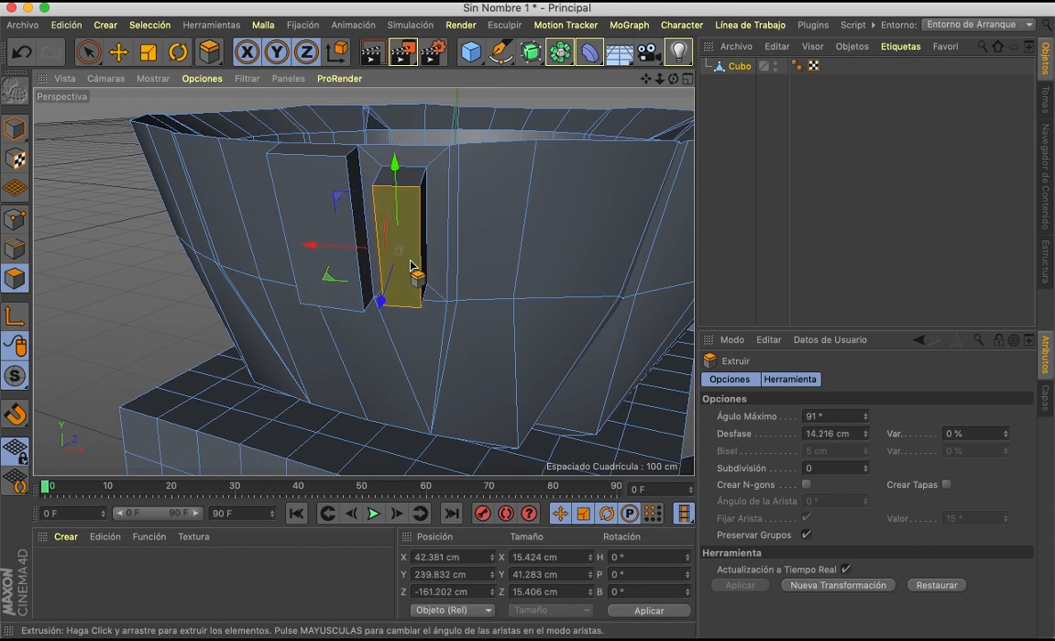
left_click_drag(364, 282, 363, 281, "alt")
left_click_drag(673, 79, 614, 83)
- Undo the extrusions and the inset on the funnel wall and reactivate Extrusión Interior
key("super+z")
key("super+z")
key("super+z")
key("super+z")
key("super+z")
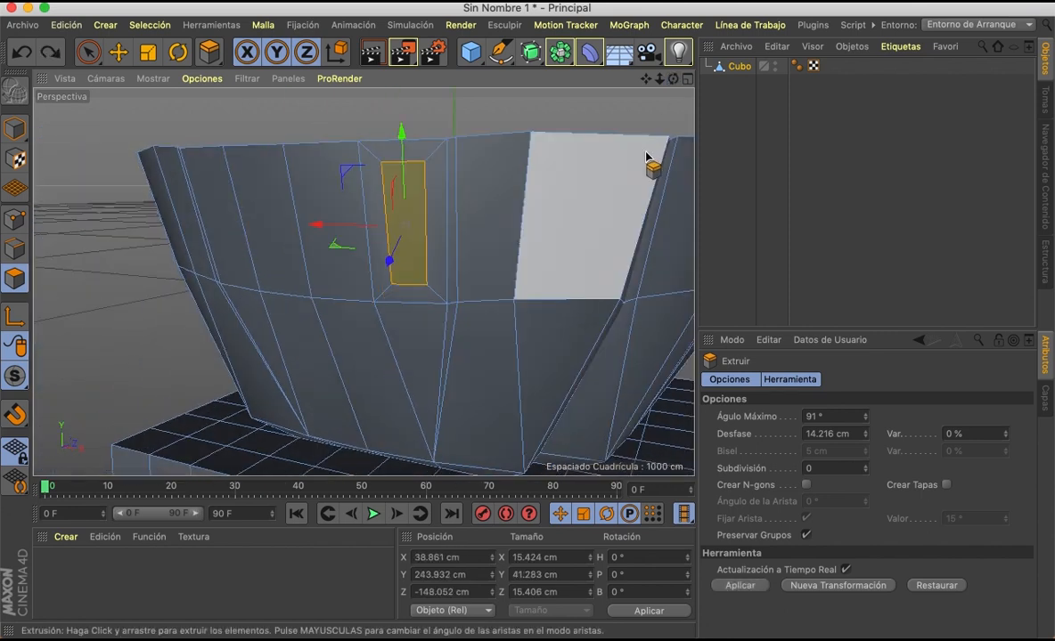
left_click_drag(209, 52, 284, 119)
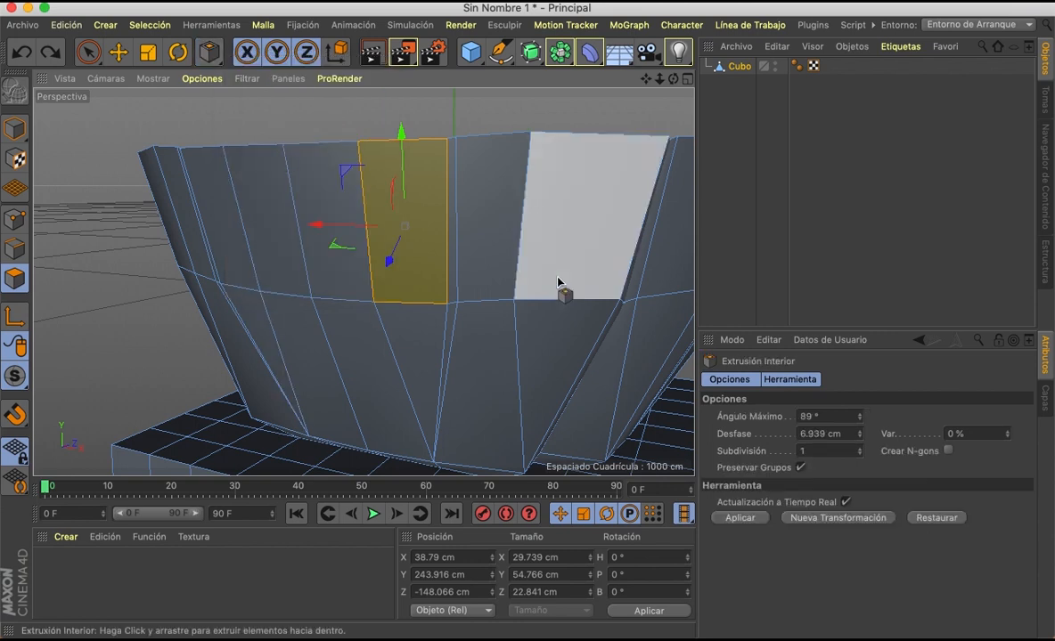
scroll(267, 247, "down", 5)
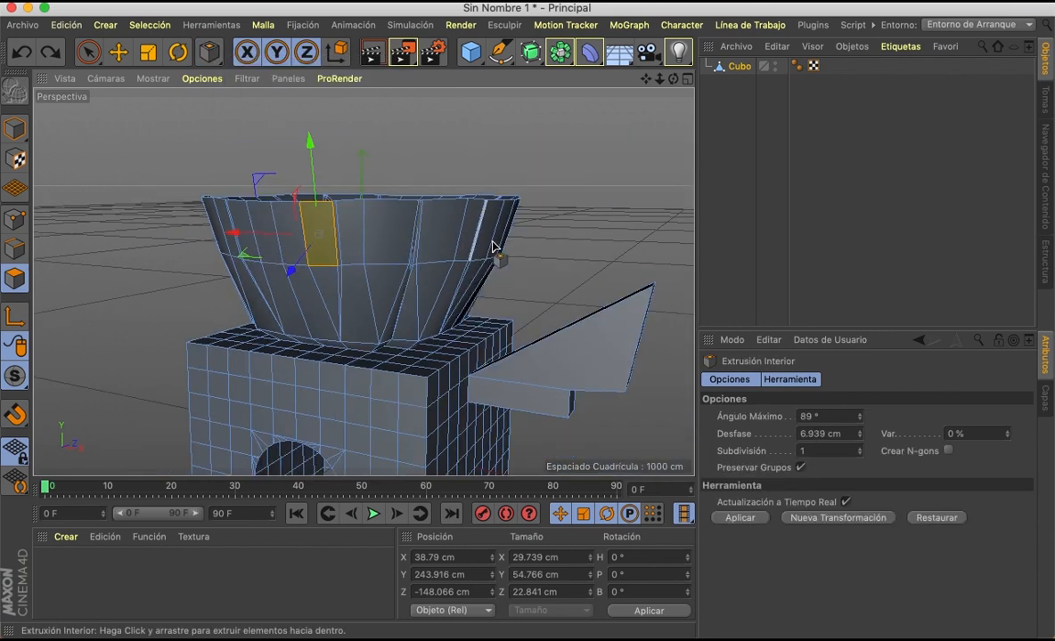
- Select the upper ring of outer funnel polygons with Selección Cíclica and activate Extrusión Interior
left_click_drag(209, 51, 236, 163)
left_click(283, 239)
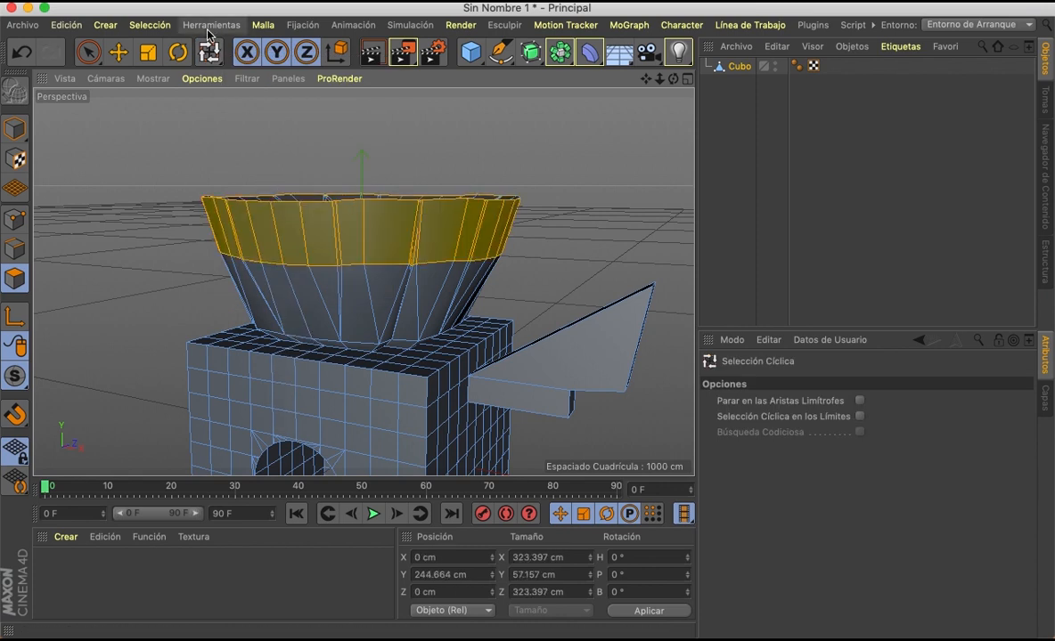
left_click_drag(210, 52, 248, 109)
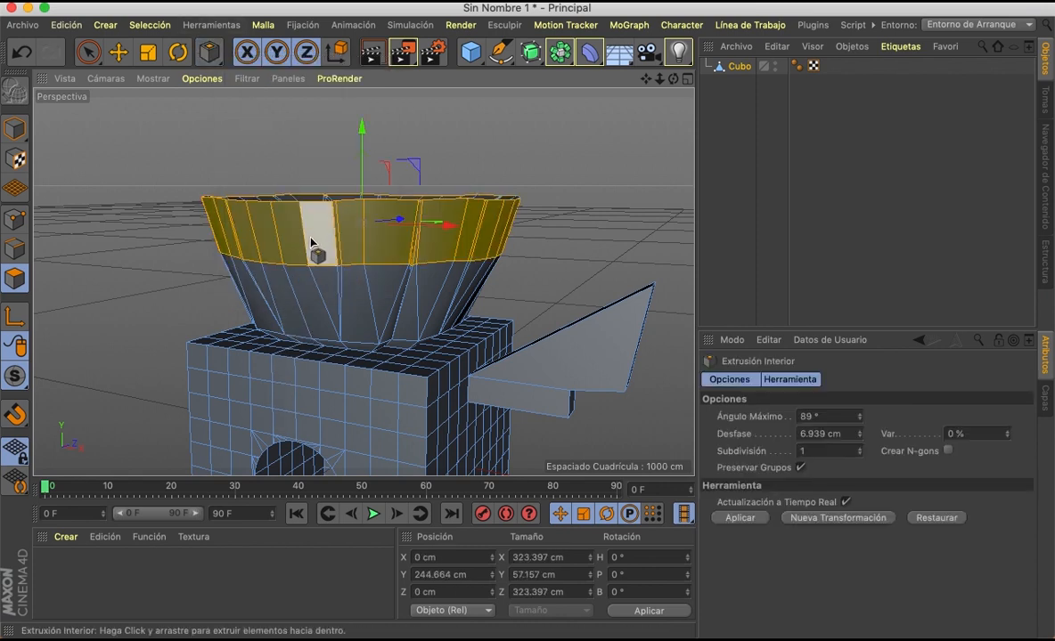
- Inset the selected ring as one connected group by about 10.6 cm
left_click_drag(315, 238, 314, 238)
scroll(314, 238, "up", 5)
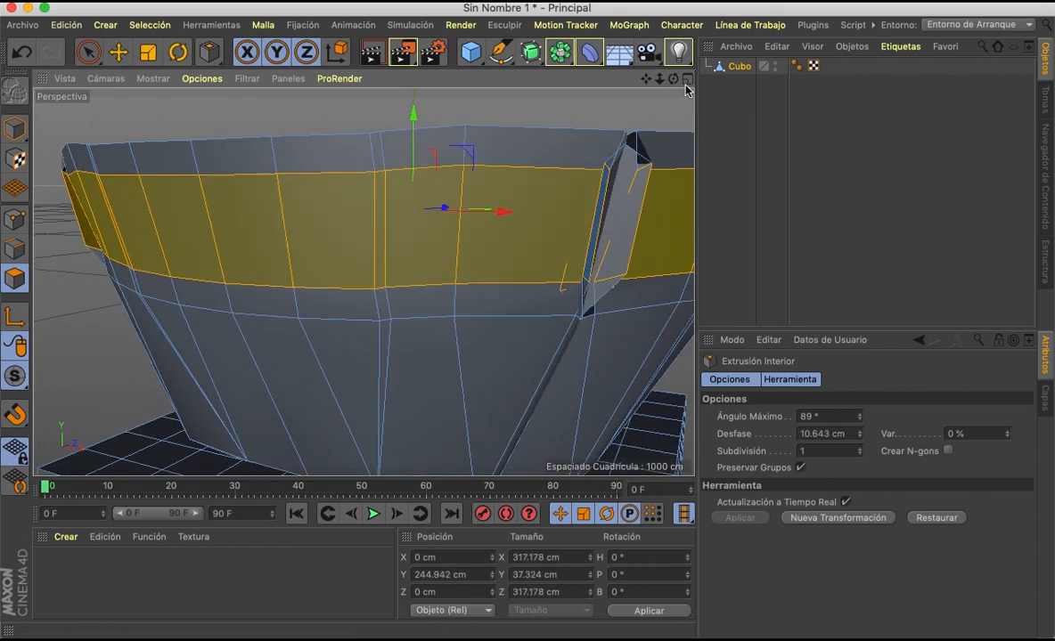
left_click_drag(675, 78, 679, 81)
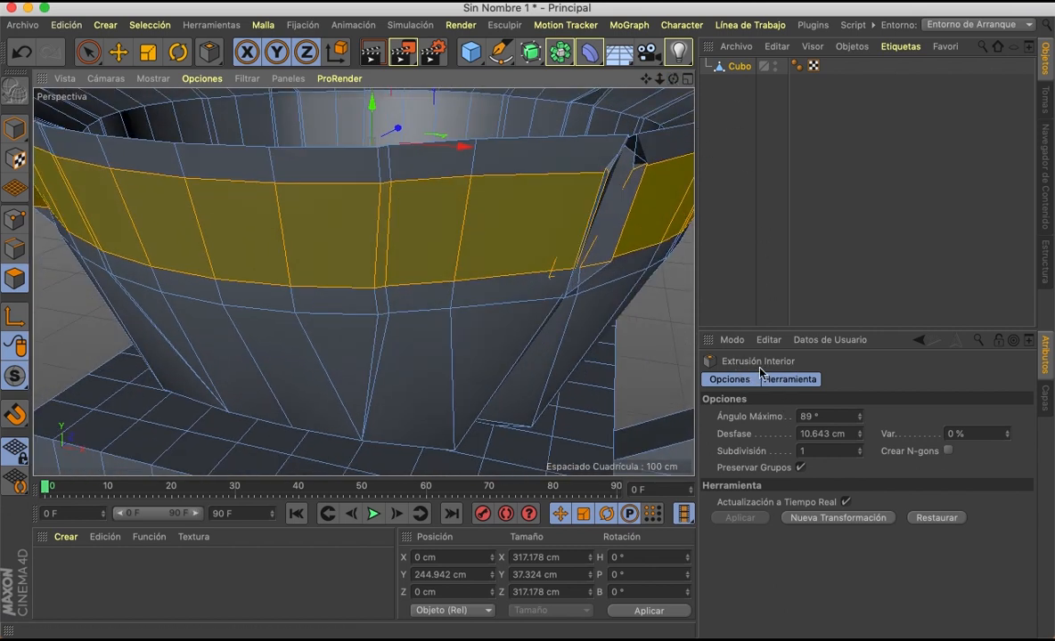
- Disable Preservar Grupos for the inset, try a second inset of about 5.2 cm and undo the insets
left_click(801, 468)
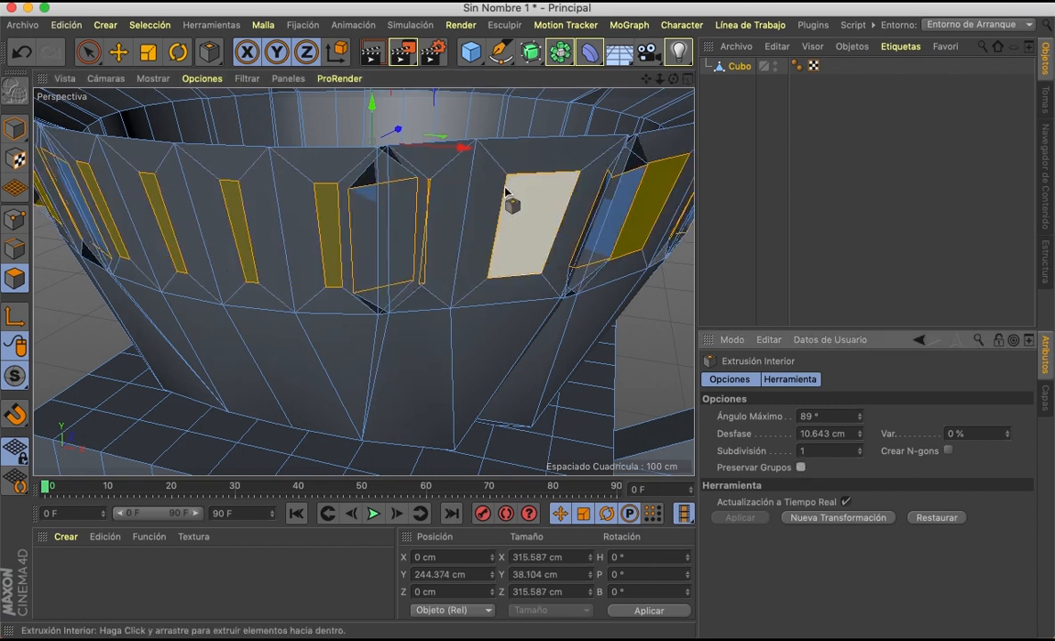
mouse_move(504, 189)
left_mouse_down()
mouse_move(445, 189)
mouse_move(485, 189)
left_mouse_up()
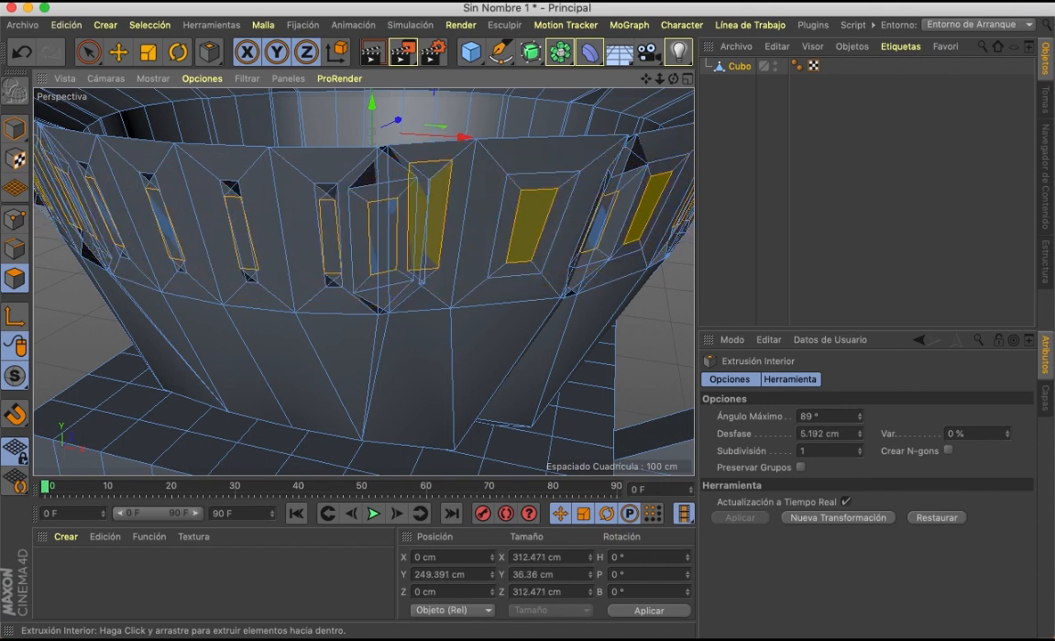
key("super+z")
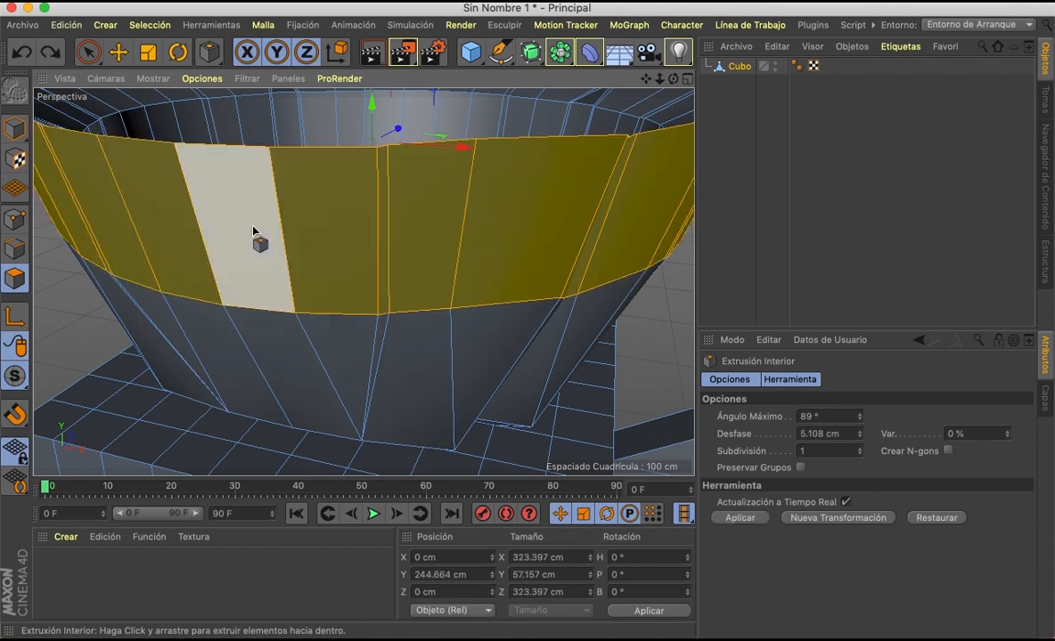
- Inset each polygon of the funnel's upper ring individually by about 7.2 cm
mouse_move(316, 228)
left_mouse_down()
mouse_move(352, 228)
mouse_move(316, 222)
left_mouse_up()
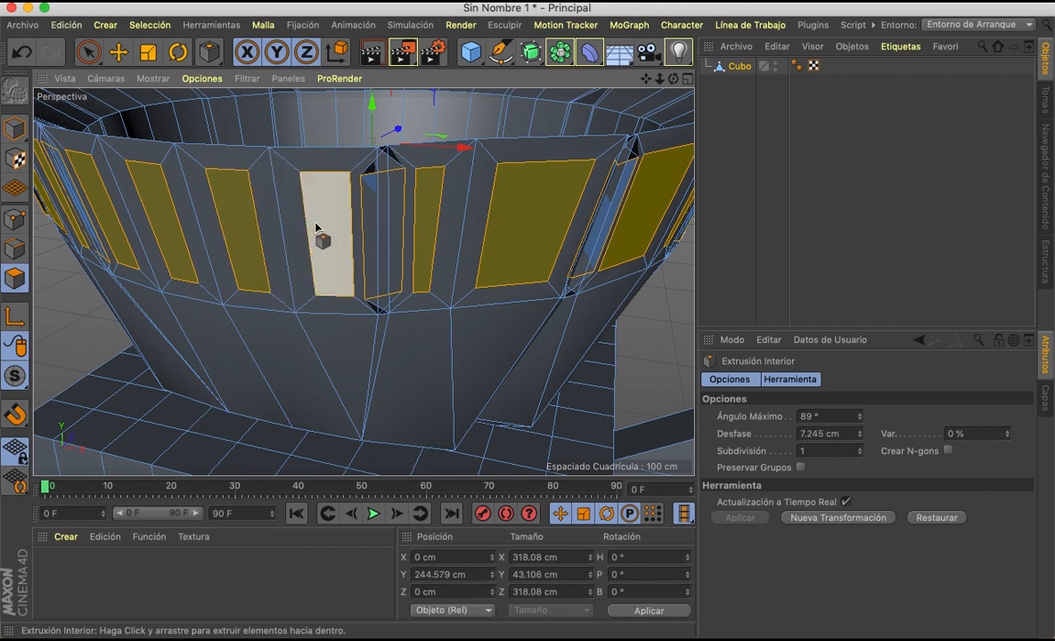
key("Return")
key("Return")
key("Return")
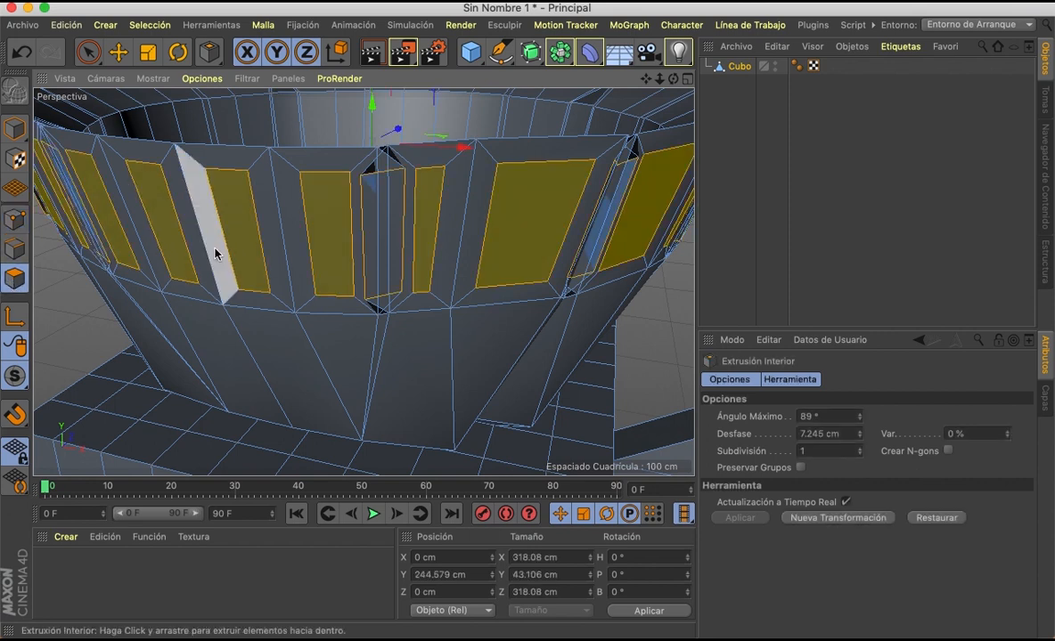
- Delete the inset polygons to cut openings around the funnel's upper ring
key("Delete")
left_click_drag(336, 260, 540, 145, "alt")
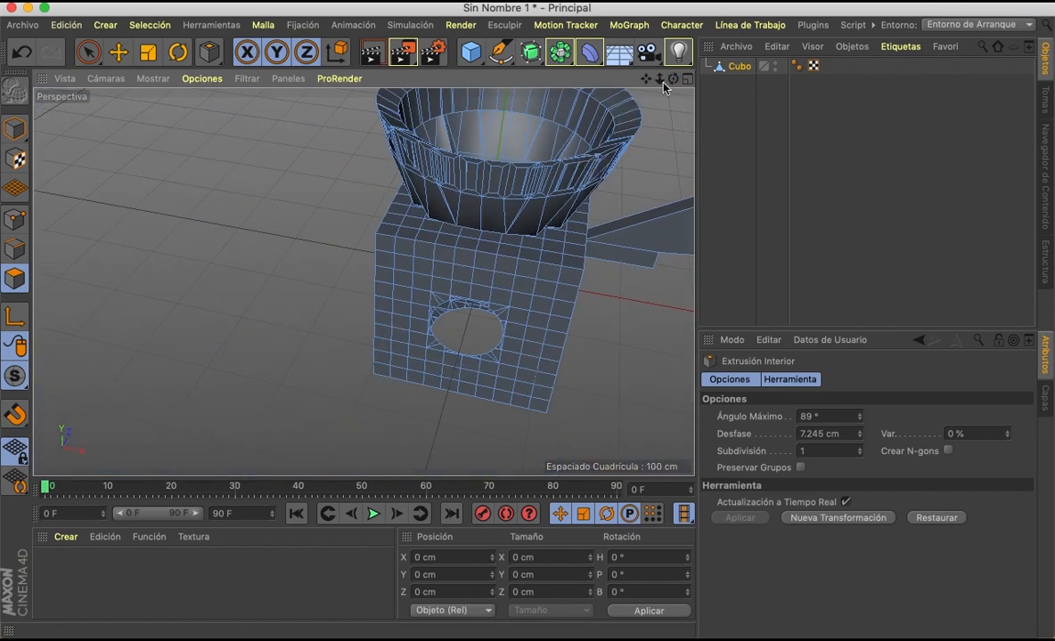
left_click_drag(363, 281, 365, 282, "alt")
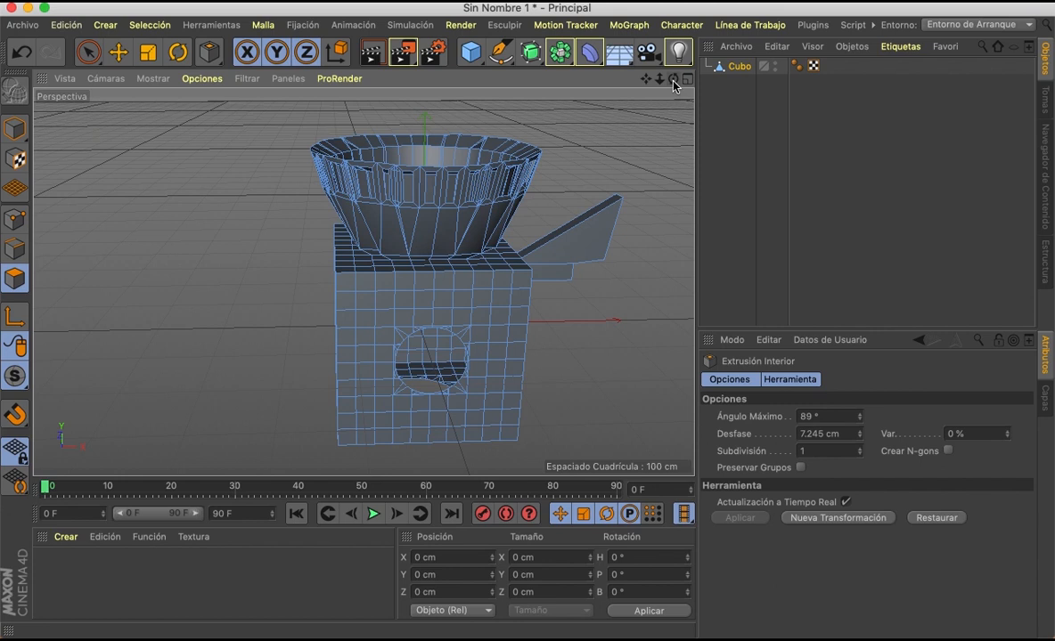
scroll(546, 278, "up", 5)
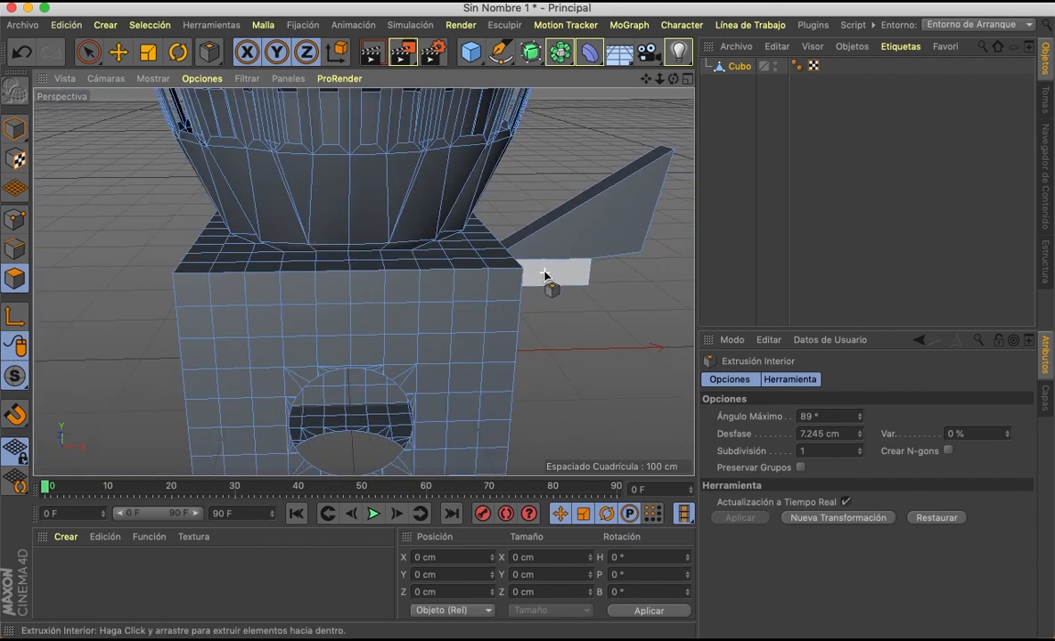
left_click_drag(646, 79, 648, 87)
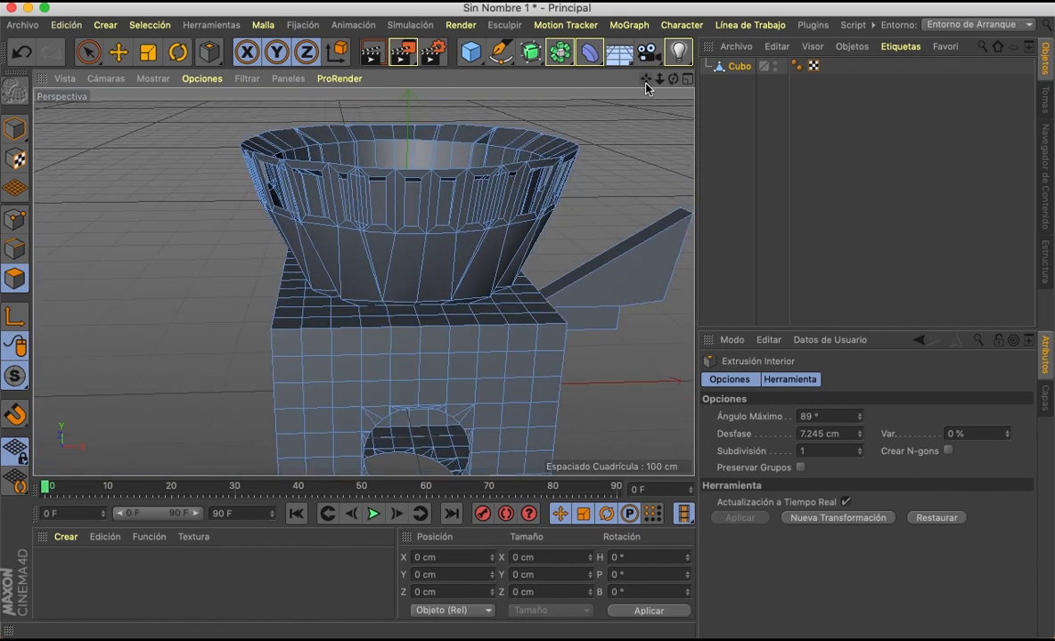